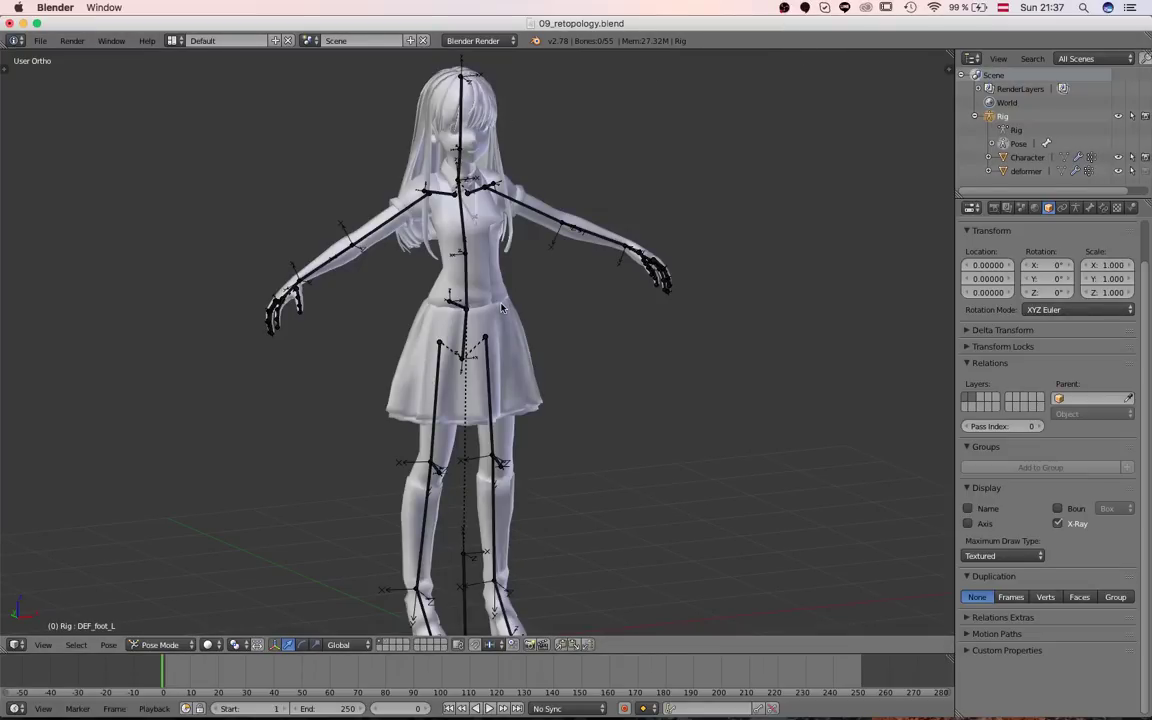
Try rotating the rig's left arm bone and a leg bone to test how the character mesh deforms.
{"action": "right_click", "coordinate": [499, 371]}
{"action": "middle_click_drag", "start_coordinate": [499, 371], "coordinate": [530, 384]}
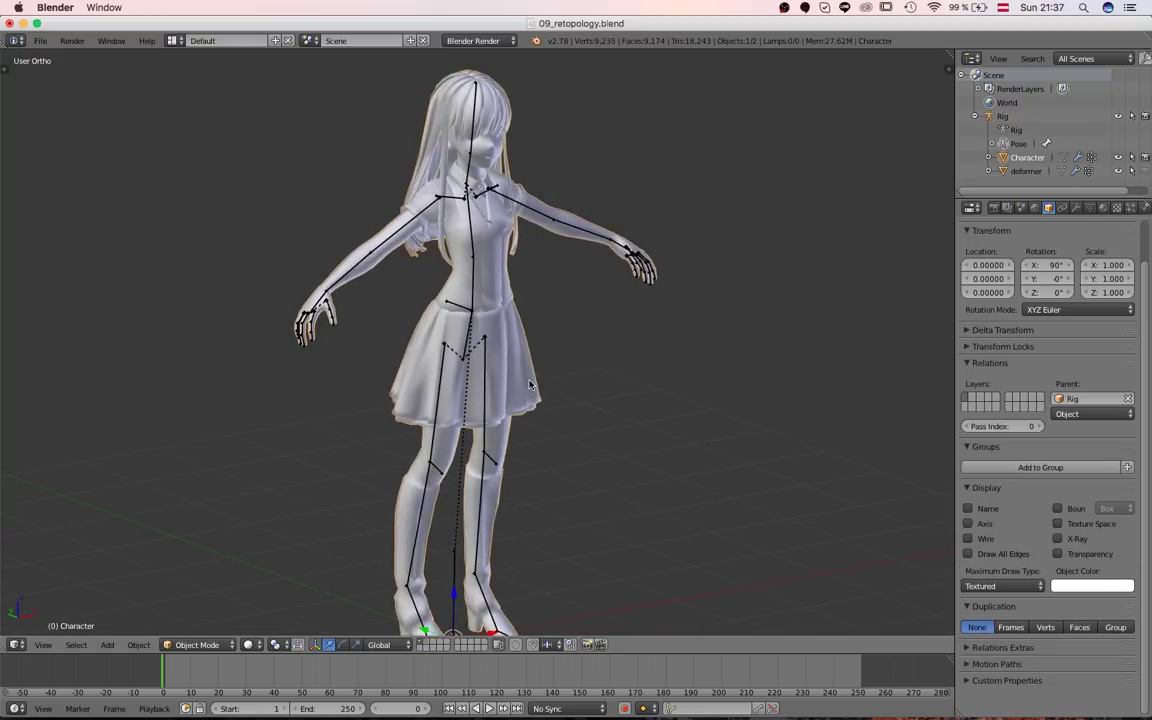
{"action": "right_click", "coordinate": [586, 232]}
{"action": "middle_click_drag", "start_coordinate": [586, 232], "coordinate": [567, 229]}
{"action": "middle_click_drag", "start_coordinate": [643, 239], "coordinate": [566, 370]}
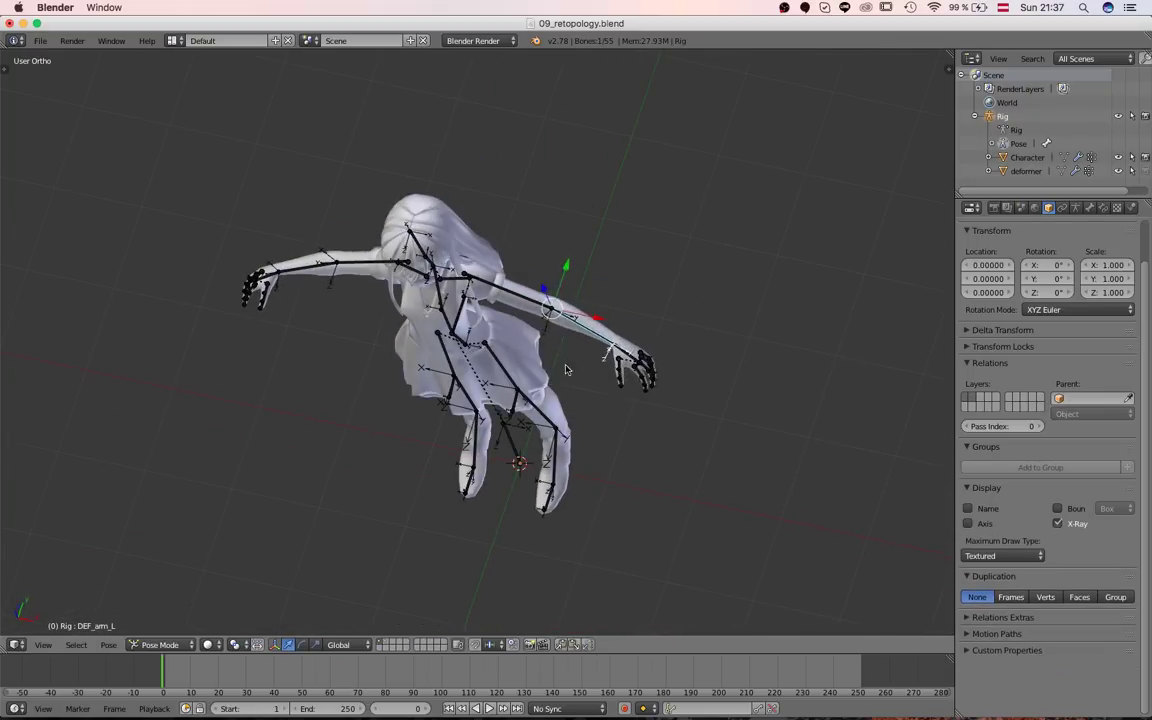
{"action": "key", "text": "r"}
{"action": "right_click", "coordinate": [502, 478]}
{"action": "right_click", "coordinate": [543, 421]}
{"action": "middle_click_drag", "start_coordinate": [543, 421], "coordinate": [398, 408]}
{"action": "key", "text": "r"}
{"action": "right_click", "coordinate": [465, 356]}
Try rotating the right thigh bone to test how the skirt follows the leg.
{"action": "right_click", "coordinate": [500, 361]}
{"action": "key", "text": "r"}
{"action": "right_click", "coordinate": [560, 362]}
{"action": "right_click", "coordinate": [444, 400]}
{"action": "key", "text": "r"}
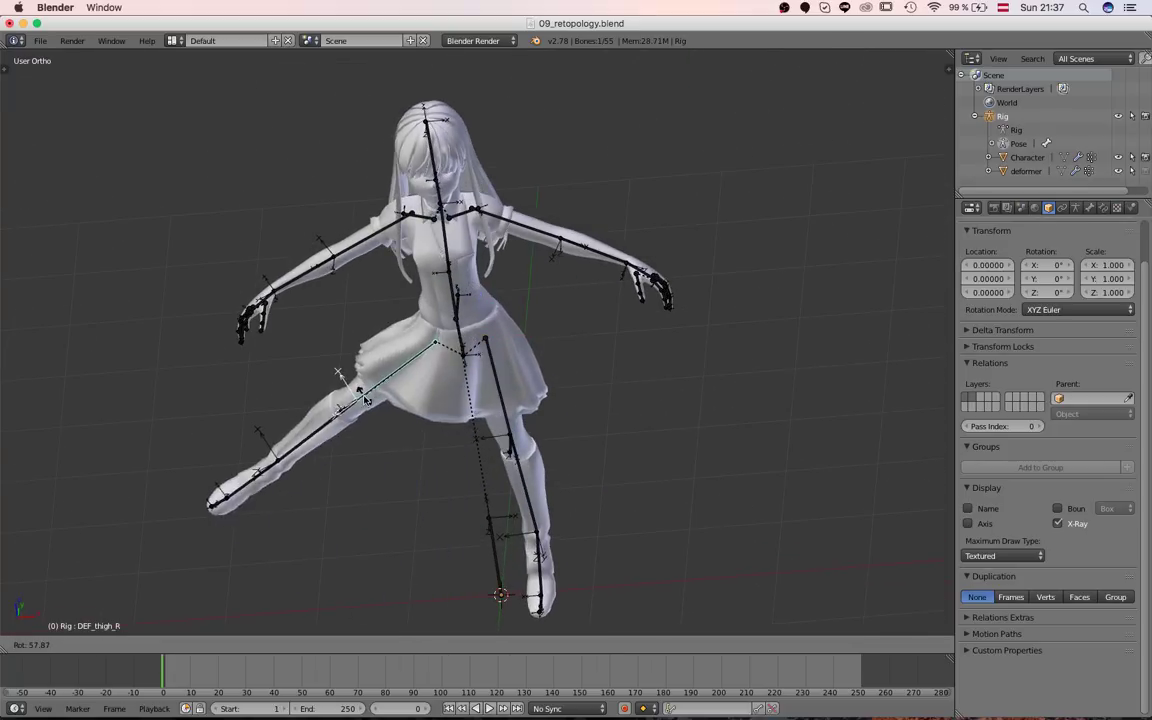
{"action": "key", "text": "Escape"}
Examine the rigged character's skirt, hair and bones up close and in the full front view.
{"action": "scroll", "coordinate": [478, 350], "scroll_direction": "up", "scroll_amount": 8}
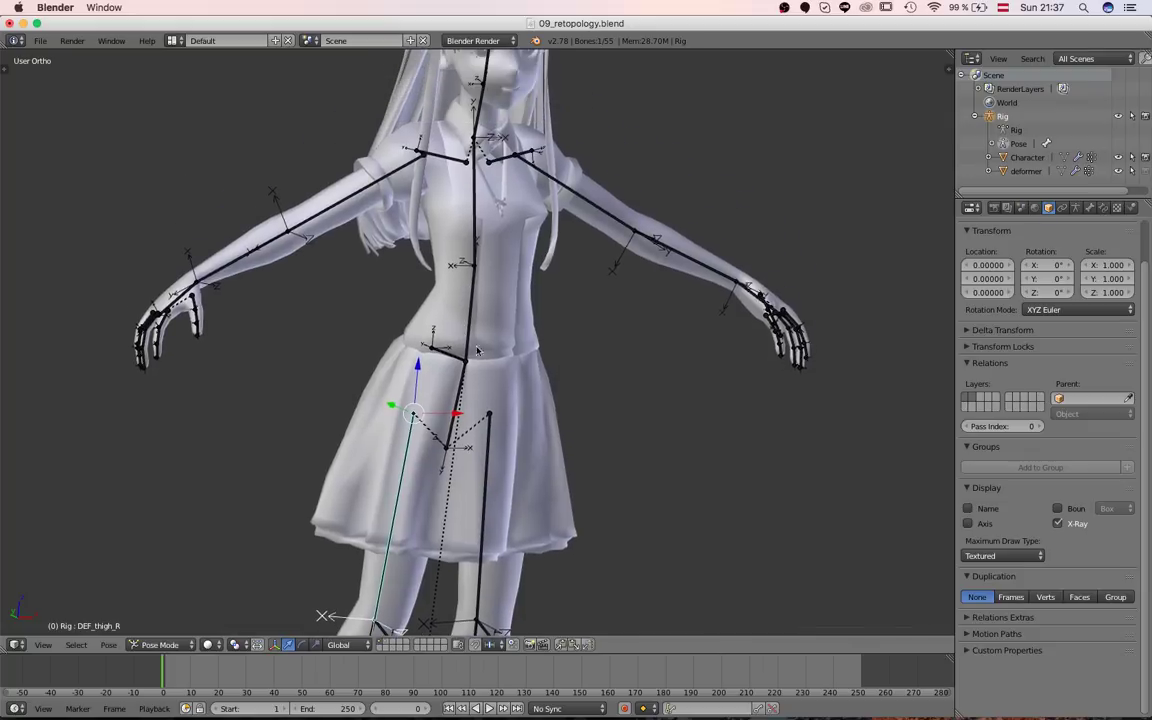
{"action": "scroll", "coordinate": [478, 350], "scroll_direction": "down", "scroll_amount": 2}
{"action": "middle_click_drag", "start_coordinate": [481, 233], "coordinate": [463, 395]}
{"action": "scroll", "coordinate": [522, 283], "scroll_direction": "down", "scroll_amount": 1}
{"action": "scroll", "coordinate": [522, 283], "scroll_direction": "up", "scroll_amount": 1}
{"action": "key", "text": "KP_1"}
{"action": "scroll", "coordinate": [525, 367], "scroll_direction": "down", "scroll_amount": 2}
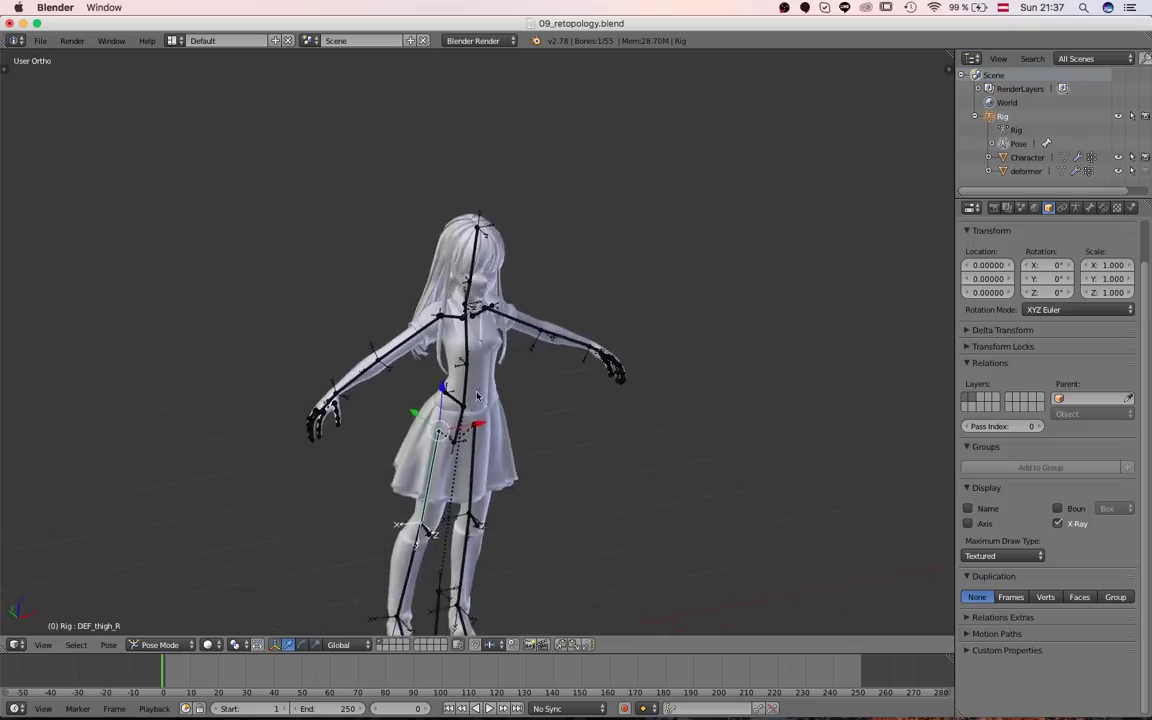
{"action": "scroll", "coordinate": [463, 404], "scroll_direction": "up", "scroll_amount": 6}
{"action": "scroll", "coordinate": [490, 436], "scroll_direction": "down", "scroll_amount": 4}
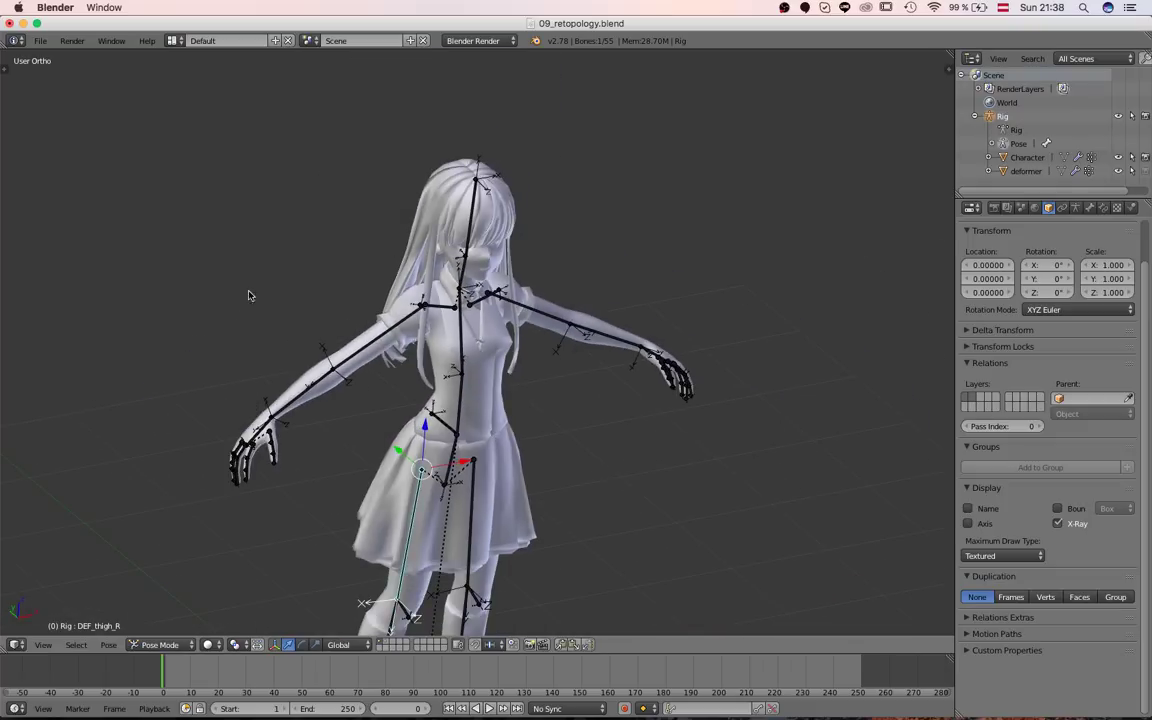
{"action": "scroll", "coordinate": [243, 276], "scroll_direction": "down", "scroll_amount": 1}
{"action": "key", "text": "KP_1"}
{"action": "middle_click_drag", "start_coordinate": [342, 405], "coordinate": [309, 303], "text": "shift"}
{"action": "scroll", "coordinate": [317, 340], "scroll_direction": "down", "scroll_amount": 3}
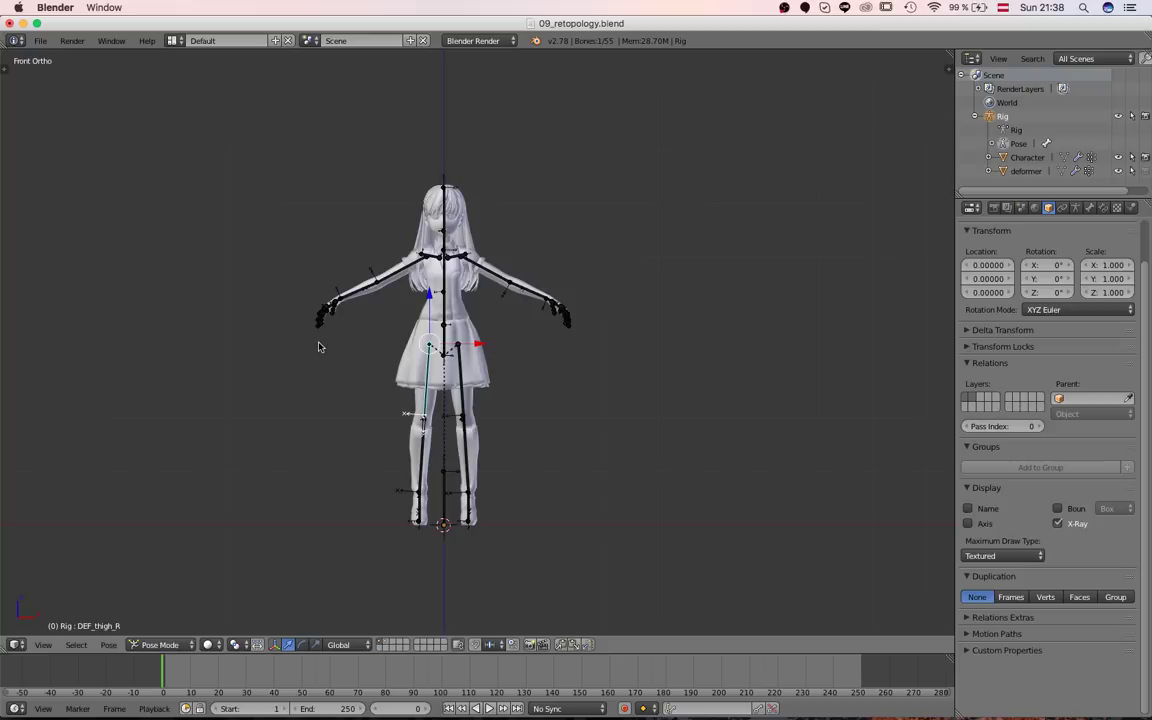
{"action": "scroll", "coordinate": [323, 326], "scroll_direction": "up", "scroll_amount": 2}
Open the recent file PhysicDemo.blend.
{"action": "left_click", "coordinate": [40, 40]}
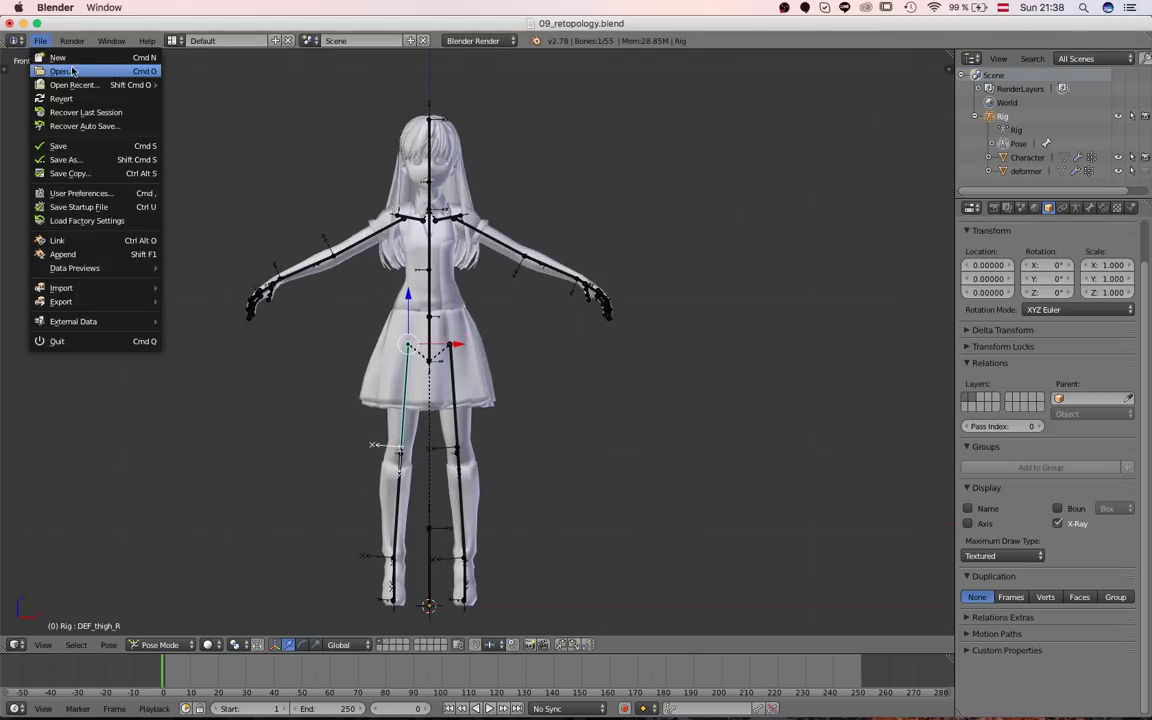
{"action": "mouse_move", "coordinate": [130, 85]}
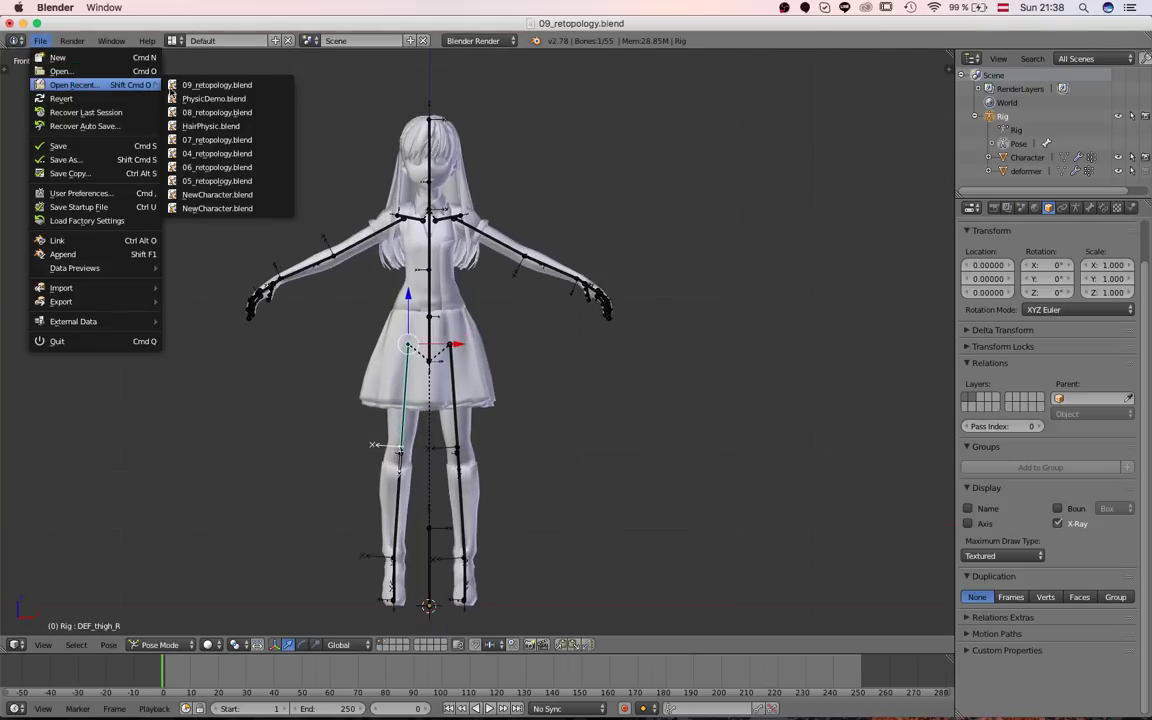
{"action": "left_click", "coordinate": [220, 100]}
Play the rigid body simulation and examine from an angle how the box chain collides with the cylinder and sphere.
{"action": "key", "text": "alt+a"}
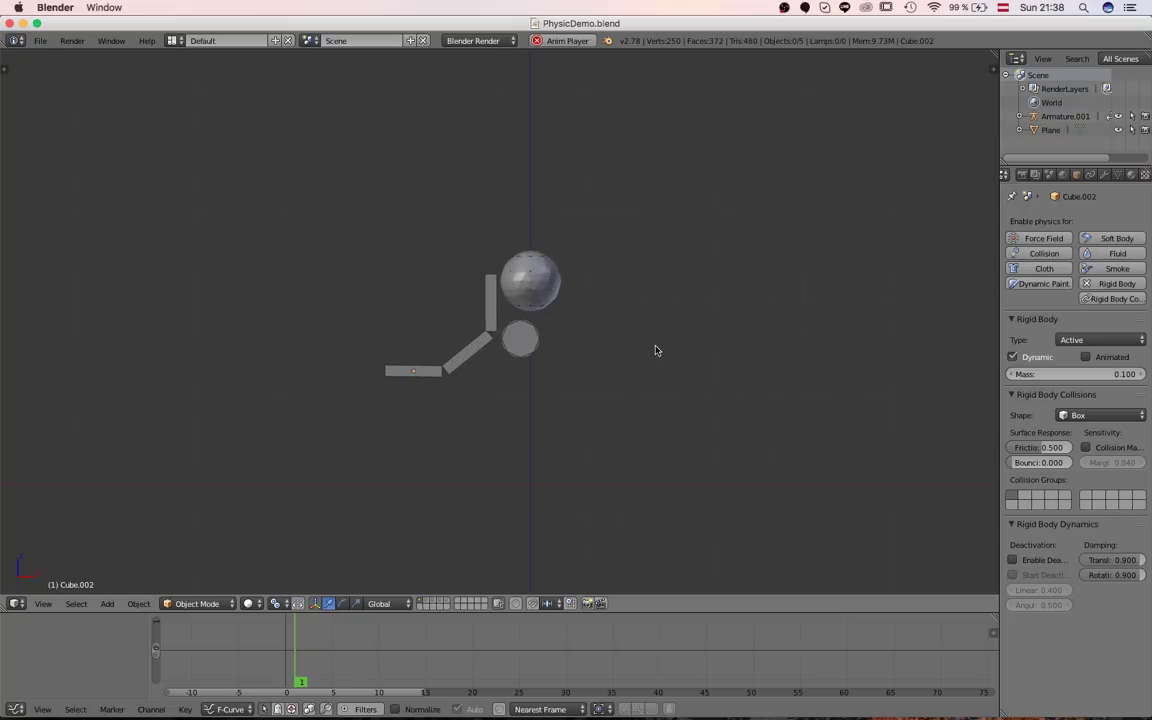
{"action": "middle_click_drag", "start_coordinate": [561, 314], "coordinate": [692, 381]}
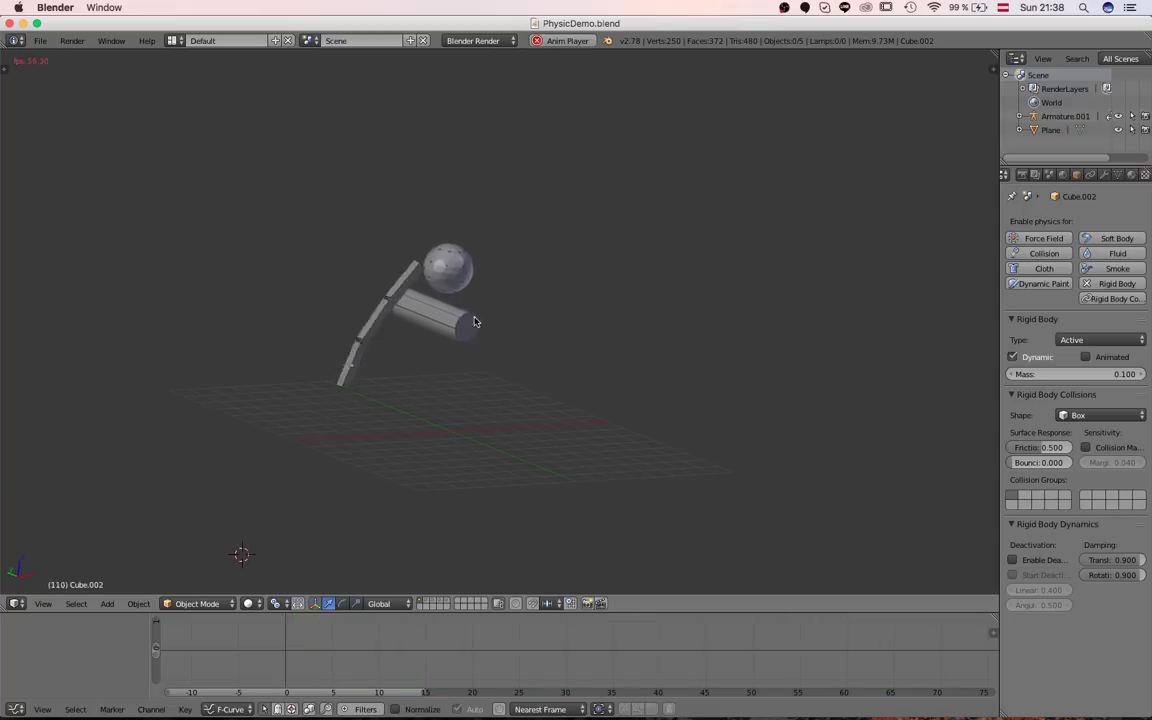
{"action": "scroll", "coordinate": [444, 308], "scroll_direction": "up", "scroll_amount": 2}
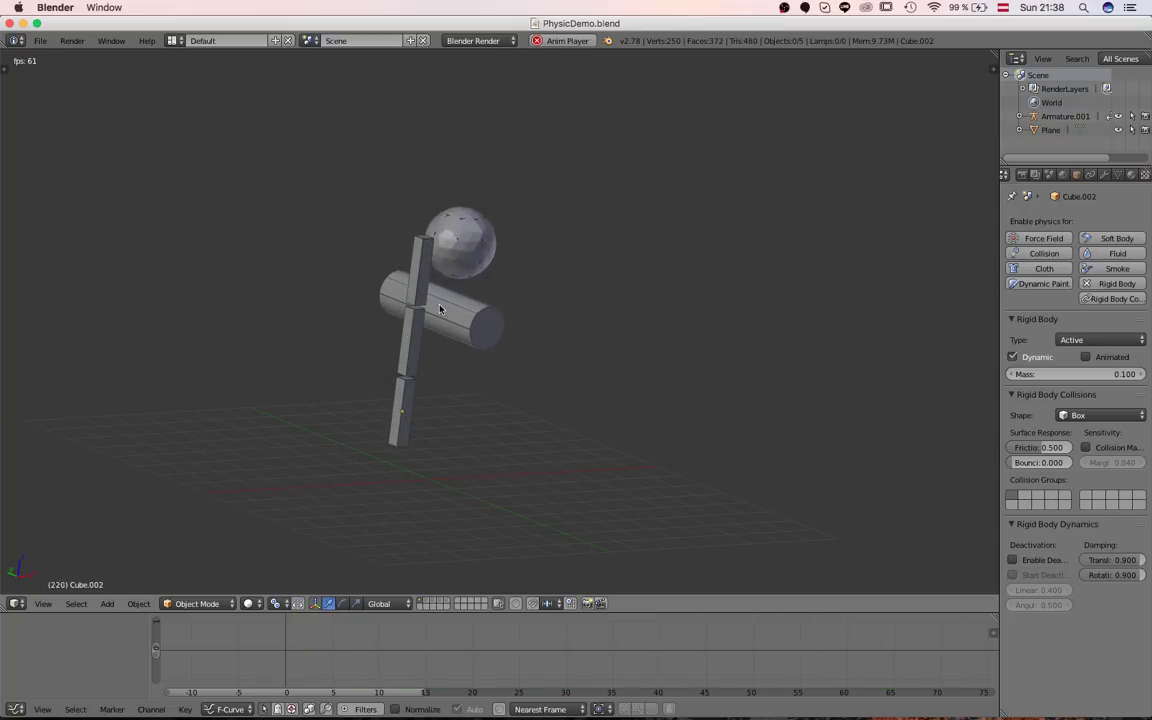
{"action": "scroll", "coordinate": [436, 311], "scroll_direction": "down", "scroll_amount": 1}
{"action": "middle_click_drag", "start_coordinate": [421, 316], "coordinate": [479, 341]}
{"action": "scroll", "coordinate": [478, 346], "scroll_direction": "up", "scroll_amount": 1}
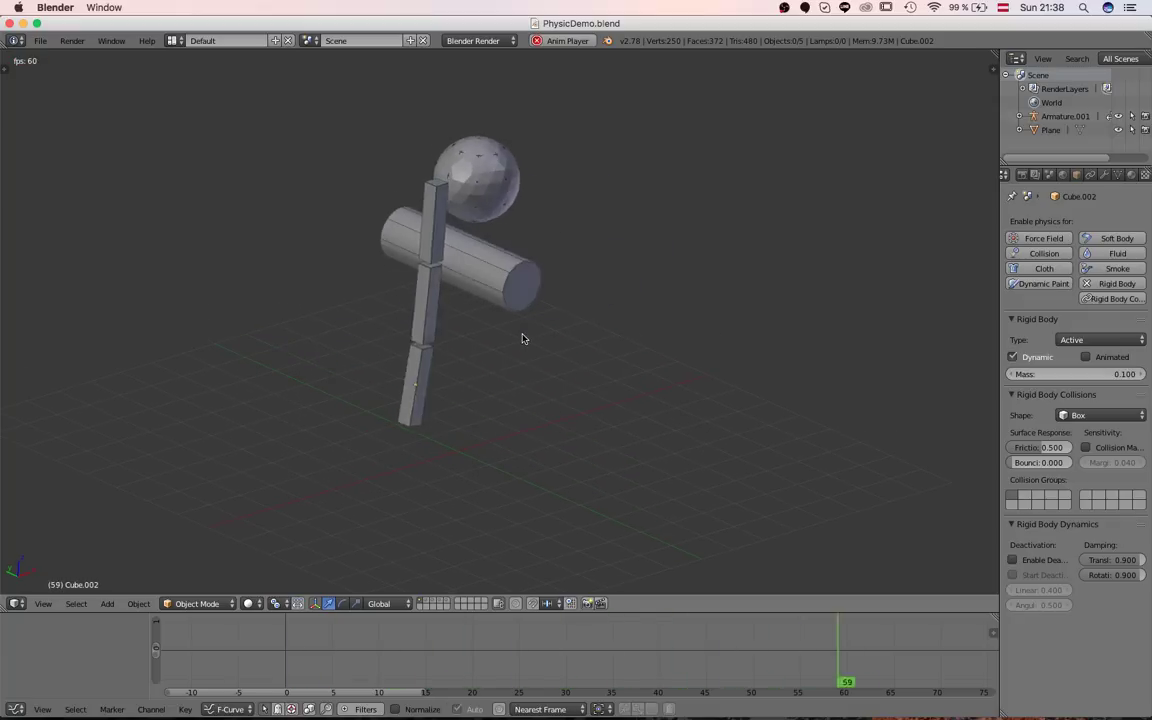
{"action": "scroll", "coordinate": [521, 338], "scroll_direction": "down", "scroll_amount": 2}
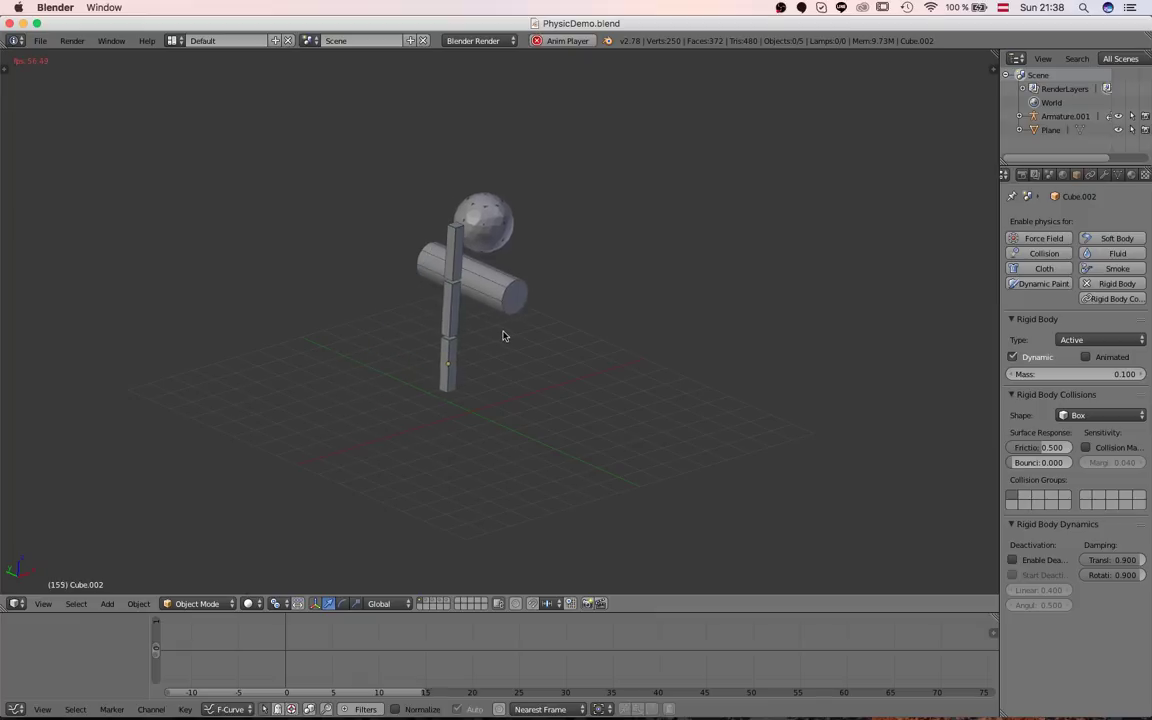
Select the cylinder and examine its motion against the box chain in front and angled views during playback.
{"action": "right_click", "coordinate": [517, 318]}
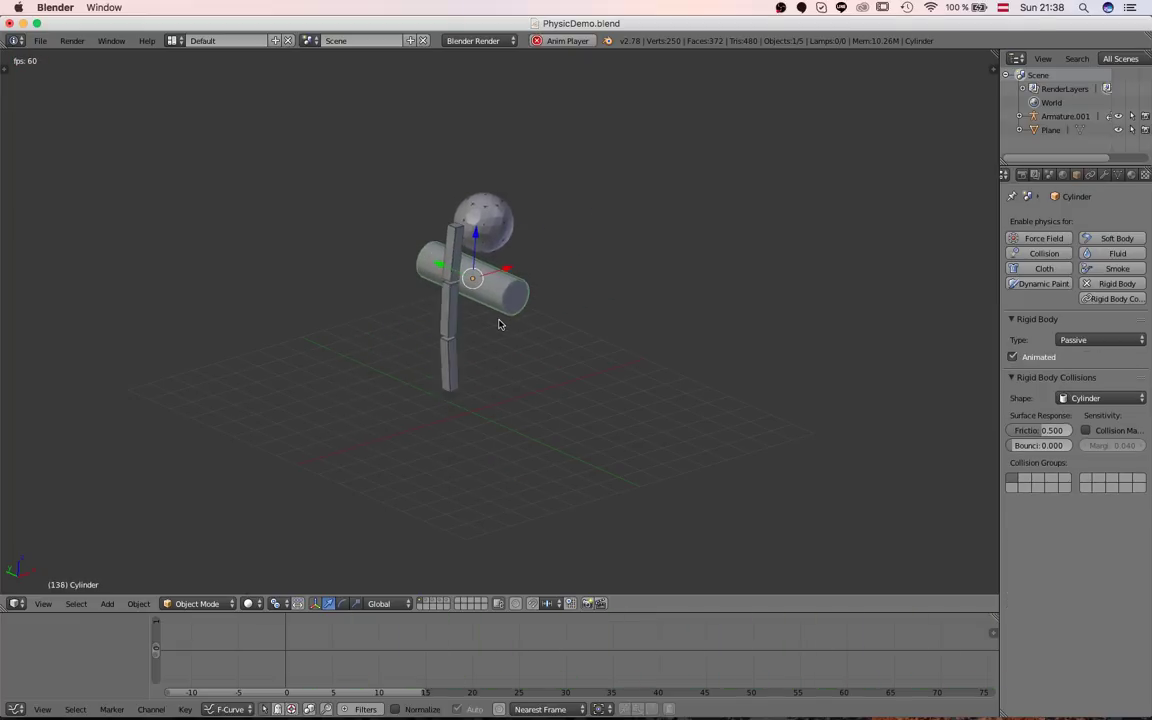
{"action": "scroll", "coordinate": [489, 325], "scroll_direction": "down", "scroll_amount": 1}
{"action": "key", "text": "KP_1"}
{"action": "scroll", "coordinate": [457, 310], "scroll_direction": "up", "scroll_amount": 4}
{"action": "scroll", "coordinate": [457, 310], "scroll_direction": "down", "scroll_amount": 4}
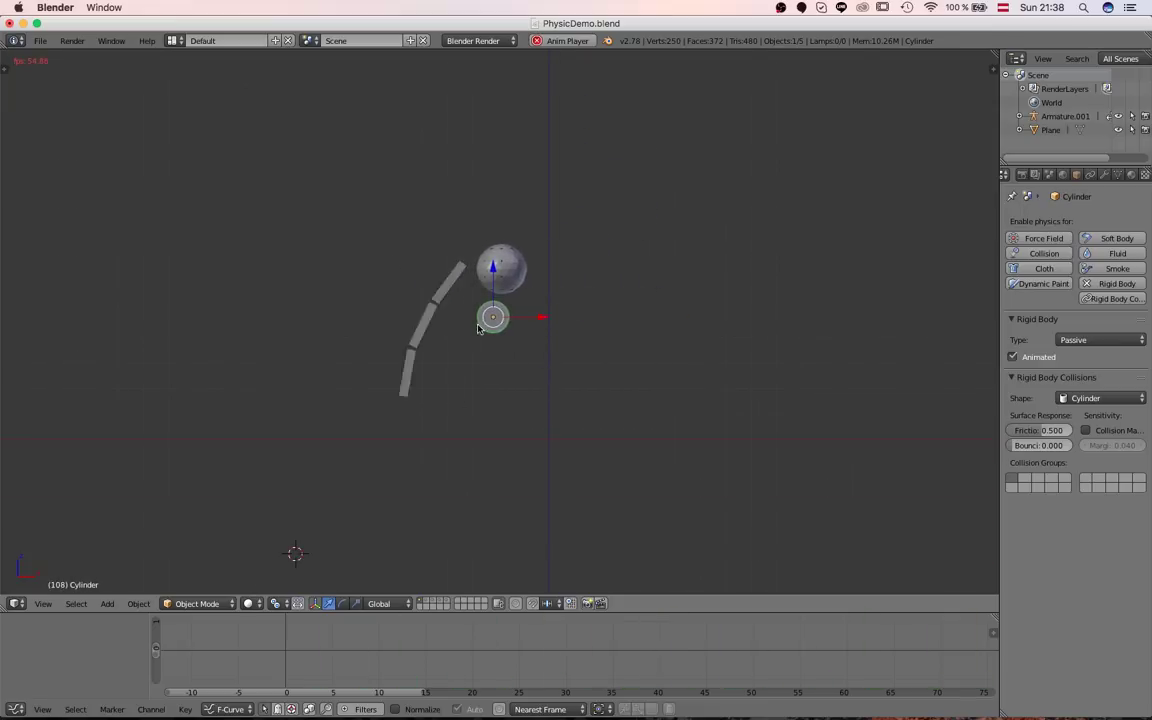
{"action": "middle_click_drag", "start_coordinate": [465, 308], "coordinate": [555, 350]}
{"action": "scroll", "coordinate": [491, 329], "scroll_direction": "up", "scroll_amount": 5}
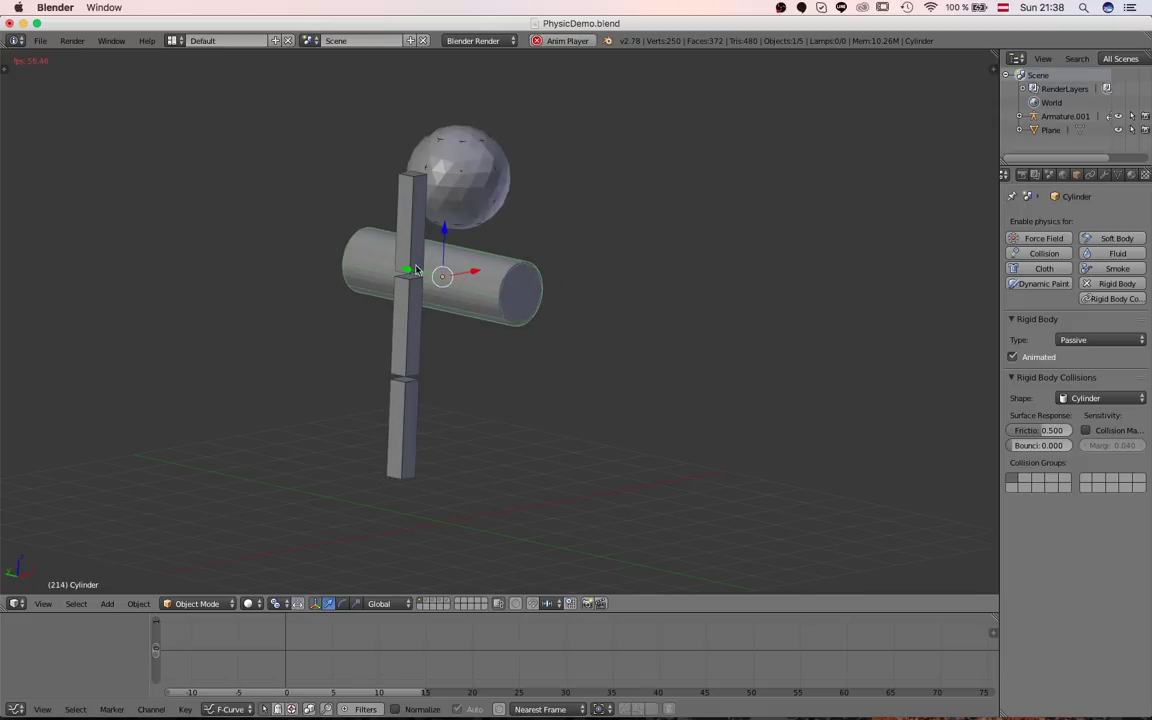
{"action": "scroll", "coordinate": [410, 275], "scroll_direction": "down", "scroll_amount": 2}
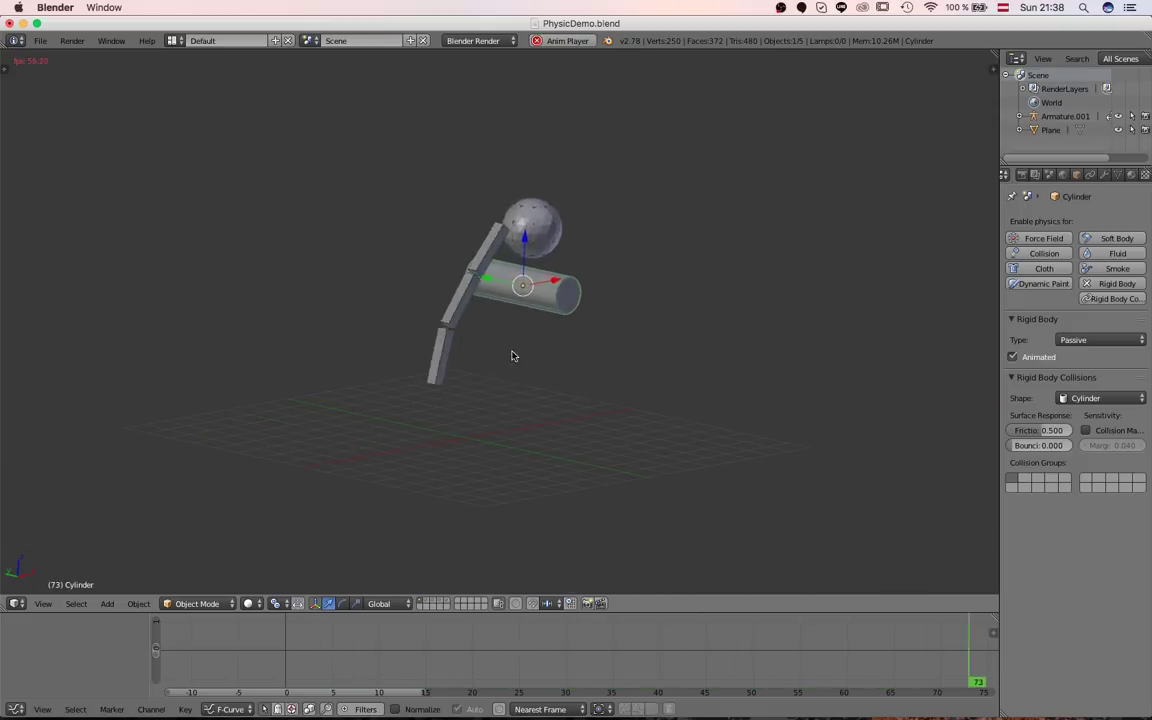
{"action": "scroll", "coordinate": [640, 214], "scroll_direction": "down", "scroll_amount": 1}
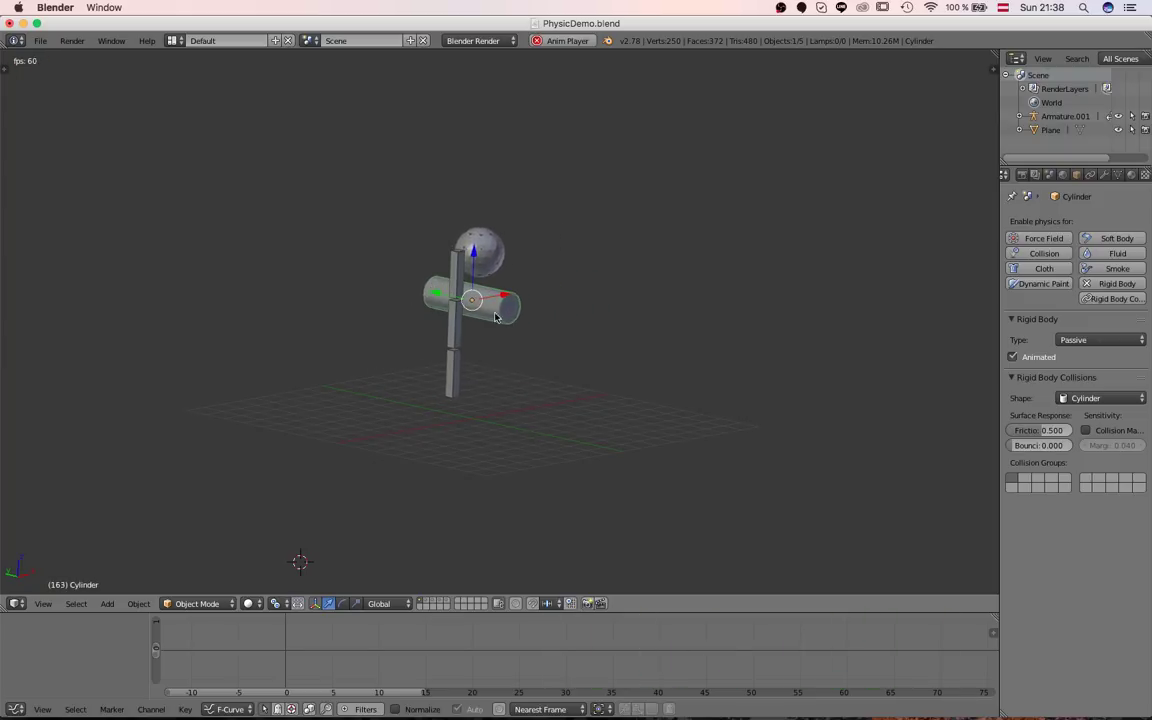
Stop the playback, frame the middle box of the chain and replay the simulation up close.
{"action": "right_click", "coordinate": [460, 318]}
{"action": "key", "text": "Escape"}
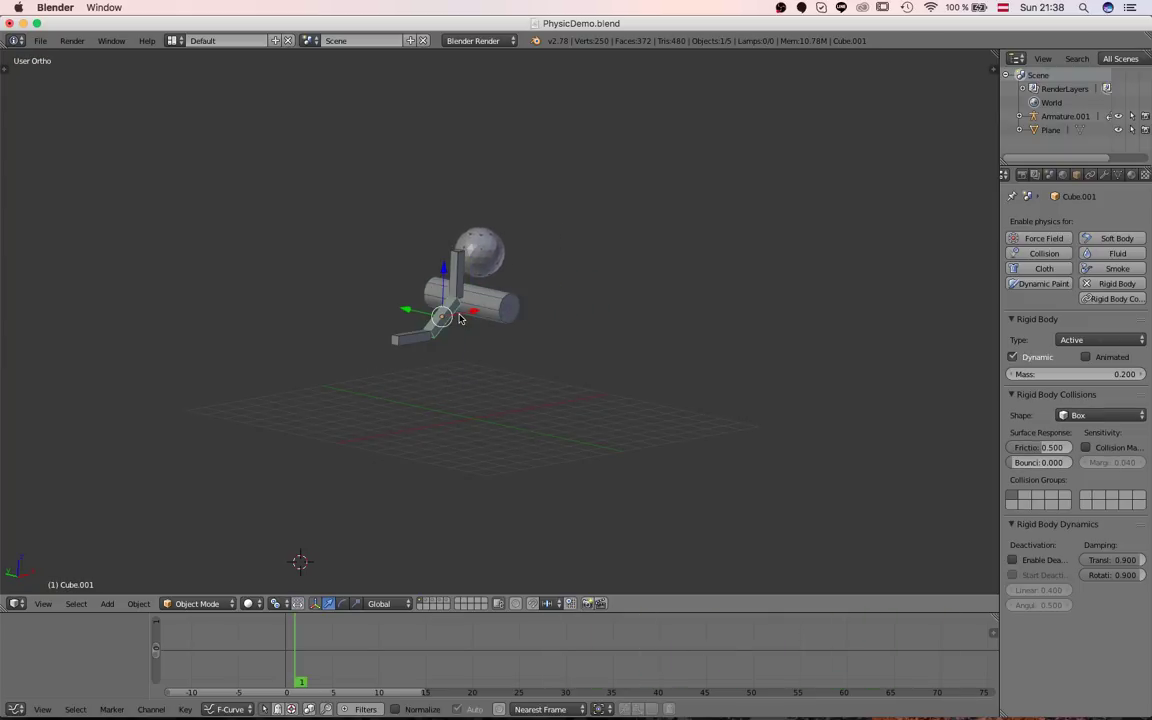
{"action": "key", "text": "KP_Decimal"}
{"action": "scroll", "coordinate": [461, 318], "scroll_direction": "down", "scroll_amount": 5}
{"action": "middle_click_drag", "start_coordinate": [634, 336], "coordinate": [597, 267]}
{"action": "key", "text": "alt+a"}
{"action": "key", "text": "alt+a"}
{"action": "key", "text": "alt+a"}
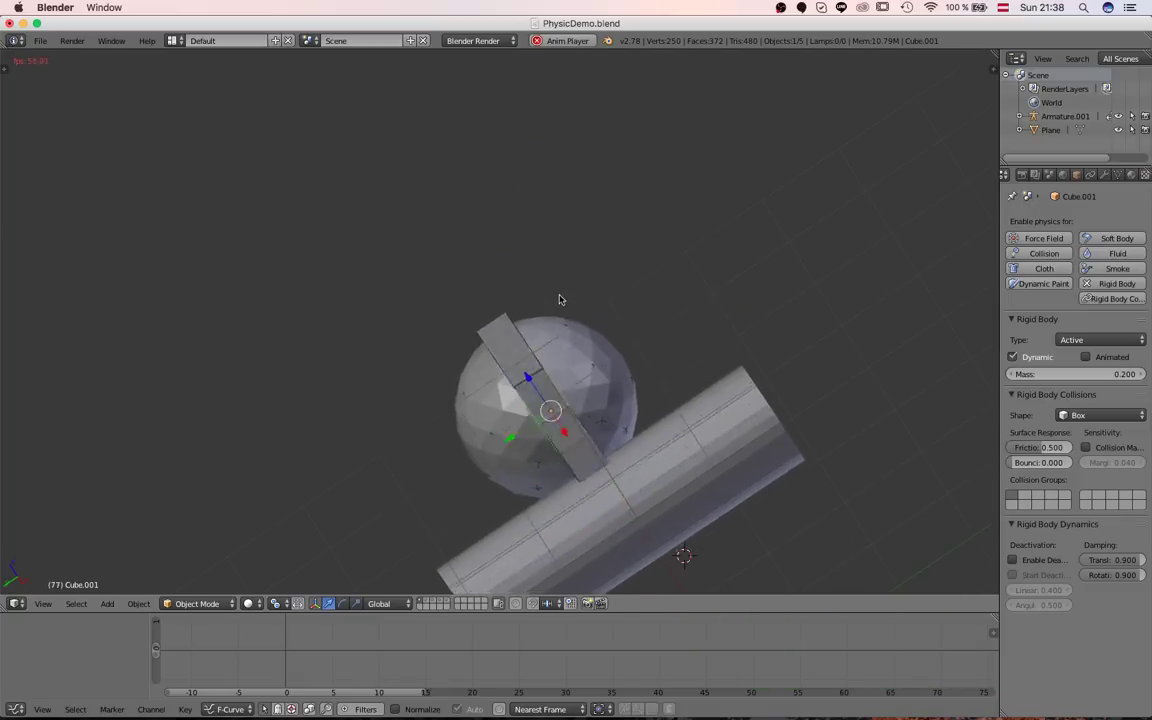
Examine the running simulation from further angles, stop it and return to the first frame.
{"action": "scroll", "coordinate": [483, 260], "scroll_direction": "down", "scroll_amount": 3}
{"action": "middle_click_drag", "start_coordinate": [483, 260], "coordinate": [519, 446]}
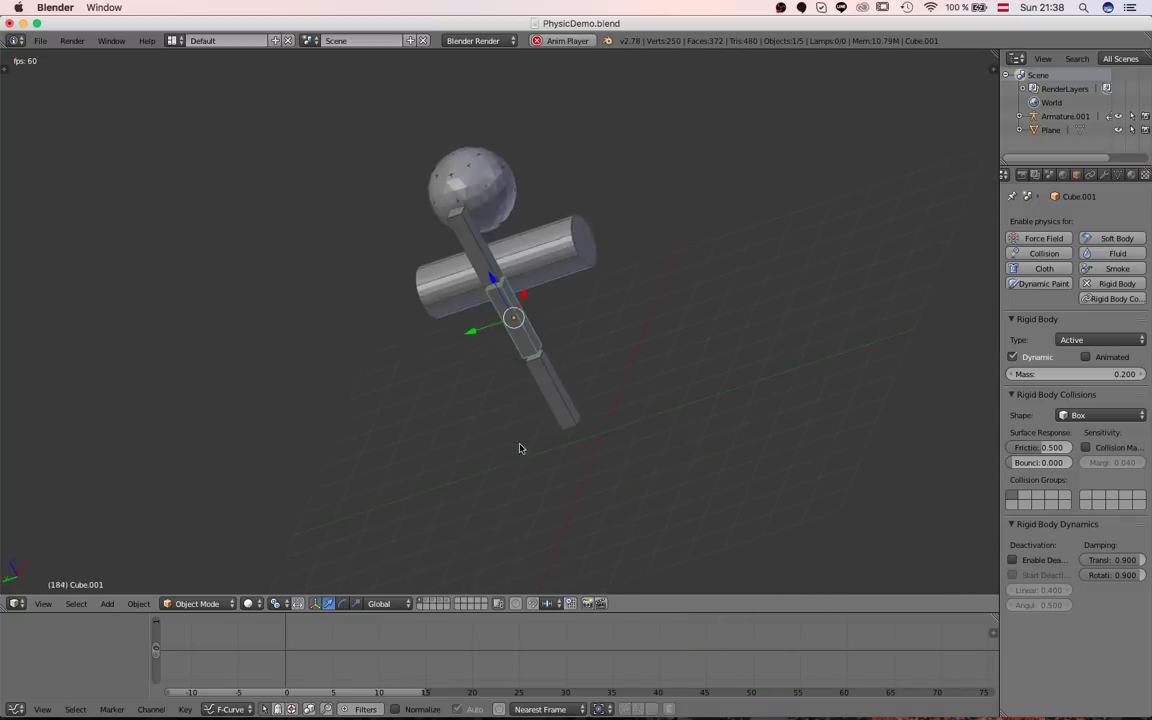
{"action": "scroll", "coordinate": [538, 254], "scroll_direction": "down", "scroll_amount": 2}
{"action": "middle_click_drag", "start_coordinate": [538, 254], "coordinate": [727, 393]}
{"action": "scroll", "coordinate": [489, 316], "scroll_direction": "up", "scroll_amount": 5}
{"action": "key", "text": "alt+a"}
{"action": "key", "text": "shift+Left"}
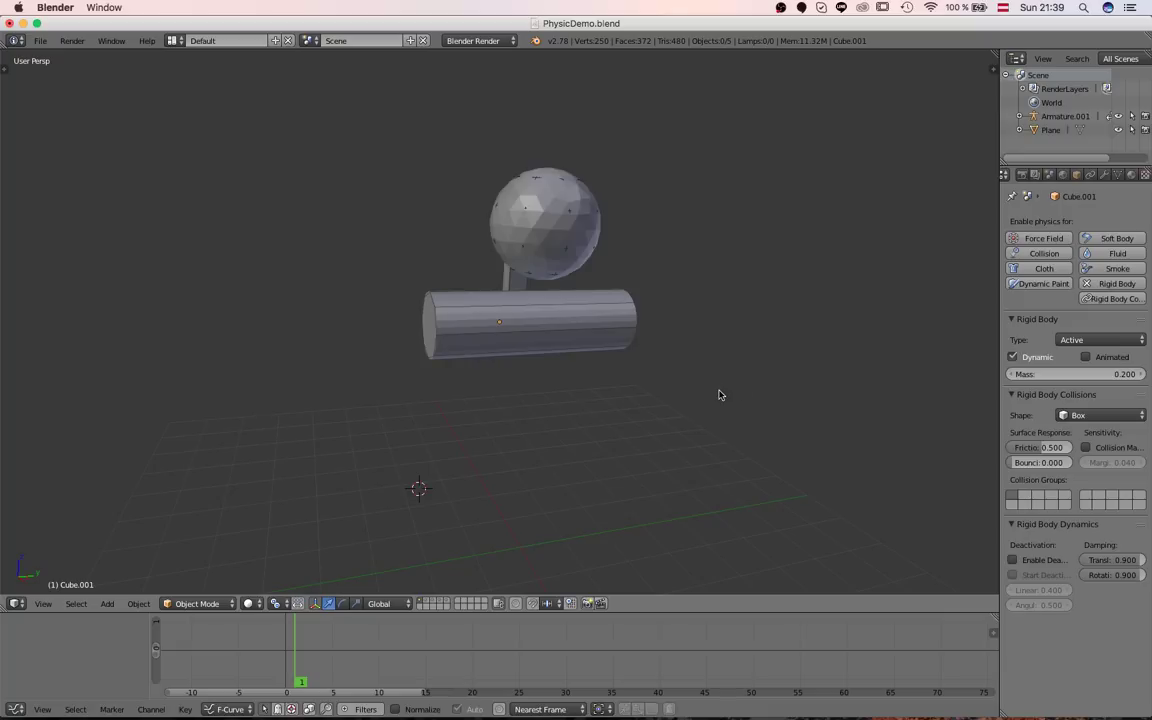
Show the additional layers containing the armature, the constraints and the ground plane.
{"action": "middle_click_drag", "start_coordinate": [577, 237], "coordinate": [475, 252]}
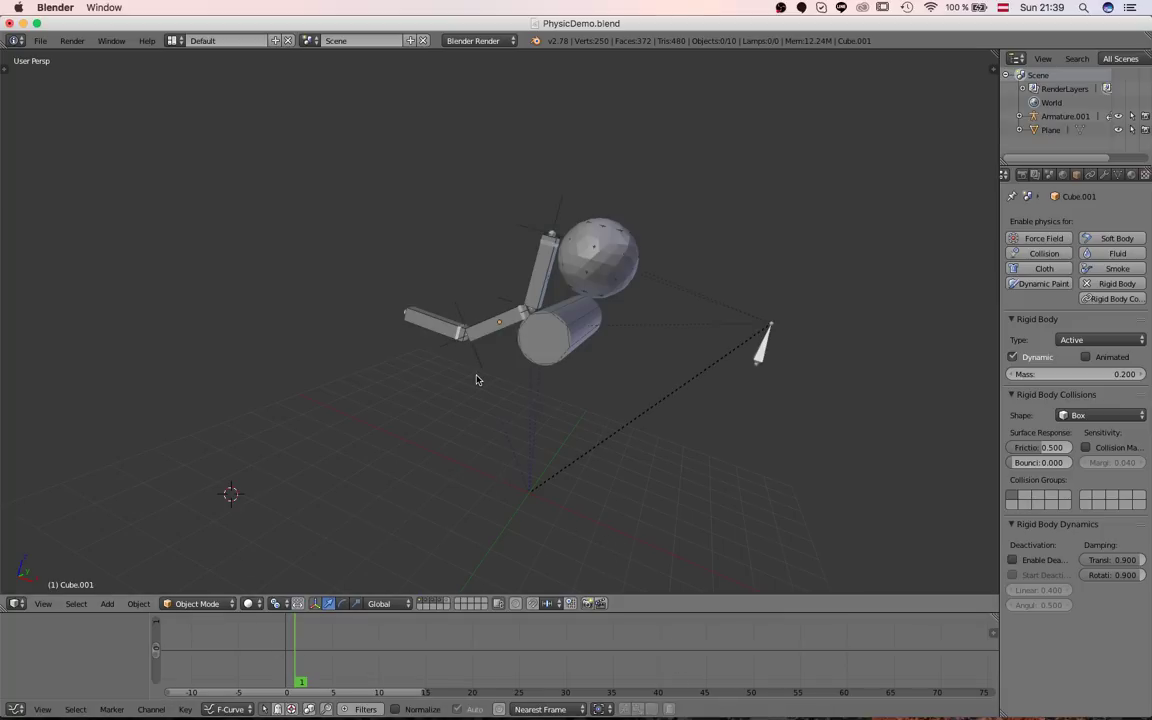
{"action": "key", "text": "shift+2"}
{"action": "middle_click_drag", "start_coordinate": [477, 376], "coordinate": [515, 320]}
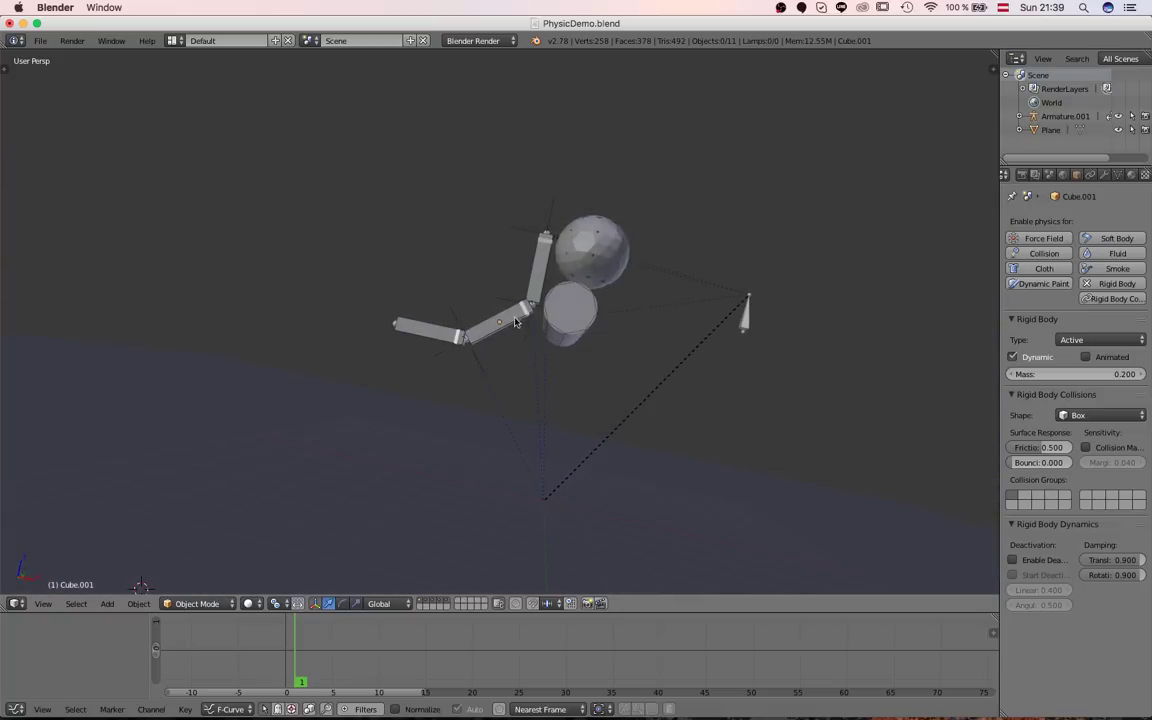
Put the armature in Pose Mode and rotate the chain's uppermost bone outward, away from the sphere and cylinder.
{"action": "scroll", "coordinate": [516, 322], "scroll_direction": "up", "scroll_amount": 2}
{"action": "right_click", "coordinate": [537, 318]}
{"action": "key", "text": "ctrl+Tab"}
{"action": "right_click", "coordinate": [580, 208]}
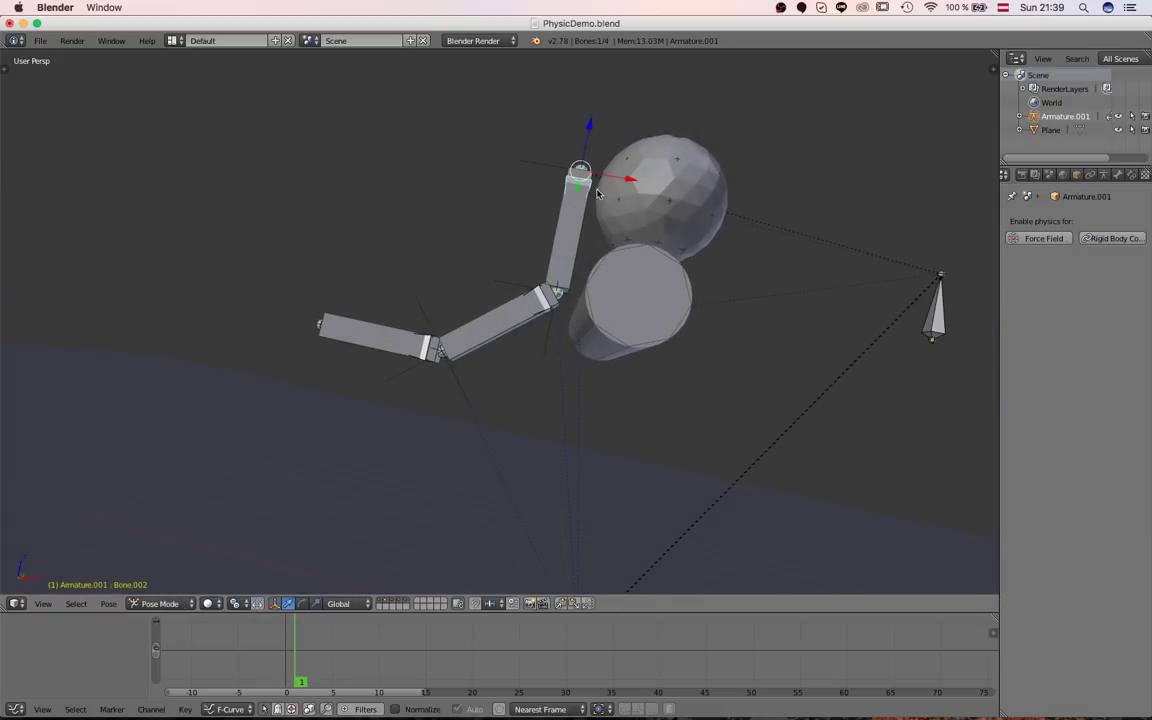
{"action": "key", "text": "r"}
{"action": "left_click", "coordinate": [569, 231]}
{"action": "right_click", "coordinate": [419, 235]}
{"action": "key", "text": "r"}
{"action": "key", "text": "Escape"}
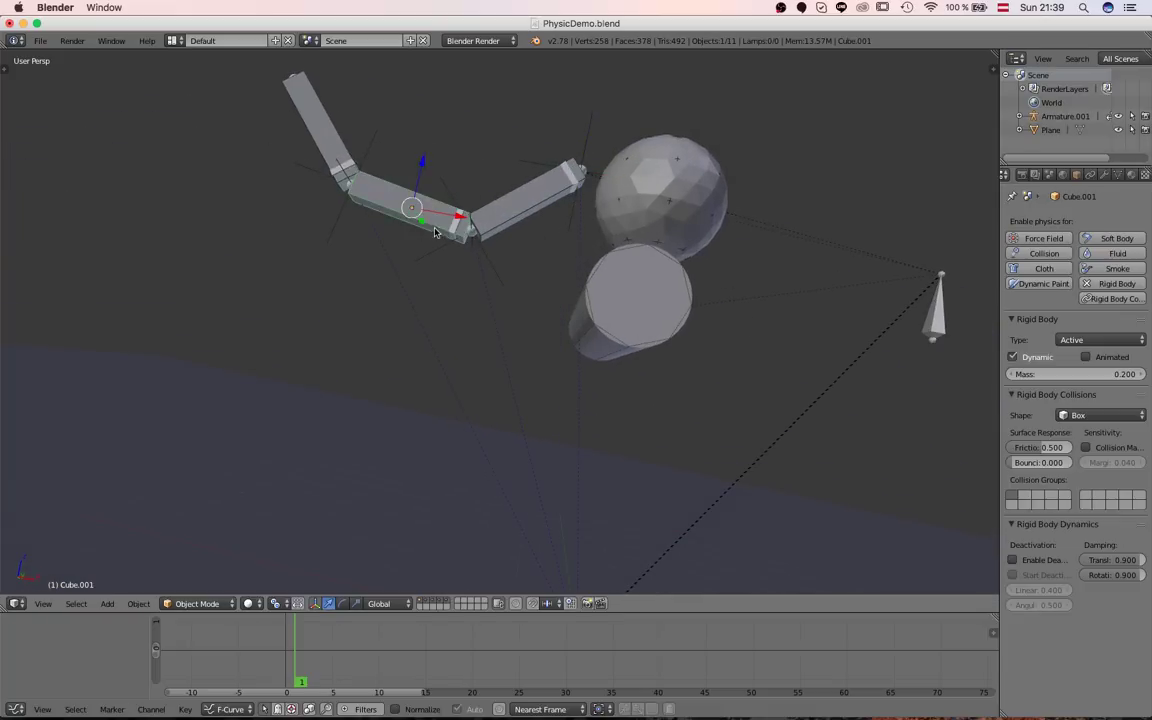
Rotate the middle and last bones of the chain so that the boxes bend downward.
{"action": "right_click", "coordinate": [460, 226]}
{"action": "key", "text": "r"}
{"action": "left_click", "coordinate": [429, 247]}
{"action": "right_click", "coordinate": [314, 271]}
{"action": "key", "text": "r"}
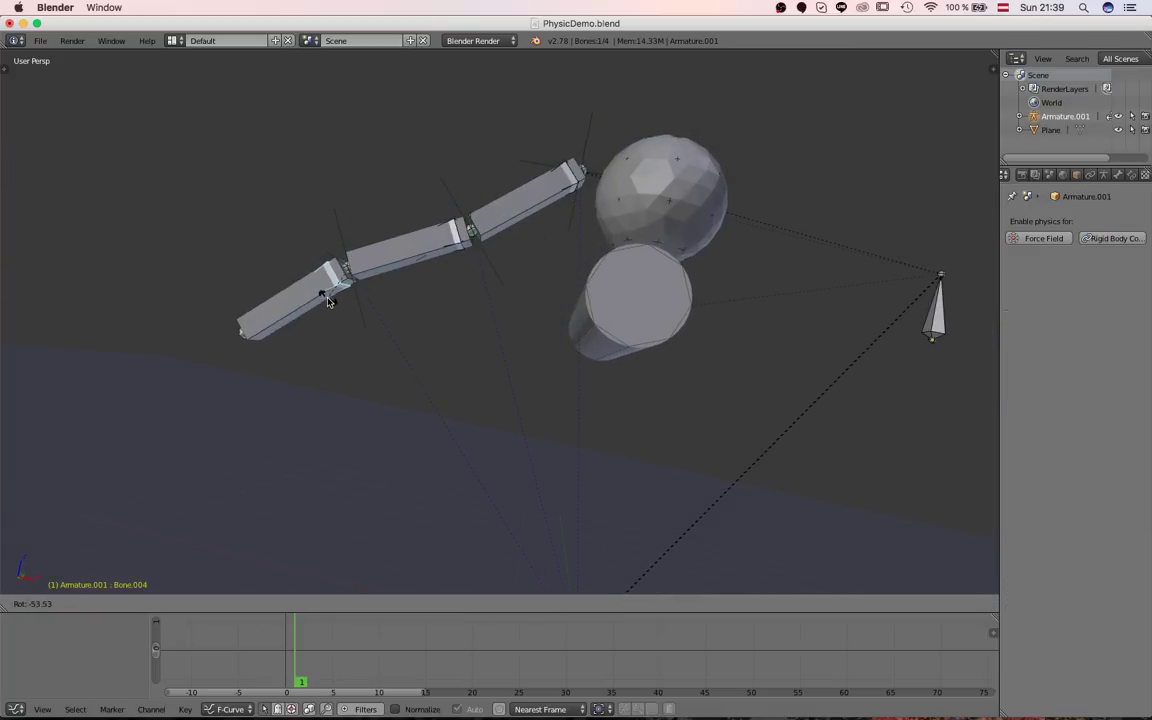
{"action": "left_click", "coordinate": [325, 300]}
{"action": "middle_click_drag", "start_coordinate": [325, 300], "coordinate": [493, 252]}
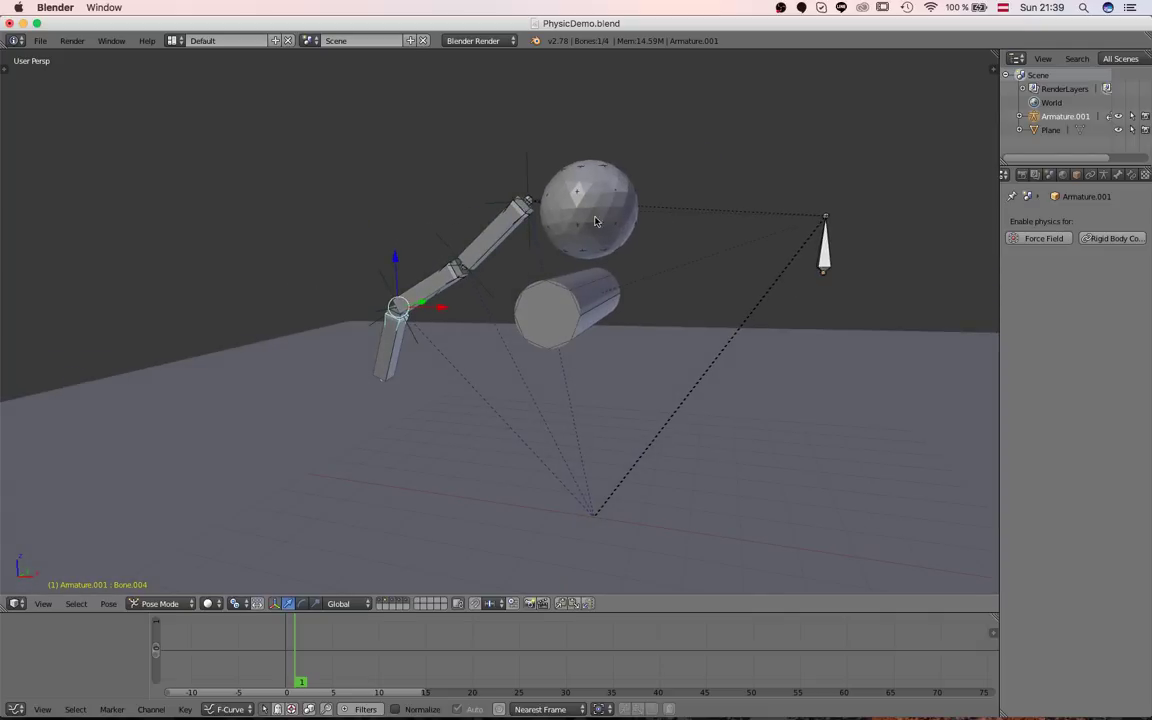
Select the separate control bone beside the sphere and replay the simulation with the new chain pose.
{"action": "right_click", "coordinate": [826, 256]}
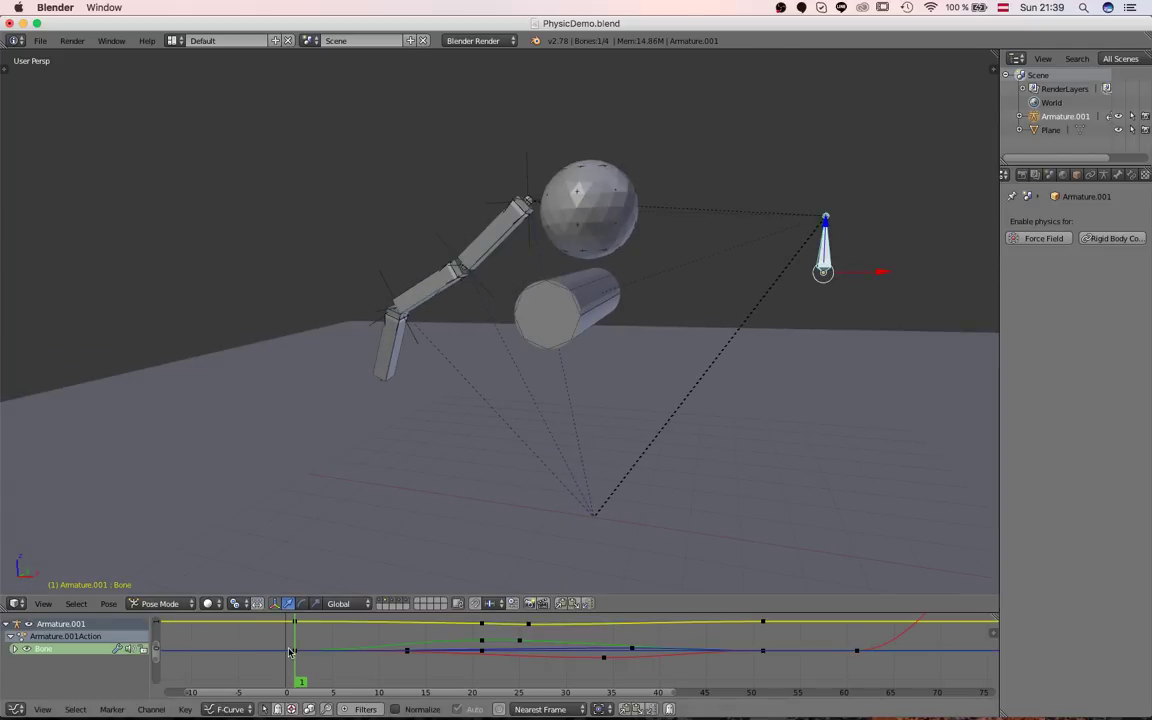
{"action": "key", "text": "alt+a"}
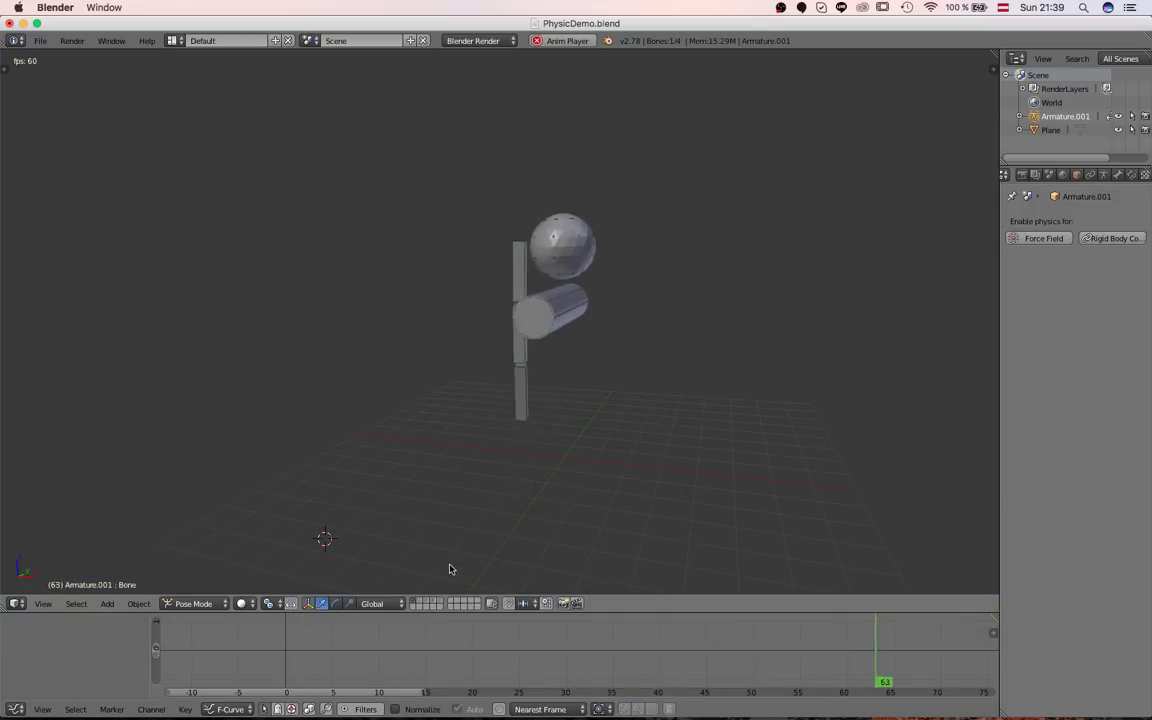
{"action": "key", "text": "alt+a"}
Show the layers with the armature, constraints and ground plane again, and return the timeline to the first frame.
{"action": "left_click", "coordinate": [418, 604]}
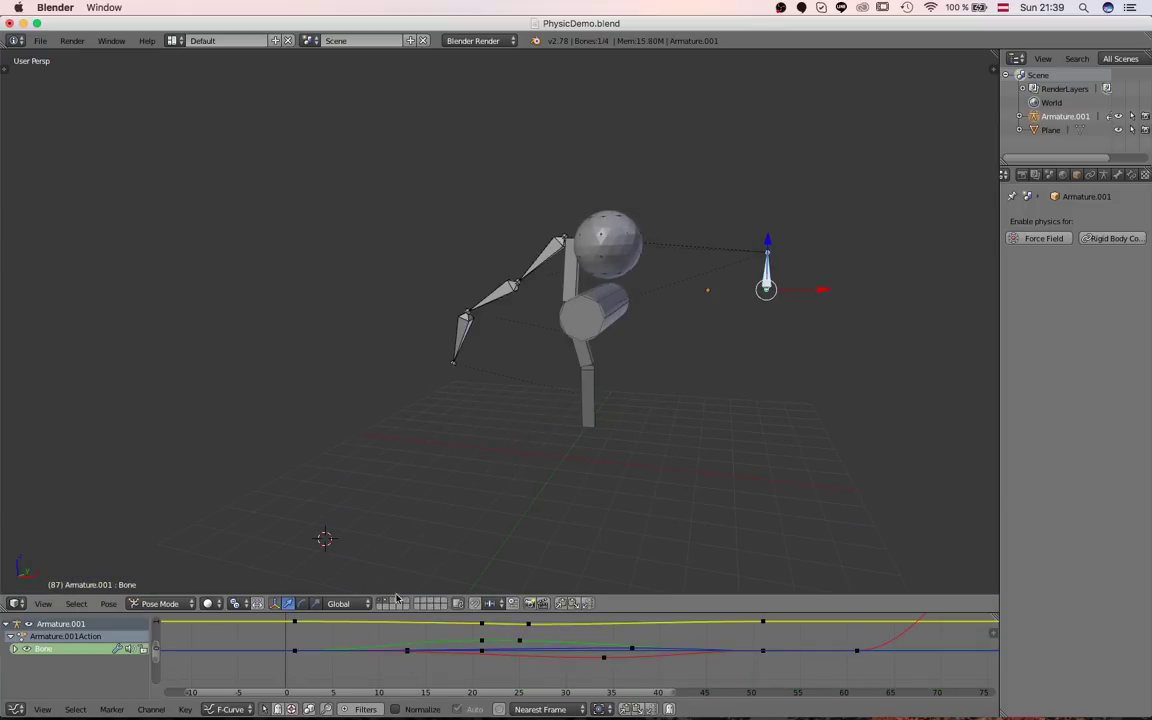
{"action": "key", "text": "shift+Left"}
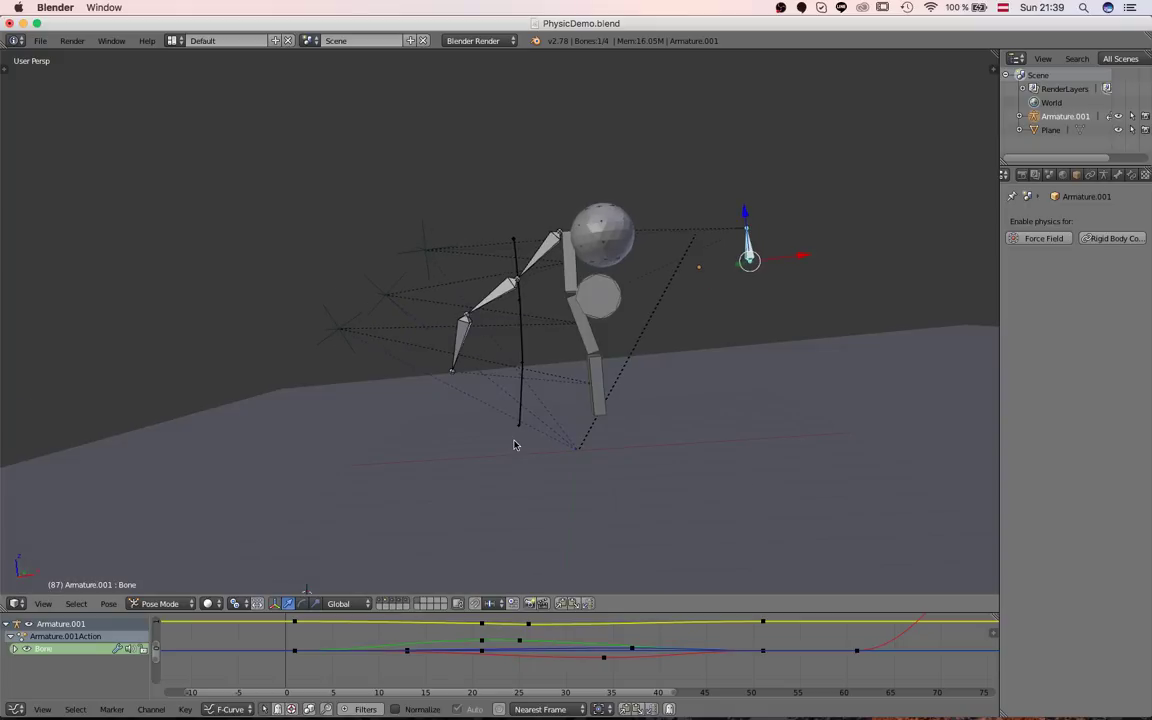
Try moving the control bone that carries the sphere and cylinder, and cancel the move.
{"action": "middle_click_drag", "start_coordinate": [697, 212], "coordinate": [714, 251]}
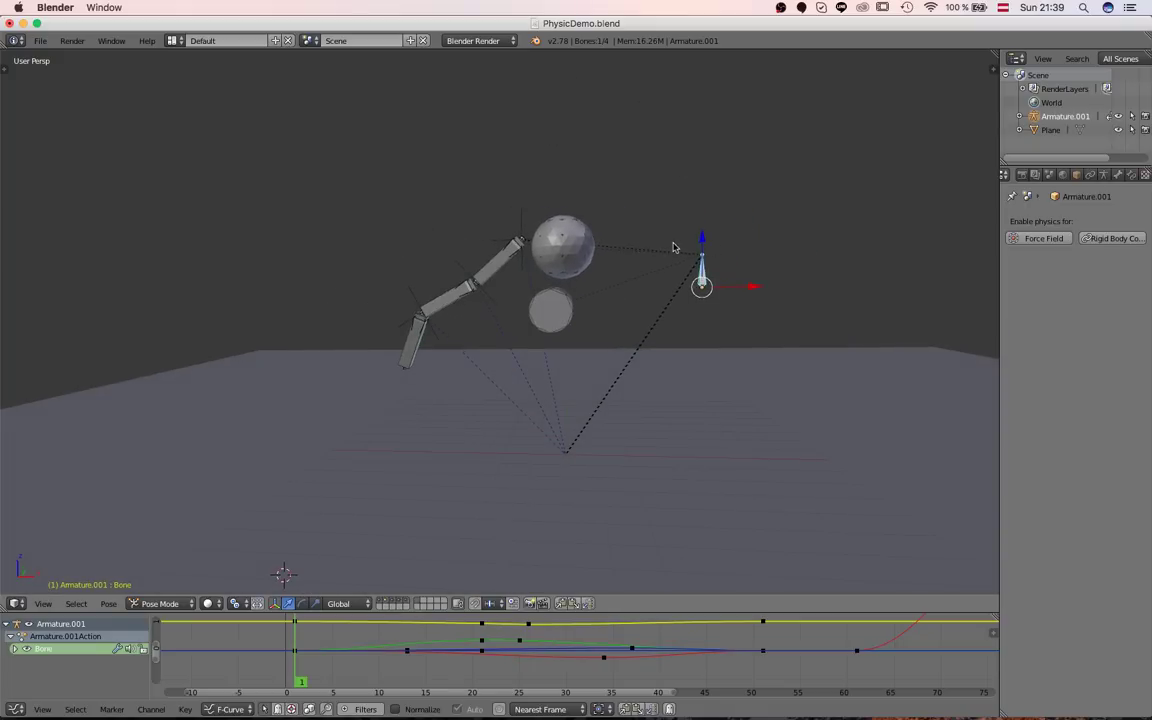
{"action": "scroll", "coordinate": [674, 247], "scroll_direction": "up", "scroll_amount": 2}
{"action": "key", "text": "g"}
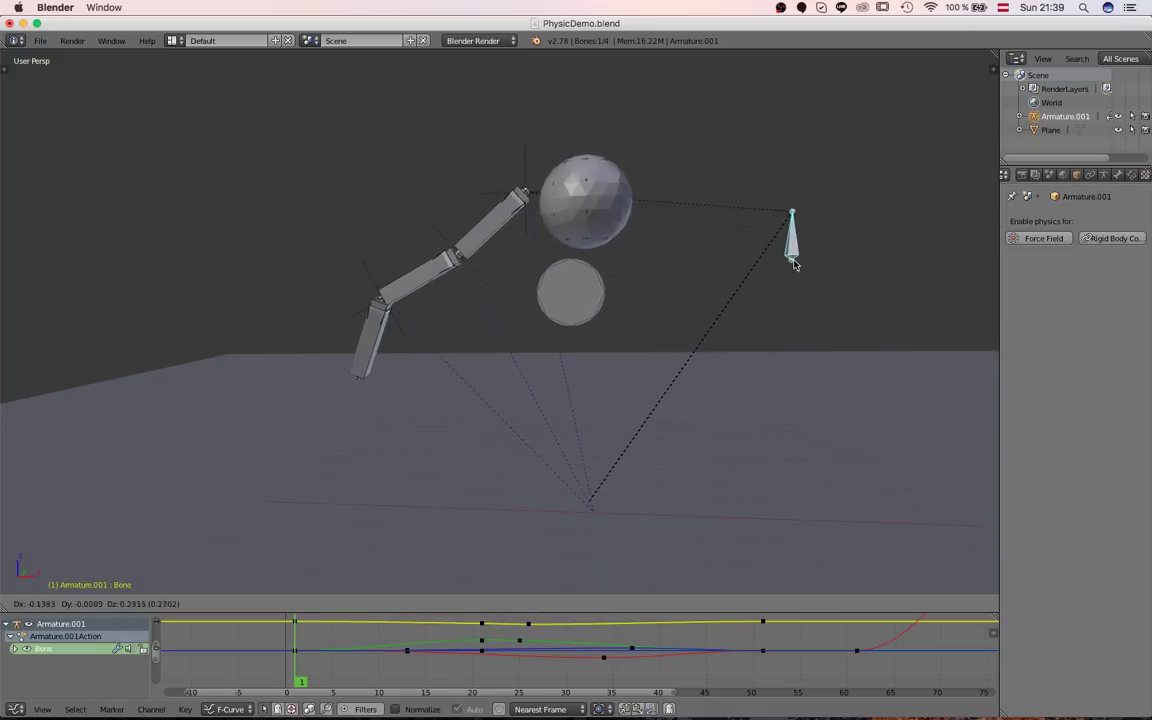
{"action": "right_click", "coordinate": [797, 274]}
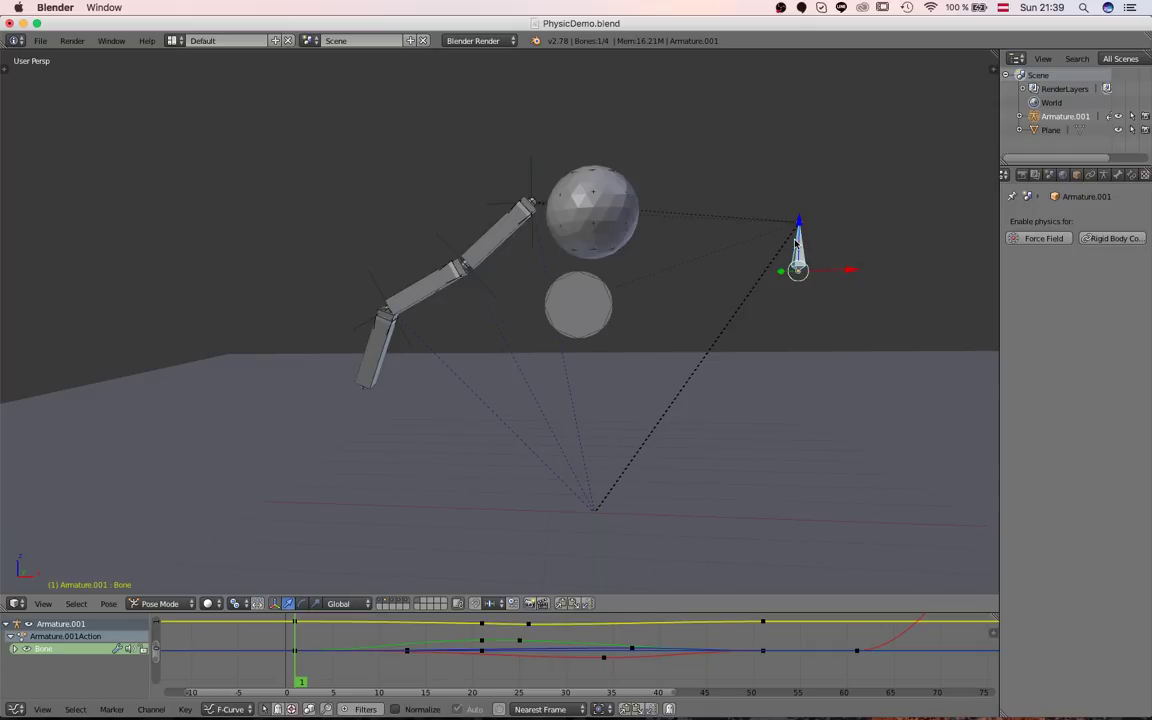
{"action": "middle_click_drag", "start_coordinate": [795, 243], "coordinate": [801, 256], "text": "shift"}
Try rotating the chain's upper bone and its middle bone at frame 1, cancelling each rotation.
{"action": "right_click", "coordinate": [490, 235]}
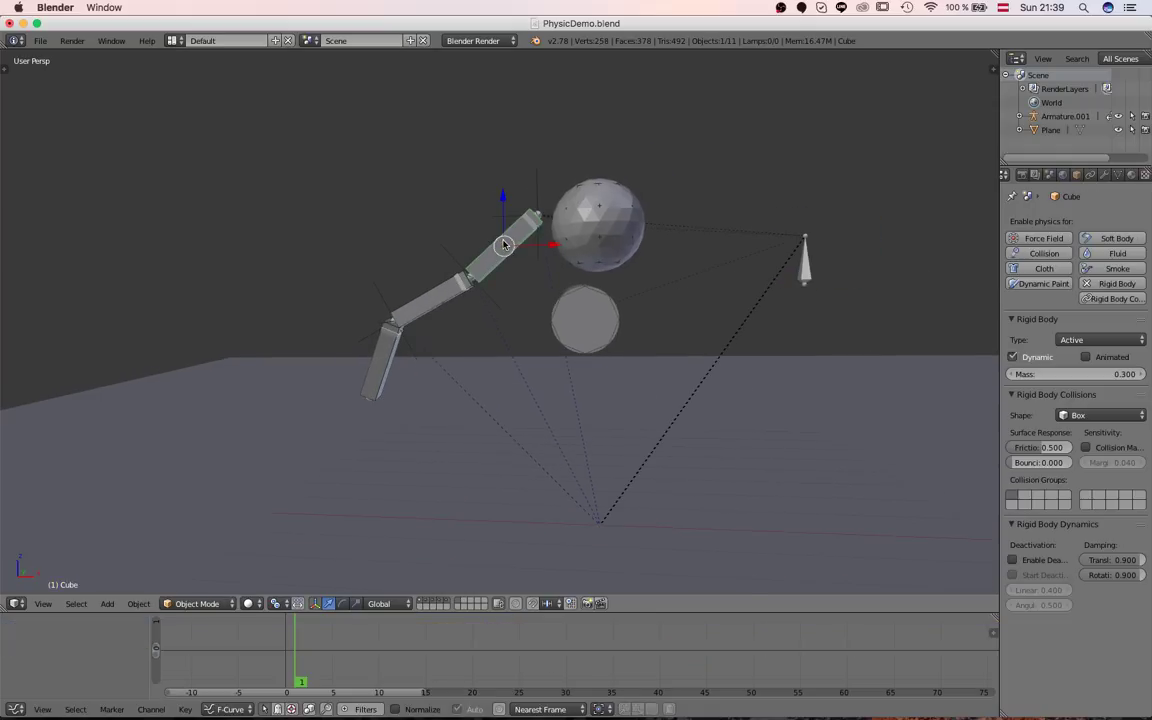
{"action": "right_click", "coordinate": [502, 243]}
{"action": "key", "text": "r"}
{"action": "right_click", "coordinate": [468, 270]}
{"action": "right_click", "coordinate": [450, 280]}
{"action": "key", "text": "r"}
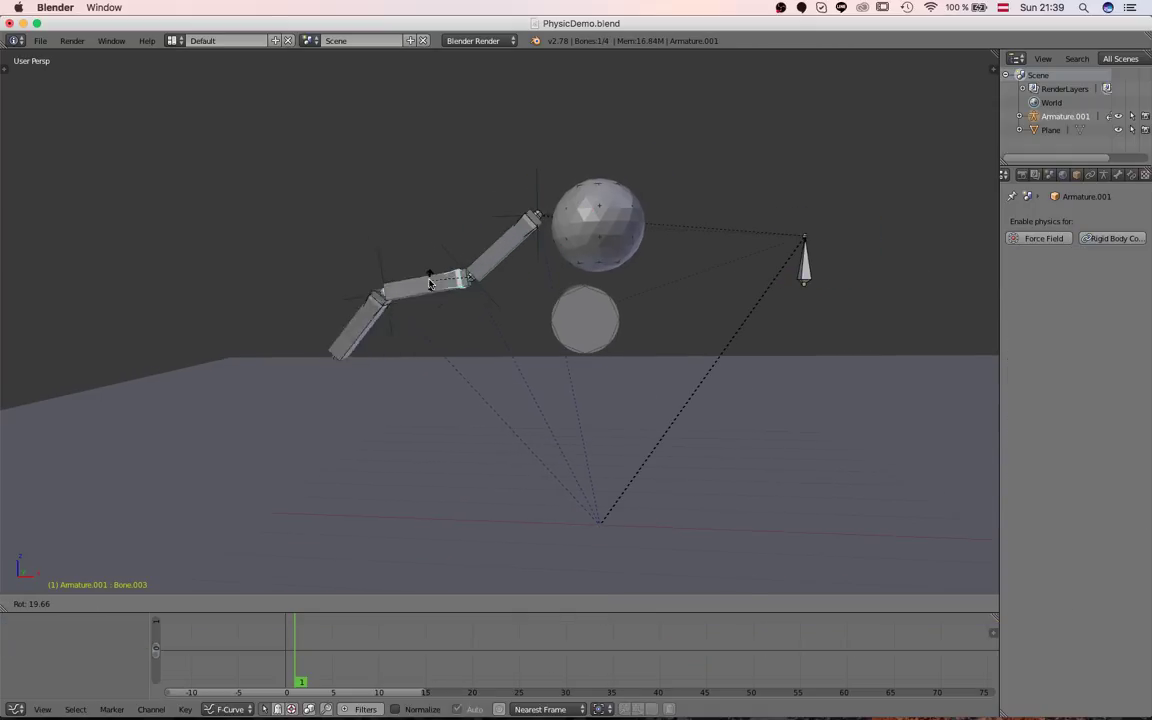
{"action": "right_click", "coordinate": [425, 281]}
Try moving the uppermost box on its own, and inspect the rigid body constraint empty at its lower joint.
{"action": "scroll", "coordinate": [498, 244], "scroll_direction": "up", "scroll_amount": 2}
{"action": "right_click", "coordinate": [489, 249]}
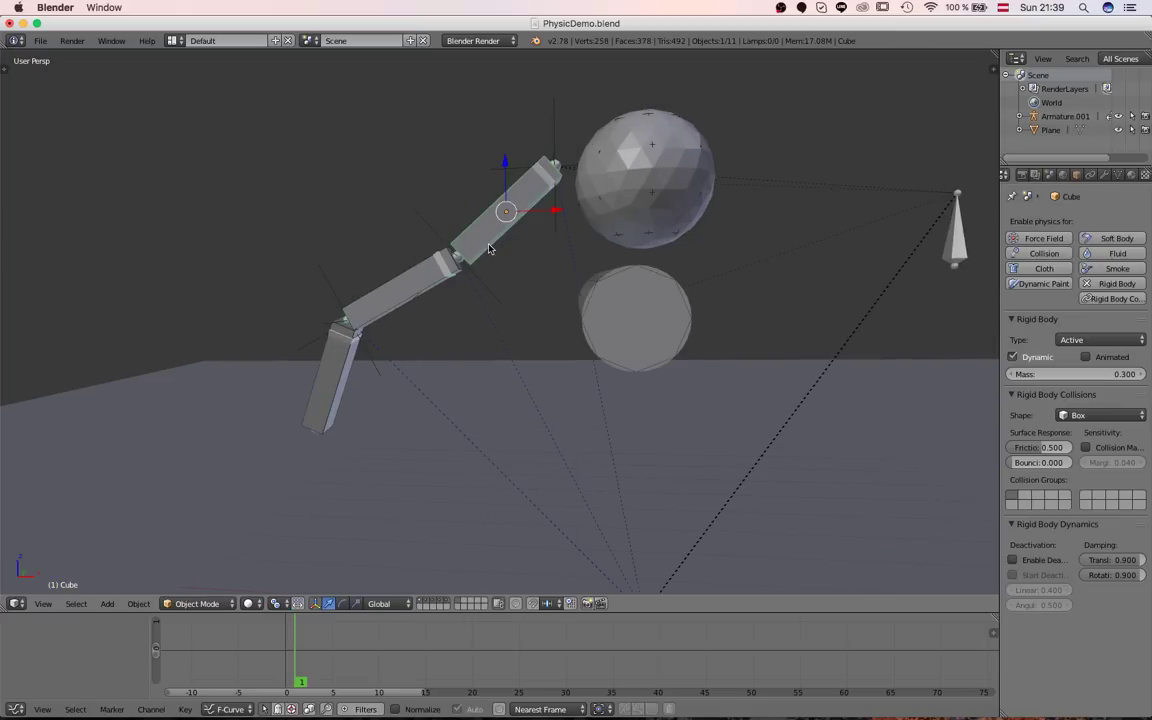
{"action": "middle_click_drag", "start_coordinate": [494, 243], "coordinate": [517, 282], "text": "shift"}
{"action": "scroll", "coordinate": [522, 255], "scroll_direction": "up", "scroll_amount": 2}
{"action": "scroll", "coordinate": [511, 236], "scroll_direction": "down", "scroll_amount": 1}
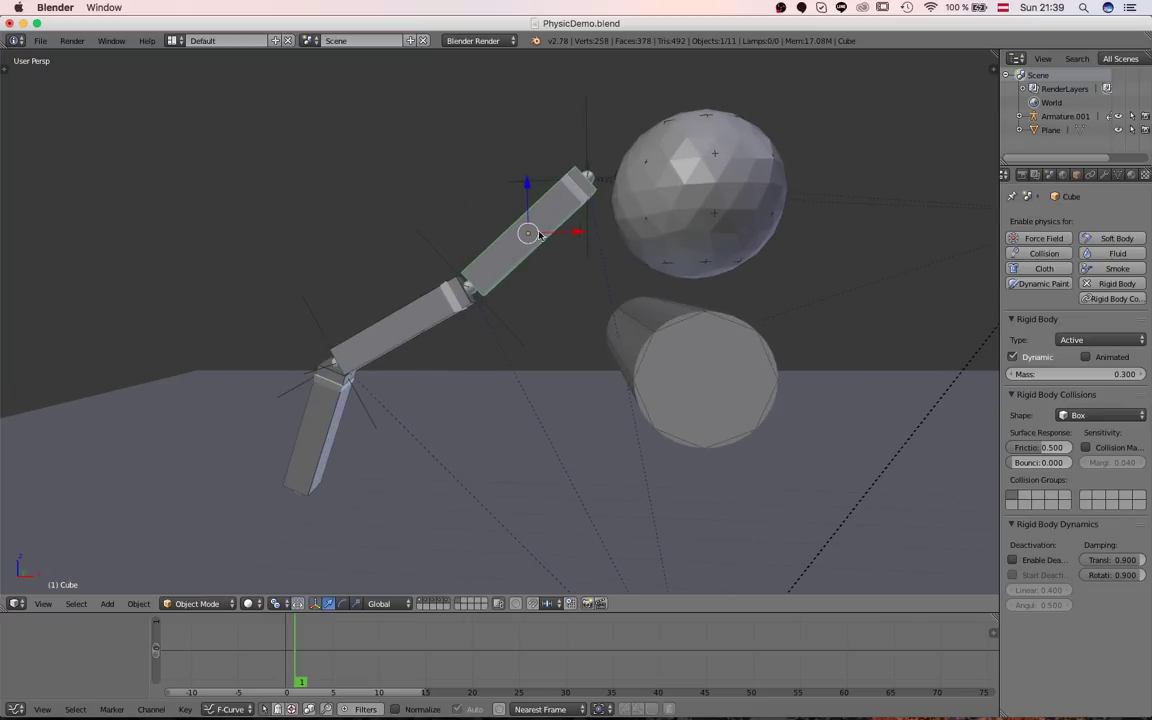
{"action": "key", "text": "g"}
{"action": "right_click", "coordinate": [536, 249]}
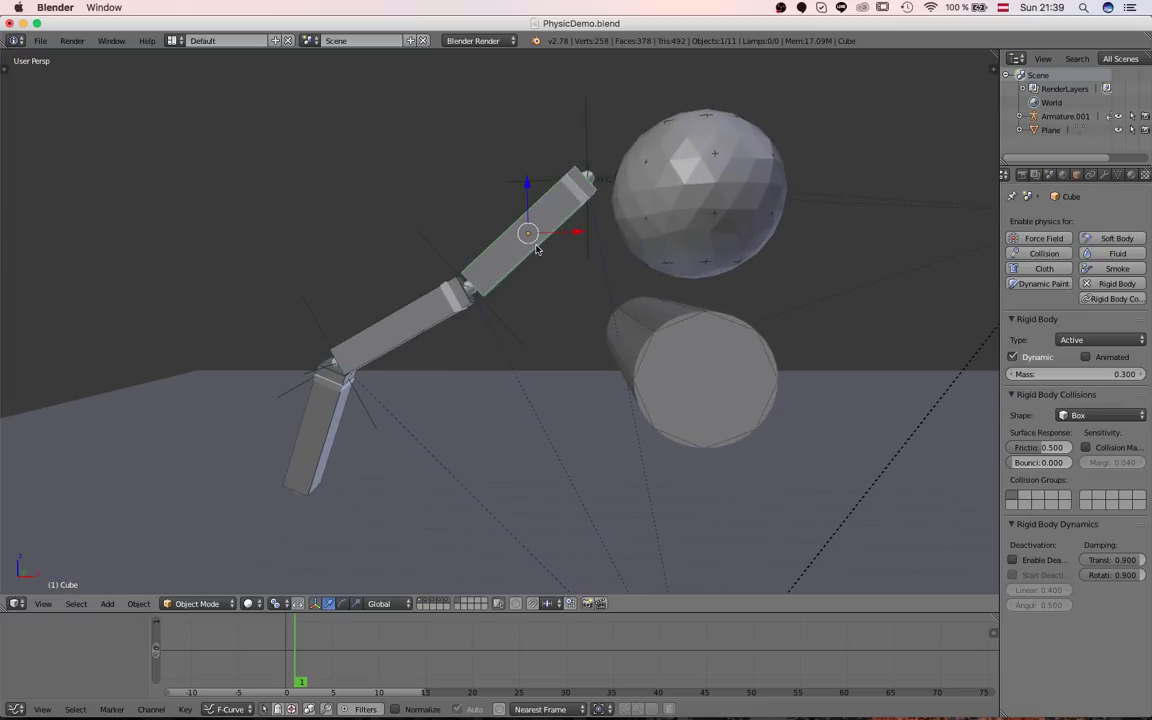
{"action": "right_click", "coordinate": [427, 249]}
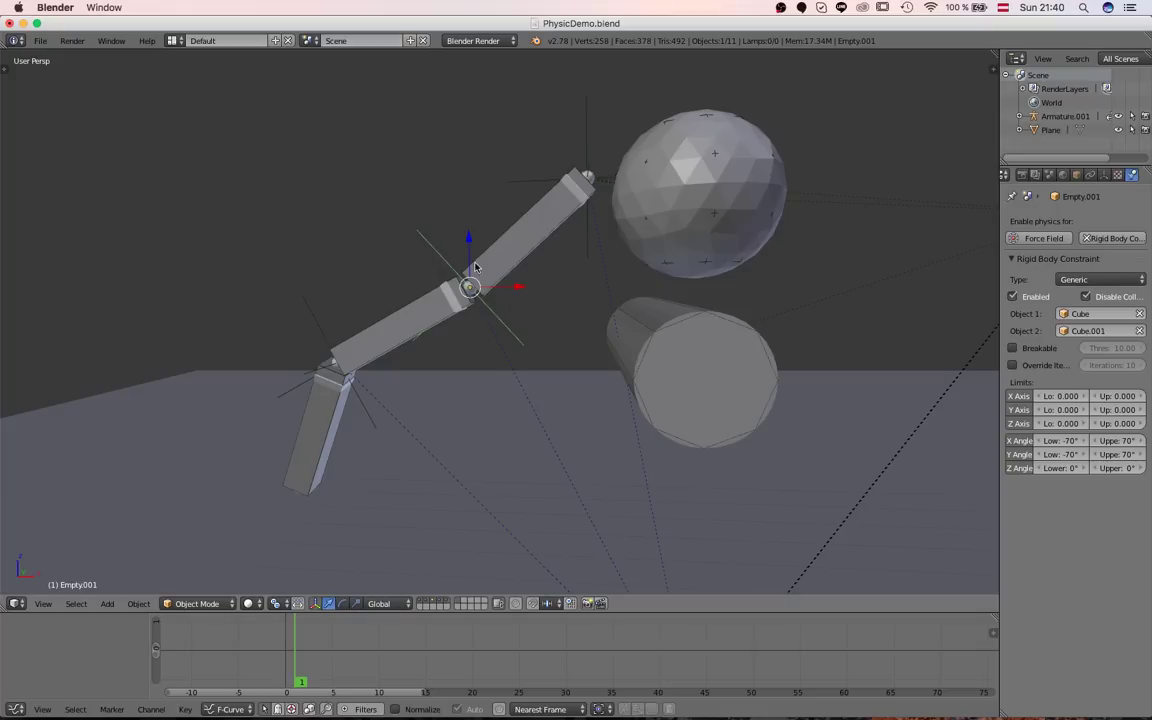
Try rotating the chain's upper and last bones and moving its middle bone, cancelling each transform.
{"action": "right_click", "coordinate": [585, 180]}
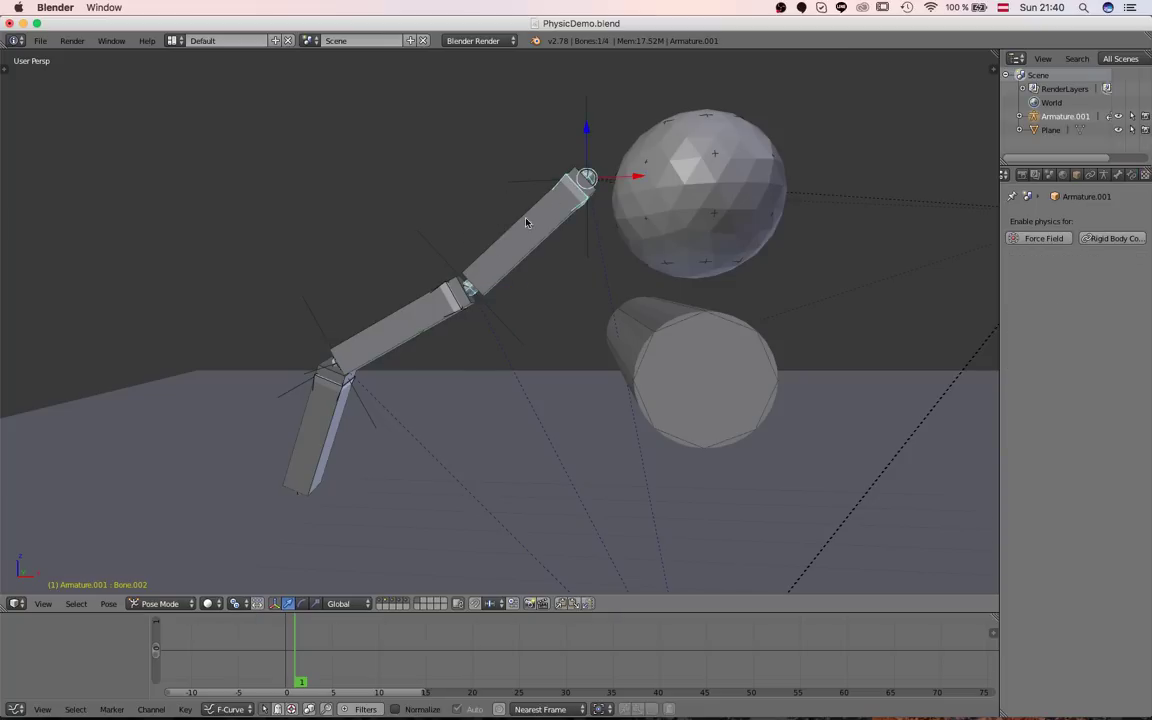
{"action": "key", "text": "r"}
{"action": "right_click", "coordinate": [505, 282]}
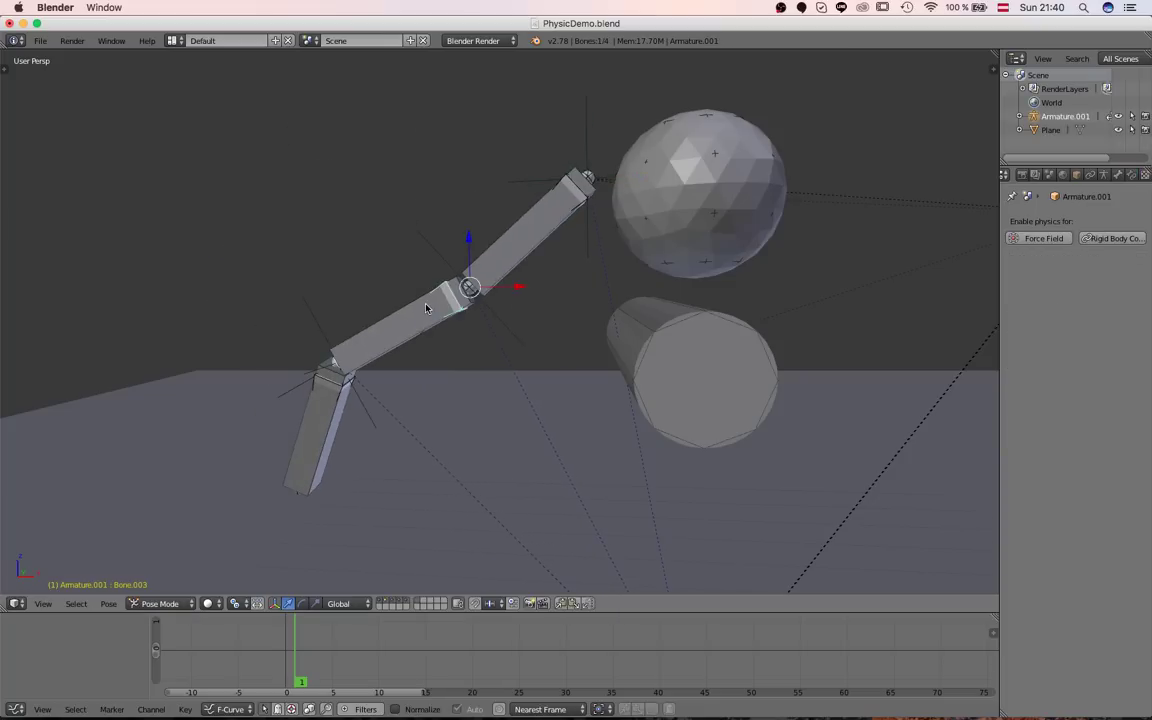
{"action": "key", "text": "g"}
{"action": "right_click", "coordinate": [394, 302]}
{"action": "right_click", "coordinate": [326, 424]}
{"action": "key", "text": "r"}
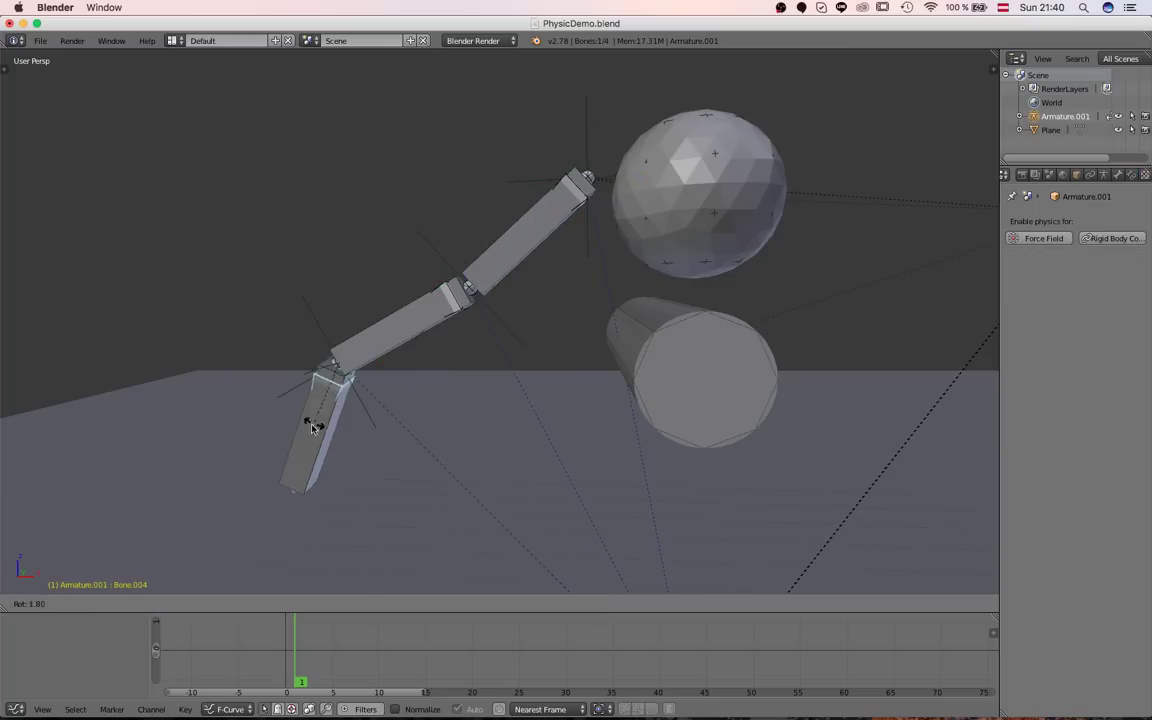
{"action": "right_click", "coordinate": [291, 409]}
Run the simulation to frame 54 and try rotating the three chain bones separately from the hanging boxes.
{"action": "key", "text": "alt+a"}
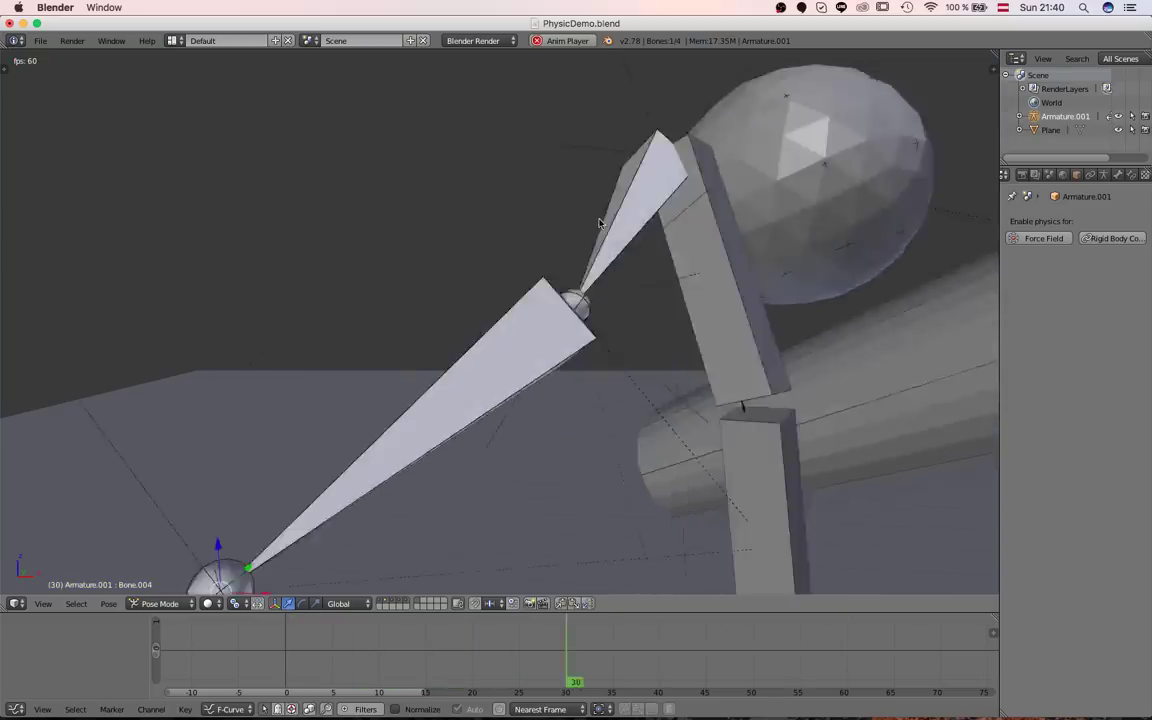
{"action": "key", "text": "alt+a"}
{"action": "right_click", "coordinate": [481, 275]}
{"action": "key", "text": "r"}
{"action": "right_click", "coordinate": [454, 272]}
{"action": "right_click", "coordinate": [443, 305]}
{"action": "key", "text": "r"}
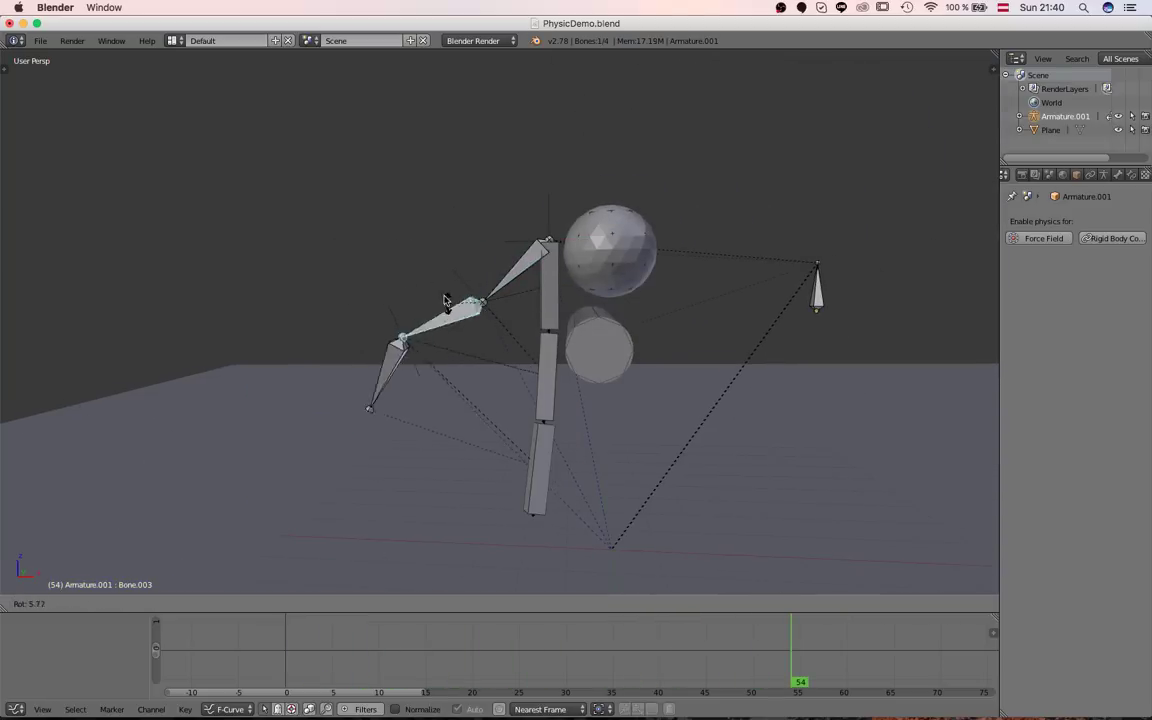
{"action": "right_click", "coordinate": [434, 343]}
{"action": "right_click", "coordinate": [396, 379]}
{"action": "key", "text": "r"}
{"action": "right_click", "coordinate": [357, 354]}
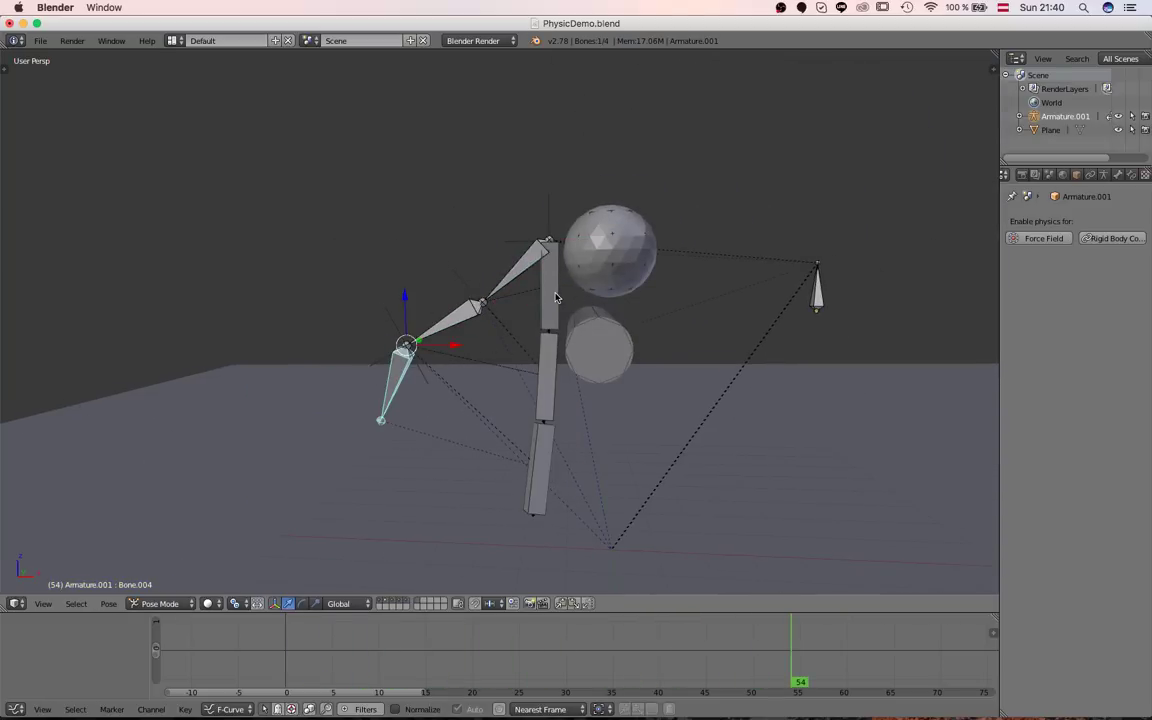
Select the chain's upper bone and replay the simulation from the first frame, stopping at frame 18.
{"action": "right_click", "coordinate": [556, 297]}
{"action": "right_click", "coordinate": [508, 267]}
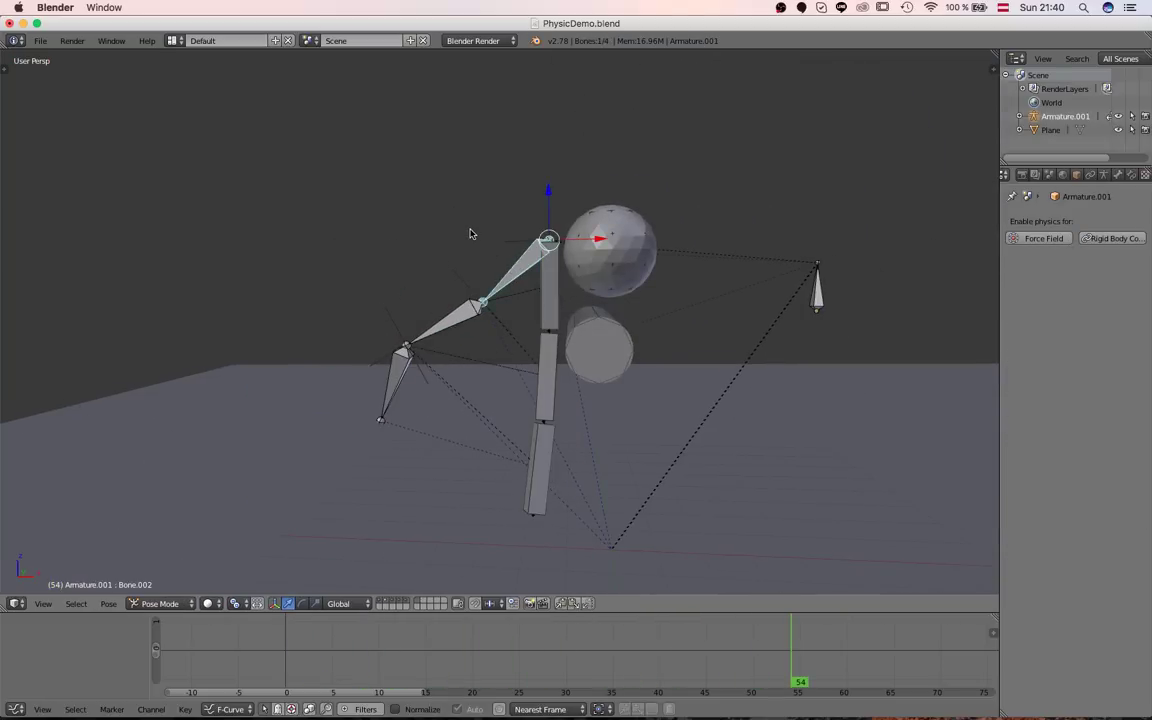
{"action": "key", "text": "shift+Left"}
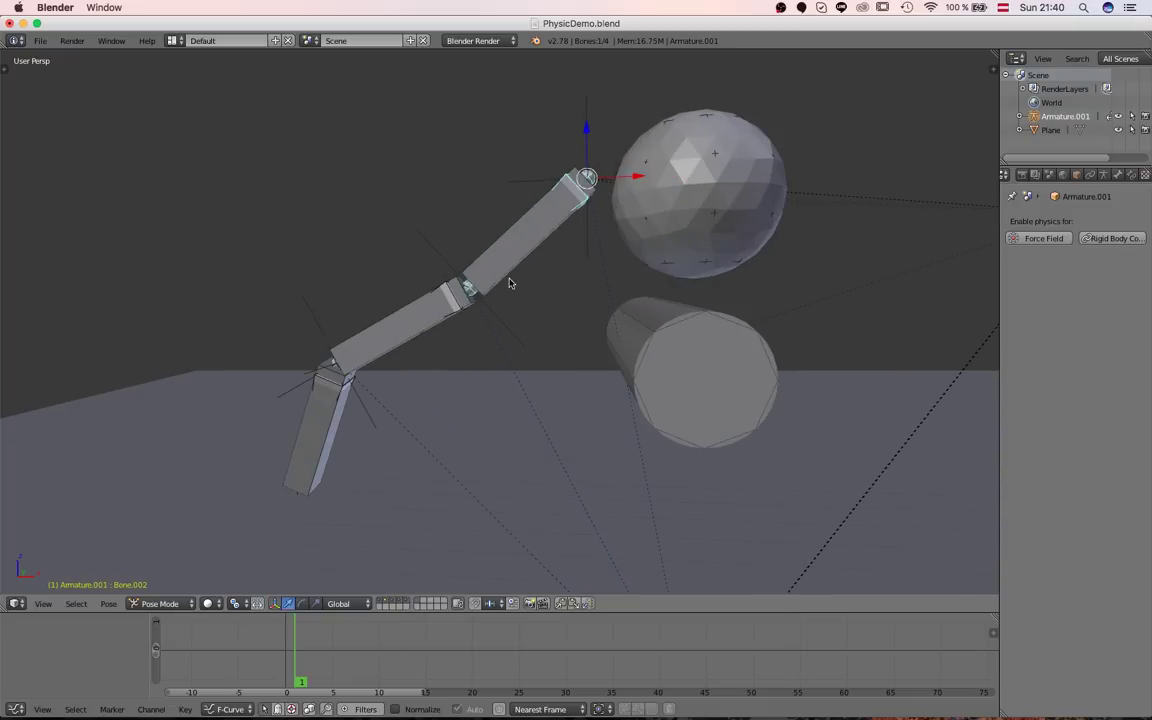
{"action": "key", "text": "alt+a"}
{"action": "middle_click_drag", "start_coordinate": [568, 312], "coordinate": [487, 255]}
{"action": "scroll", "coordinate": [503, 290], "scroll_direction": "up", "scroll_amount": 3}
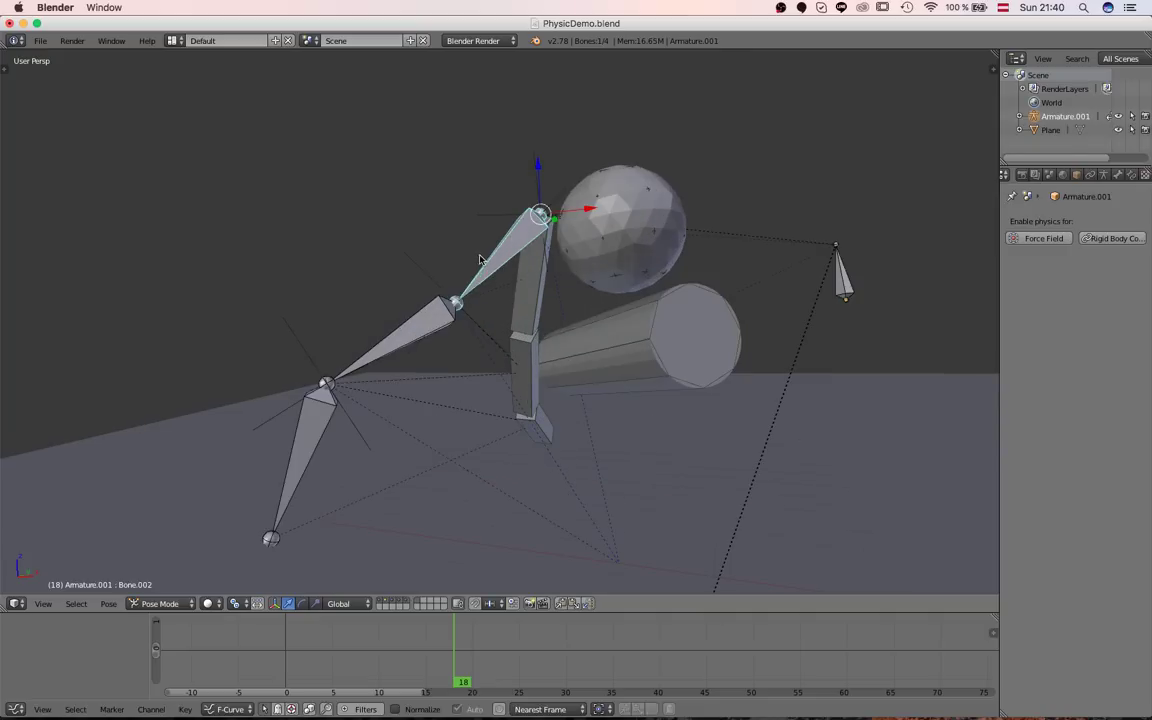
Select the uppermost simulated box beside the sphere to show its rigid body settings.
{"action": "right_click", "coordinate": [533, 297]}
{"action": "scroll", "coordinate": [523, 333], "scroll_direction": "down", "scroll_amount": 2}
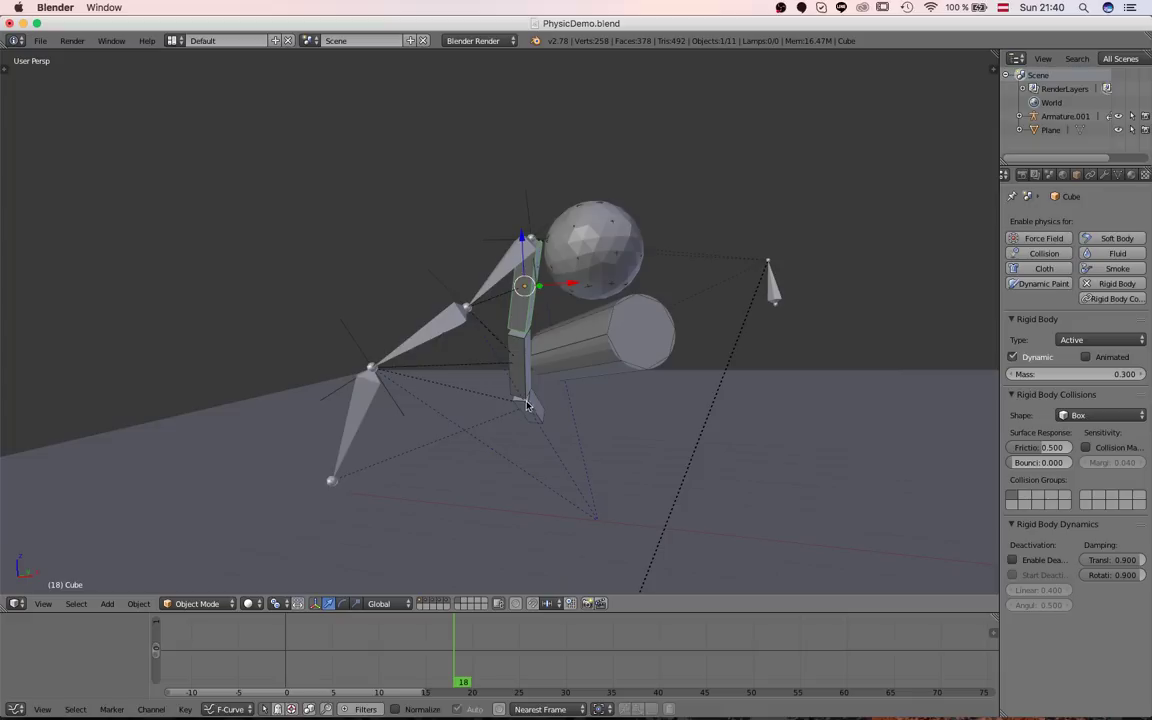
{"action": "scroll", "coordinate": [519, 401], "scroll_direction": "up", "scroll_amount": 1}
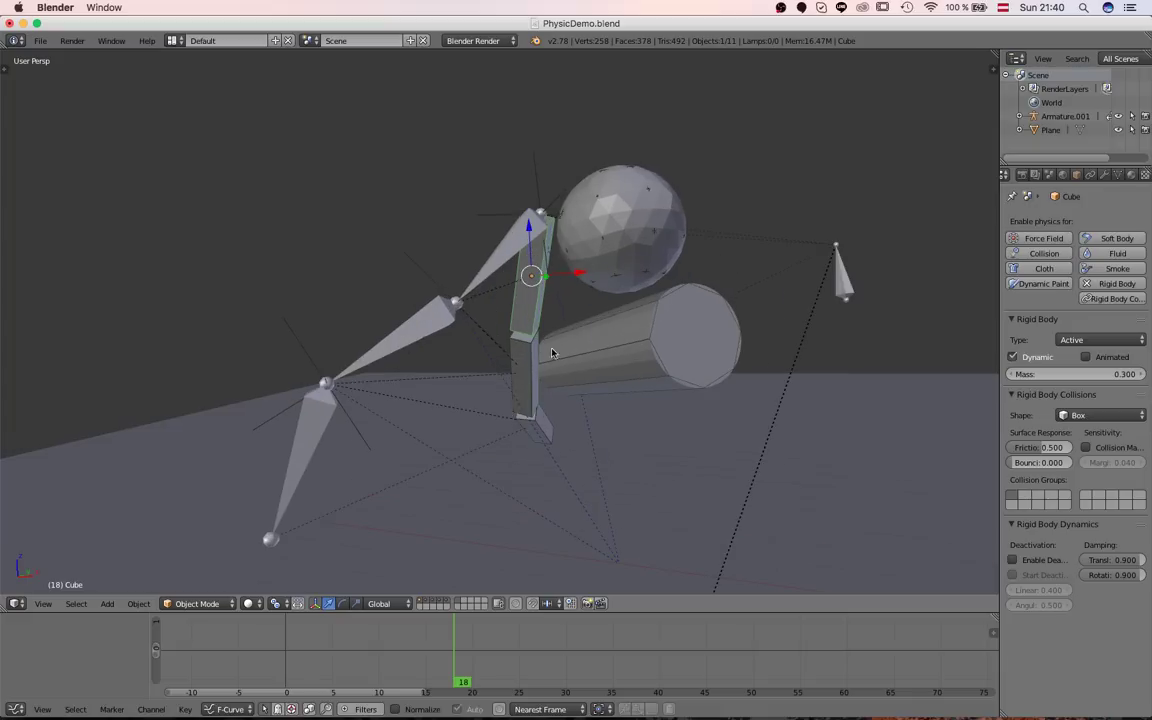
Select the thin armature inside the boxes using wireframe shading, and set its bone display to Octahedral.
{"action": "scroll", "coordinate": [551, 352], "scroll_direction": "up", "scroll_amount": 3}
{"action": "key", "text": "z"}
{"action": "right_click", "coordinate": [555, 267]}
{"action": "scroll", "coordinate": [528, 284], "scroll_direction": "down", "scroll_amount": 4}
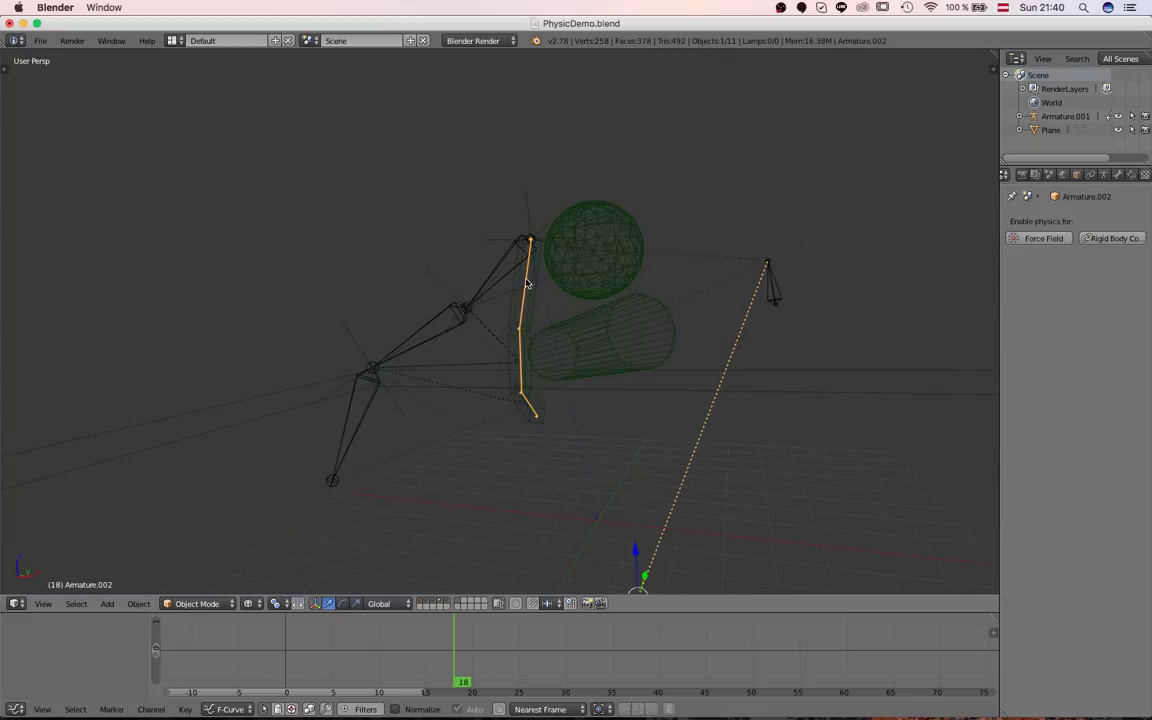
{"action": "scroll", "coordinate": [525, 288], "scroll_direction": "down", "scroll_amount": 2}
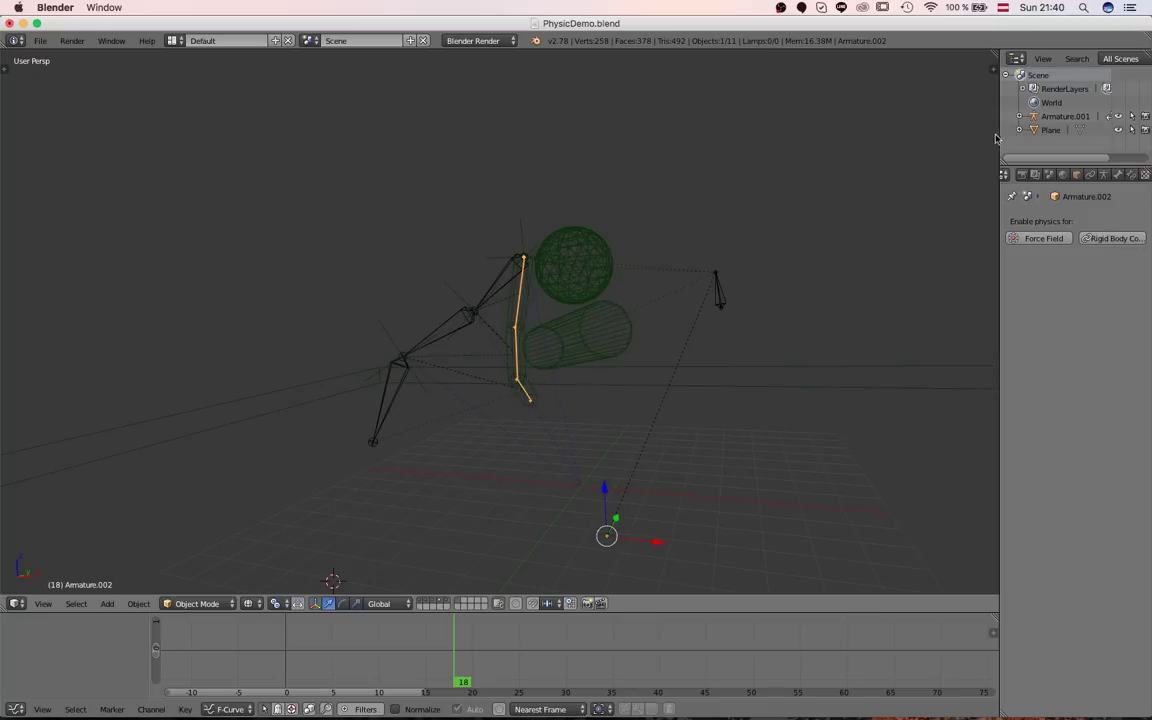
{"action": "left_click", "coordinate": [1076, 174]}
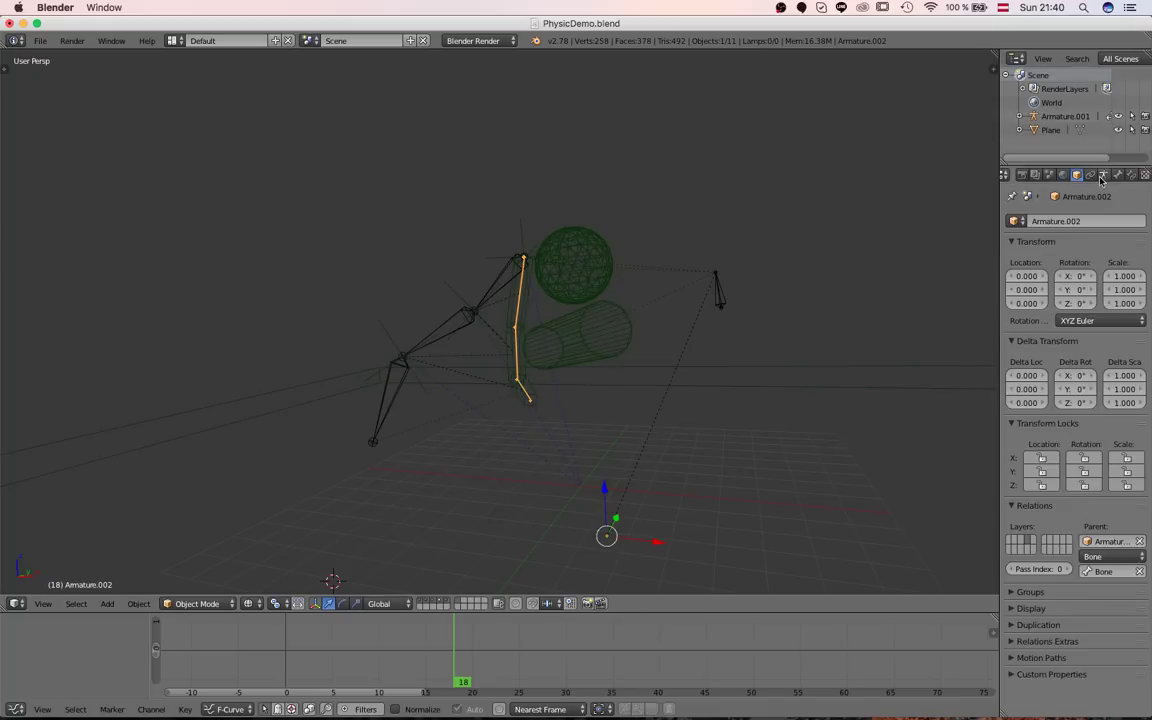
{"action": "left_click", "coordinate": [1103, 175]}
{"action": "left_click", "coordinate": [1019, 383]}
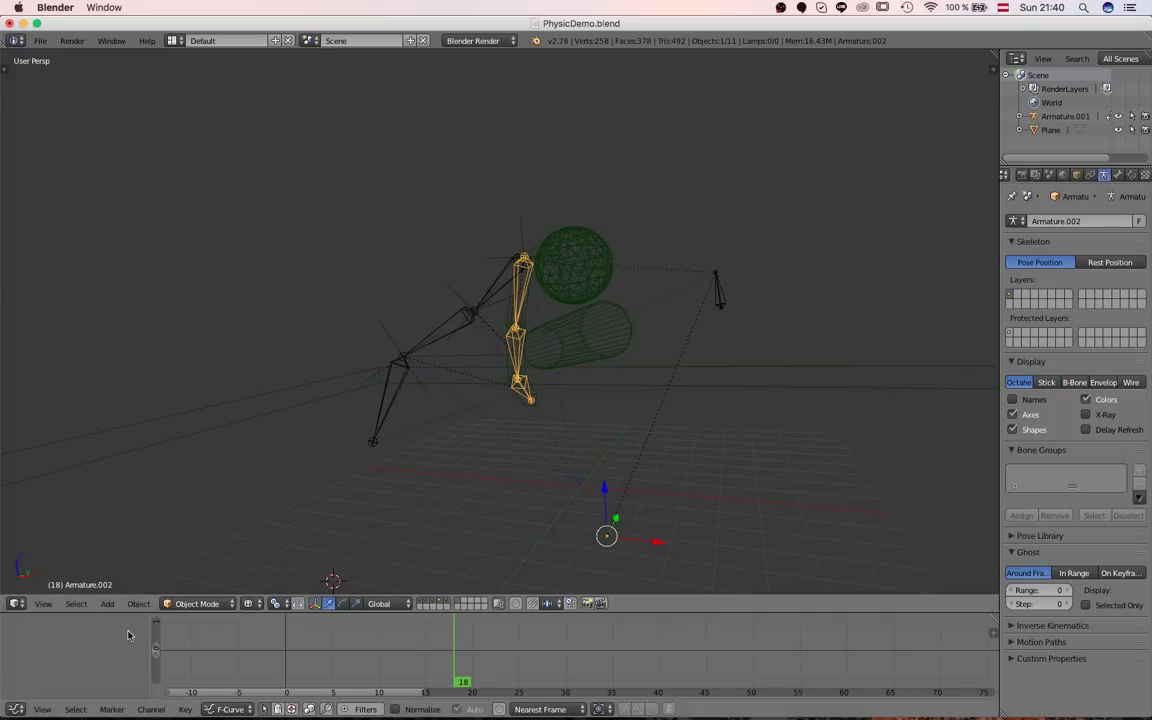
Put the armature inside the boxes in Pose Mode and restore solid shading.
{"action": "left_click", "coordinate": [197, 603]}
{"action": "left_click", "coordinate": [200, 557]}
{"action": "middle_click_drag", "start_coordinate": [669, 298], "coordinate": [557, 311]}
{"action": "key", "text": "z"}
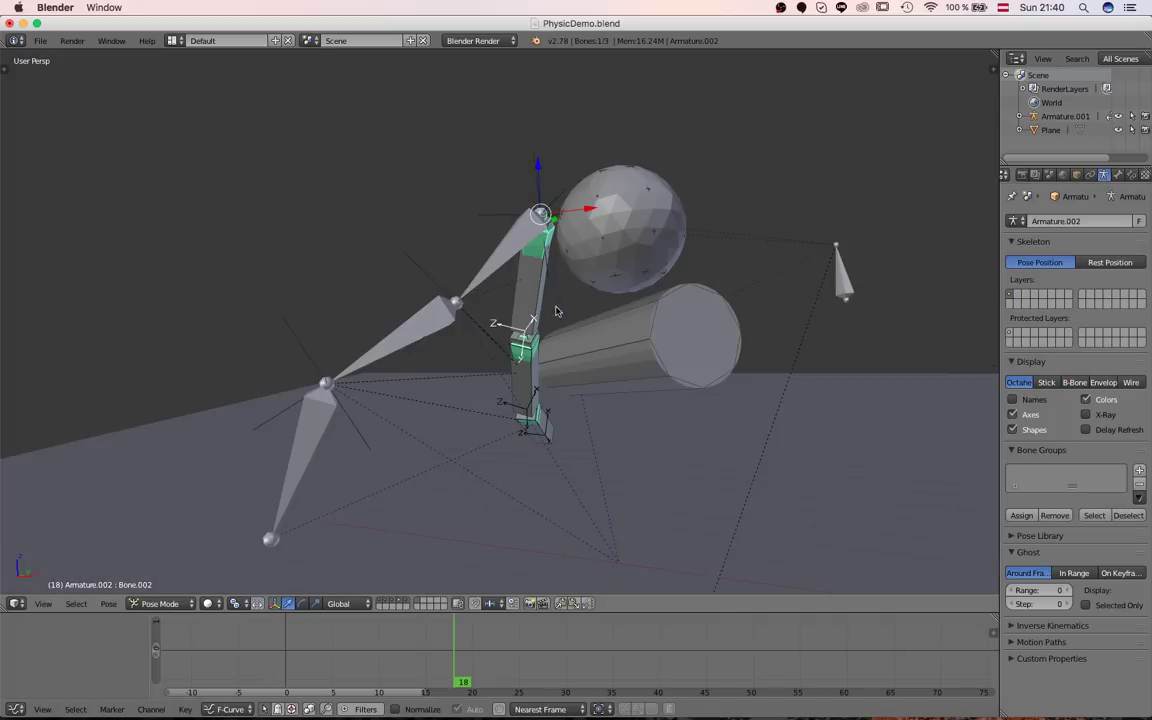
Select the upper bone inside the topmost box using wireframe shading, and open its bone constraints.
{"action": "middle_click_drag", "start_coordinate": [532, 372], "coordinate": [658, 362]}
{"action": "scroll", "coordinate": [761, 291], "scroll_direction": "up", "scroll_amount": 1}
{"action": "right_click", "coordinate": [761, 291]}
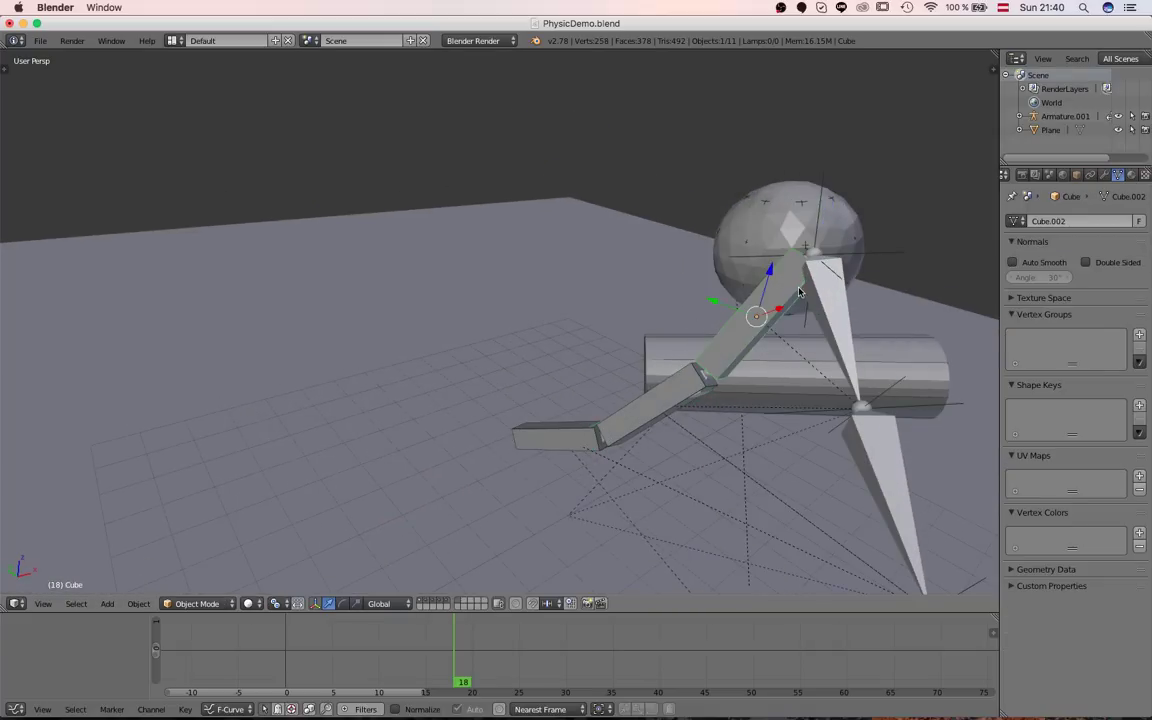
{"action": "right_click", "coordinate": [797, 287]}
{"action": "right_click", "coordinate": [788, 299]}
{"action": "key", "text": "z"}
{"action": "right_click", "coordinate": [822, 286]}
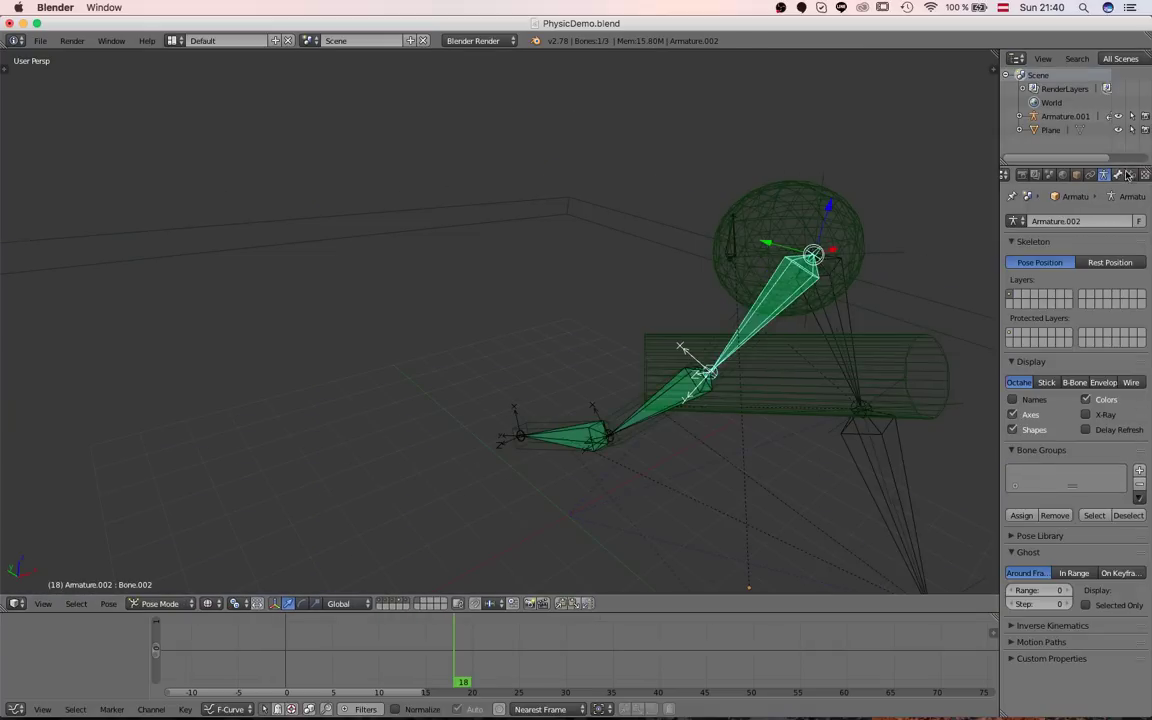
{"action": "left_click", "coordinate": [1129, 175]}
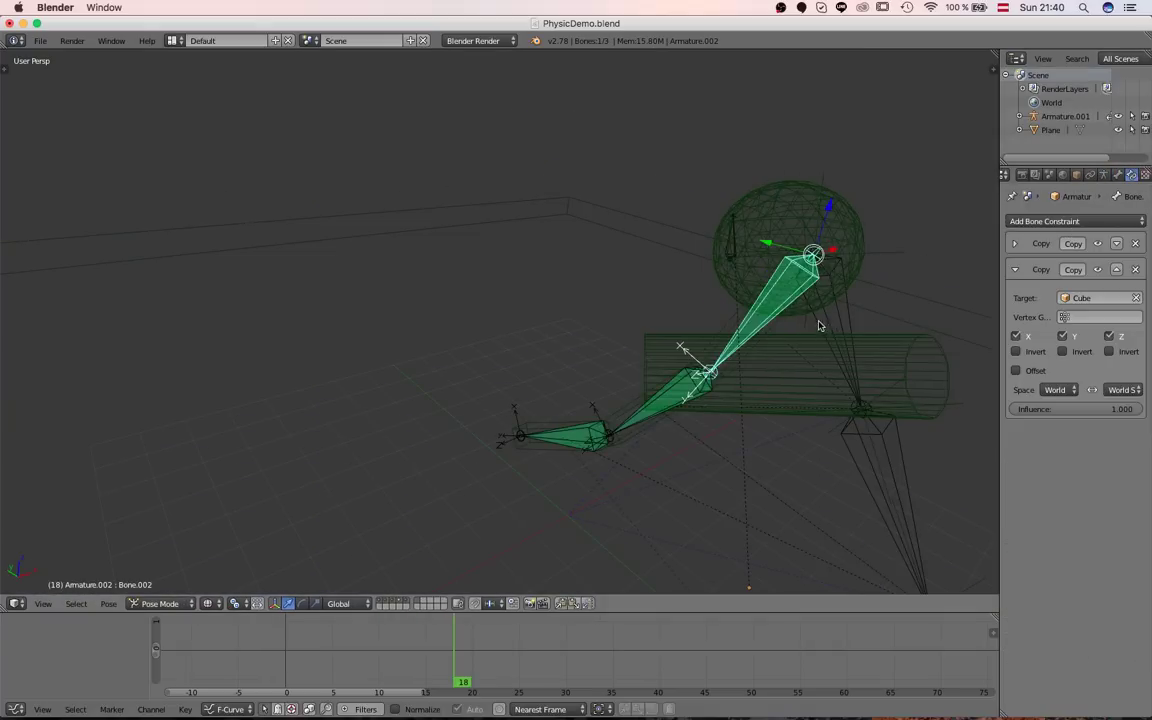
Return to solid shading and examine the upper bone's first Copy constraint together with the box it follows.
{"action": "key", "text": "z"}
{"action": "left_click", "coordinate": [1016, 244]}
{"action": "left_click", "coordinate": [1016, 244]}
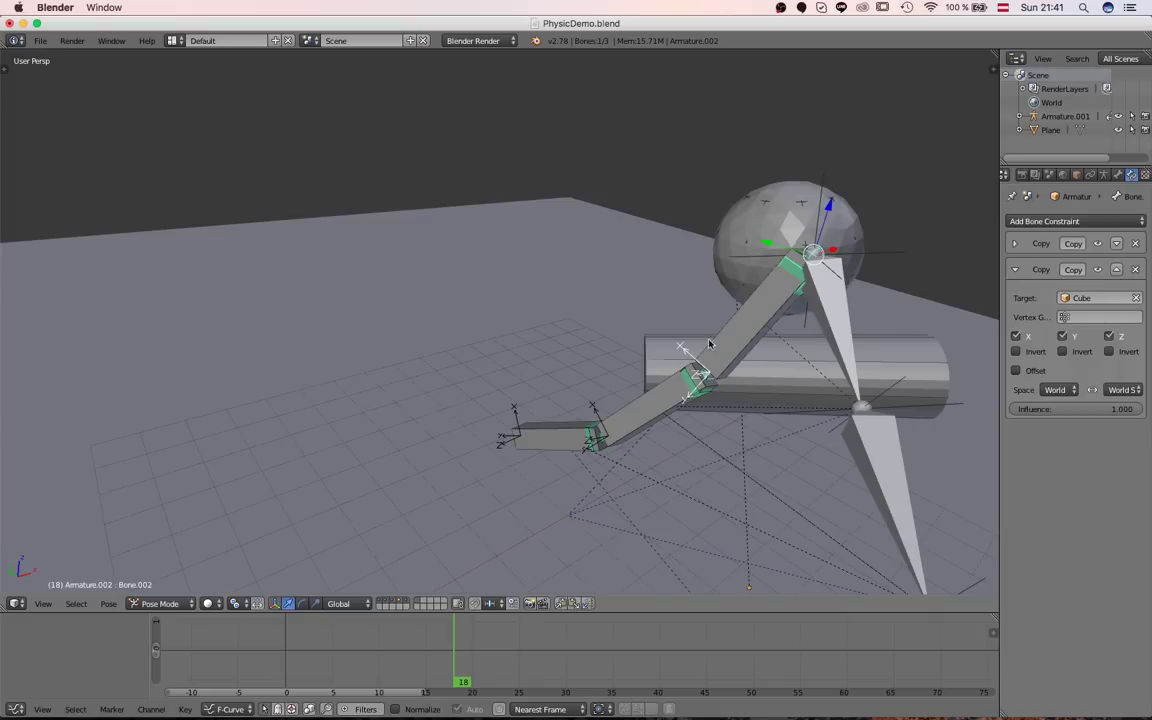
{"action": "scroll", "coordinate": [547, 425], "scroll_direction": "down", "scroll_amount": 3}
{"action": "middle_click_drag", "start_coordinate": [547, 425], "coordinate": [584, 355]}
{"action": "scroll", "coordinate": [584, 355], "scroll_direction": "up", "scroll_amount": 4}
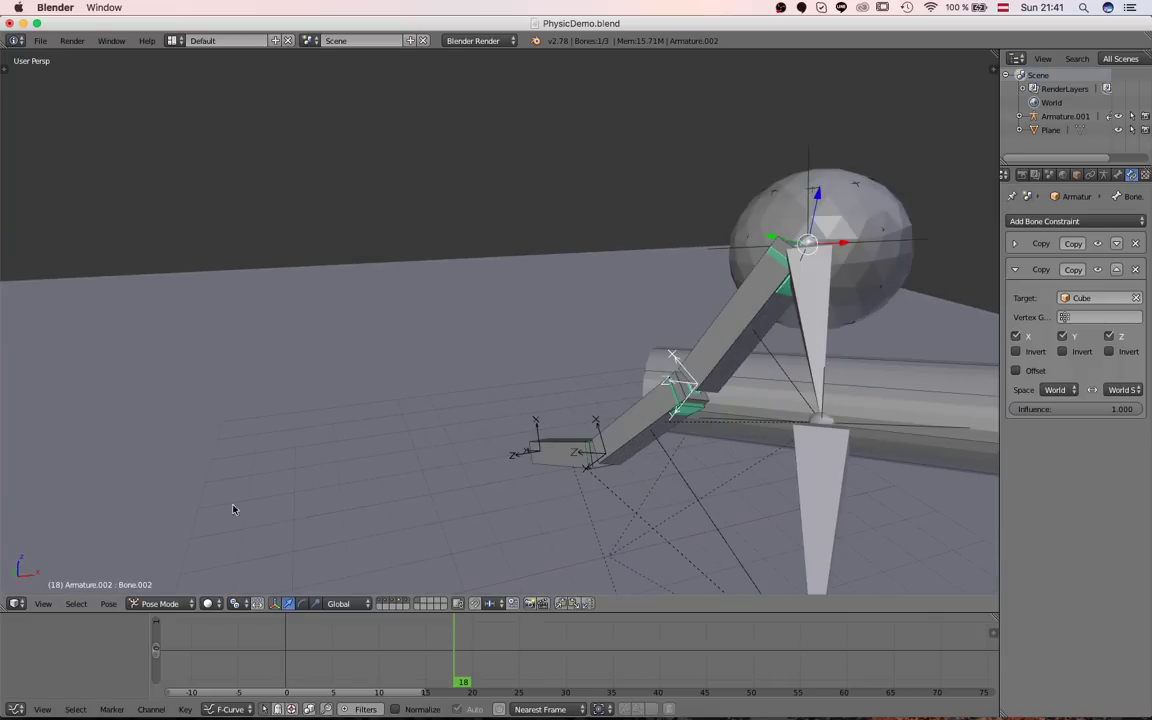
Switch the armature inside the boxes to Object Mode and return the timeline to the first frame.
{"action": "left_click", "coordinate": [157, 605]}
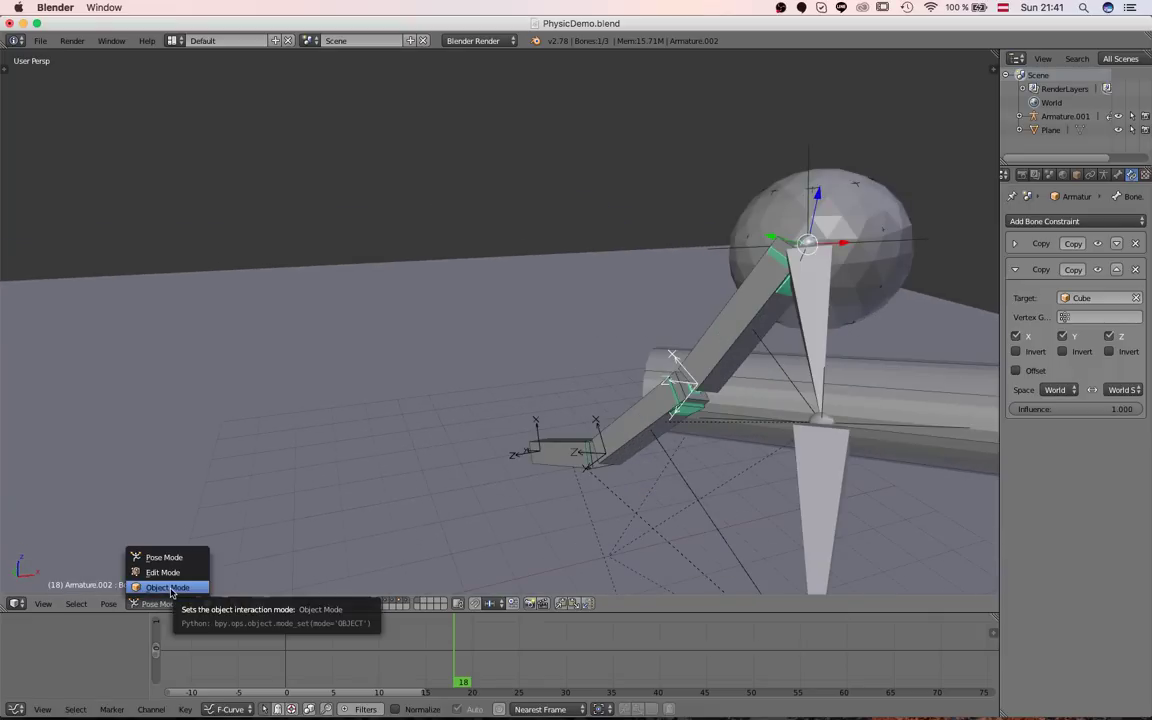
{"action": "left_click", "coordinate": [171, 589]}
{"action": "key", "text": "Down"}
{"action": "key", "text": "shift+Left"}
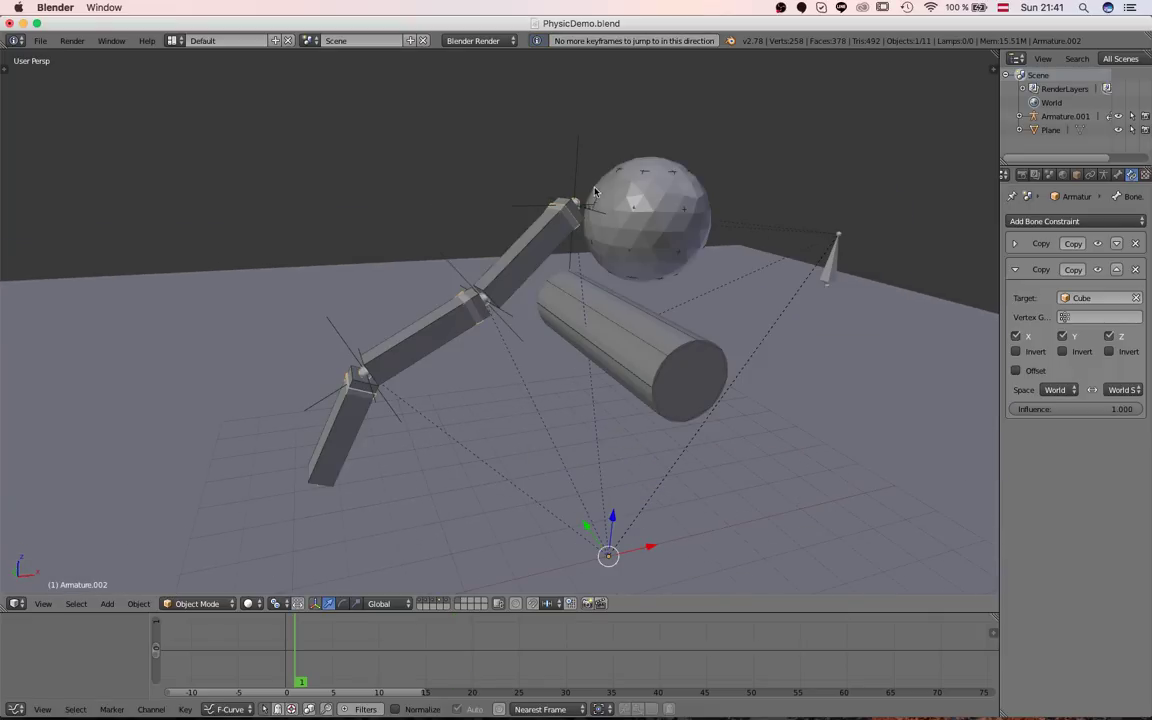
Examine the rigid body physics settings of the sphere and the cylinder, including their type, animated option and collision shape.
{"action": "right_click", "coordinate": [628, 173]}
{"action": "middle_click_drag", "start_coordinate": [662, 250], "coordinate": [600, 280]}
{"action": "scroll", "coordinate": [600, 280], "scroll_direction": "down", "scroll_amount": 1}
{"action": "middle_click_drag", "start_coordinate": [1145, 176], "coordinate": [1093, 180]}
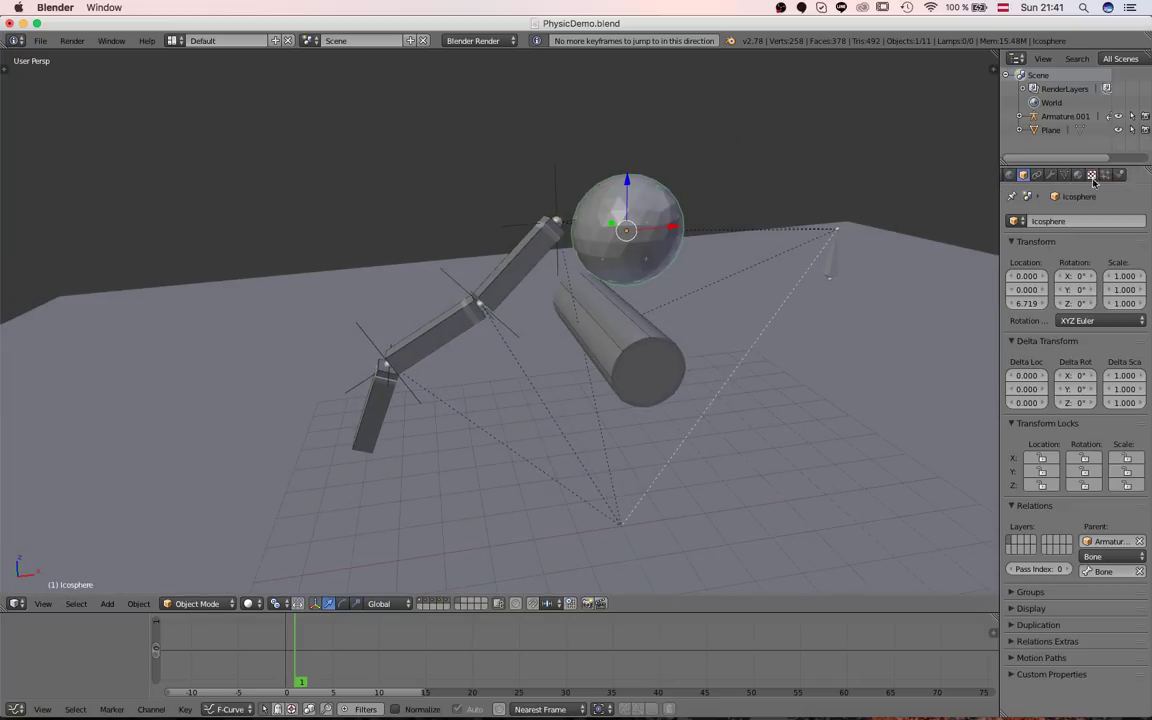
{"action": "left_click", "coordinate": [1119, 175]}
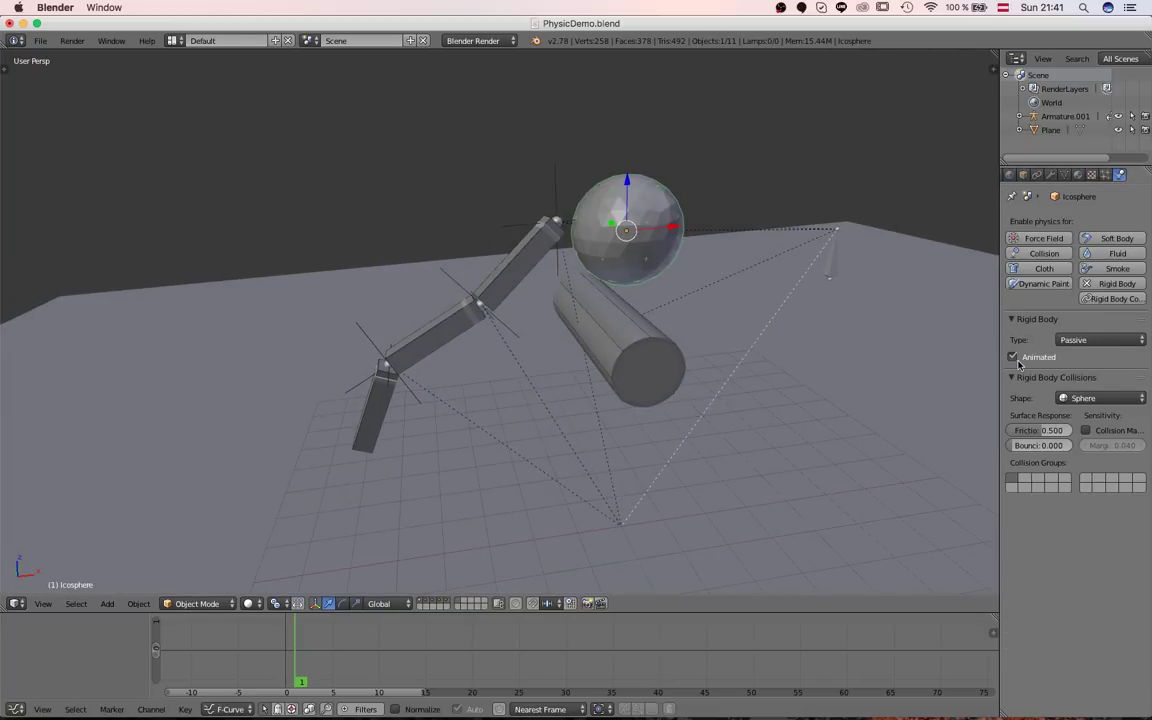
{"action": "right_click", "coordinate": [626, 328]}
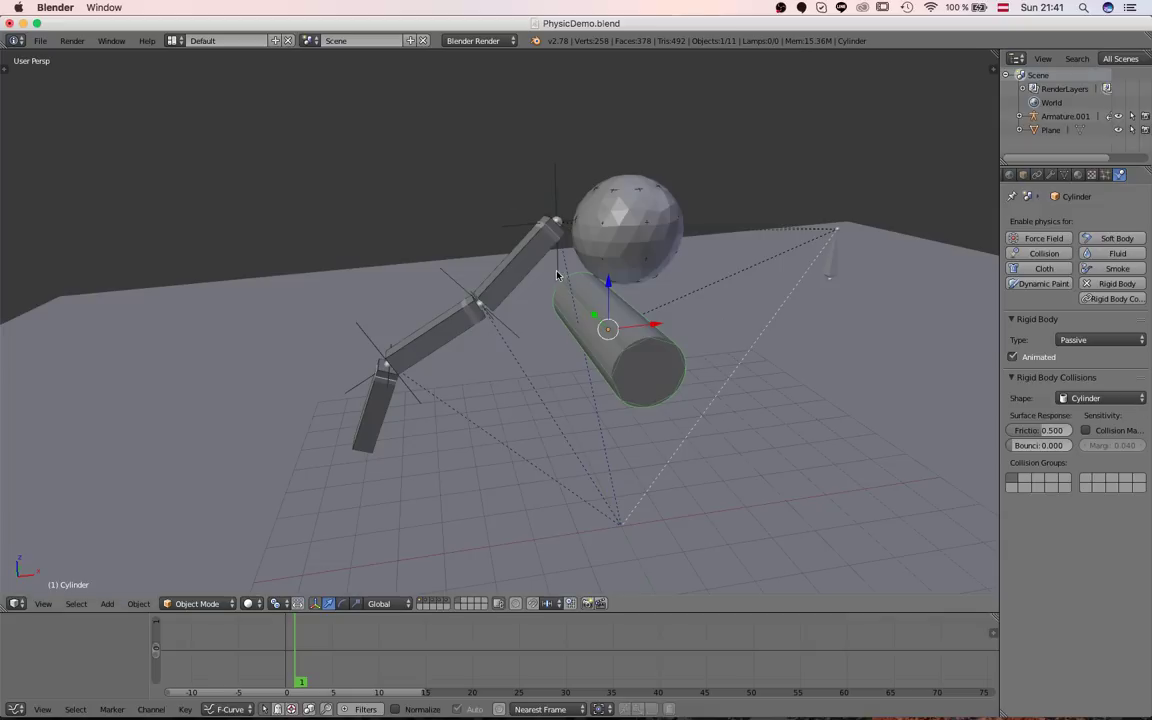
Select the topmost box of the chain and examine its rigid body type, mass, collision shape and damping.
{"action": "scroll", "coordinate": [557, 275], "scroll_direction": "up", "scroll_amount": 4}
{"action": "right_click", "coordinate": [526, 213]}
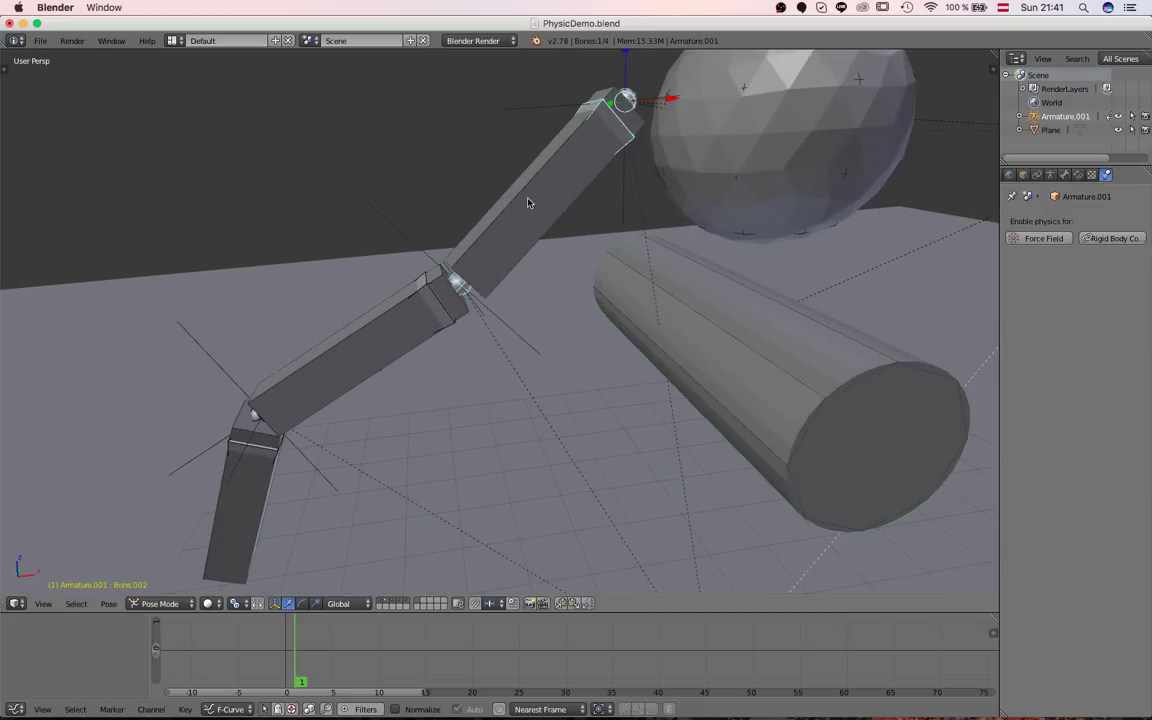
{"action": "middle_click_drag", "start_coordinate": [528, 204], "coordinate": [509, 267], "text": "shift"}
{"action": "right_click", "coordinate": [492, 253]}
{"action": "scroll", "coordinate": [491, 257], "scroll_direction": "down", "scroll_amount": 2}
{"action": "scroll", "coordinate": [509, 267], "scroll_direction": "up", "scroll_amount": 3}
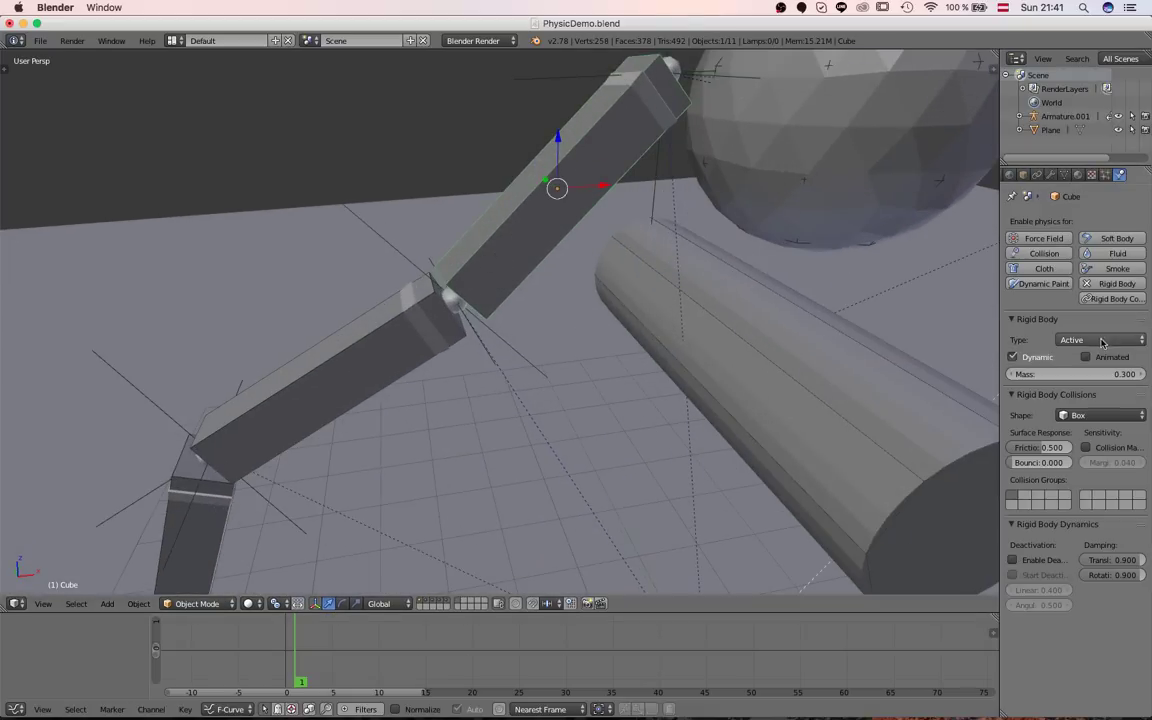
{"action": "scroll", "coordinate": [445, 376], "scroll_direction": "down", "scroll_amount": 3}
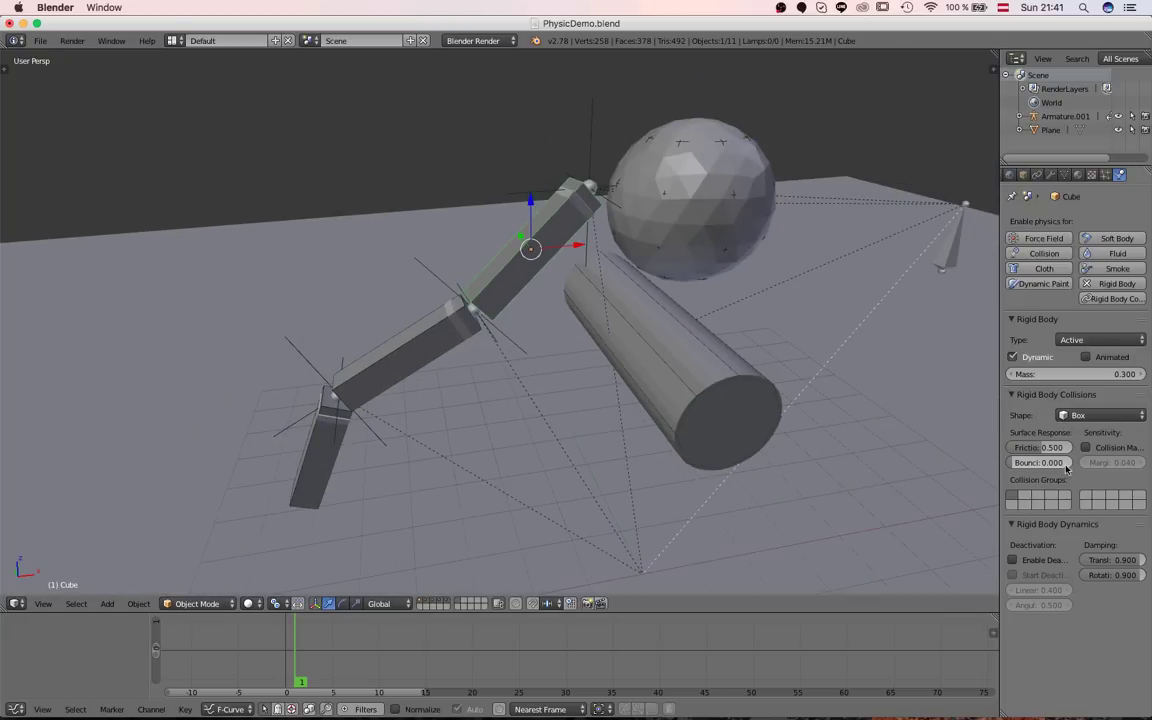
{"action": "middle_click_drag", "start_coordinate": [305, 342], "coordinate": [381, 396]}
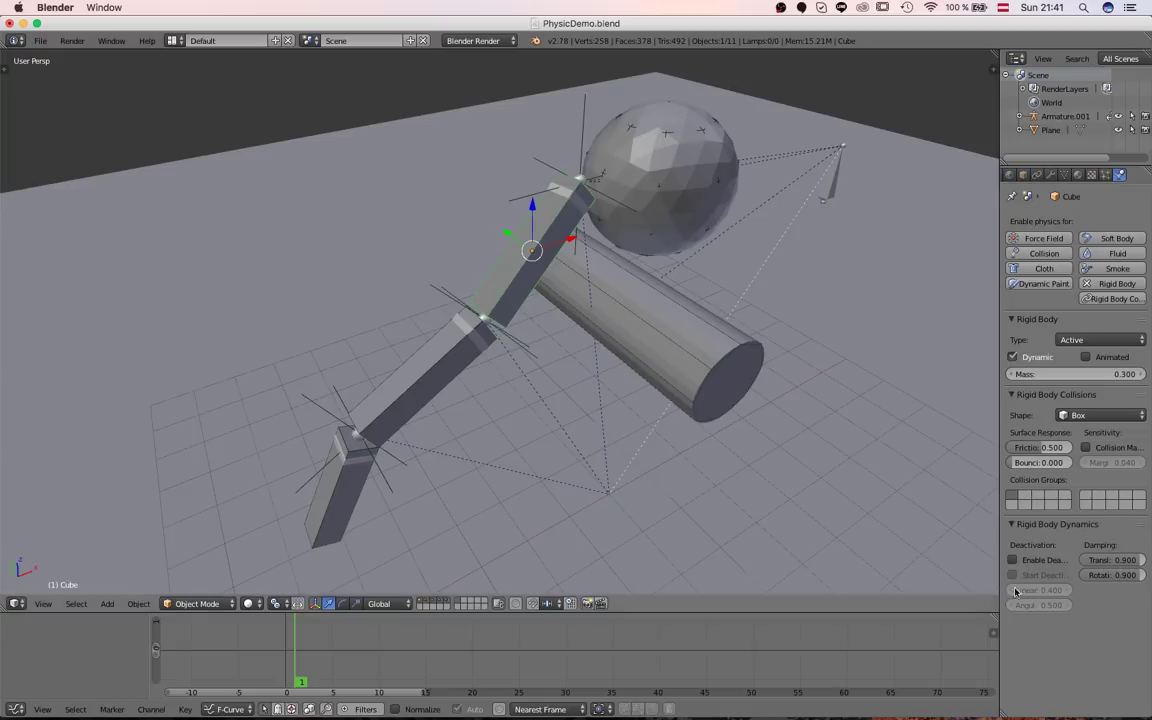
Start playing the simulation and show only the first layer with the boxes, sphere and cylinder.
{"action": "key", "text": "alt+a"}
{"action": "scroll", "coordinate": [660, 355], "scroll_direction": "down", "scroll_amount": 5}
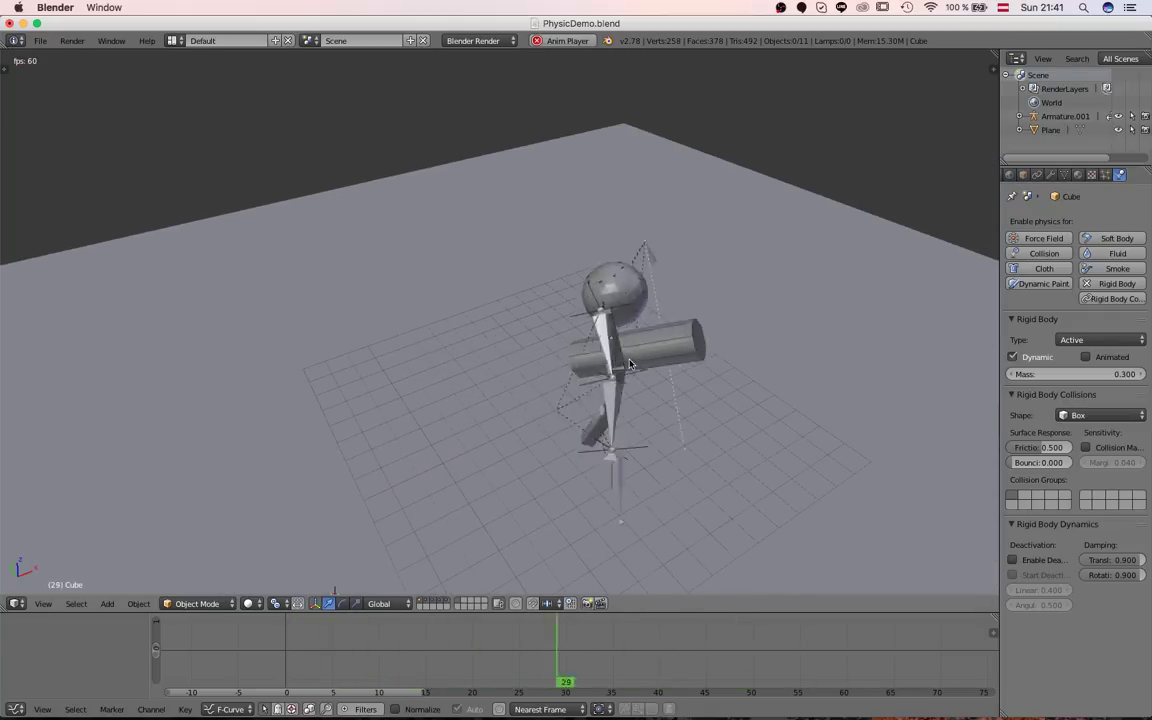
{"action": "key", "text": "1"}
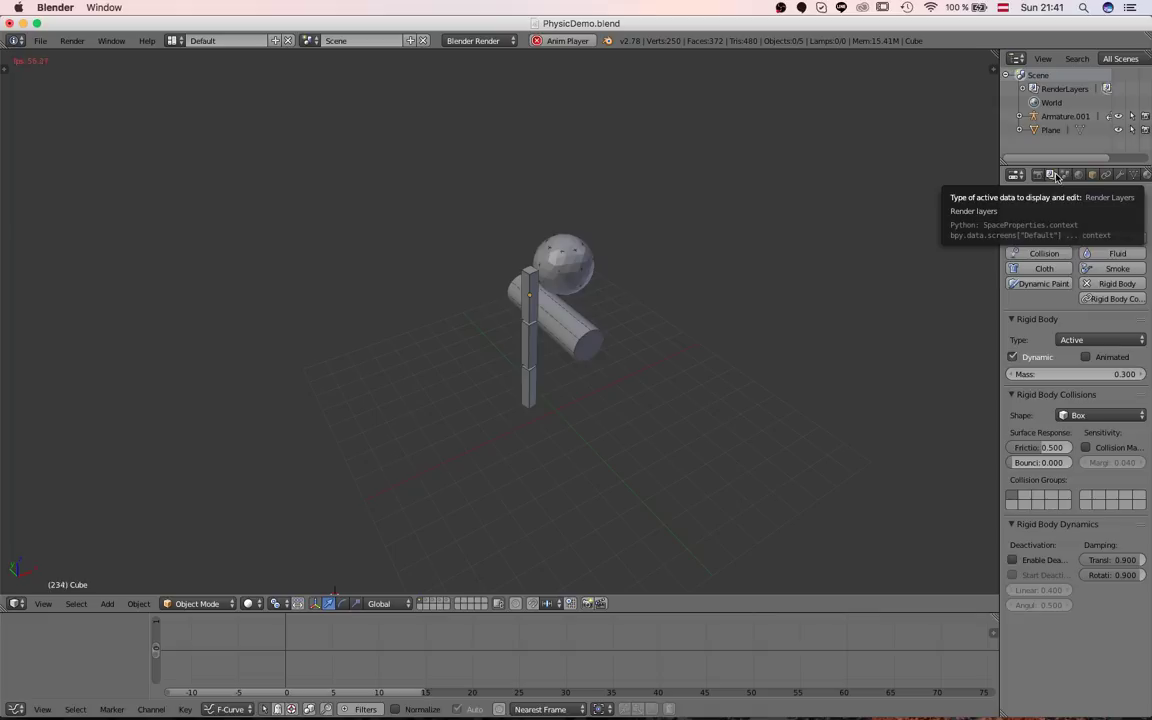
Examine the scene's Rigid Body World speed, steps and solver settings while watching the simulation play.
{"action": "left_click", "coordinate": [1065, 175]}
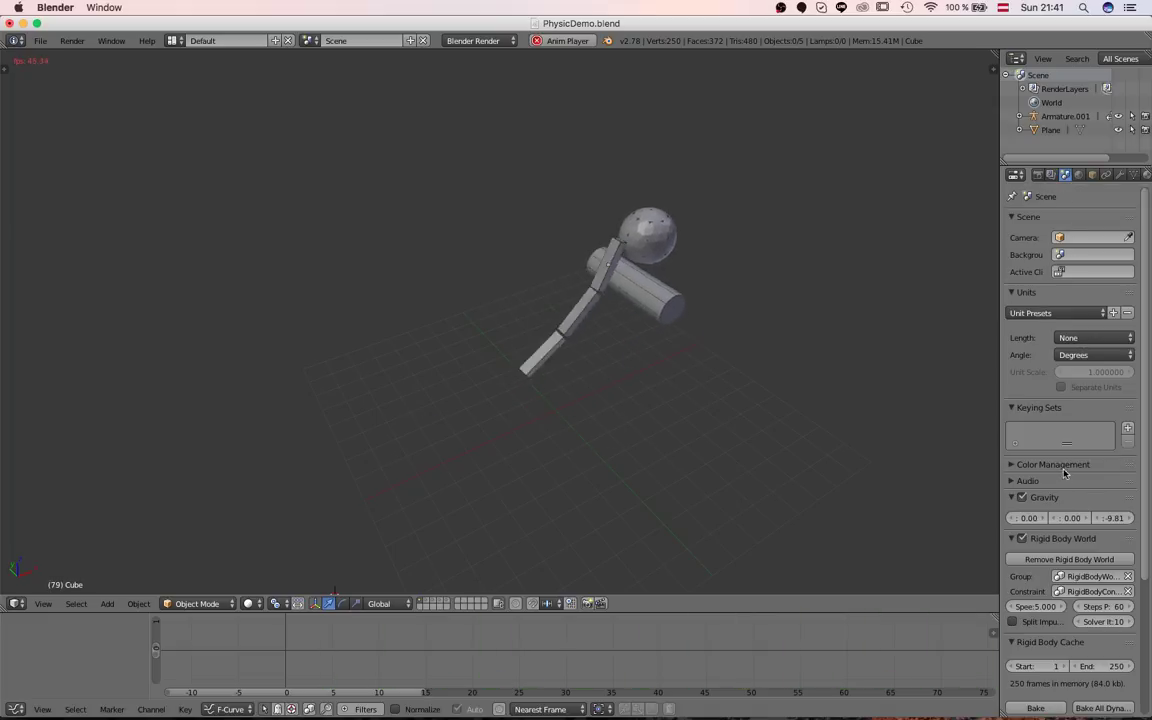
{"action": "scroll", "coordinate": [1065, 475], "scroll_direction": "down", "scroll_amount": 5}
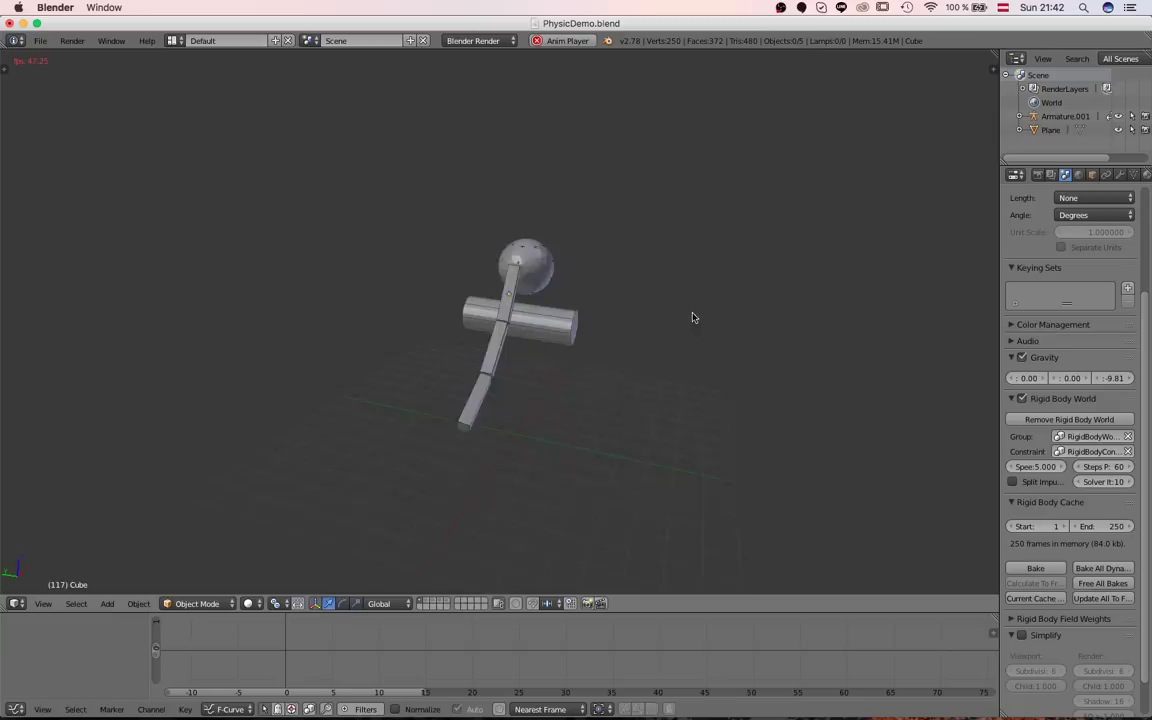
{"action": "middle_click_drag", "start_coordinate": [699, 435], "coordinate": [672, 437]}
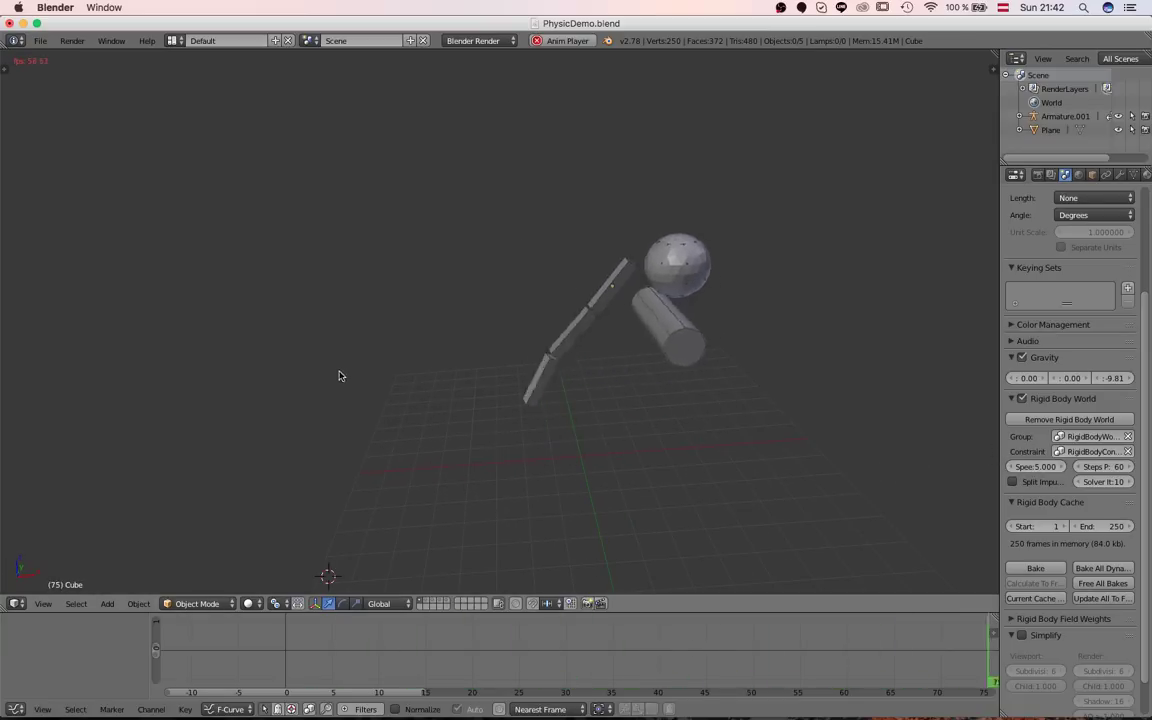
{"action": "middle_click_drag", "start_coordinate": [339, 376], "coordinate": [437, 380]}
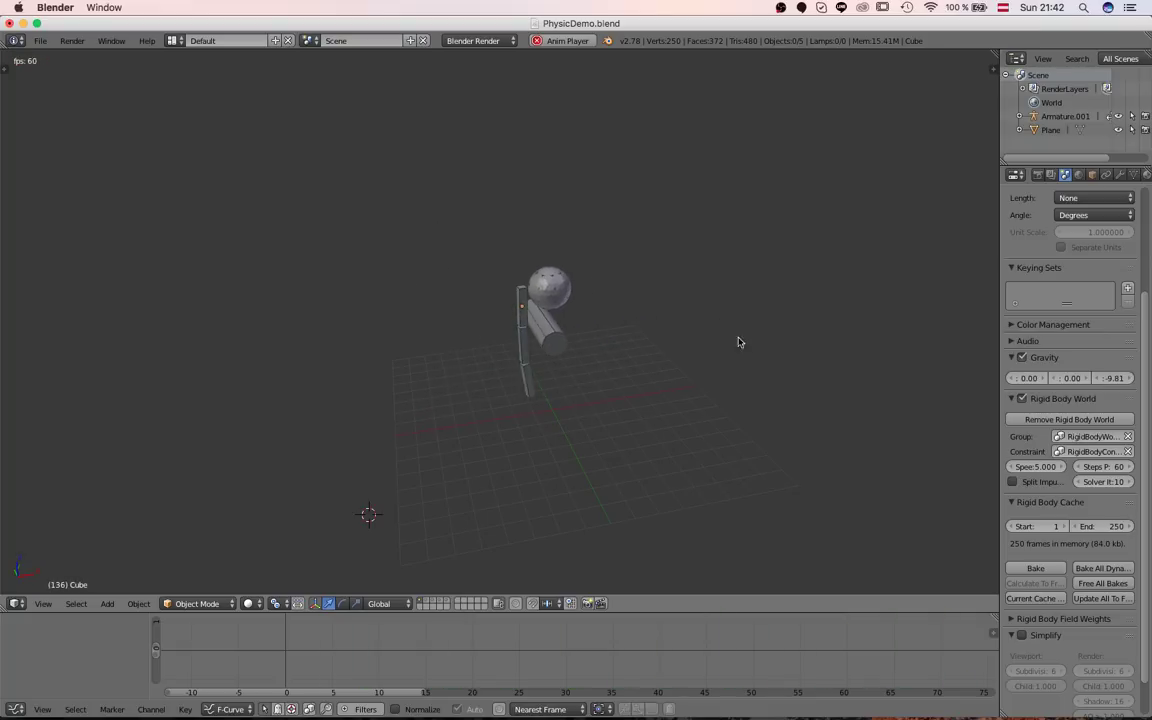
Set the scene's frame rate to 24 fps and watch how the simulation plays.
{"action": "left_click", "coordinate": [1037, 174]}
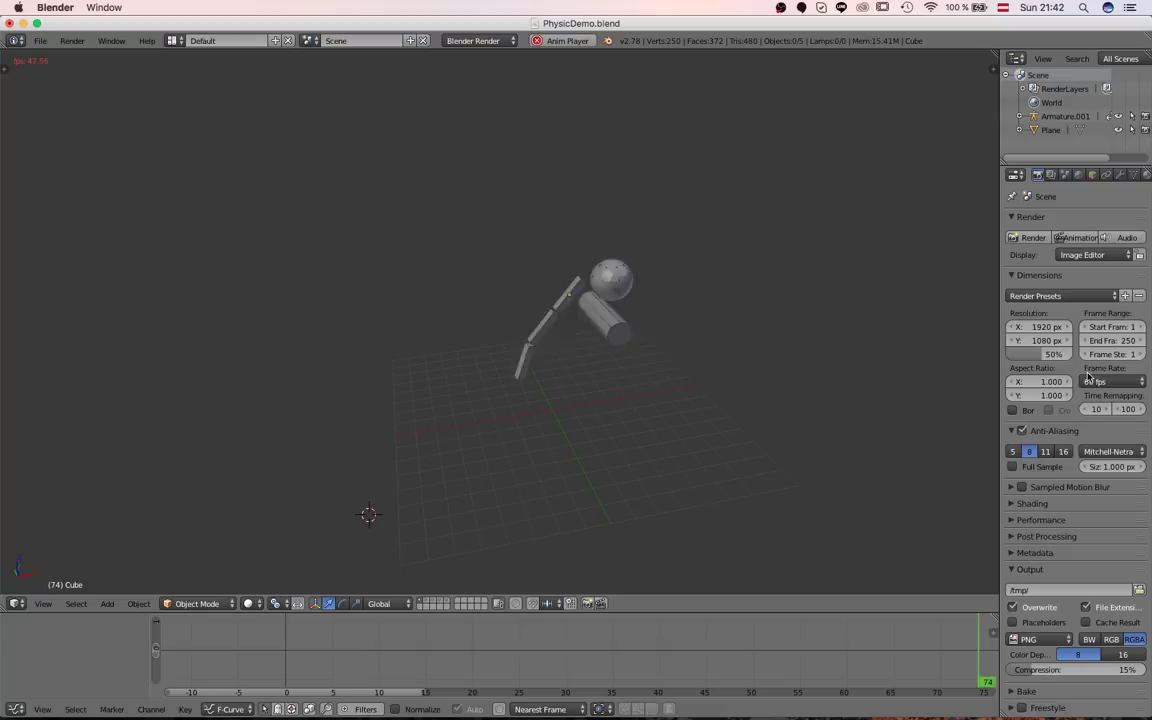
{"action": "left_click", "coordinate": [1137, 384]}
{"action": "left_click", "coordinate": [1104, 412]}
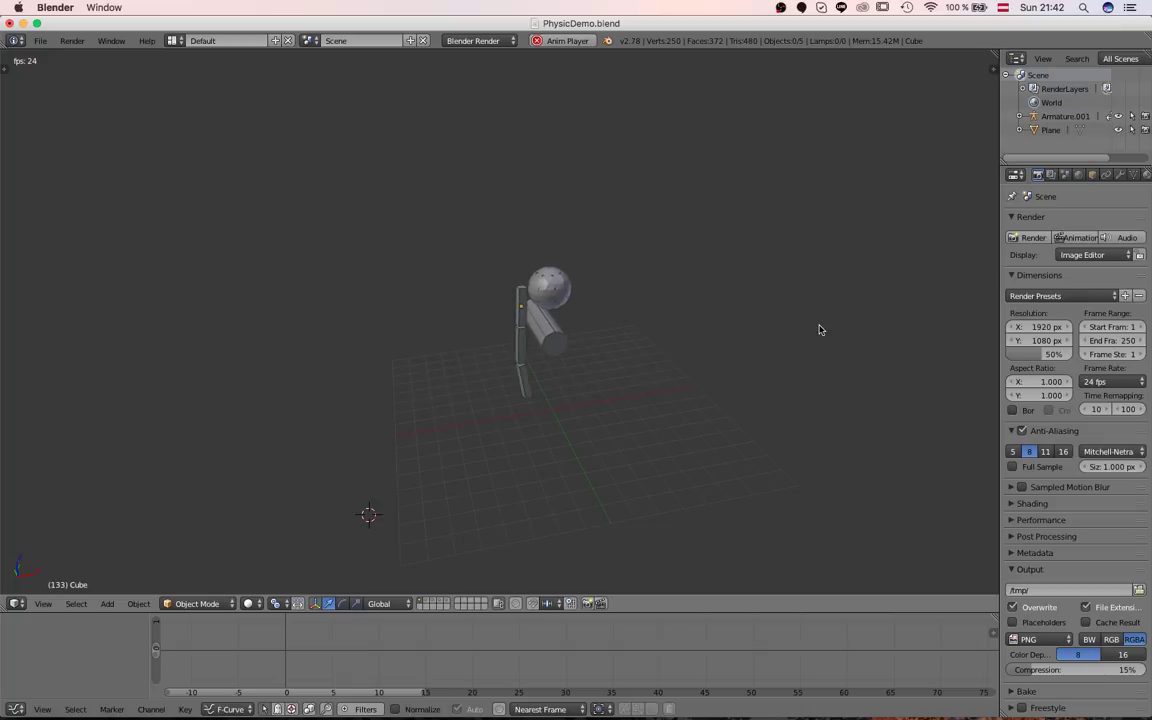
{"action": "middle_click_drag", "start_coordinate": [463, 373], "coordinate": [568, 350]}
{"action": "scroll", "coordinate": [568, 384], "scroll_direction": "up", "scroll_amount": 4}
{"action": "scroll", "coordinate": [488, 368], "scroll_direction": "down", "scroll_amount": 3}
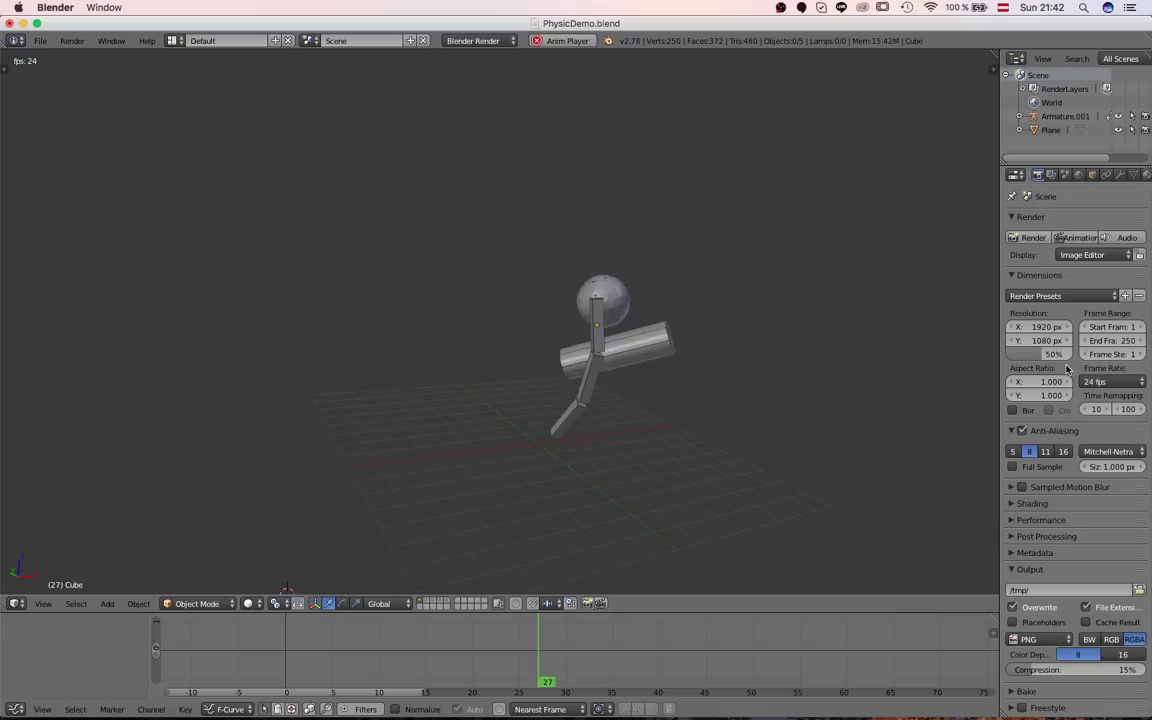
Set the frame rate to 60 fps and stop the playback.
{"action": "left_click", "coordinate": [1110, 381]}
{"action": "left_click", "coordinate": [1121, 497]}
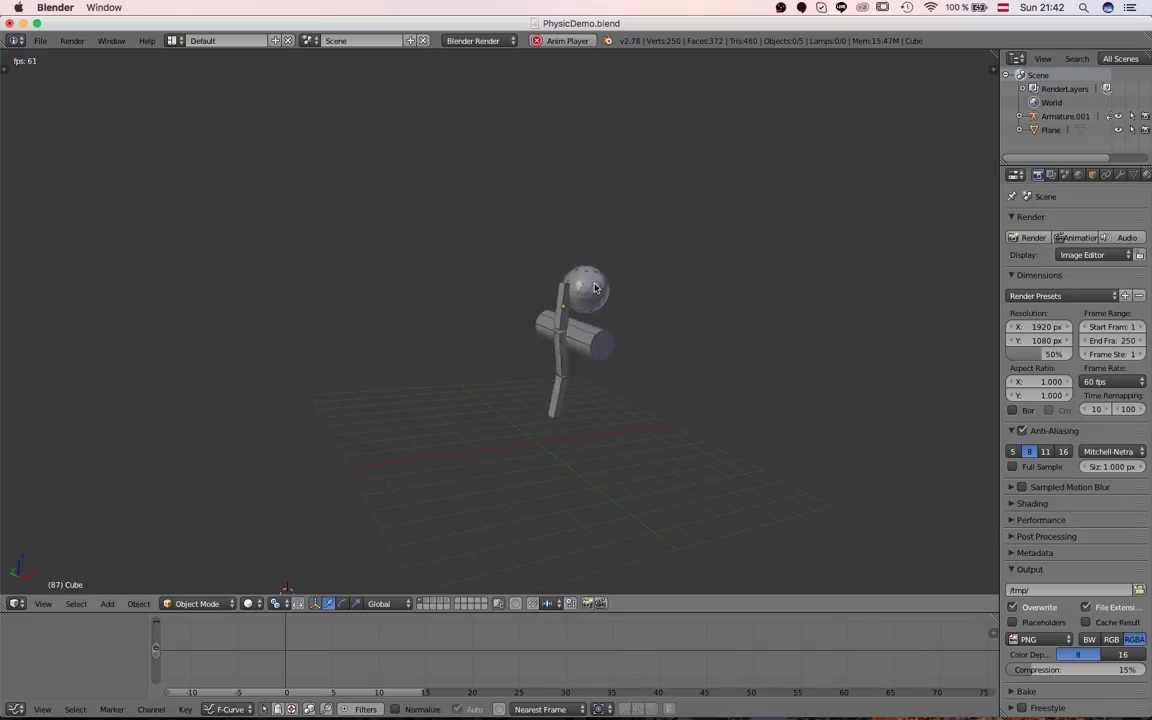
{"action": "key", "text": "alt+a"}
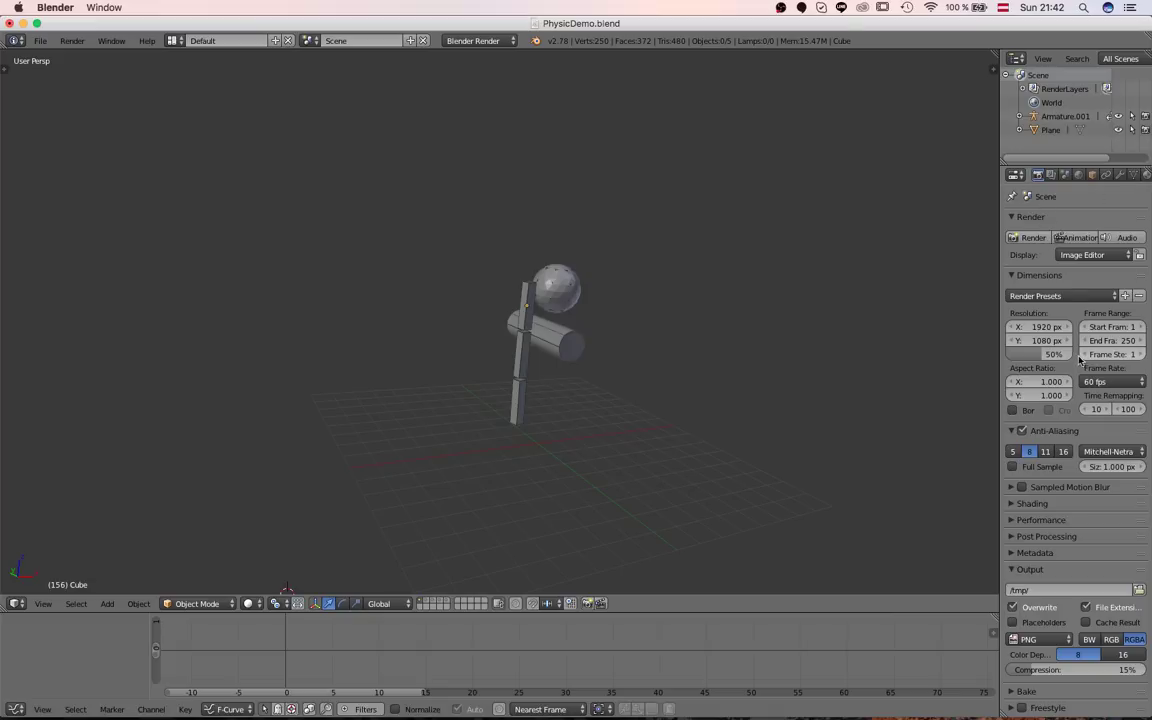
Review the render settings again and return to the scene's Rigid Body World settings.
{"action": "left_click", "coordinate": [1051, 175]}
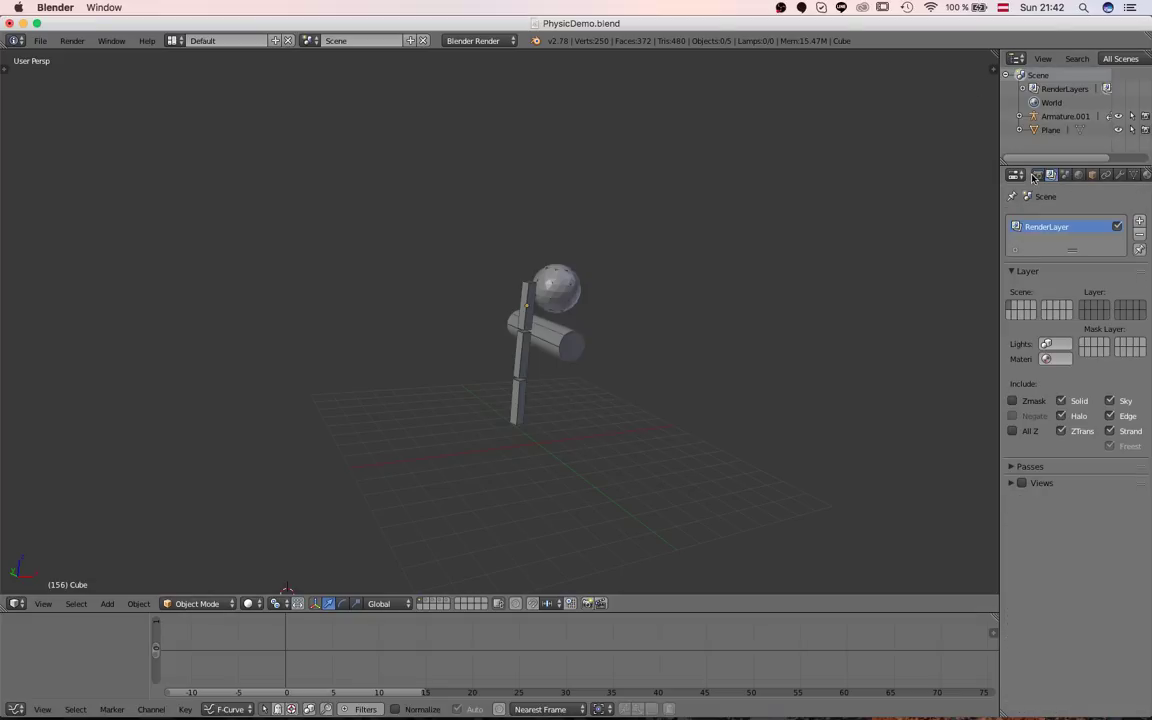
{"action": "left_click", "coordinate": [1038, 176]}
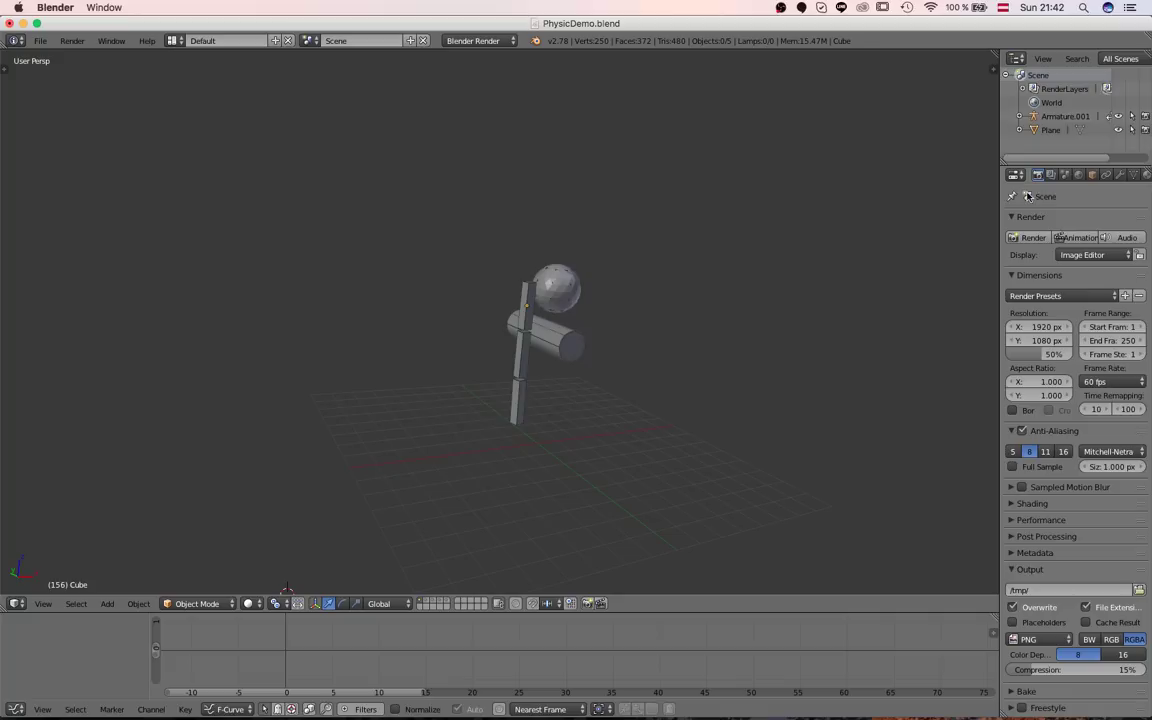
{"action": "scroll", "coordinate": [643, 308], "scroll_direction": "up", "scroll_amount": 2}
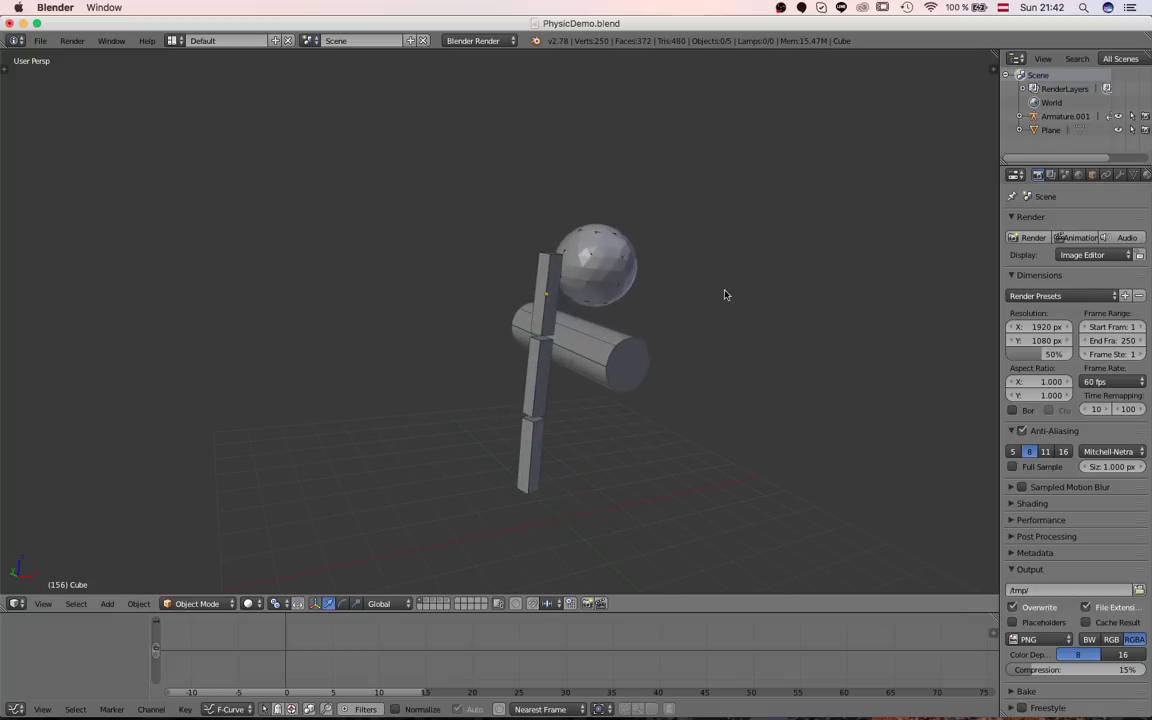
{"action": "left_click", "coordinate": [1066, 175]}
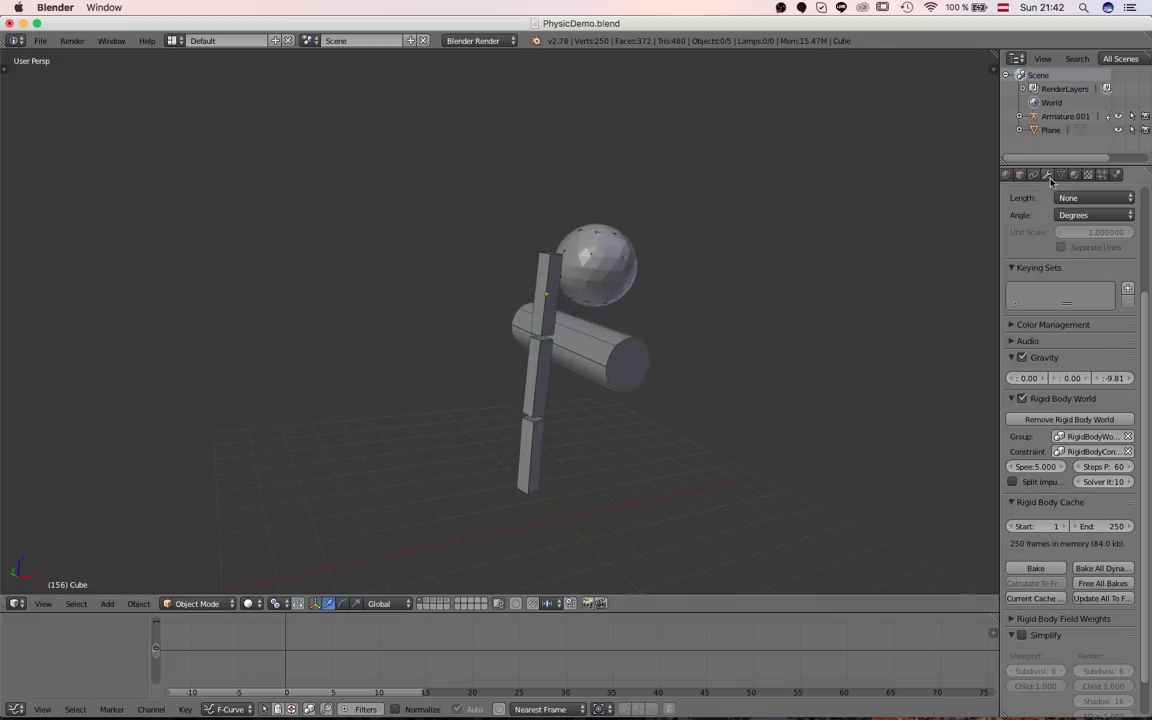
Select the three chain boxes in turn from top to bottom and compare their rigid body settings and mass in front view.
{"action": "left_click", "coordinate": [1119, 175]}
{"action": "right_click", "coordinate": [548, 295]}
{"action": "scroll", "coordinate": [605, 334], "scroll_direction": "down", "scroll_amount": 4}
{"action": "key", "text": "KP_1"}
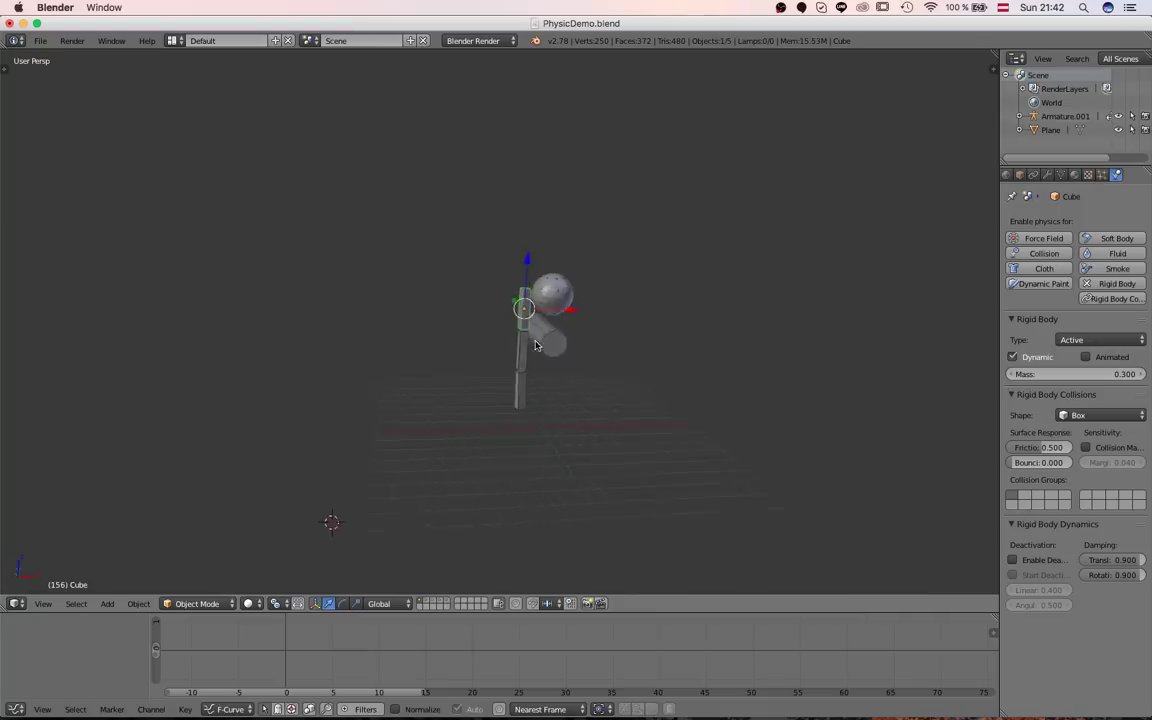
{"action": "scroll", "coordinate": [552, 339], "scroll_direction": "up", "scroll_amount": 6}
{"action": "right_click", "coordinate": [556, 389]}
{"action": "right_click", "coordinate": [553, 487]}
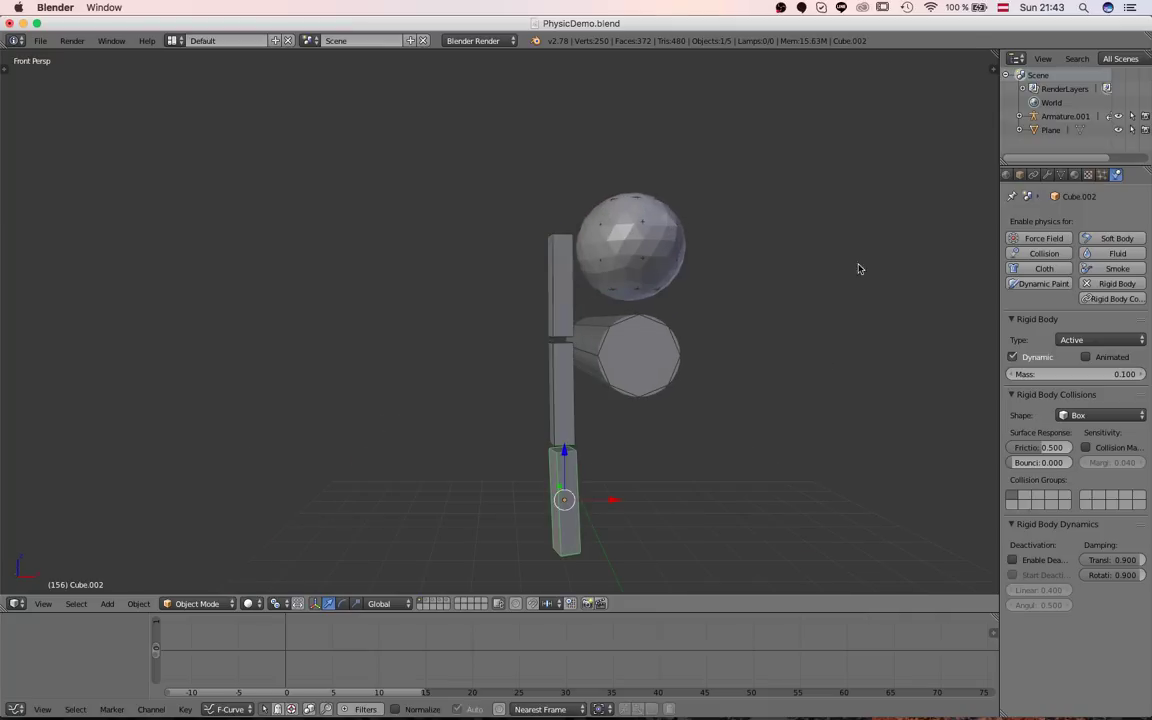
{"action": "scroll", "coordinate": [517, 254], "scroll_direction": "up", "scroll_amount": 2}
{"action": "scroll", "coordinate": [517, 254], "scroll_direction": "down", "scroll_amount": 4}
Add layers 2, 3 and 4 to the visible layers and select the constraint empty at the top of the chain.
{"action": "key", "text": "shift+2"}
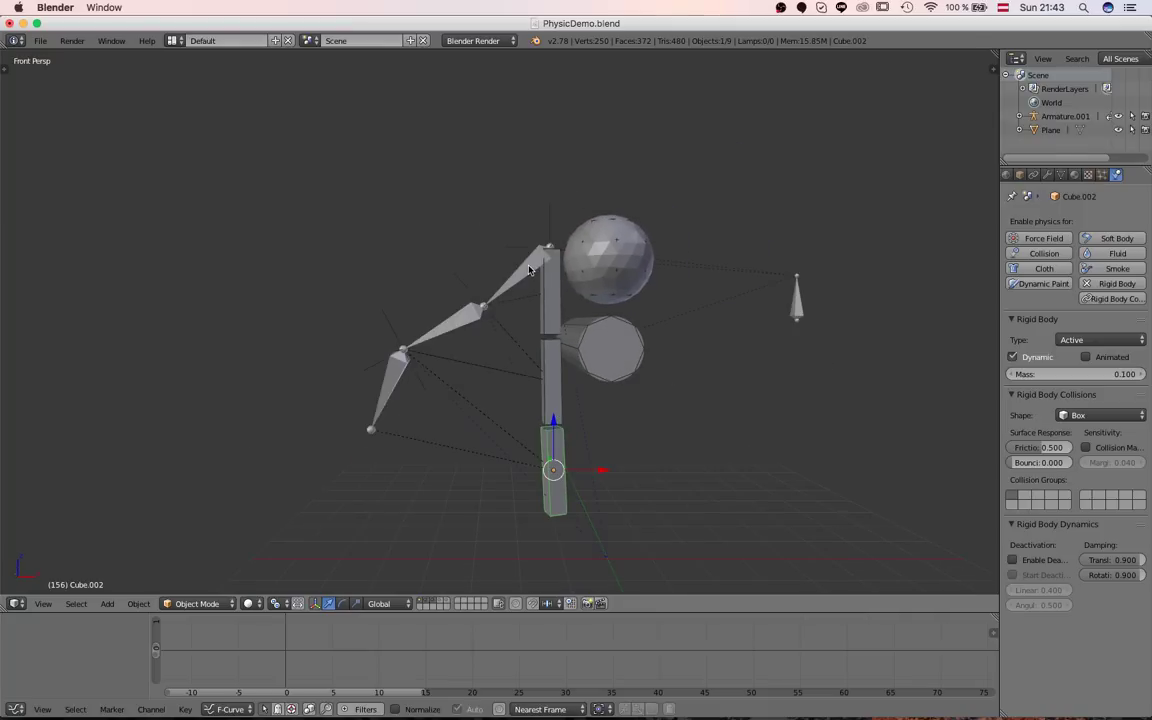
{"action": "key", "text": "shift+3"}
{"action": "key", "text": "shift+4"}
{"action": "right_click", "coordinate": [546, 228]}
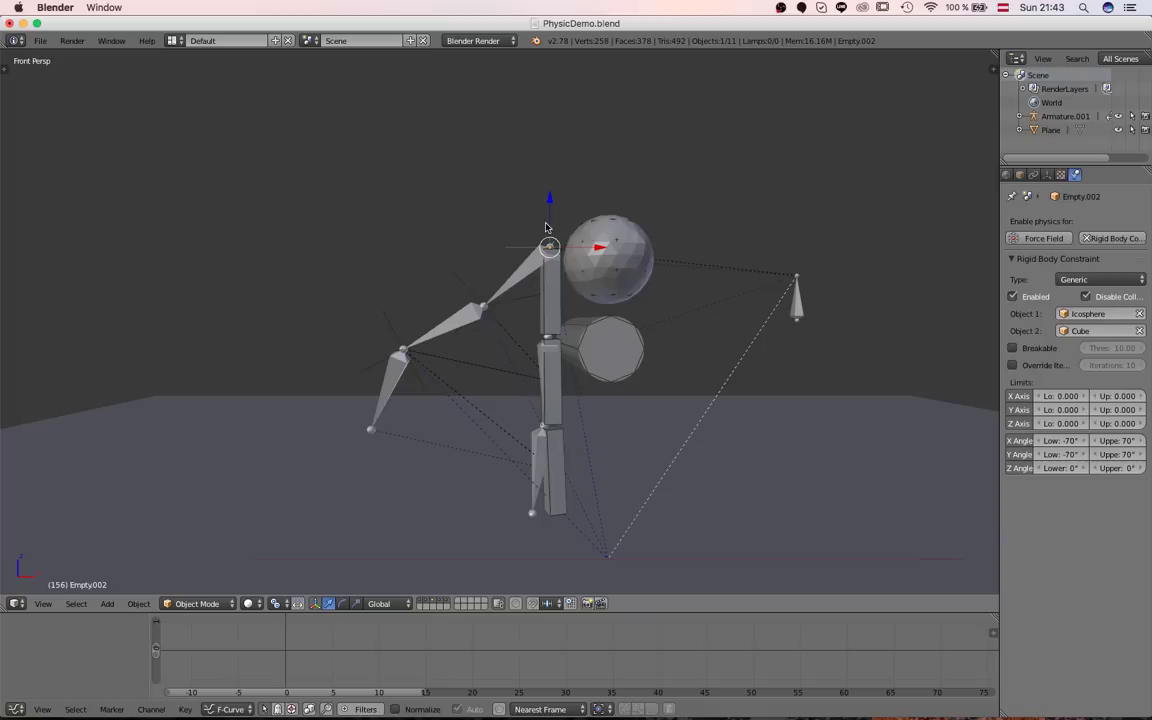
Restart the simulation, stop it at frame 2, and inspect the joint between the sphere and the topmost box.
{"action": "key", "text": "alt+a"}
{"action": "scroll", "coordinate": [567, 214], "scroll_direction": "up", "scroll_amount": 4}
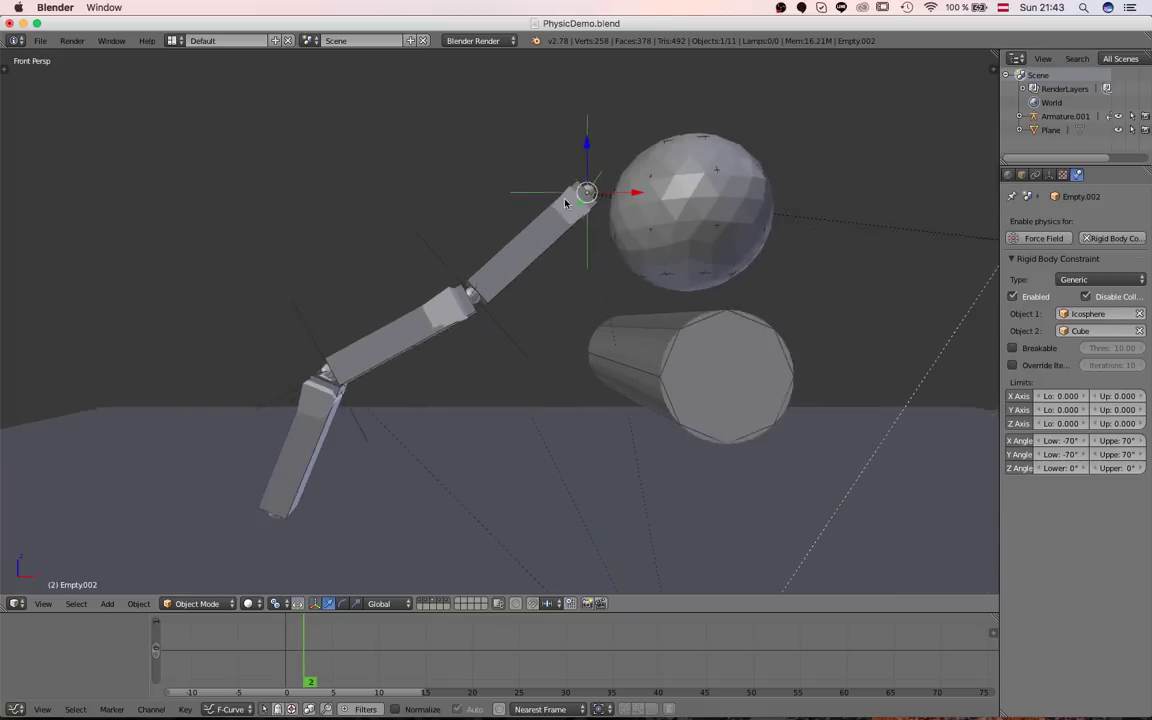
{"action": "middle_click_drag", "start_coordinate": [566, 201], "coordinate": [518, 259], "text": "shift"}
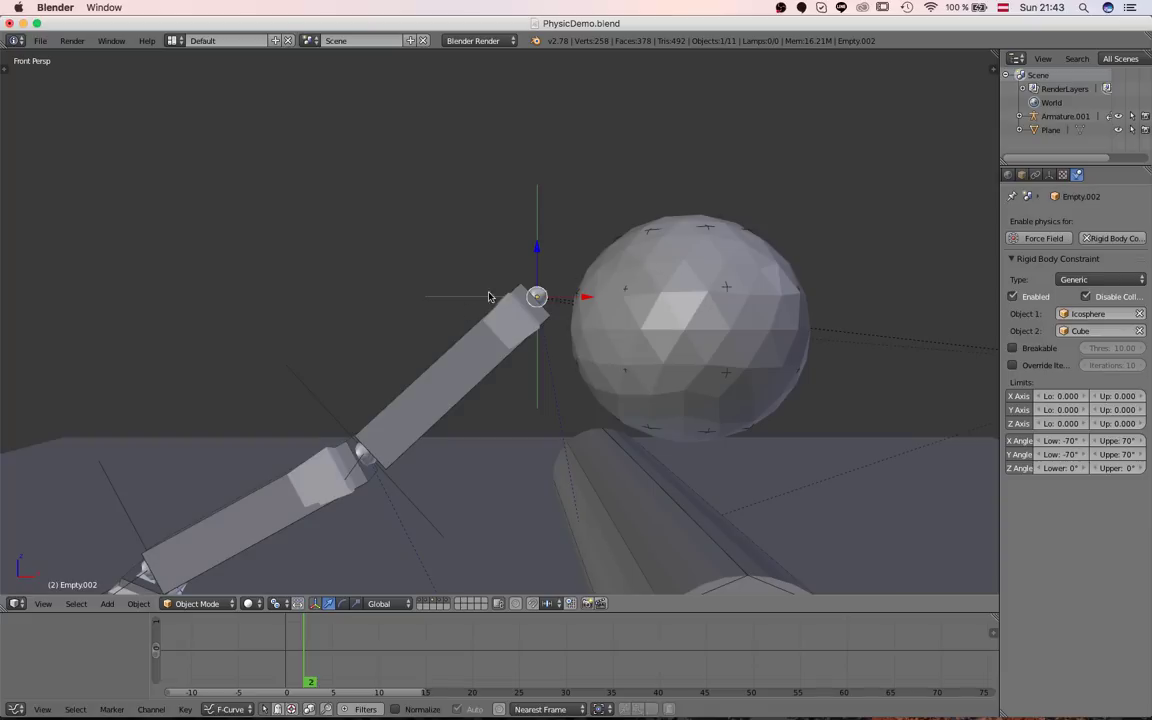
{"action": "middle_click_drag", "start_coordinate": [433, 431], "coordinate": [585, 333]}
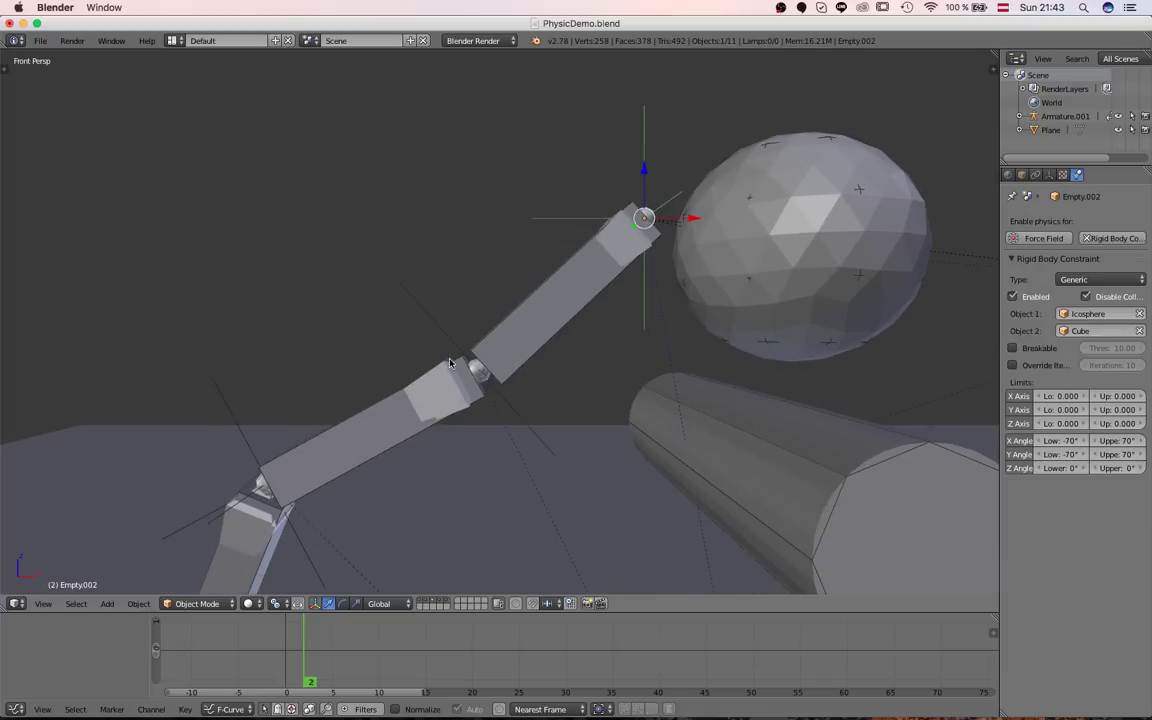
Select the constraint empty between the middle and lowest boxes and examine its linked objects, axis limits and angle limits.
{"action": "right_click", "coordinate": [442, 314]}
{"action": "middle_click_drag", "start_coordinate": [396, 286], "coordinate": [363, 341]}
{"action": "right_click", "coordinate": [373, 385]}
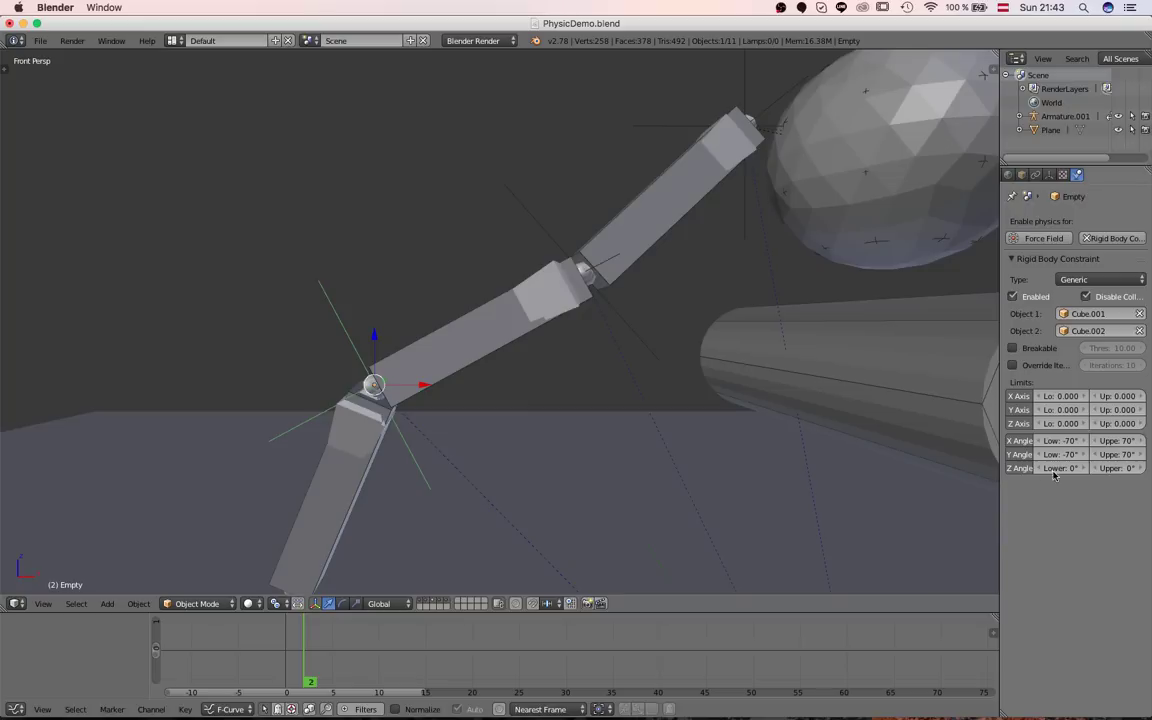
{"action": "scroll", "coordinate": [291, 369], "scroll_direction": "down", "scroll_amount": 4}
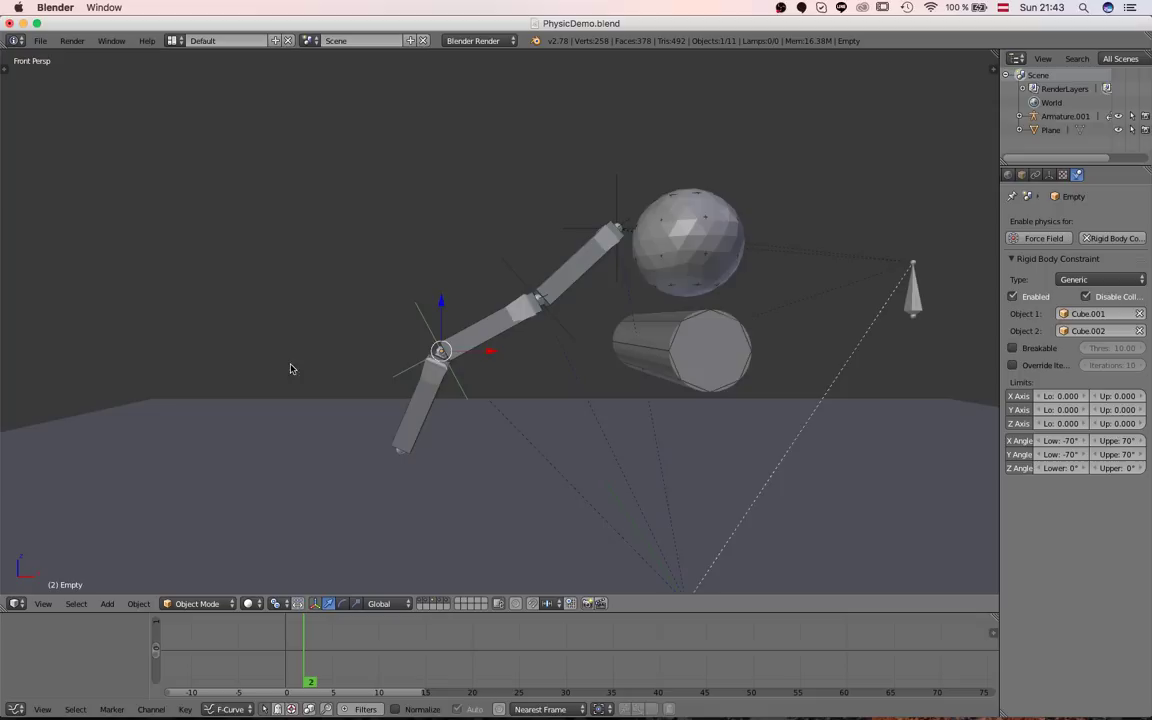
{"action": "scroll", "coordinate": [620, 199], "scroll_direction": "up", "scroll_amount": 1}
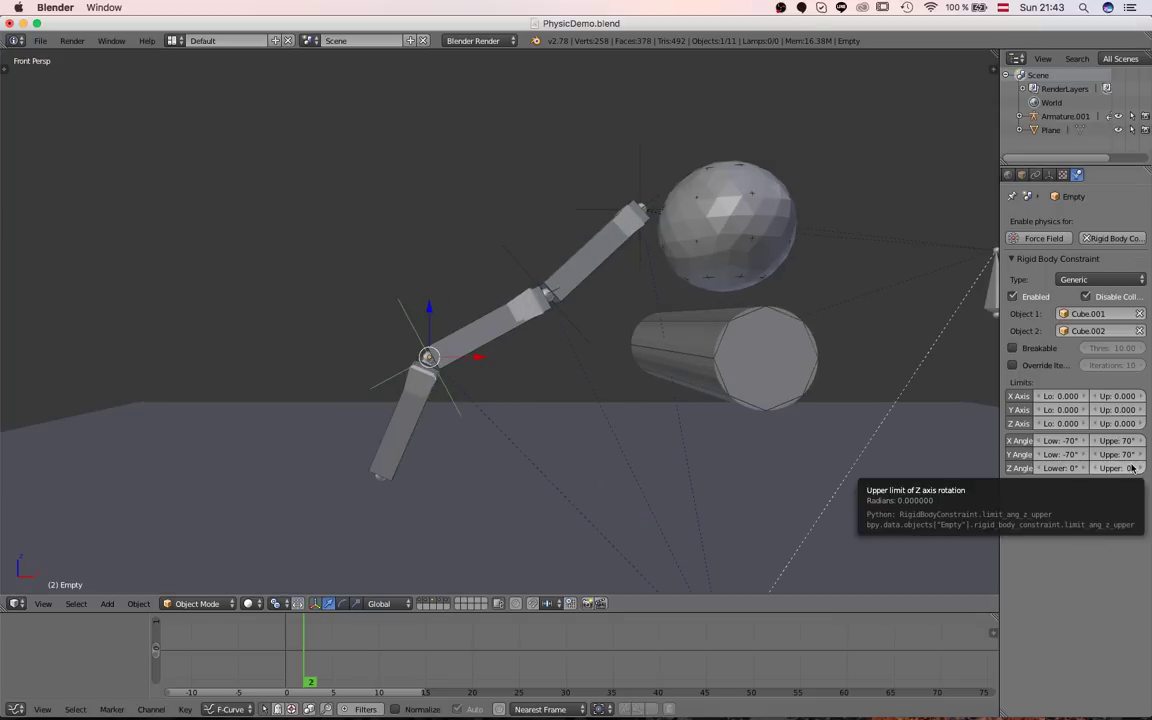
{"action": "middle_click_drag", "start_coordinate": [612, 357], "coordinate": [636, 190]}
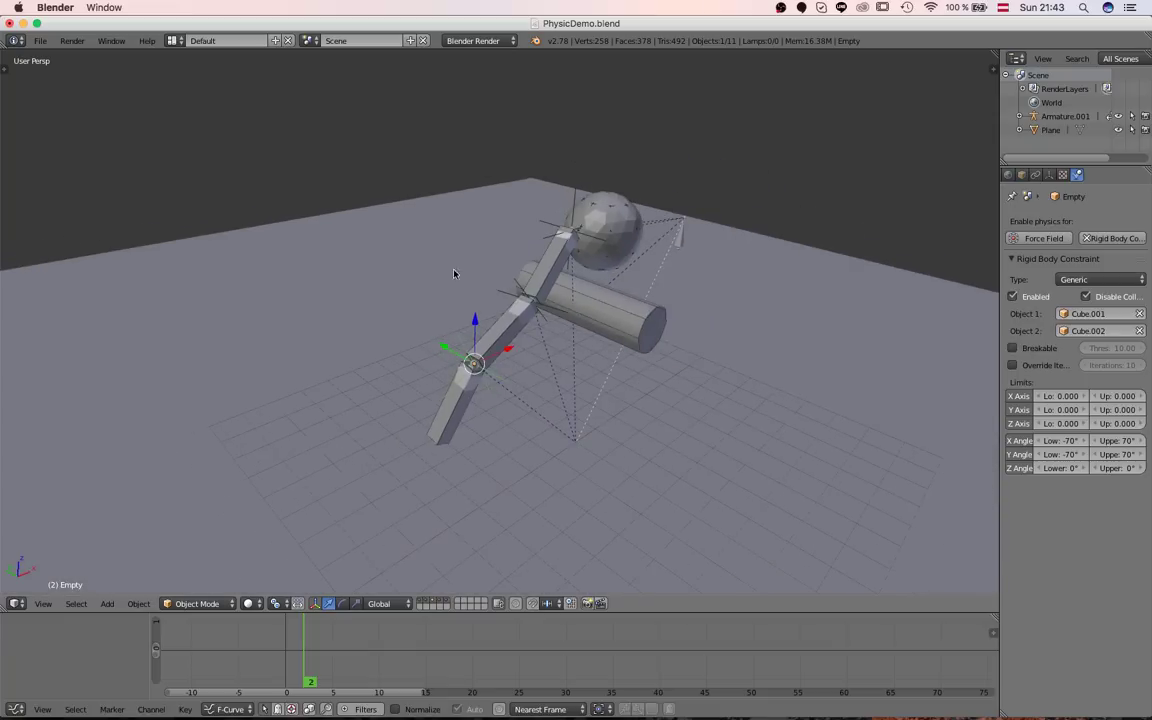
{"action": "middle_click_drag", "start_coordinate": [491, 386], "coordinate": [494, 358]}
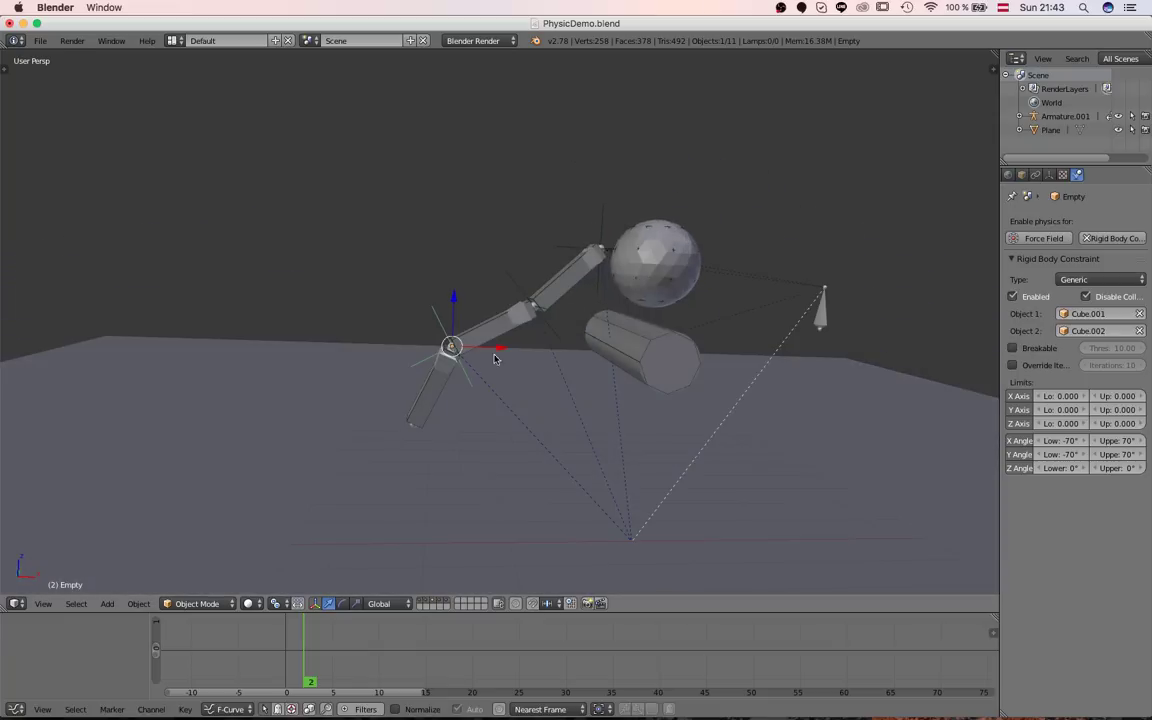
{"action": "middle_click_drag", "start_coordinate": [411, 264], "coordinate": [416, 315]}
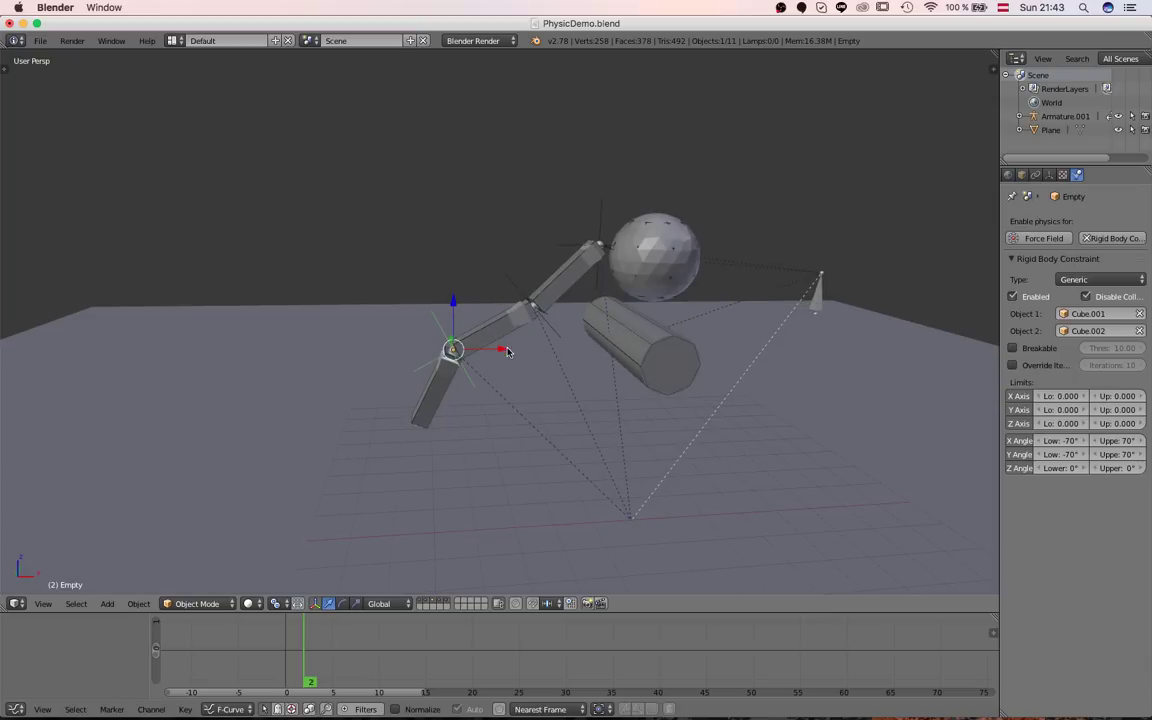
Play the simulation while viewing the box chain from an angle, stop it, and return to frame 1.
{"action": "key", "text": "alt+a"}
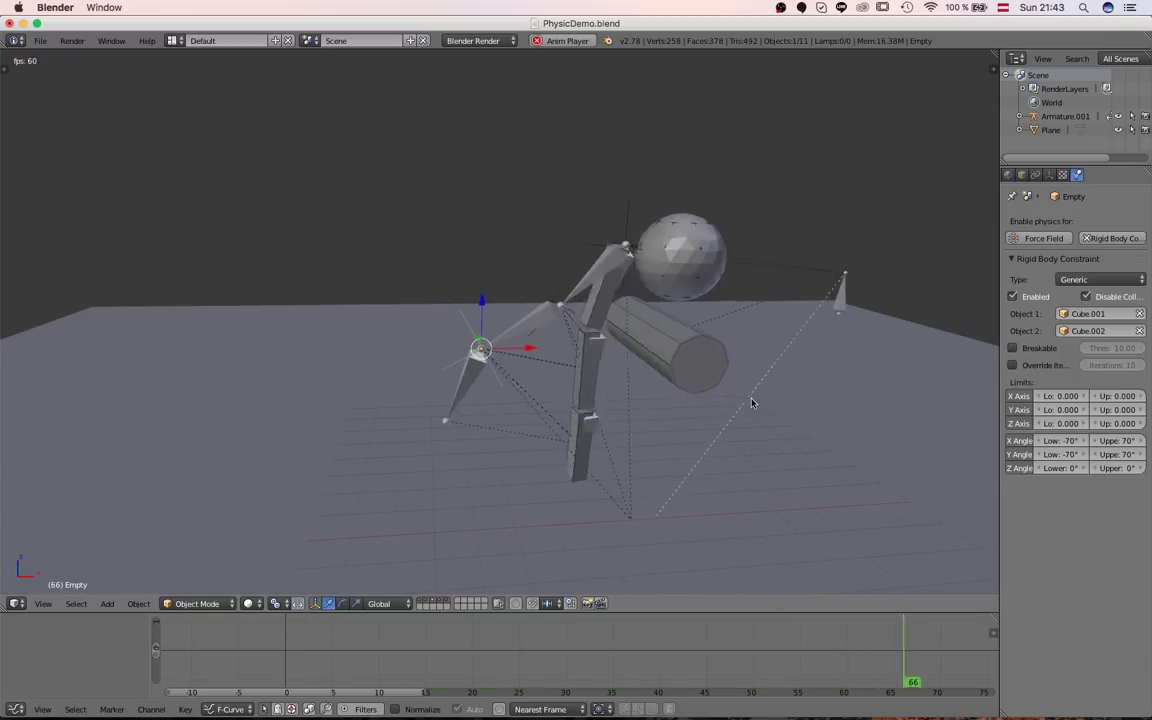
{"action": "middle_click_drag", "start_coordinate": [648, 419], "coordinate": [617, 458]}
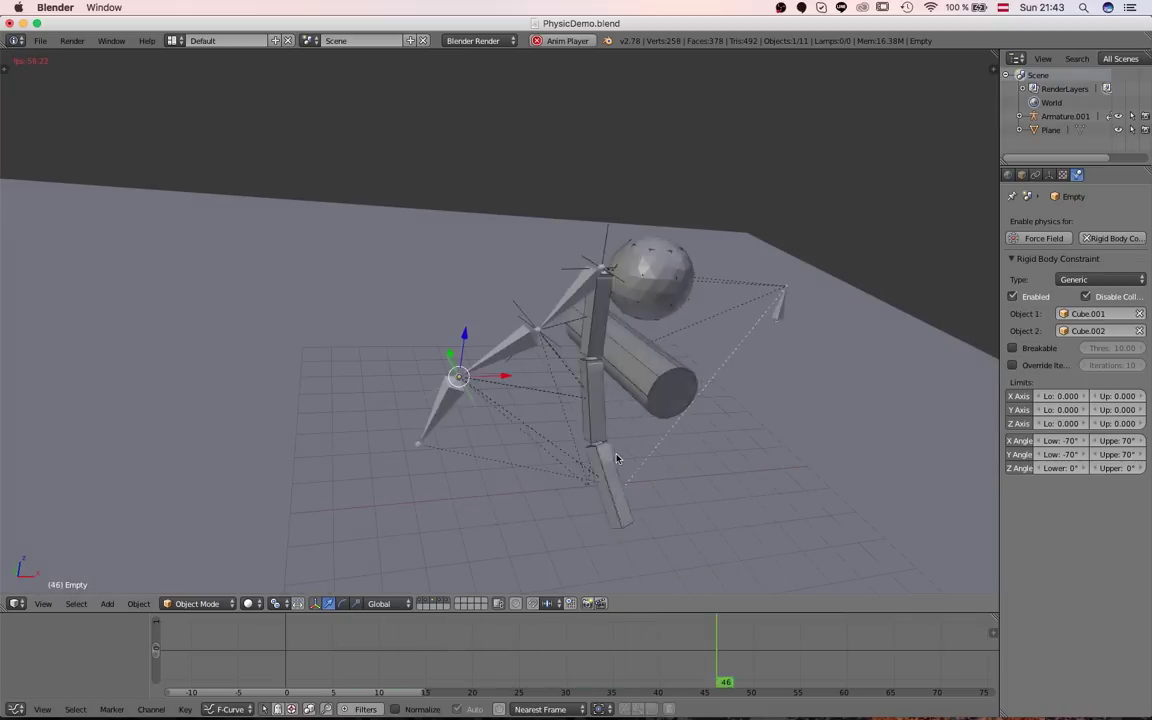
{"action": "key", "text": "alt+a"}
{"action": "key", "text": "KP_5"}
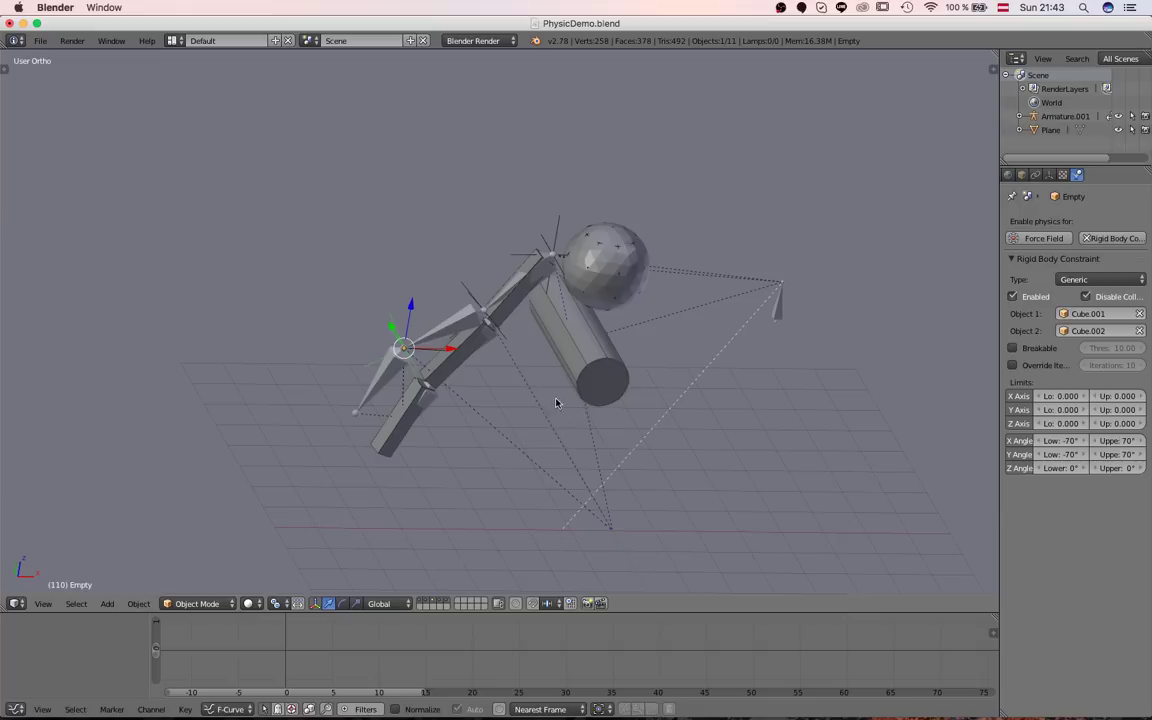
{"action": "key", "text": "KP_5"}
{"action": "key", "text": "shift+Left"}
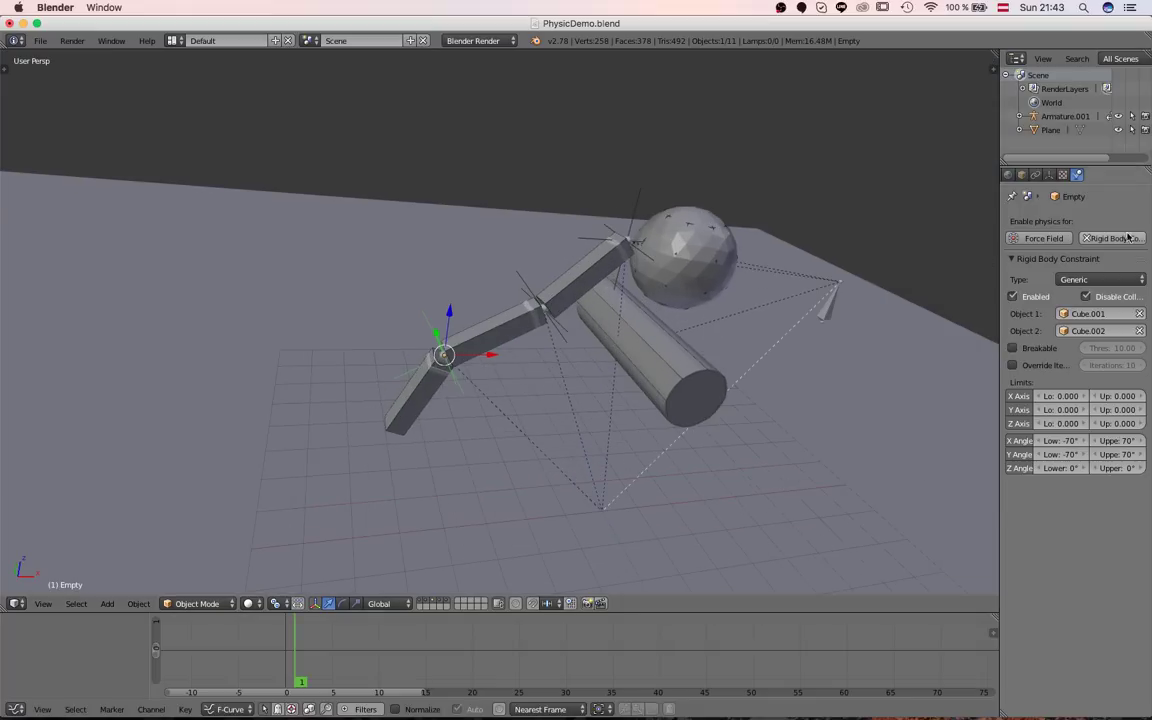
{"action": "middle_click_drag", "start_coordinate": [576, 348], "coordinate": [614, 450]}
{"action": "key", "text": "KP_1"}
{"action": "key", "text": "KP_5"}
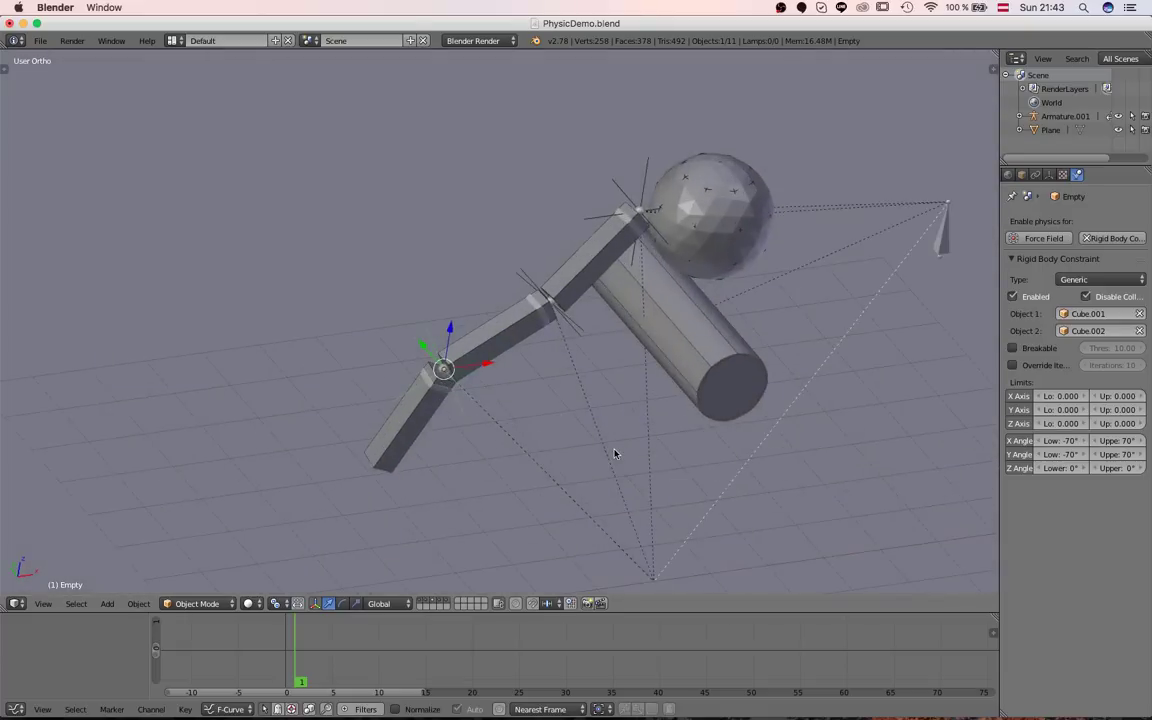
{"action": "scroll", "coordinate": [615, 454], "scroll_direction": "down", "scroll_amount": 4}
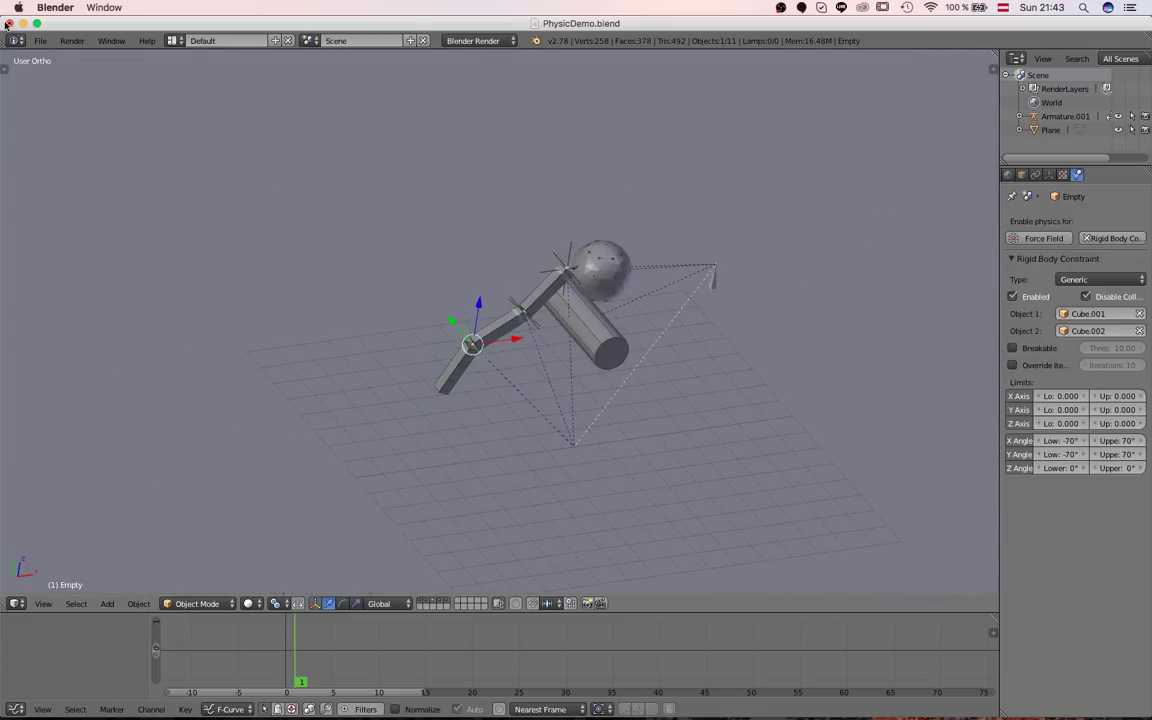
Open the recently used file 09_retopology.blend.
{"action": "left_click", "coordinate": [42, 43]}
{"action": "mouse_move", "coordinate": [100, 85]}
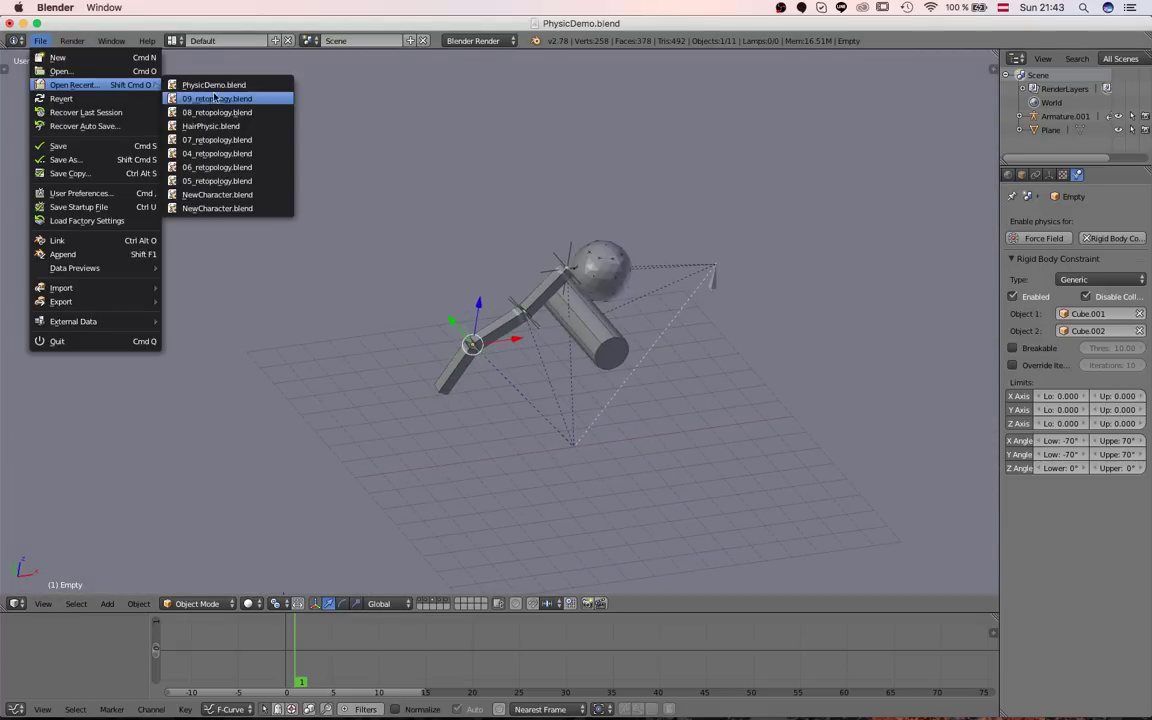
{"action": "left_click", "coordinate": [241, 103]}
Examine the rigged character's long hair and upper body from the side and front.
{"action": "middle_click_drag", "start_coordinate": [668, 262], "coordinate": [401, 432]}
{"action": "scroll", "coordinate": [395, 327], "scroll_direction": "up", "scroll_amount": 3}
{"action": "middle_click_drag", "start_coordinate": [395, 330], "coordinate": [700, 330]}
{"action": "key", "text": "KP_3"}
{"action": "scroll", "coordinate": [357, 391], "scroll_direction": "up", "scroll_amount": 2}
{"action": "middle_click_drag", "start_coordinate": [387, 298], "coordinate": [565, 287]}
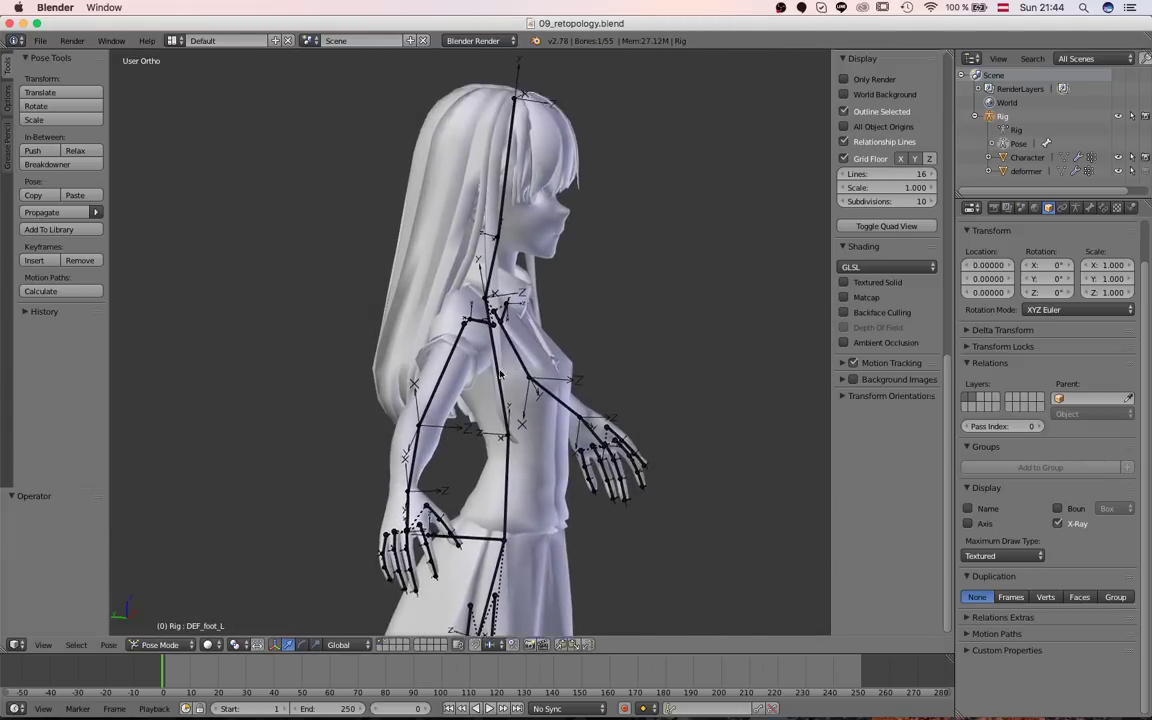
{"action": "key", "text": "ctrl+KP_3"}
{"action": "key", "text": "z"}
{"action": "key", "text": "z"}
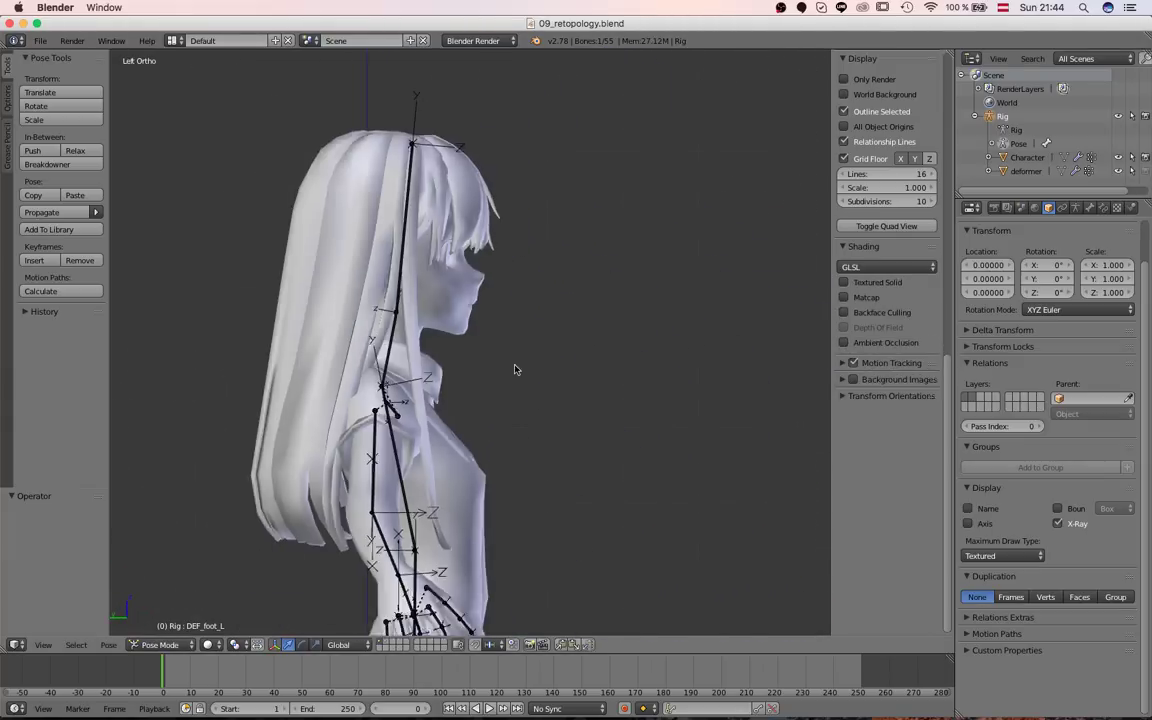
{"action": "middle_click_drag", "start_coordinate": [517, 368], "coordinate": [371, 410]}
{"action": "scroll", "coordinate": [394, 404], "scroll_direction": "up", "scroll_amount": 1}
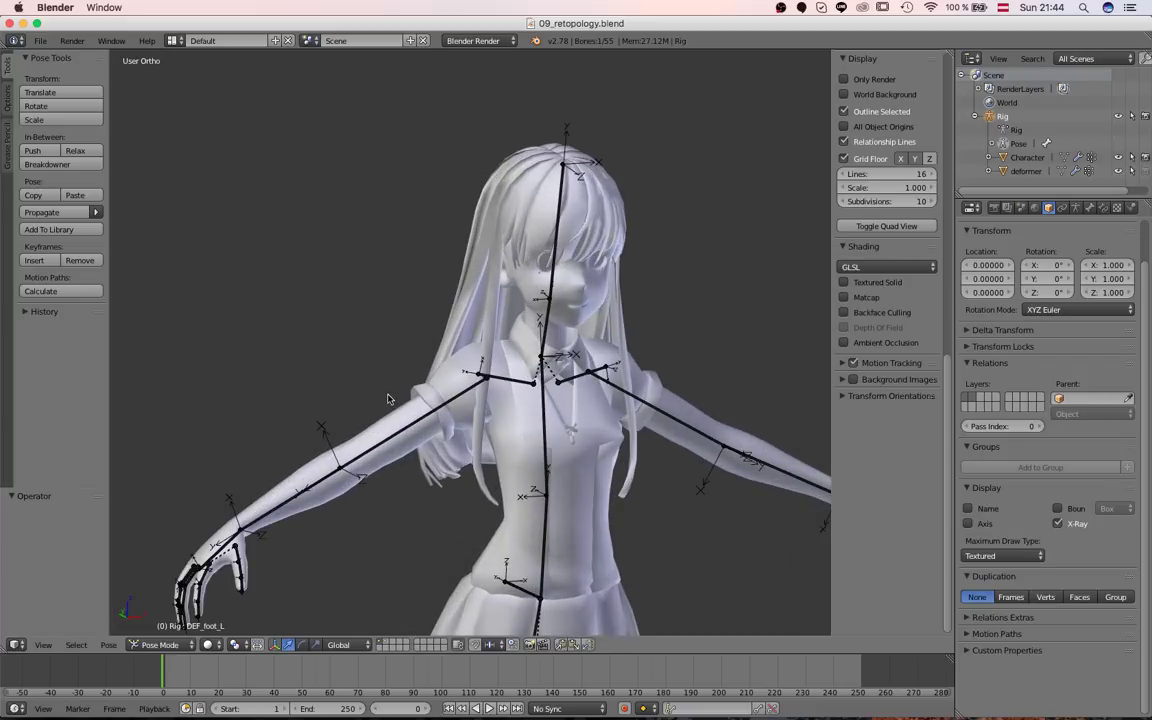
{"action": "scroll", "coordinate": [480, 420], "scroll_direction": "down", "scroll_amount": 2}
{"action": "scroll", "coordinate": [496, 425], "scroll_direction": "up", "scroll_amount": 2}
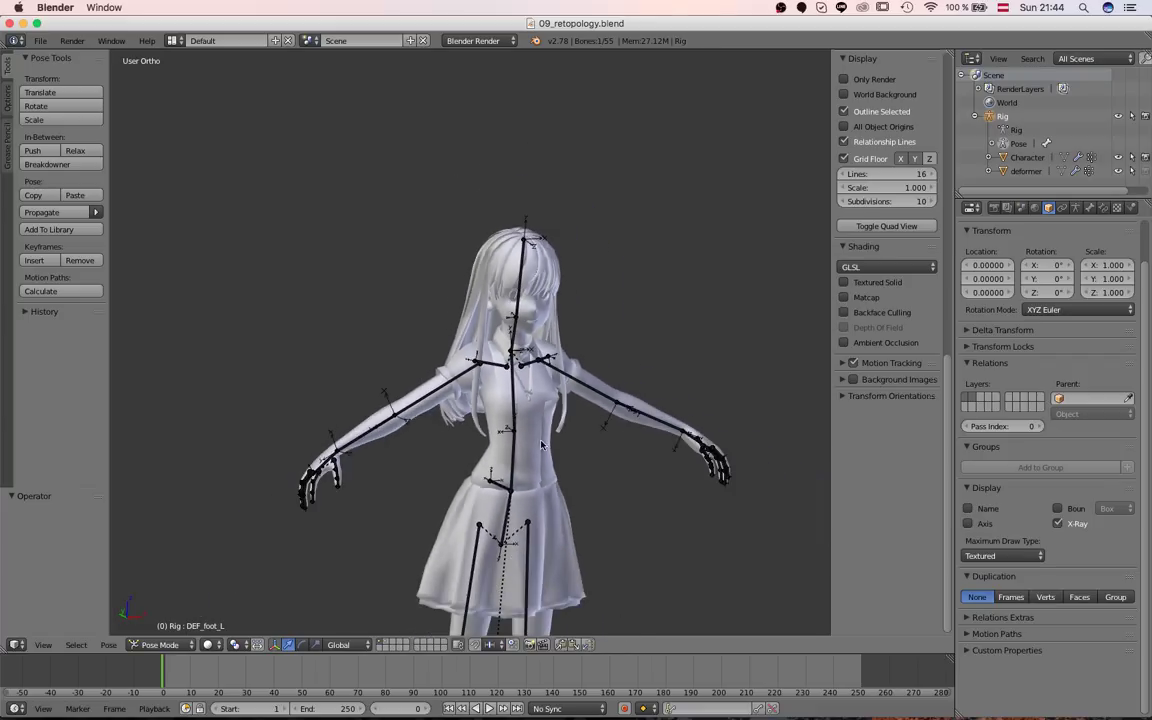
Select the Character mesh and inspect its hair strands around the face, shoulders and chest from several angles.
{"action": "middle_click_drag", "start_coordinate": [541, 445], "coordinate": [476, 398]}
{"action": "scroll", "coordinate": [335, 391], "scroll_direction": "up", "scroll_amount": 4}
{"action": "right_click", "coordinate": [527, 400]}
{"action": "scroll", "coordinate": [526, 400], "scroll_direction": "down", "scroll_amount": 4}
{"action": "scroll", "coordinate": [476, 398], "scroll_direction": "up", "scroll_amount": 5}
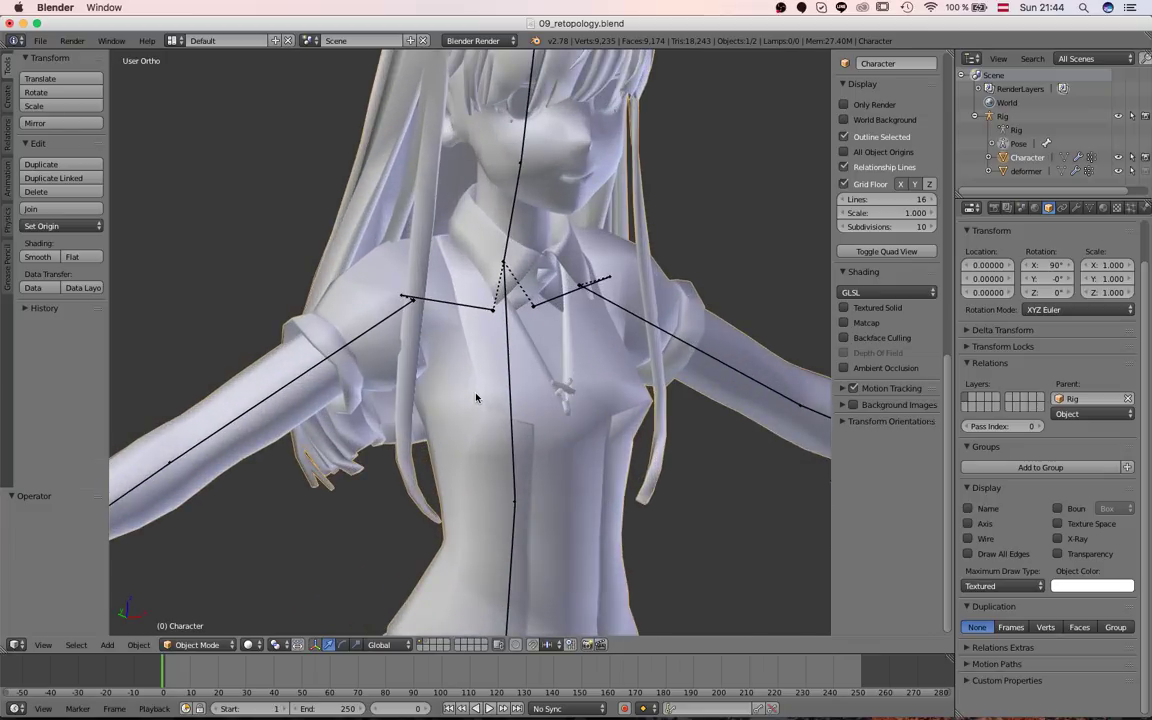
{"action": "scroll", "coordinate": [476, 398], "scroll_direction": "down", "scroll_amount": 4}
{"action": "scroll", "coordinate": [394, 390], "scroll_direction": "down", "scroll_amount": 1}
{"action": "middle_click_drag", "start_coordinate": [394, 404], "coordinate": [461, 456]}
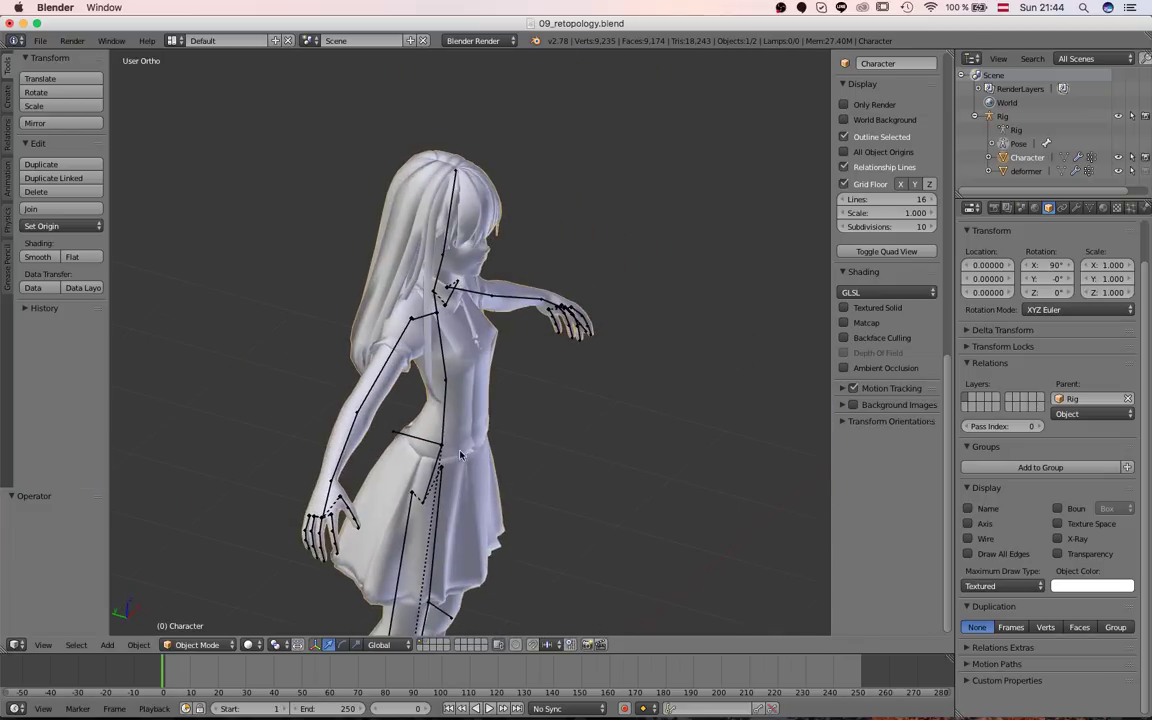
{"action": "scroll", "coordinate": [449, 427], "scroll_direction": "up", "scroll_amount": 4}
{"action": "scroll", "coordinate": [447, 420], "scroll_direction": "down", "scroll_amount": 3}
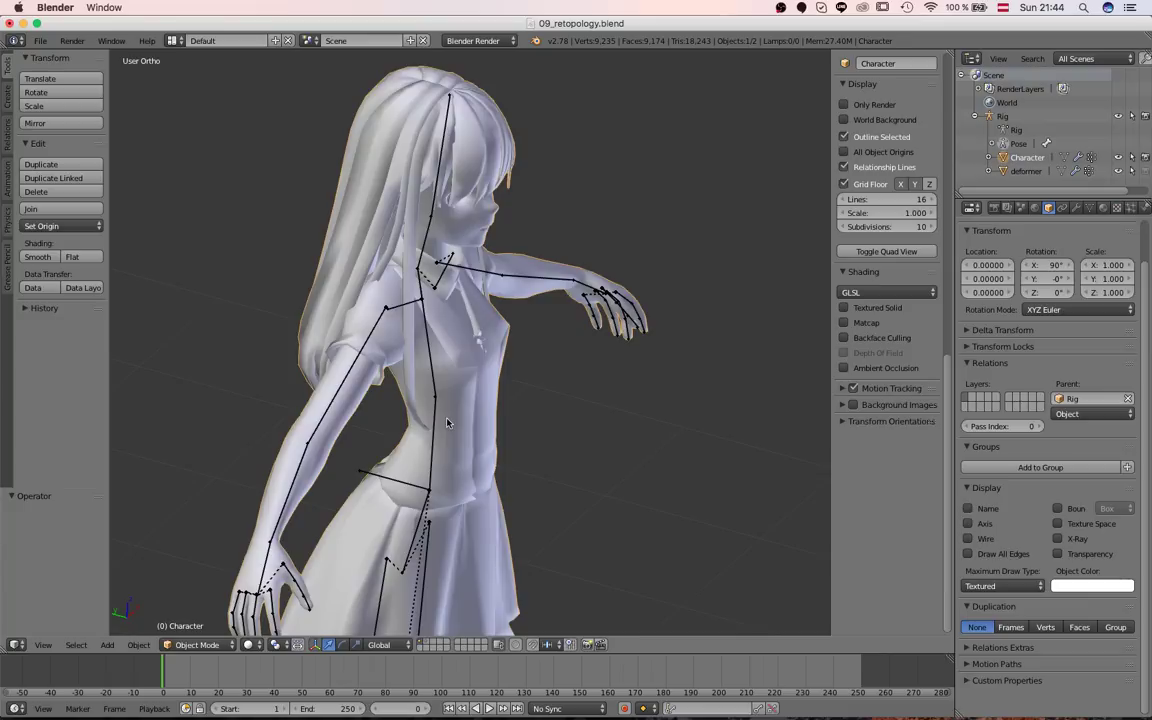
{"action": "middle_click_drag", "start_coordinate": [443, 418], "coordinate": [385, 365]}
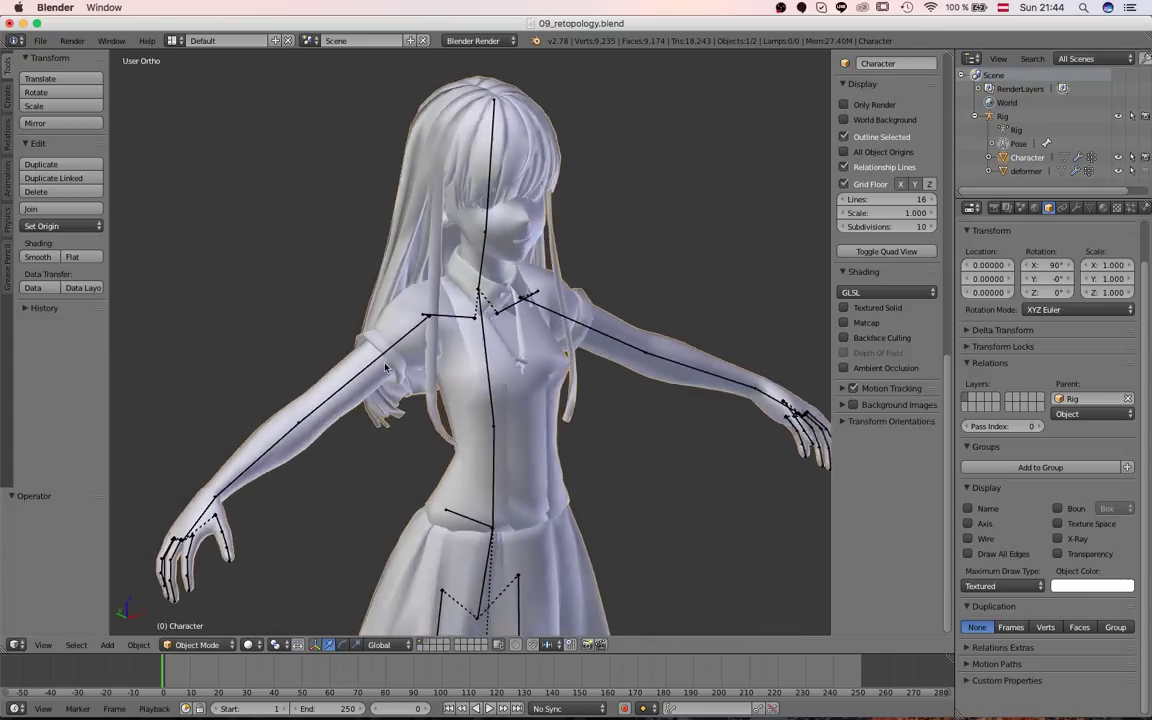
{"action": "scroll", "coordinate": [375, 345], "scroll_direction": "up", "scroll_amount": 4}
{"action": "scroll", "coordinate": [436, 265], "scroll_direction": "down", "scroll_amount": 6}
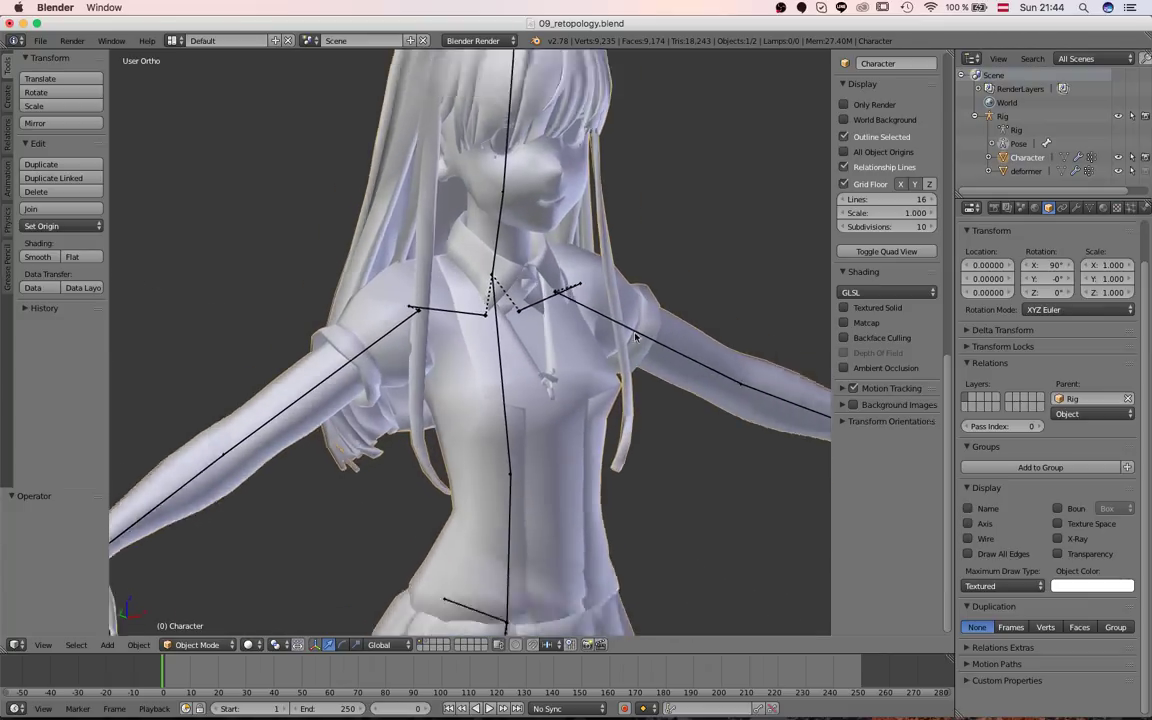
{"action": "scroll", "coordinate": [1000, 207], "scroll_direction": "down", "scroll_amount": 3}
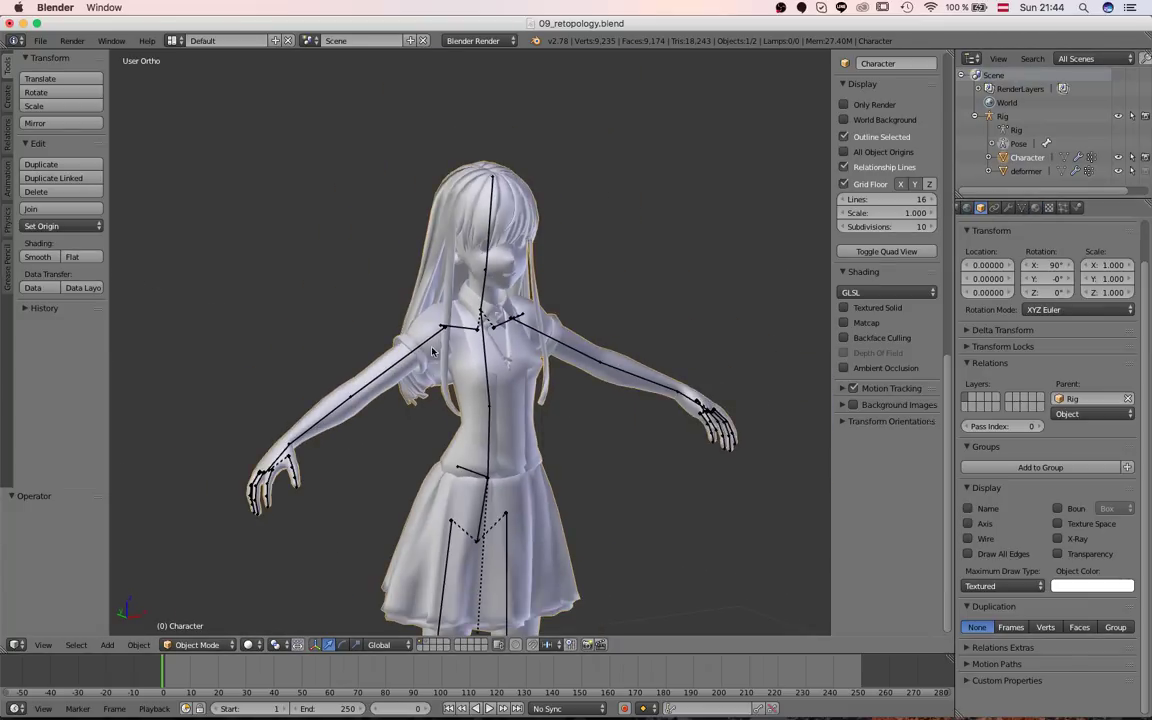
{"action": "scroll", "coordinate": [449, 348], "scroll_direction": "up", "scroll_amount": 5}
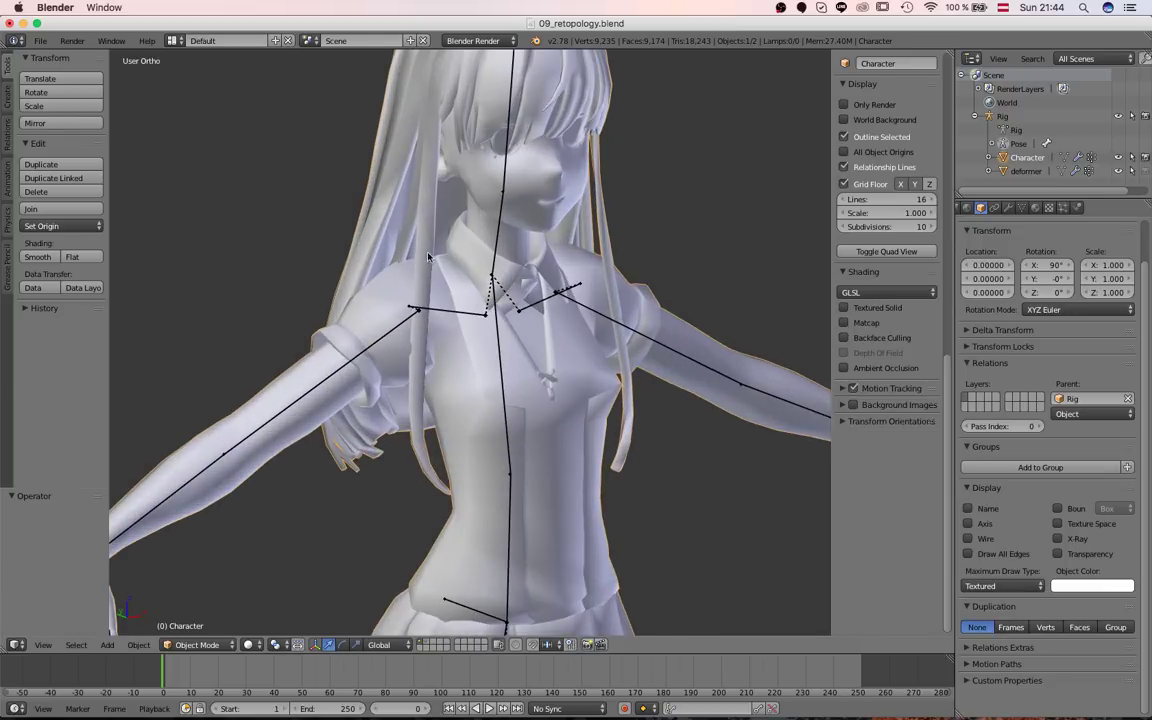
{"action": "scroll", "coordinate": [428, 257], "scroll_direction": "down", "scroll_amount": 3}
{"action": "middle_click_drag", "start_coordinate": [428, 257], "coordinate": [380, 350]}
{"action": "scroll", "coordinate": [453, 401], "scroll_direction": "up", "scroll_amount": 2}
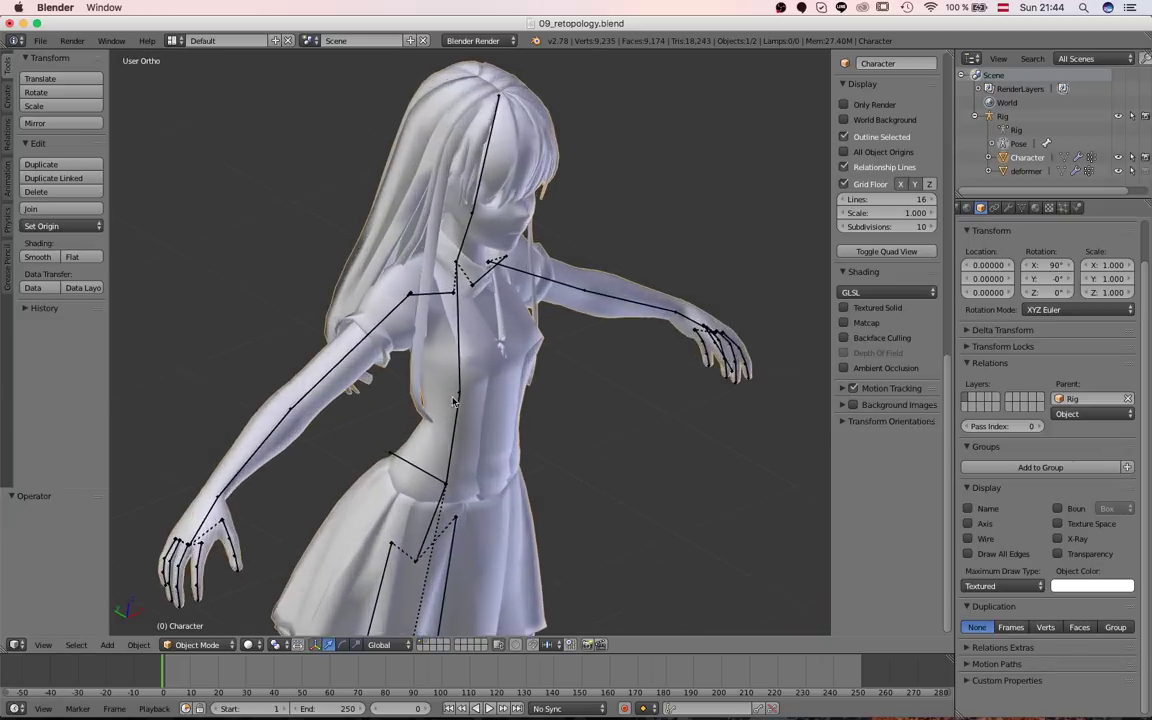
{"action": "scroll", "coordinate": [453, 401], "scroll_direction": "down", "scroll_amount": 2}
Duplicate the Character mesh in place, move the copy to layer 11, and display only that layer.
{"action": "key", "text": "shift+d"}
{"action": "right_click", "coordinate": [584, 416]}
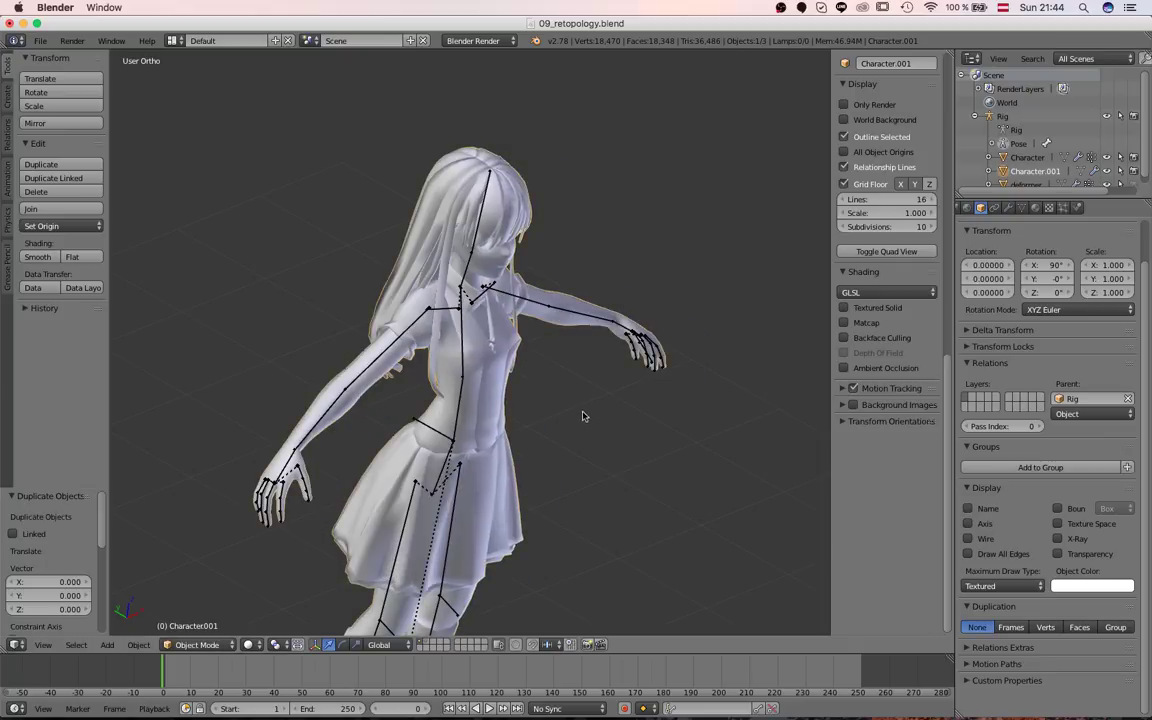
{"action": "key", "text": "m"}
{"action": "key", "text": "alt+1"}
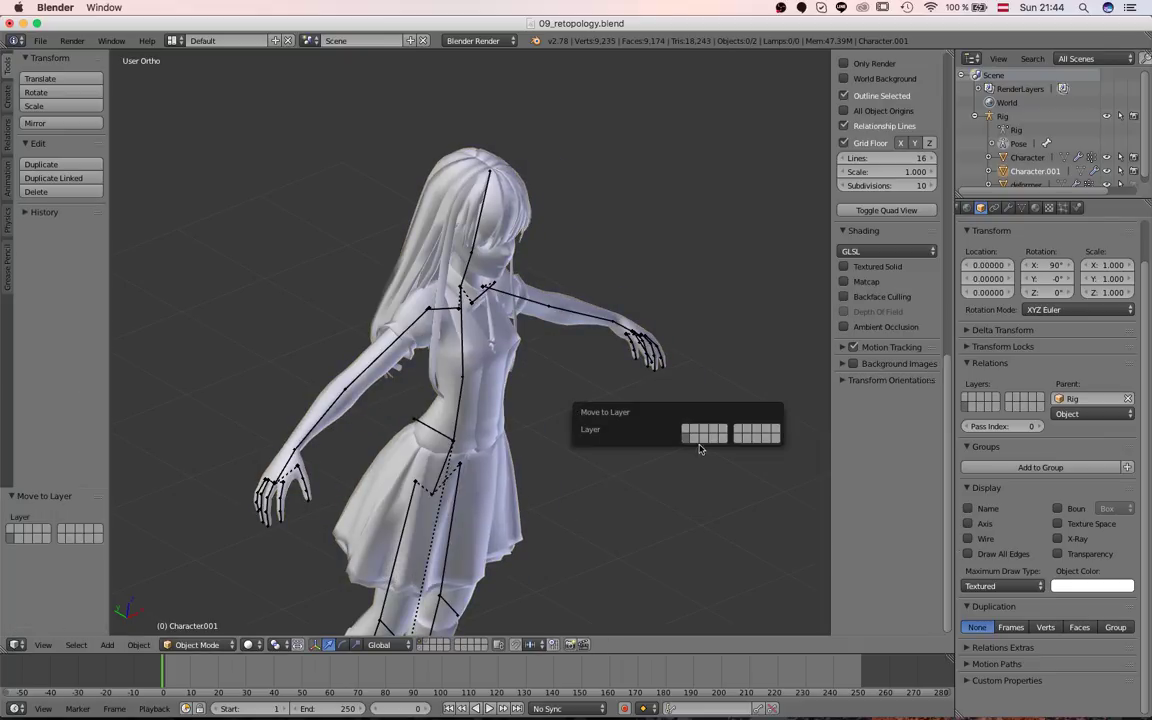
{"action": "left_click", "coordinate": [421, 650]}
{"action": "scroll", "coordinate": [499, 399], "scroll_direction": "up", "scroll_amount": 2}
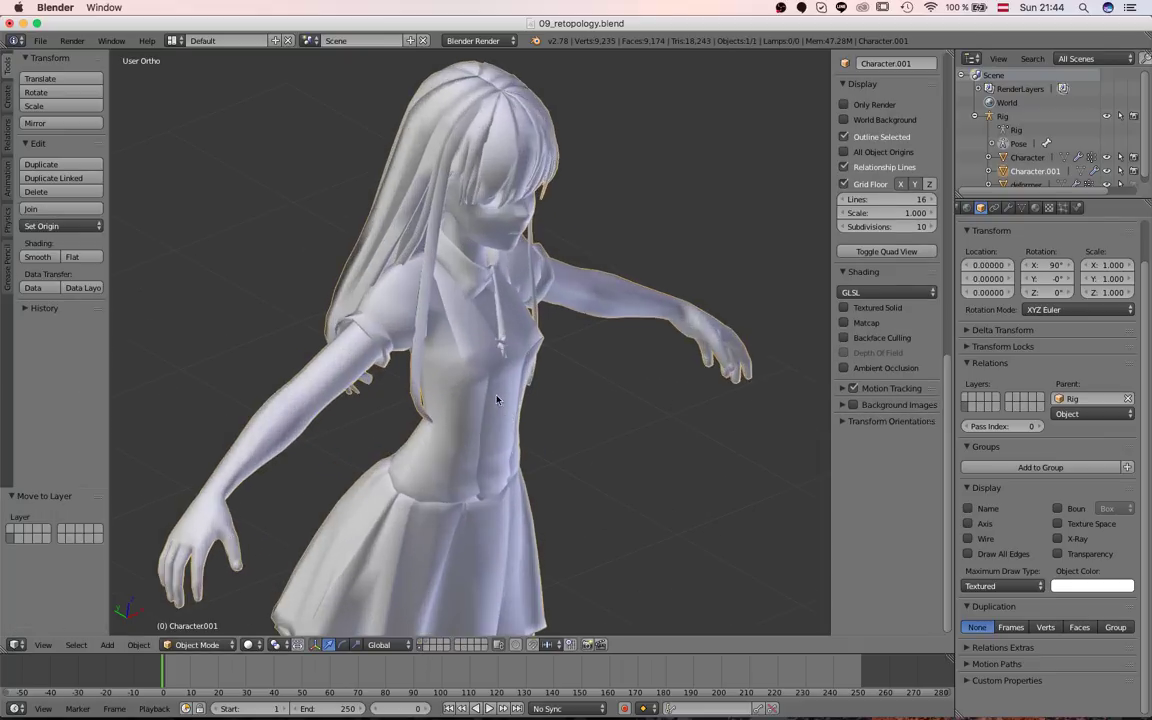
Delete the vertices of all linked hair pieces on the duplicated character mesh, leaving the bald head and body.
{"action": "key", "text": "Tab"}
{"action": "scroll", "coordinate": [499, 399], "scroll_direction": "up", "scroll_amount": 4}
{"action": "middle_click_drag", "start_coordinate": [463, 92], "coordinate": [530, 260], "text": "shift"}
{"action": "key", "text": "a"}
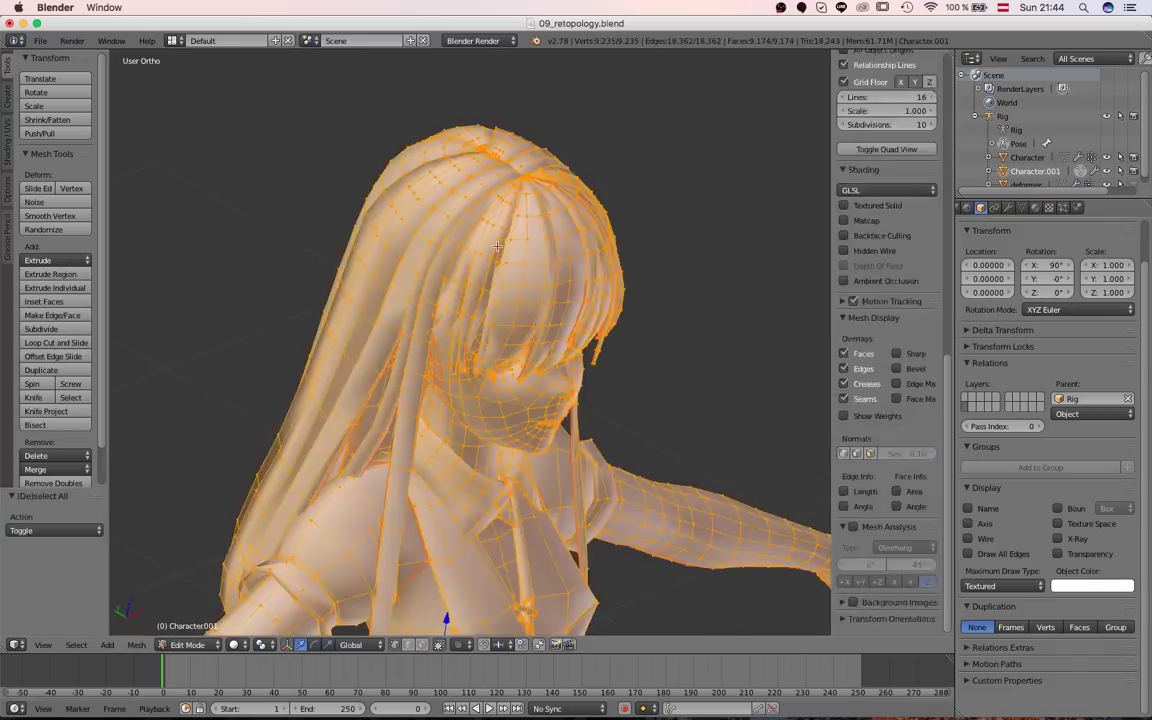
{"action": "key", "text": "a"}
{"action": "key", "text": "l"}
{"action": "key", "text": "l"}
{"action": "key", "text": "l"}
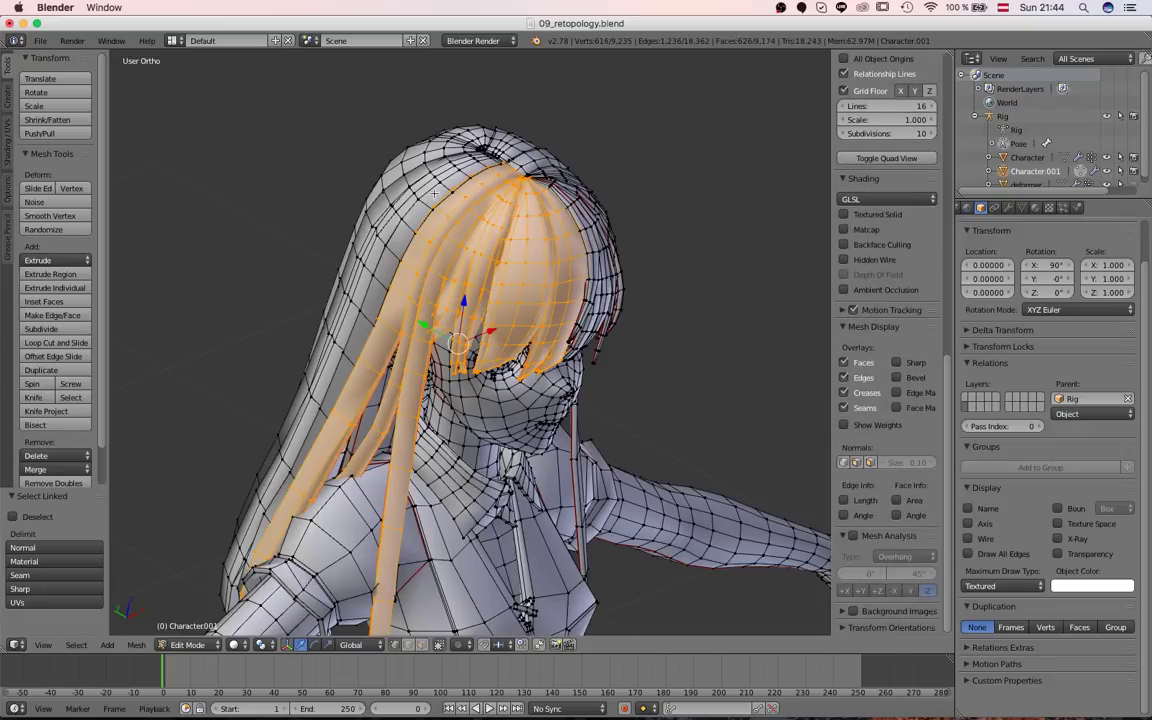
{"action": "key", "text": "l"}
{"action": "key", "text": "l"}
{"action": "key", "text": "l"}
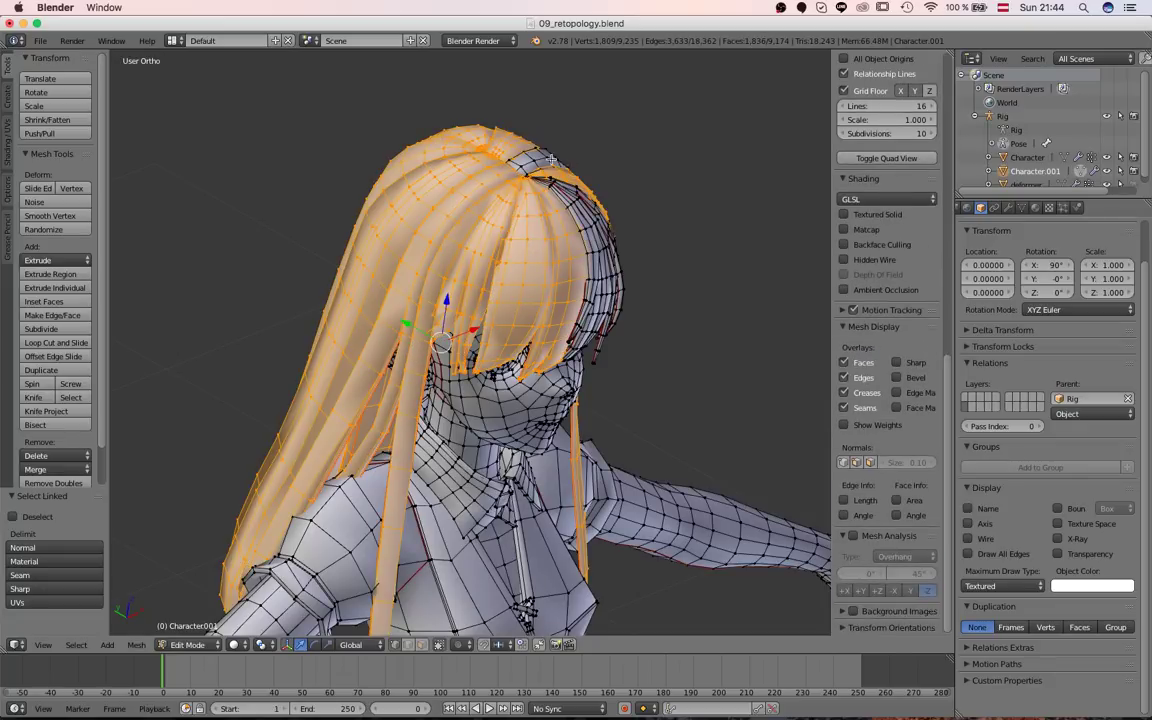
{"action": "key", "text": "l"}
{"action": "key", "text": "l"}
{"action": "key", "text": "x"}
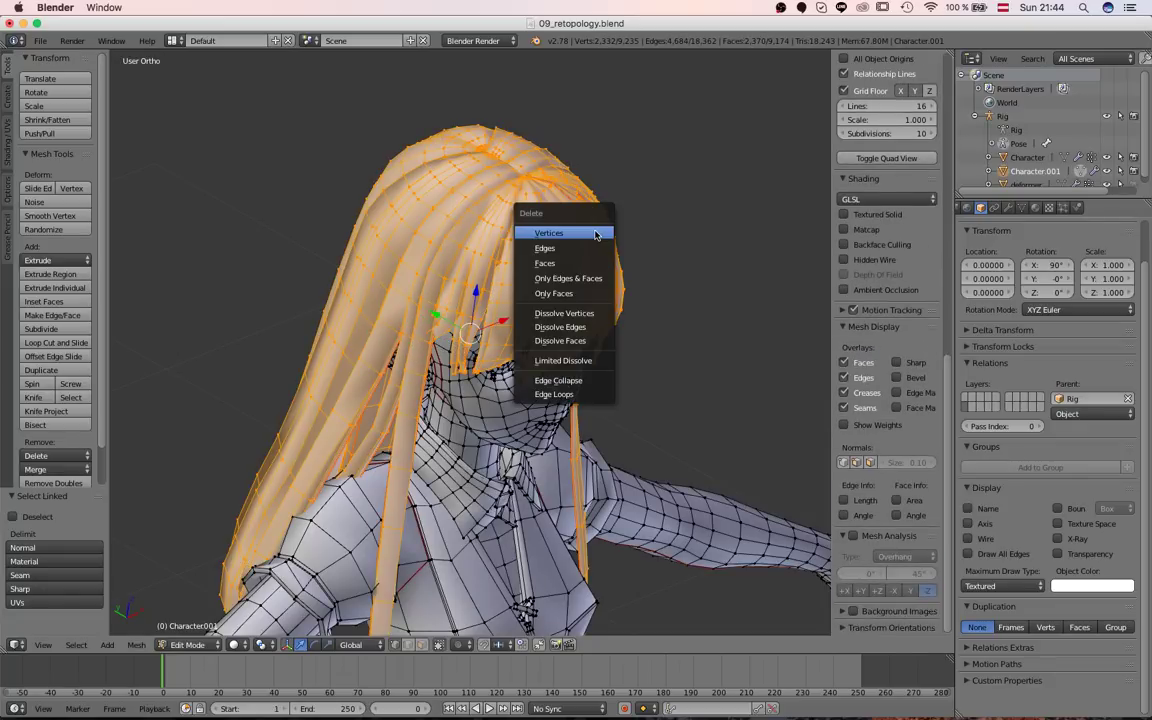
{"action": "left_click", "coordinate": [595, 234]}
{"action": "middle_click_drag", "start_coordinate": [595, 234], "coordinate": [416, 304]}
{"action": "key", "text": "Tab"}
{"action": "scroll", "coordinate": [300, 372], "scroll_direction": "down", "scroll_amount": 3}
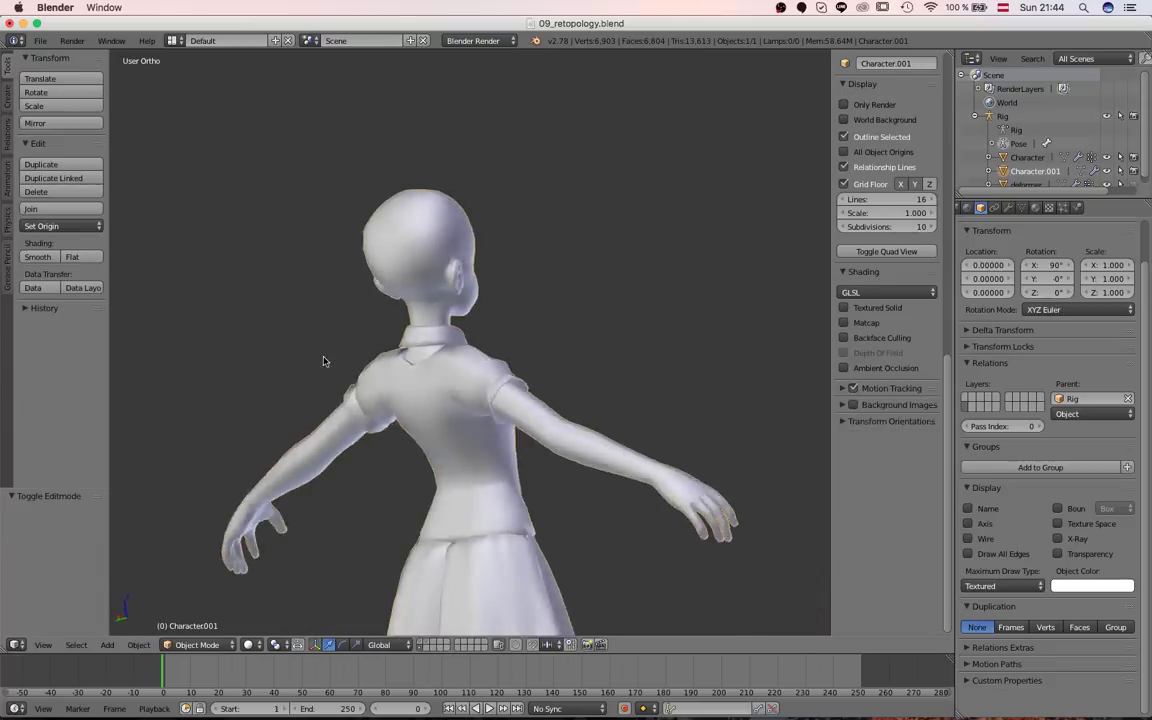
Add layer 2 to the visible layers and try rotating the rig's C_control bone to check the mesh's response.
{"action": "middle_click_drag", "start_coordinate": [324, 360], "coordinate": [440, 348]}
{"action": "key", "text": "Tab"}
{"action": "scroll", "coordinate": [384, 481], "scroll_direction": "down", "scroll_amount": 2}
{"action": "middle_click_drag", "start_coordinate": [384, 481], "coordinate": [440, 374], "text": "shift"}
{"action": "key", "text": "Tab"}
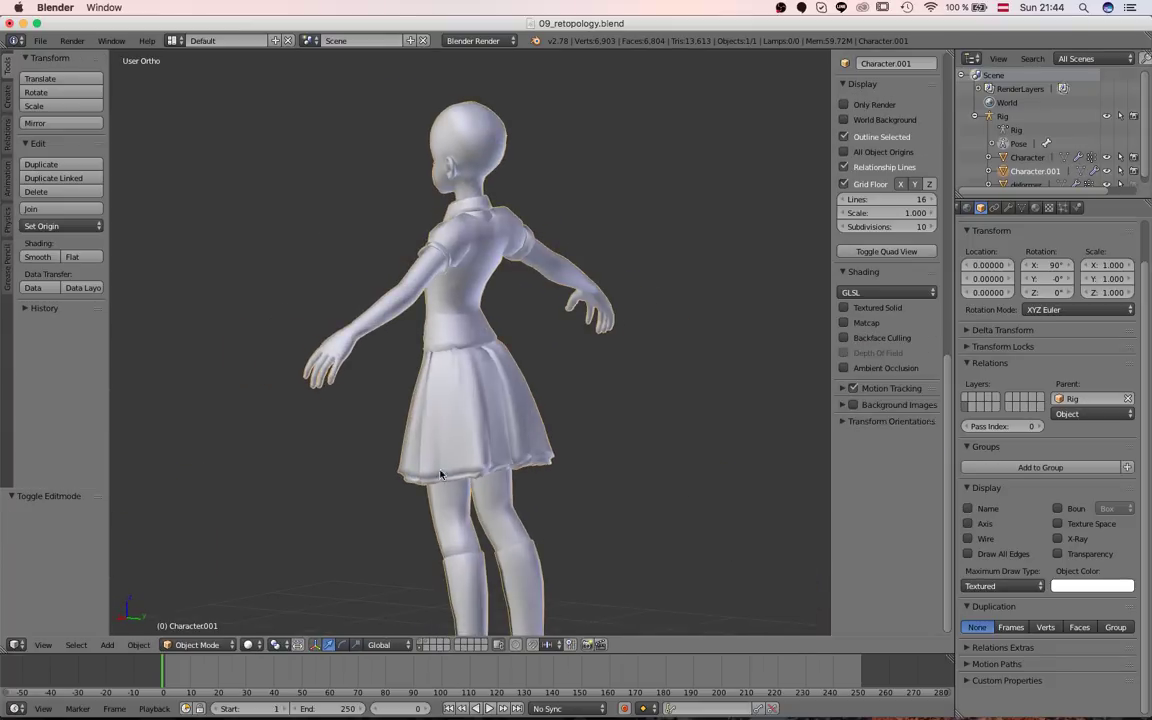
{"action": "key", "text": "shift+2"}
{"action": "middle_click_drag", "start_coordinate": [350, 340], "coordinate": [448, 326]}
{"action": "right_click", "coordinate": [497, 364]}
{"action": "key", "text": "r"}
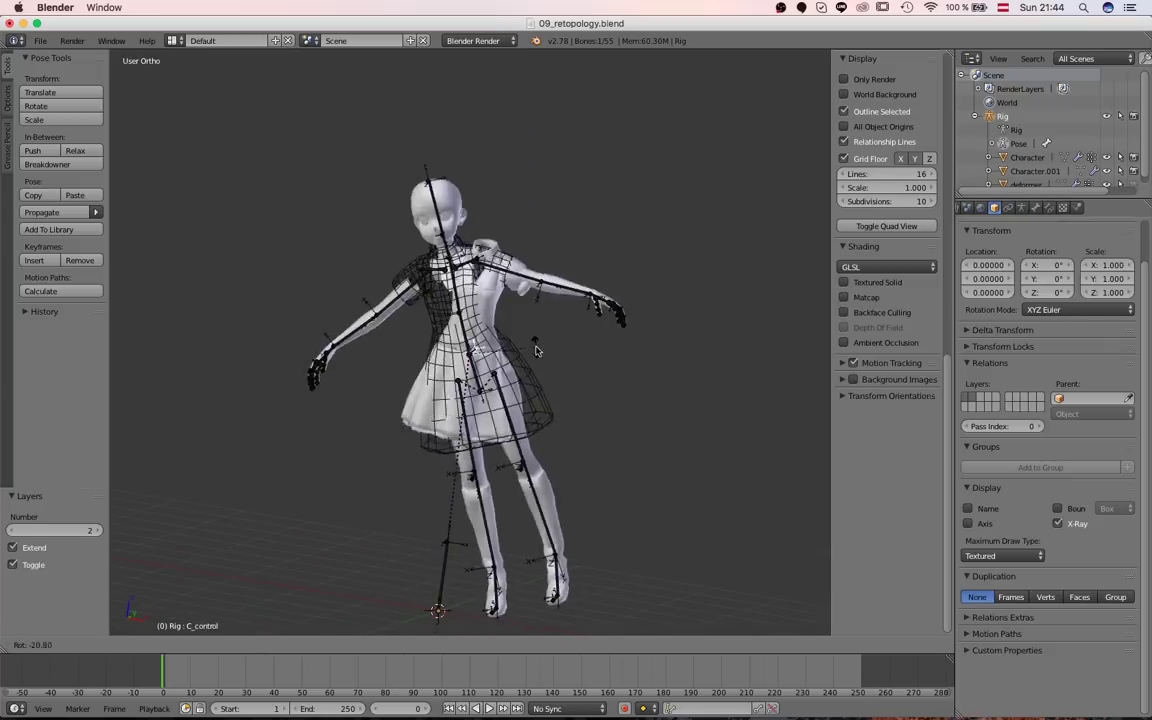
{"action": "key", "text": "Escape"}
{"action": "scroll", "coordinate": [503, 377], "scroll_direction": "up", "scroll_amount": 3}
{"action": "scroll", "coordinate": [519, 359], "scroll_direction": "up", "scroll_amount": 2}
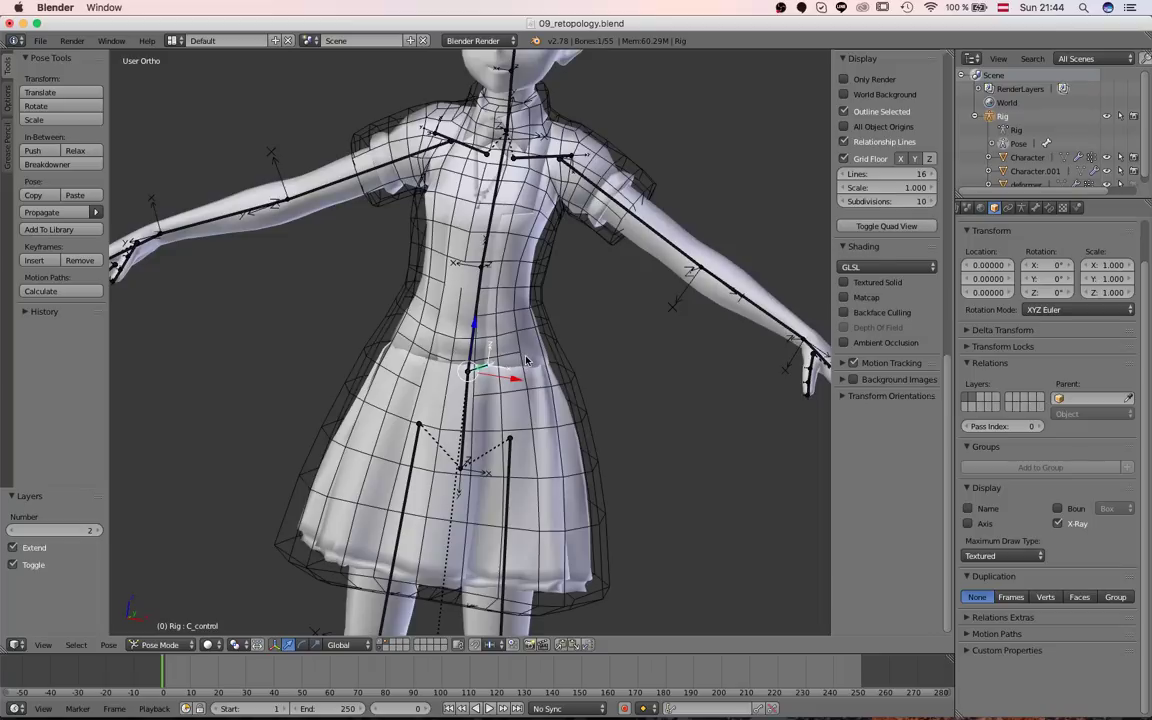
Unbind and rebind the Mesh Deform modifier of the hairless copy Character.001 to the deformer cage.
{"action": "right_click", "coordinate": [476, 321]}
{"action": "left_click", "coordinate": [1021, 208]}
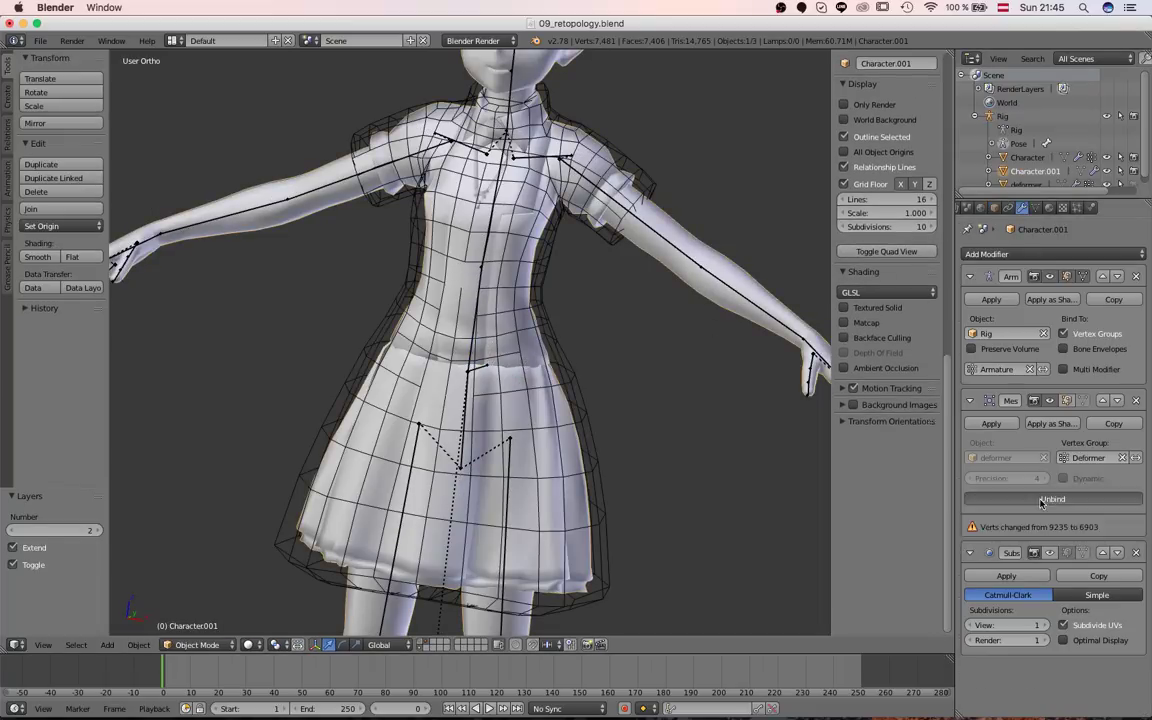
{"action": "left_click", "coordinate": [1042, 497]}
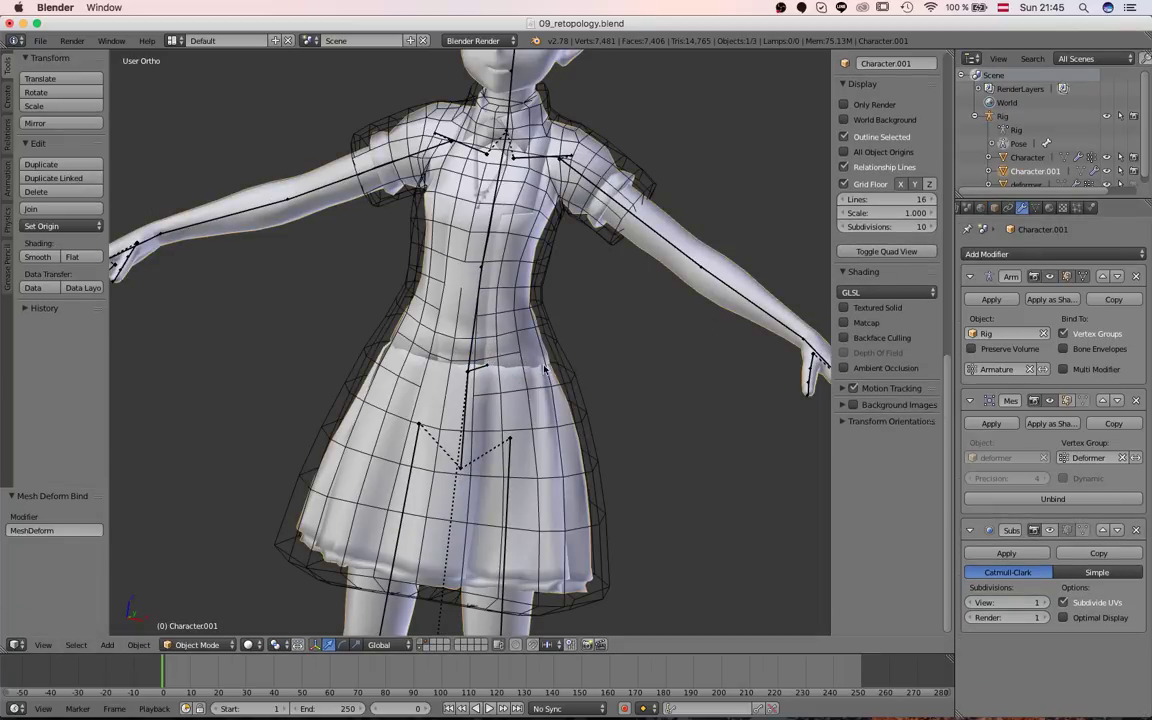
Try rotating the DEF_hip and DEF_spine bones to test how the body copy and cage deform.
{"action": "right_click", "coordinate": [480, 372]}
{"action": "right_click", "coordinate": [461, 402]}
{"action": "right_click", "coordinate": [461, 402]}
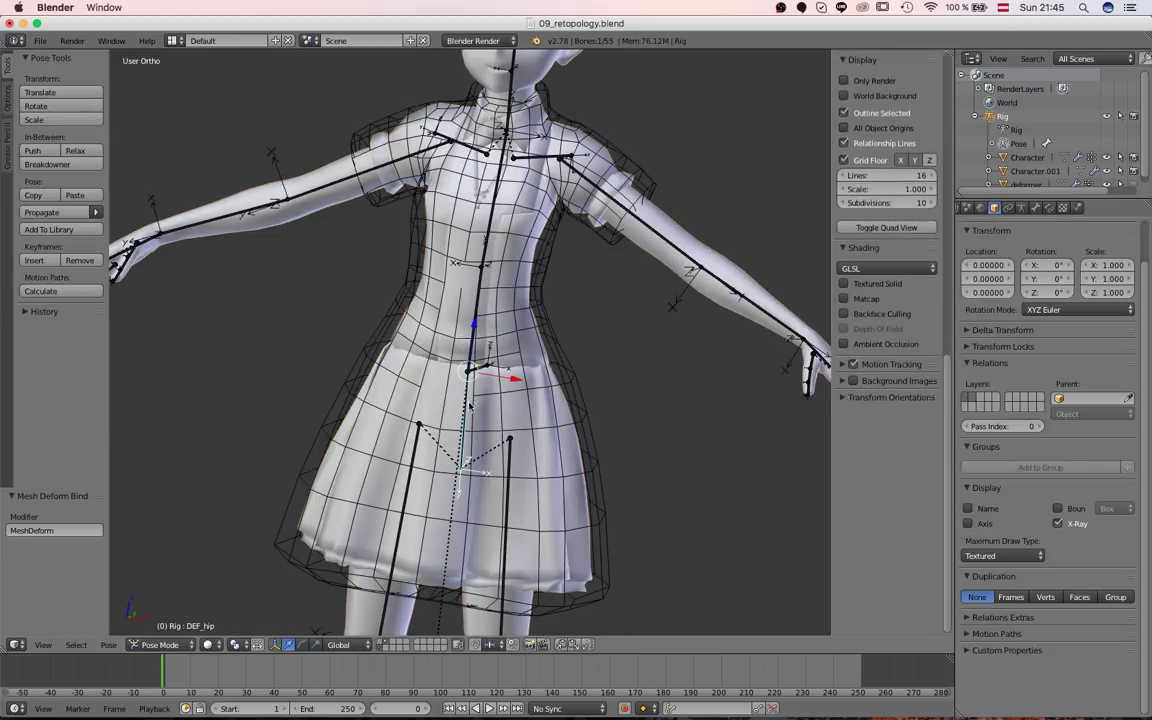
{"action": "key", "text": "r"}
{"action": "right_click", "coordinate": [478, 428]}
{"action": "right_click", "coordinate": [489, 300]}
{"action": "key", "text": "r"}
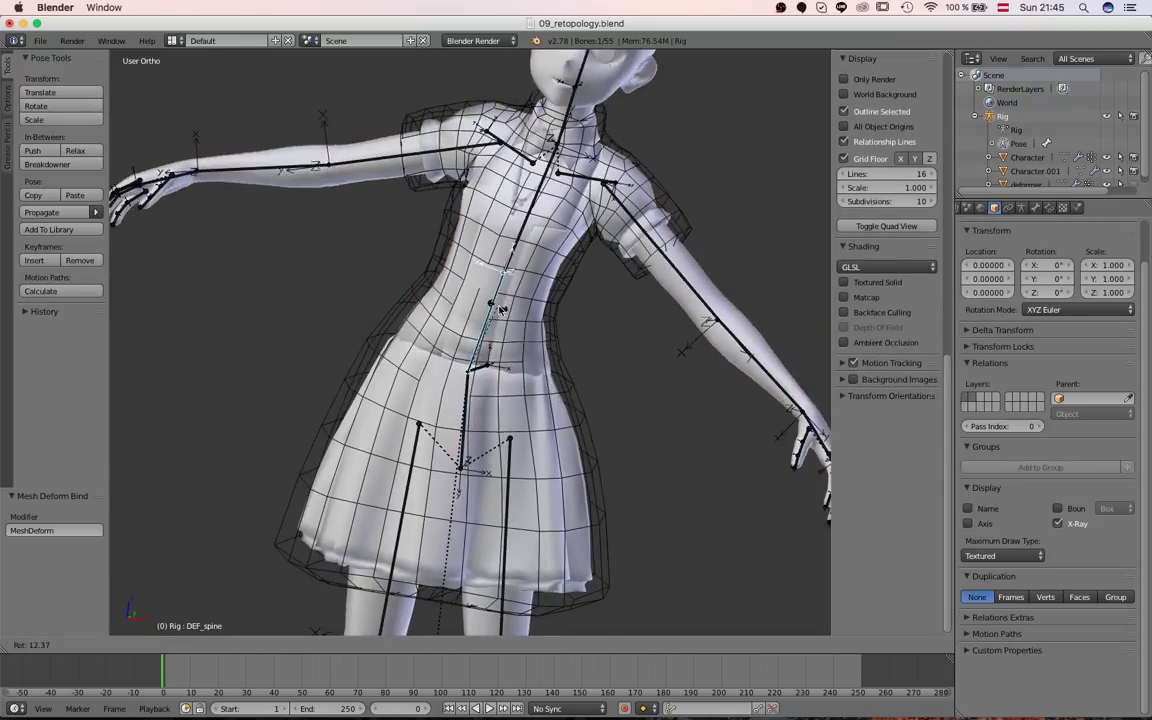
{"action": "right_click", "coordinate": [393, 278]}
Add rigid body physics to the hairless body copy Character.001.
{"action": "scroll", "coordinate": [391, 278], "scroll_direction": "down", "scroll_amount": 1}
{"action": "middle_click_drag", "start_coordinate": [375, 284], "coordinate": [348, 360], "text": "shift"}
{"action": "middle_click_drag", "start_coordinate": [489, 362], "coordinate": [444, 308]}
{"action": "left_click", "coordinate": [1035, 171]}
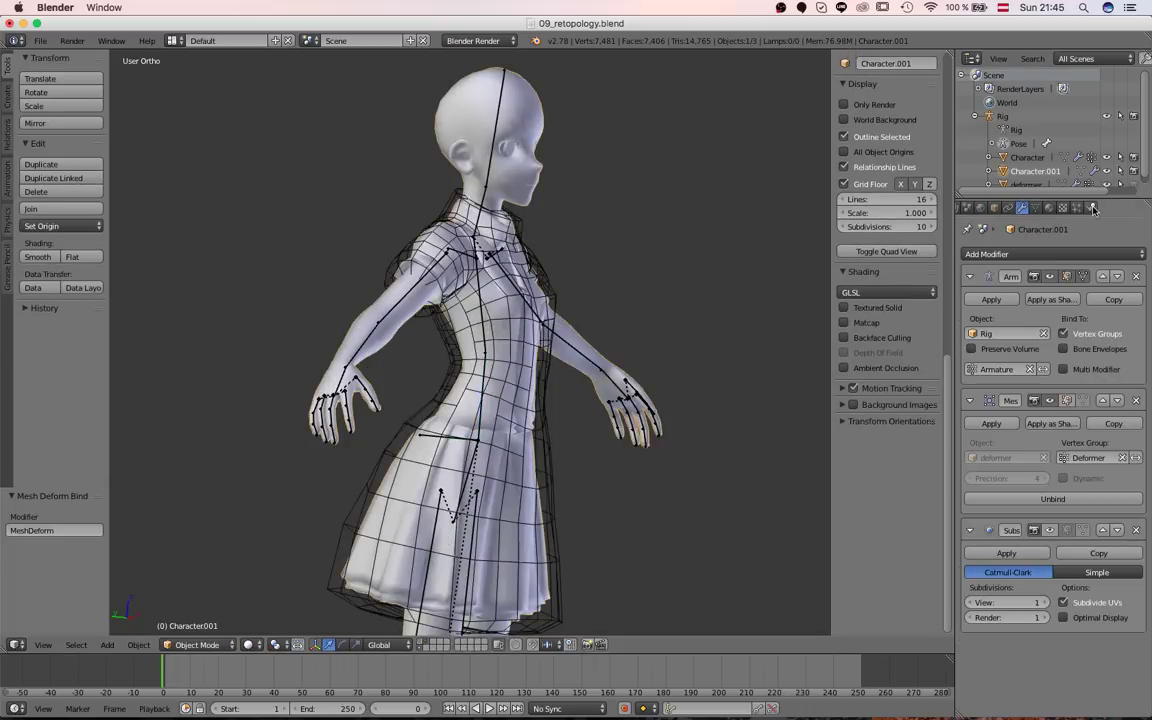
{"action": "left_click", "coordinate": [1091, 207]}
{"action": "middle_click_drag", "start_coordinate": [700, 355], "coordinate": [522, 357]}
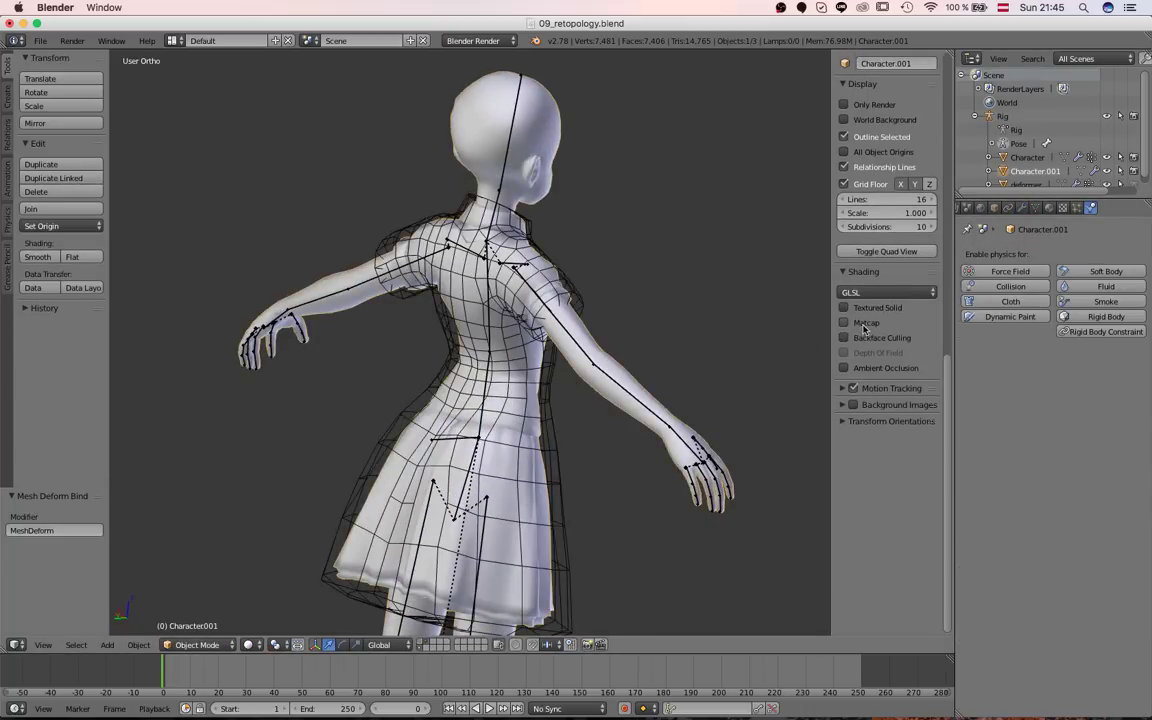
{"action": "left_click", "coordinate": [1100, 317]}
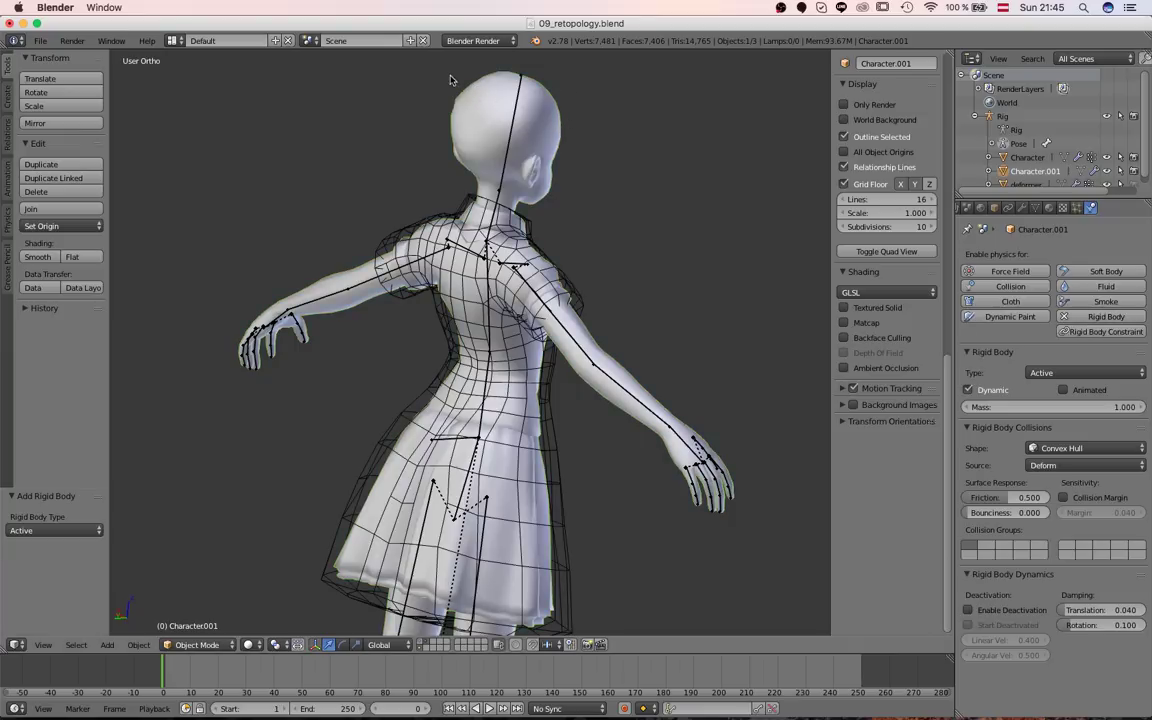
Try the Box collision shape on the body copy's rigid body, ending with the Mesh shape.
{"action": "left_click", "coordinate": [1060, 448]}
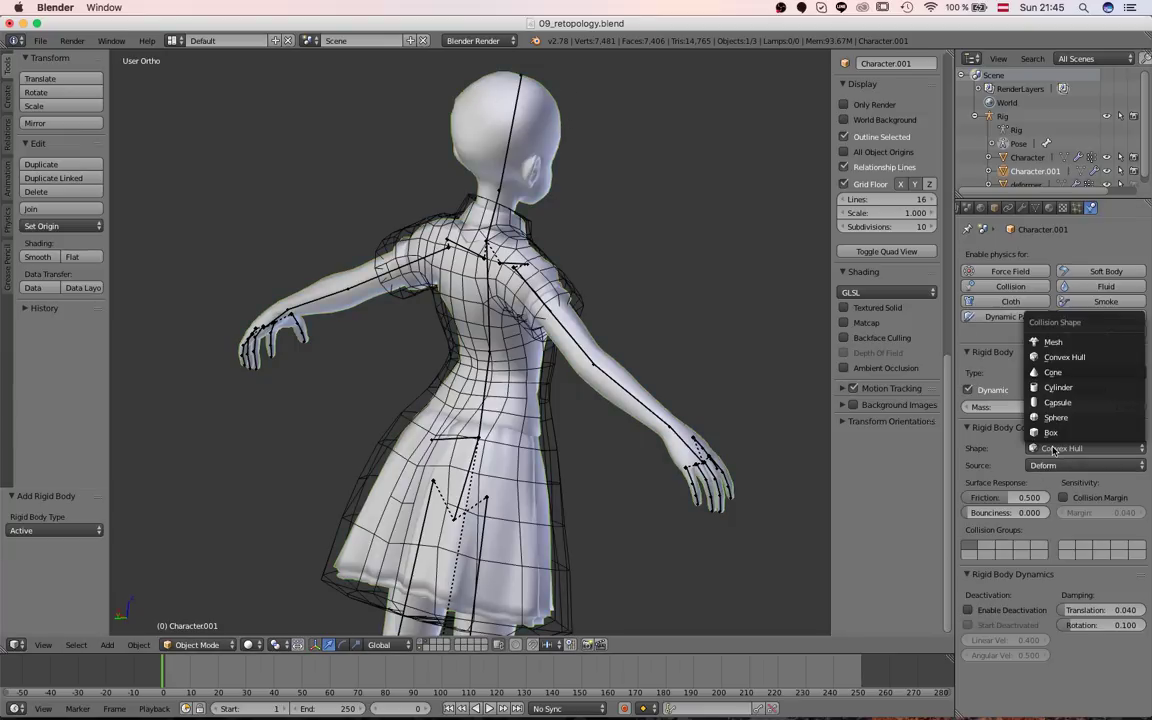
{"action": "left_click", "coordinate": [1050, 432]}
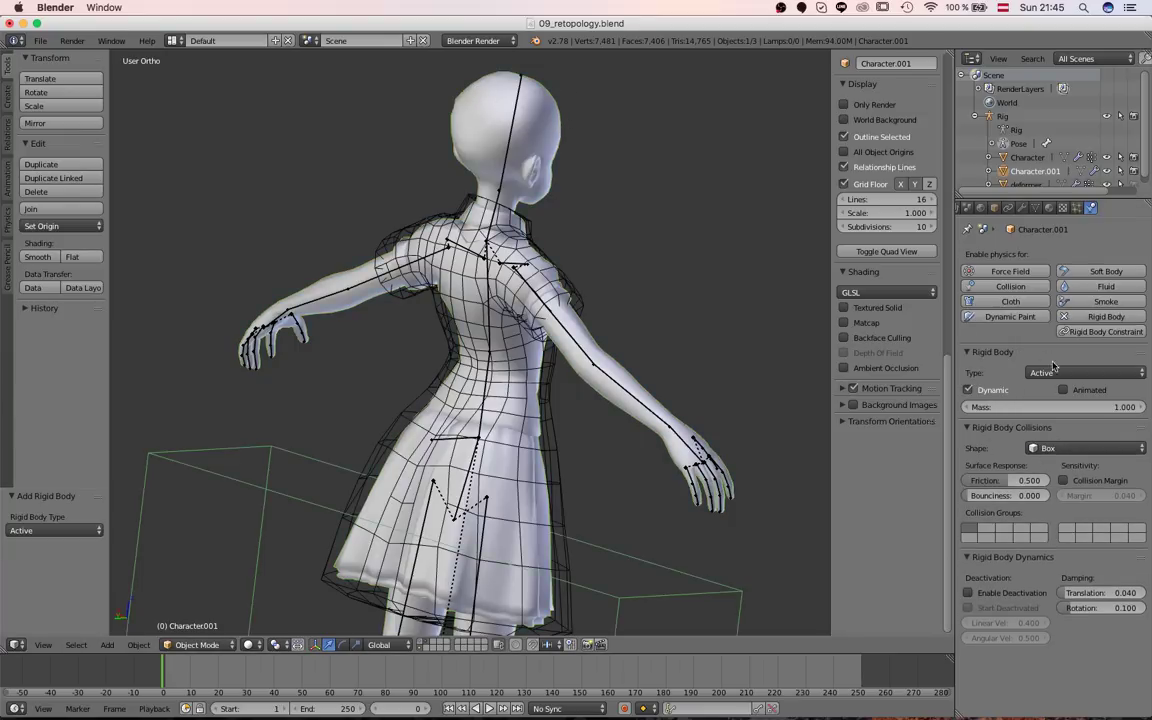
{"action": "left_click", "coordinate": [1048, 450]}
{"action": "left_click", "coordinate": [990, 320]}
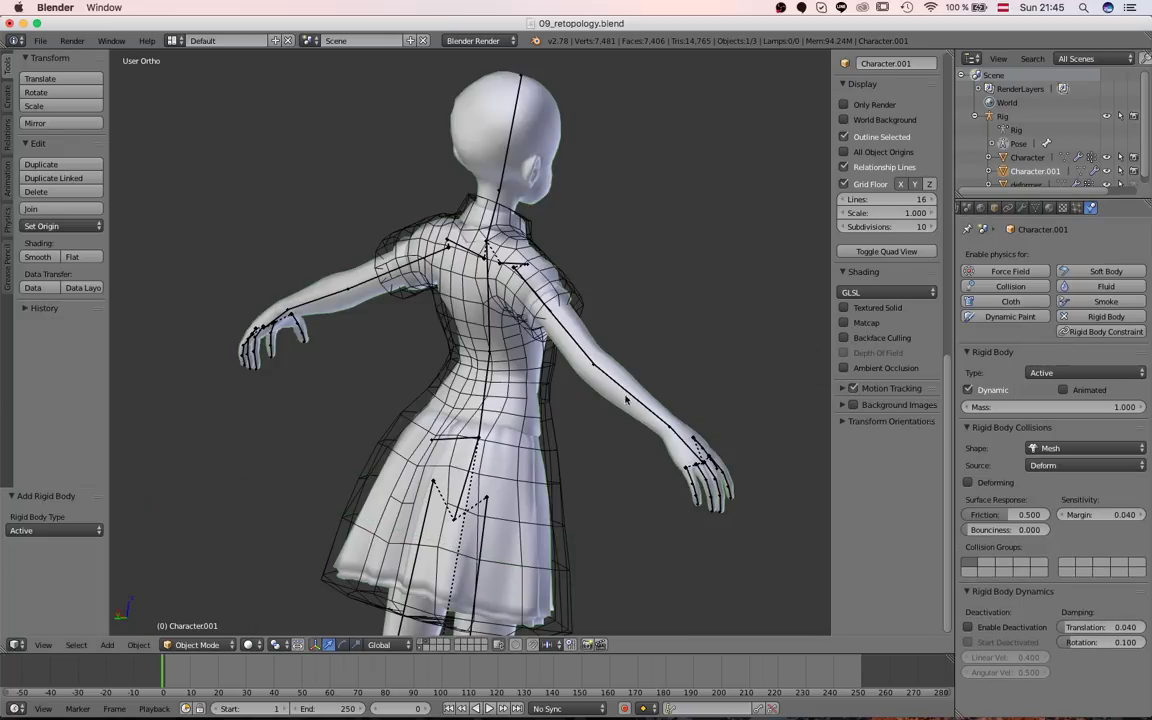
Set the body copy's rigid body type to Passive and enable Animated and Deforming.
{"action": "left_click", "coordinate": [1045, 372]}
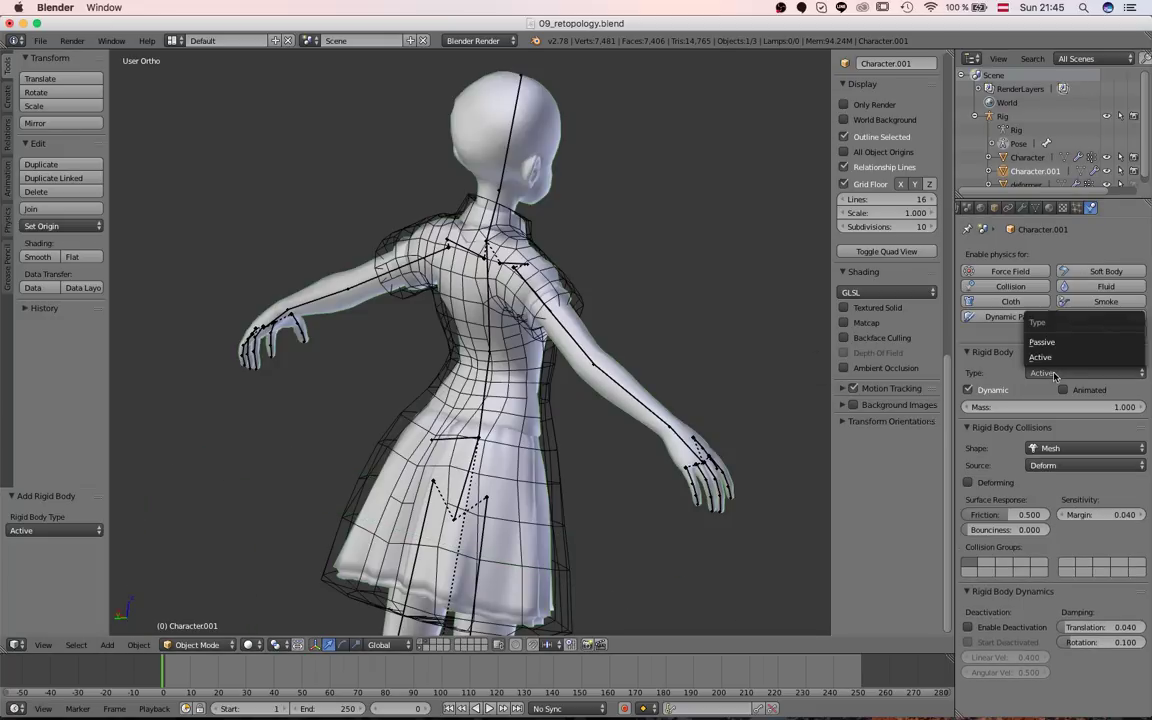
{"action": "left_click", "coordinate": [1035, 340]}
{"action": "left_click", "coordinate": [968, 390]}
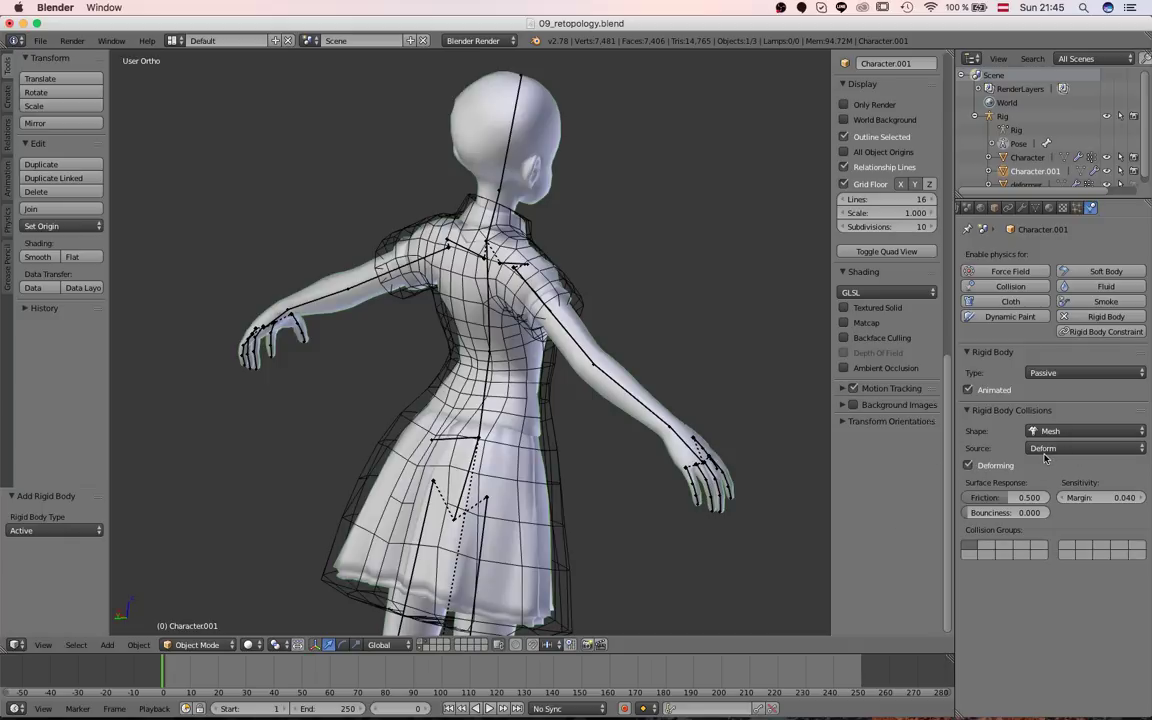
Try rotating the DEF_chest bone to check how the body copy follows the rig.
{"action": "scroll", "coordinate": [620, 400], "scroll_direction": "down", "scroll_amount": 3}
{"action": "middle_click_drag", "start_coordinate": [620, 400], "coordinate": [405, 371]}
{"action": "middle_click_drag", "start_coordinate": [568, 404], "coordinate": [465, 330]}
{"action": "scroll", "coordinate": [465, 298], "scroll_direction": "up", "scroll_amount": 4}
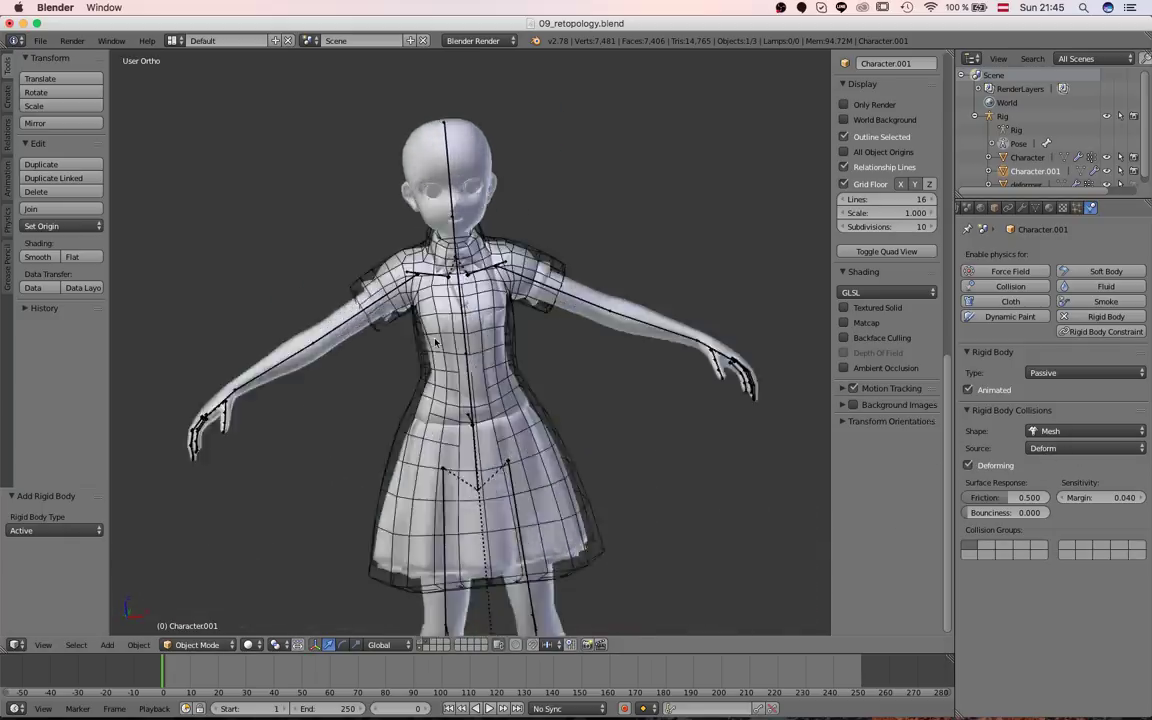
{"action": "right_click", "coordinate": [456, 291]}
{"action": "scroll", "coordinate": [540, 295], "scroll_direction": "down", "scroll_amount": 5}
{"action": "key", "text": "r"}
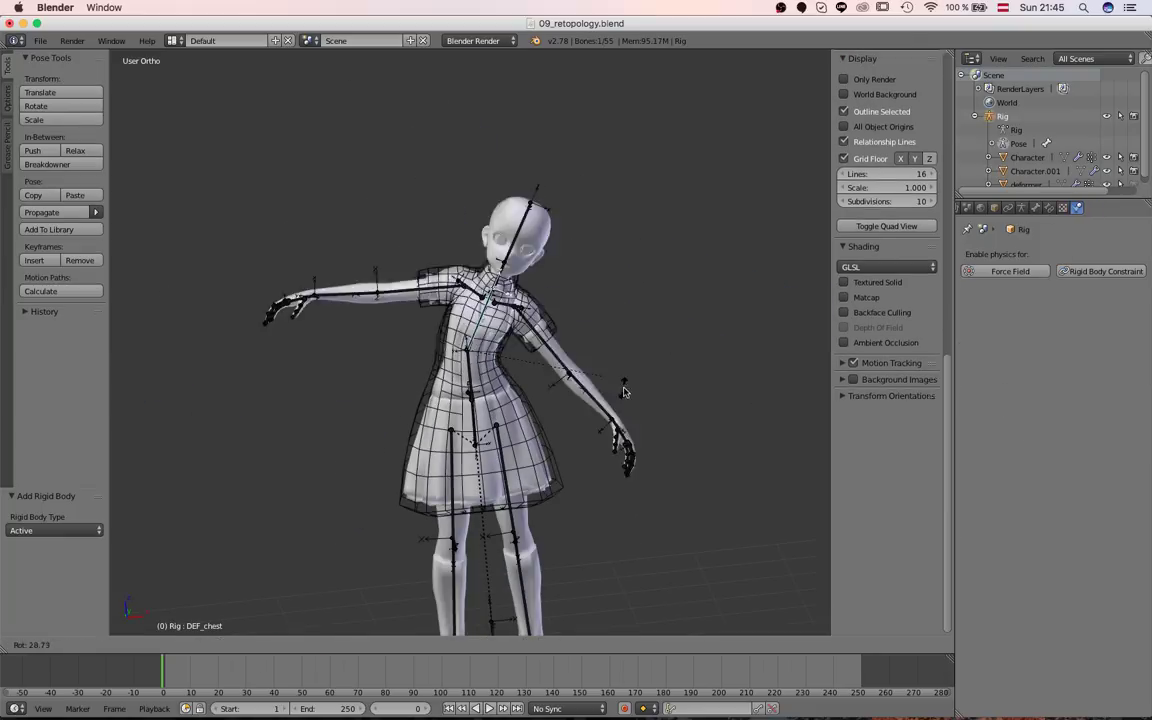
{"action": "right_click", "coordinate": [605, 383]}
Show only layer 1 with the haired character and briefly play the animation.
{"action": "key", "text": "1"}
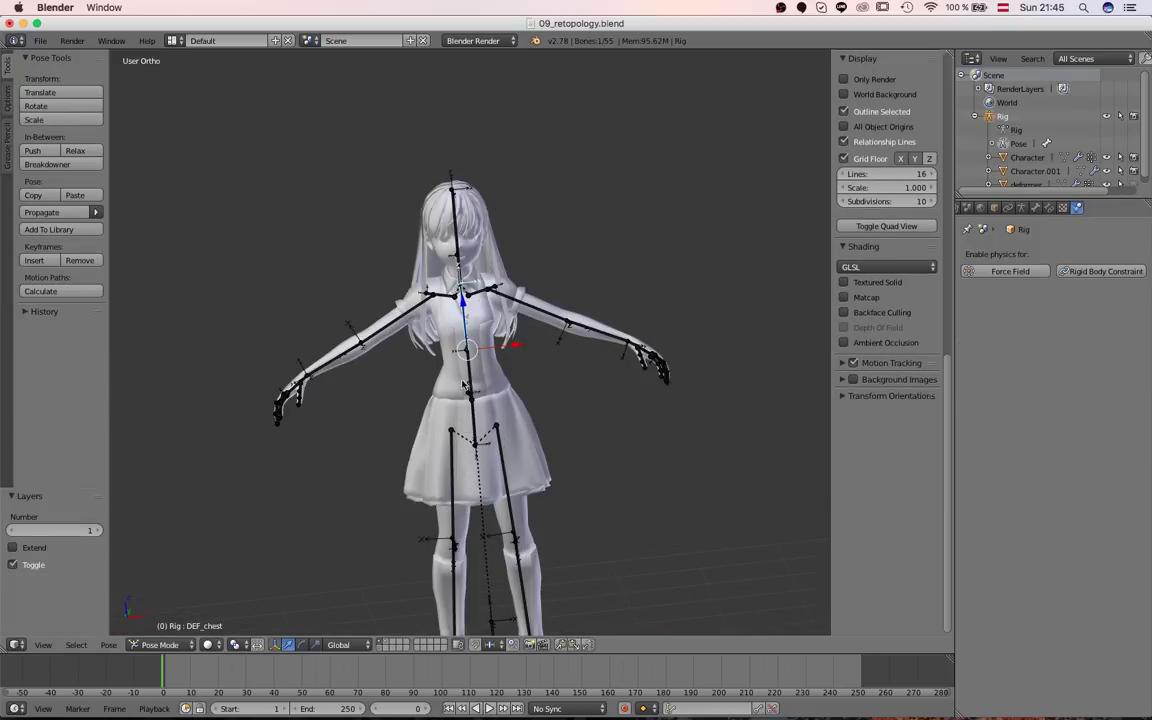
{"action": "key", "text": "KP_1"}
{"action": "scroll", "coordinate": [400, 352], "scroll_direction": "up", "scroll_amount": 2}
{"action": "scroll", "coordinate": [401, 352], "scroll_direction": "up", "scroll_amount": 1}
{"action": "scroll", "coordinate": [452, 330], "scroll_direction": "down", "scroll_amount": 2}
{"action": "middle_click_drag", "start_coordinate": [452, 330], "coordinate": [523, 391]}
{"action": "key", "text": "alt+a"}
{"action": "key", "text": "Escape"}
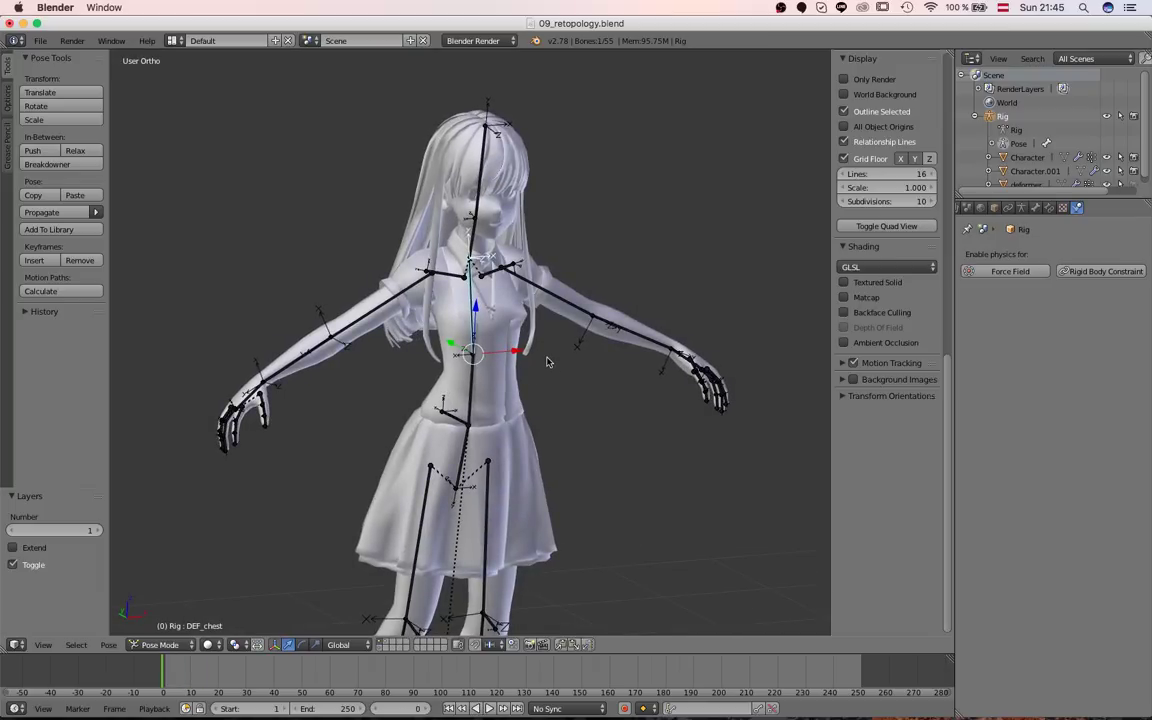
Add a cube at the scene origin and raise it along the Z axis above the character.
{"action": "key", "text": "ctrl+Tab"}
{"action": "key", "text": "shift+a"}
{"action": "mouse_move", "coordinate": [560, 260]}
{"action": "left_click", "coordinate": [645, 278]}
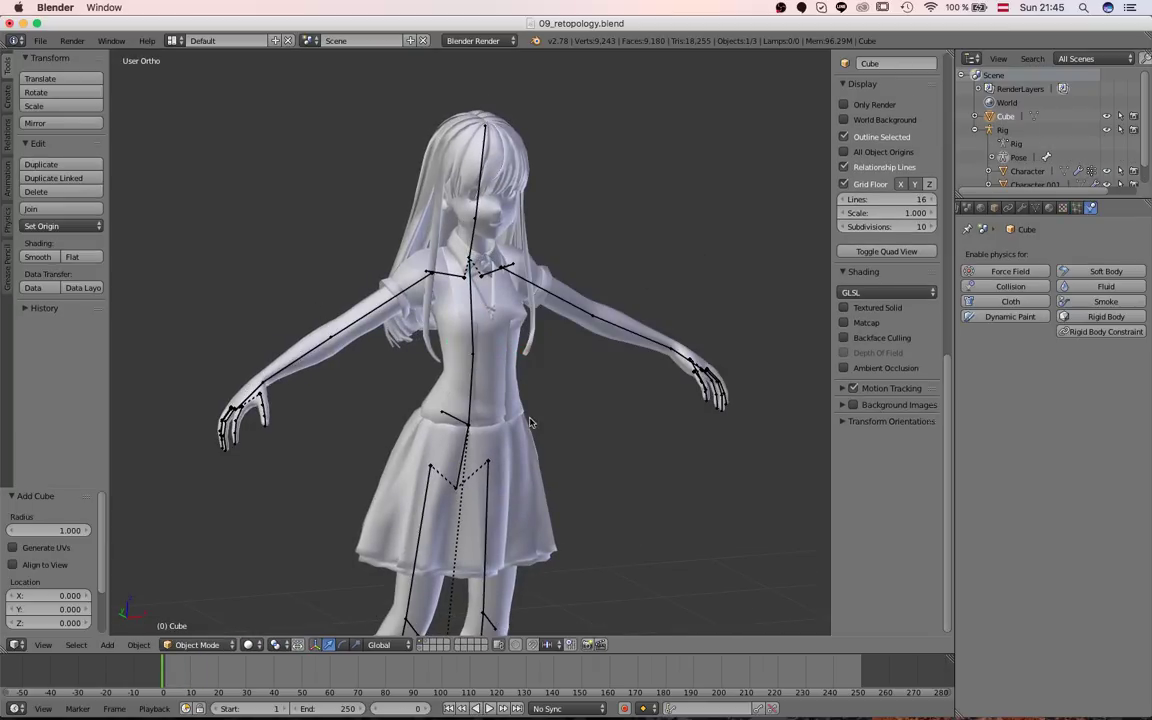
{"action": "key", "text": "g"}
{"action": "key", "text": "z"}
{"action": "left_click", "coordinate": [485, 474]}
{"action": "scroll", "coordinate": [480, 474], "scroll_direction": "down", "scroll_amount": 2}
{"action": "key", "text": "g"}
{"action": "key", "text": "z"}
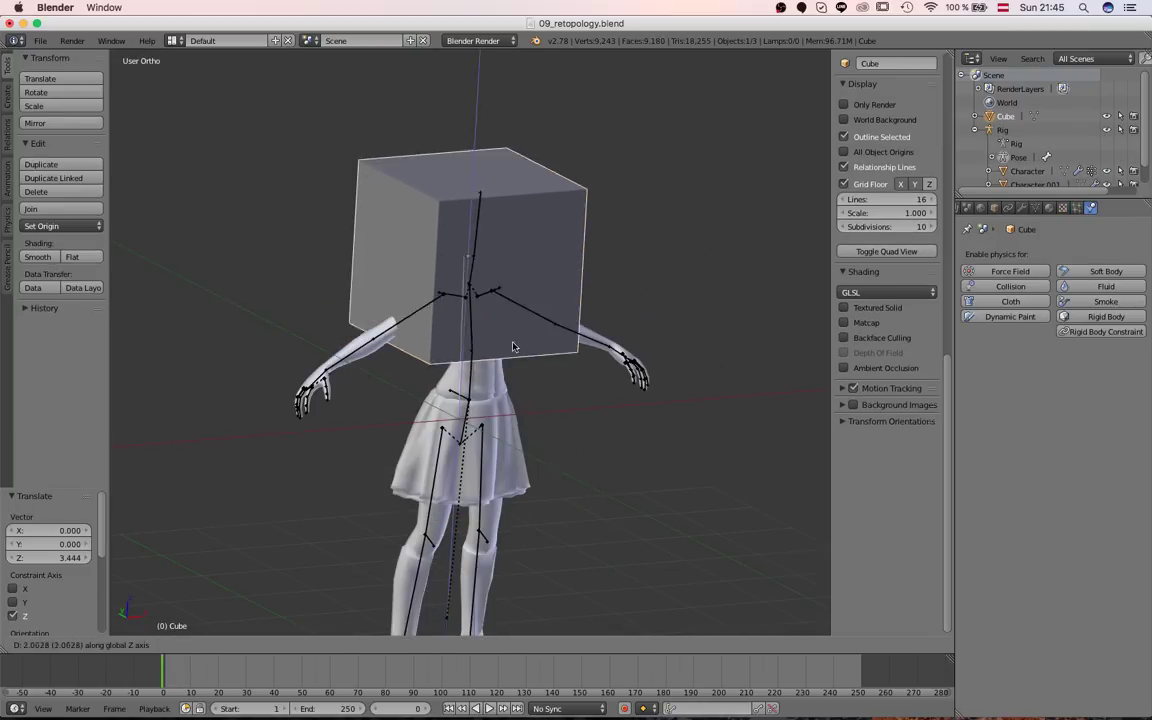
{"action": "left_click", "coordinate": [702, 322]}
Scale the cube down and position it along Y and X directly above the character's left arm.
{"action": "middle_click_drag", "start_coordinate": [702, 324], "coordinate": [686, 340]}
{"action": "key", "text": "s"}
{"action": "left_click", "coordinate": [676, 298]}
{"action": "middle_click_drag", "start_coordinate": [676, 398], "coordinate": [587, 401]}
{"action": "key", "text": "KP_3"}
{"action": "key", "text": "g"}
{"action": "key", "text": "y"}
{"action": "left_click", "coordinate": [512, 393]}
{"action": "key", "text": "KP_1"}
{"action": "key", "text": "g"}
{"action": "key", "text": "x"}
{"action": "left_click", "coordinate": [488, 368]}
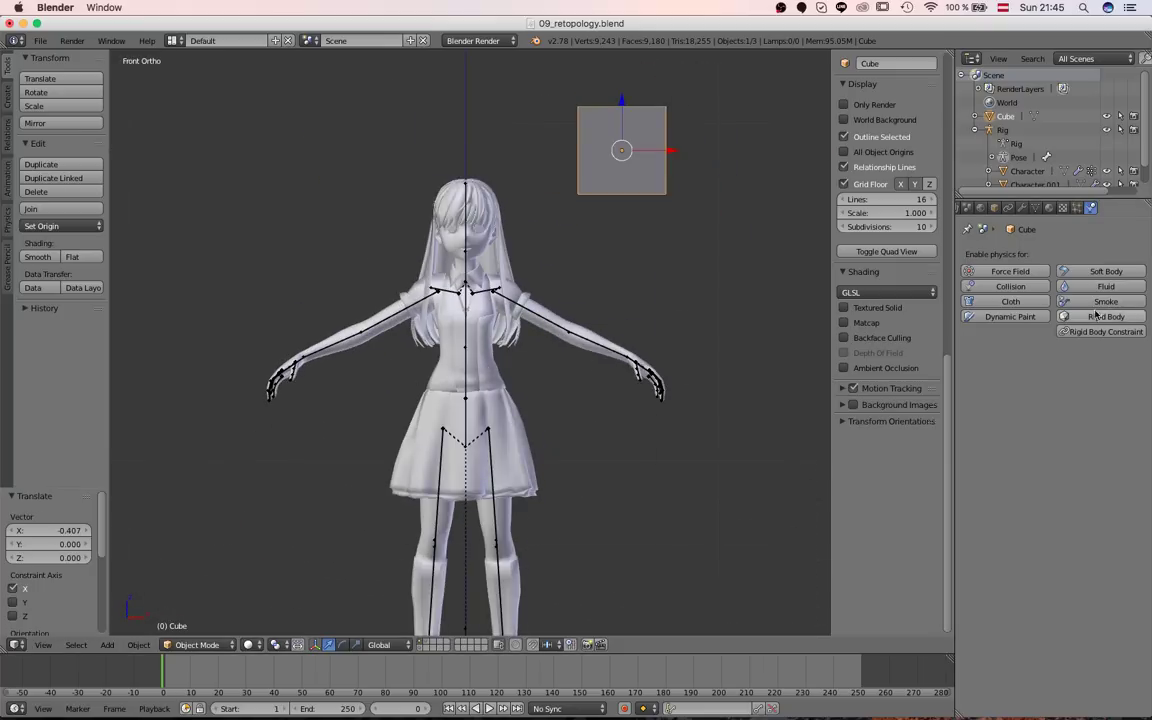
Make the cube an active rigid body and play the simulation to test its collision with the arm.
{"action": "left_click", "coordinate": [1096, 315]}
{"action": "key", "text": "alt+a"}
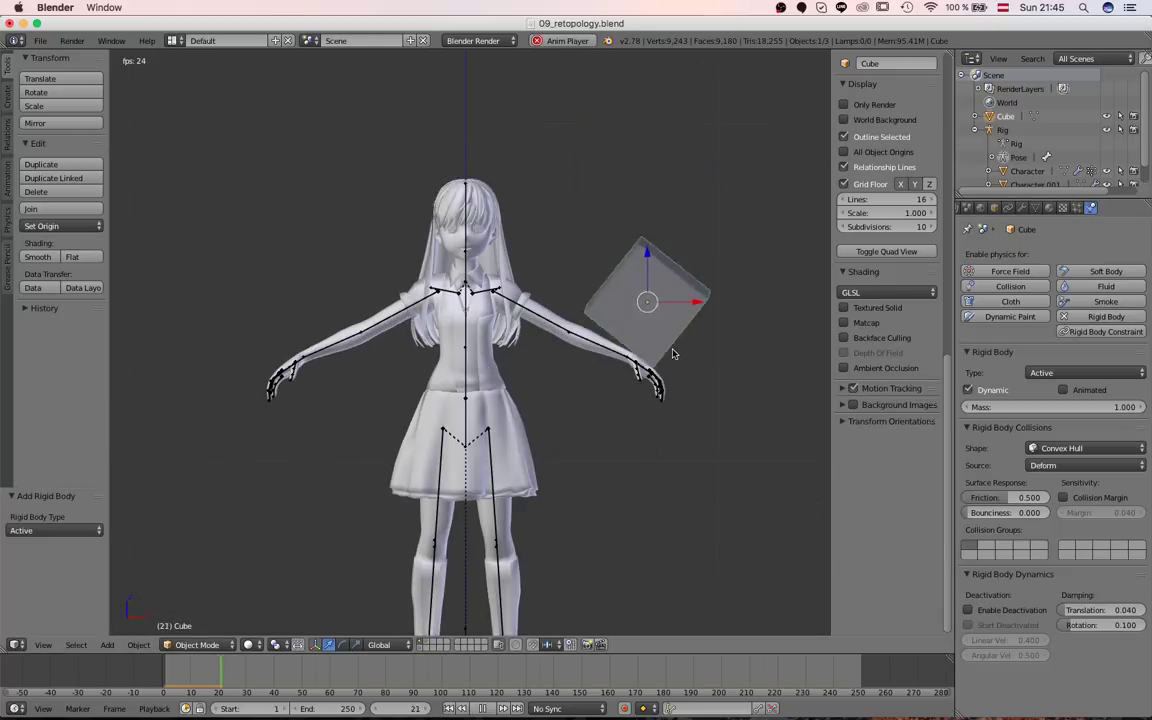
{"action": "middle_click_drag", "start_coordinate": [553, 373], "coordinate": [512, 391]}
{"action": "key", "text": "Escape"}
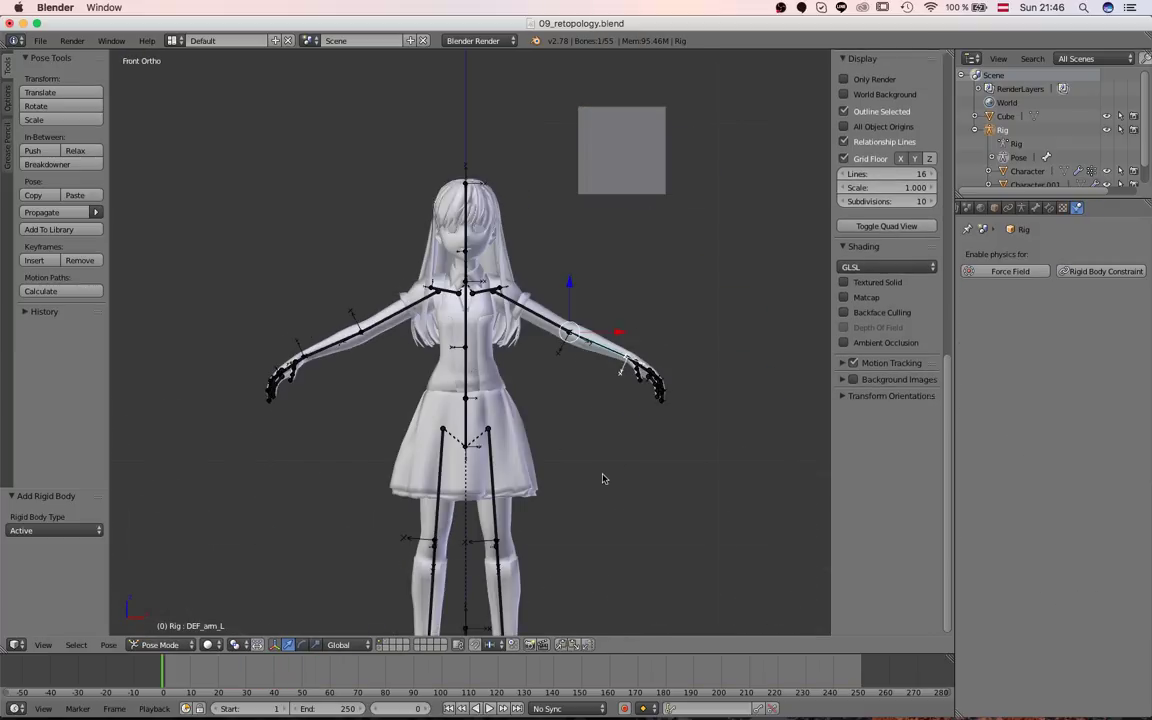
Rotate the DEF_arm_L bone about -65° to raise the forearm and replay the simulation.
{"action": "key", "text": "r"}
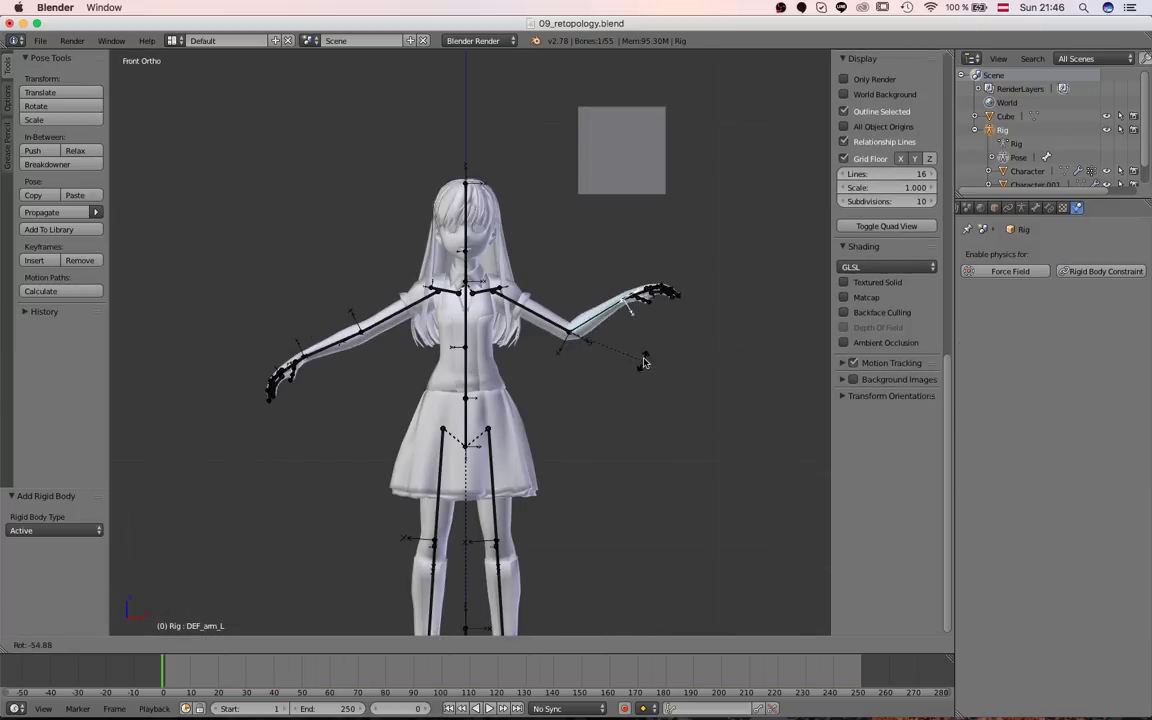
{"action": "left_click", "coordinate": [645, 351]}
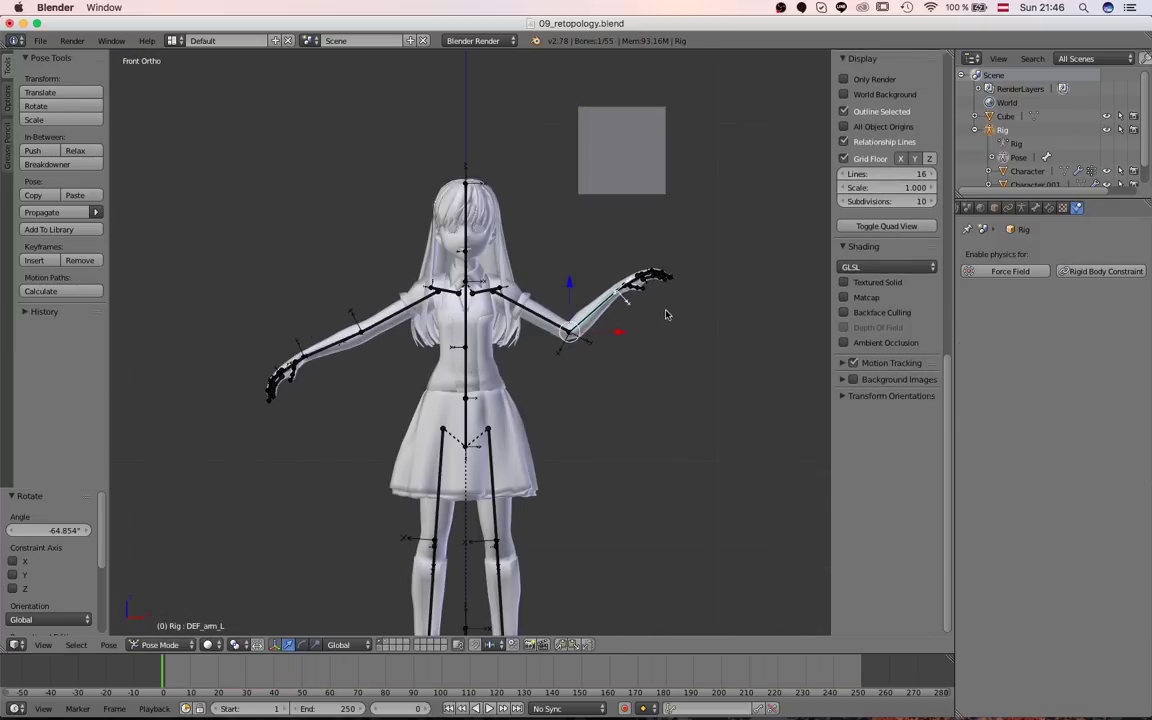
{"action": "key", "text": "alt+a"}
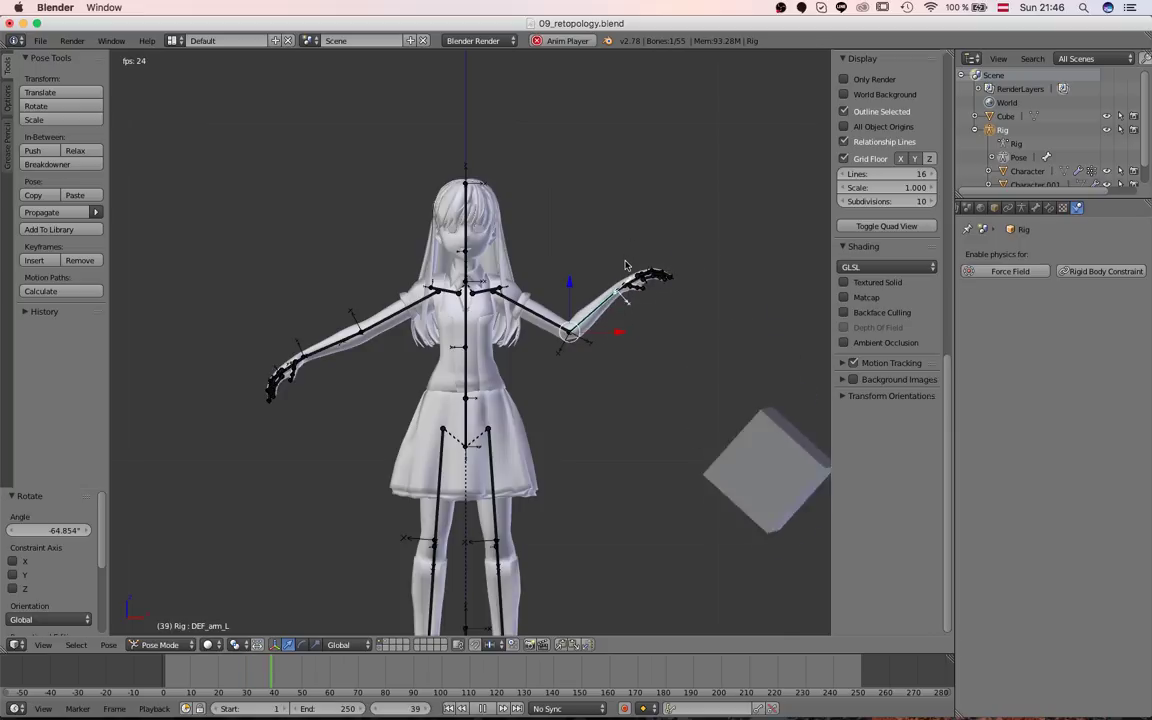
{"action": "key", "text": "Escape"}
Add layer 11 to the visible layers and select the body copy Character.001.
{"action": "key", "text": "alt+shift+1"}
{"action": "middle_click_drag", "start_coordinate": [516, 512], "coordinate": [621, 407]}
{"action": "right_click", "coordinate": [623, 382]}
{"action": "scroll", "coordinate": [677, 388], "scroll_direction": "up", "scroll_amount": 3}
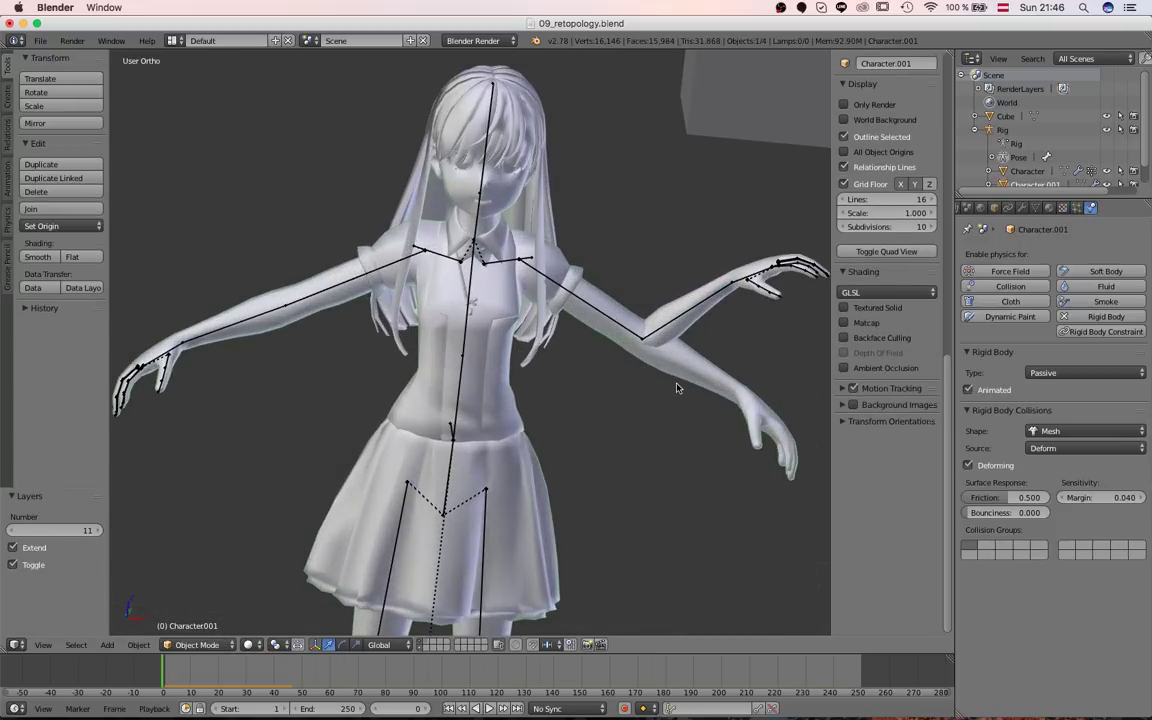
Try rotating the DEF_arm_L bone again with the body copy shown, and briefly play the simulation.
{"action": "right_click", "coordinate": [675, 313]}
{"action": "key", "text": "r"}
{"action": "right_click", "coordinate": [692, 323]}
{"action": "key", "text": "alt+a"}
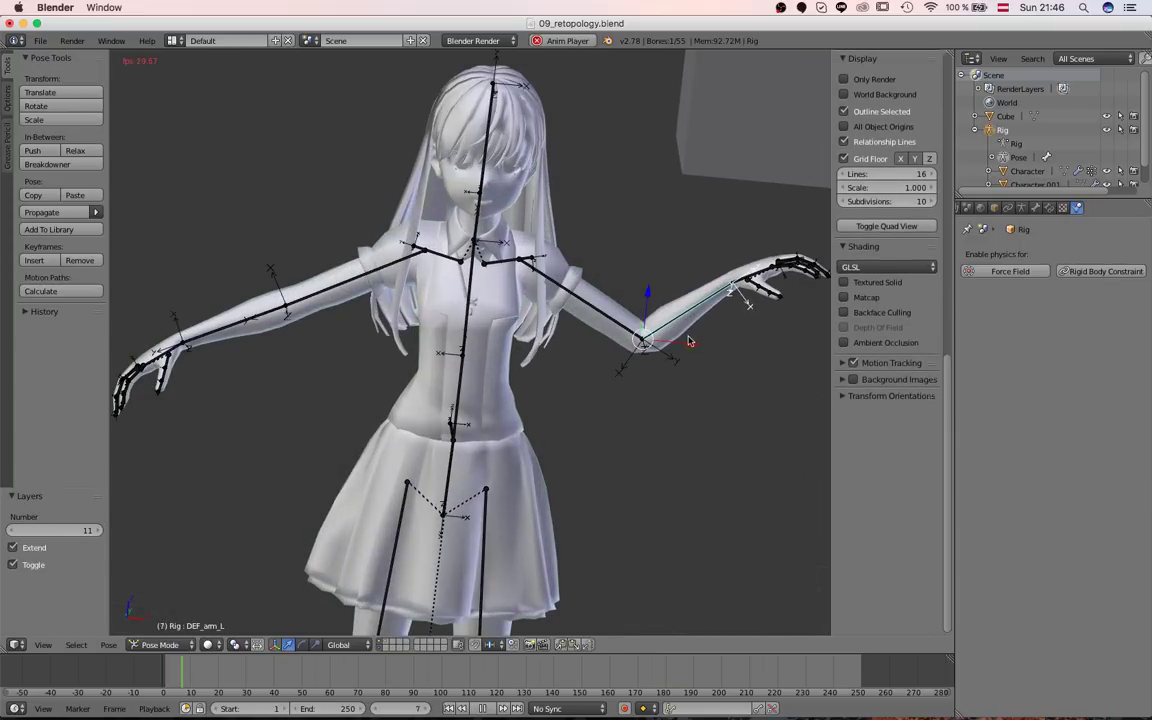
{"action": "key", "text": "Escape"}
Lower the forearm by rotating DEF_arm_L beneath the cube in front view and replay the simulation.
{"action": "key", "text": "KP_1"}
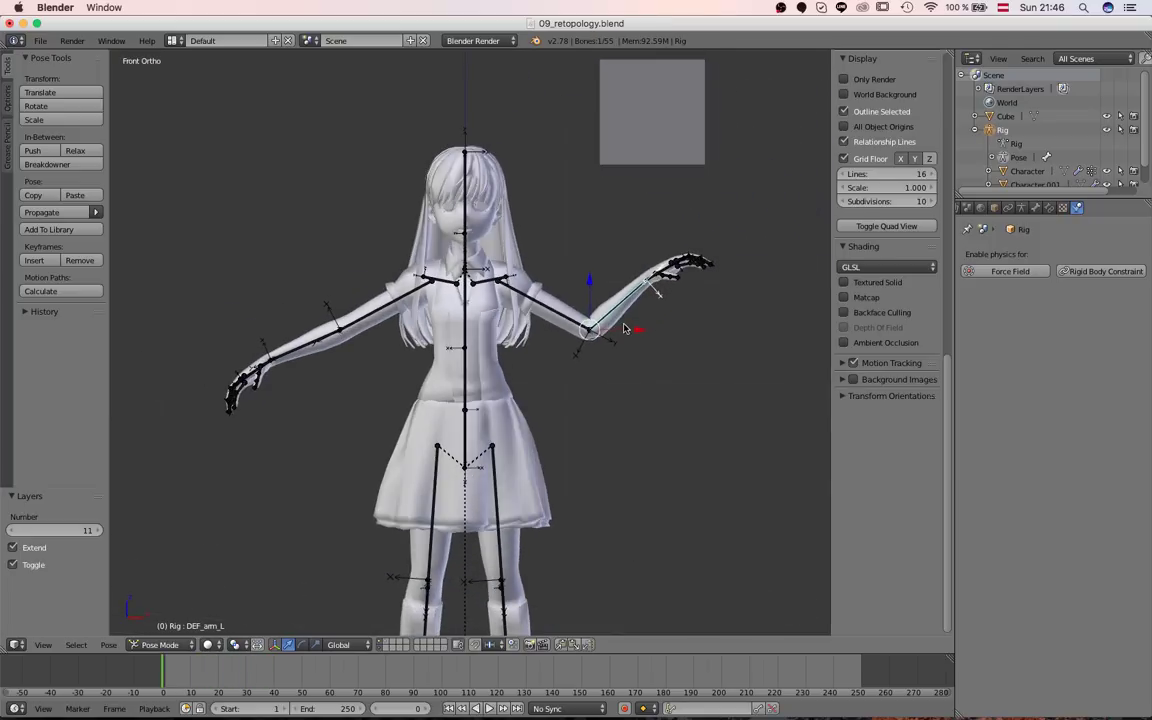
{"action": "middle_click_drag", "start_coordinate": [624, 328], "coordinate": [589, 373], "text": "shift"}
{"action": "key", "text": "r"}
{"action": "left_click", "coordinate": [596, 384]}
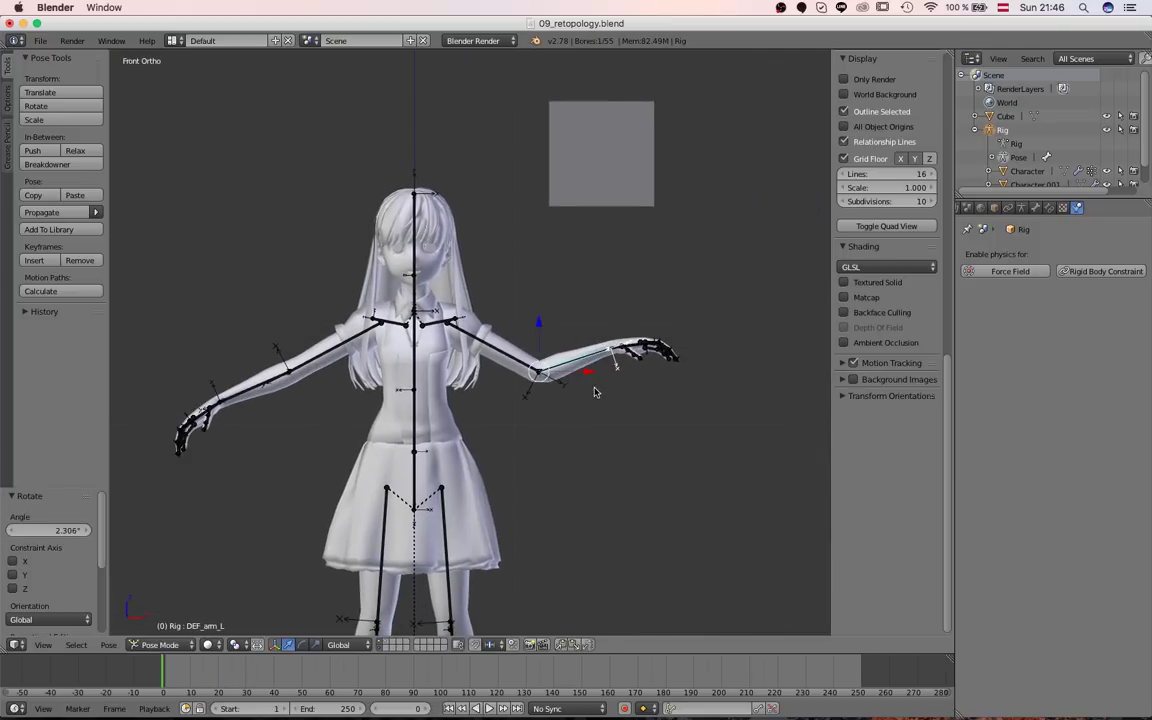
{"action": "key", "text": "alt+a"}
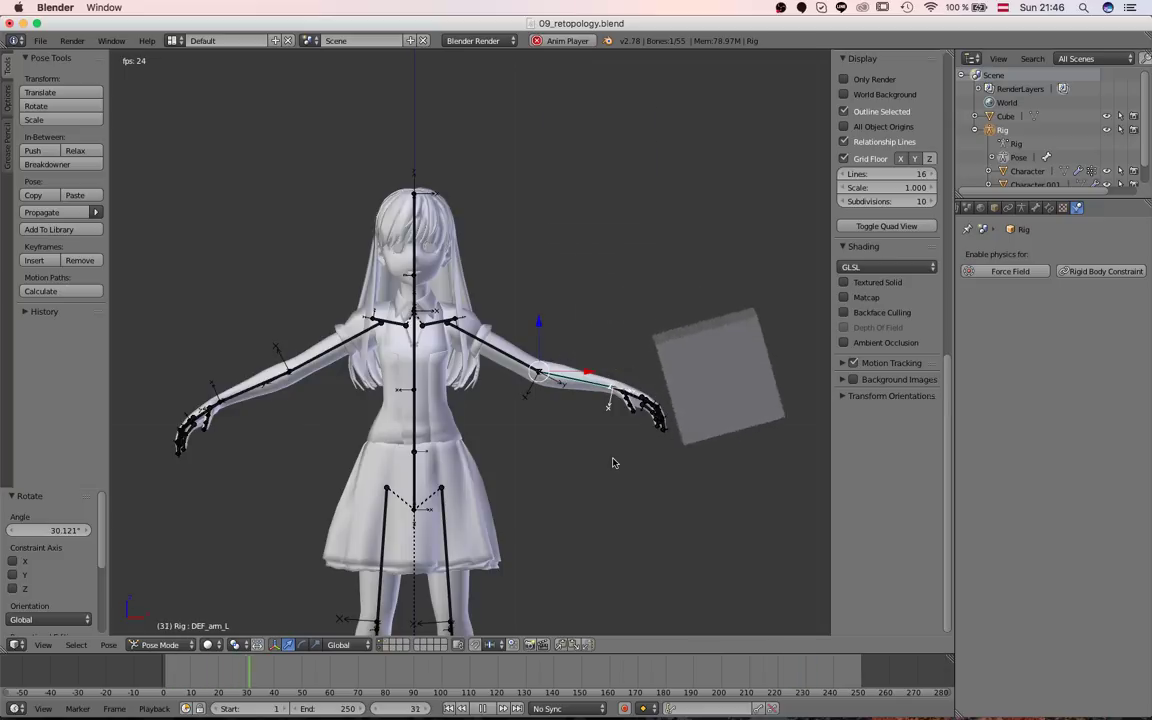
Clear the rotation of the DEF_arm_L bone and delete the test cube.
{"action": "key", "text": "alt+r"}
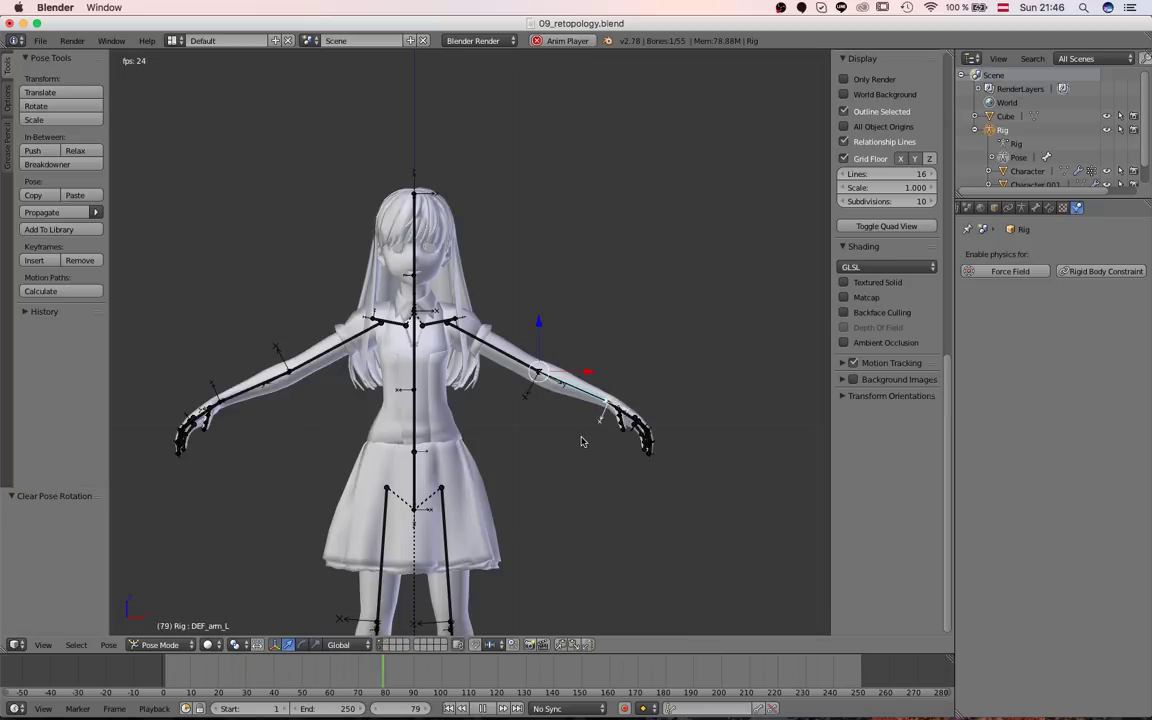
{"action": "key", "text": "shift+Left"}
{"action": "right_click", "coordinate": [738, 357]}
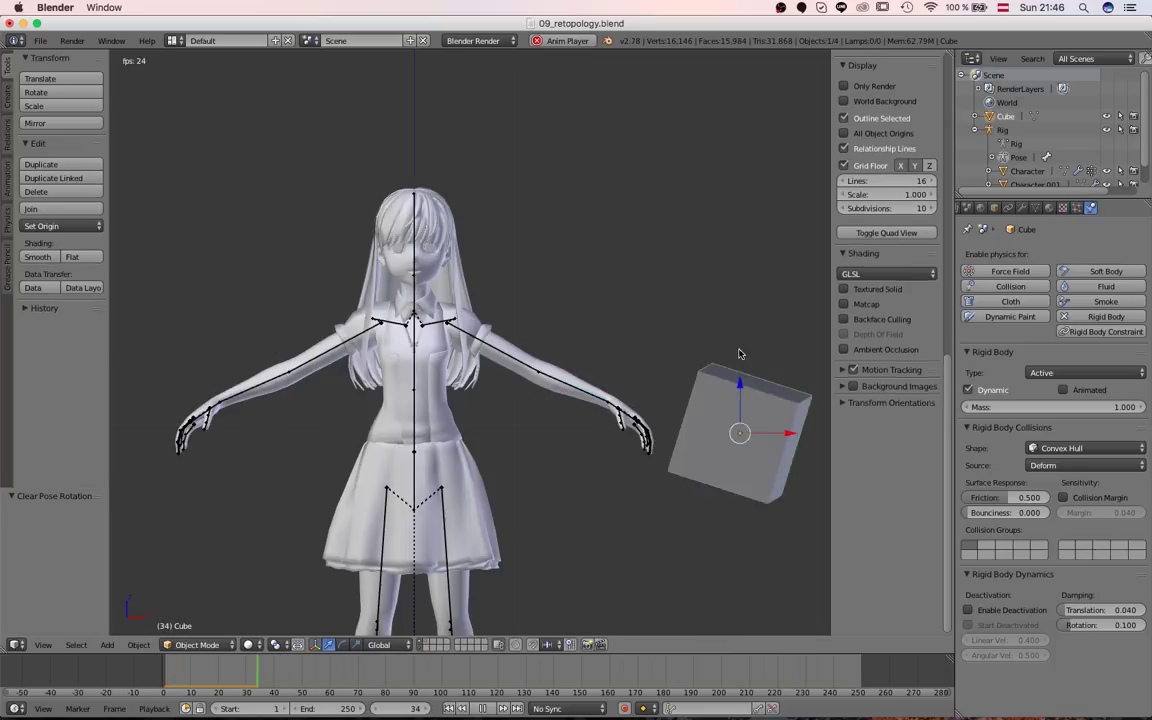
{"action": "key", "text": "x"}
{"action": "left_click", "coordinate": [699, 406]}
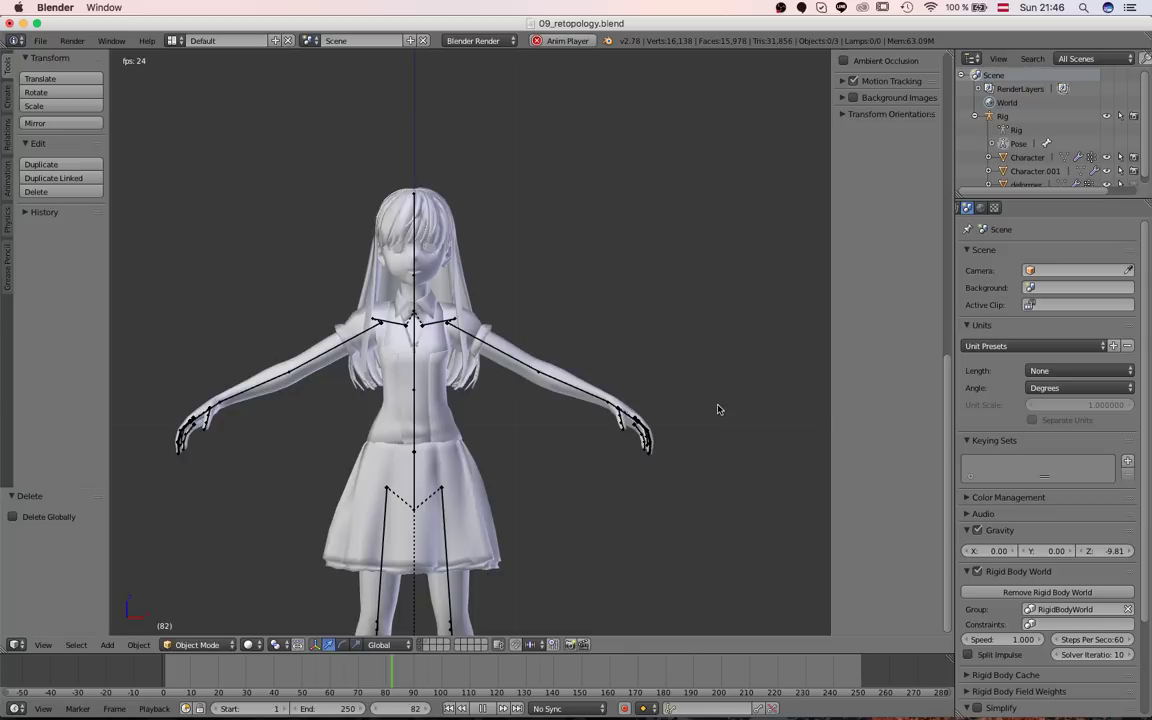
{"action": "key", "text": "Escape"}
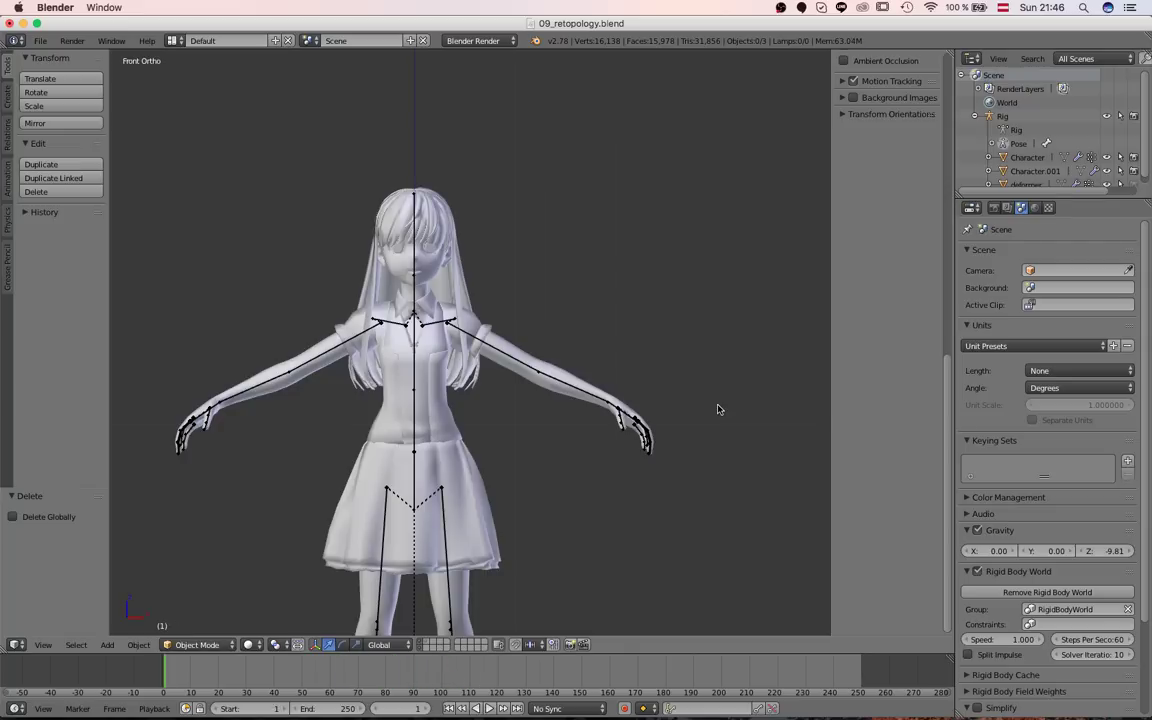
Show only layer 11 and select the hairless body copy.
{"action": "scroll", "coordinate": [562, 388], "scroll_direction": "up", "scroll_amount": 1}
{"action": "key", "text": "alt+1"}
{"action": "right_click", "coordinate": [561, 387]}
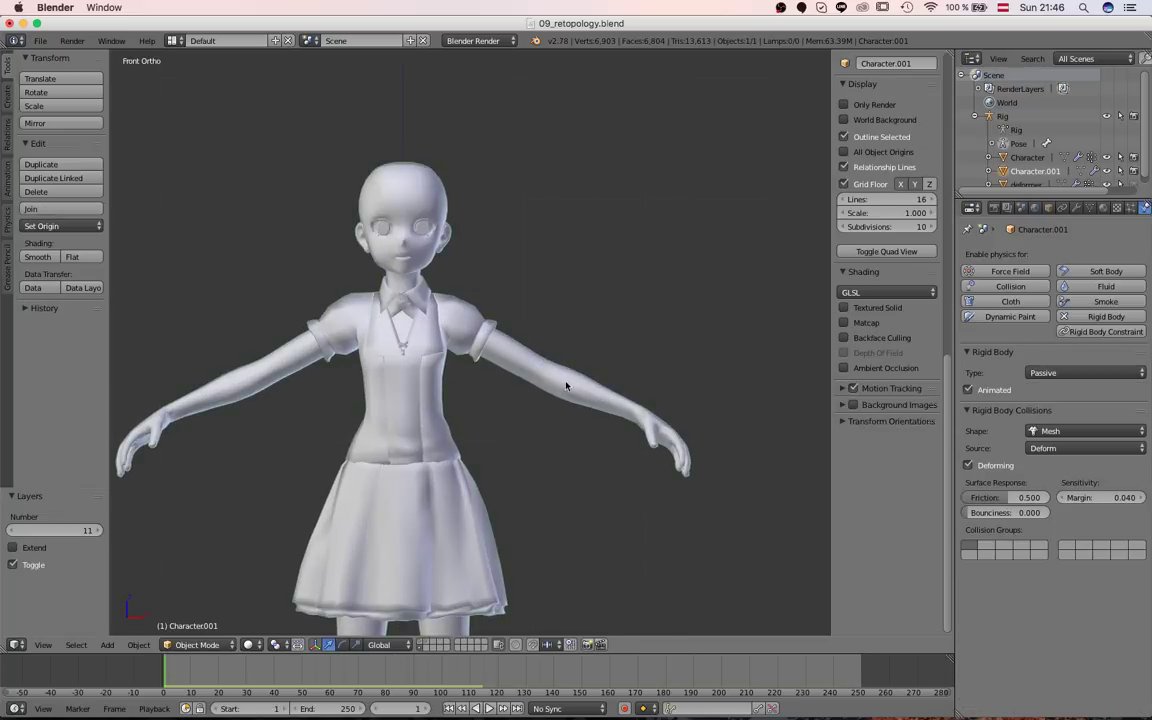
Rename the object Character.001 as Collider.
{"action": "middle_click_drag", "start_coordinate": [1126, 170], "coordinate": [1050, 160]}
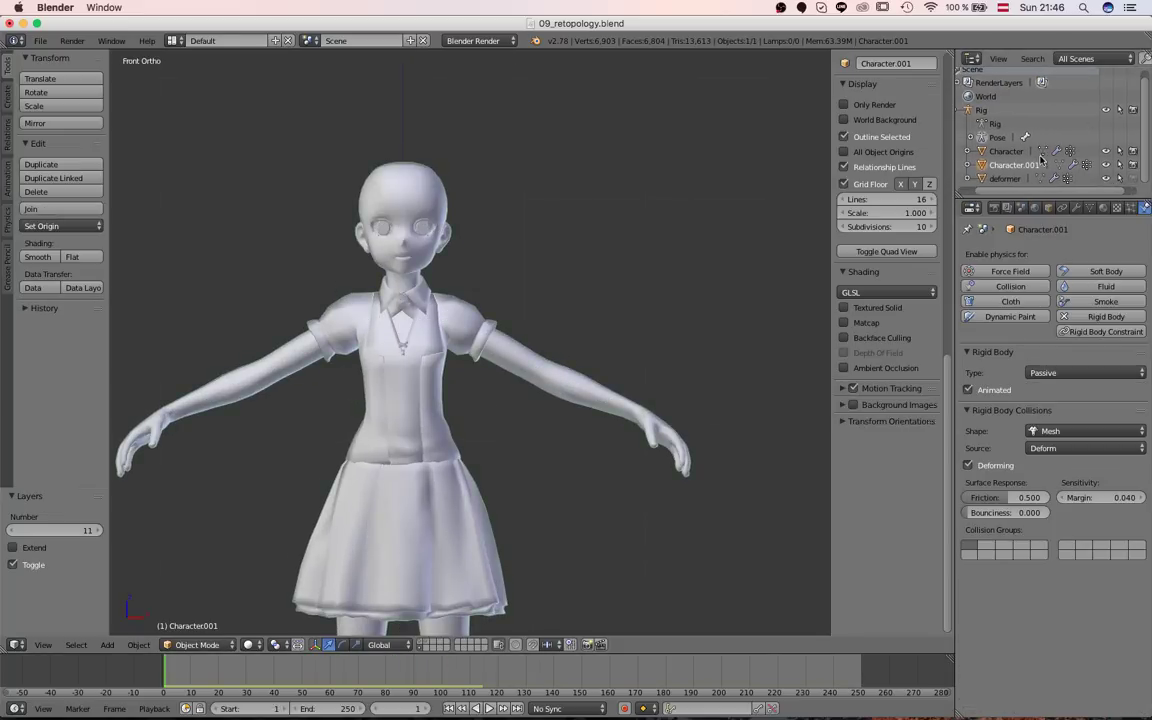
{"action": "left_click", "coordinate": [1048, 208]}
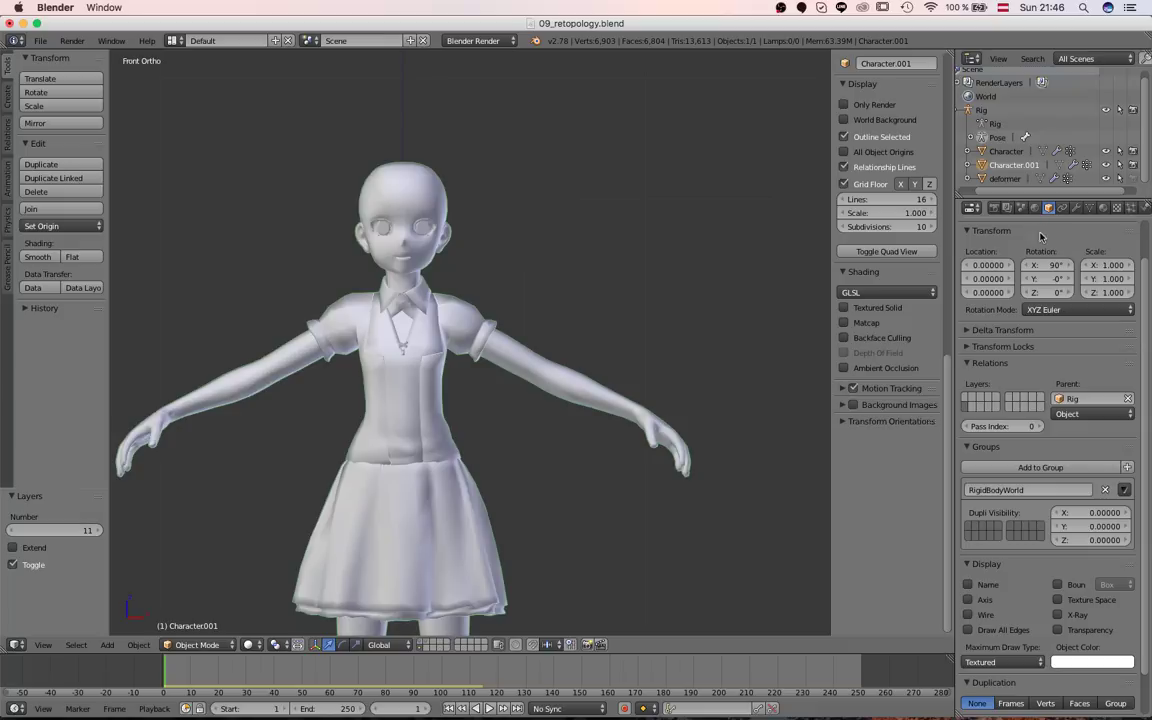
{"action": "left_click", "coordinate": [1089, 208]}
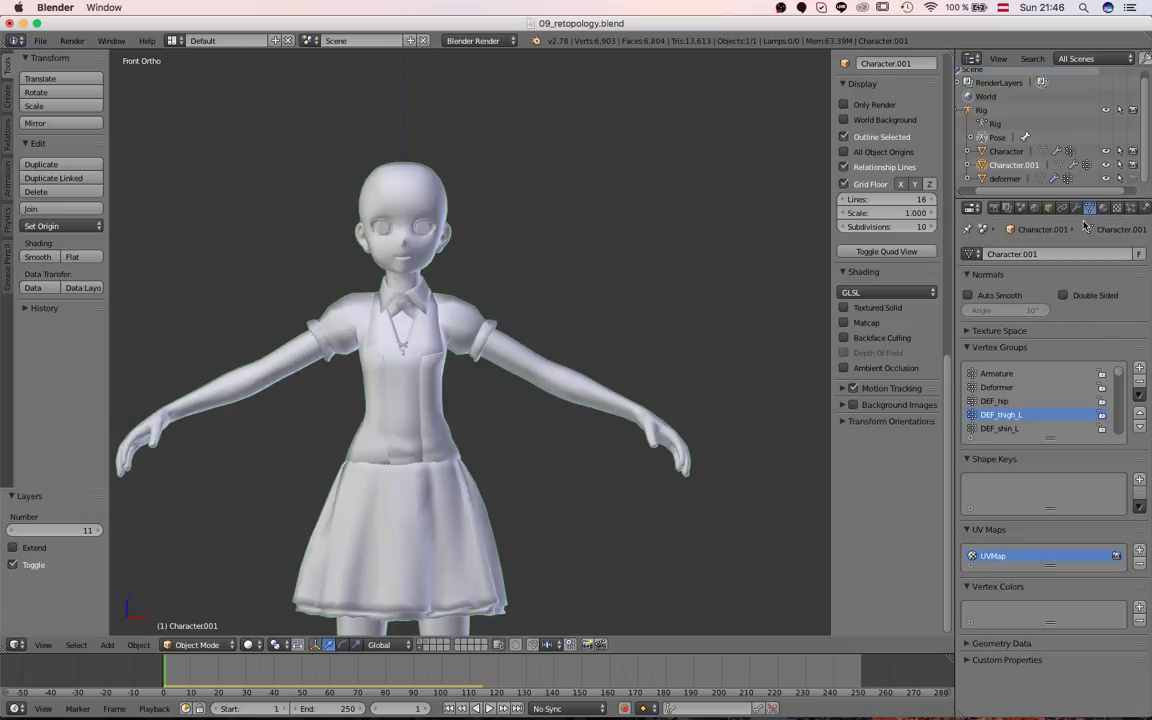
{"action": "left_click", "coordinate": [1047, 208]}
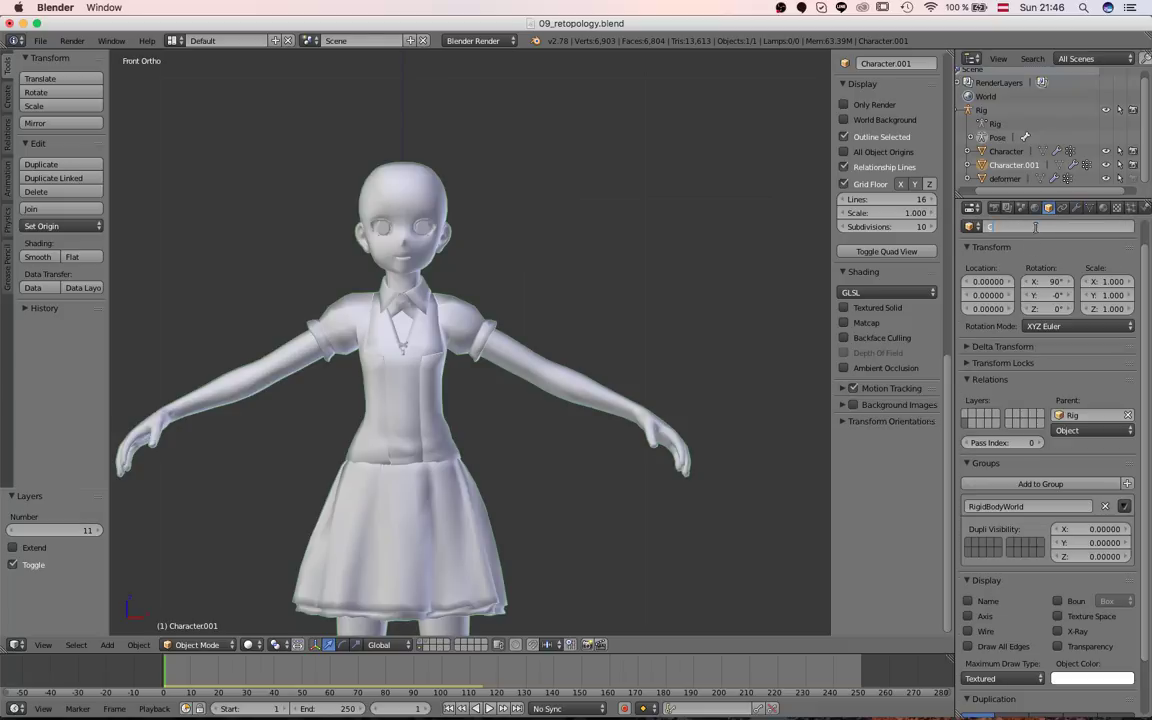
{"action": "type", "text": "er"}
{"action": "key", "text": "Return"}
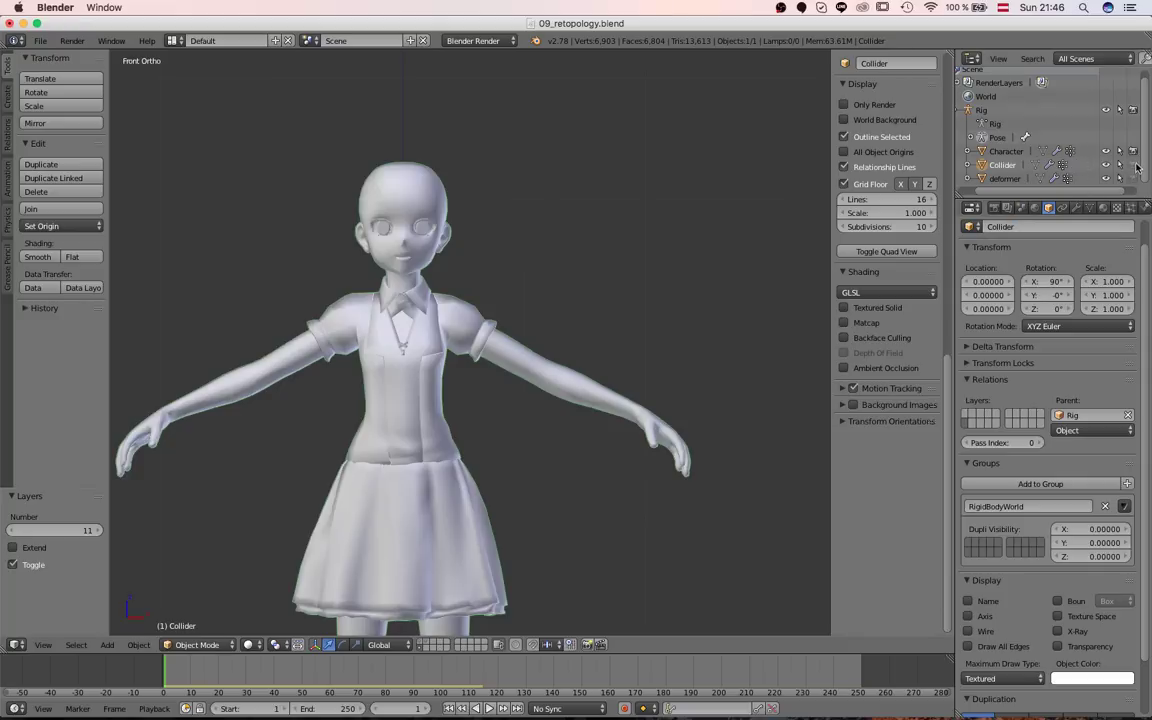
Show only layer 2 and select the deformer cage to check its display settings.
{"action": "middle_click_drag", "start_coordinate": [1136, 169], "coordinate": [1132, 151]}
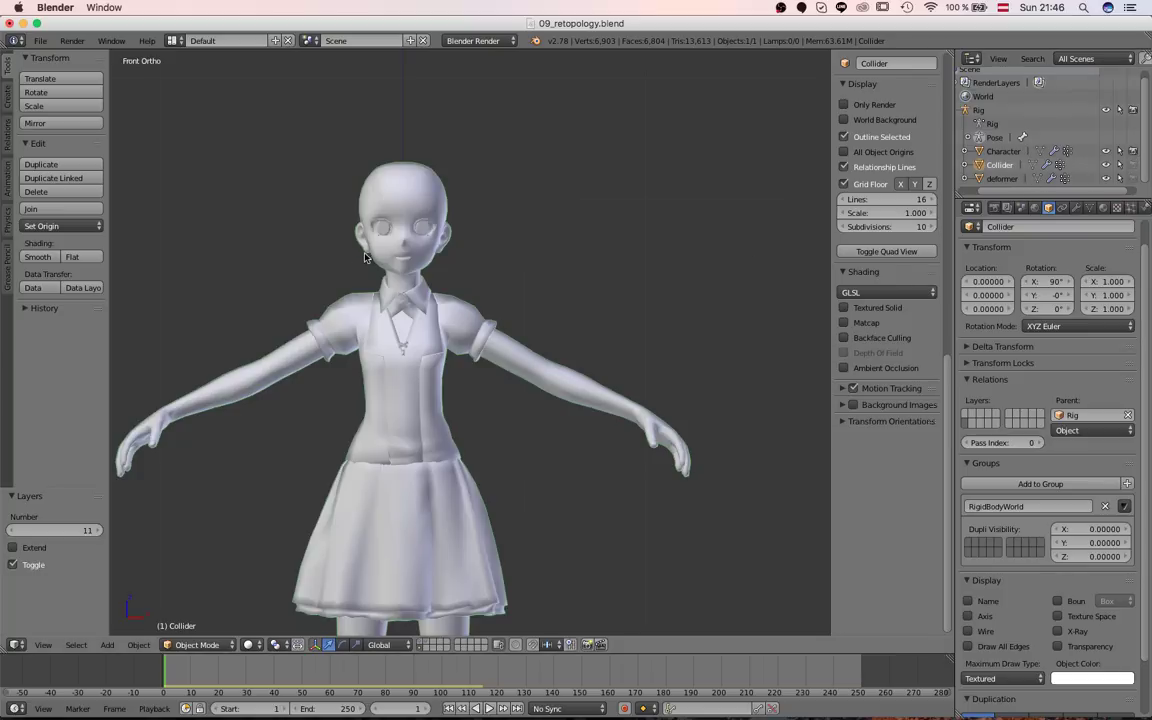
{"action": "key", "text": "2"}
{"action": "right_click", "coordinate": [444, 303]}
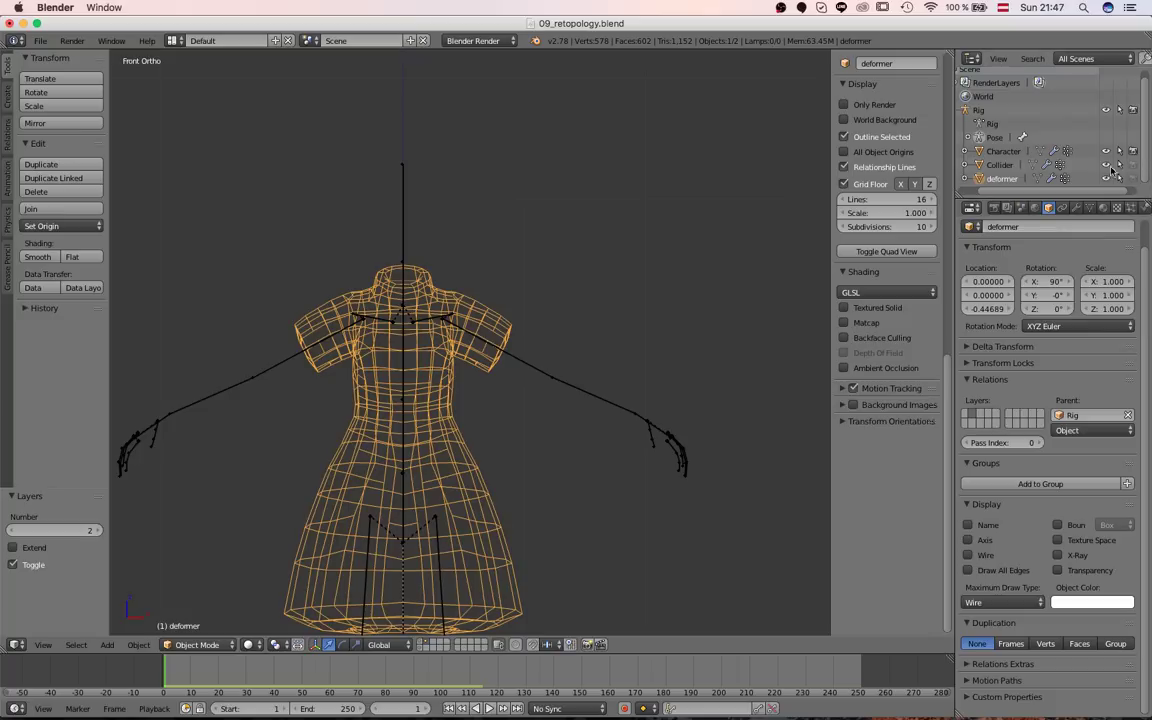
Select the Collider on layer 11, set its maximum draw type to Wire and deselect it.
{"action": "left_click", "coordinate": [1000, 165]}
{"action": "scroll", "coordinate": [427, 337], "scroll_direction": "up", "scroll_amount": 2}
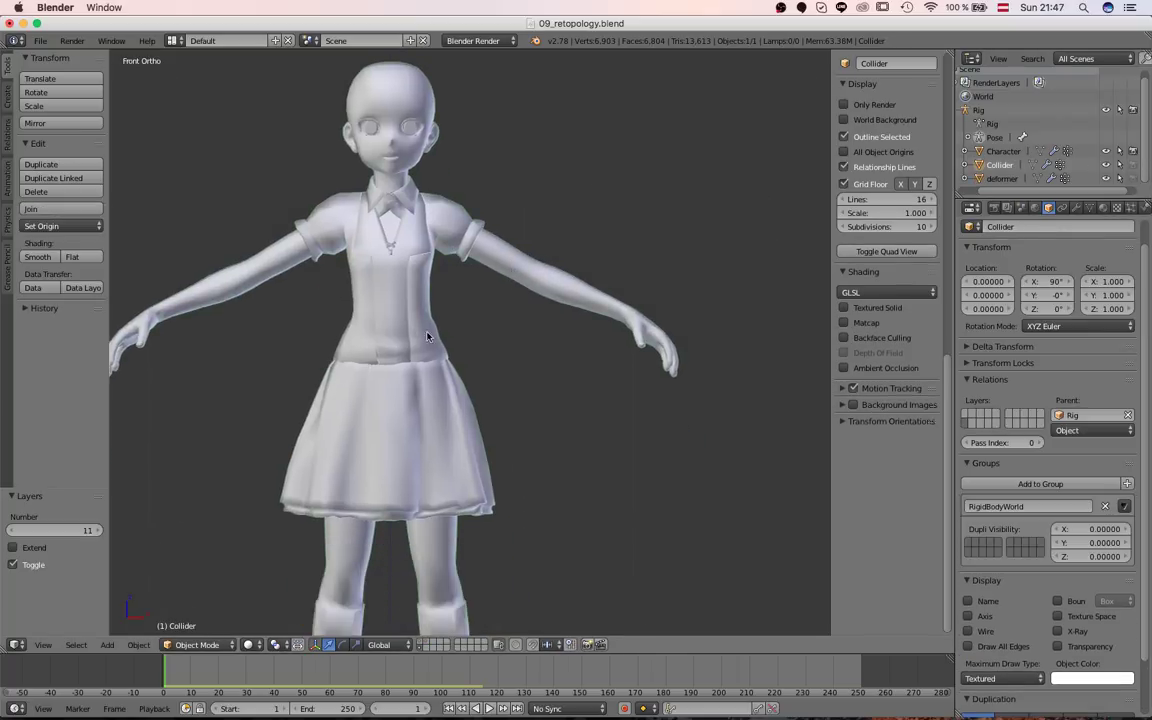
{"action": "middle_click_drag", "start_coordinate": [427, 337], "coordinate": [464, 411]}
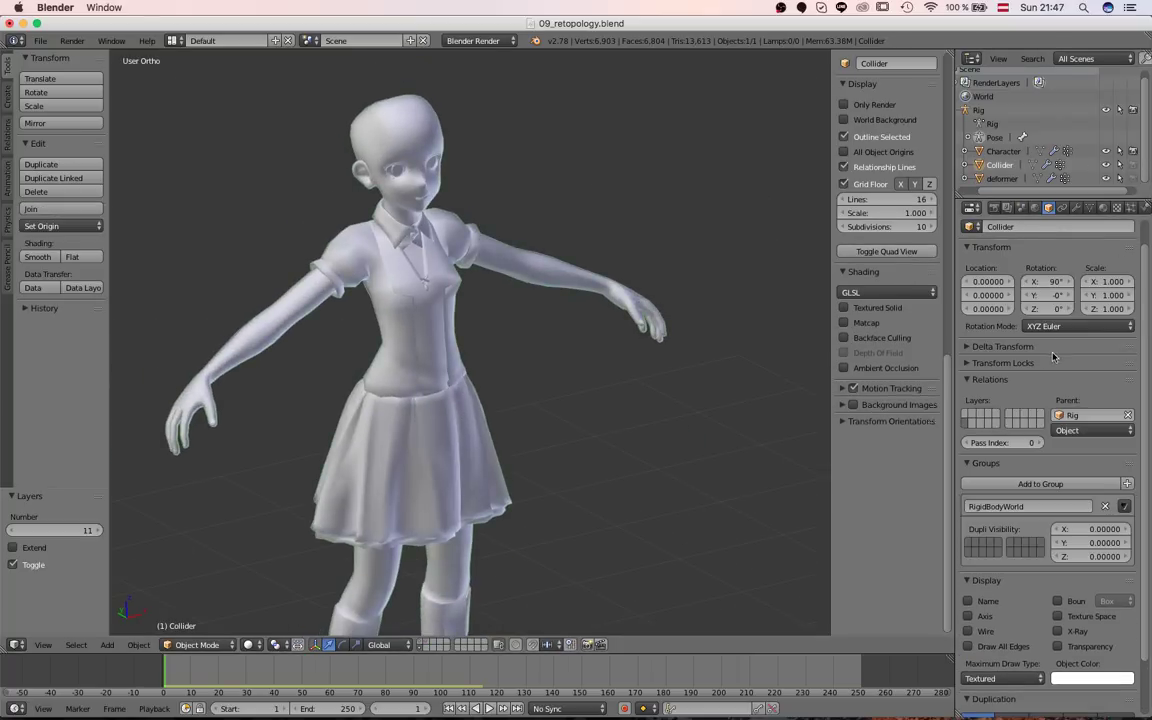
{"action": "left_click", "coordinate": [1003, 678]}
{"action": "left_click", "coordinate": [985, 645]}
{"action": "key", "text": "a"}
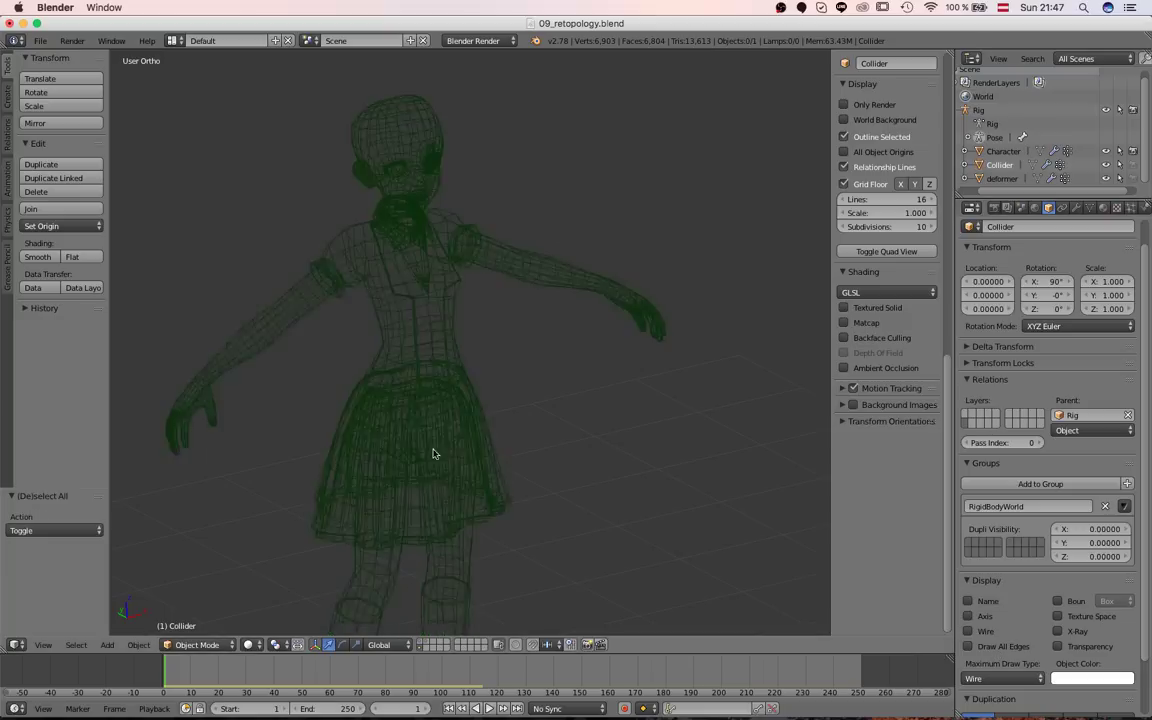
Show layers 1 and 11 together, select the Collider and examine its wireframe over the character.
{"action": "key", "text": "1"}
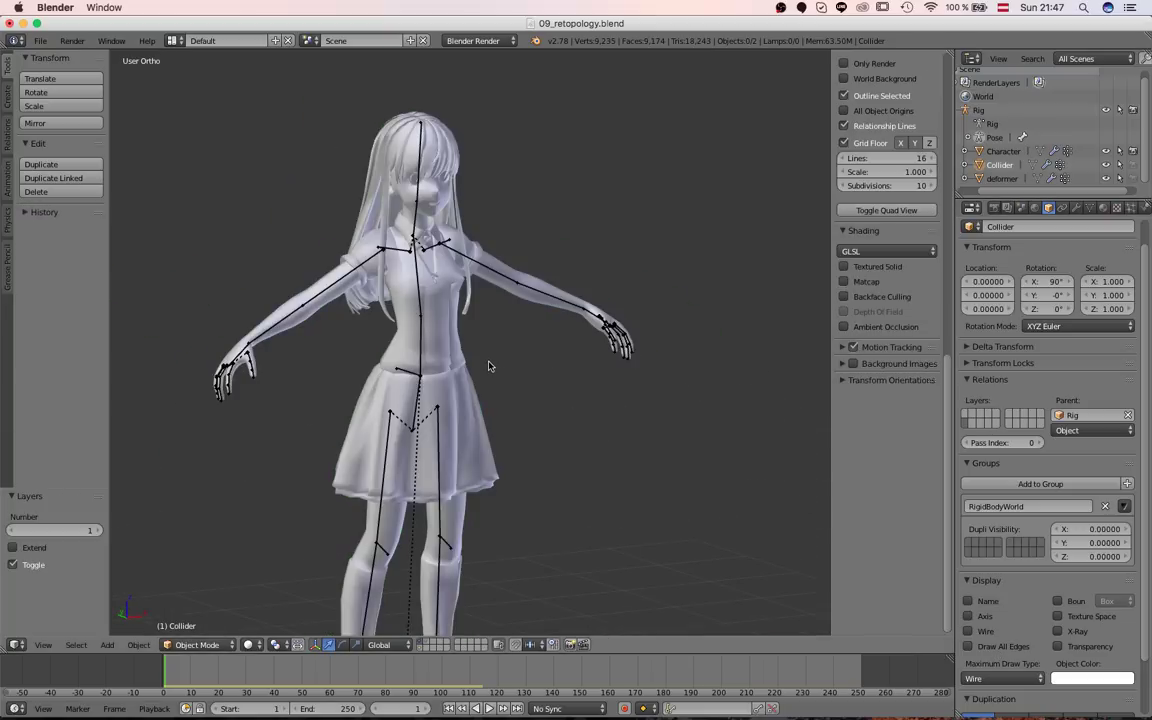
{"action": "key", "text": "shift+alt+1"}
{"action": "scroll", "coordinate": [489, 366], "scroll_direction": "up", "scroll_amount": 3}
{"action": "key", "text": "a"}
{"action": "right_click", "coordinate": [410, 268]}
{"action": "right_click", "coordinate": [410, 268]}
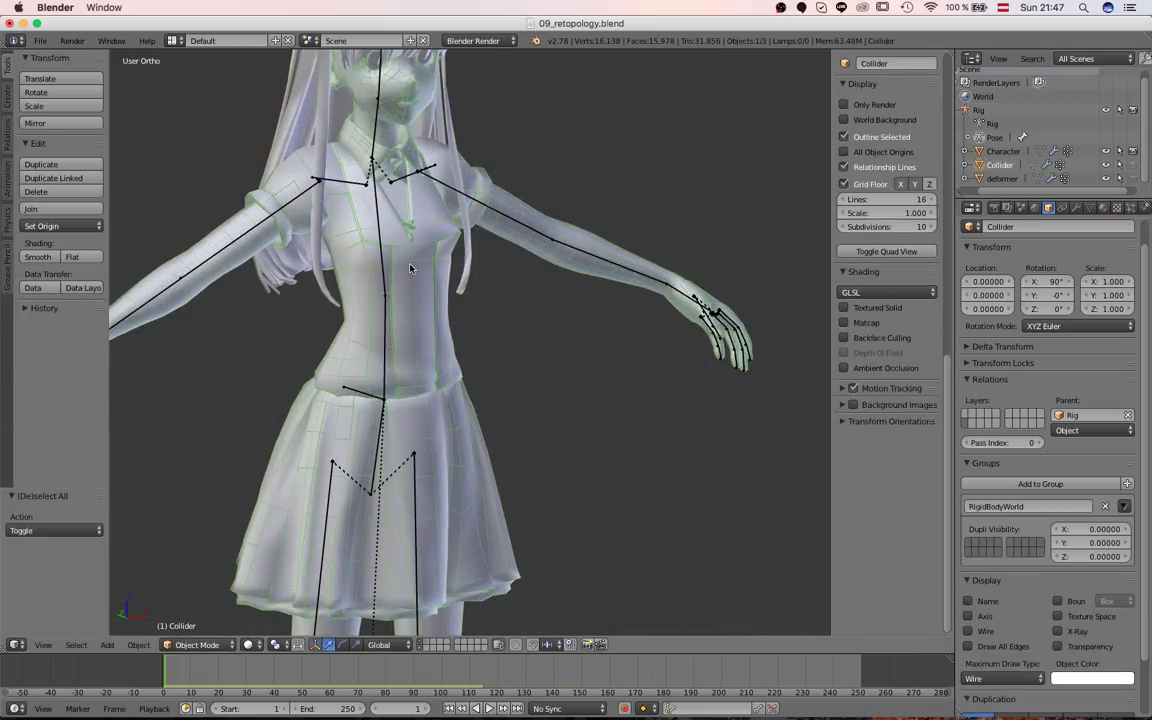
{"action": "scroll", "coordinate": [520, 330], "scroll_direction": "down", "scroll_amount": 6}
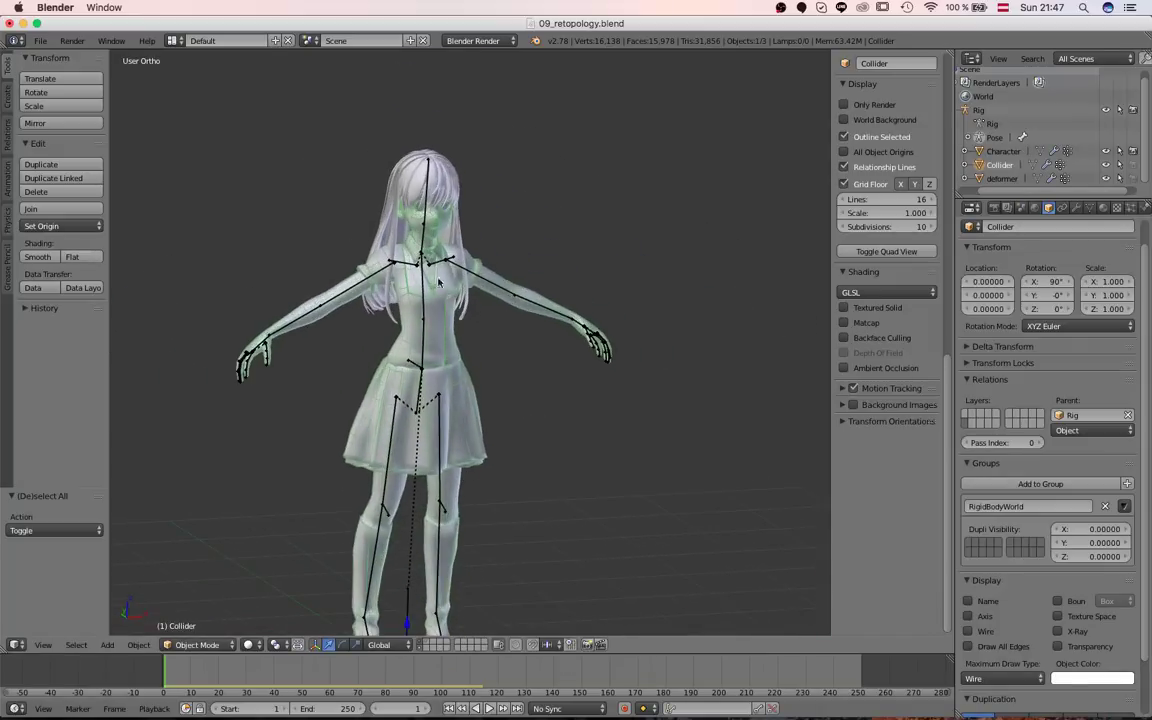
{"action": "scroll", "coordinate": [438, 282], "scroll_direction": "up", "scroll_amount": 2}
{"action": "scroll", "coordinate": [445, 318], "scroll_direction": "down", "scroll_amount": 2}
{"action": "middle_click_drag", "start_coordinate": [445, 318], "coordinate": [427, 309]}
Compare the Collider on layer 11 with the character on layer 1 and review the Collider's modifier stack.
{"action": "key", "text": "alt+1"}
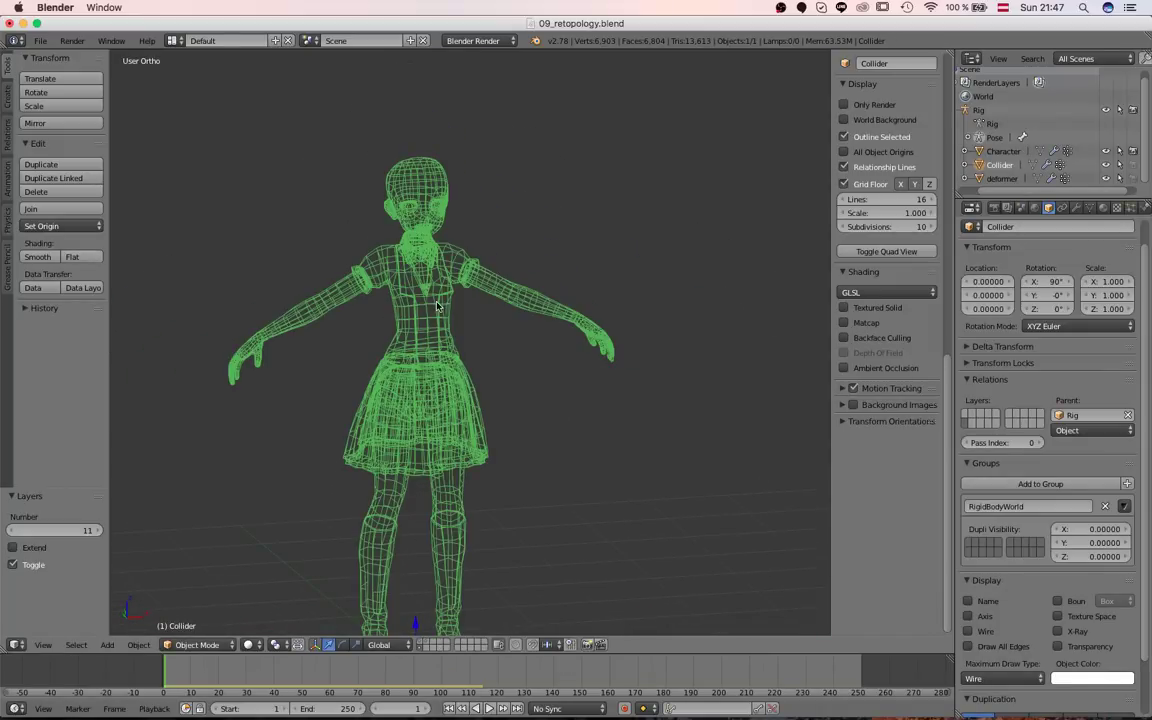
{"action": "scroll", "coordinate": [437, 306], "scroll_direction": "up", "scroll_amount": 3}
{"action": "key", "text": "1"}
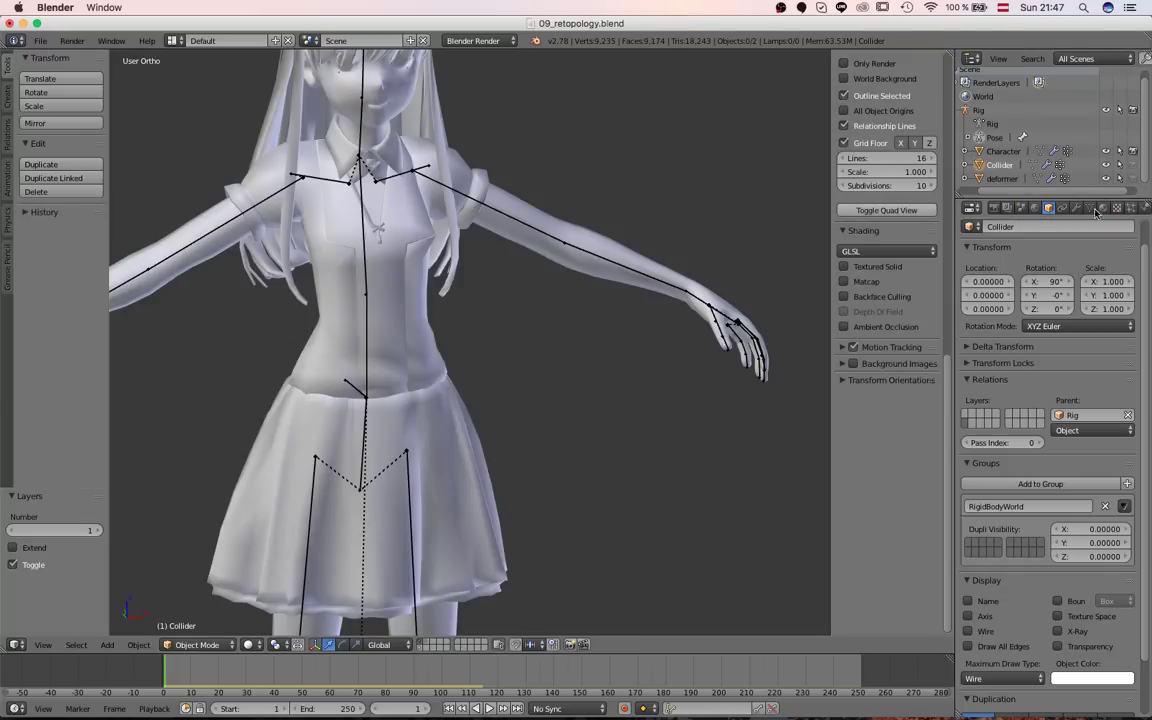
{"action": "left_click", "coordinate": [1076, 208]}
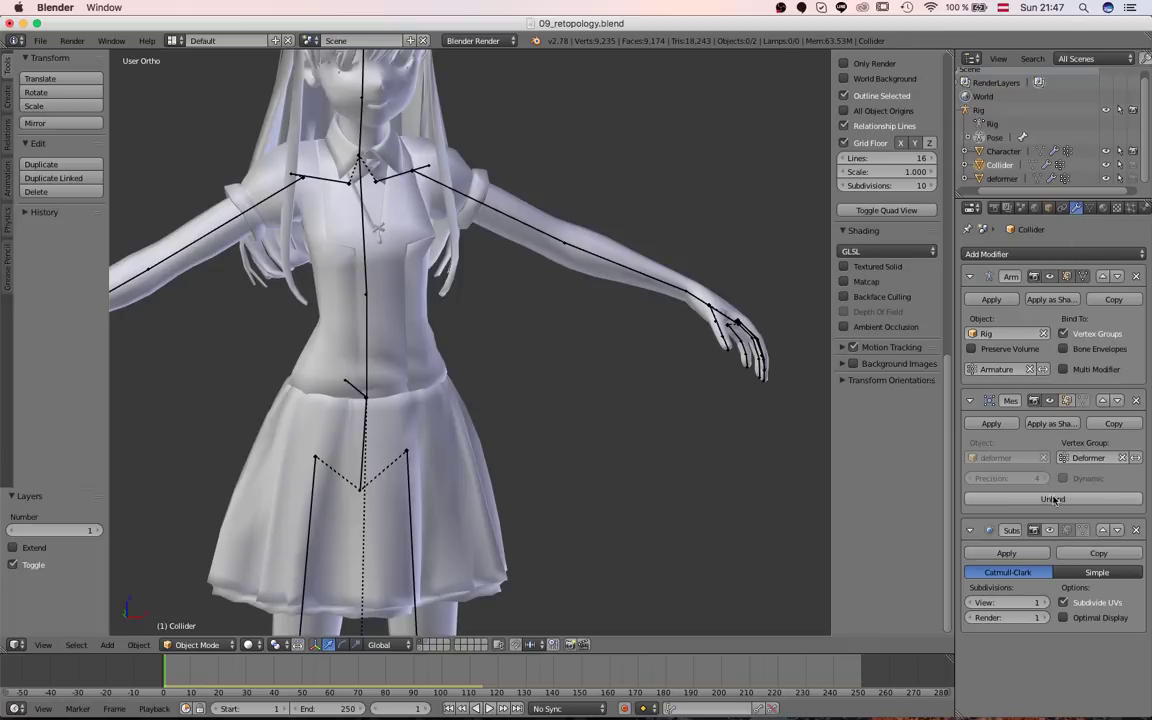
{"action": "key", "text": "alt+1"}
{"action": "right_click", "coordinate": [408, 301]}
{"action": "key", "text": "z"}
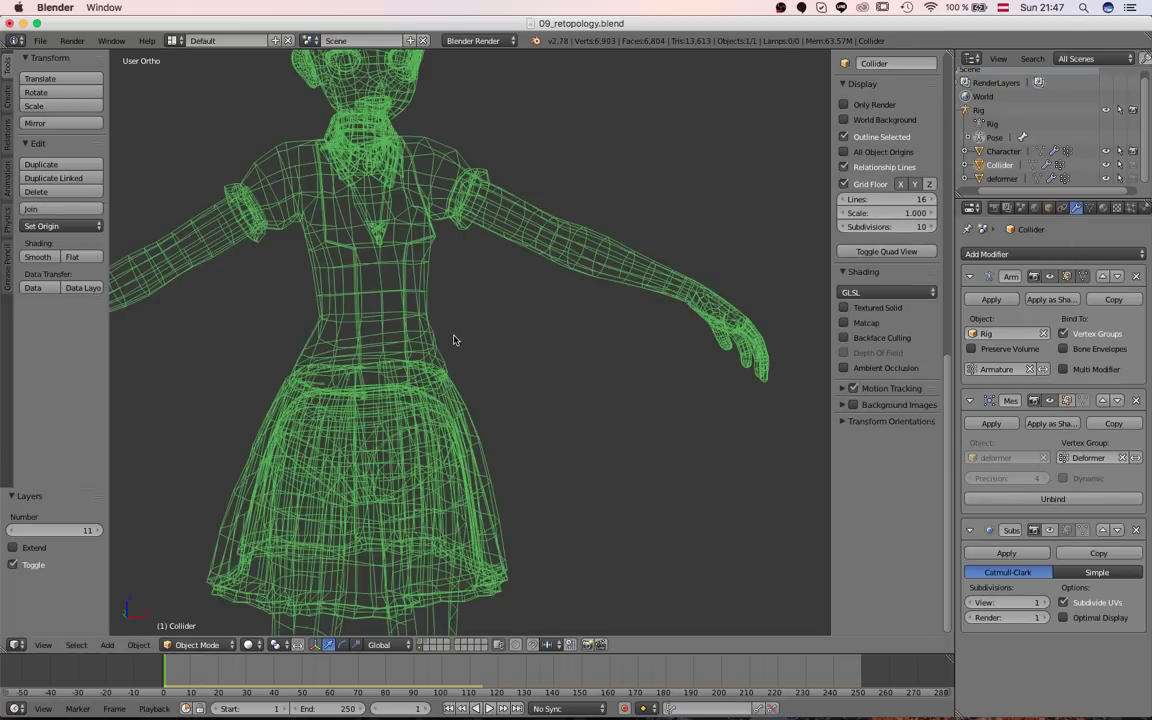
{"action": "scroll", "coordinate": [640, 416], "scroll_direction": "down", "scroll_amount": 2}
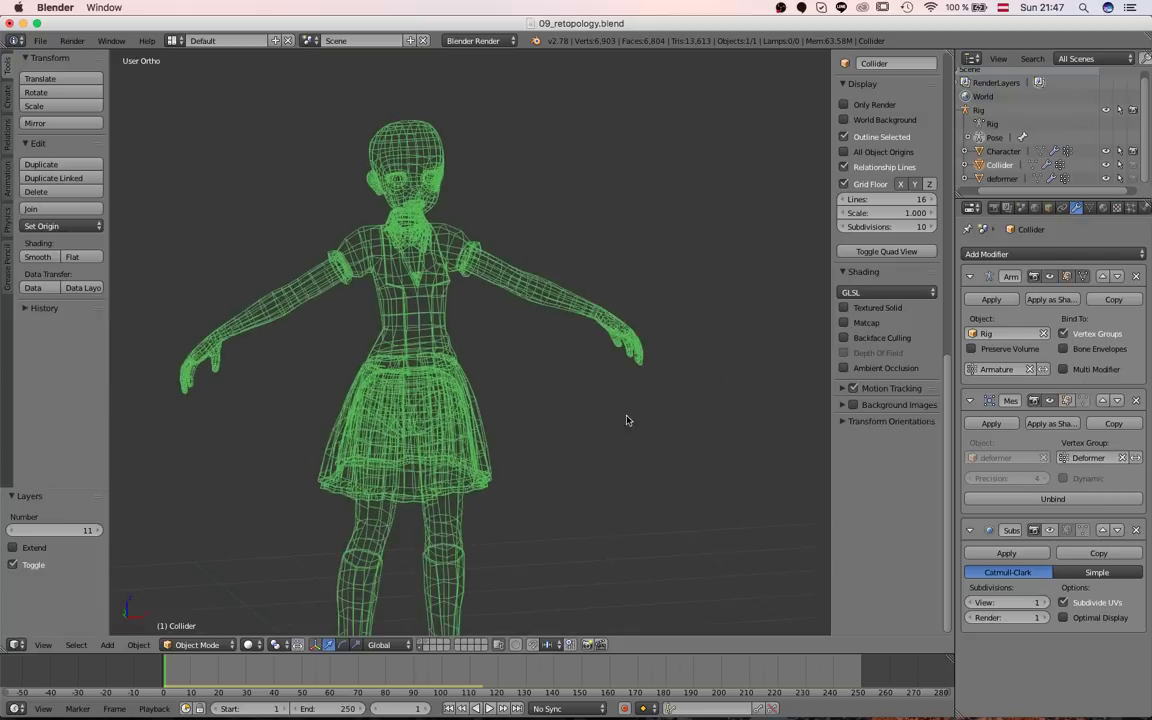
{"action": "scroll", "coordinate": [625, 419], "scroll_direction": "up", "scroll_amount": 1}
{"action": "key", "text": "1"}
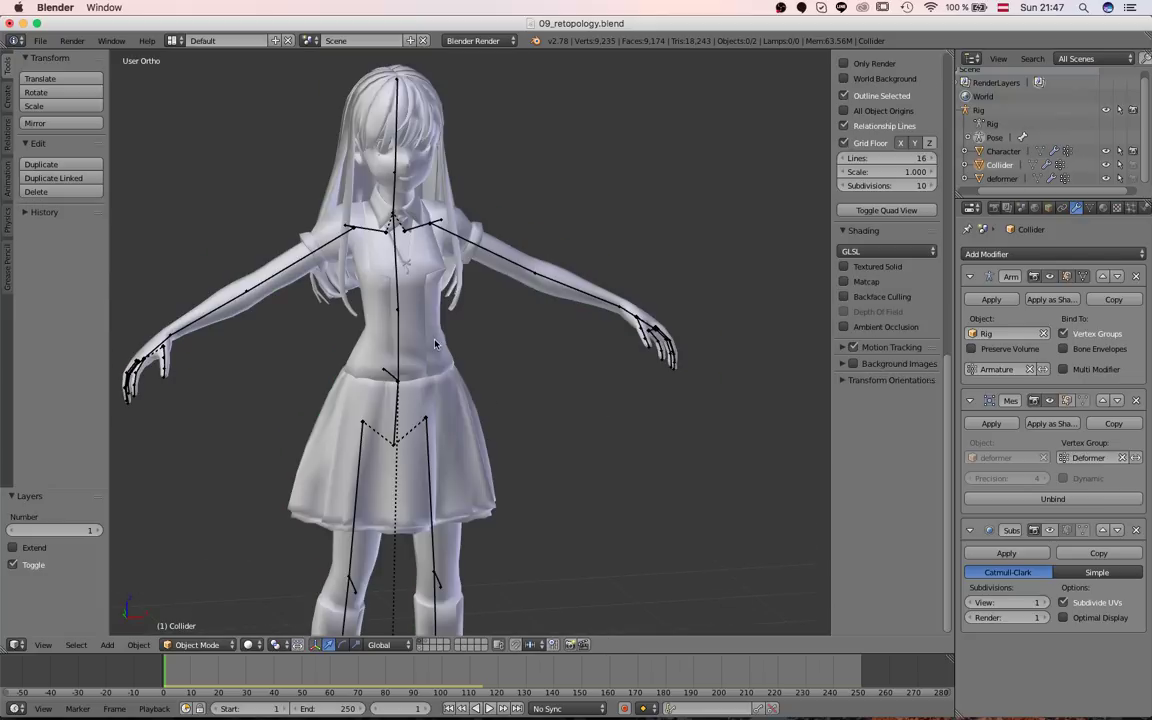
Examine the character's long hair from the front and the left side with nothing selected.
{"action": "key", "text": "KP_1"}
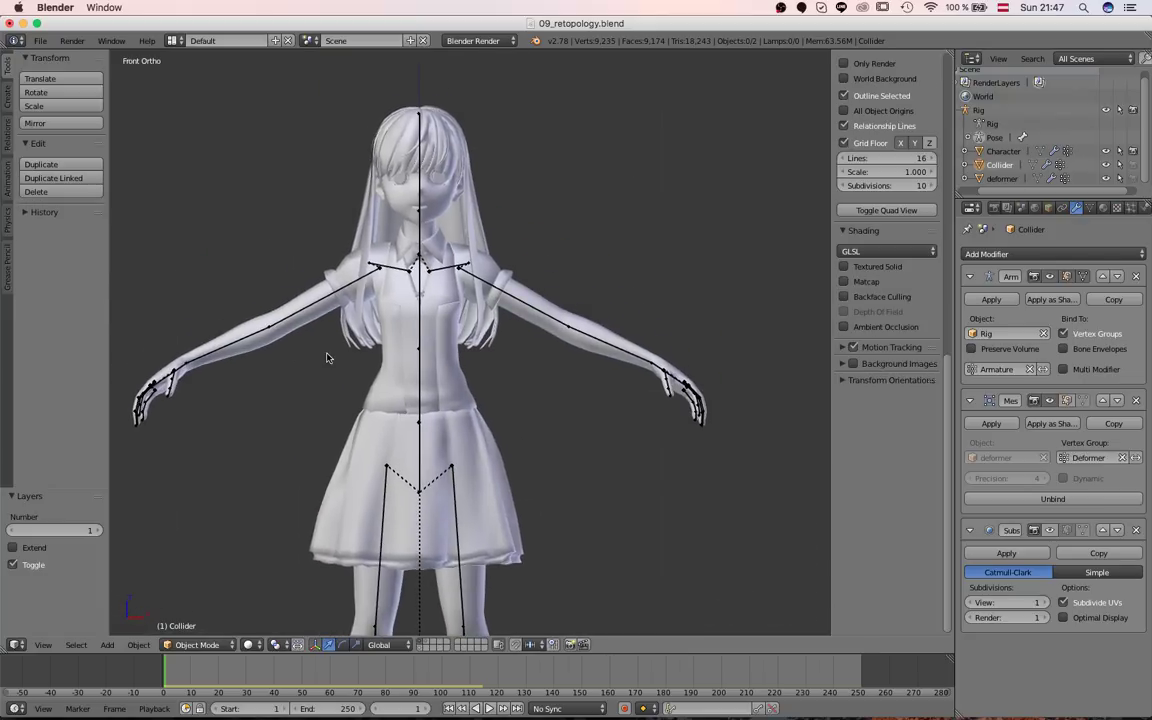
{"action": "right_click", "coordinate": [399, 228]}
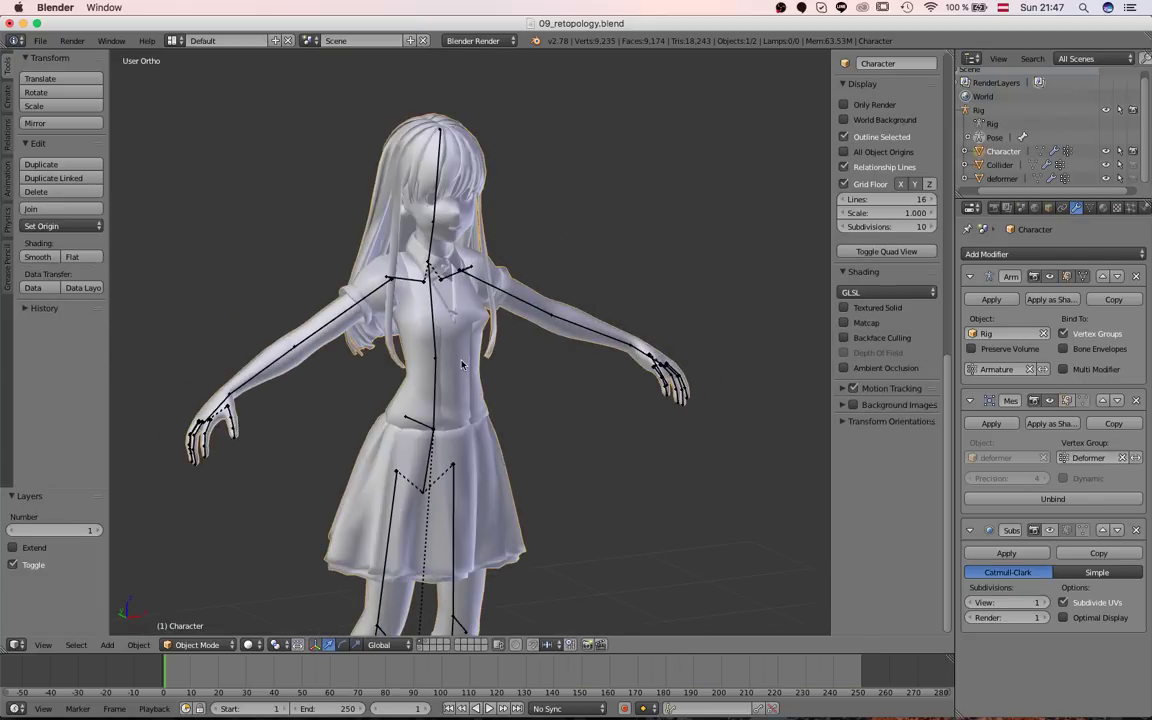
{"action": "key", "text": "a"}
{"action": "scroll", "coordinate": [462, 365], "scroll_direction": "up", "scroll_amount": 5}
{"action": "scroll", "coordinate": [502, 420], "scroll_direction": "down", "scroll_amount": 2}
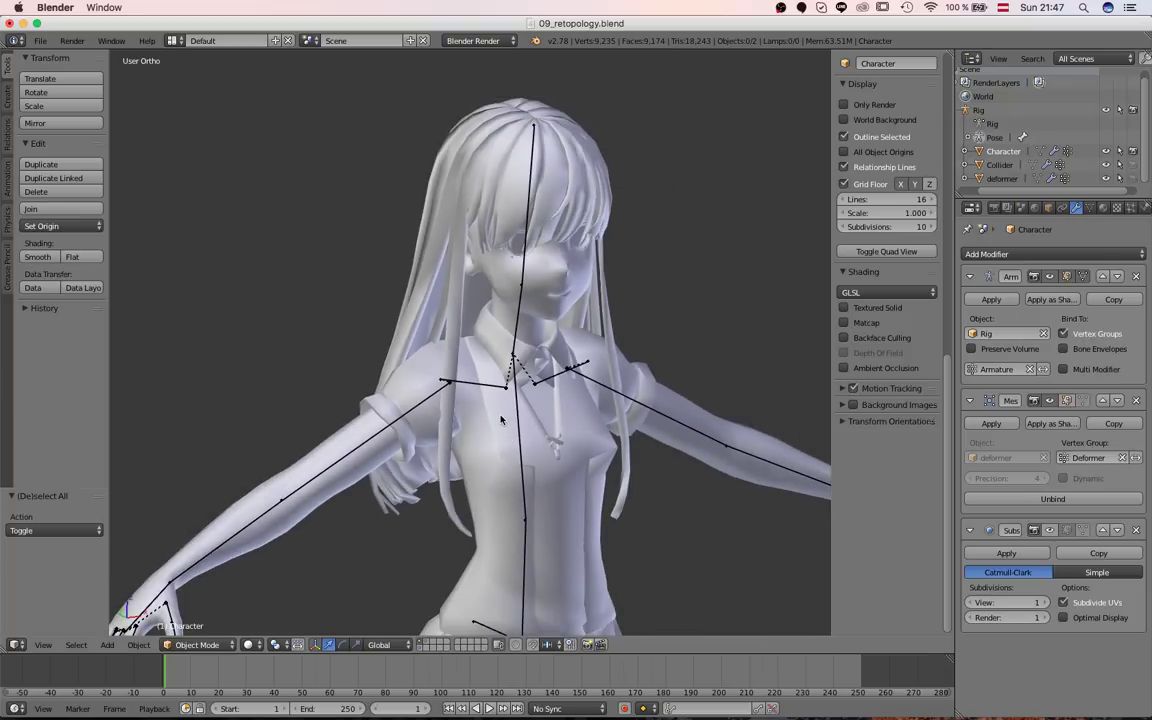
{"action": "middle_click_drag", "start_coordinate": [502, 420], "coordinate": [583, 430]}
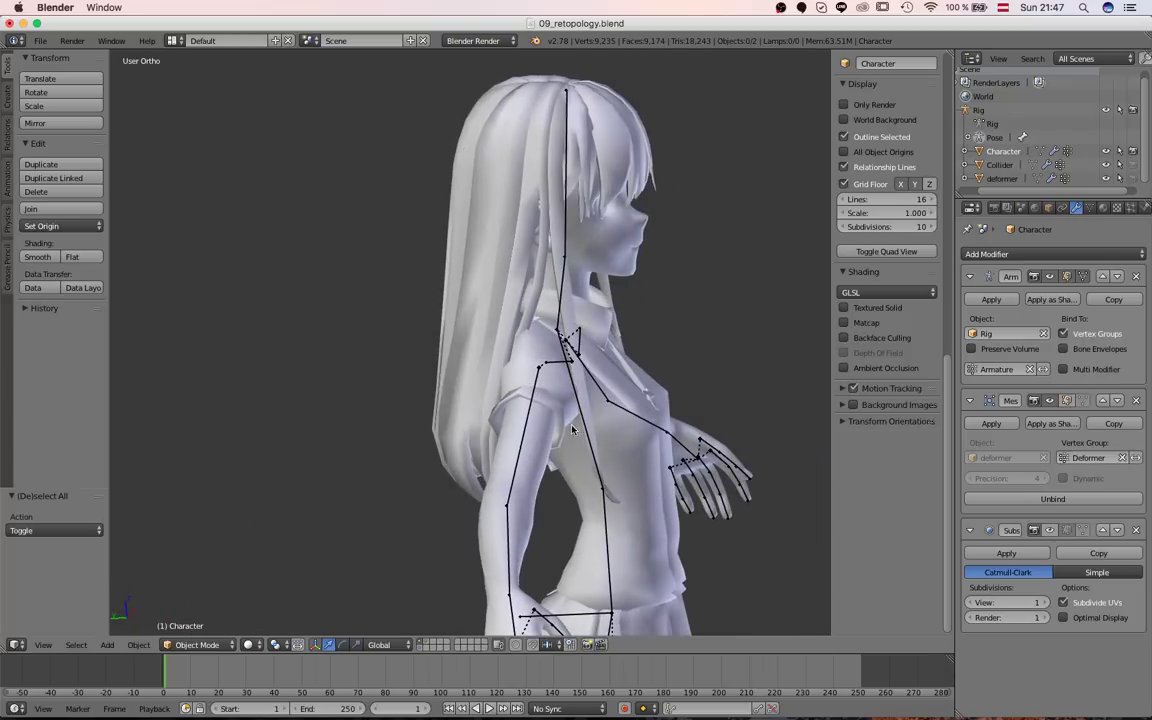
{"action": "key", "text": "ctrl+KP_3"}
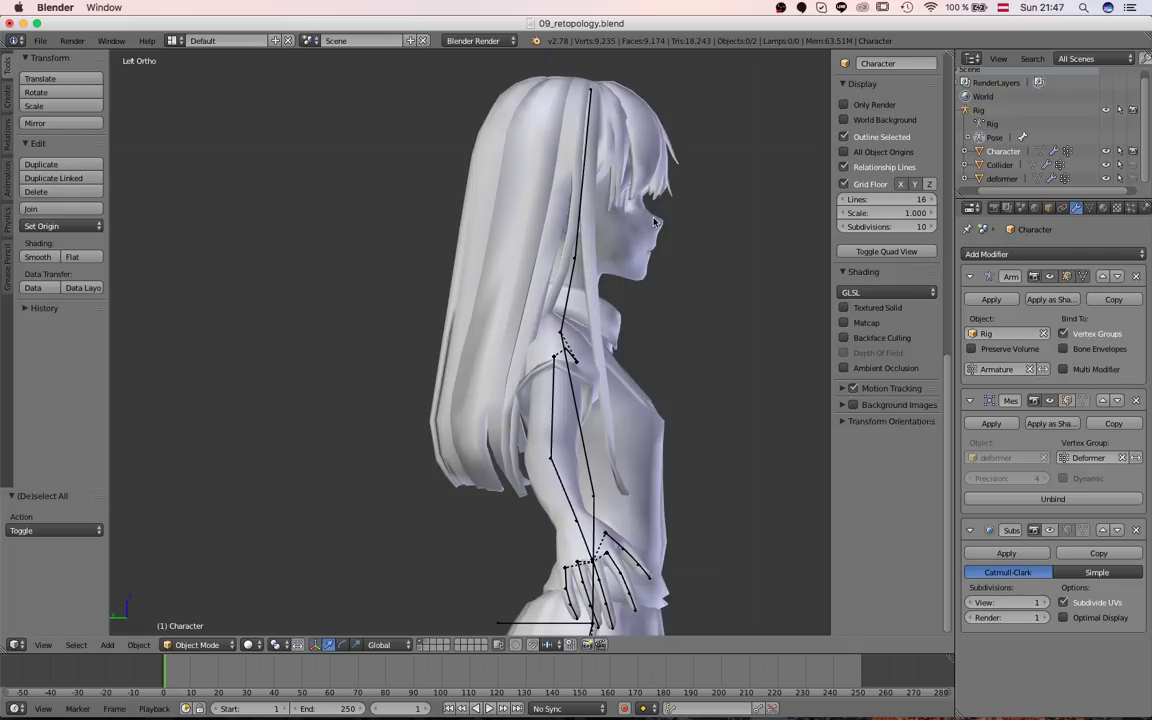
{"action": "scroll", "coordinate": [471, 270], "scroll_direction": "down", "scroll_amount": 2}
{"action": "middle_click_drag", "start_coordinate": [471, 270], "coordinate": [454, 320]}
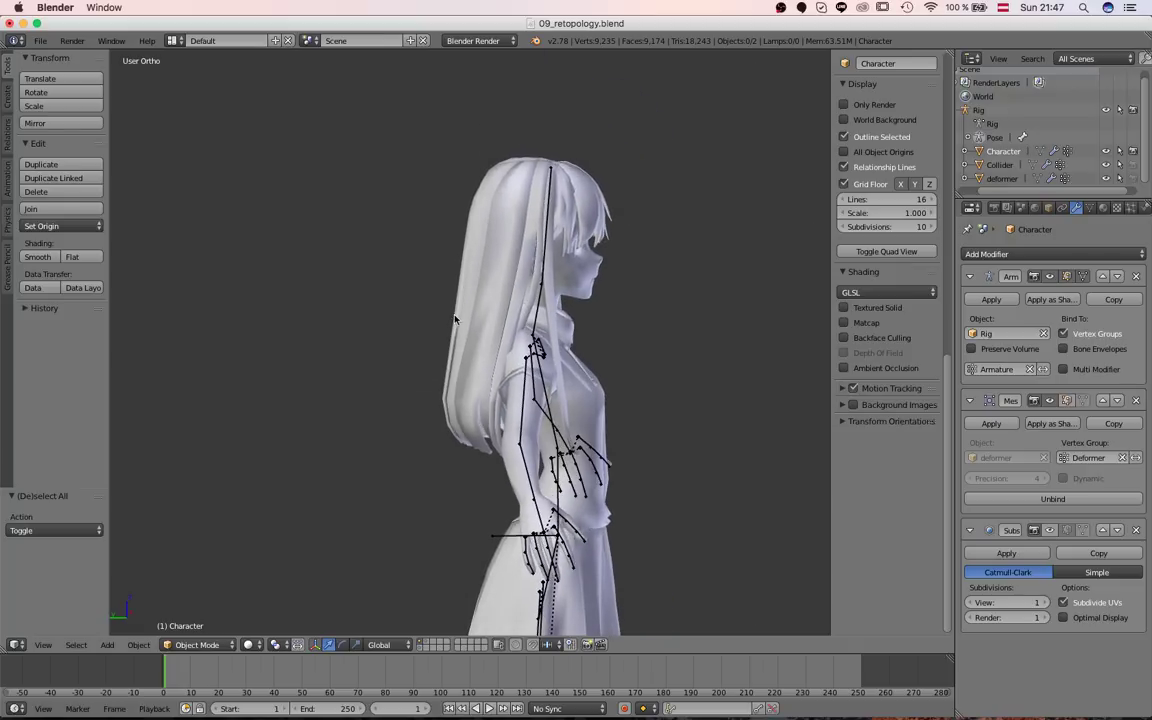
Select the rig's DEF_head bone and inspect the armature in left view.
{"action": "right_click", "coordinate": [550, 227]}
{"action": "scroll", "coordinate": [584, 227], "scroll_direction": "up", "scroll_amount": 2}
{"action": "middle_click_drag", "start_coordinate": [550, 227], "coordinate": [519, 186]}
{"action": "middle_click_drag", "start_coordinate": [405, 376], "coordinate": [522, 361]}
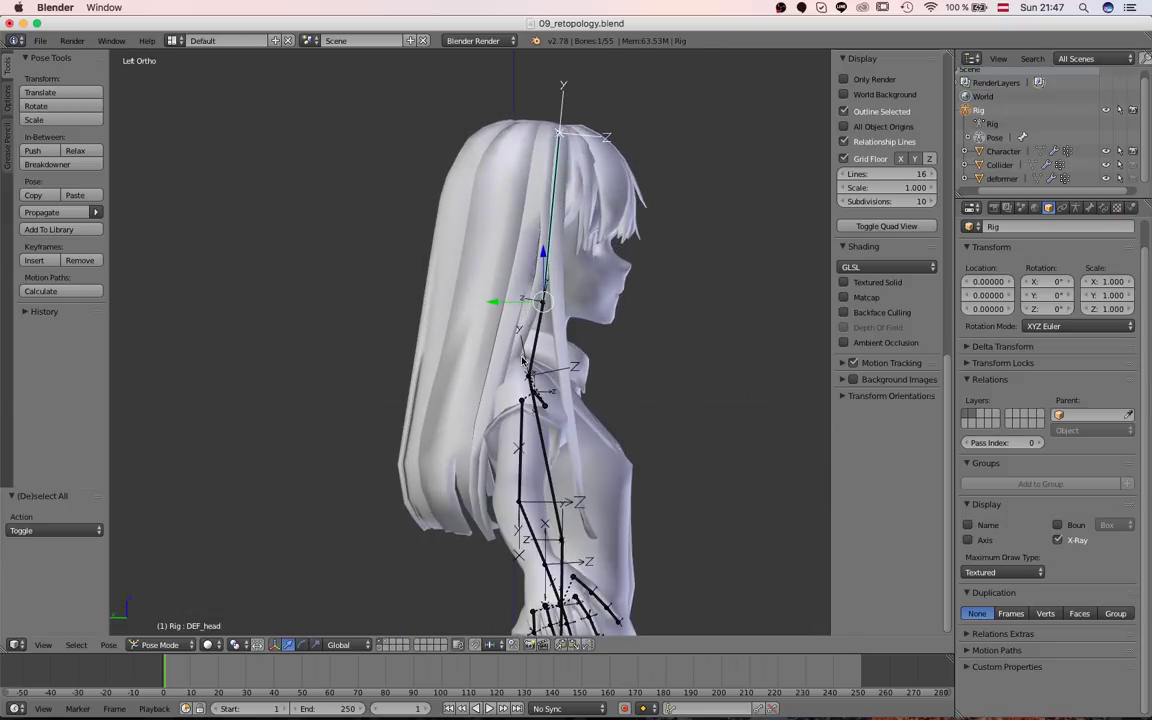
{"action": "key", "text": "Tab"}
{"action": "key", "text": "Tab"}
{"action": "scroll", "coordinate": [573, 306], "scroll_direction": "down", "scroll_amount": 4}
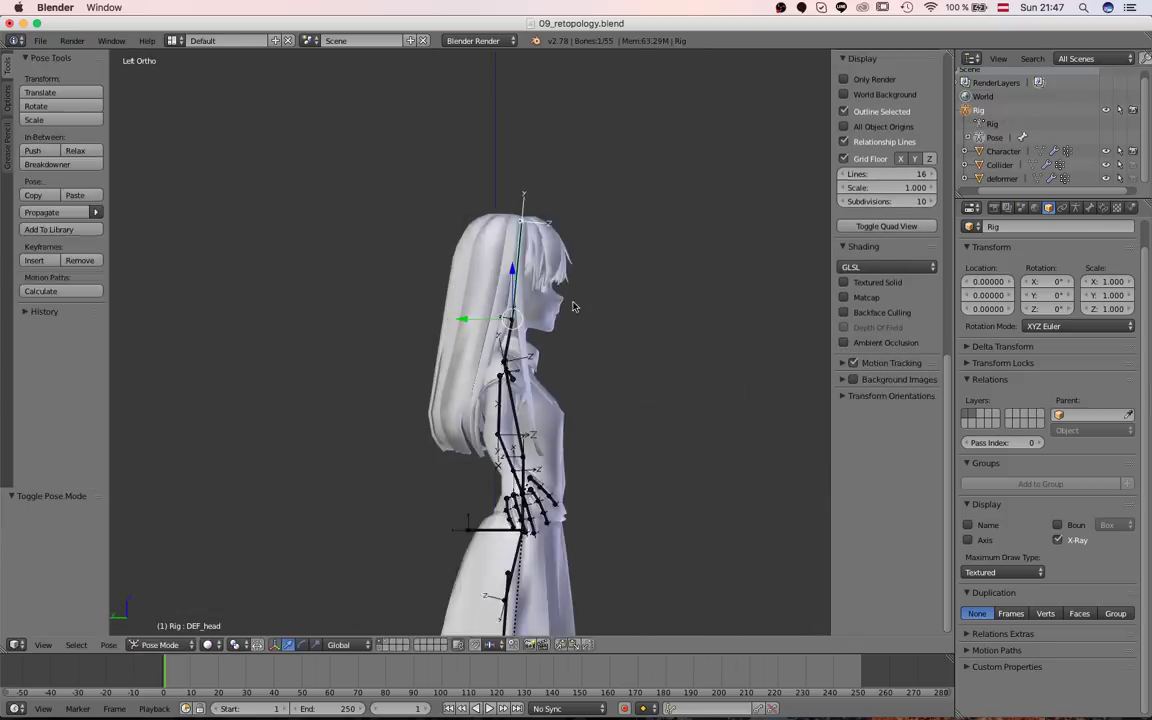
{"action": "scroll", "coordinate": [501, 262], "scroll_direction": "down", "scroll_amount": 3}
{"action": "middle_click_drag", "start_coordinate": [584, 411], "coordinate": [428, 336], "text": "shift"}
{"action": "scroll", "coordinate": [428, 336], "scroll_direction": "up", "scroll_amount": 1}
{"action": "scroll", "coordinate": [428, 336], "scroll_direction": "up", "scroll_amount": 3}
Deselect all of the rig's bones in Edit Mode and return the rig to Pose Mode in left view.
{"action": "key", "text": "Tab"}
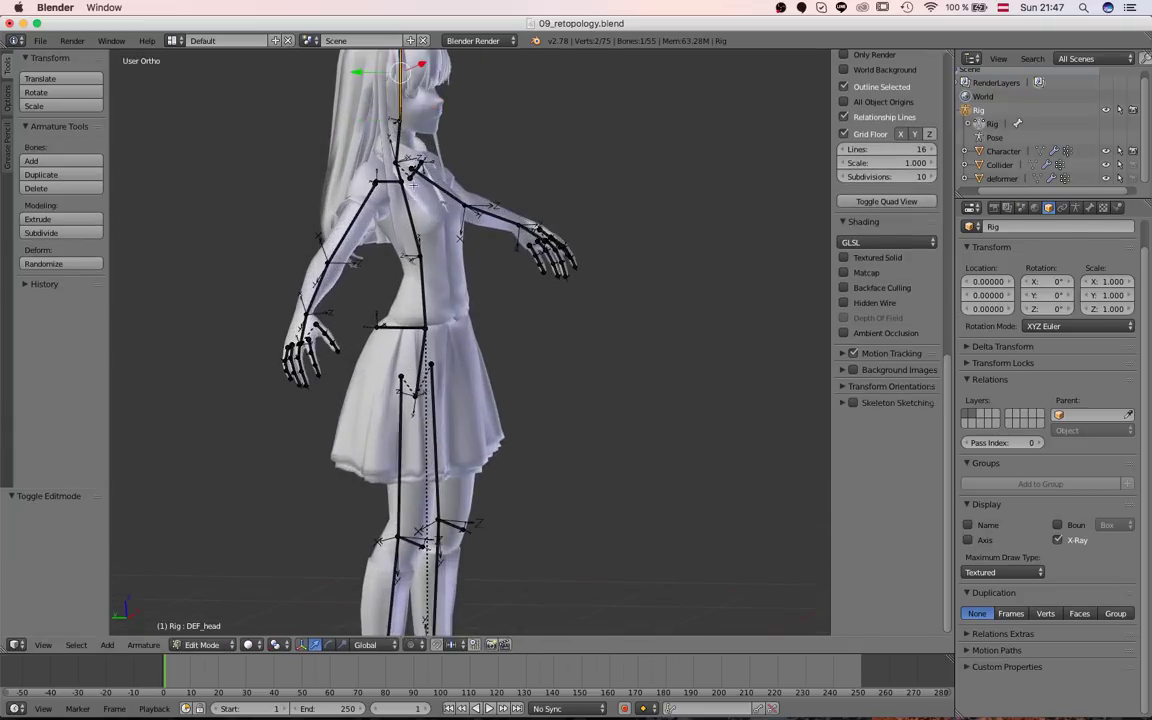
{"action": "middle_click_drag", "start_coordinate": [442, 262], "coordinate": [542, 512], "text": "shift"}
{"action": "middle_click_drag", "start_coordinate": [460, 372], "coordinate": [522, 348]}
{"action": "scroll", "coordinate": [516, 350], "scroll_direction": "down", "scroll_amount": 1}
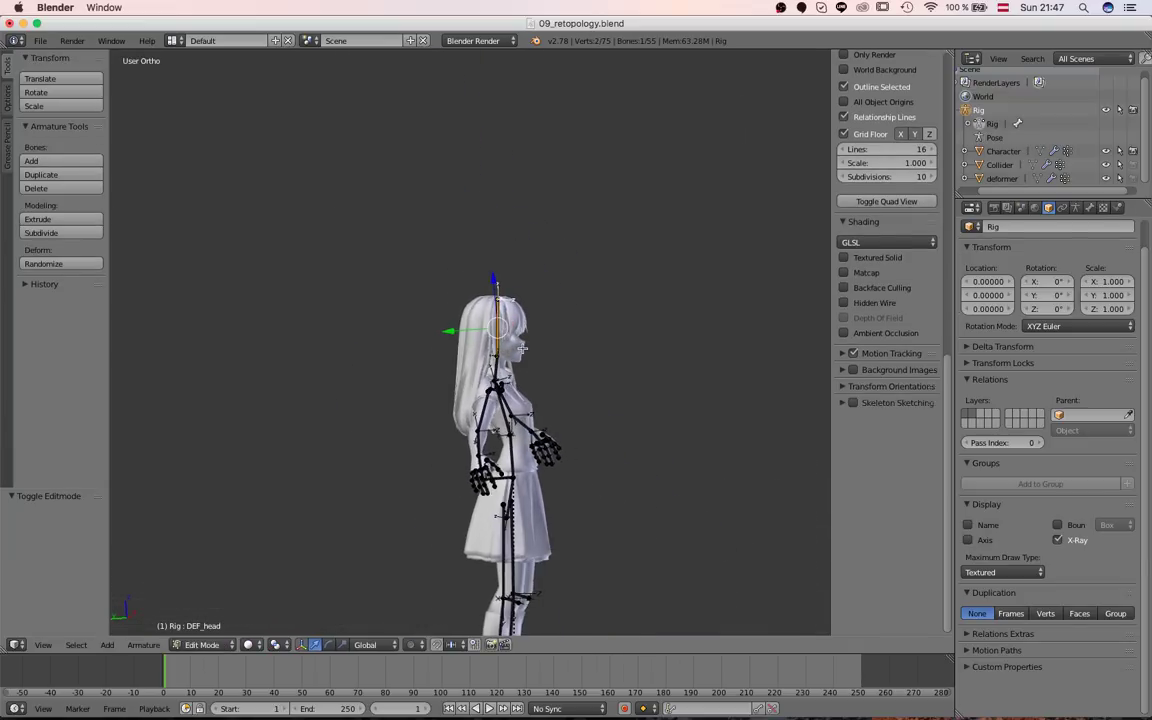
{"action": "scroll", "coordinate": [555, 363], "scroll_direction": "up", "scroll_amount": 3}
{"action": "key", "text": "a"}
{"action": "scroll", "coordinate": [531, 410], "scroll_direction": "down", "scroll_amount": 3}
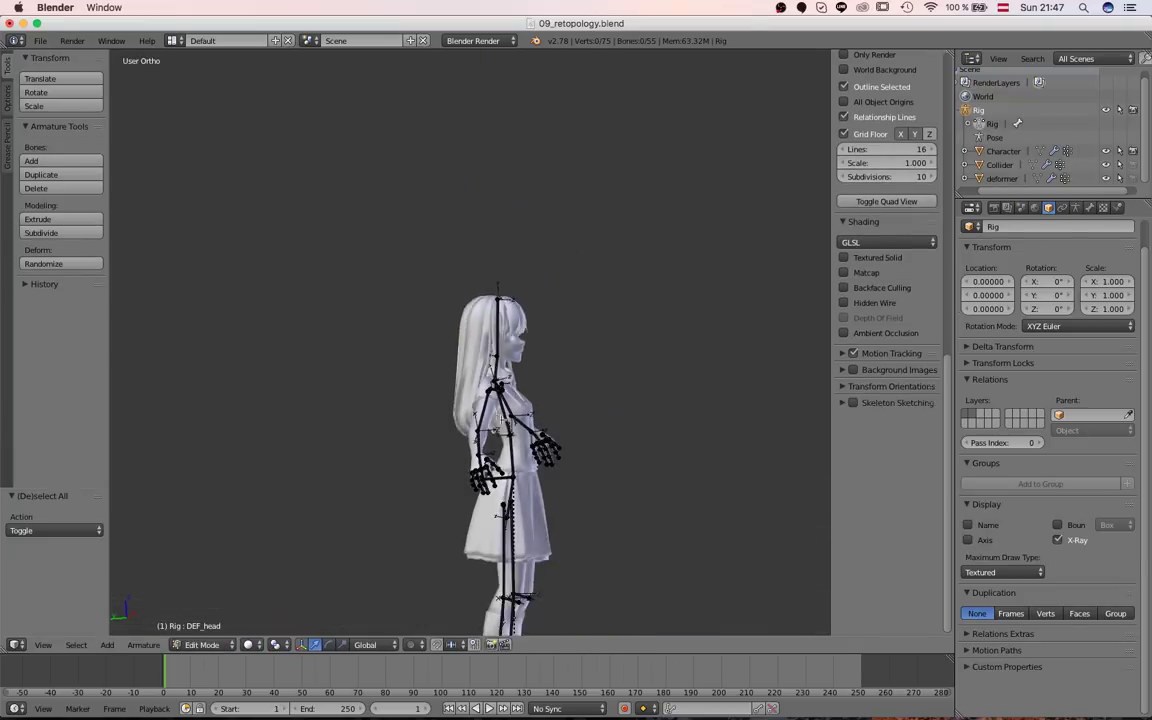
{"action": "key", "text": "ctrl+KP_3"}
{"action": "middle_click_drag", "start_coordinate": [511, 402], "coordinate": [515, 298], "text": "shift"}
{"action": "scroll", "coordinate": [550, 400], "scroll_direction": "down", "scroll_amount": 2}
{"action": "scroll", "coordinate": [557, 424], "scroll_direction": "up", "scroll_amount": 1}
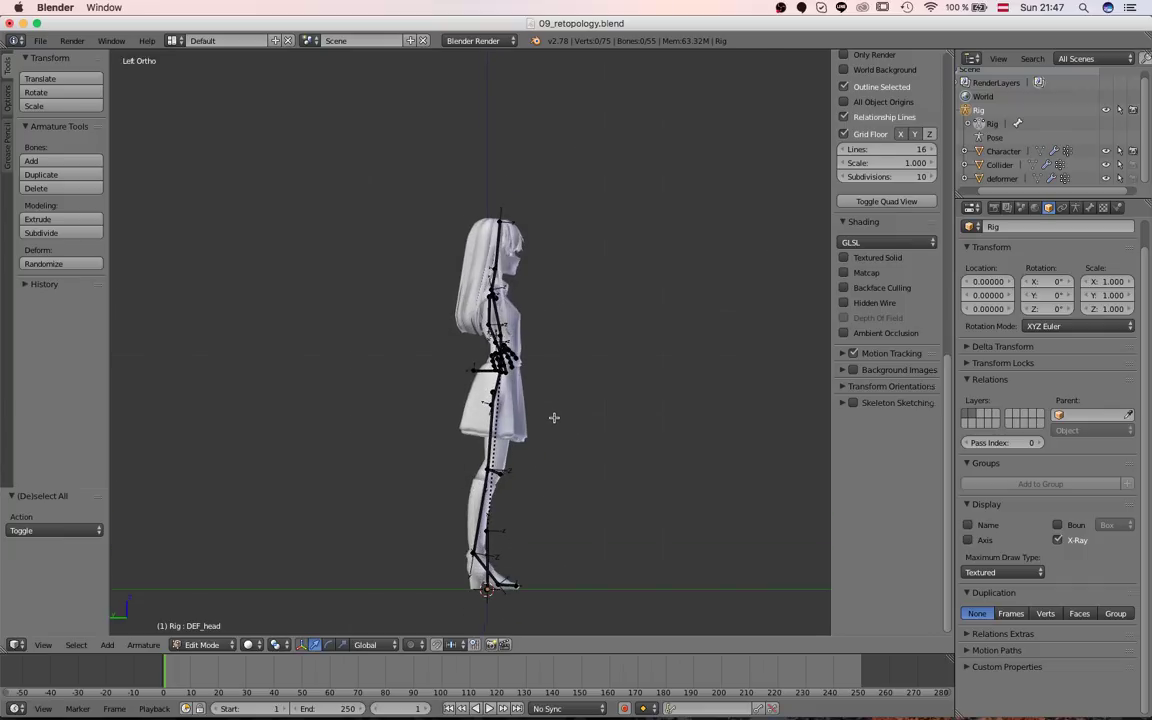
{"action": "key", "text": "ctrl+Tab"}
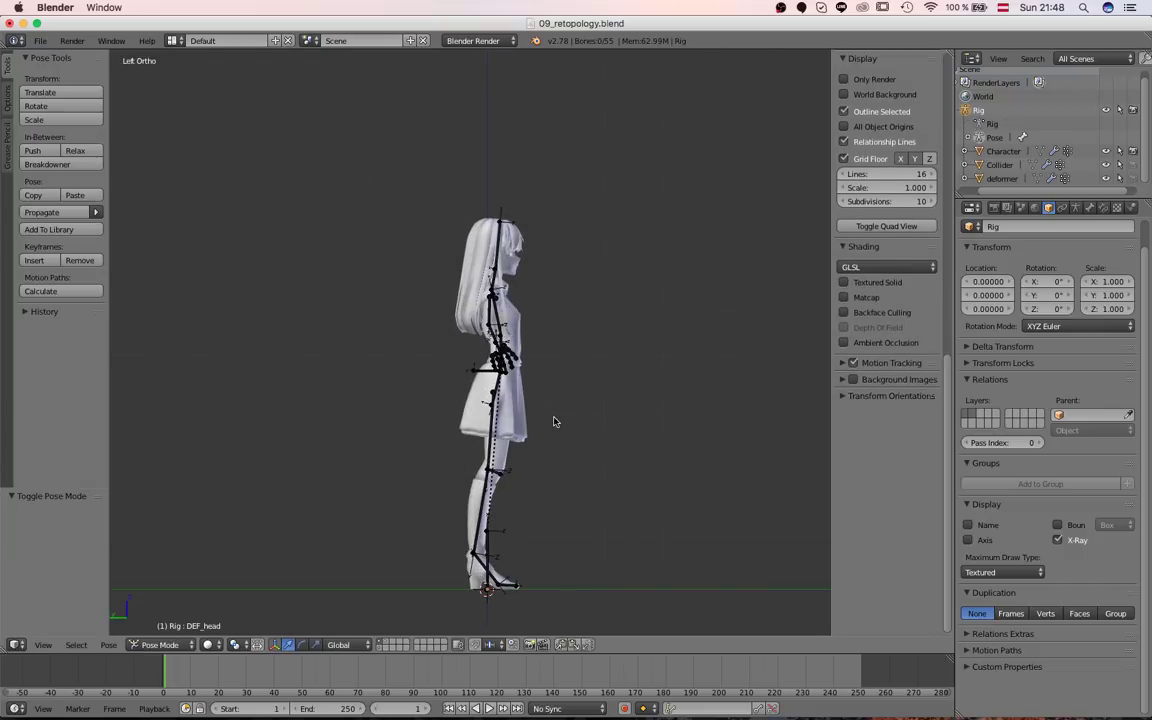
Add a cube and move it 2 units along Y and 1 unit along Z, behind the character.
{"action": "scroll", "coordinate": [554, 417], "scroll_direction": "down", "scroll_amount": 1}
{"action": "middle_click_drag", "start_coordinate": [550, 395], "coordinate": [535, 347], "text": "shift"}
{"action": "scroll", "coordinate": [512, 400], "scroll_direction": "down", "scroll_amount": 1}
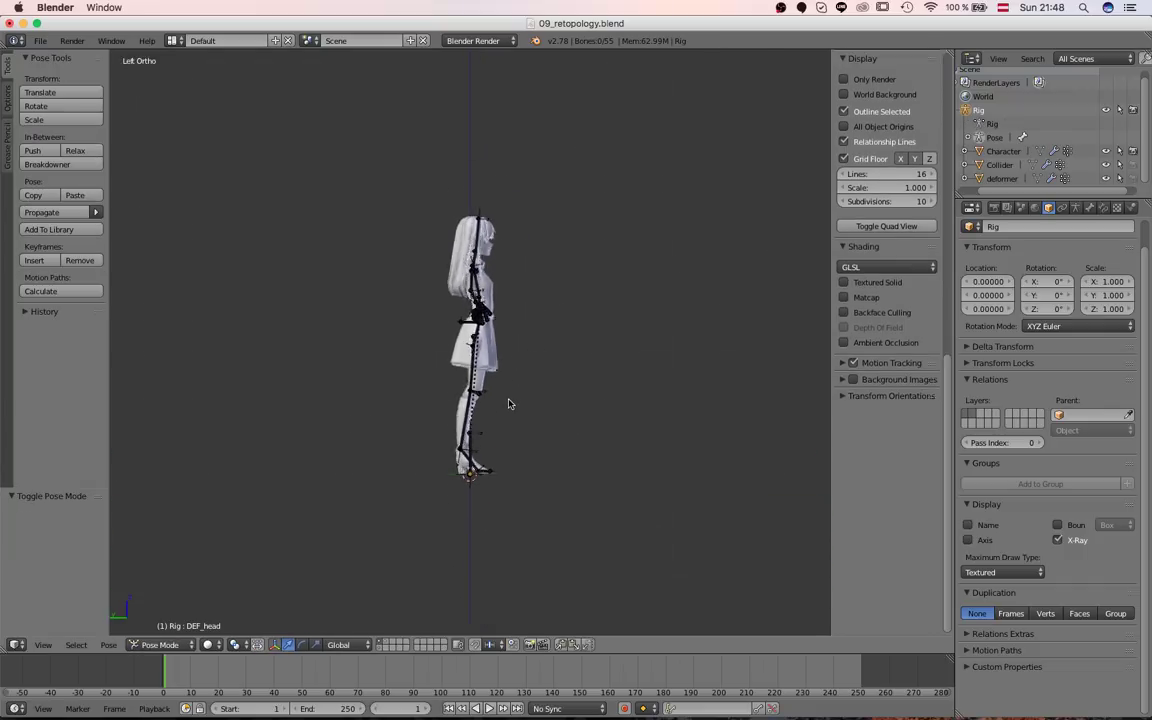
{"action": "scroll", "coordinate": [509, 400], "scroll_direction": "up", "scroll_amount": 3}
{"action": "key", "text": "shift+a"}
{"action": "mouse_move", "coordinate": [509, 403]}
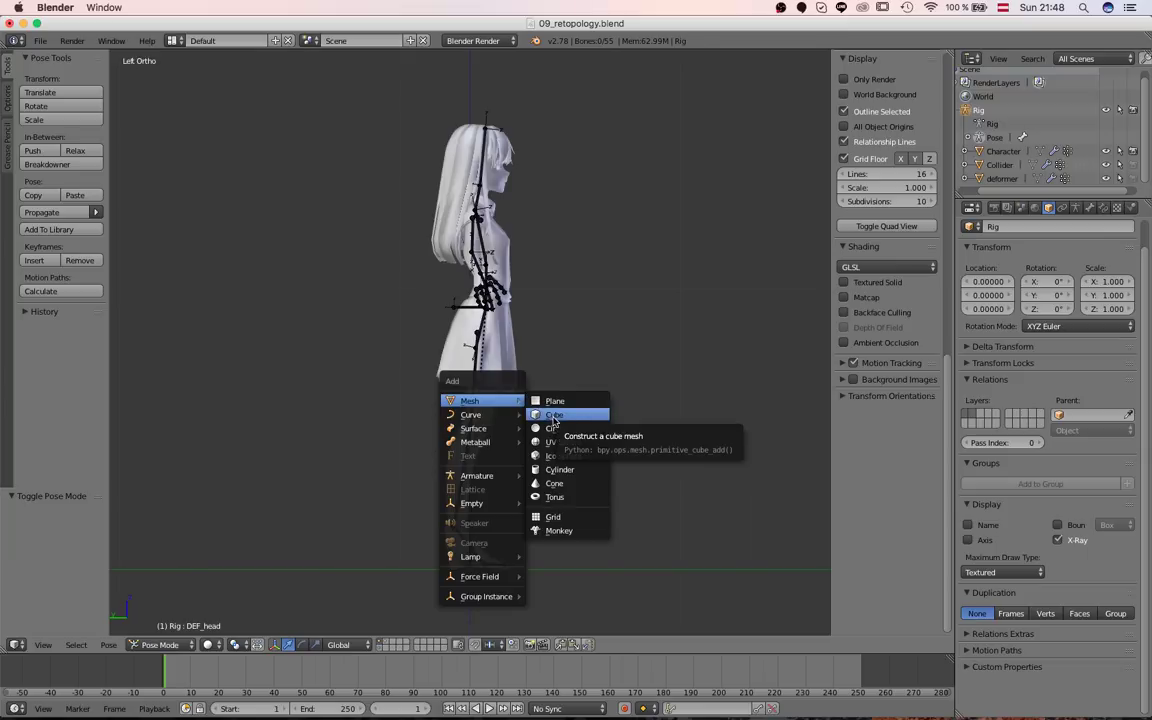
{"action": "left_click", "coordinate": [556, 412]}
{"action": "scroll", "coordinate": [553, 421], "scroll_direction": "down", "scroll_amount": 2}
{"action": "key", "text": "g"}
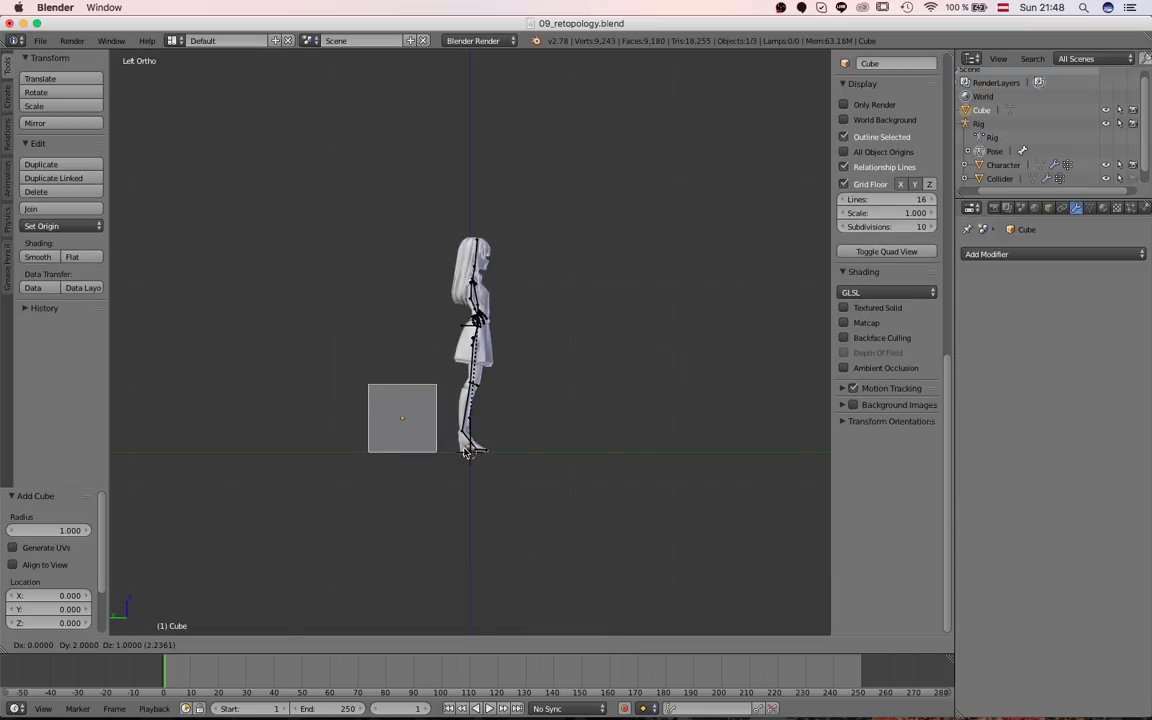
{"action": "left_click", "coordinate": [424, 400]}
{"action": "middle_click_drag", "start_coordinate": [518, 312], "coordinate": [447, 468]}
{"action": "key", "text": "ctrl+KP_3"}
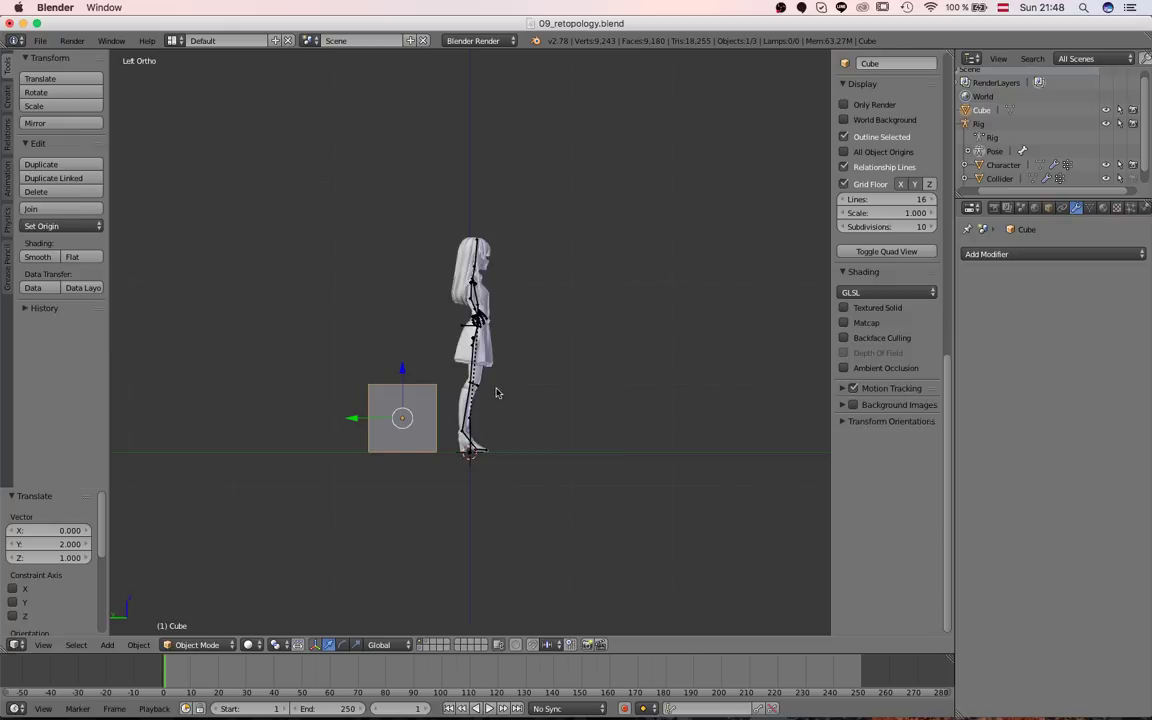
{"action": "key", "text": "Tab"}
{"action": "middle_click_drag", "start_coordinate": [544, 387], "coordinate": [613, 326], "text": "shift"}
{"action": "scroll", "coordinate": [613, 326], "scroll_direction": "up", "scroll_amount": 4}
{"action": "scroll", "coordinate": [679, 290], "scroll_direction": "down", "scroll_amount": 1}
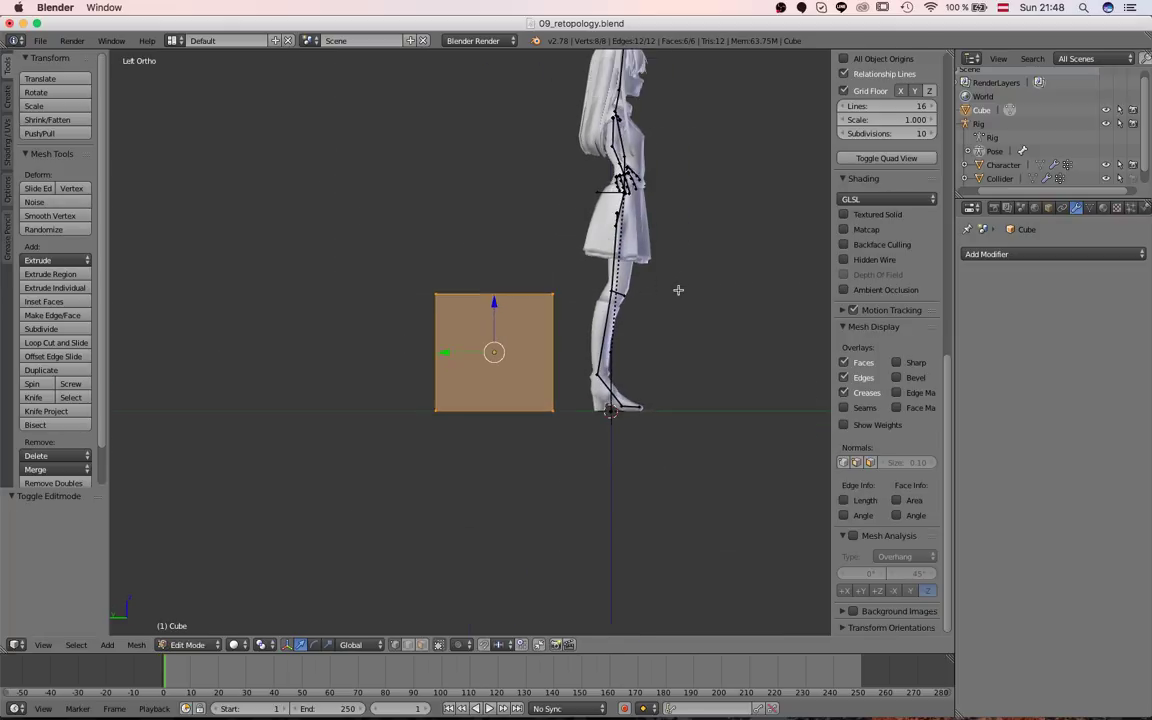
{"action": "key", "text": "Tab"}
{"action": "scroll", "coordinate": [493, 278], "scroll_direction": "down", "scroll_amount": 1}
{"action": "scroll", "coordinate": [674, 300], "scroll_direction": "up", "scroll_amount": 4}
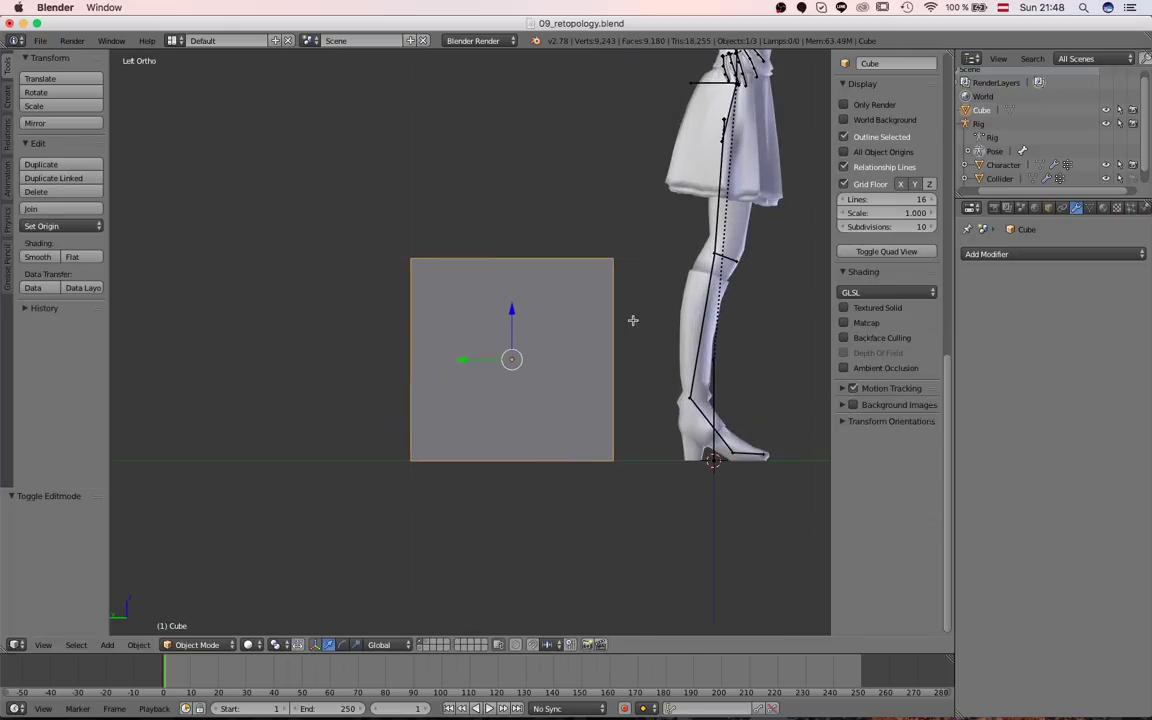
{"action": "key", "text": "Tab"}
{"action": "key", "text": "Tab"}
{"action": "scroll", "coordinate": [533, 297], "scroll_direction": "up", "scroll_amount": 1}
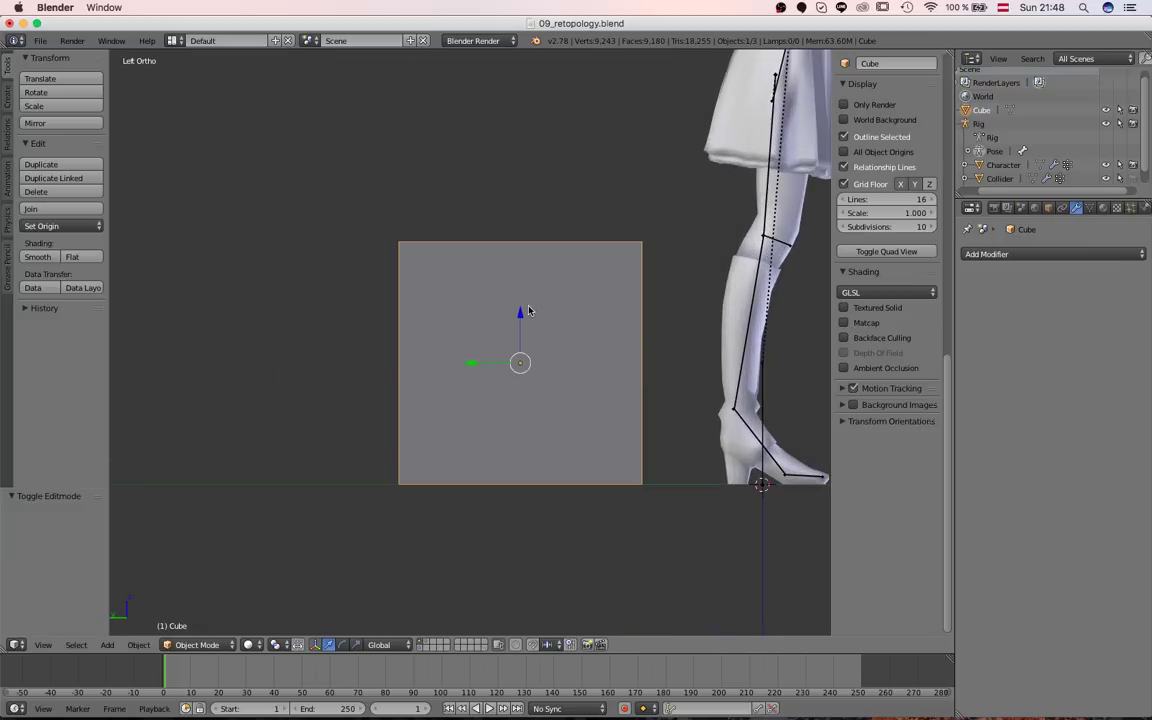
Switch the viewport shading to wireframe in left view.
{"action": "scroll", "coordinate": [568, 309], "scroll_direction": "down", "scroll_amount": 2}
{"action": "key", "text": "z"}
{"action": "scroll", "coordinate": [380, 306], "scroll_direction": "down", "scroll_amount": 1}
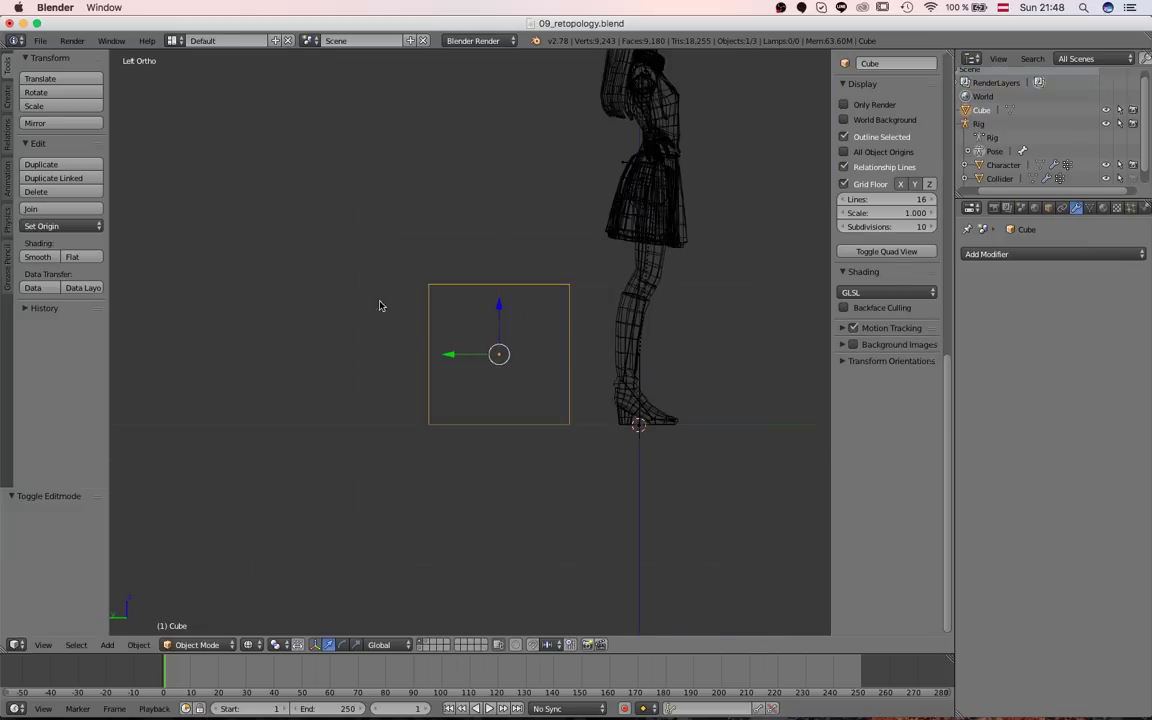
Turn on the cube's local axis display and show the viewport in wireframe shading.
{"action": "key", "text": "z"}
{"action": "middle_click_drag", "start_coordinate": [380, 306], "coordinate": [424, 352]}
{"action": "scroll", "coordinate": [424, 352], "scroll_direction": "up", "scroll_amount": 5}
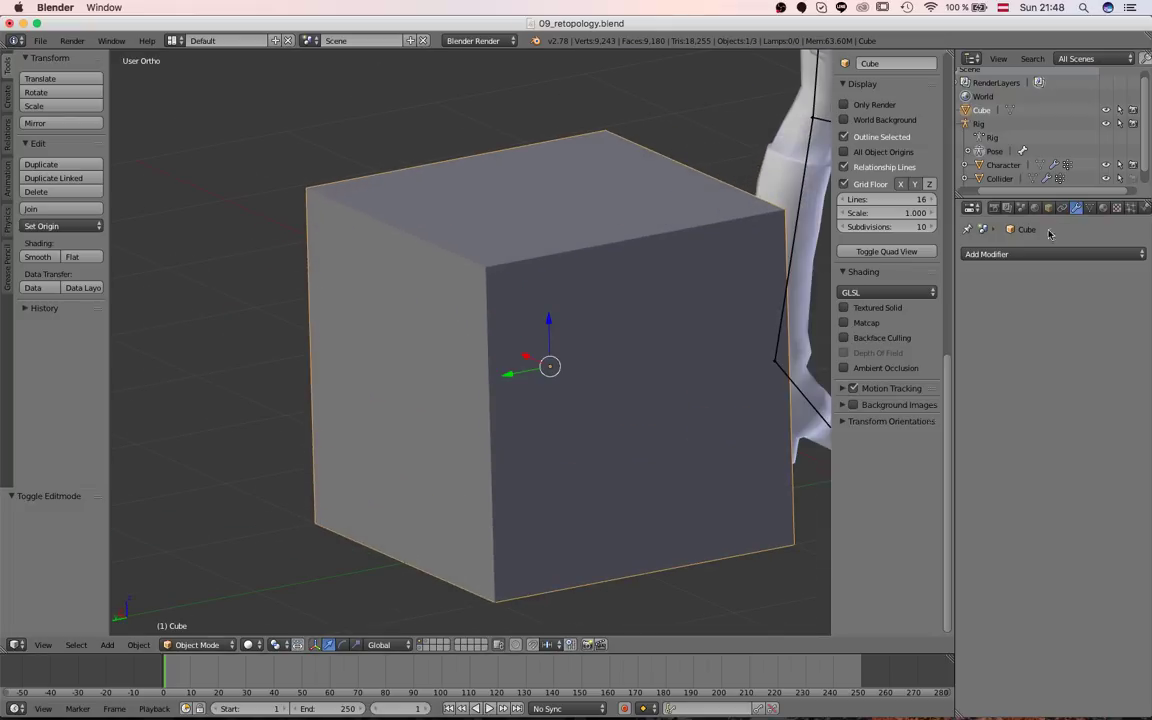
{"action": "left_click", "coordinate": [1048, 208]}
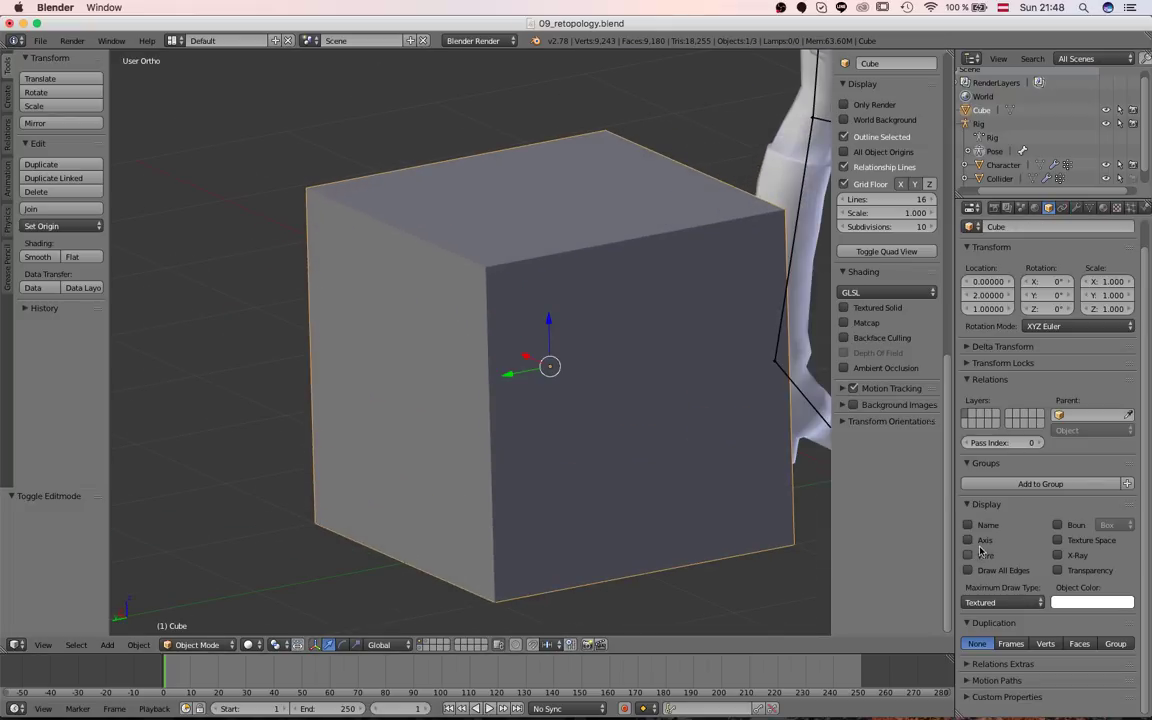
{"action": "scroll", "coordinate": [463, 278], "scroll_direction": "down", "scroll_amount": 3}
{"action": "key", "text": "z"}
{"action": "scroll", "coordinate": [520, 330], "scroll_direction": "down", "scroll_amount": 2}
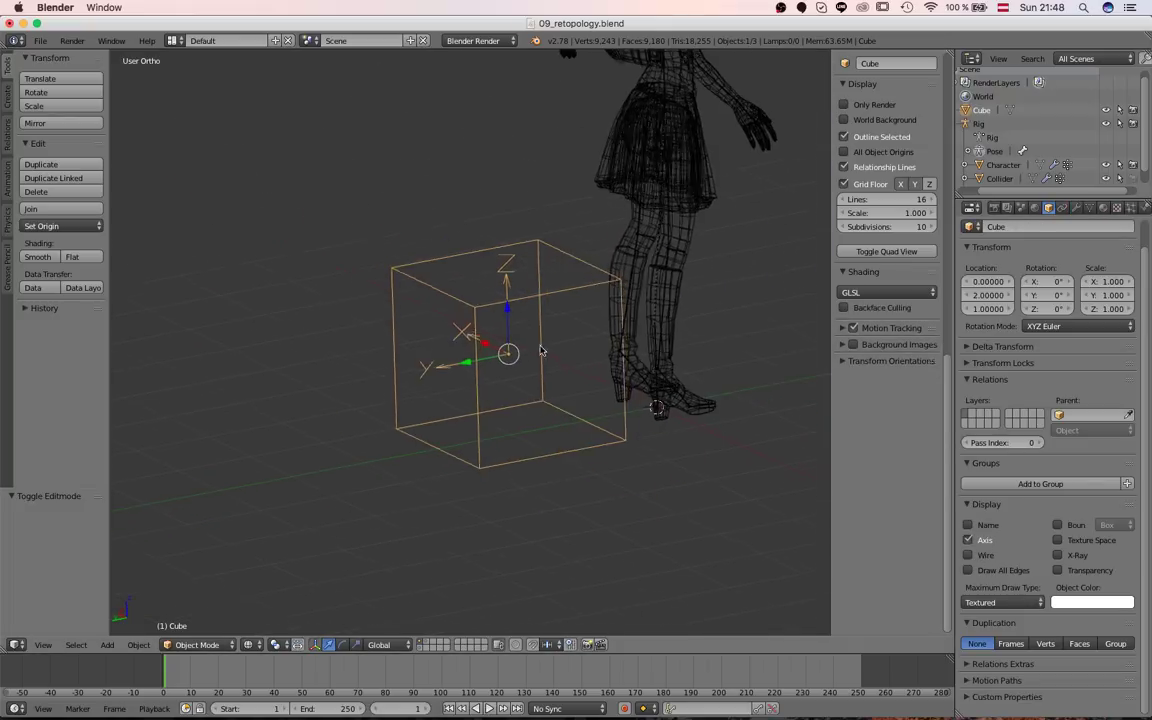
Examine the cube's Y and Z axis directions beside the character in left view and in perspective from behind.
{"action": "key", "text": "ctrl+KP_3"}
{"action": "scroll", "coordinate": [522, 230], "scroll_direction": "up", "scroll_amount": 2}
{"action": "scroll", "coordinate": [550, 260], "scroll_direction": "down", "scroll_amount": 3}
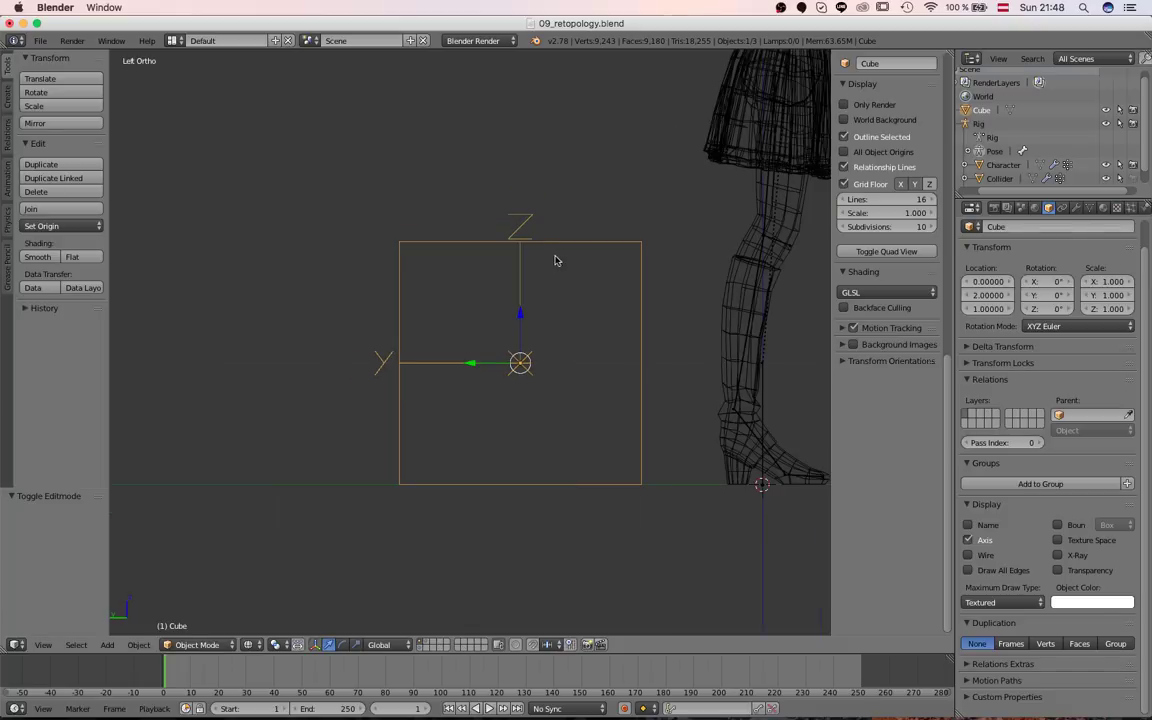
{"action": "scroll", "coordinate": [538, 272], "scroll_direction": "down", "scroll_amount": 2}
{"action": "scroll", "coordinate": [530, 272], "scroll_direction": "up", "scroll_amount": 3}
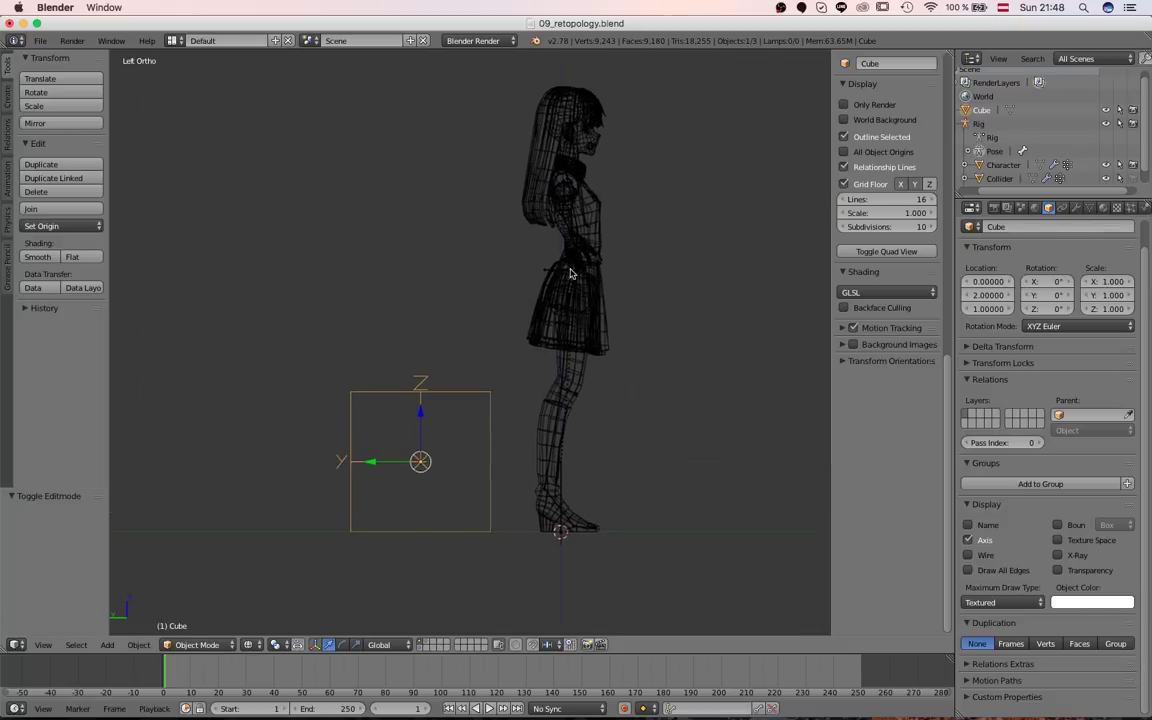
{"action": "scroll", "coordinate": [352, 490], "scroll_direction": "down", "scroll_amount": 1}
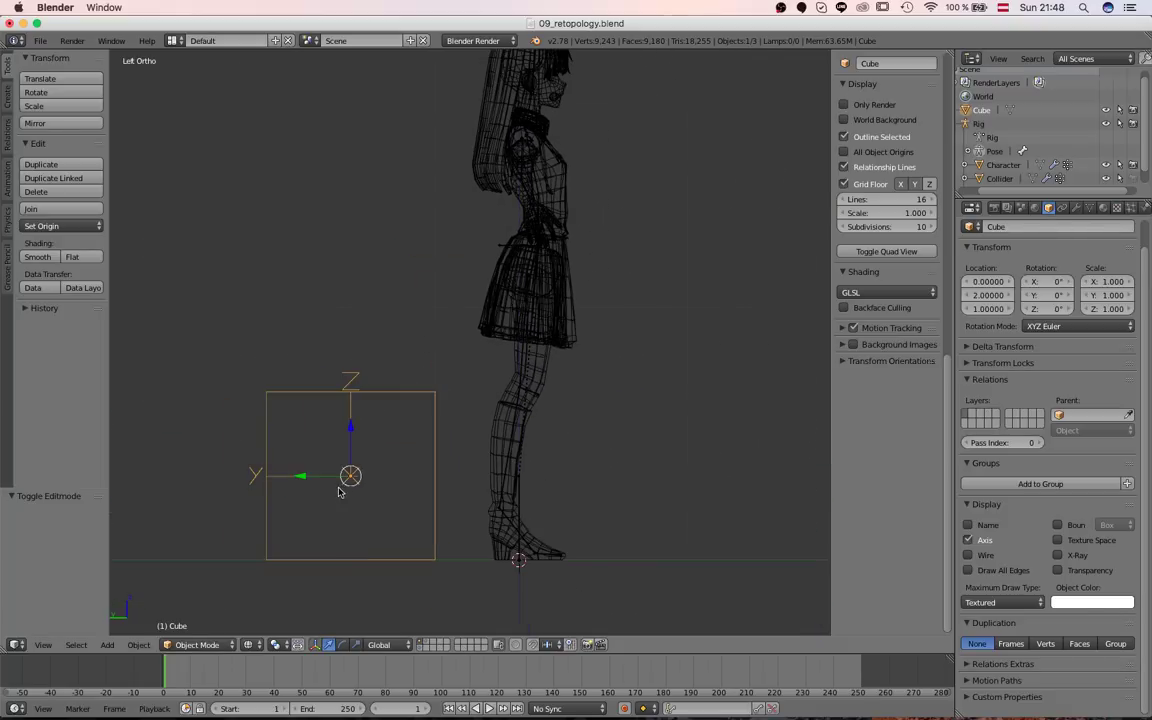
{"action": "middle_click_drag", "start_coordinate": [371, 462], "coordinate": [474, 431], "text": "shift"}
{"action": "scroll", "coordinate": [410, 456], "scroll_direction": "up", "scroll_amount": 3}
{"action": "scroll", "coordinate": [400, 468], "scroll_direction": "down", "scroll_amount": 3}
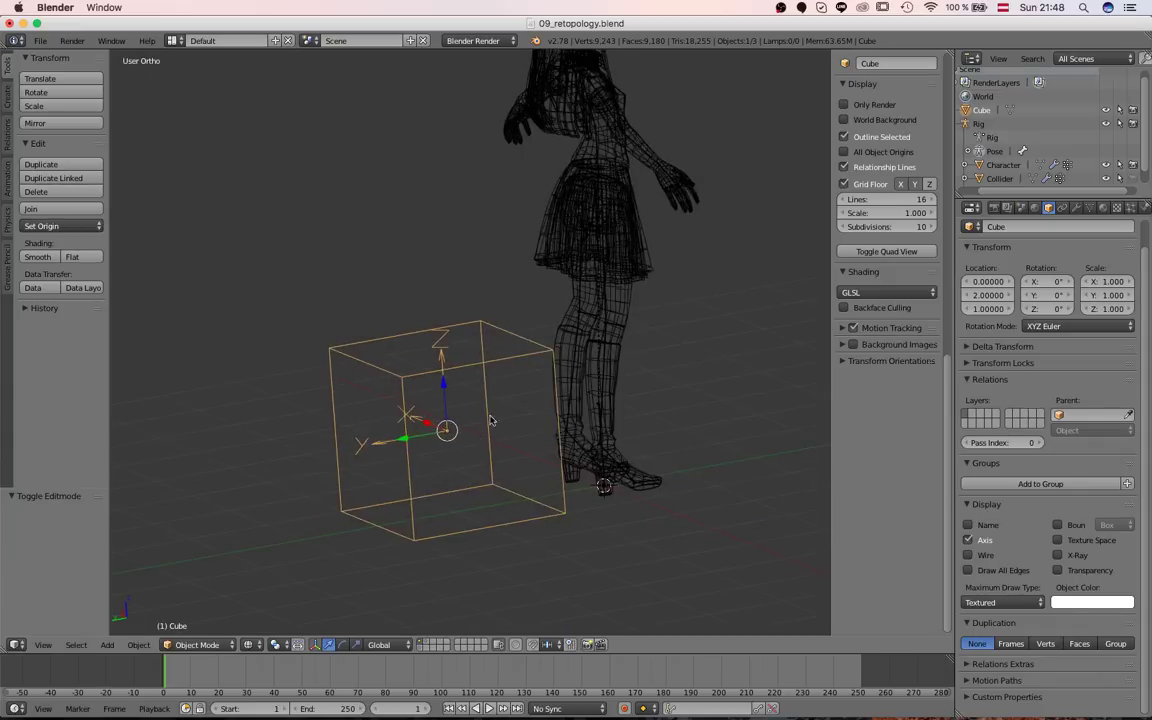
Select the rig's DEF_shin_R bone and examine its axis directions around the ankle.
{"action": "right_click", "coordinate": [608, 370]}
{"action": "middle_click_drag", "start_coordinate": [616, 378], "coordinate": [580, 366], "text": "shift"}
{"action": "scroll", "coordinate": [576, 367], "scroll_direction": "up", "scroll_amount": 3}
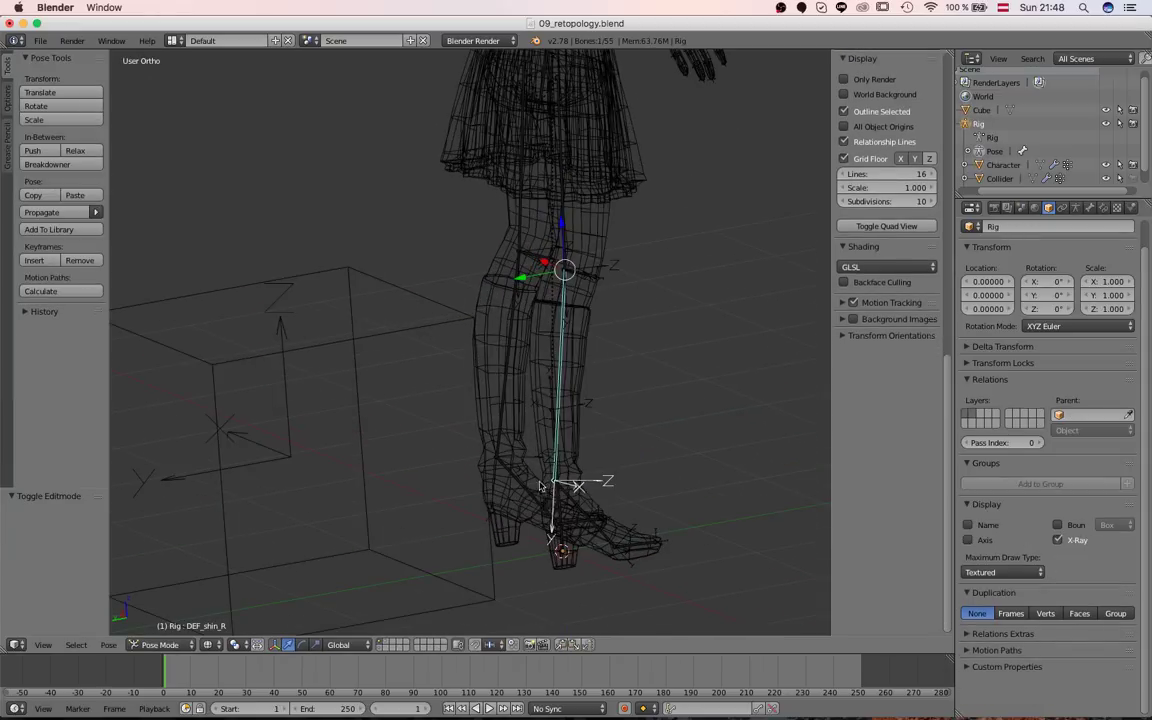
{"action": "middle_click_drag", "start_coordinate": [568, 518], "coordinate": [543, 392], "text": "shift"}
{"action": "scroll", "coordinate": [543, 392], "scroll_direction": "up", "scroll_amount": 2}
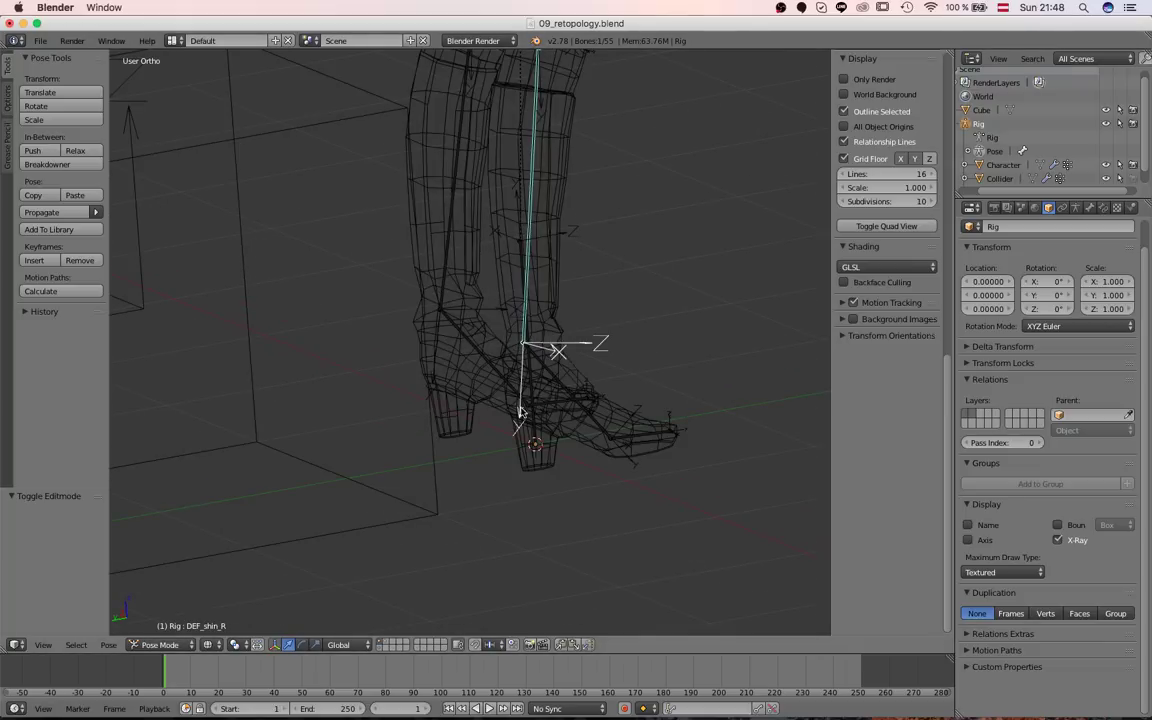
{"action": "scroll", "coordinate": [516, 390], "scroll_direction": "down", "scroll_amount": 2}
{"action": "middle_click_drag", "start_coordinate": [516, 390], "coordinate": [373, 342]}
Select the cube and rotate it -90° about X in Object Mode, so its Y axis points downward.
{"action": "right_click", "coordinate": [401, 256]}
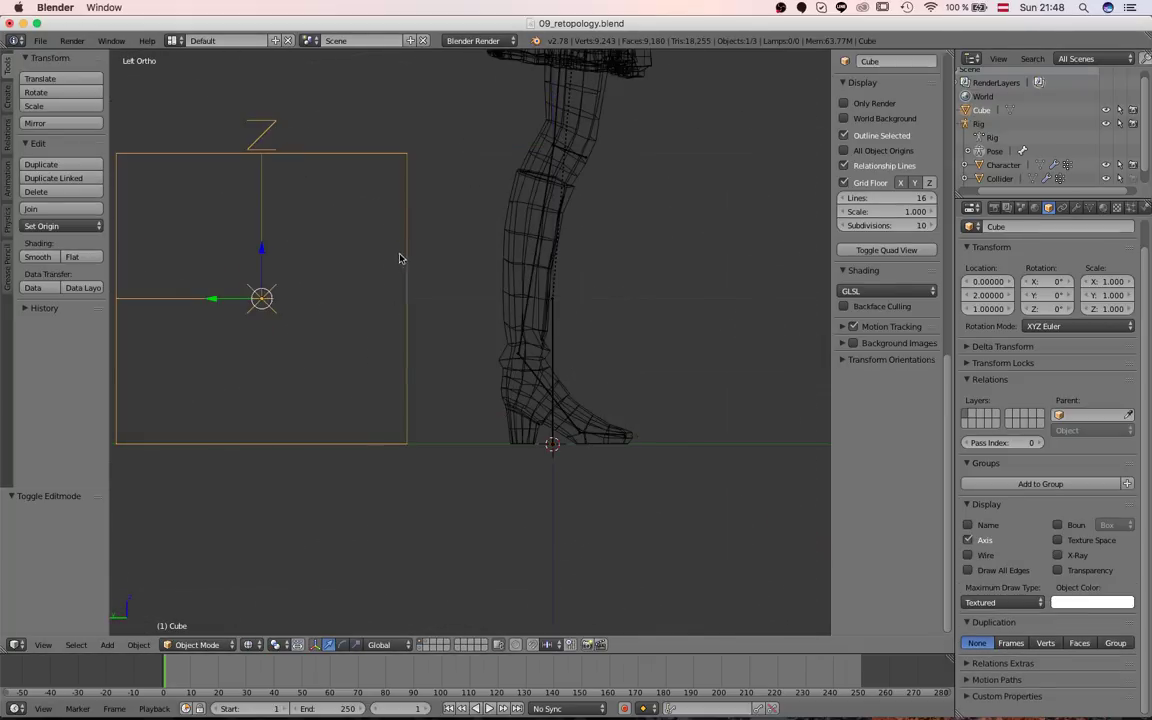
{"action": "scroll", "coordinate": [401, 256], "scroll_direction": "down", "scroll_amount": 2}
{"action": "middle_click_drag", "start_coordinate": [401, 256], "coordinate": [536, 352], "text": "shift"}
{"action": "key", "text": "Tab"}
{"action": "key", "text": "Tab"}
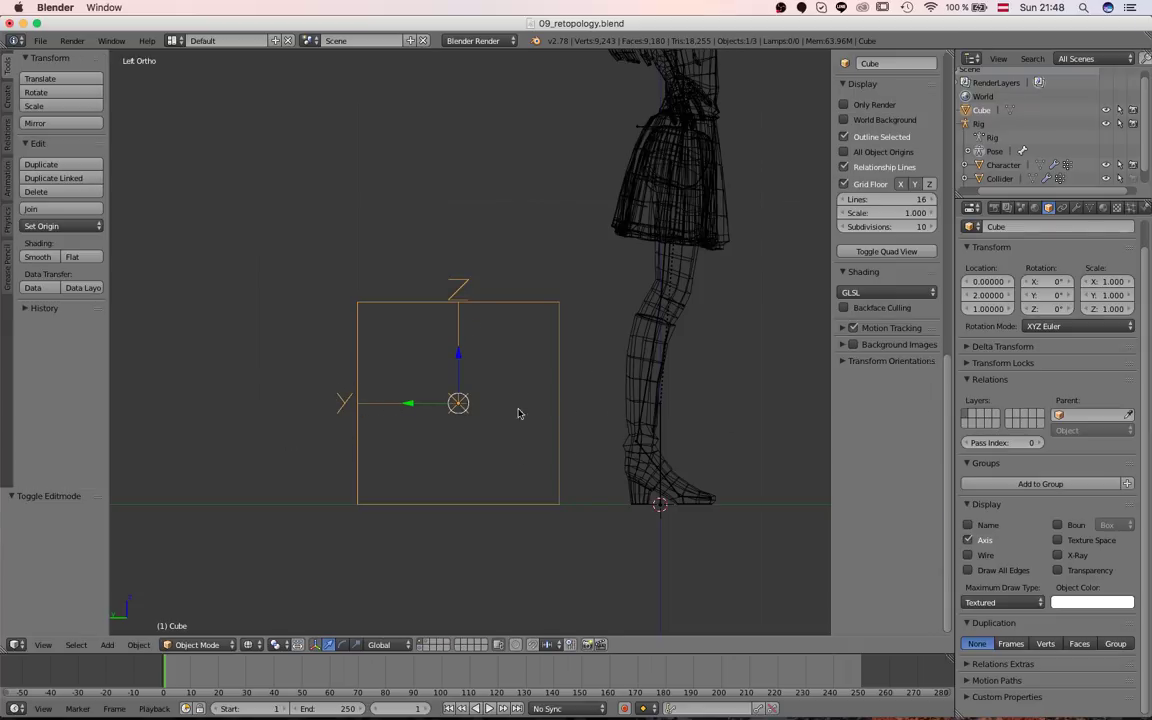
{"action": "key", "text": "r"}
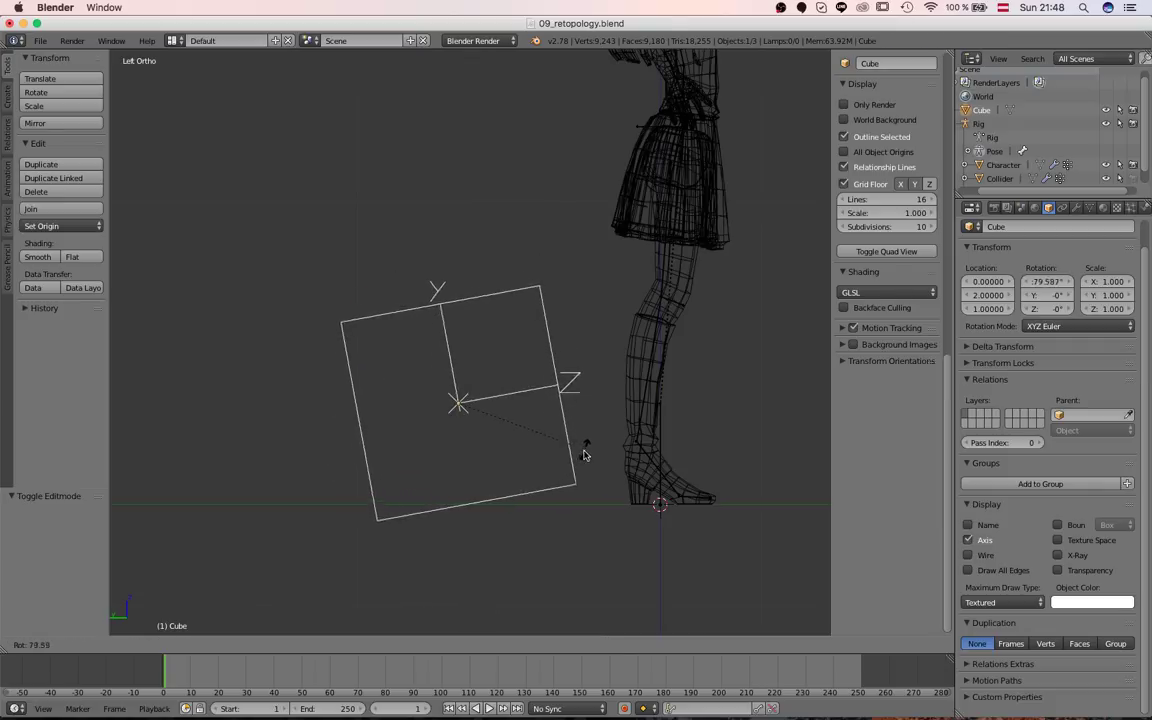
{"action": "key", "text": "Escape"}
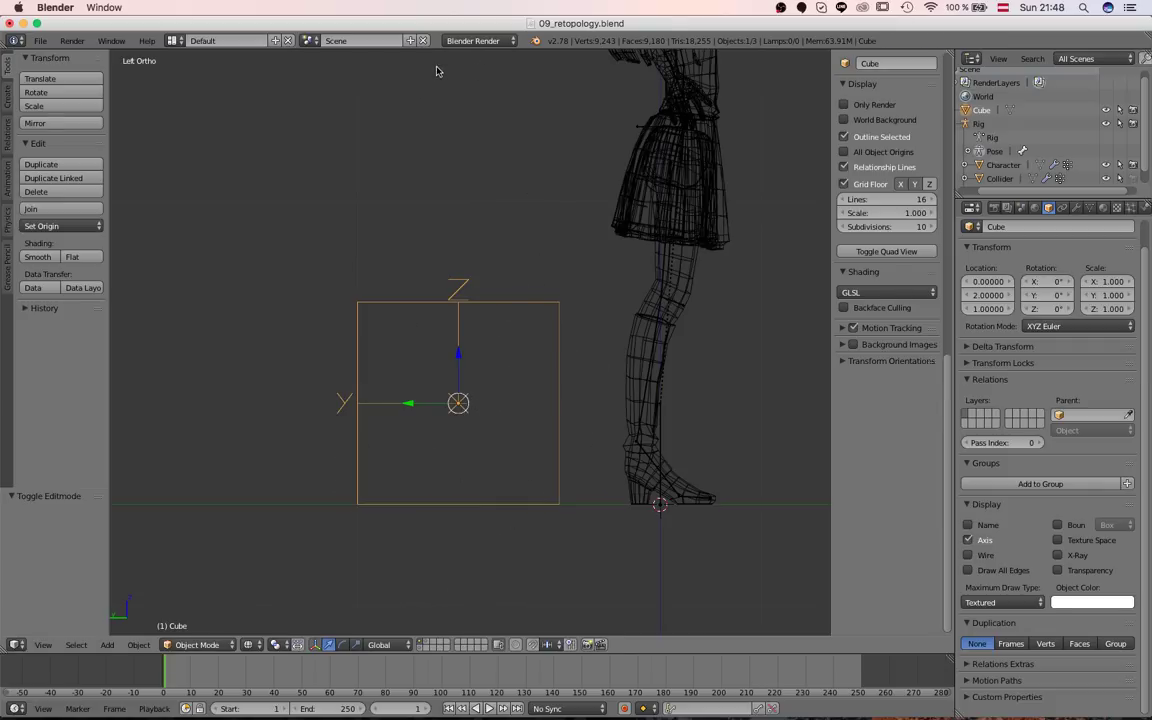
{"action": "key", "text": "r"}
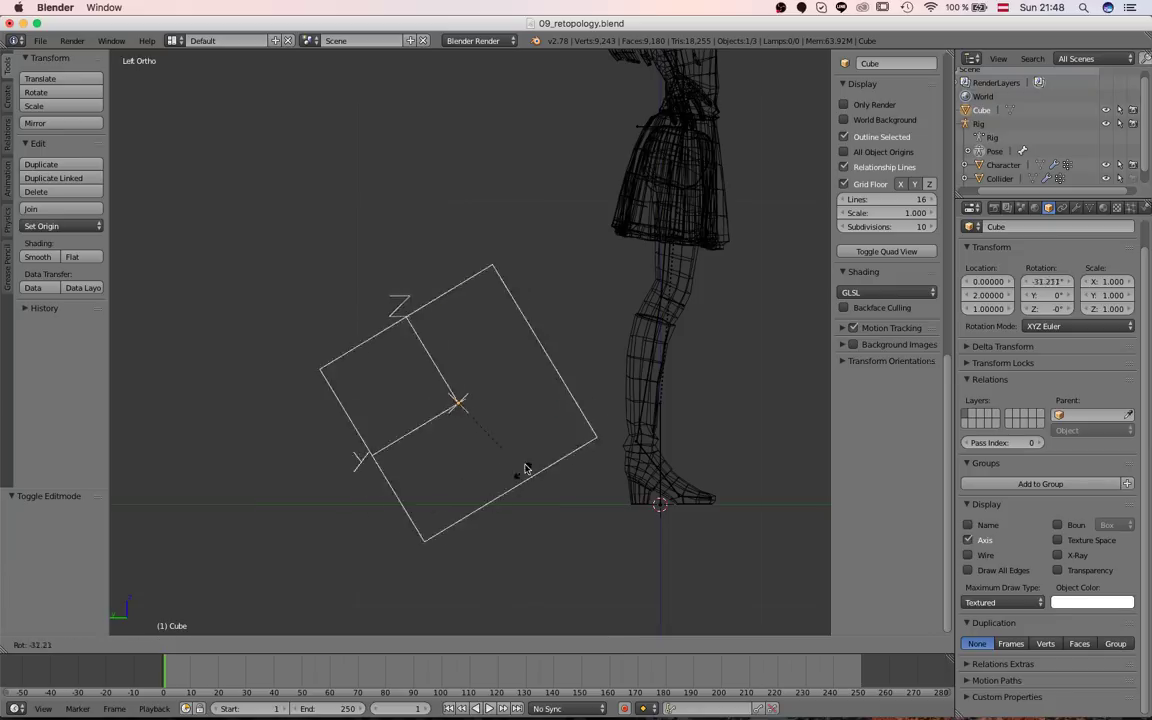
{"action": "left_click", "coordinate": [535, 389]}
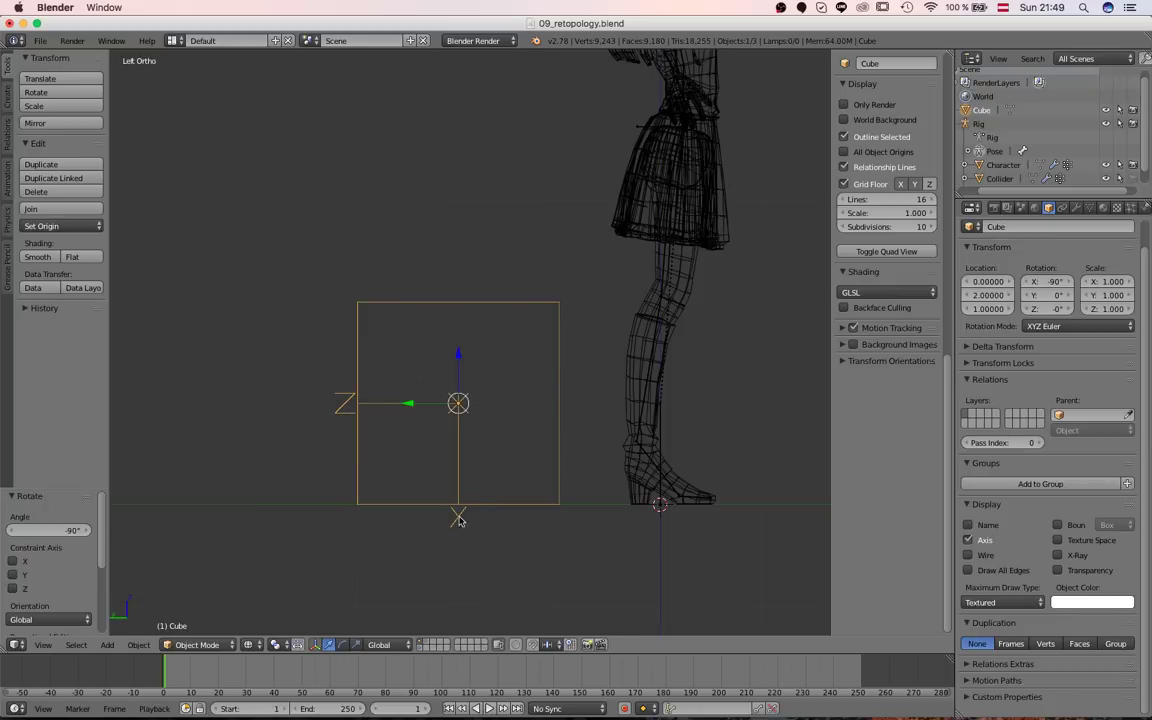
{"action": "key", "text": "r"}
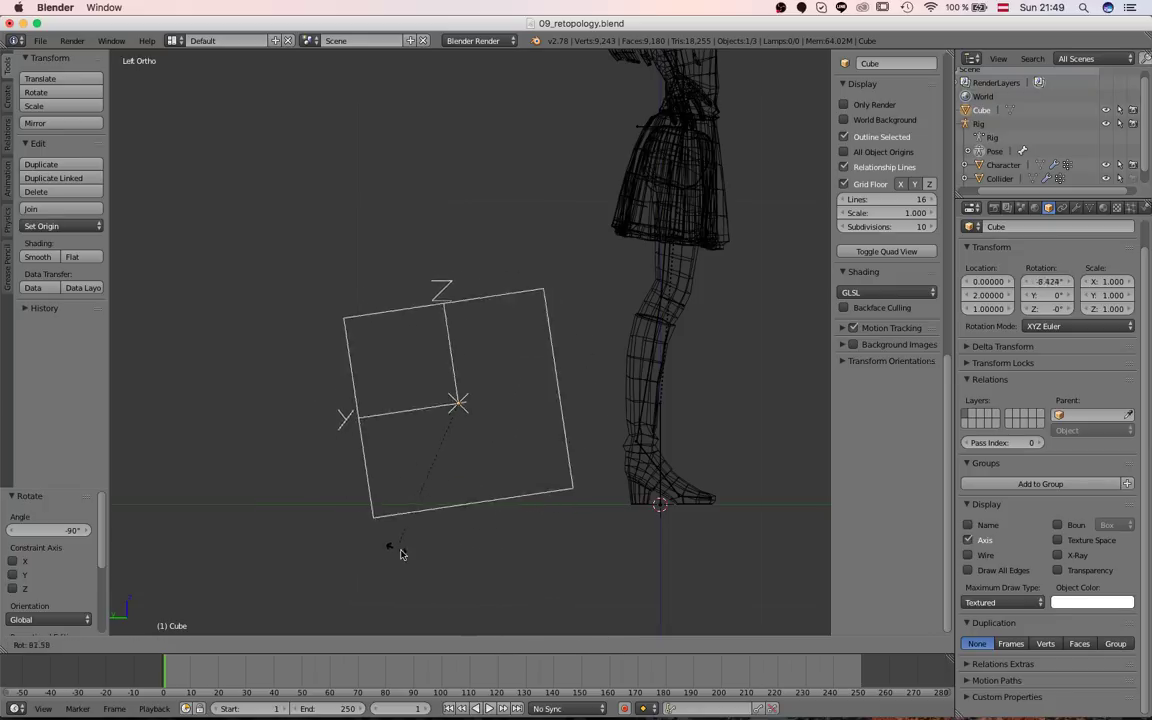
{"action": "key", "text": "Escape"}
{"action": "key", "text": "g"}
{"action": "key", "text": "Escape"}
Select the rig's root bone and compare its axes with those of the rotated cube.
{"action": "middle_click_drag", "start_coordinate": [450, 398], "coordinate": [575, 455]}
{"action": "middle_click_drag", "start_coordinate": [458, 511], "coordinate": [472, 516]}
{"action": "scroll", "coordinate": [464, 504], "scroll_direction": "down", "scroll_amount": 2}
{"action": "right_click", "coordinate": [500, 342]}
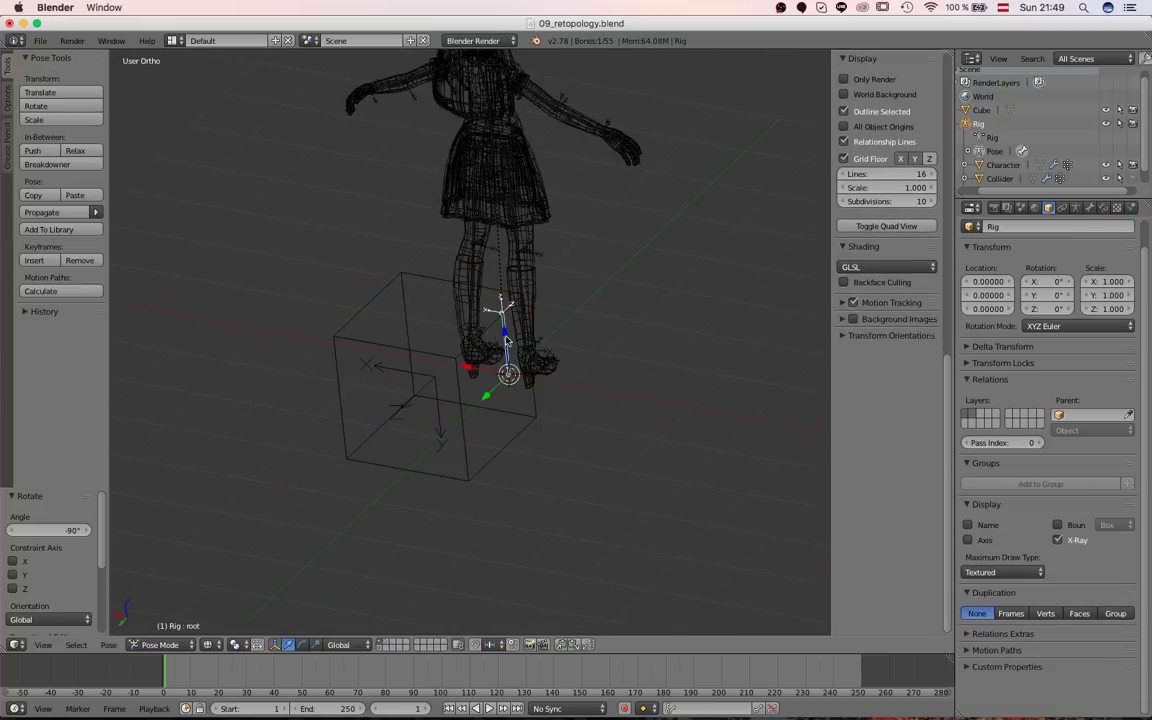
{"action": "scroll", "coordinate": [530, 410], "scroll_direction": "up", "scroll_amount": 5}
{"action": "middle_click_drag", "start_coordinate": [544, 430], "coordinate": [314, 385]}
Select the cube in left view and enter Edit Mode with its whole mesh selected.
{"action": "key", "text": "ctrl+KP_3"}
{"action": "right_click", "coordinate": [478, 300]}
{"action": "scroll", "coordinate": [532, 381], "scroll_direction": "down", "scroll_amount": 2}
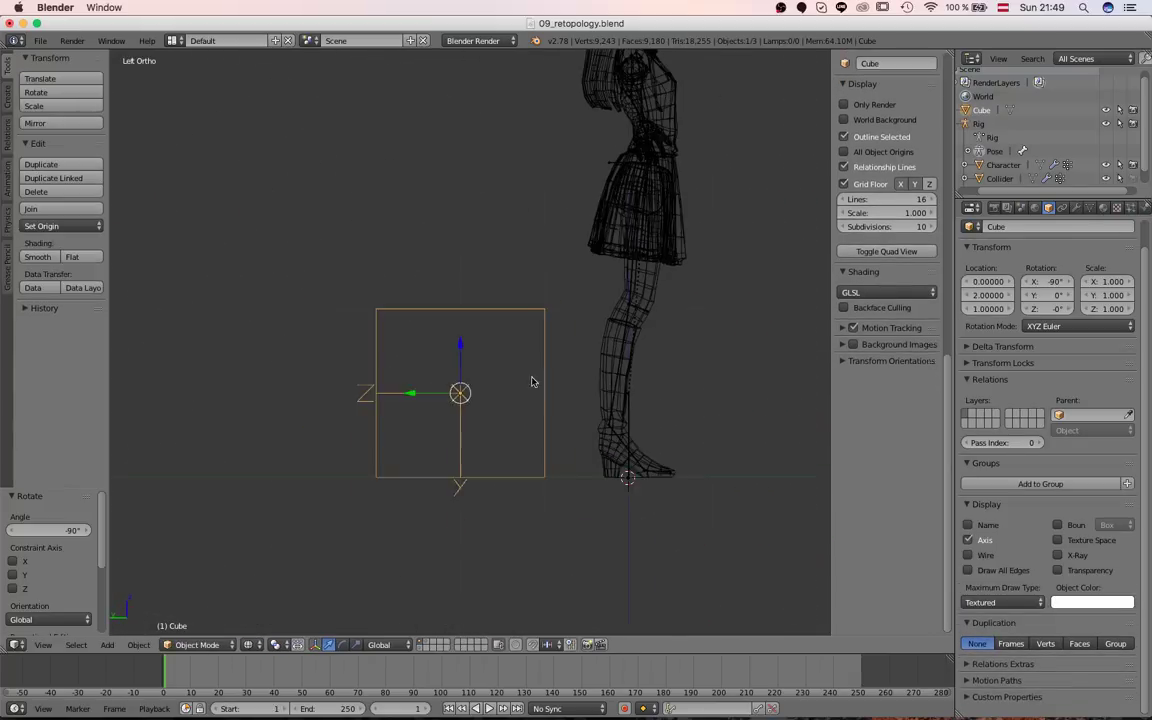
{"action": "key", "text": "Tab"}
{"action": "scroll", "coordinate": [537, 395], "scroll_direction": "up", "scroll_amount": 1}
{"action": "scroll", "coordinate": [600, 415], "scroll_direction": "down", "scroll_amount": 2}
{"action": "key", "text": "s"}
{"action": "key", "text": "shift+z"}
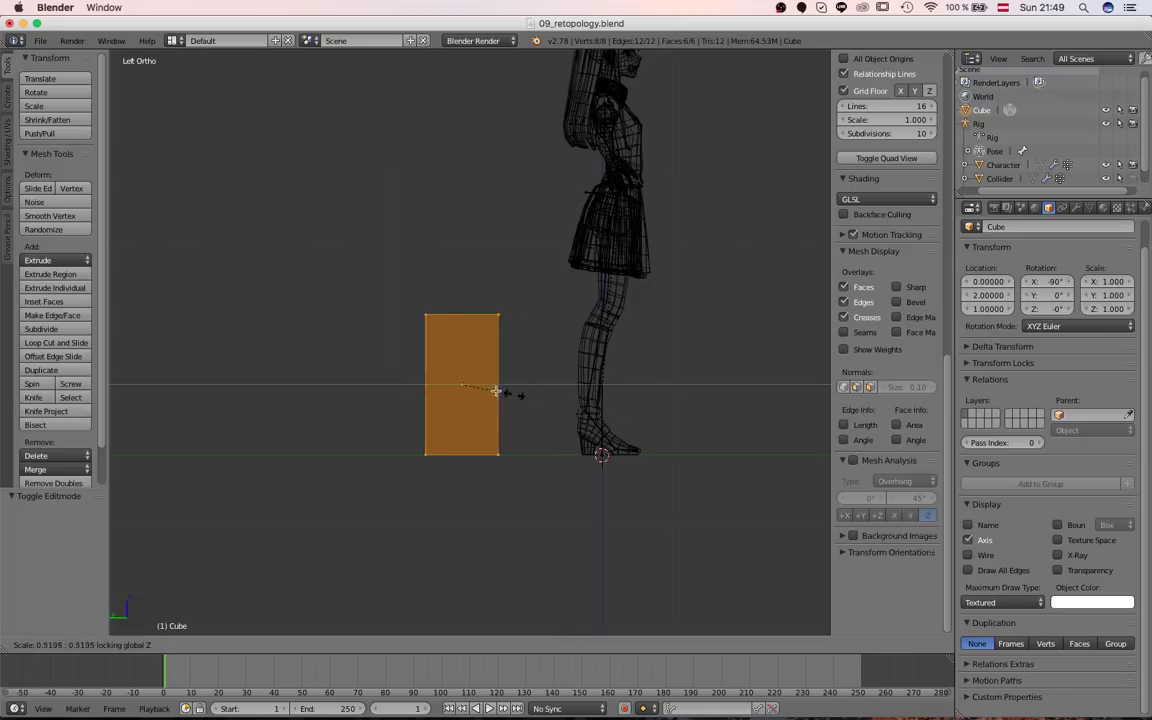
{"action": "right_click", "coordinate": [480, 388]}
Scale the cube's whole mesh in Edit Mode.
{"action": "middle_click_drag", "start_coordinate": [500, 398], "coordinate": [543, 458]}
{"action": "scroll", "coordinate": [543, 458], "scroll_direction": "up", "scroll_amount": 5}
{"action": "key", "text": "s"}
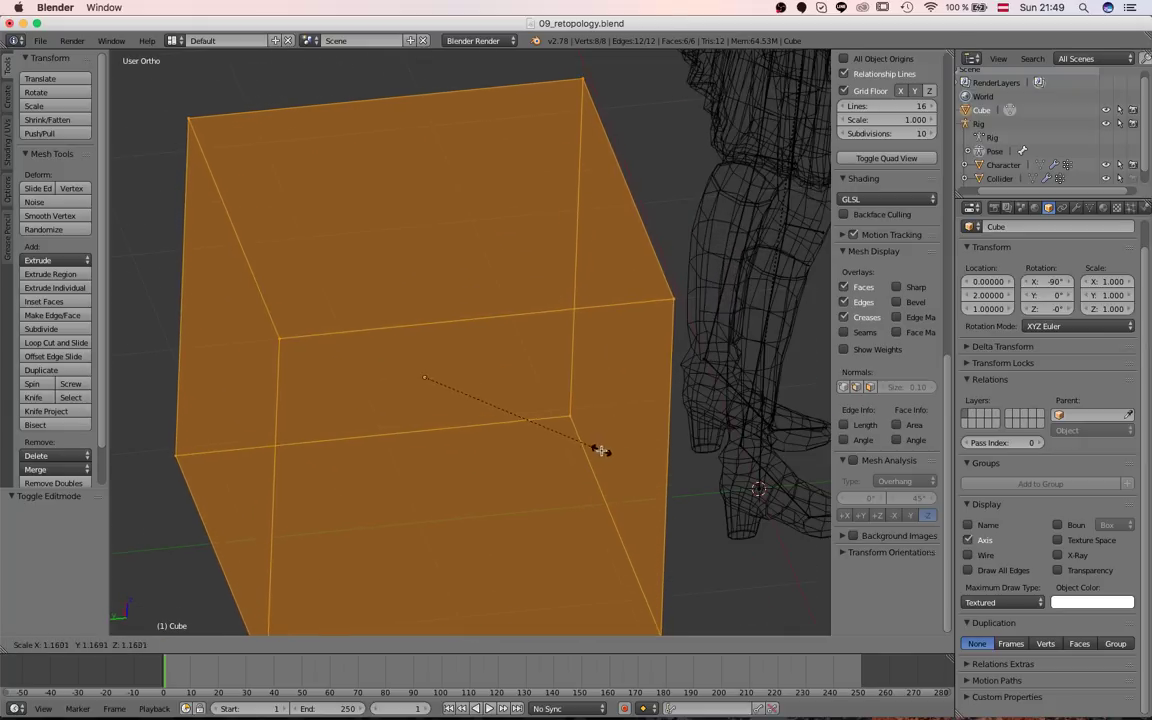
Scale the cube's mesh by 0.1 on X and Y, keeping its Z height.
{"action": "key", "text": "shift+z"}
{"action": "right_click", "coordinate": [401, 355]}
{"action": "scroll", "coordinate": [613, 389], "scroll_direction": "down", "scroll_amount": 5}
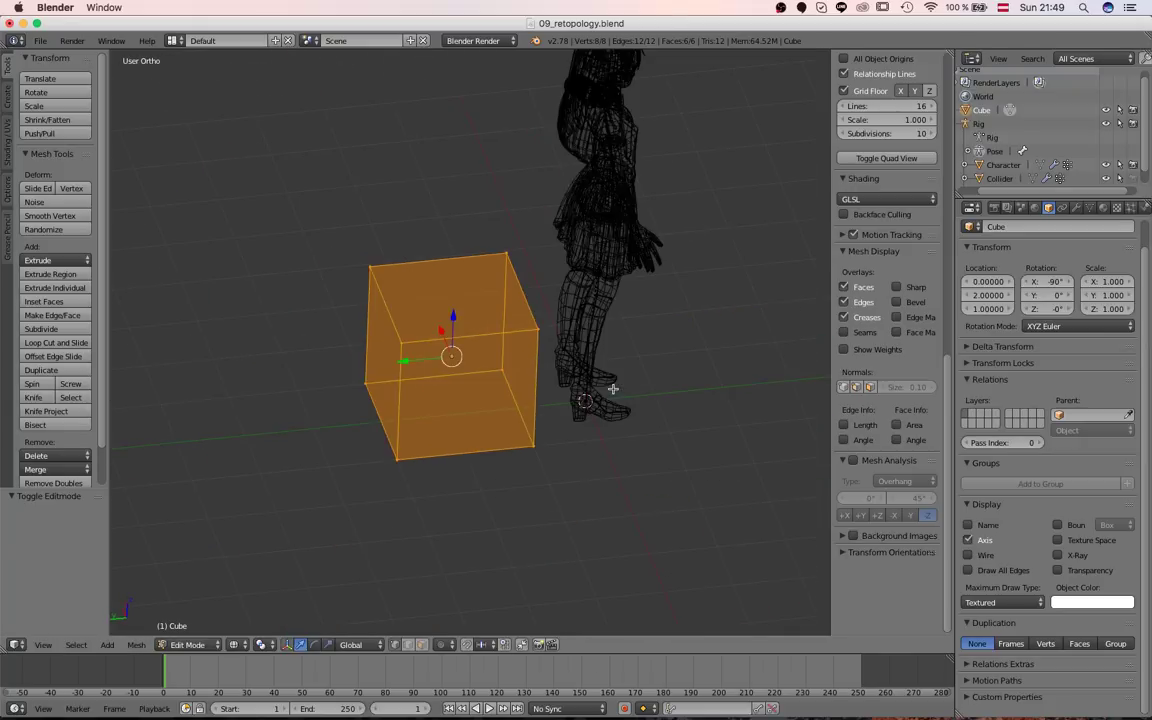
{"action": "key", "text": "s"}
{"action": "key", "text": "shift+z"}
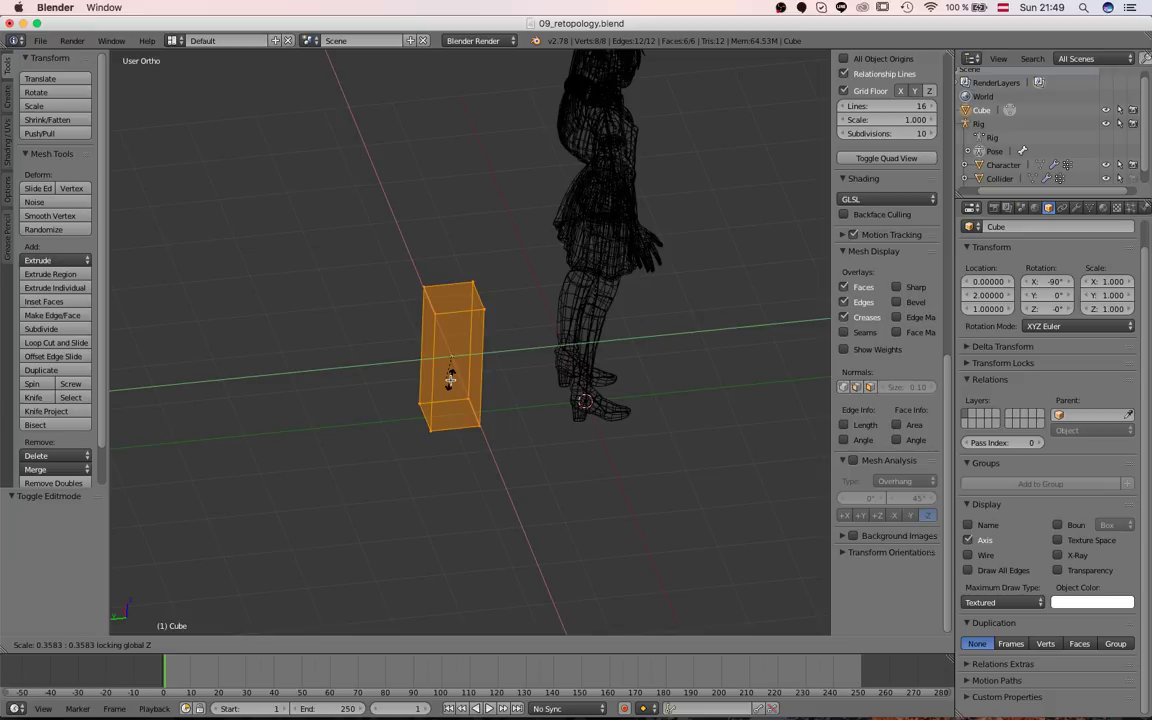
{"action": "type", "text": ".1"}
{"action": "key", "text": "Return"}
{"action": "key", "text": "s"}
{"action": "key", "text": "shift+z"}
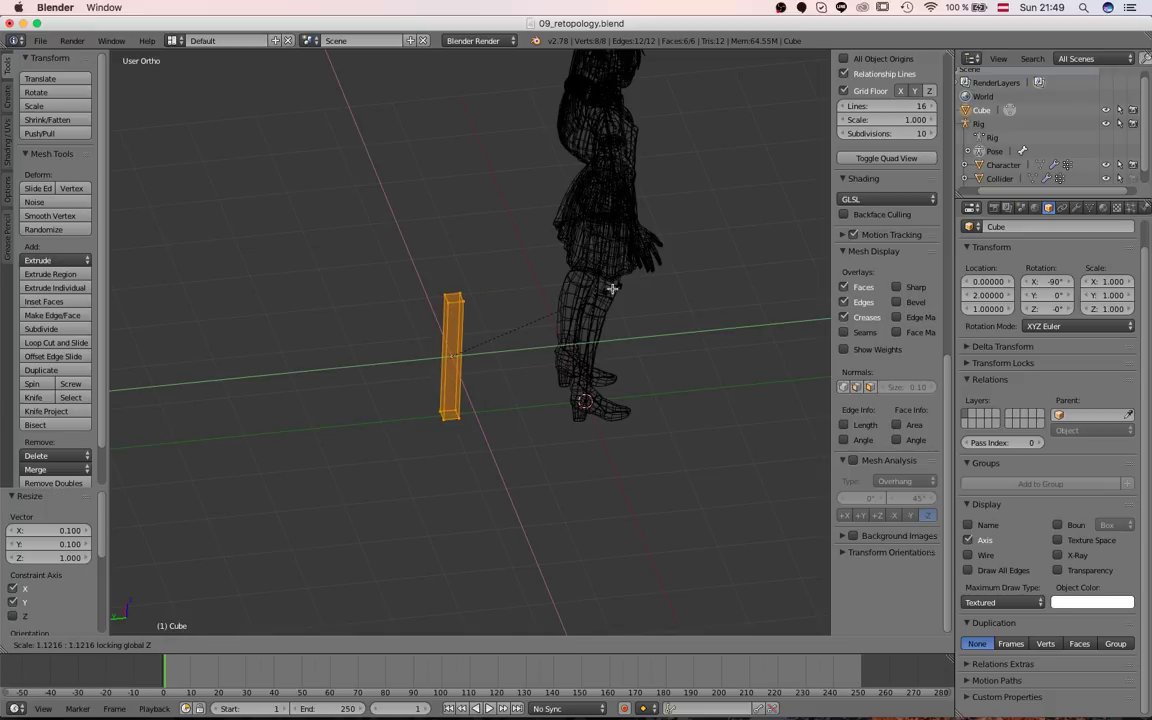
{"action": "type", "text": "0"}
{"action": "key", "text": "Escape"}
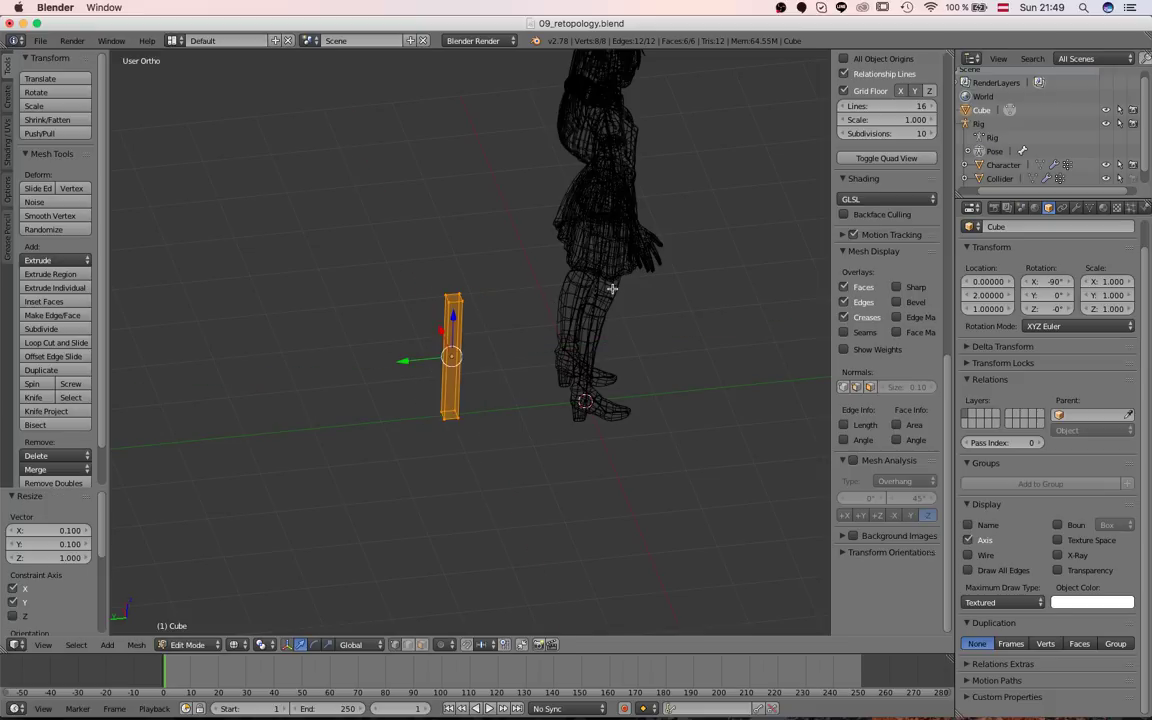
Thicken the narrow bar by scaling its mesh by 2 on X and Y only.
{"action": "key", "text": "s"}
{"action": "key", "text": "shift+z"}
{"action": "type", "text": "2"}
{"action": "key", "text": "Return"}
Examine the character's long hair from the left and back views, and return to Object Mode.
{"action": "key", "text": "ctrl+KP_3"}
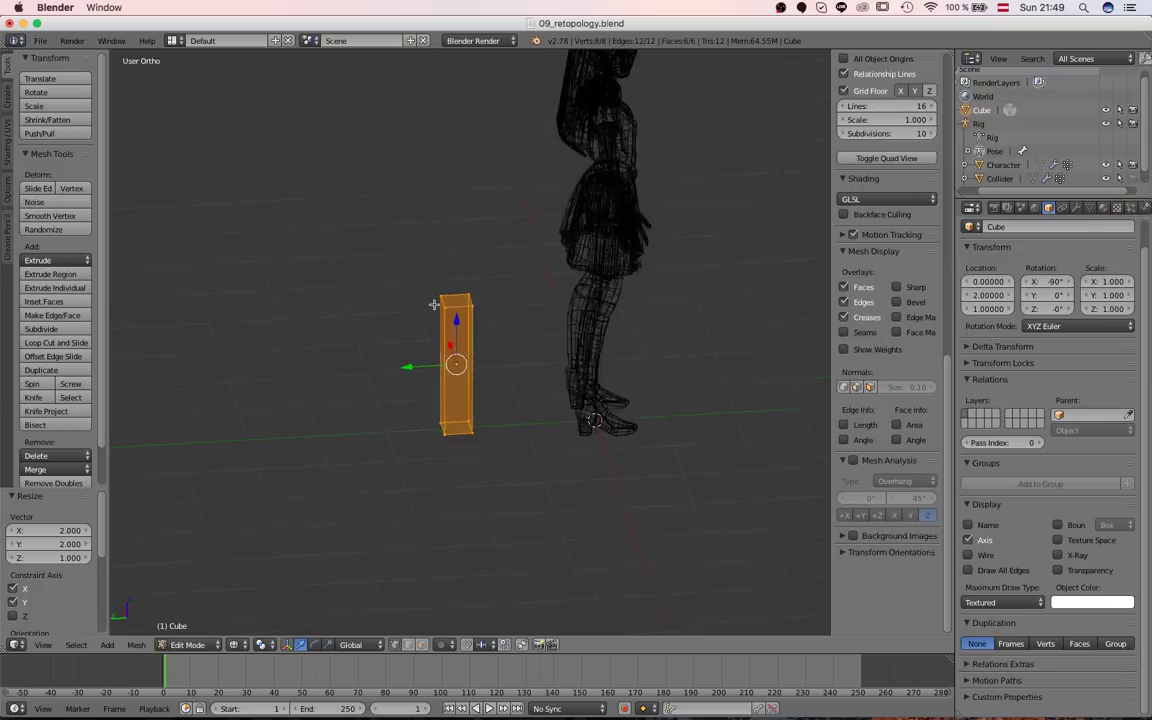
{"action": "scroll", "coordinate": [458, 265], "scroll_direction": "down", "scroll_amount": 1}
{"action": "middle_click_drag", "start_coordinate": [540, 205], "coordinate": [432, 359], "text": "shift"}
{"action": "scroll", "coordinate": [432, 359], "scroll_direction": "up", "scroll_amount": 4}
{"action": "middle_click_drag", "start_coordinate": [500, 168], "coordinate": [481, 360], "text": "shift"}
{"action": "scroll", "coordinate": [478, 362], "scroll_direction": "up", "scroll_amount": 4}
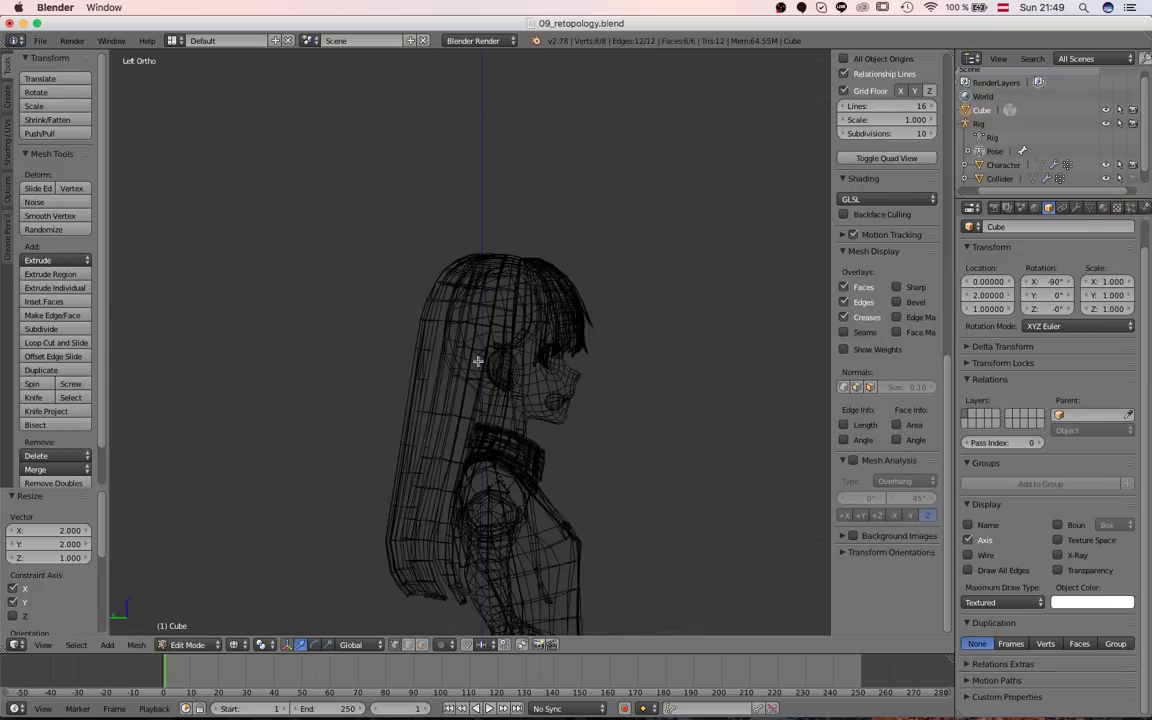
{"action": "middle_click_drag", "start_coordinate": [450, 400], "coordinate": [502, 181], "text": "shift"}
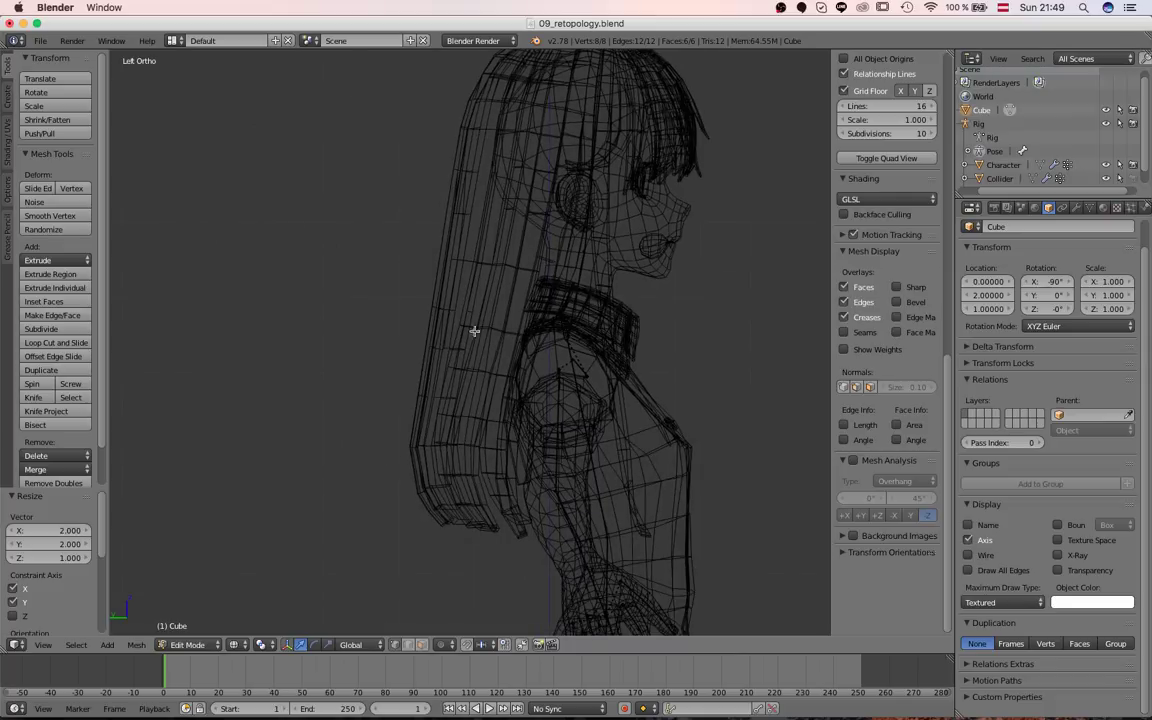
{"action": "middle_click_drag", "start_coordinate": [476, 206], "coordinate": [458, 233]}
{"action": "scroll", "coordinate": [481, 272], "scroll_direction": "down", "scroll_amount": 1}
{"action": "key", "text": "ctrl+KP_1"}
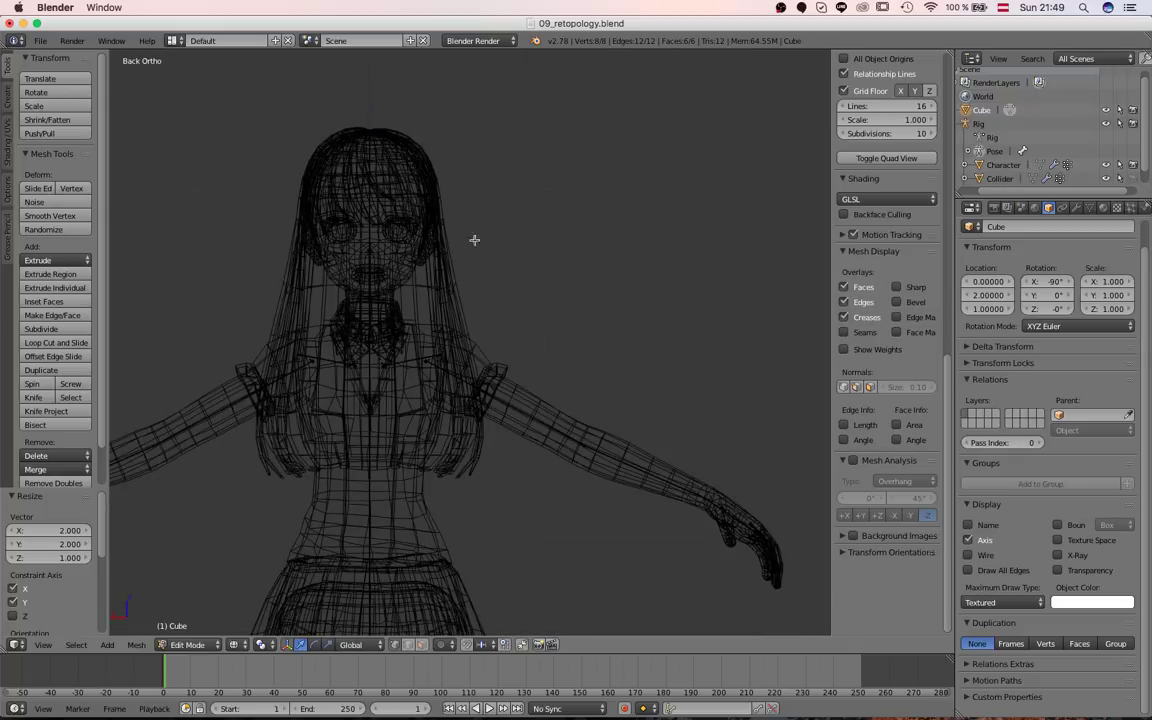
{"action": "scroll", "coordinate": [436, 441], "scroll_direction": "down", "scroll_amount": 1}
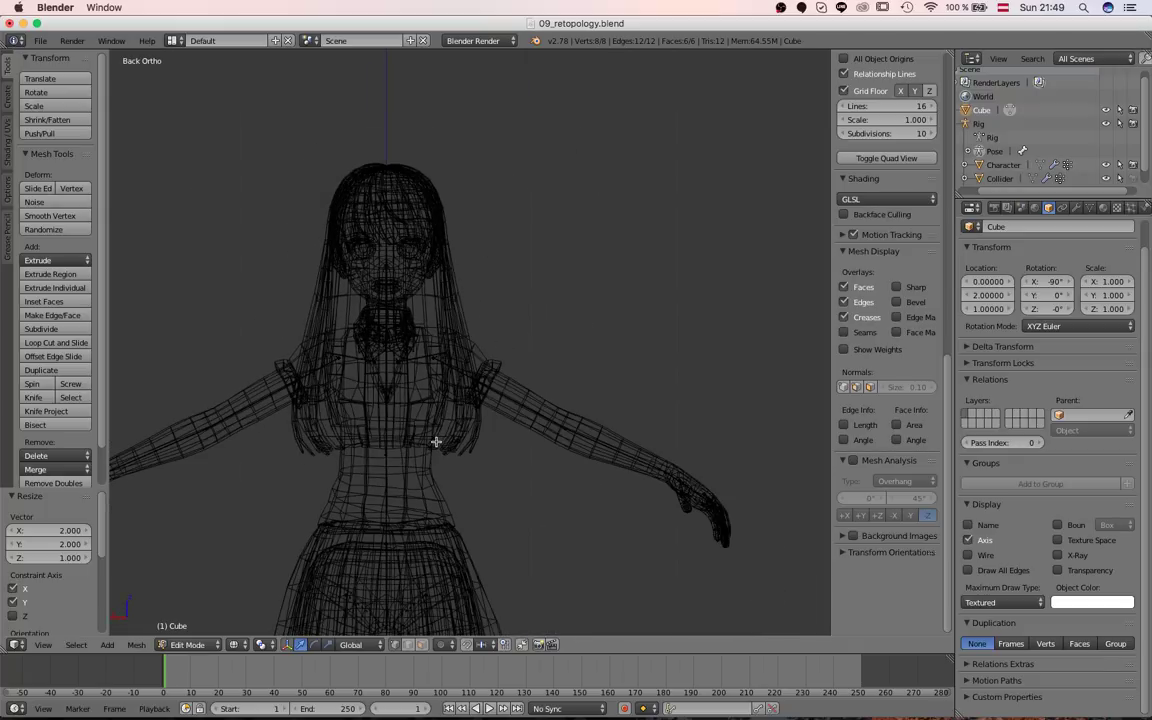
{"action": "middle_click_drag", "start_coordinate": [505, 405], "coordinate": [540, 391]}
{"action": "key", "text": "ctrl+KP_3"}
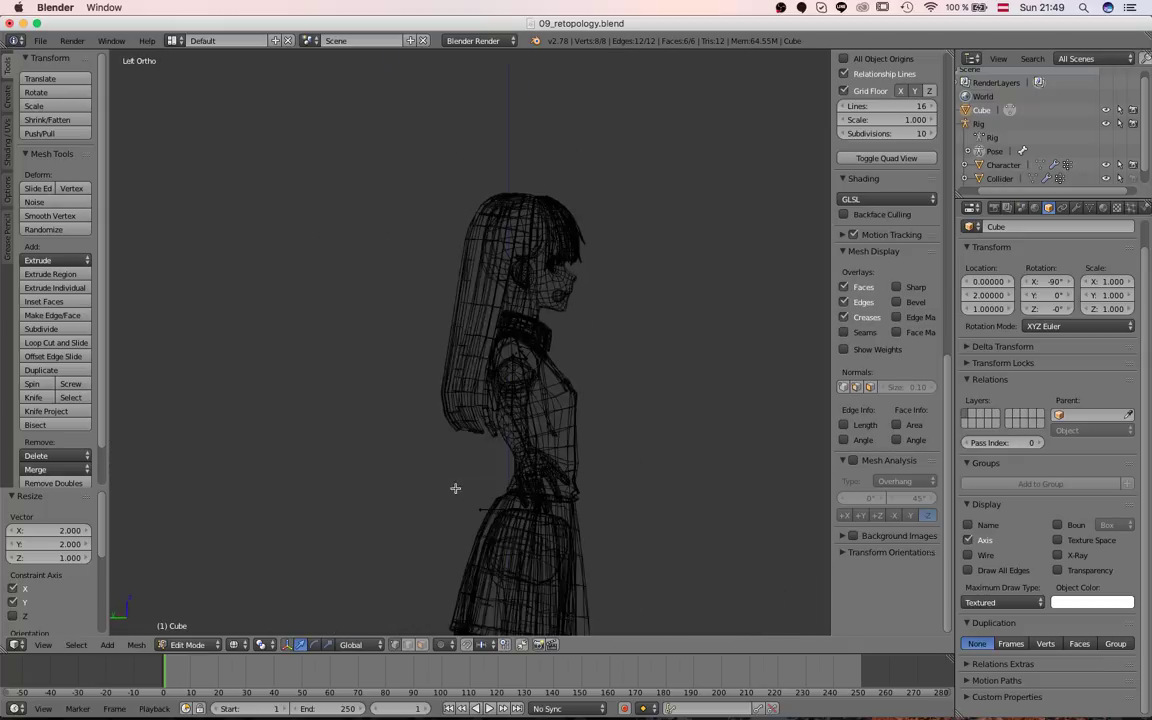
{"action": "middle_click_drag", "start_coordinate": [456, 489], "coordinate": [520, 345], "text": "shift"}
{"action": "scroll", "coordinate": [459, 495], "scroll_direction": "up", "scroll_amount": 1}
{"action": "scroll", "coordinate": [458, 495], "scroll_direction": "down", "scroll_amount": 3}
{"action": "key", "text": "Tab"}
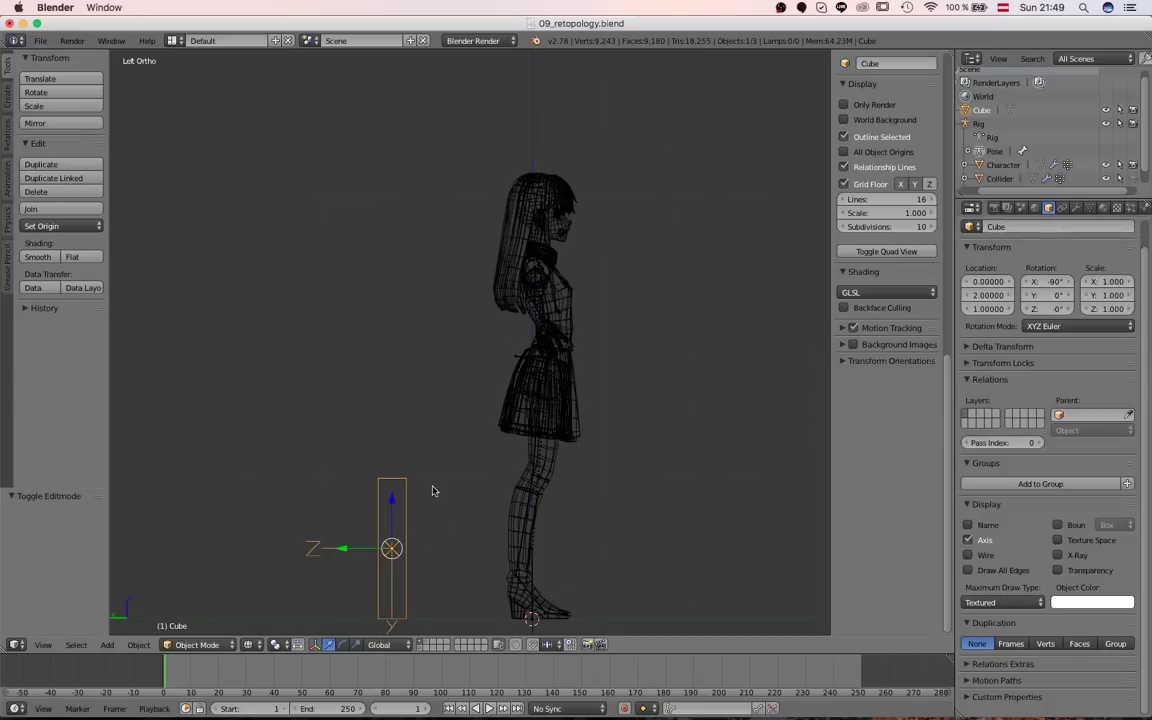
Try placing the bar against the back of the character's hair for size comparison, and undo the move.
{"action": "scroll", "coordinate": [420, 495], "scroll_direction": "down", "scroll_amount": 2}
{"action": "key", "text": "g"}
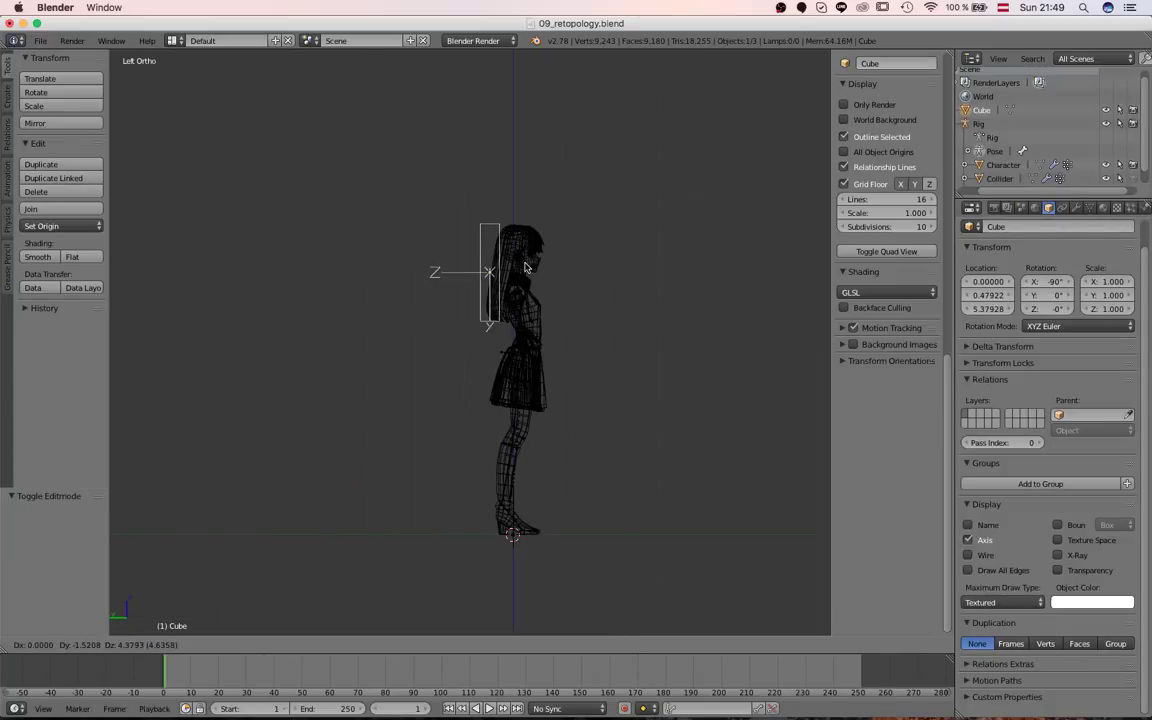
{"action": "left_click", "coordinate": [530, 278]}
{"action": "scroll", "coordinate": [576, 160], "scroll_direction": "up", "scroll_amount": 4}
{"action": "scroll", "coordinate": [576, 160], "scroll_direction": "up", "scroll_amount": 5}
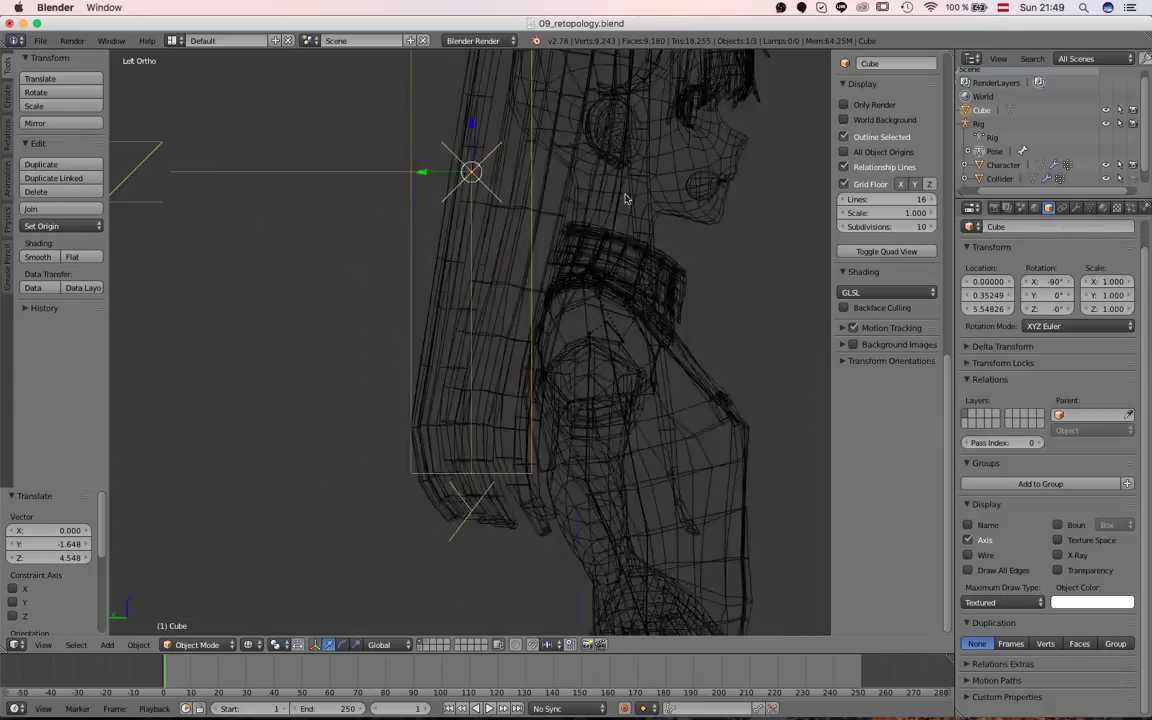
{"action": "scroll", "coordinate": [625, 195], "scroll_direction": "down", "scroll_amount": 1}
{"action": "scroll", "coordinate": [558, 172], "scroll_direction": "down", "scroll_amount": 2}
{"action": "scroll", "coordinate": [586, 214], "scroll_direction": "down", "scroll_amount": 3}
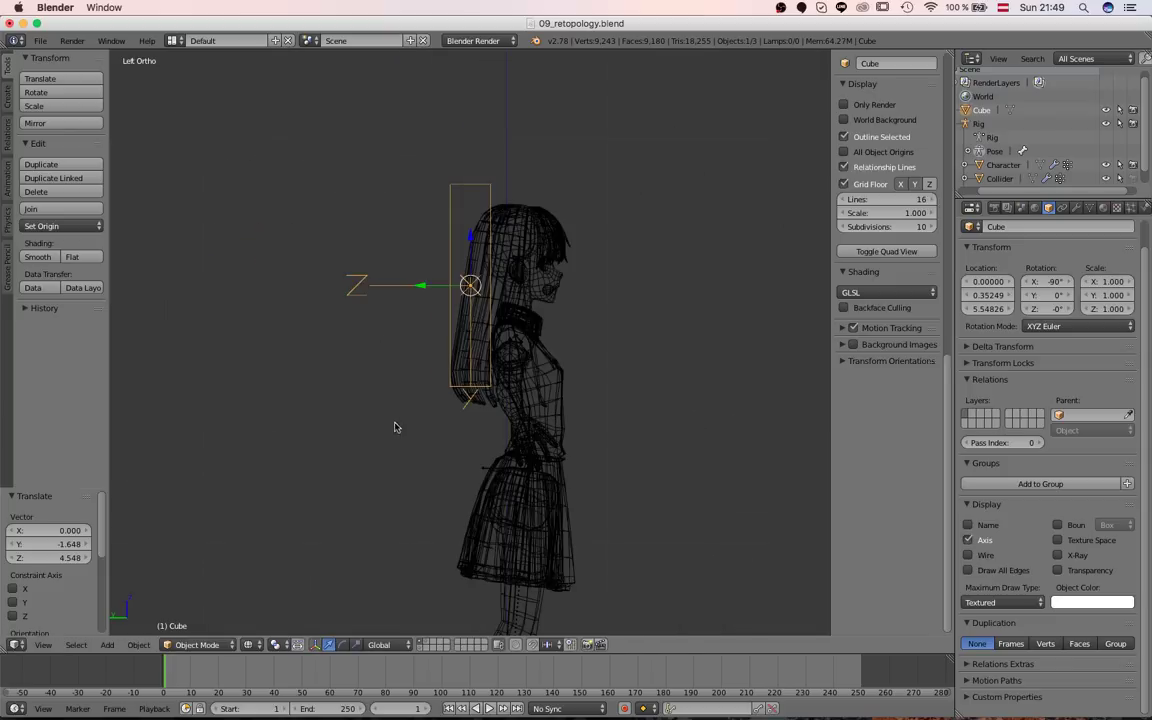
{"action": "key", "text": "ctrl+z"}
Duplicate the bar twice along Z with 2-unit offsets to stack three bars.
{"action": "scroll", "coordinate": [455, 441], "scroll_direction": "down", "scroll_amount": 3}
{"action": "middle_click_drag", "start_coordinate": [401, 529], "coordinate": [464, 418], "text": "shift"}
{"action": "scroll", "coordinate": [466, 416], "scroll_direction": "down", "scroll_amount": 3}
{"action": "key", "text": "shift+d"}
{"action": "key", "text": "z"}
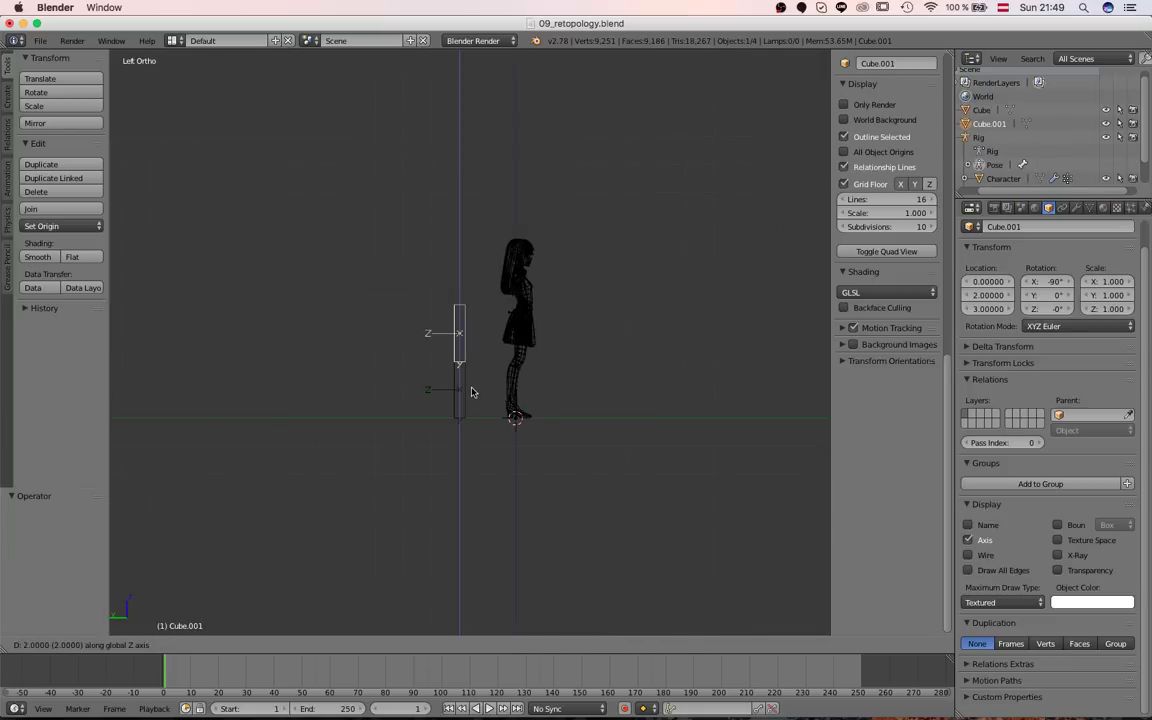
{"action": "left_click", "coordinate": [472, 392], "text": "ctrl"}
{"action": "scroll", "coordinate": [466, 421], "scroll_direction": "up", "scroll_amount": 4}
{"action": "key", "text": "shift+d"}
{"action": "key", "text": "z"}
{"action": "left_click", "coordinate": [470, 314], "text": "ctrl"}
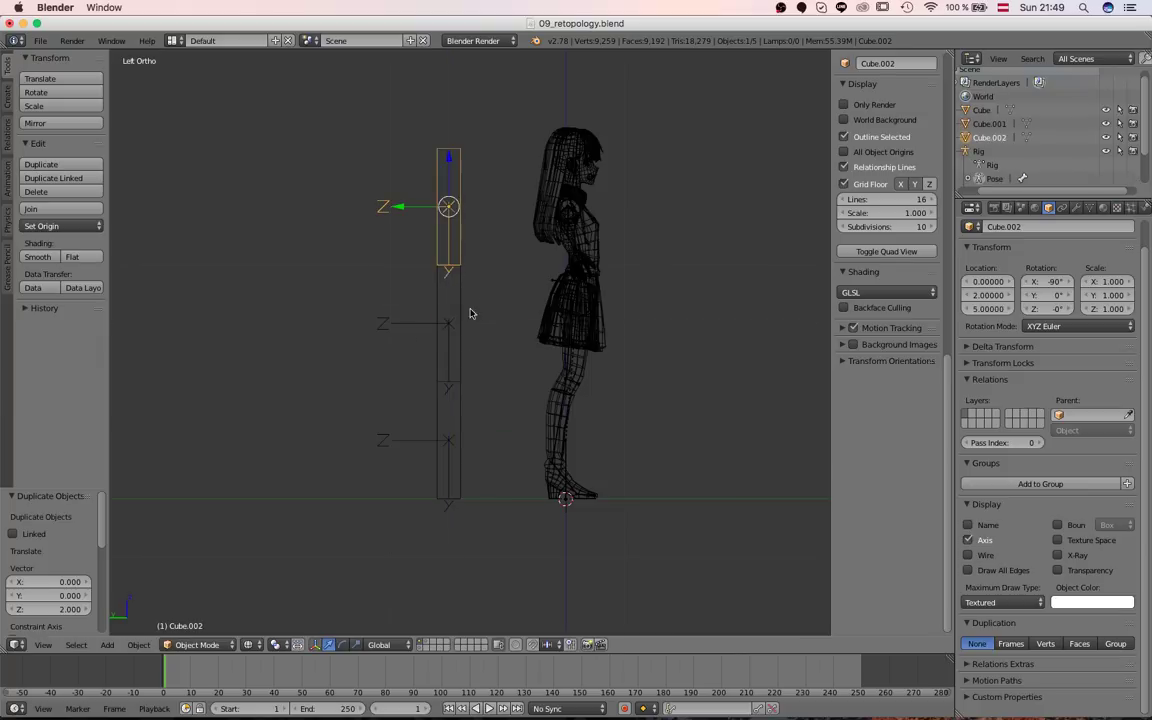
Select all three stacked bars and try scaling them down together in the left view.
{"action": "middle_click_drag", "start_coordinate": [471, 313], "coordinate": [440, 380]}
{"action": "key", "text": "a"}
{"action": "key", "text": "a"}
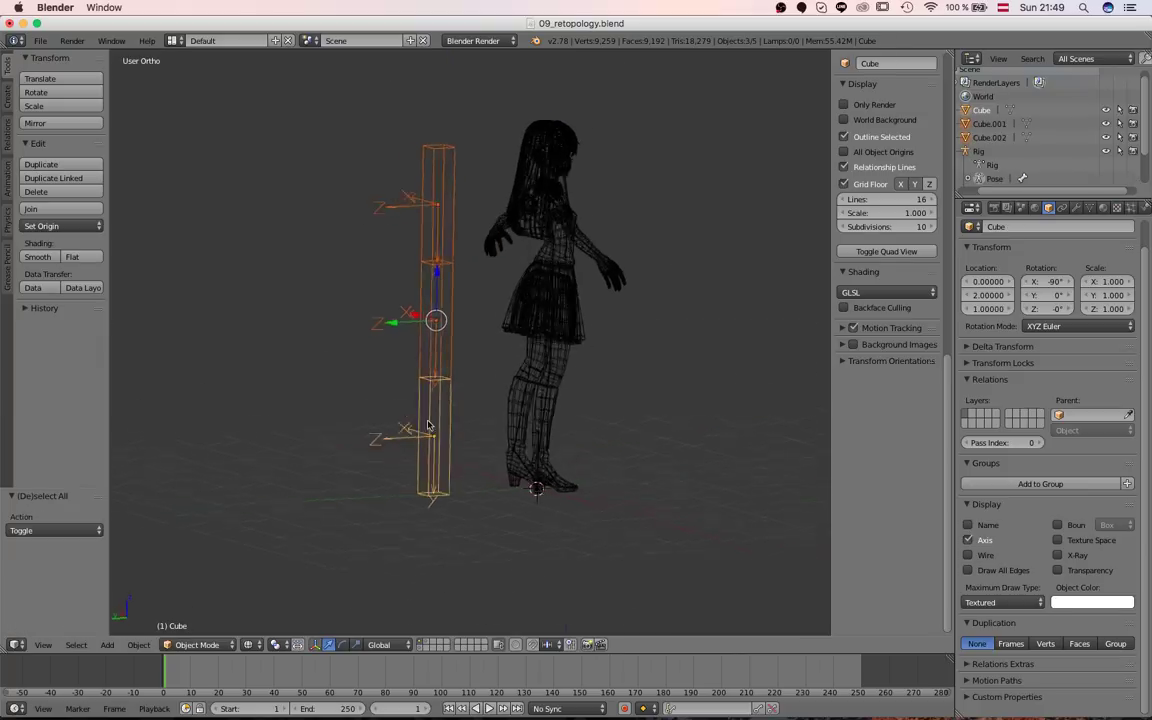
{"action": "key", "text": "ctrl+KP_3"}
{"action": "scroll", "coordinate": [670, 303], "scroll_direction": "up", "scroll_amount": 2}
{"action": "scroll", "coordinate": [688, 294], "scroll_direction": "down", "scroll_amount": 2}
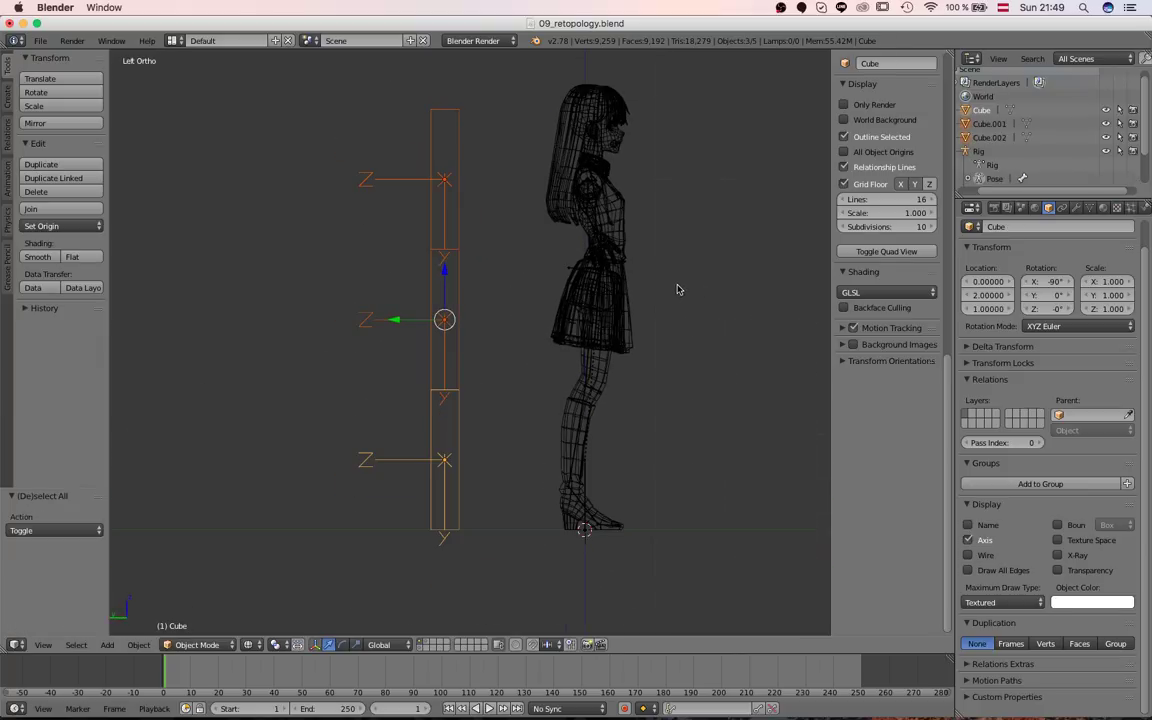
{"action": "scroll", "coordinate": [553, 293], "scroll_direction": "up", "scroll_amount": 2}
{"action": "scroll", "coordinate": [553, 292], "scroll_direction": "down", "scroll_amount": 2}
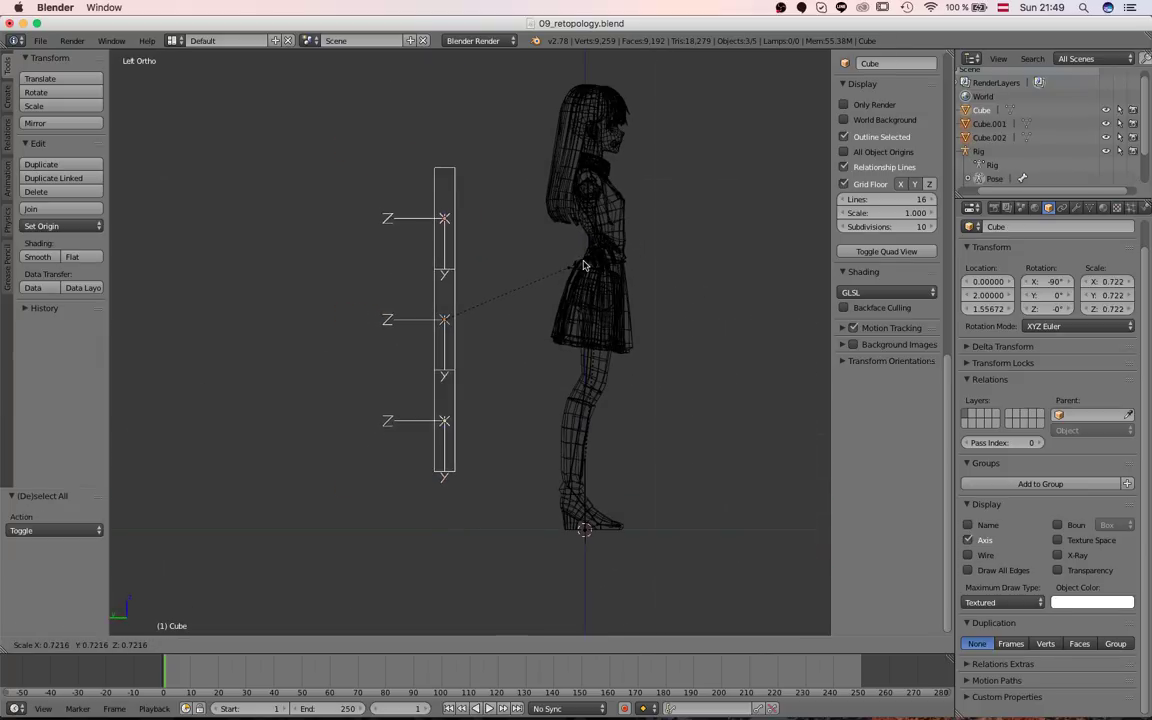
{"action": "scroll", "coordinate": [501, 290], "scroll_direction": "up", "scroll_amount": 1}
Delete the top and middle bars, keeping only the one on the ground.
{"action": "right_click", "coordinate": [447, 208]}
{"action": "key", "text": "x"}
{"action": "left_click", "coordinate": [452, 283]}
{"action": "right_click", "coordinate": [460, 293]}
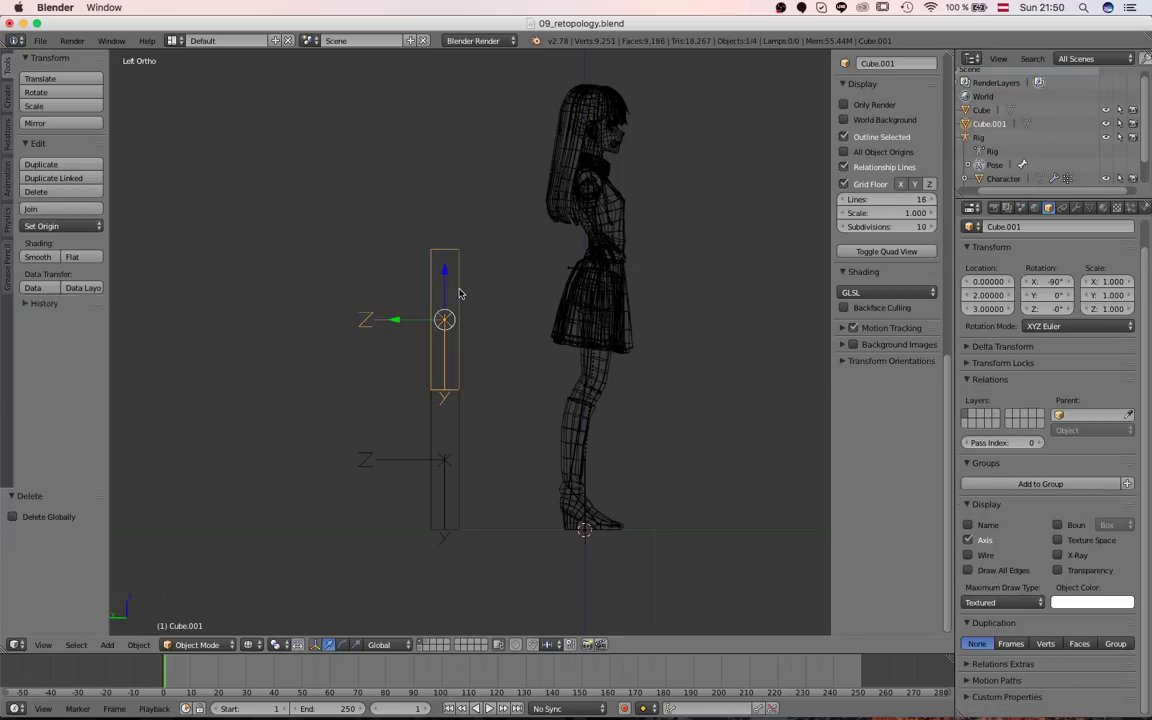
{"action": "key", "text": "x"}
{"action": "left_click", "coordinate": [460, 294]}
Scale the remaining bar uniformly by 0.5.
{"action": "right_click", "coordinate": [458, 414]}
{"action": "scroll", "coordinate": [529, 385], "scroll_direction": "down", "scroll_amount": 1}
{"action": "scroll", "coordinate": [530, 387], "scroll_direction": "up", "scroll_amount": 1}
{"action": "key", "text": "s"}
{"action": "key", "text": "0"}
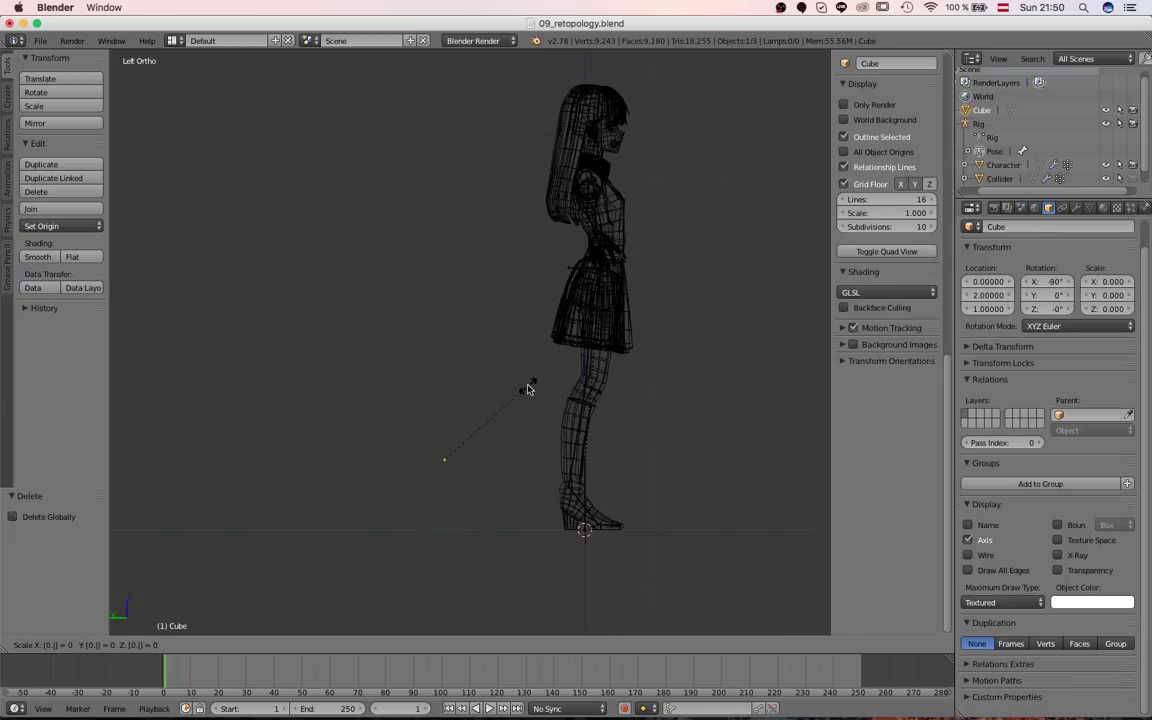
{"action": "key", "text": "Return"}
Move the bar down 0.5 units along Z so it stands on the ground line.
{"action": "scroll", "coordinate": [527, 388], "scroll_direction": "up", "scroll_amount": 4}
{"action": "type", "text": "gz"}
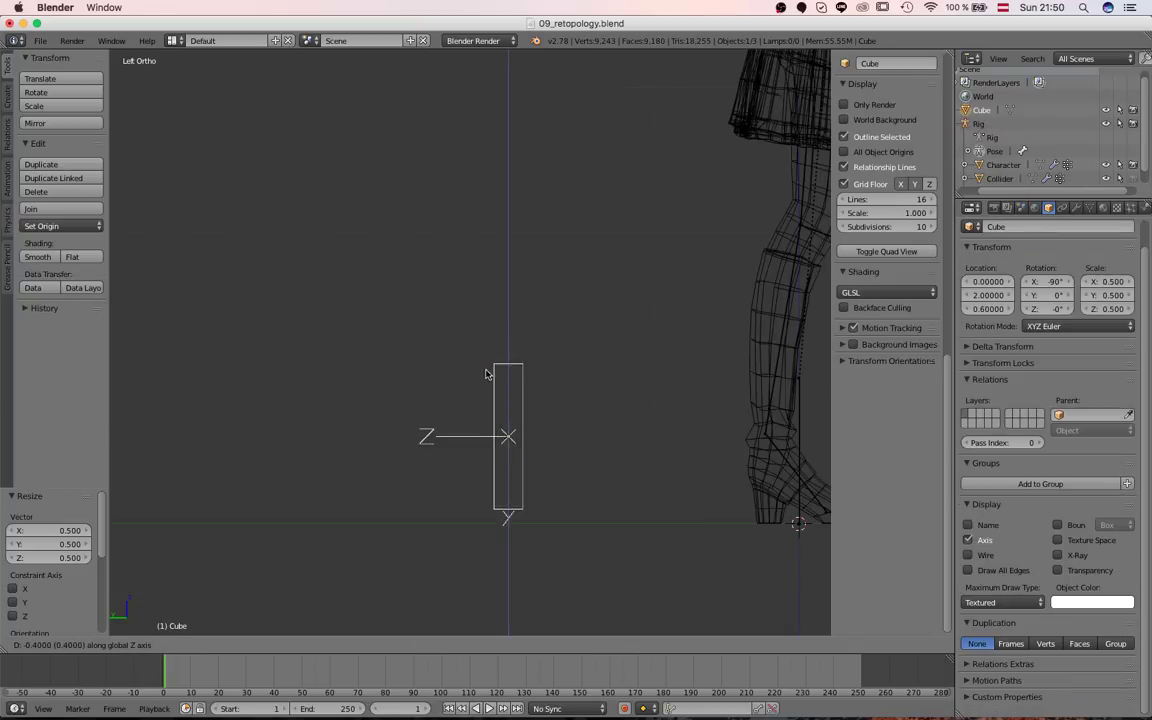
{"action": "type", "text": "-0.5"}
{"action": "key", "text": "Return"}
{"action": "key", "text": "shift+d"}
{"action": "key", "text": "z"}
{"action": "key", "text": "Escape"}
{"action": "key", "text": "x"}
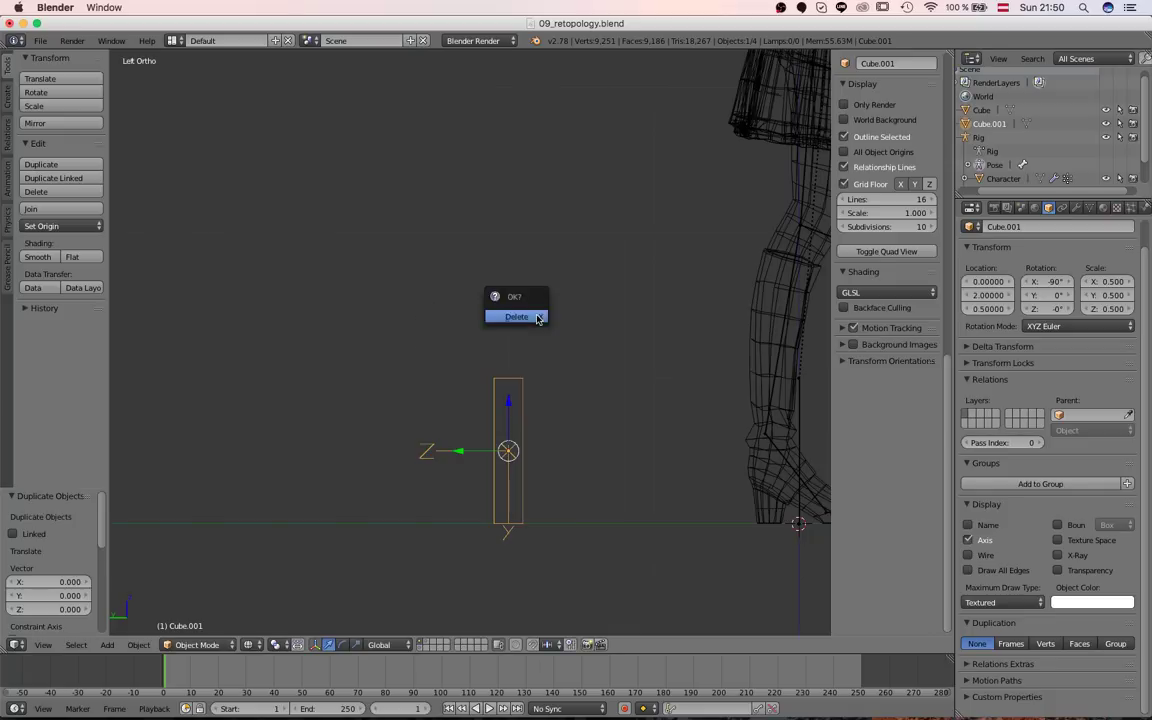
{"action": "left_click", "coordinate": [514, 316]}
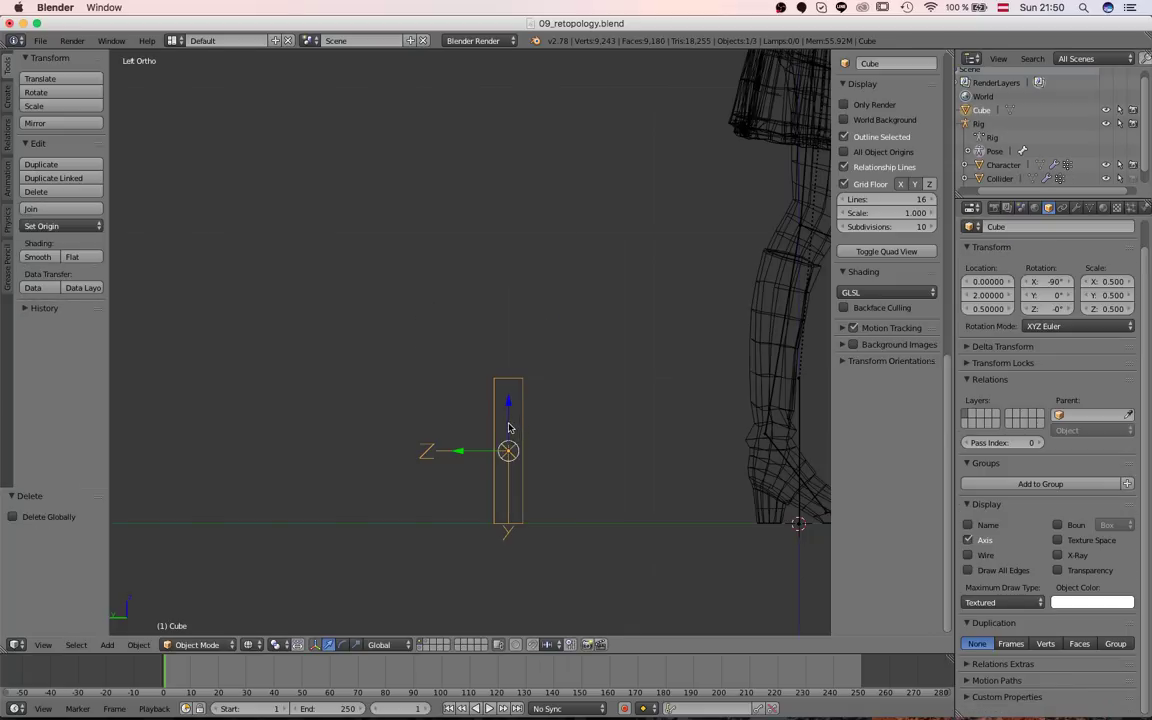
Stack two linked duplicates above the bar along Z, each offset by 1 unit from the one below.
{"action": "key", "text": "shift+d"}
{"action": "key", "text": "z"}
{"action": "left_click", "coordinate": [522, 284], "text": "ctrl"}
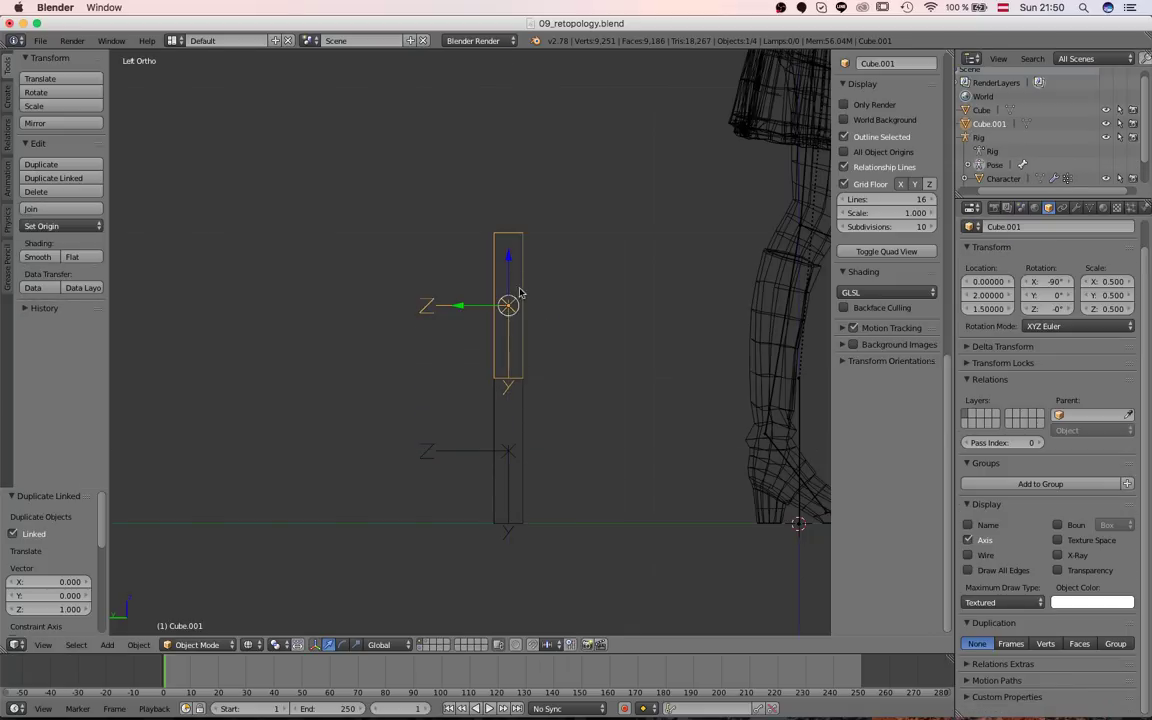
{"action": "scroll", "coordinate": [538, 378], "scroll_direction": "down", "scroll_amount": 1}
{"action": "middle_click_drag", "start_coordinate": [539, 385], "coordinate": [539, 464], "text": "shift"}
{"action": "key", "text": "alt+d"}
{"action": "key", "text": "z"}
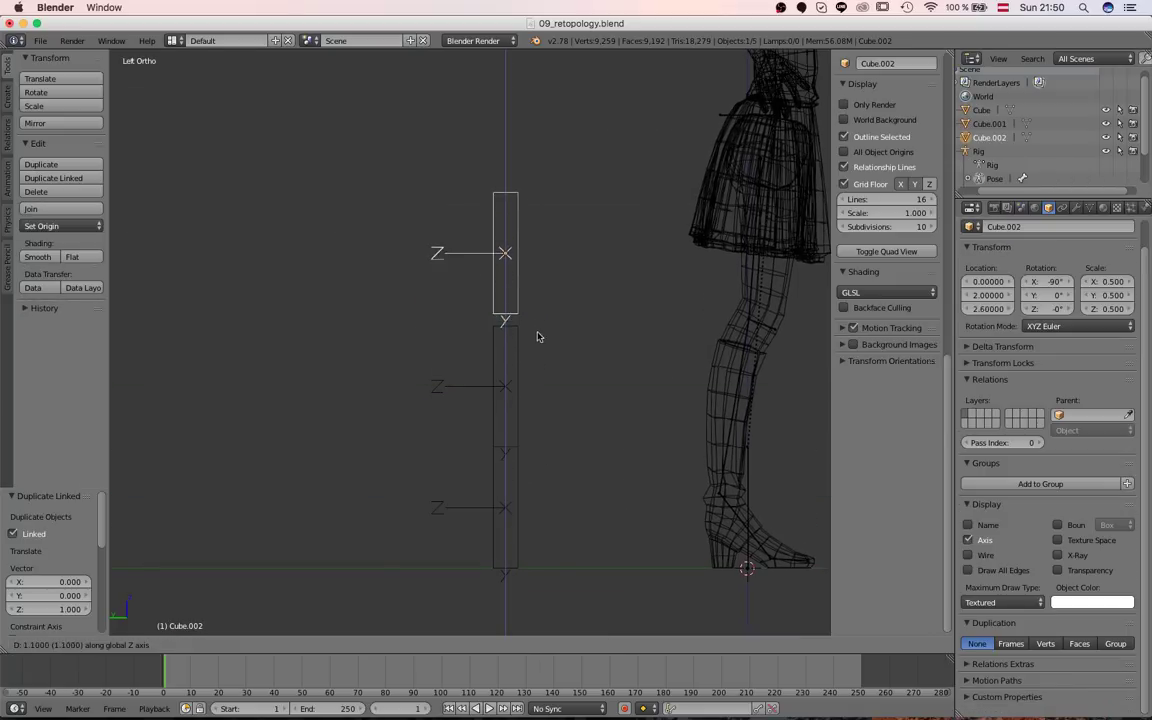
{"action": "left_click", "coordinate": [527, 321], "text": "ctrl"}
Check in Edit Mode that the three linked bars share the same mesh, and return to Object Mode.
{"action": "middle_click_drag", "start_coordinate": [518, 298], "coordinate": [535, 380]}
{"action": "key", "text": "a"}
{"action": "key", "text": "Tab"}
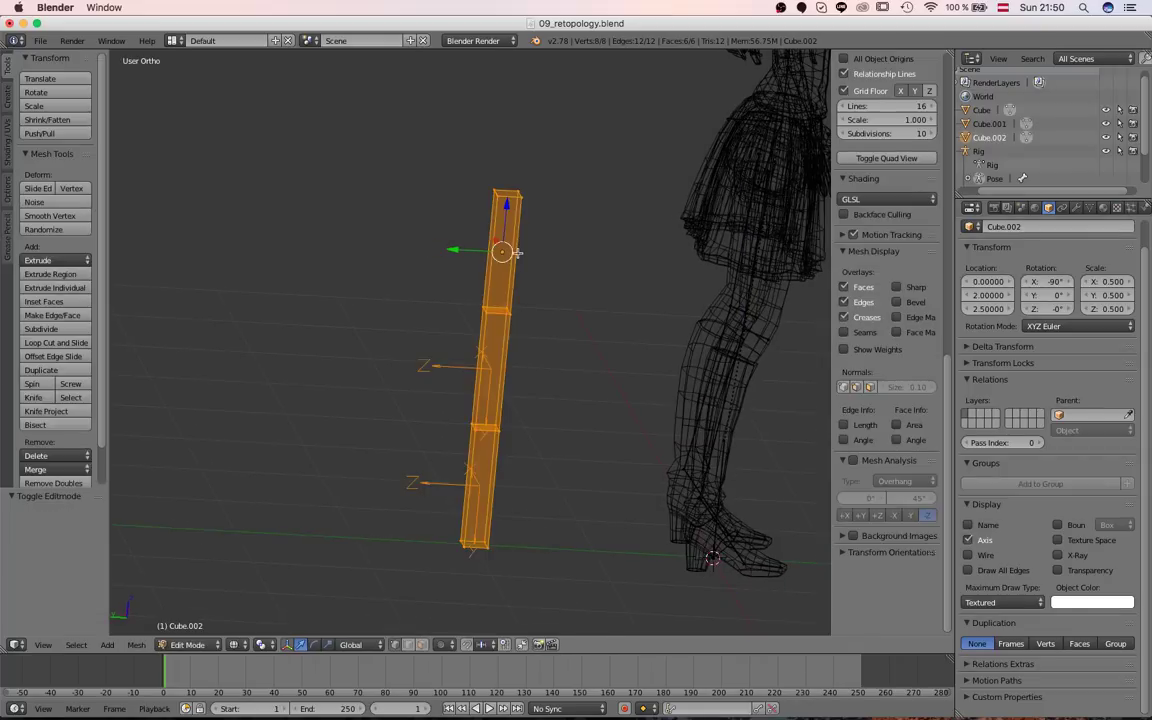
{"action": "key", "text": "Tab"}
Inspect the mesh data of each stacked bar and the list of available mesh data blocks.
{"action": "left_click", "coordinate": [1089, 208]}
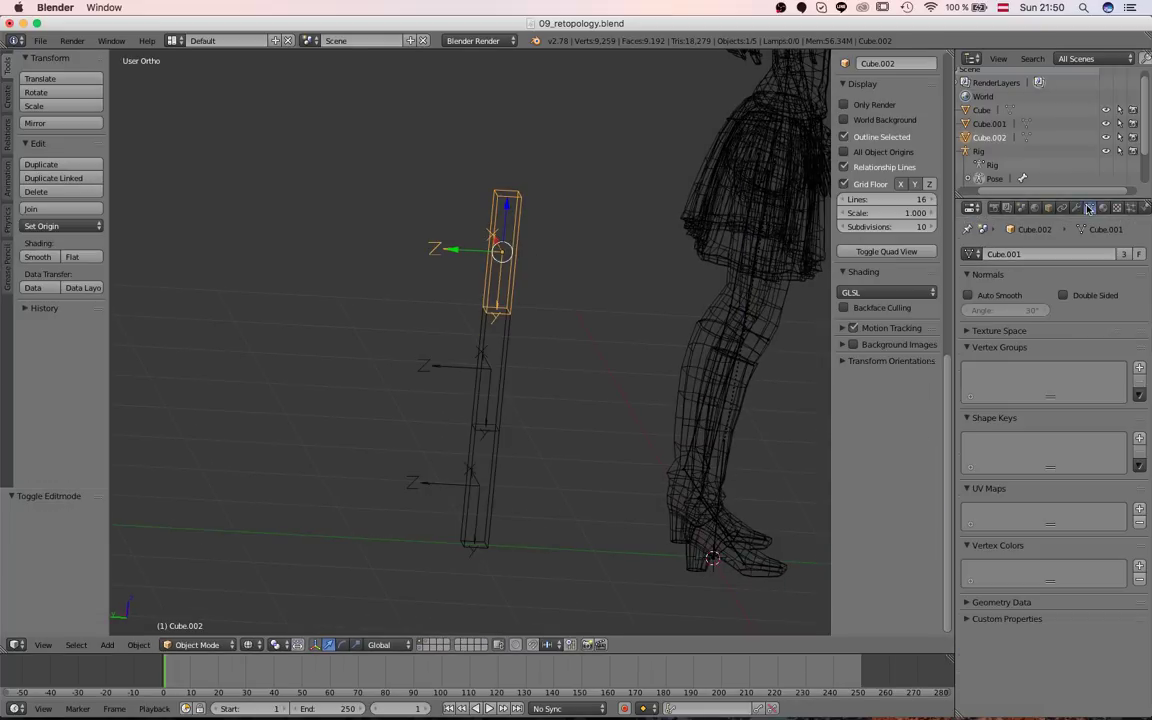
{"action": "left_click", "coordinate": [973, 254]}
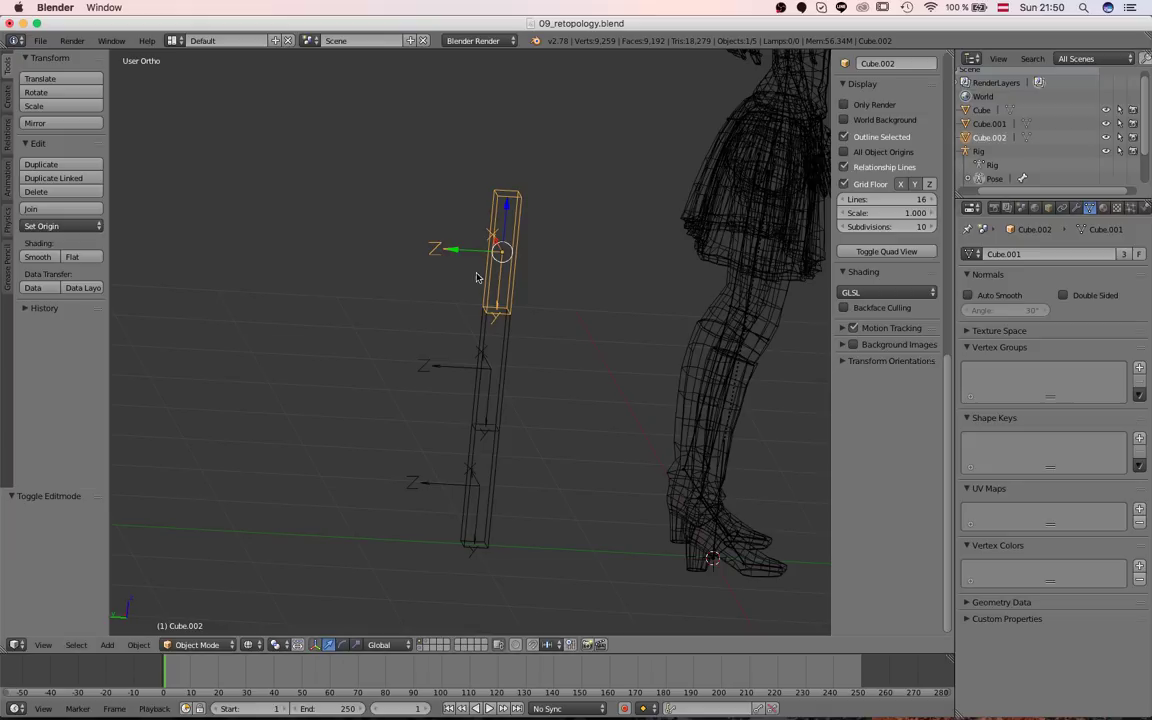
{"action": "right_click", "coordinate": [505, 405]}
{"action": "right_click", "coordinate": [499, 455]}
{"action": "right_click", "coordinate": [500, 390]}
{"action": "right_click", "coordinate": [505, 295]}
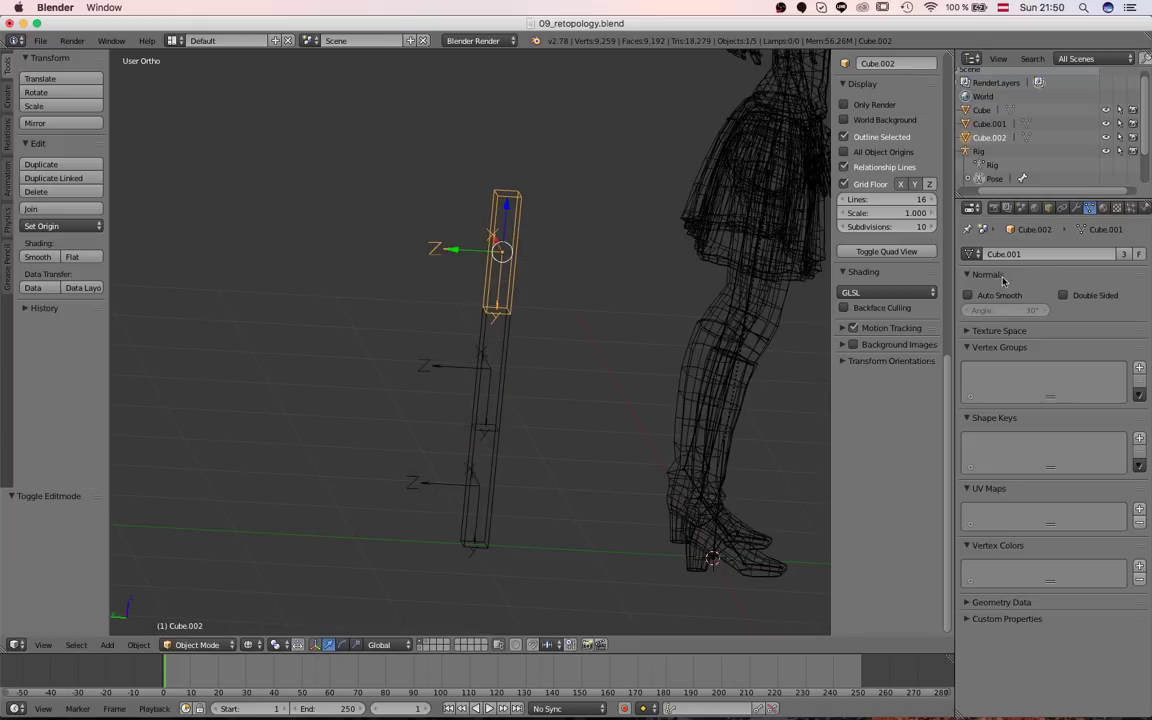
{"action": "left_click", "coordinate": [971, 254]}
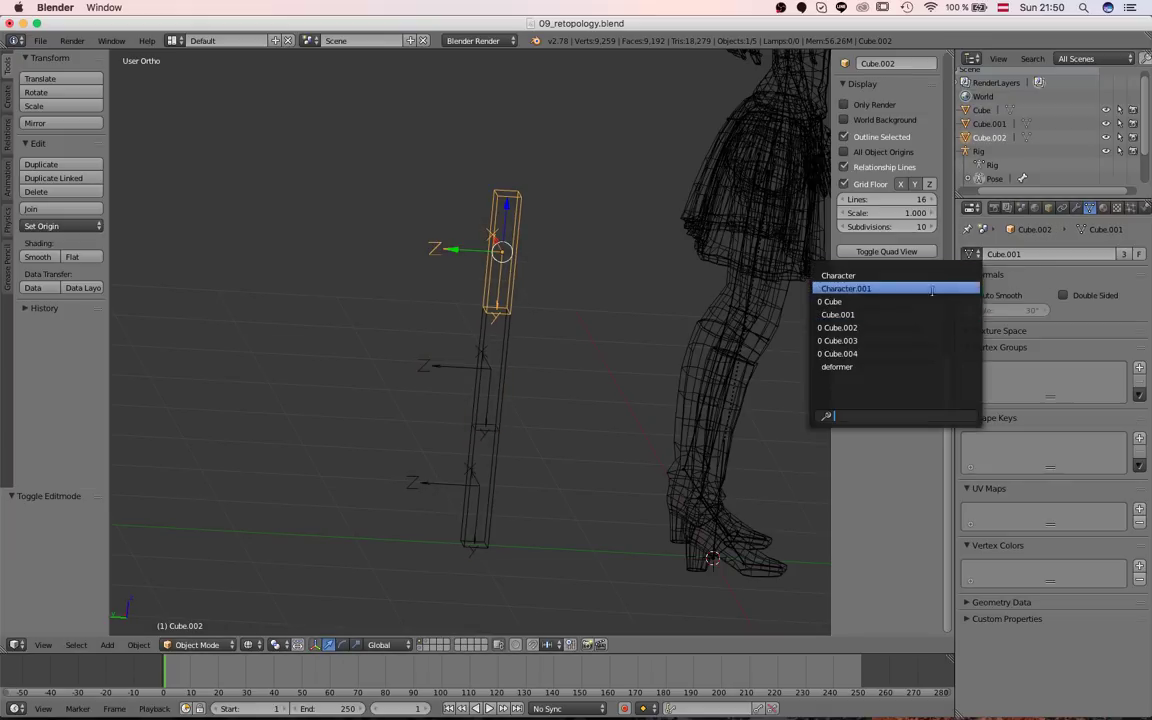
{"action": "right_click", "coordinate": [490, 450]}
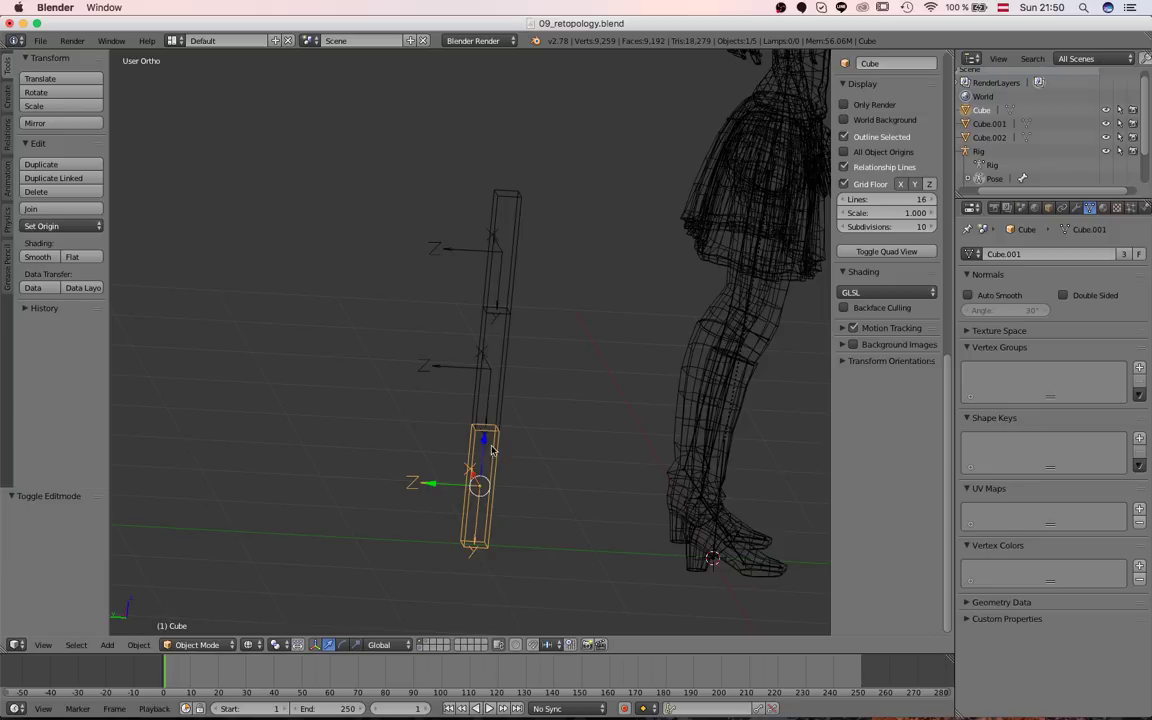
{"action": "right_click", "coordinate": [478, 266]}
{"action": "right_click", "coordinate": [491, 360], "text": "shift"}
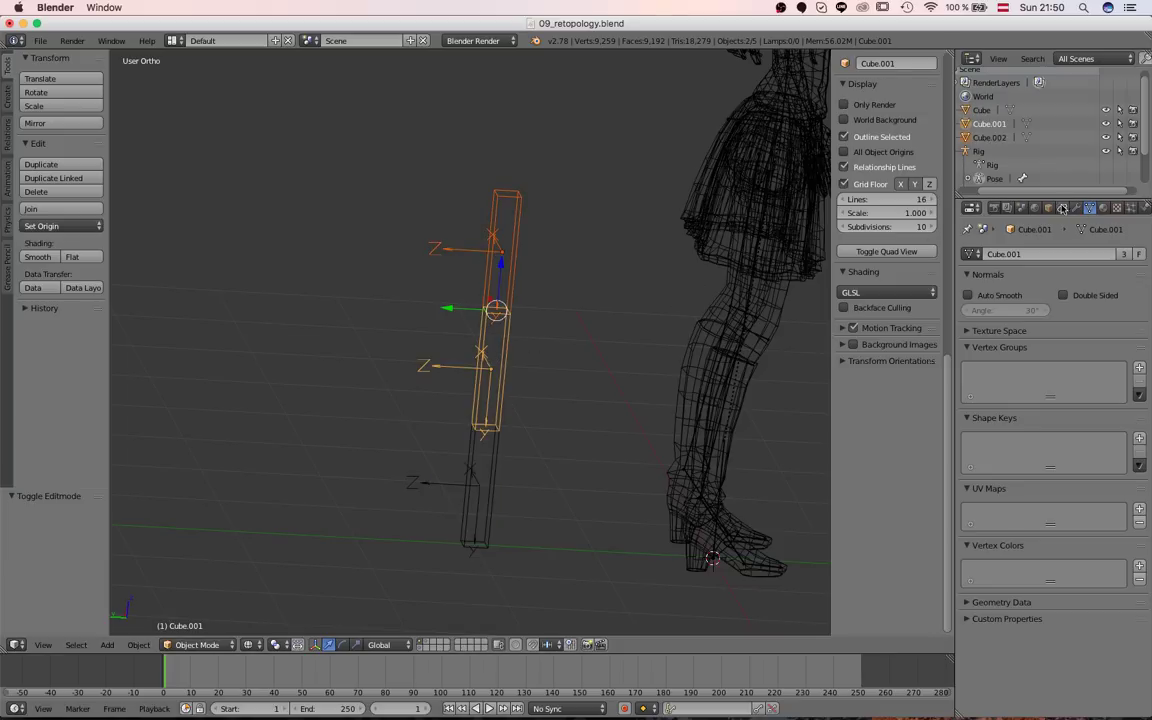
Show the object properties and select the bars one after another from top to bottom.
{"action": "left_click", "coordinate": [1048, 207]}
{"action": "right_click", "coordinate": [514, 279]}
{"action": "right_click", "coordinate": [499, 349], "text": "shift"}
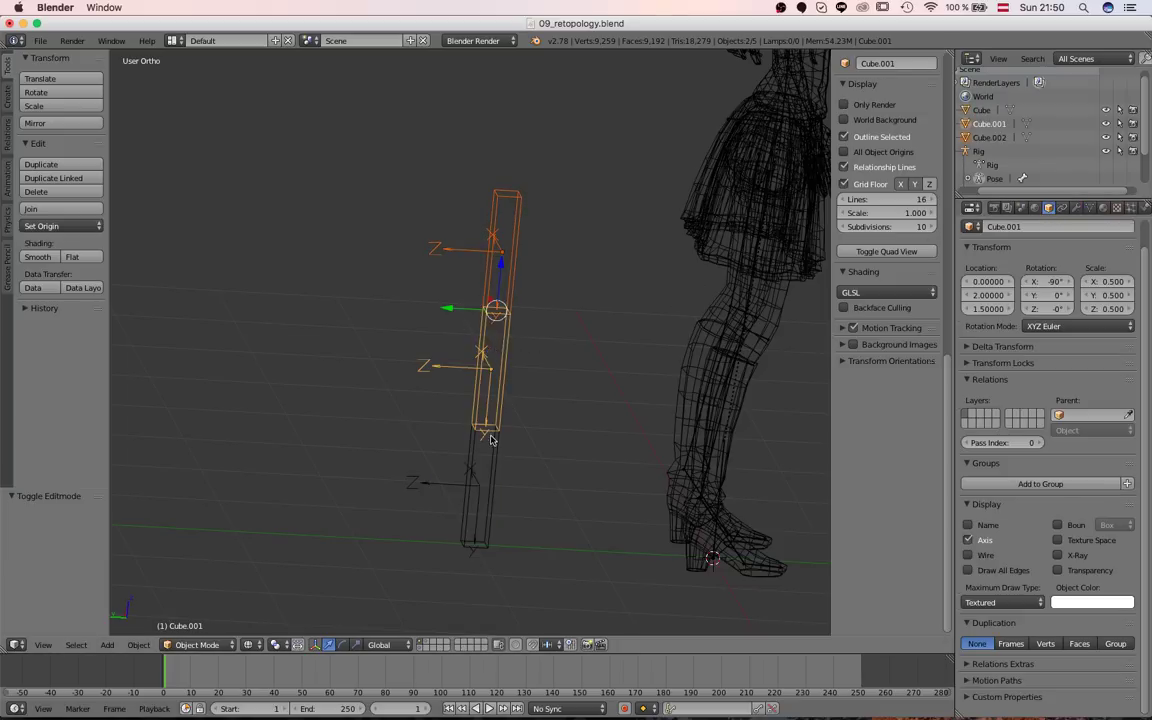
{"action": "right_click", "coordinate": [494, 439], "text": "shift"}
Select only the top bar of the stack in the left orthographic view.
{"action": "scroll", "coordinate": [533, 338], "scroll_direction": "down", "scroll_amount": 1}
{"action": "middle_click_drag", "start_coordinate": [533, 338], "coordinate": [457, 324]}
{"action": "middle_click_drag", "start_coordinate": [502, 360], "coordinate": [494, 326]}
{"action": "right_click", "coordinate": [501, 291]}
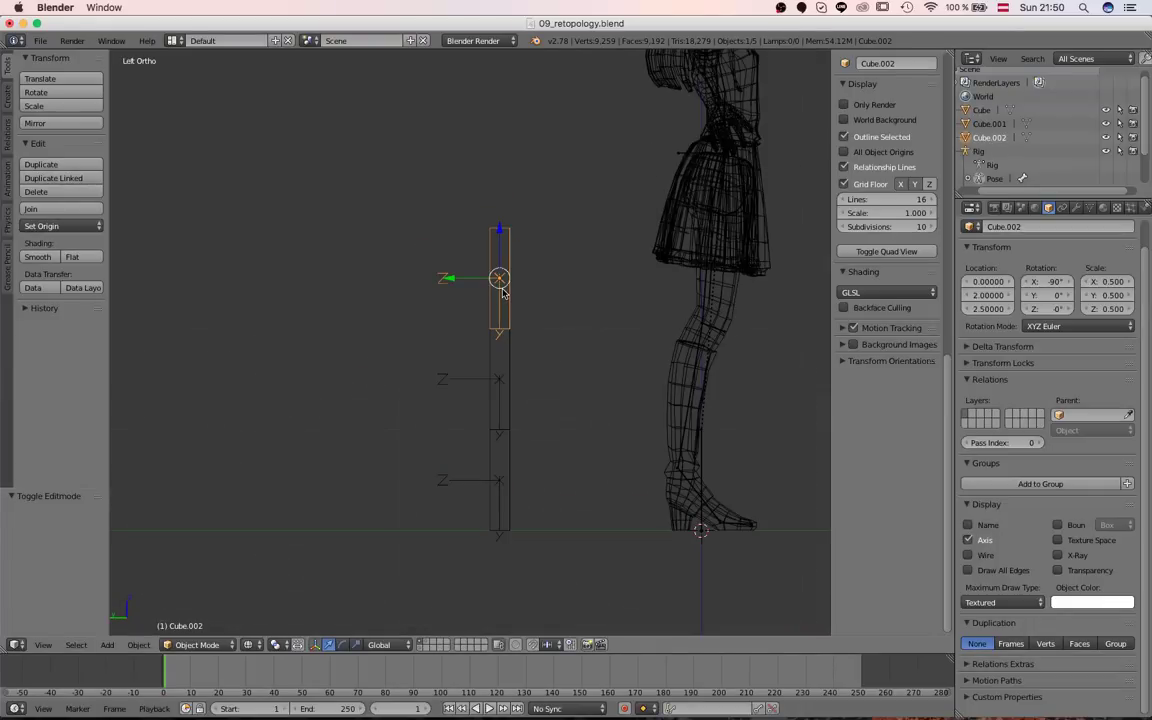
Deselect the top bar, show the scene in solid shading and select the head bone of the character's rig.
{"action": "key", "text": "a"}
{"action": "scroll", "coordinate": [530, 251], "scroll_direction": "down", "scroll_amount": 3}
{"action": "middle_click_drag", "start_coordinate": [530, 251], "coordinate": [448, 496], "text": "shift"}
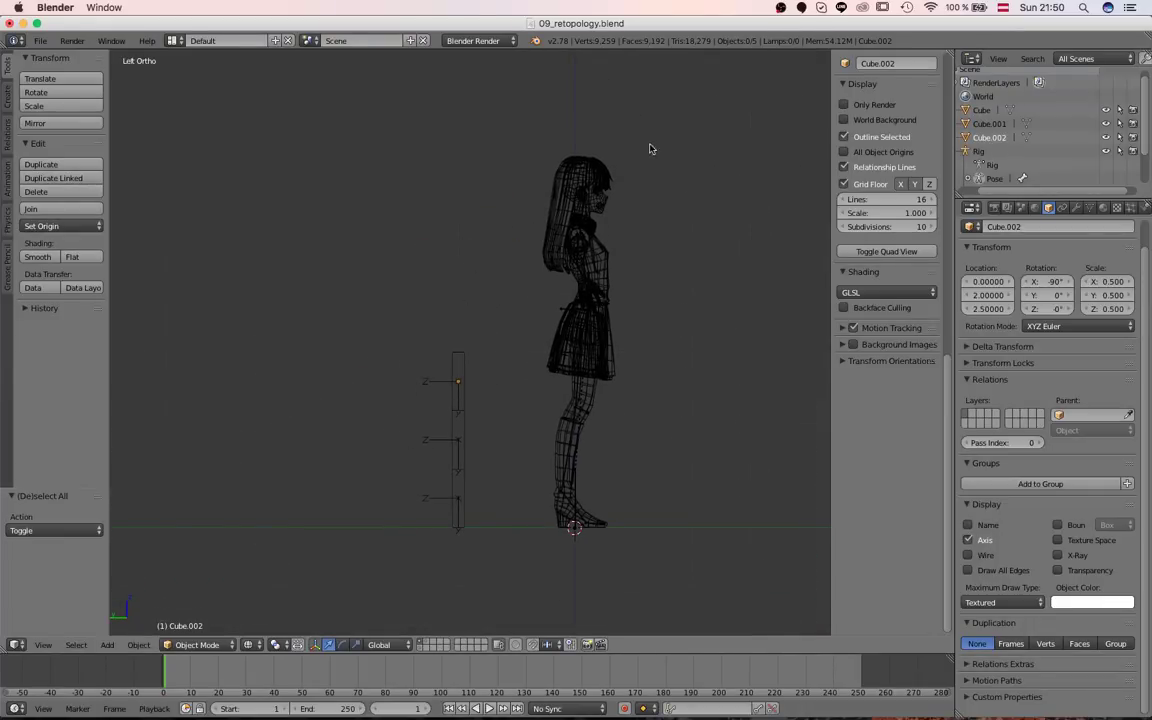
{"action": "middle_click_drag", "start_coordinate": [538, 226], "coordinate": [511, 317]}
{"action": "key", "text": "z"}
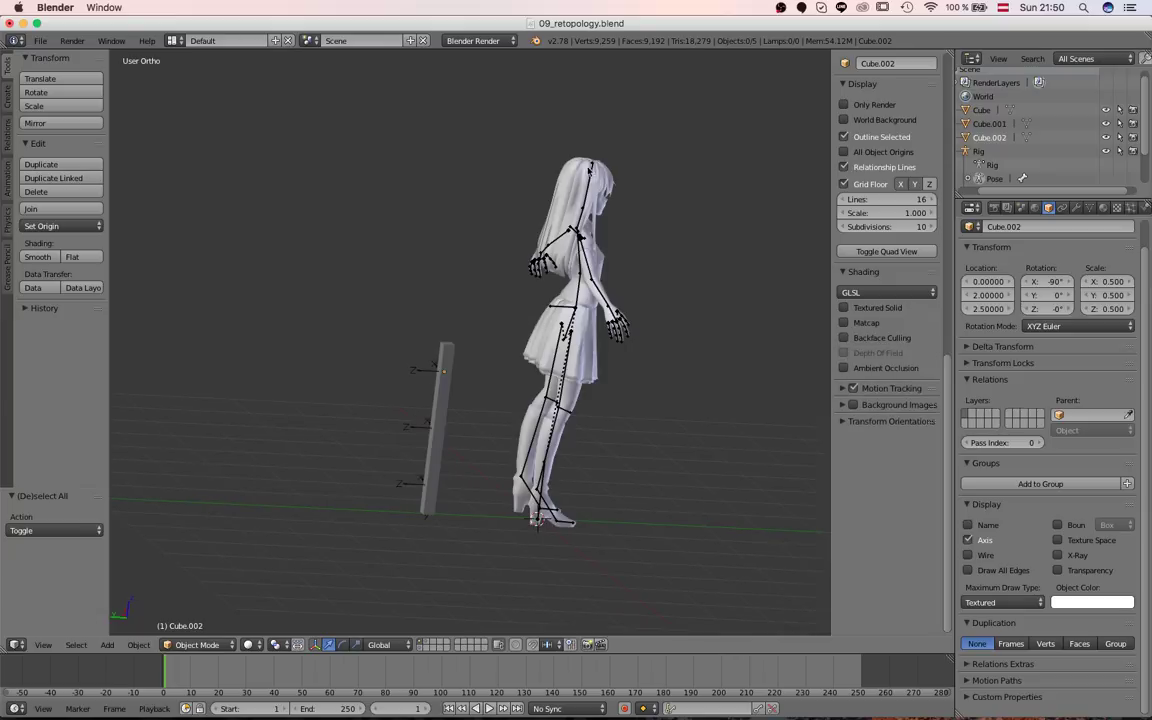
{"action": "right_click", "coordinate": [589, 170]}
{"action": "middle_click_drag", "start_coordinate": [540, 209], "coordinate": [491, 247], "text": "alt"}
{"action": "middle_click_drag", "start_coordinate": [572, 170], "coordinate": [456, 256], "text": "shift"}
{"action": "scroll", "coordinate": [456, 256], "scroll_direction": "up", "scroll_amount": 5}
{"action": "middle_click_drag", "start_coordinate": [434, 158], "coordinate": [600, 357], "text": "shift"}
{"action": "scroll", "coordinate": [460, 226], "scroll_direction": "up", "scroll_amount": 3}
{"action": "scroll", "coordinate": [460, 226], "scroll_direction": "down", "scroll_amount": 2}
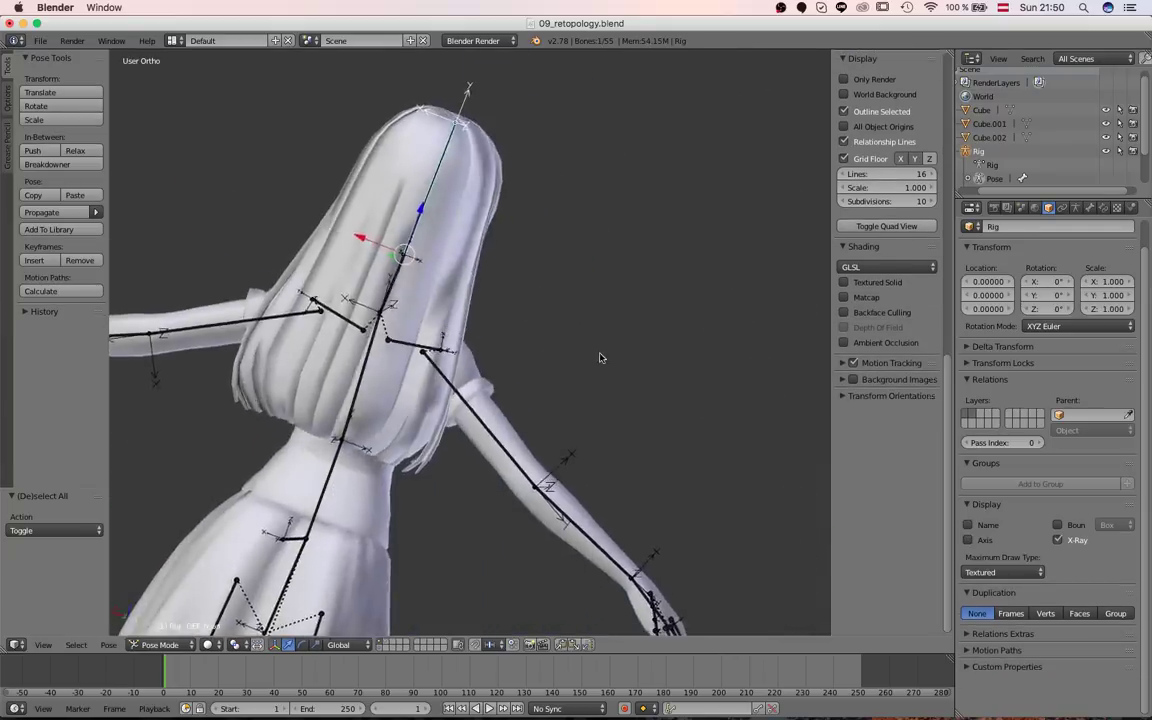
Compare the character's rig with the stack of bars in left orthographic view, switching to wireframe display.
{"action": "key", "text": "ctrl+KP_3"}
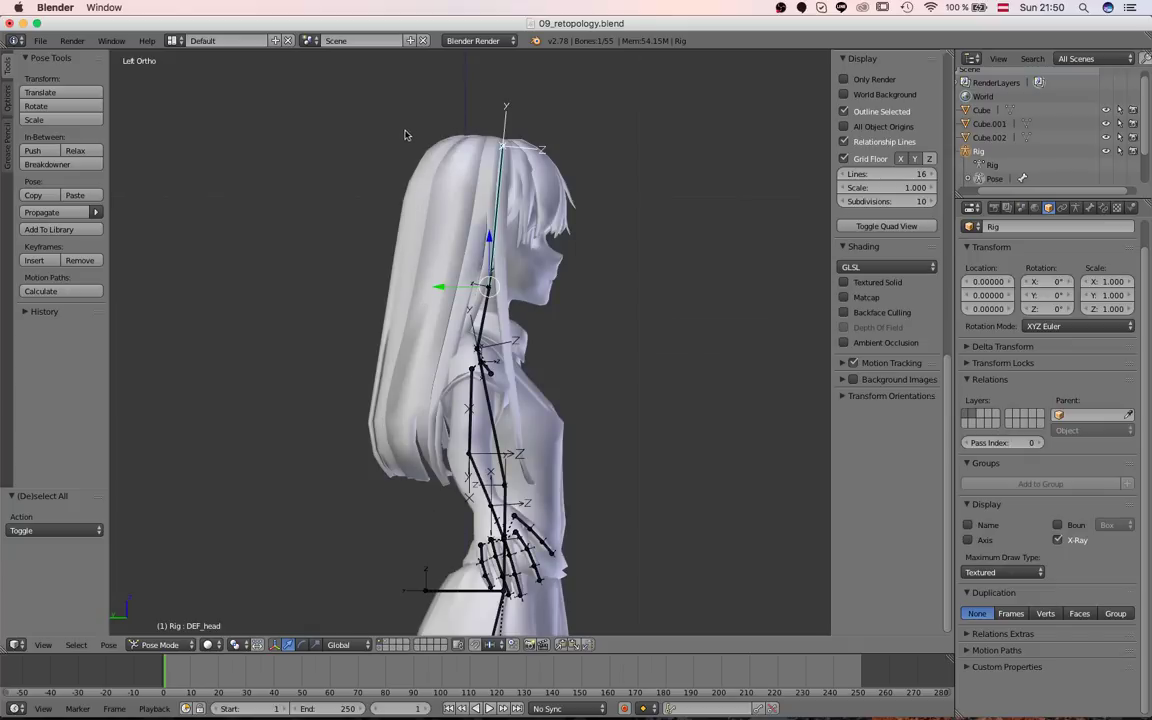
{"action": "scroll", "coordinate": [366, 248], "scroll_direction": "down", "scroll_amount": 2}
{"action": "middle_click_drag", "start_coordinate": [394, 298], "coordinate": [340, 290]}
{"action": "key", "text": "ctrl+KP_3"}
{"action": "scroll", "coordinate": [378, 267], "scroll_direction": "down", "scroll_amount": 1}
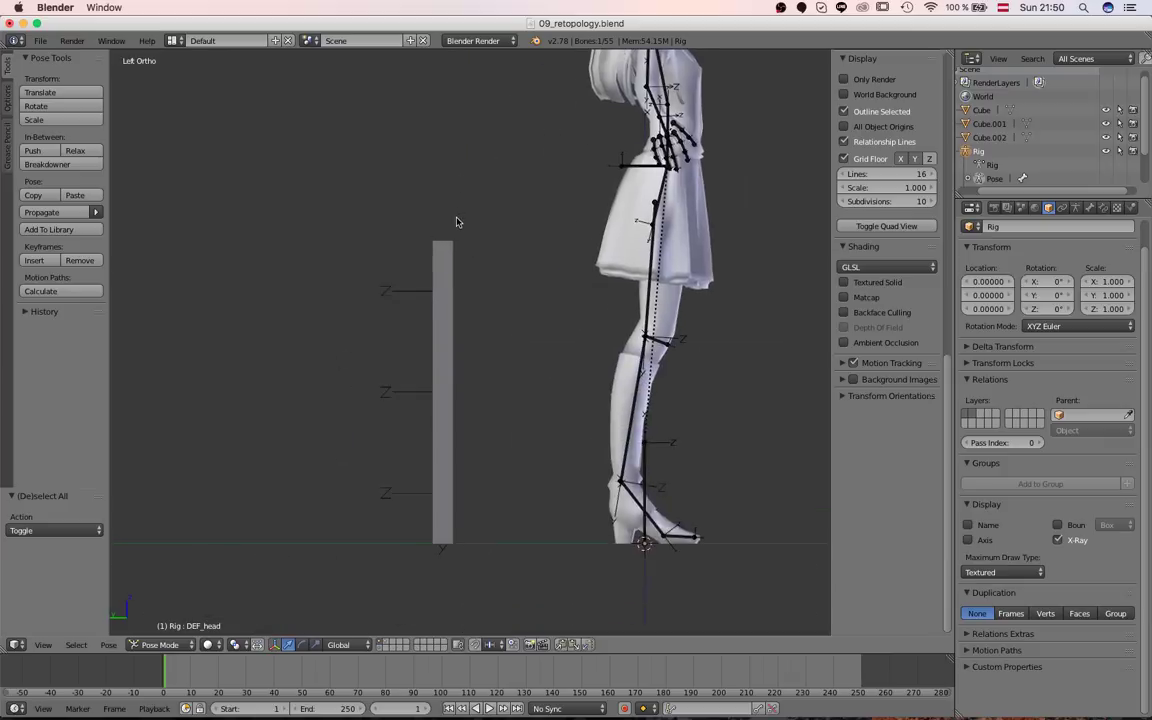
{"action": "scroll", "coordinate": [456, 222], "scroll_direction": "down", "scroll_amount": 1}
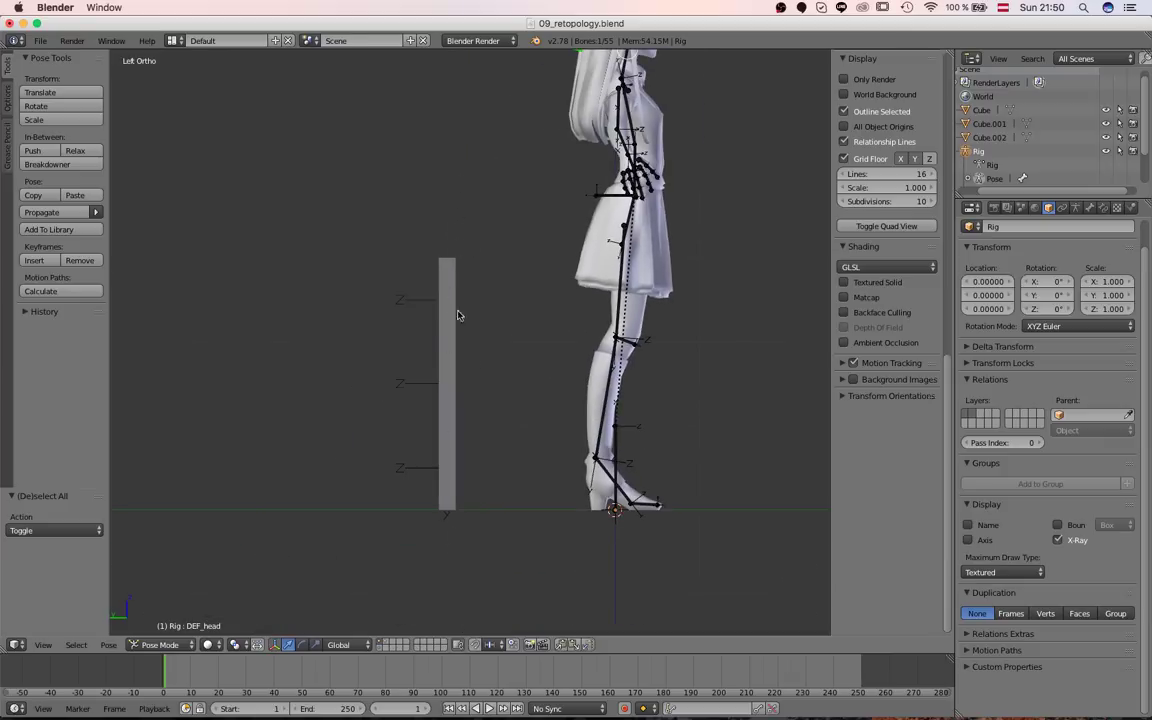
{"action": "middle_click_drag", "start_coordinate": [470, 229], "coordinate": [437, 357], "text": "shift"}
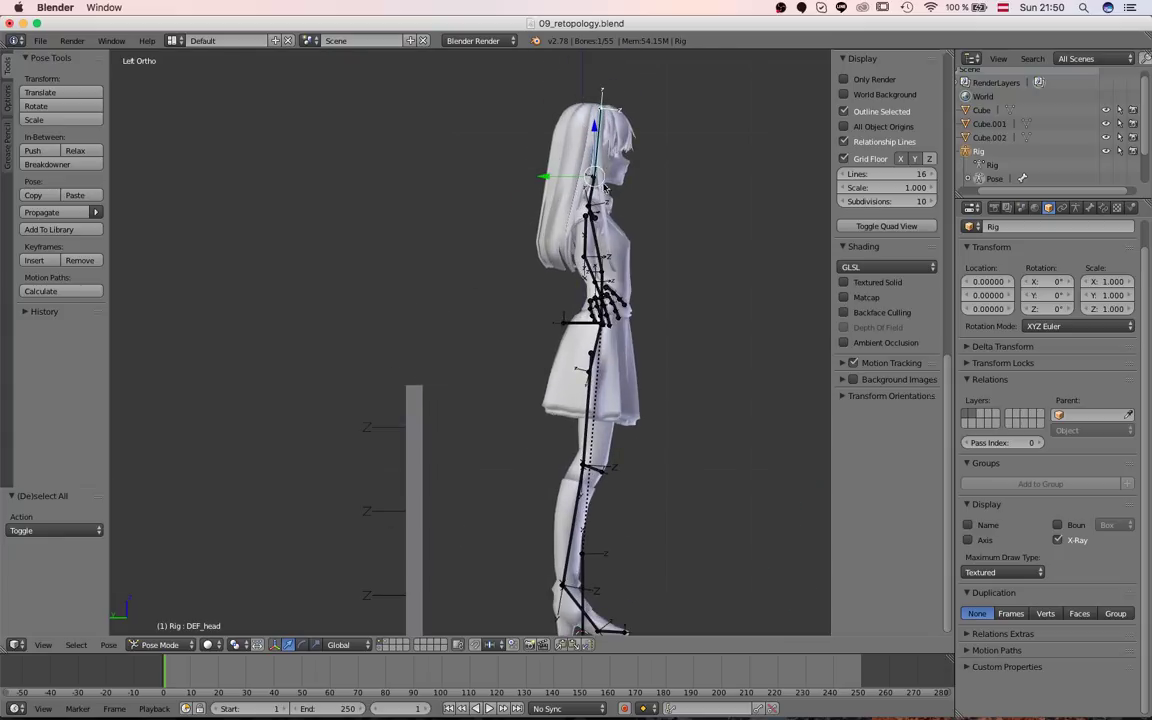
{"action": "scroll", "coordinate": [604, 188], "scroll_direction": "down", "scroll_amount": 3}
{"action": "middle_click_drag", "start_coordinate": [453, 378], "coordinate": [570, 350]}
{"action": "key", "text": "z"}
{"action": "key", "text": "ctrl+KP_3"}
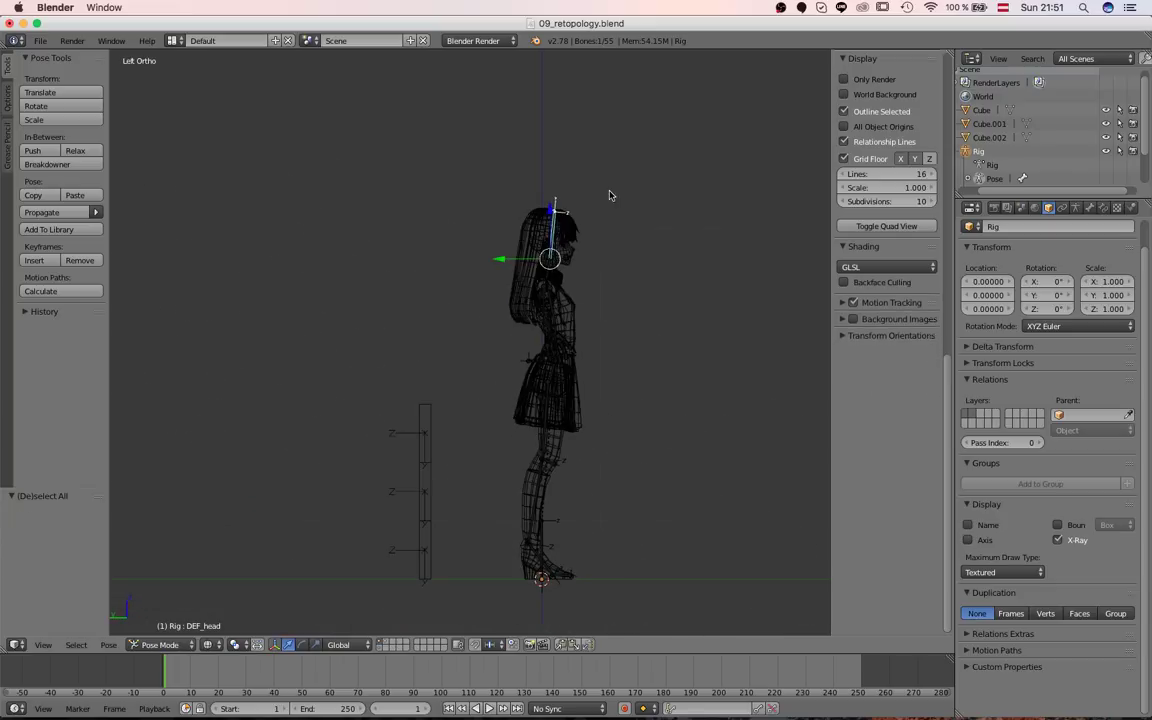
Leave Pose Mode and select the three stacked bars one after another from top to bottom.
{"action": "key", "text": "Tab"}
{"action": "key", "text": "Tab"}
{"action": "middle_click_drag", "start_coordinate": [405, 481], "coordinate": [418, 380], "text": "shift"}
{"action": "right_click", "coordinate": [437, 350]}
{"action": "right_click", "coordinate": [438, 398]}
{"action": "right_click", "coordinate": [439, 451]}
Add a Plain Axes empty and move it to Y 2, Z 1, at the joint between the bottom and middle bars.
{"action": "key", "text": "shift+a"}
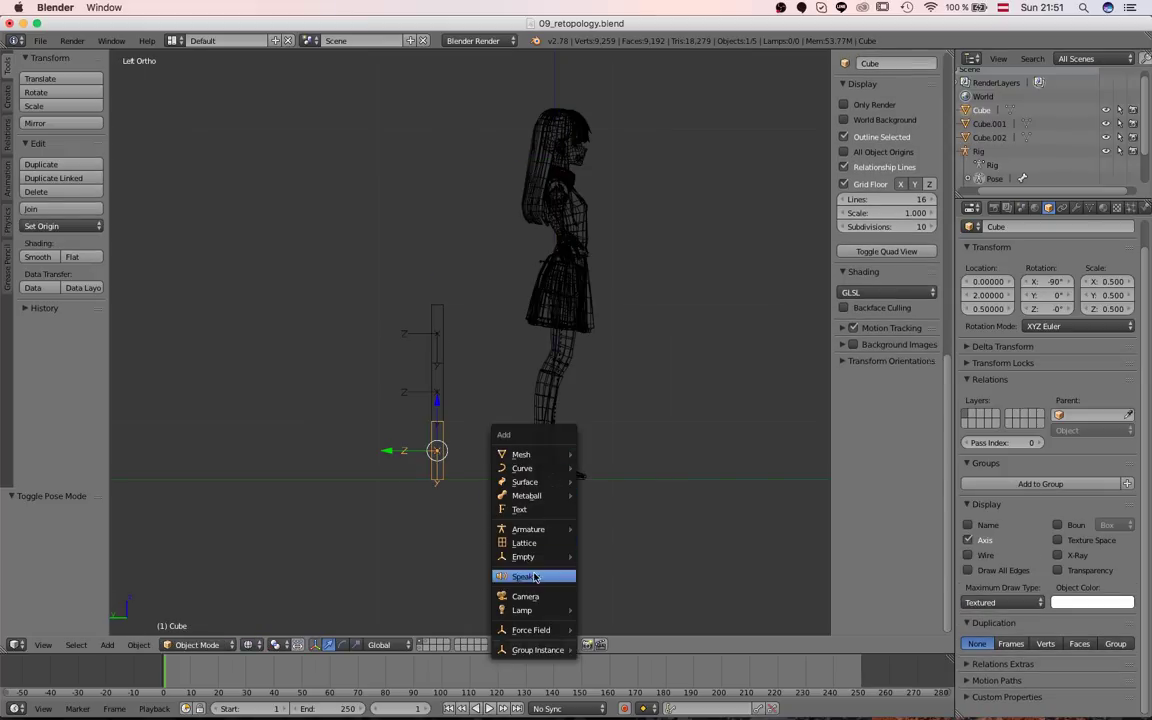
{"action": "mouse_move", "coordinate": [546, 565]}
{"action": "left_click", "coordinate": [625, 553]}
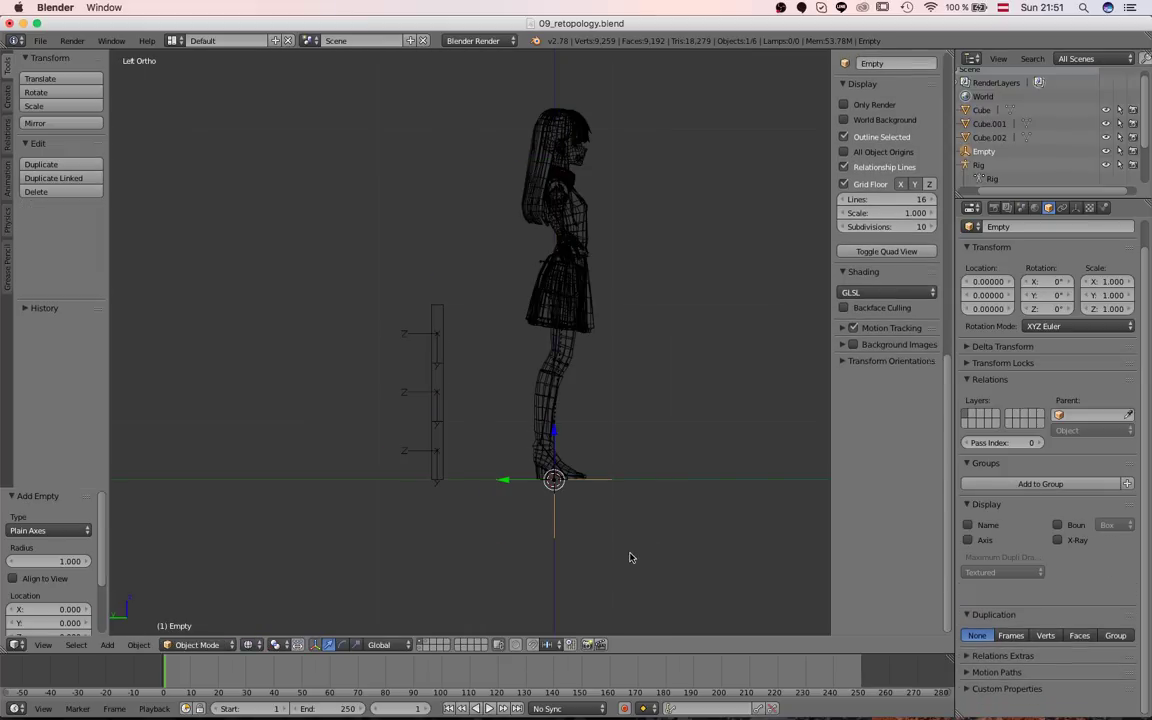
{"action": "key", "text": "alt+g"}
{"action": "key", "text": "g"}
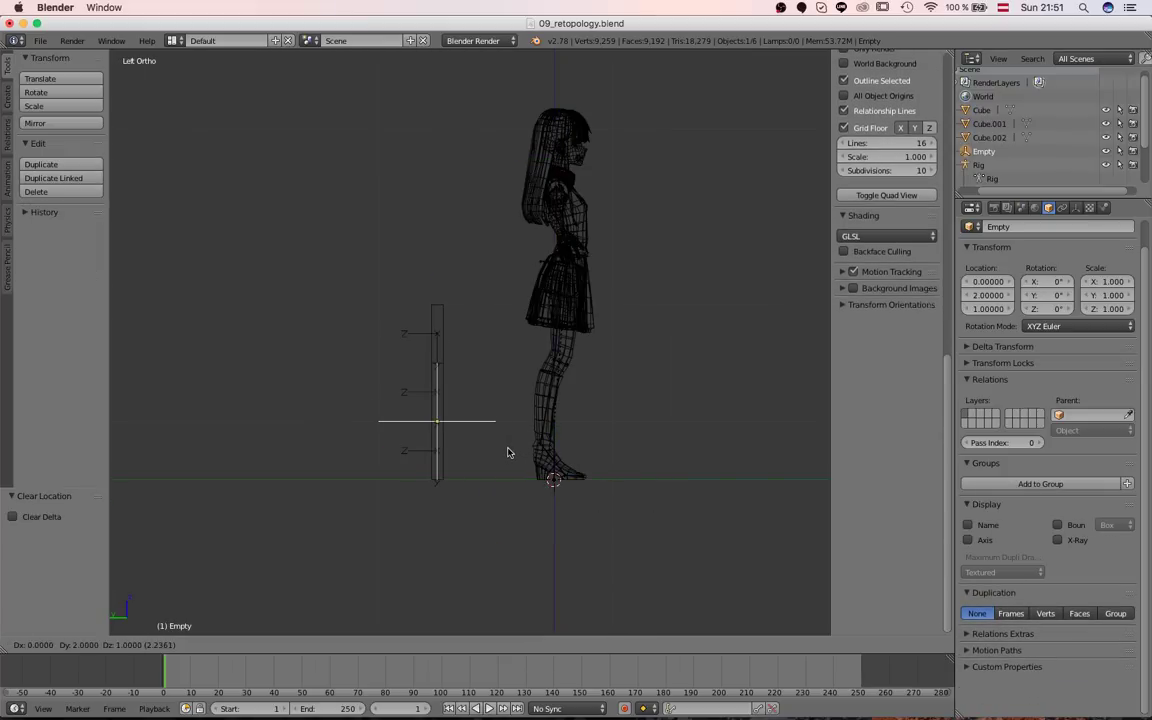
{"action": "left_click", "coordinate": [507, 452]}
Duplicate the empty upward twice, placing the copies at Z 2 and Z 3 on the remaining bar ends.
{"action": "scroll", "coordinate": [470, 470], "scroll_direction": "up", "scroll_amount": 3}
{"action": "key", "text": "shift+d"}
{"action": "key", "text": "z"}
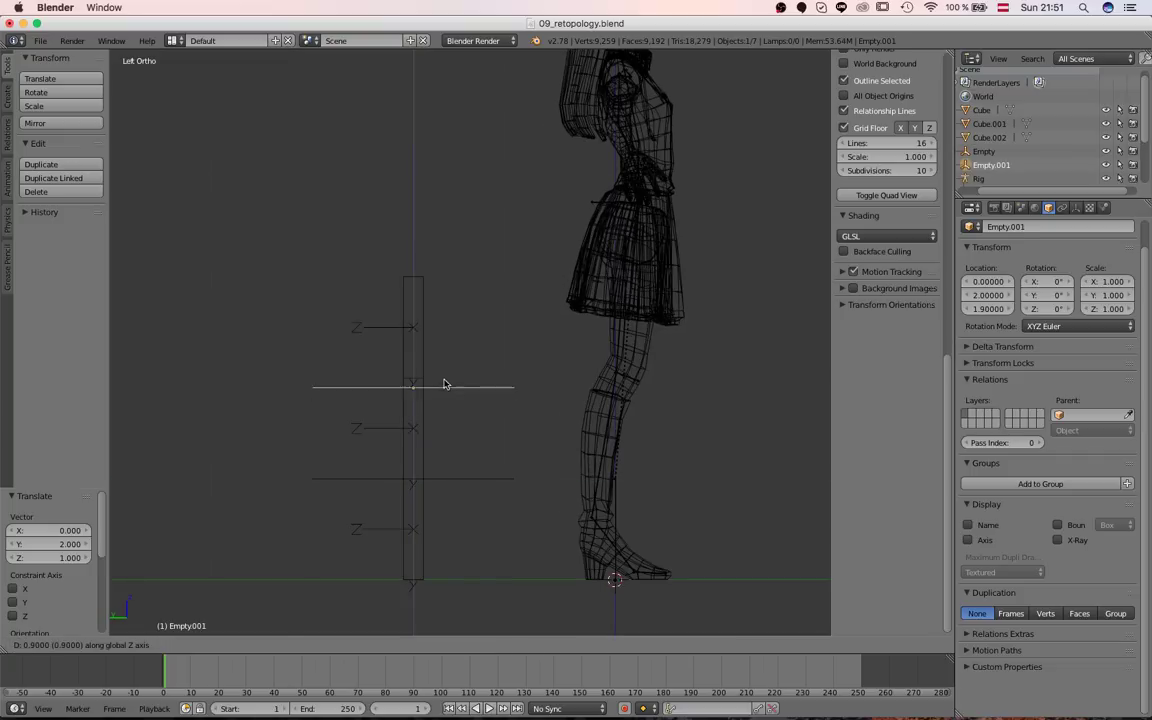
{"action": "left_click", "coordinate": [445, 384]}
{"action": "key", "text": "shift+d"}
{"action": "left_click", "coordinate": [443, 292]}
Check the placement of the three empties along the bars in solid shading, in perspective and from the left side.
{"action": "mouse_move", "coordinate": [445, 319]}
{"action": "middle_mouse_down"}
{"action": "mouse_move", "coordinate": [455, 352]}
{"action": "mouse_move", "coordinate": [535, 386]}
{"action": "mouse_move", "coordinate": [460, 385]}
{"action": "mouse_move", "coordinate": [440, 283]}
{"action": "middle_mouse_up"}
{"action": "key", "text": "z"}
{"action": "scroll", "coordinate": [414, 373], "scroll_direction": "up", "scroll_amount": 1}
{"action": "scroll", "coordinate": [440, 283], "scroll_direction": "up", "scroll_amount": 2}
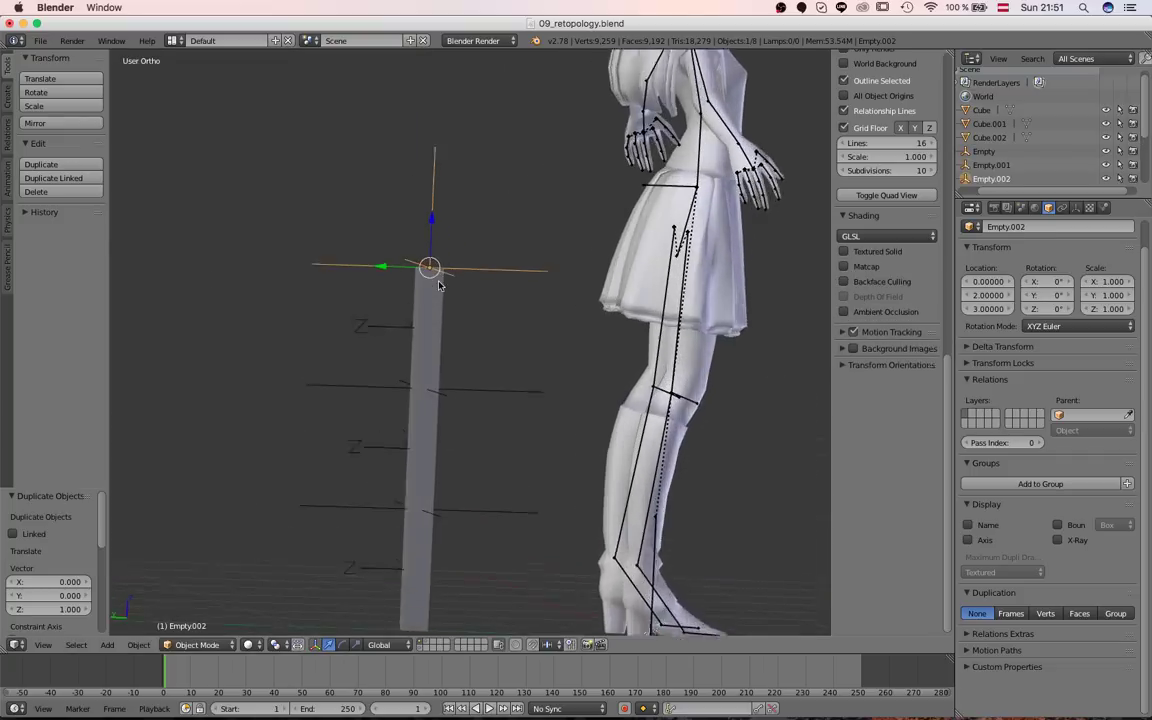
{"action": "scroll", "coordinate": [454, 387], "scroll_direction": "down", "scroll_amount": 3}
{"action": "key", "text": "KP_3"}
{"action": "scroll", "coordinate": [453, 392], "scroll_direction": "up", "scroll_amount": 3}
{"action": "scroll", "coordinate": [462, 372], "scroll_direction": "down", "scroll_amount": 2}
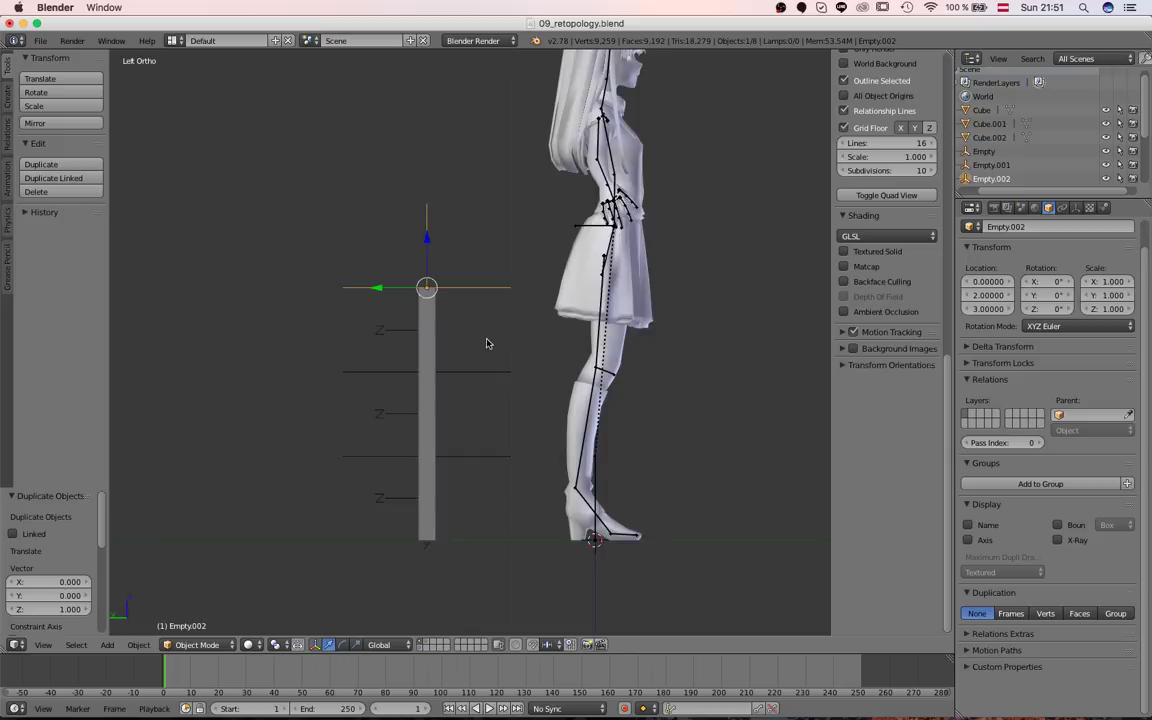
{"action": "middle_click_drag", "start_coordinate": [488, 342], "coordinate": [560, 352]}
{"action": "key", "text": "KP_3"}
{"action": "scroll", "coordinate": [505, 335], "scroll_direction": "up", "scroll_amount": 1}
{"action": "middle_click_drag", "start_coordinate": [540, 246], "coordinate": [508, 306], "text": "shift"}
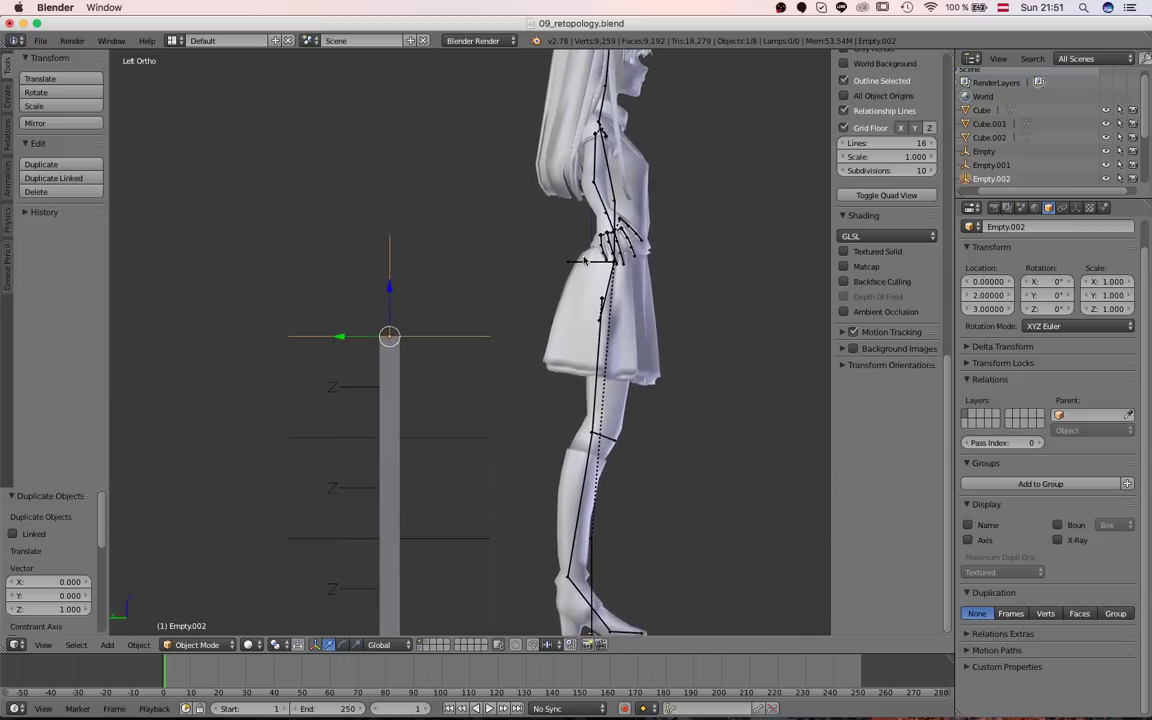
Inspect the character's rig in Edit Mode and return to Object Mode.
{"action": "right_click", "coordinate": [583, 265]}
{"action": "scroll", "coordinate": [538, 322], "scroll_direction": "down", "scroll_amount": 3}
{"action": "key", "text": "Tab"}
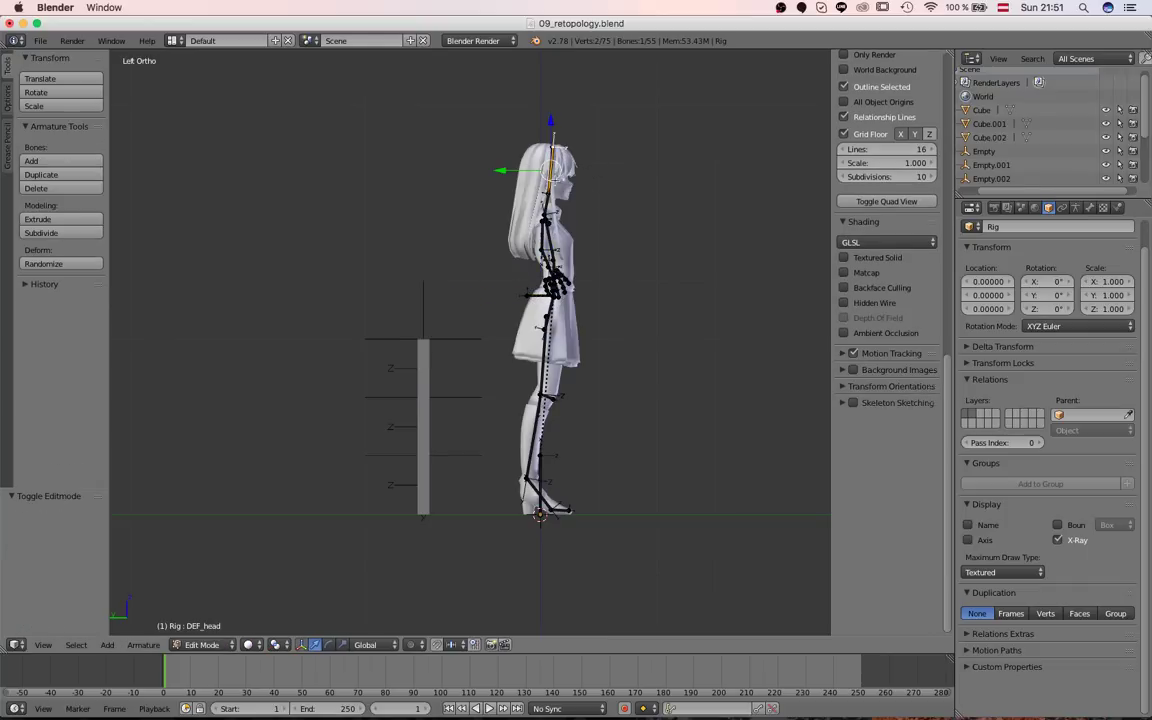
{"action": "scroll", "coordinate": [560, 170], "scroll_direction": "up", "scroll_amount": 2}
{"action": "middle_click_drag", "start_coordinate": [610, 238], "coordinate": [499, 111]}
{"action": "middle_click_drag", "start_coordinate": [475, 208], "coordinate": [550, 182]}
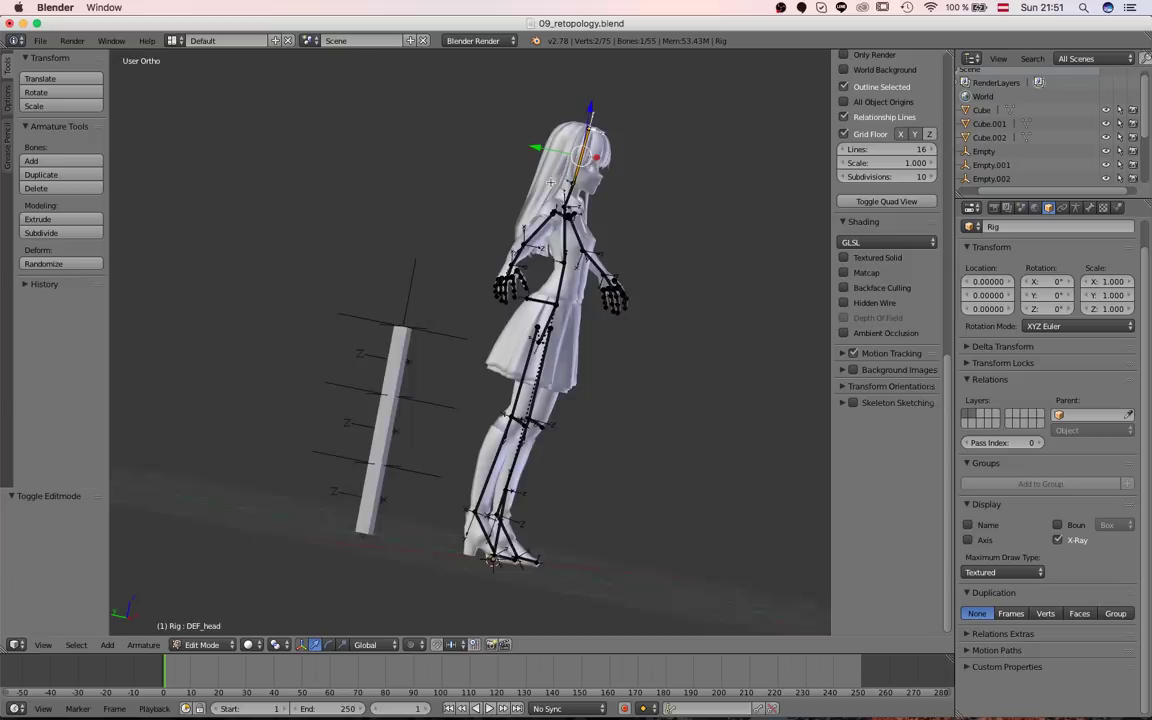
{"action": "key", "text": "KP_3"}
{"action": "key", "text": "Tab"}
{"action": "key", "text": "ctrl+Tab"}
Select the top empty and snap the 3D cursor to it.
{"action": "right_click", "coordinate": [435, 340]}
{"action": "key", "text": "shift+s"}
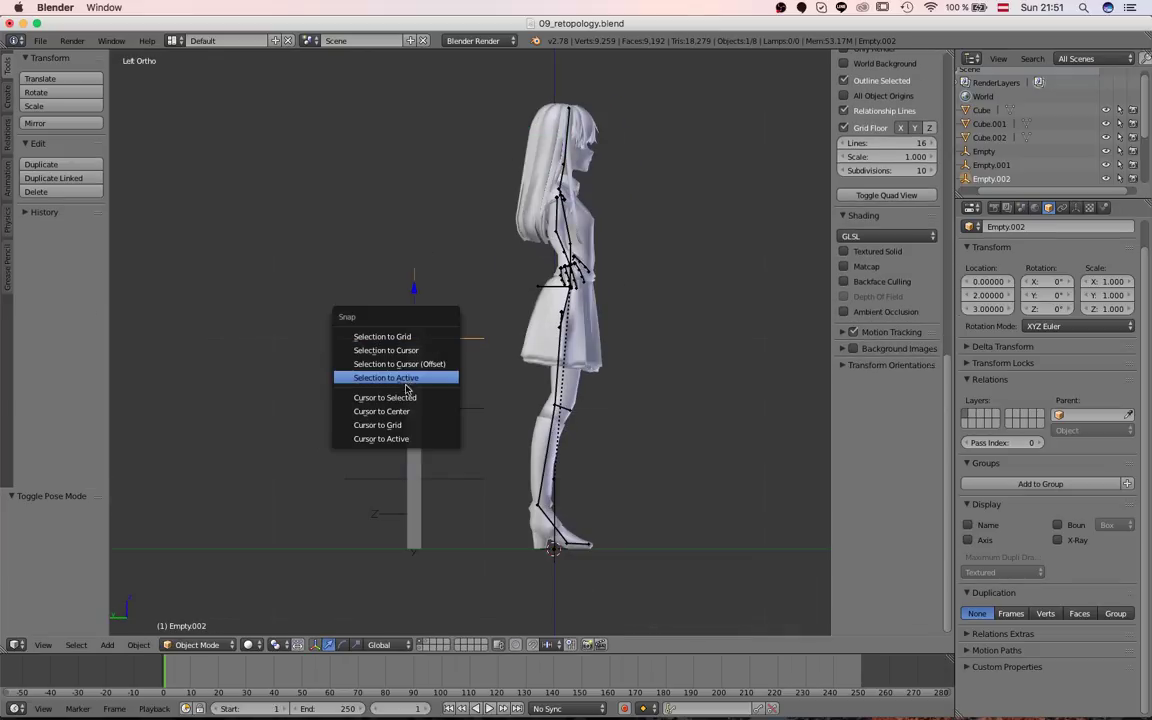
{"action": "left_click", "coordinate": [406, 398]}
{"action": "scroll", "coordinate": [424, 355], "scroll_direction": "down", "scroll_amount": 2}
{"action": "scroll", "coordinate": [411, 357], "scroll_direction": "up", "scroll_amount": 4}
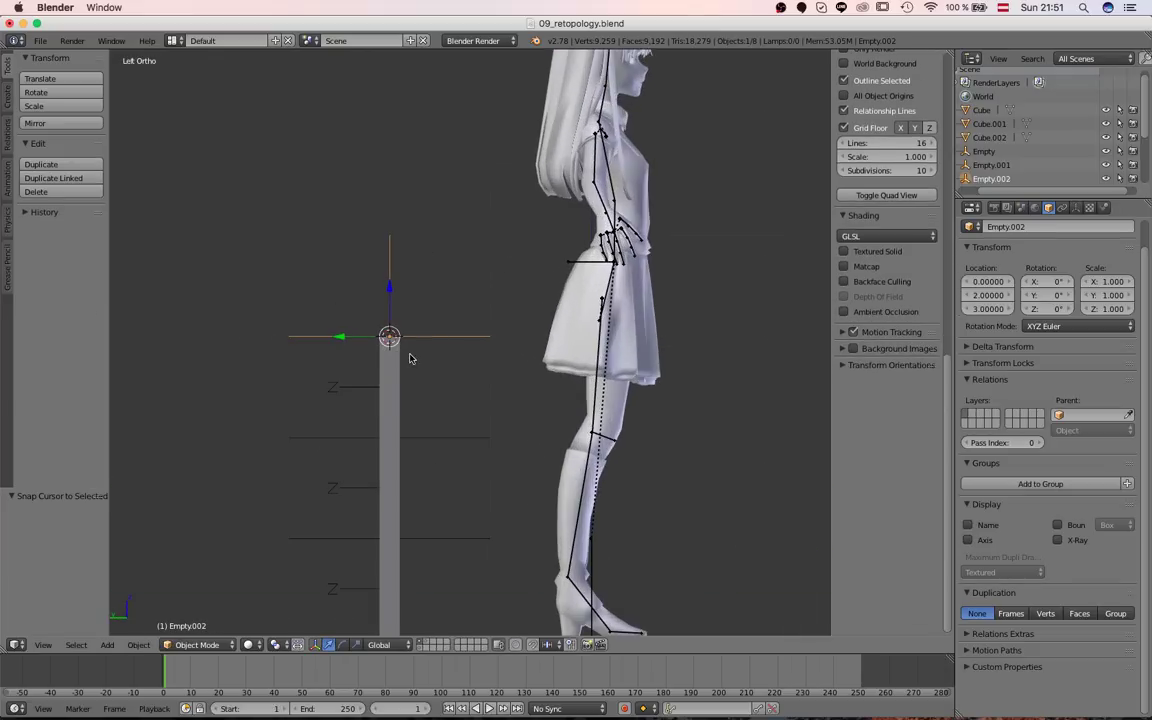
{"action": "key", "text": "shift+s"}
{"action": "left_click", "coordinate": [429, 355]}
Add a bone to the rig at the 3D cursor in Edit Mode and move its tail down to Z 2.
{"action": "right_click", "coordinate": [572, 261]}
{"action": "scroll", "coordinate": [390, 330], "scroll_direction": "down", "scroll_amount": 3}
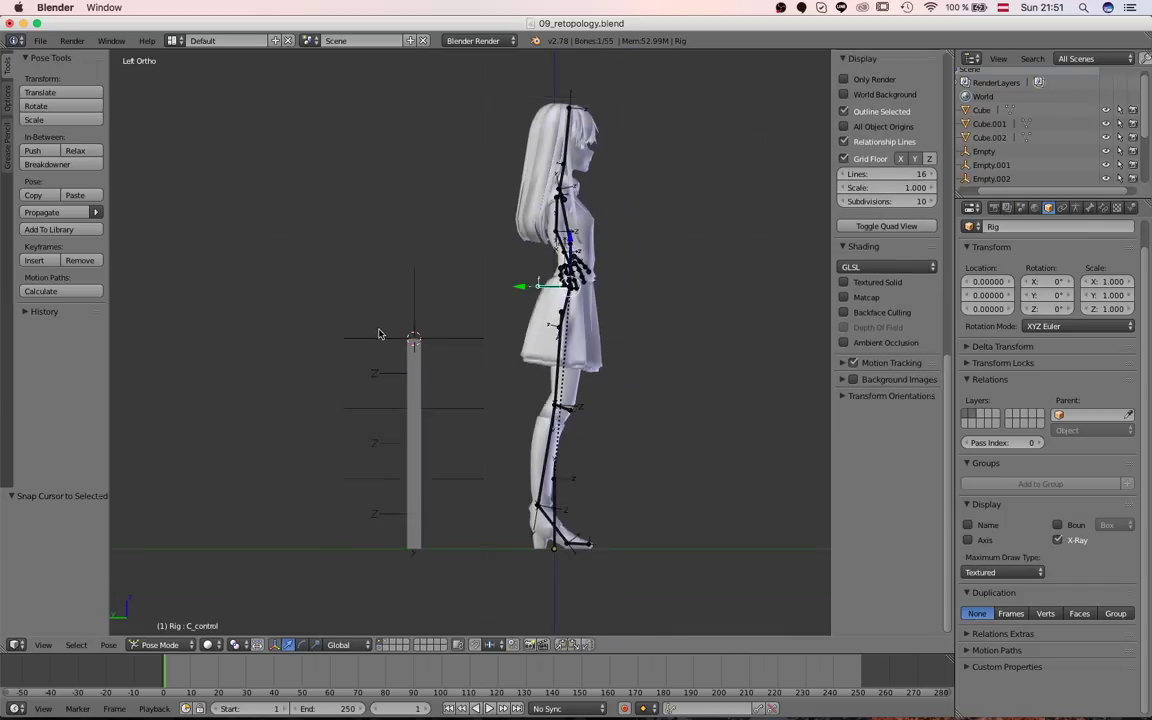
{"action": "scroll", "coordinate": [384, 332], "scroll_direction": "up", "scroll_amount": 3}
{"action": "key", "text": "shift+a"}
{"action": "key", "text": "shift+a"}
{"action": "key", "text": "Escape"}
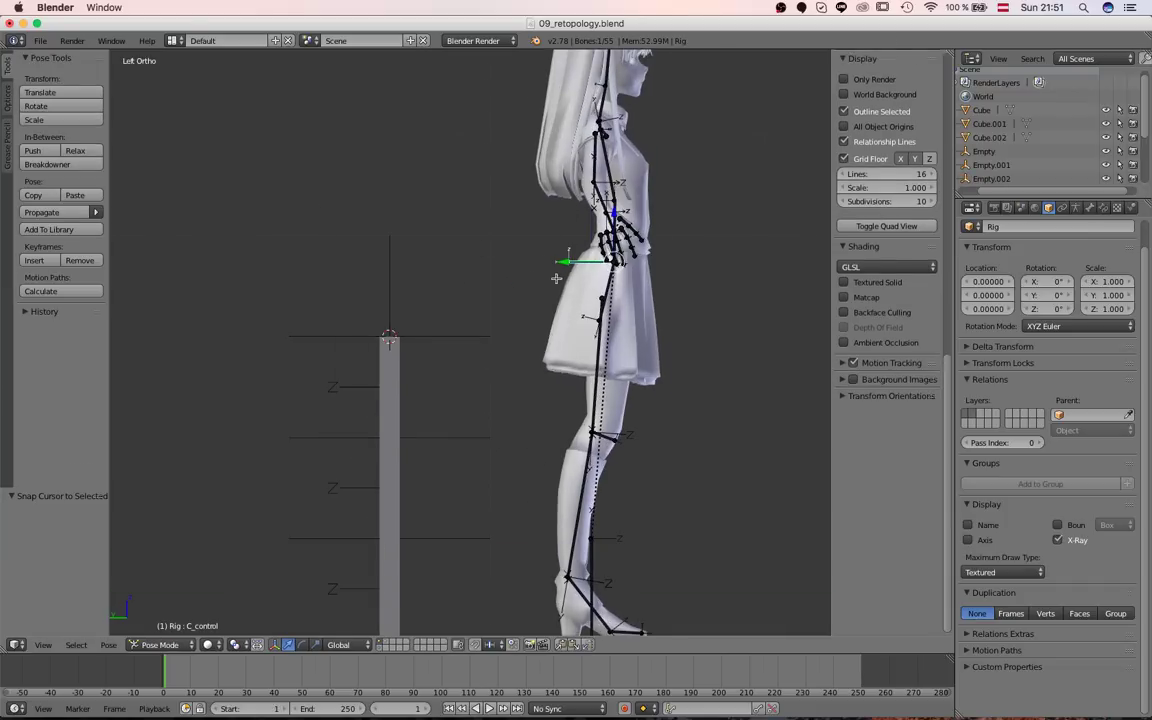
{"action": "key", "text": "Tab"}
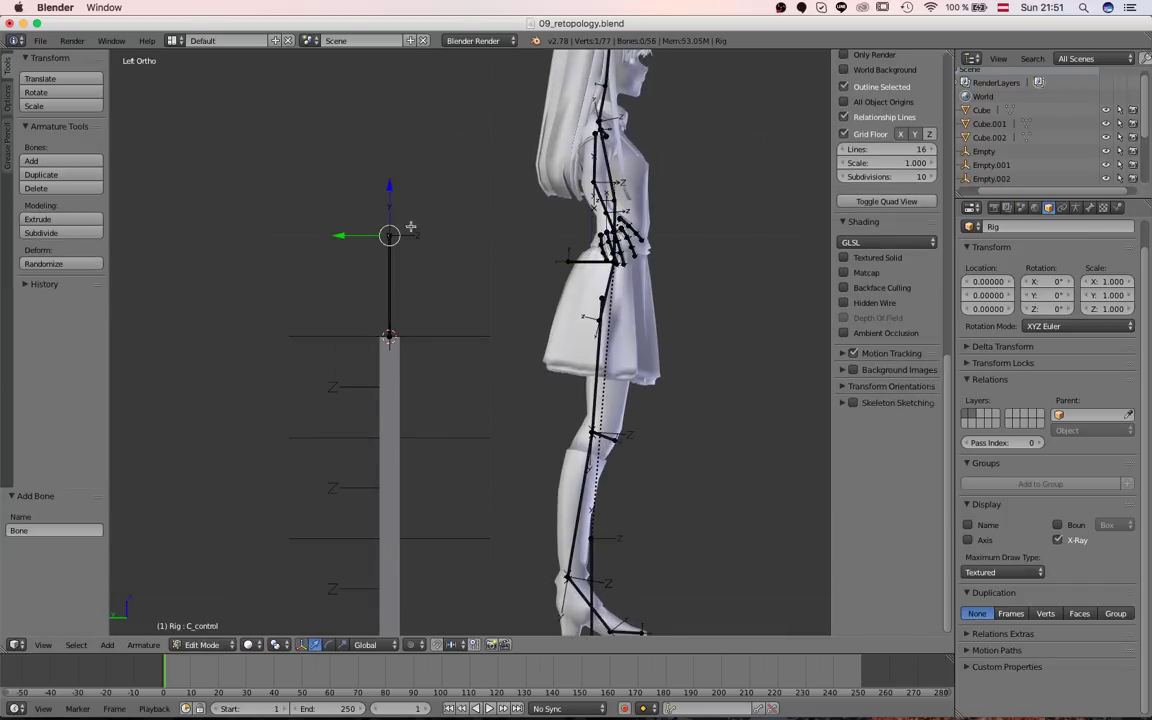
{"action": "key", "text": "g"}
{"action": "key", "text": "z"}
{"action": "left_click", "coordinate": [429, 425], "text": "ctrl"}
Extrude a second bone from the first bone's tail, 1 unit straight down to the lowest empty.
{"action": "middle_click_drag", "start_coordinate": [412, 415], "coordinate": [441, 297], "text": "shift"}
{"action": "key", "text": "e"}
{"action": "key", "text": "z"}
{"action": "left_click", "coordinate": [440, 390], "text": "ctrl"}
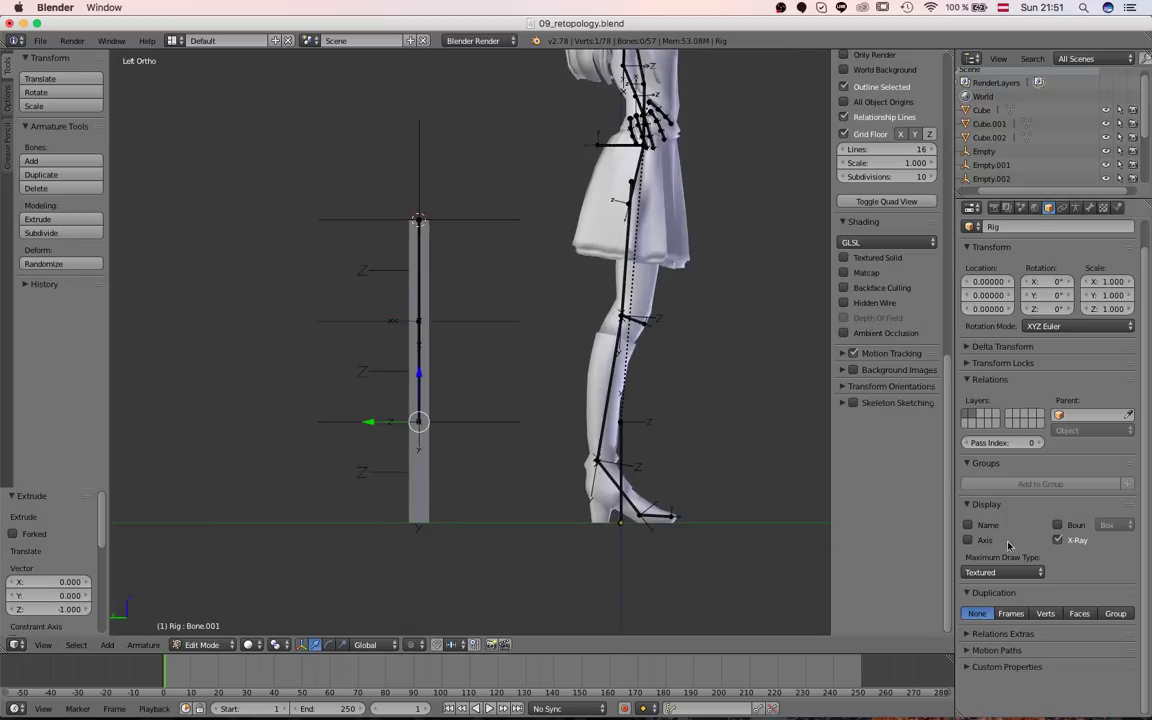
Display the rig's bones as Octahedral and extrude a third bone down to Z 0 at the base of the stack.
{"action": "left_click", "coordinate": [1075, 207]}
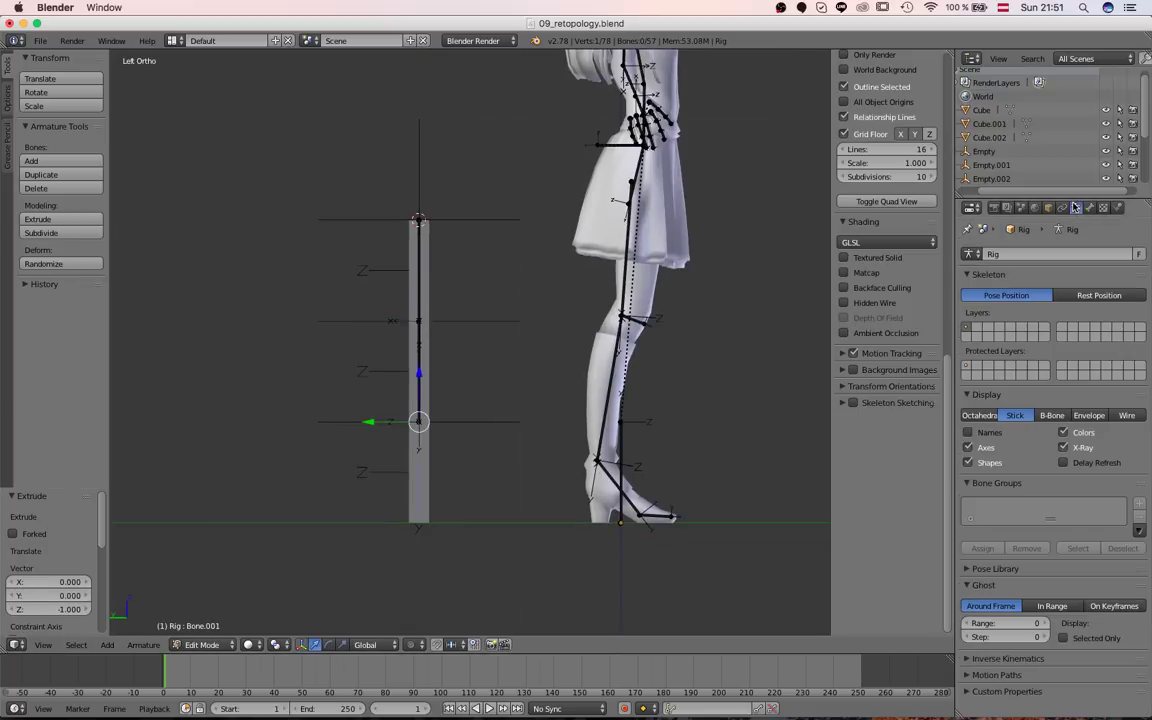
{"action": "left_click", "coordinate": [979, 416]}
{"action": "scroll", "coordinate": [400, 430], "scroll_direction": "up", "scroll_amount": 3}
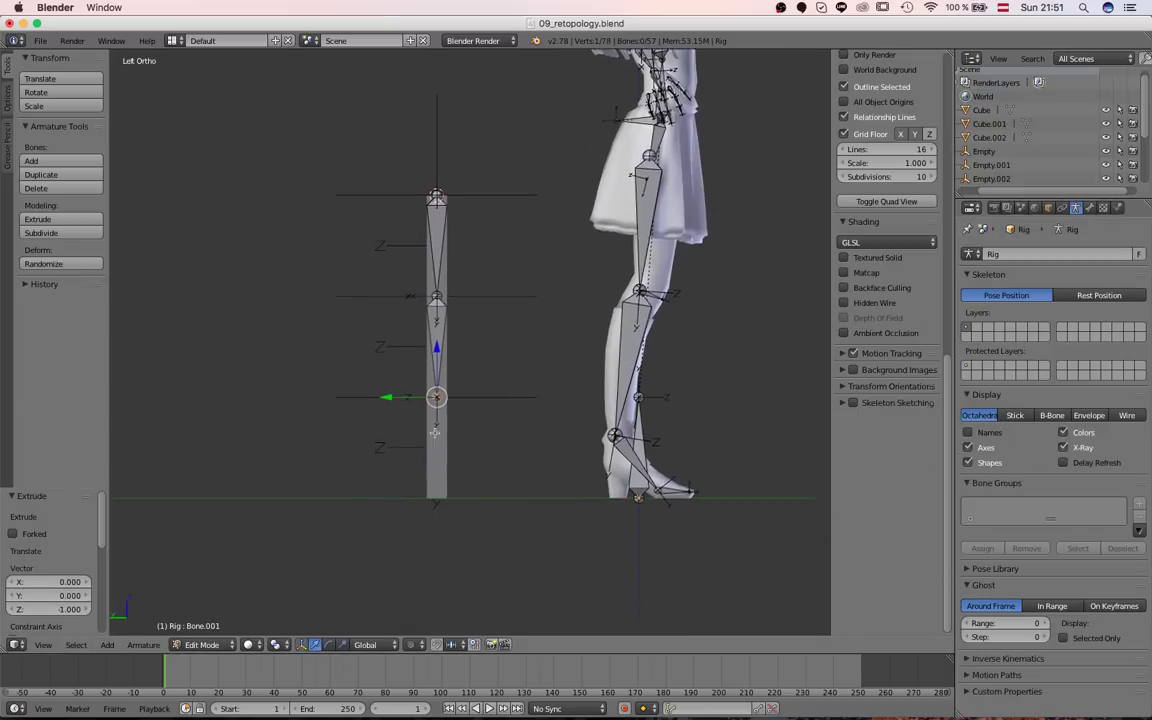
{"action": "key", "text": "e"}
{"action": "left_click", "coordinate": [458, 539]}
Clear the selection and select the top bone of the new chain.
{"action": "middle_click_drag", "start_coordinate": [458, 430], "coordinate": [420, 410]}
{"action": "key", "text": "a"}
{"action": "scroll", "coordinate": [420, 350], "scroll_direction": "down", "scroll_amount": 1}
{"action": "middle_click_drag", "start_coordinate": [410, 300], "coordinate": [434, 310]}
{"action": "scroll", "coordinate": [434, 310], "scroll_direction": "up", "scroll_amount": 1}
{"action": "right_click", "coordinate": [398, 270]}
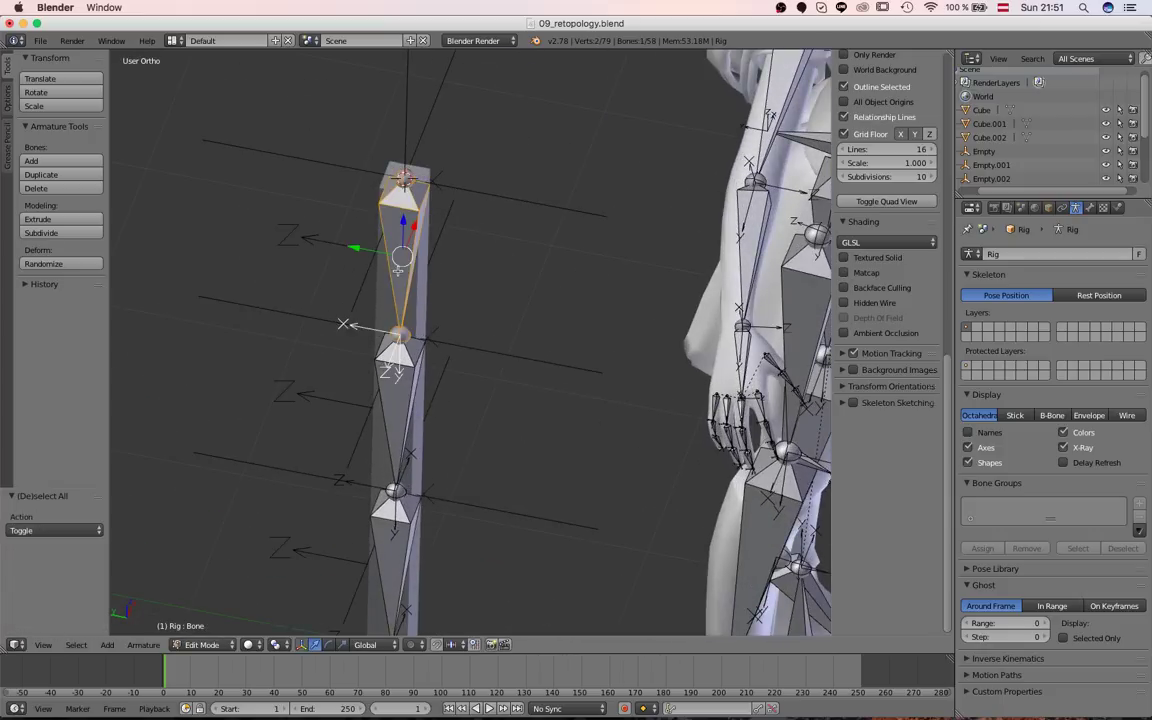
Examine the top bone's local axes from several angles against the axes of the bars and the other chain bones.
{"action": "middle_click_drag", "start_coordinate": [417, 382], "coordinate": [640, 230]}
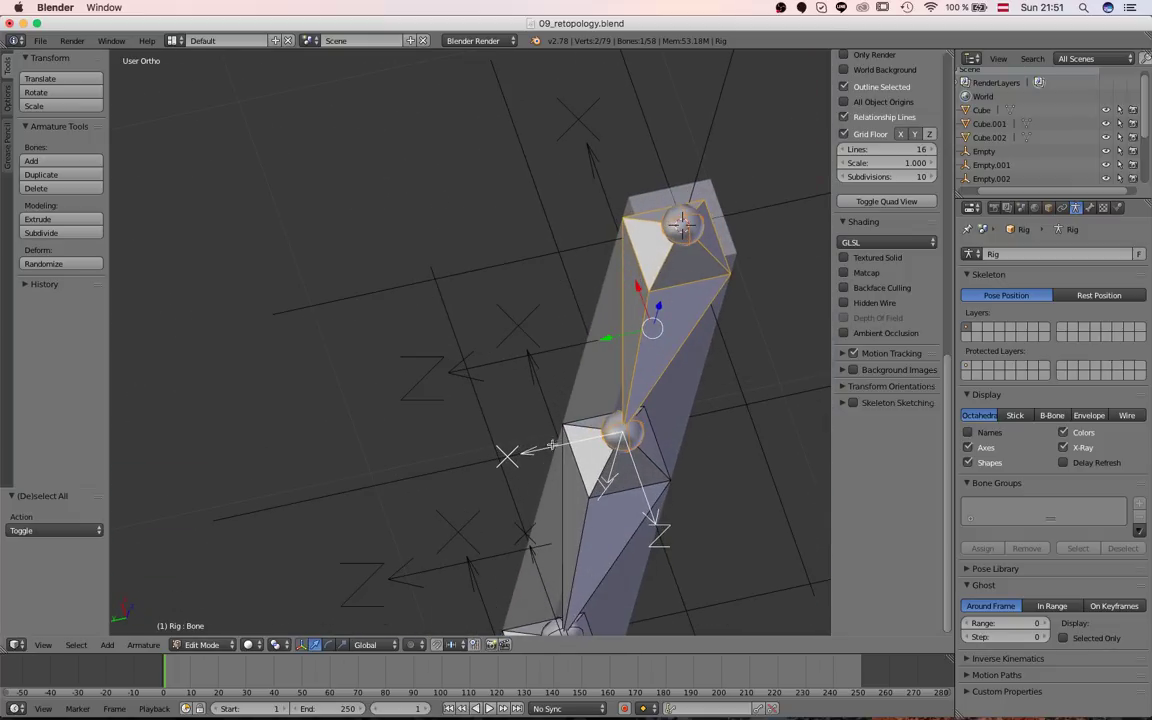
{"action": "scroll", "coordinate": [551, 445], "scroll_direction": "down", "scroll_amount": 6}
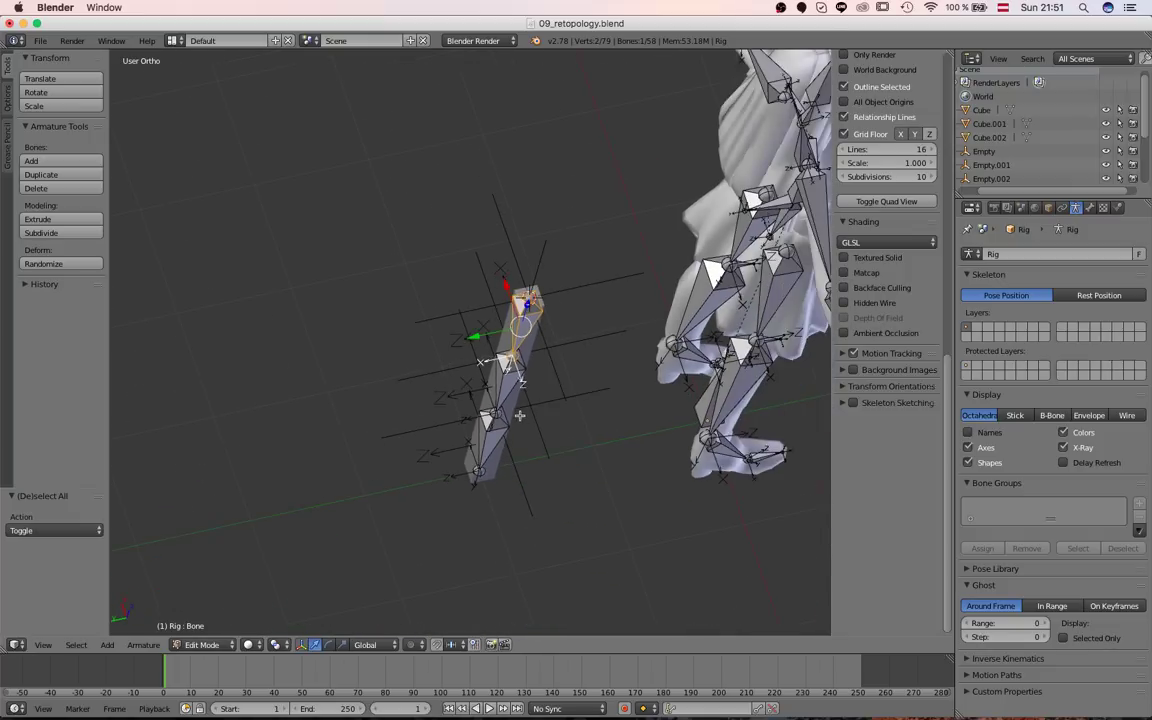
{"action": "middle_click_drag", "start_coordinate": [520, 415], "coordinate": [441, 331]}
{"action": "scroll", "coordinate": [508, 372], "scroll_direction": "up", "scroll_amount": 6}
{"action": "middle_click_drag", "start_coordinate": [515, 285], "coordinate": [536, 141]}
{"action": "scroll", "coordinate": [609, 307], "scroll_direction": "down", "scroll_amount": 4}
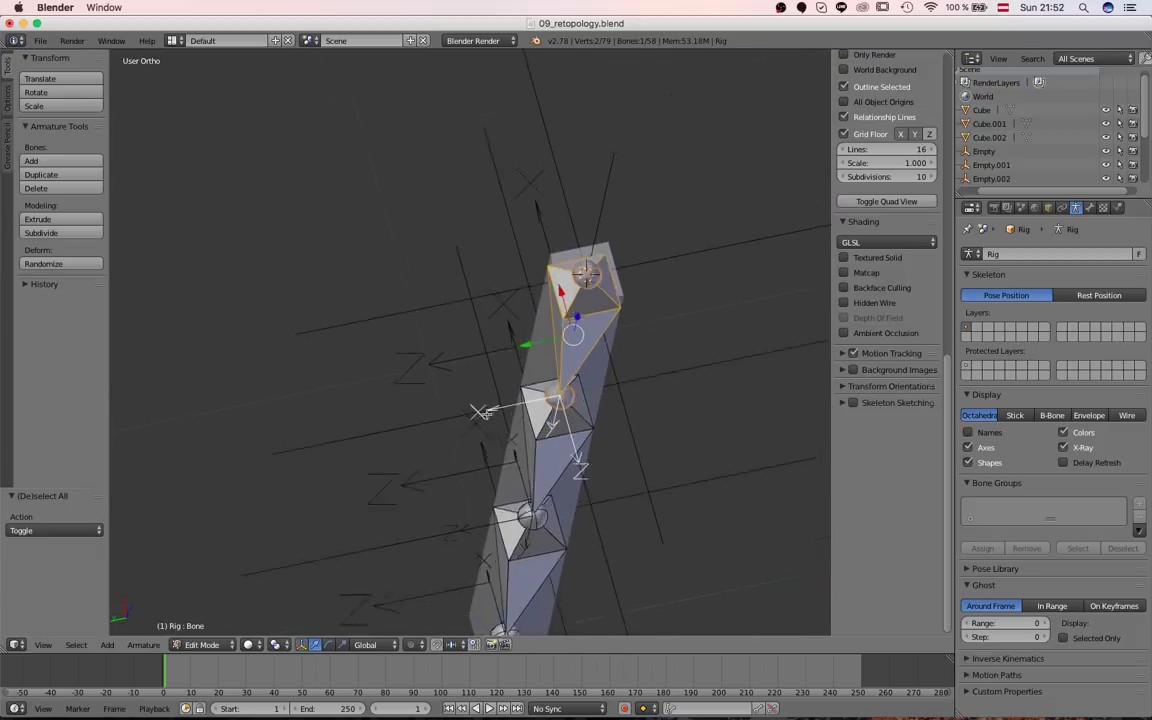
{"action": "middle_click_drag", "start_coordinate": [609, 307], "coordinate": [386, 413]}
{"action": "scroll", "coordinate": [602, 418], "scroll_direction": "down", "scroll_amount": 2}
Select all three chain bones, check the active bone's Roll value in the transform properties, and clear the selection.
{"action": "key", "text": "KP_Decimal"}
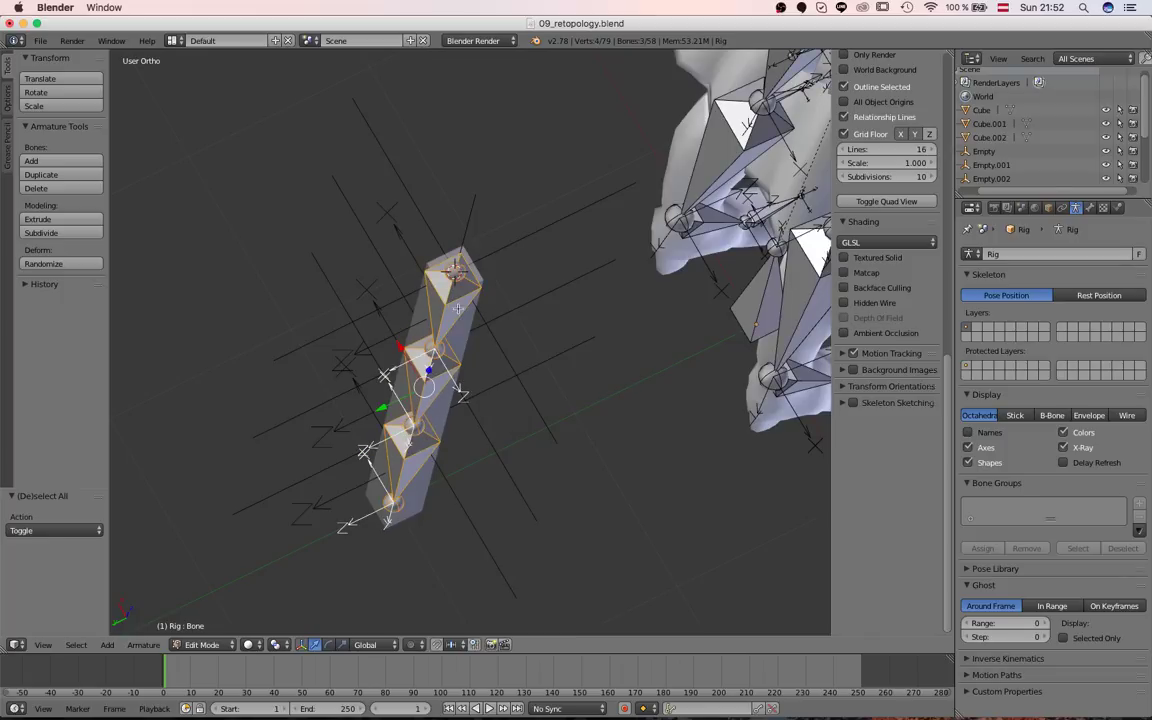
{"action": "scroll", "coordinate": [910, 163], "scroll_direction": "up", "scroll_amount": 10}
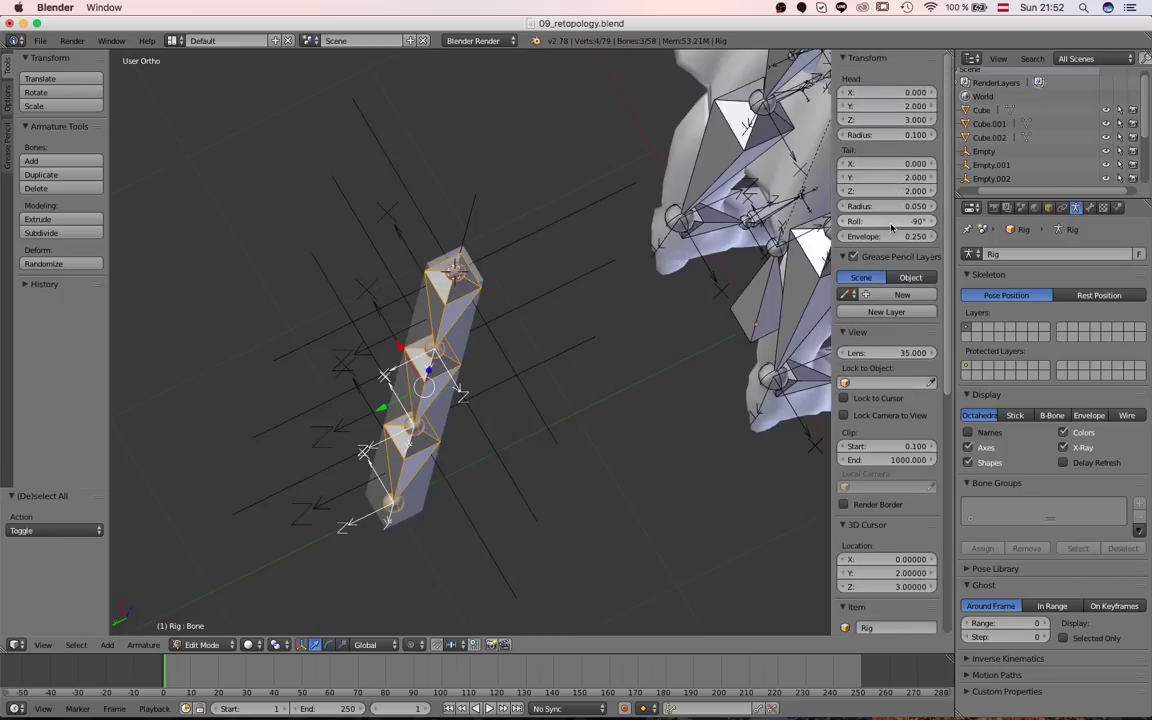
{"action": "middle_click_drag", "start_coordinate": [660, 270], "coordinate": [419, 295]}
{"action": "key", "text": "a"}
{"action": "middle_click_drag", "start_coordinate": [353, 125], "coordinate": [470, 387]}
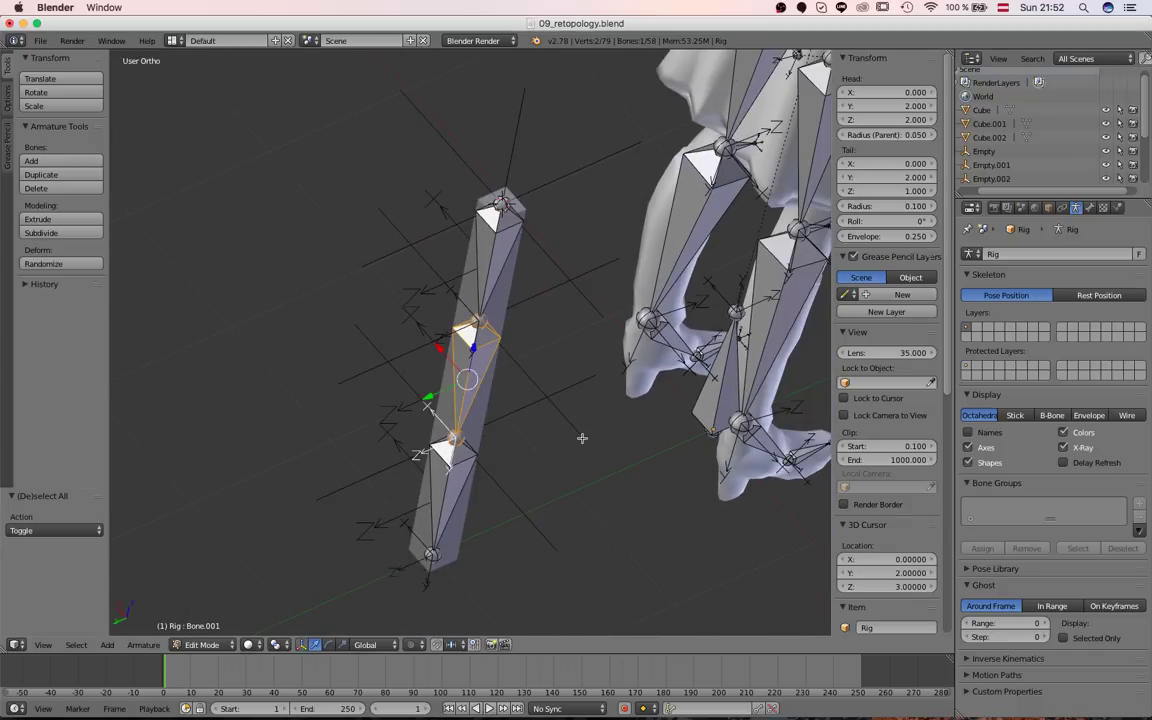
Select the bottom bone of the chain, check its axes and Roll value, and deselect it.
{"action": "middle_click_drag", "start_coordinate": [584, 438], "coordinate": [415, 356]}
{"action": "middle_click_drag", "start_coordinate": [585, 502], "coordinate": [443, 344]}
{"action": "middle_click_drag", "start_coordinate": [489, 449], "coordinate": [524, 415]}
{"action": "right_click", "coordinate": [563, 378]}
{"action": "scroll", "coordinate": [508, 503], "scroll_direction": "down", "scroll_amount": 1}
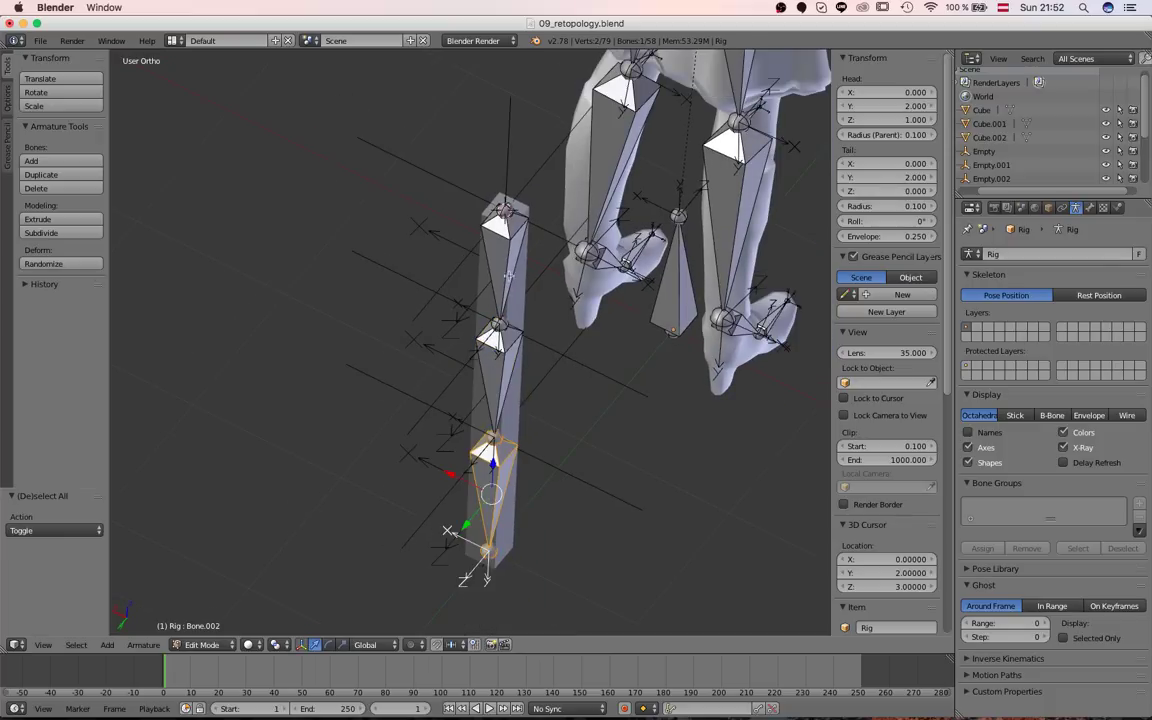
{"action": "middle_click_drag", "start_coordinate": [486, 486], "coordinate": [658, 352]}
{"action": "key", "text": "a"}
{"action": "middle_click_drag", "start_coordinate": [600, 403], "coordinate": [560, 420]}
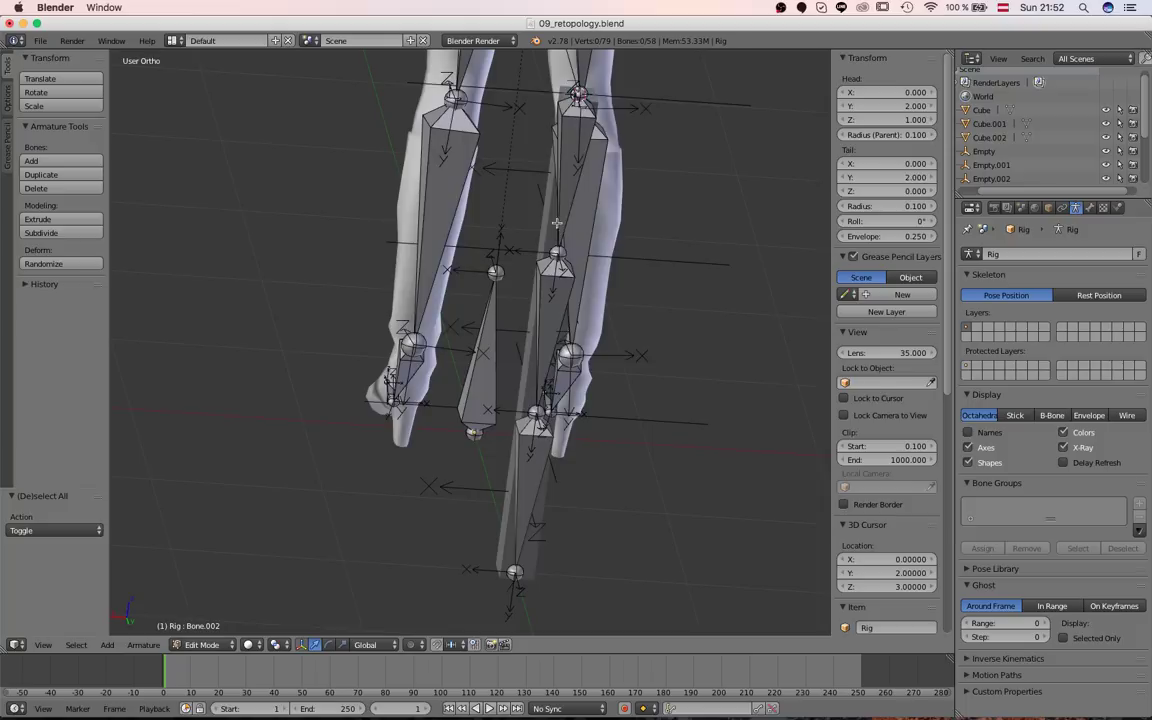
Select the top chain bone again and view its axes from behind the character.
{"action": "right_click", "coordinate": [572, 318]}
{"action": "middle_click_drag", "start_coordinate": [578, 321], "coordinate": [603, 414]}
{"action": "middle_click_drag", "start_coordinate": [510, 262], "coordinate": [628, 250]}
{"action": "right_click", "coordinate": [627, 250]}
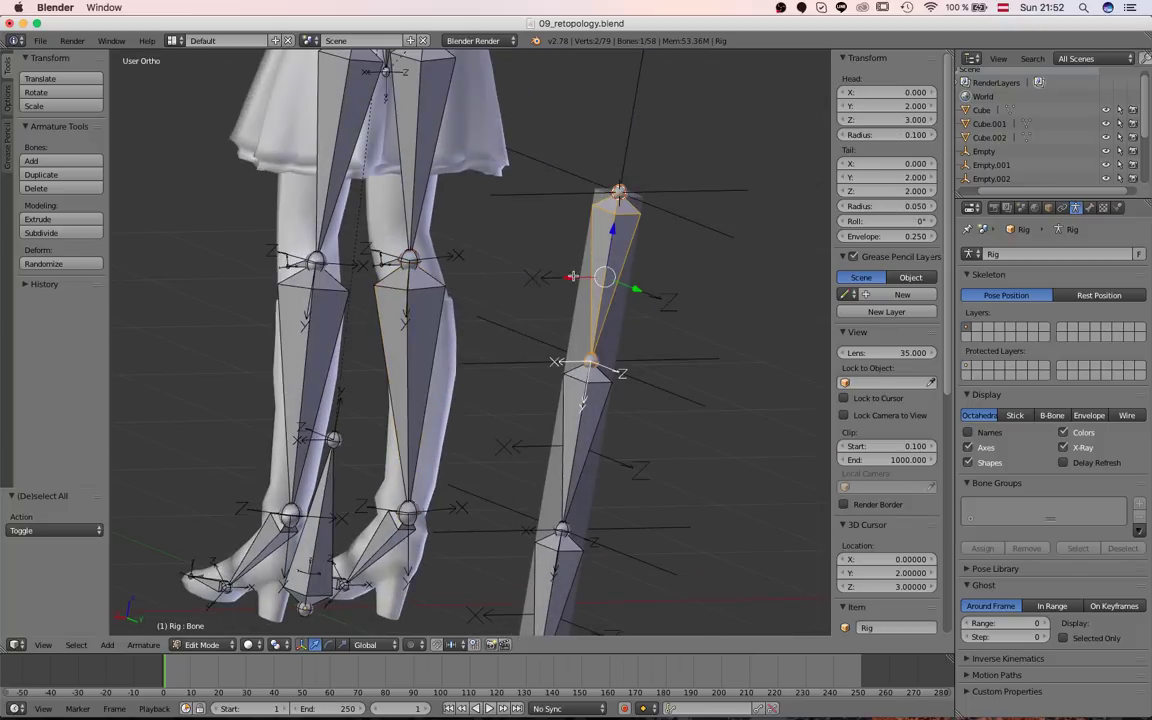
Leave the armature's edit mode and examine the top bar and the empty at its upper end from several angles.
{"action": "mouse_move", "coordinate": [530, 257]}
{"action": "middle_mouse_down"}
{"action": "mouse_move", "coordinate": [575, 308]}
{"action": "mouse_move", "coordinate": [653, 288]}
{"action": "mouse_move", "coordinate": [627, 296]}
{"action": "mouse_move", "coordinate": [610, 272]}
{"action": "middle_mouse_up"}
{"action": "key", "text": "Tab"}
{"action": "right_click", "coordinate": [609, 340]}
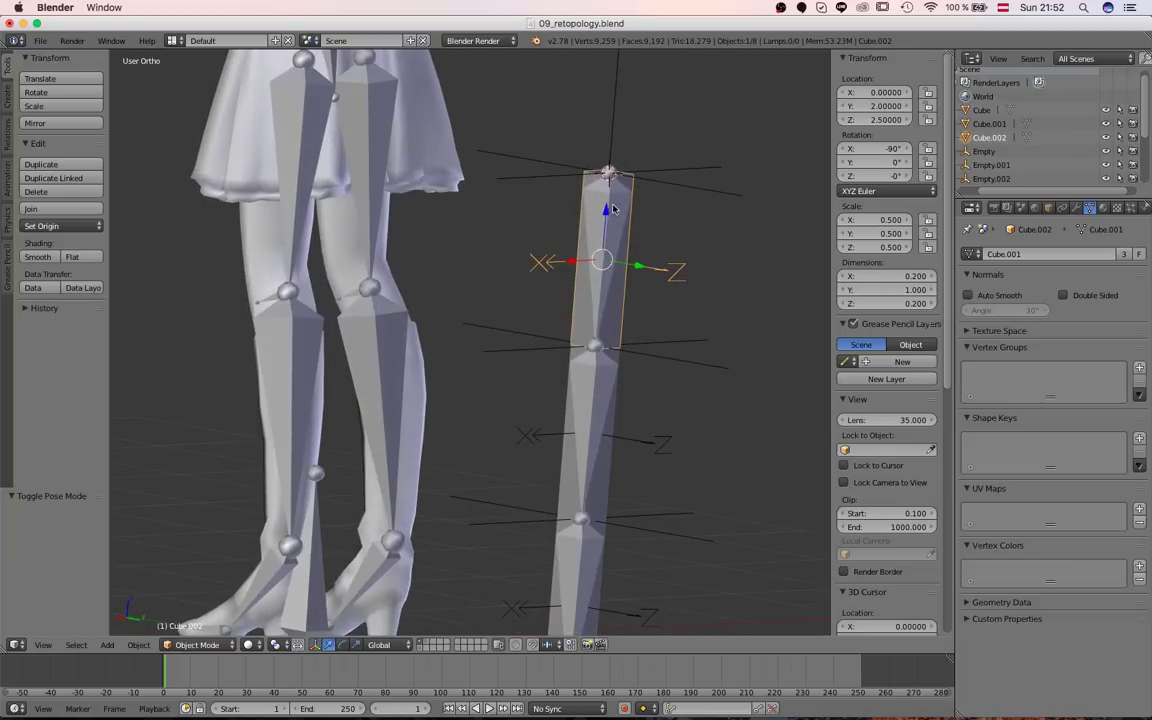
{"action": "key", "text": "z"}
{"action": "key", "text": "z"}
{"action": "middle_click_drag", "start_coordinate": [605, 240], "coordinate": [460, 348]}
{"action": "scroll", "coordinate": [460, 348], "scroll_direction": "down", "scroll_amount": 2}
{"action": "middle_click_drag", "start_coordinate": [407, 300], "coordinate": [476, 314], "text": "shift"}
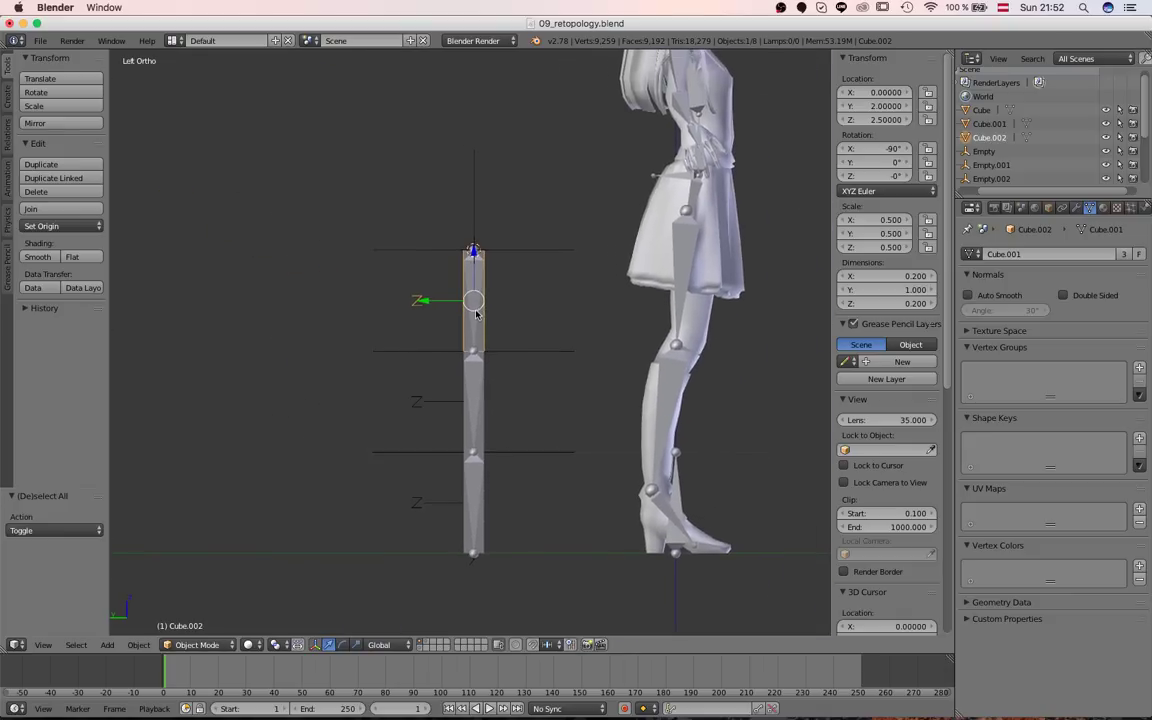
{"action": "right_click", "coordinate": [506, 249]}
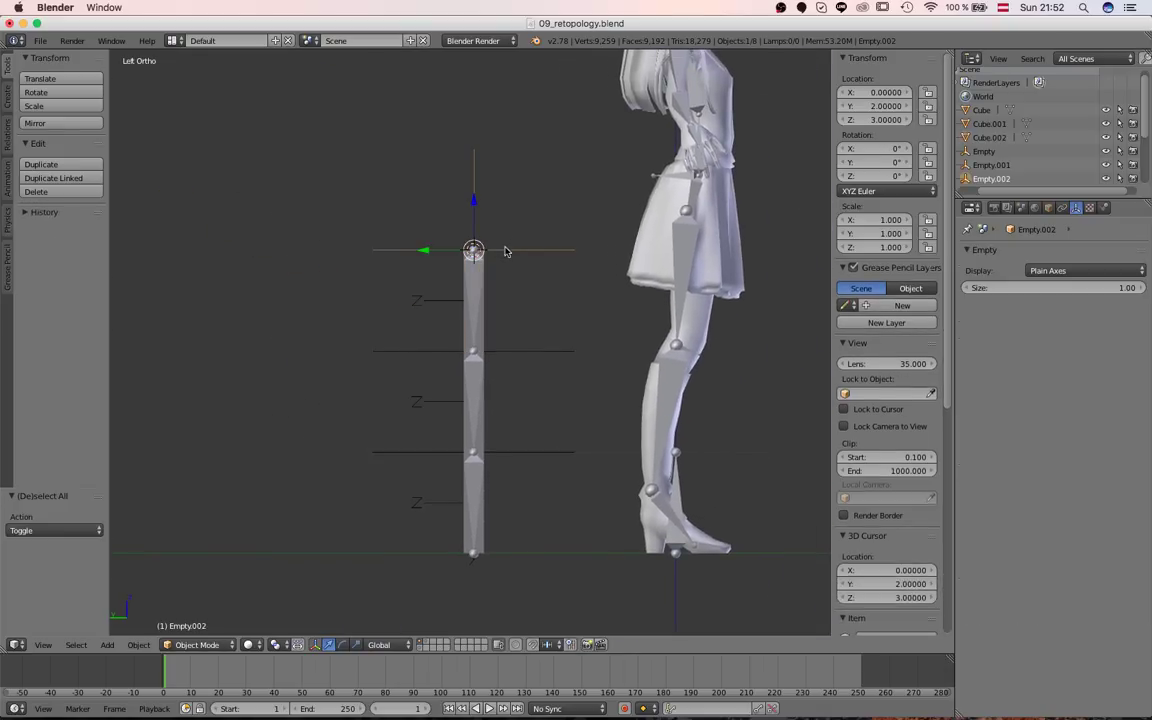
{"action": "middle_click_drag", "start_coordinate": [501, 270], "coordinate": [505, 420], "text": "shift"}
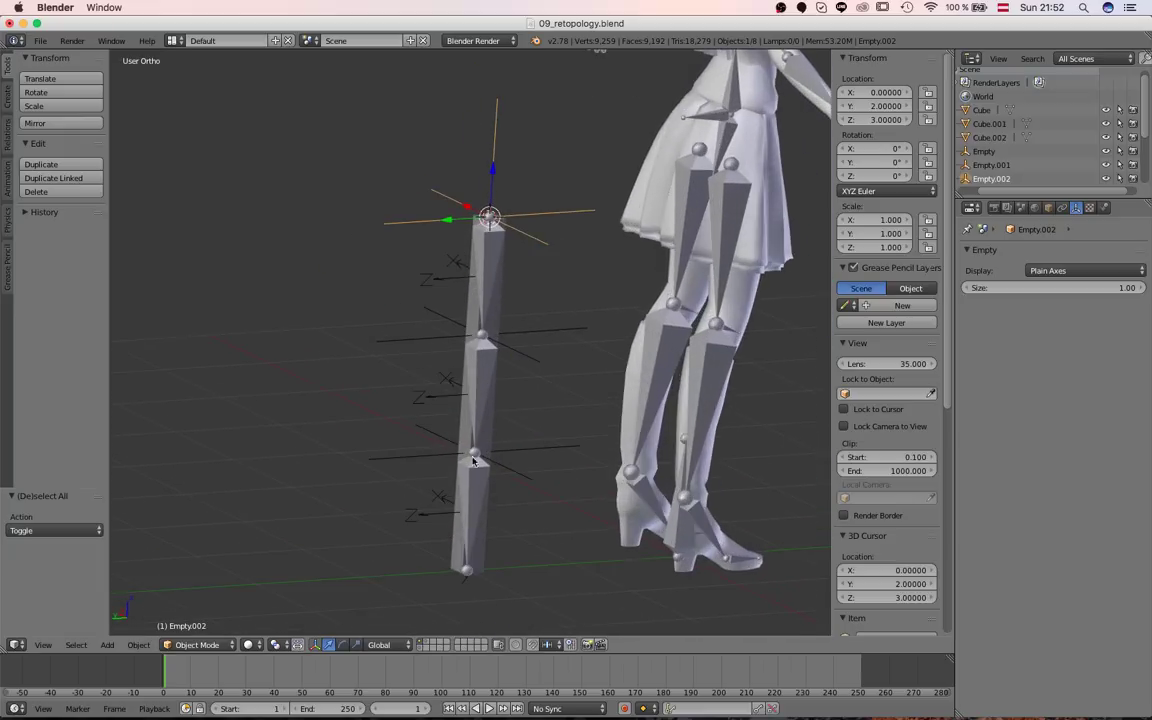
Try moving the bottom bar and the empty at its upper end, cancelling each move.
{"action": "scroll", "coordinate": [505, 420], "scroll_direction": "up", "scroll_amount": 3}
{"action": "right_click", "coordinate": [501, 422]}
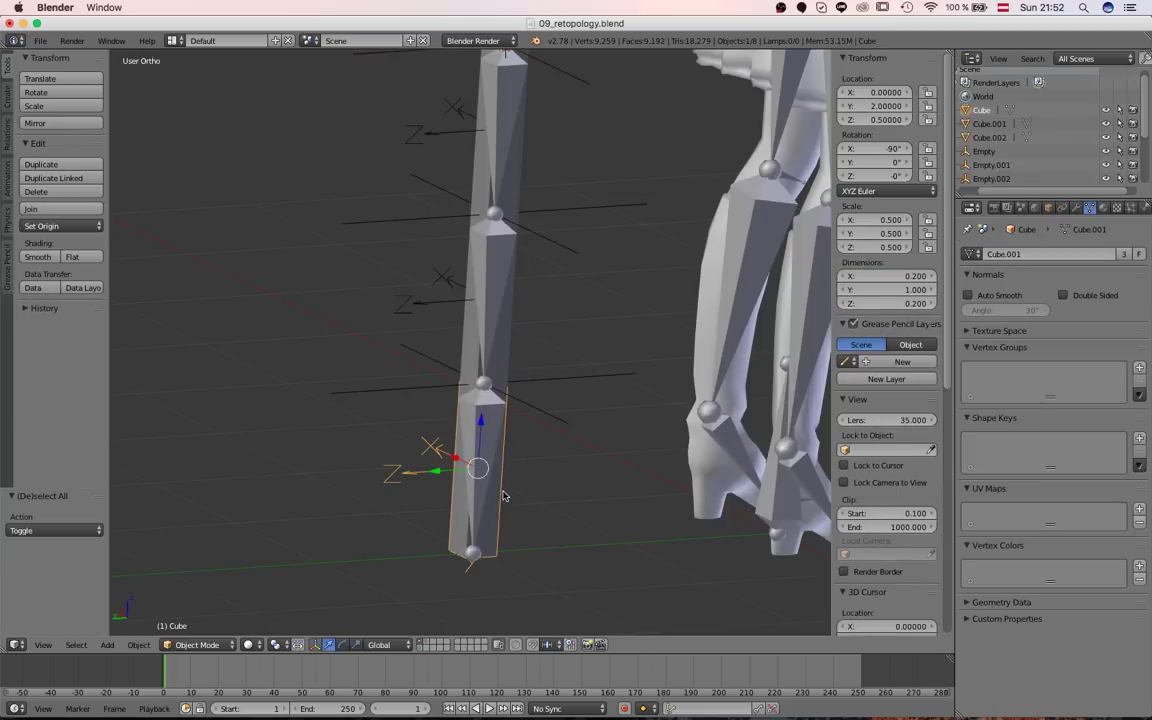
{"action": "key", "text": "g"}
{"action": "right_click", "coordinate": [548, 414]}
{"action": "right_click", "coordinate": [543, 409]}
{"action": "key", "text": "g"}
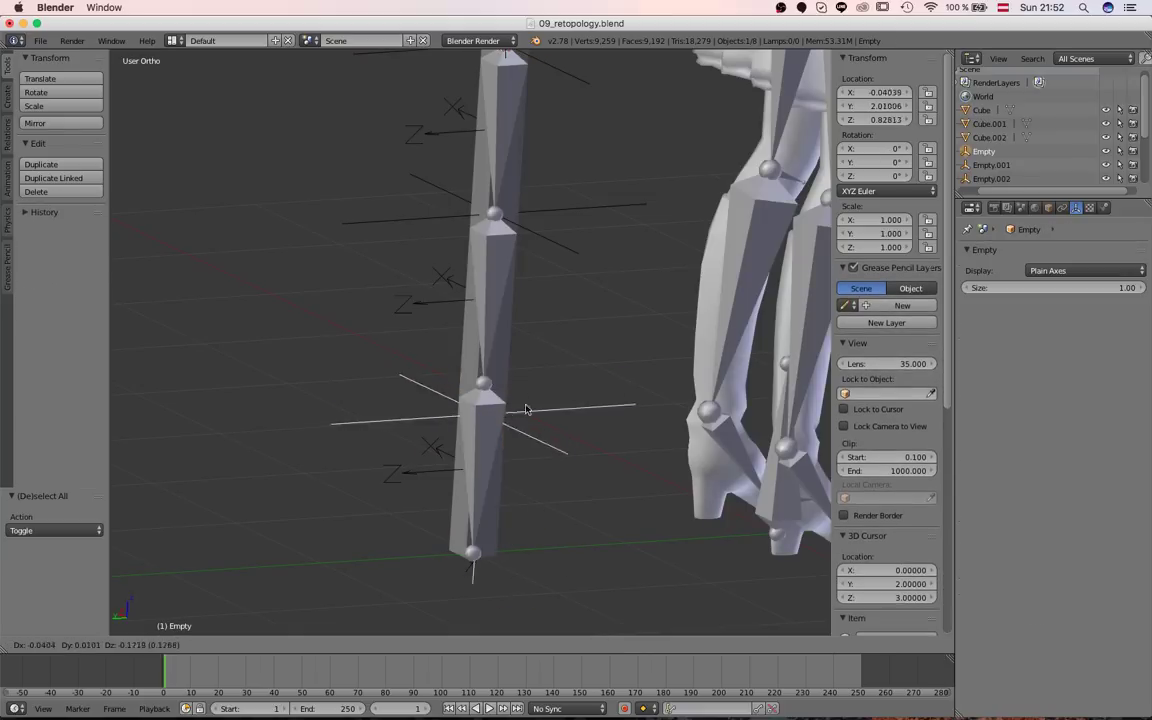
{"action": "right_click", "coordinate": [527, 386]}
{"action": "scroll", "coordinate": [519, 401], "scroll_direction": "down", "scroll_amount": 3}
{"action": "middle_click_drag", "start_coordinate": [517, 404], "coordinate": [506, 411]}
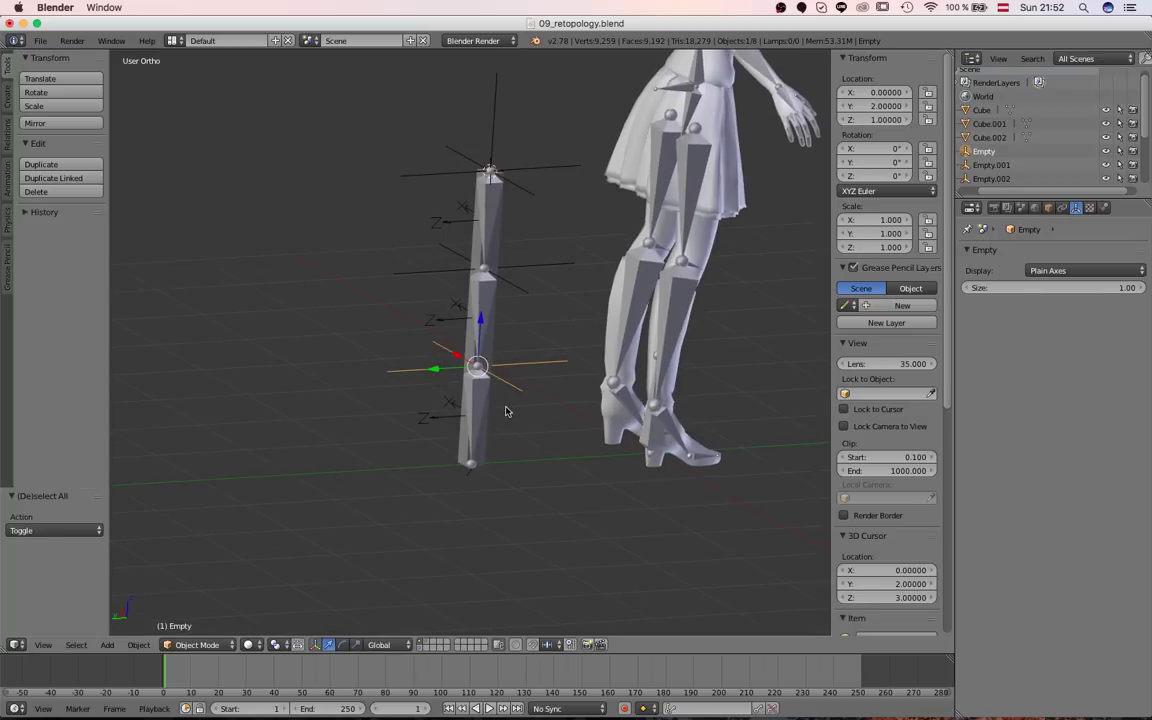
Switch the rig to pose mode with the bottom chain bone selected.
{"action": "scroll", "coordinate": [500, 406], "scroll_direction": "up", "scroll_amount": 3}
{"action": "scroll", "coordinate": [494, 404], "scroll_direction": "down", "scroll_amount": 3}
{"action": "right_click", "coordinate": [481, 413]}
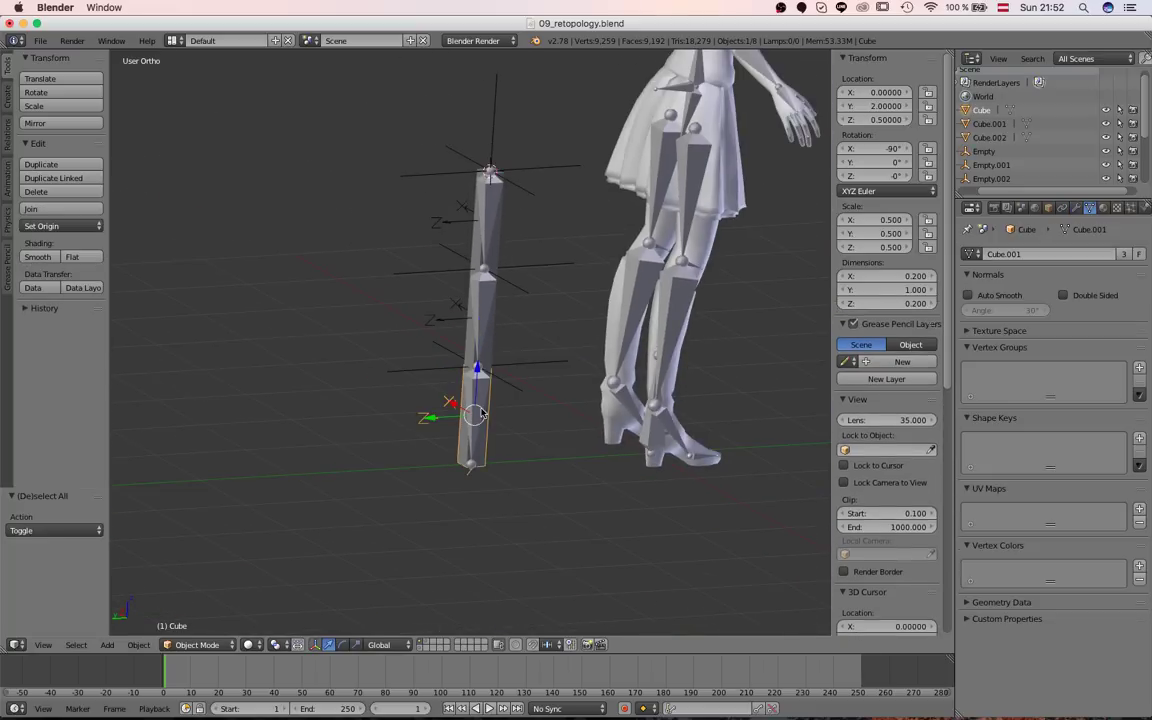
{"action": "left_click", "coordinate": [191, 645]}
{"action": "right_click", "coordinate": [475, 403]}
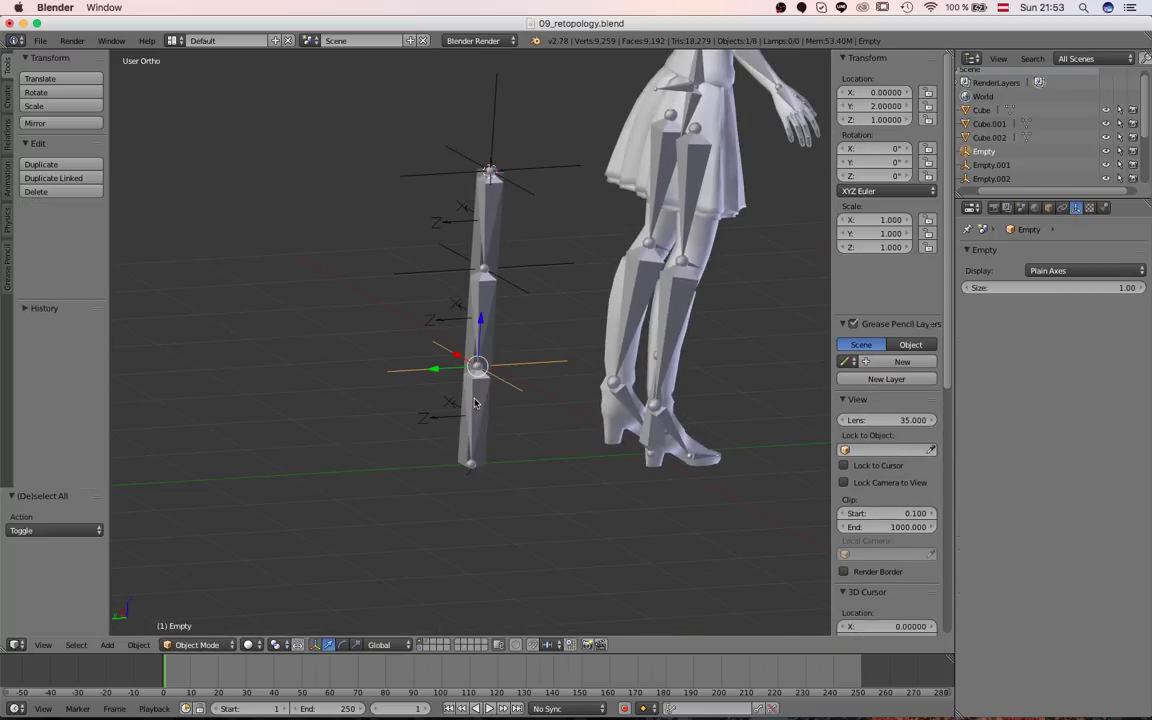
{"action": "right_click", "coordinate": [483, 395]}
{"action": "right_click", "coordinate": [483, 397]}
{"action": "key", "text": "ctrl+Tab"}
{"action": "scroll", "coordinate": [500, 420], "scroll_direction": "up", "scroll_amount": 7}
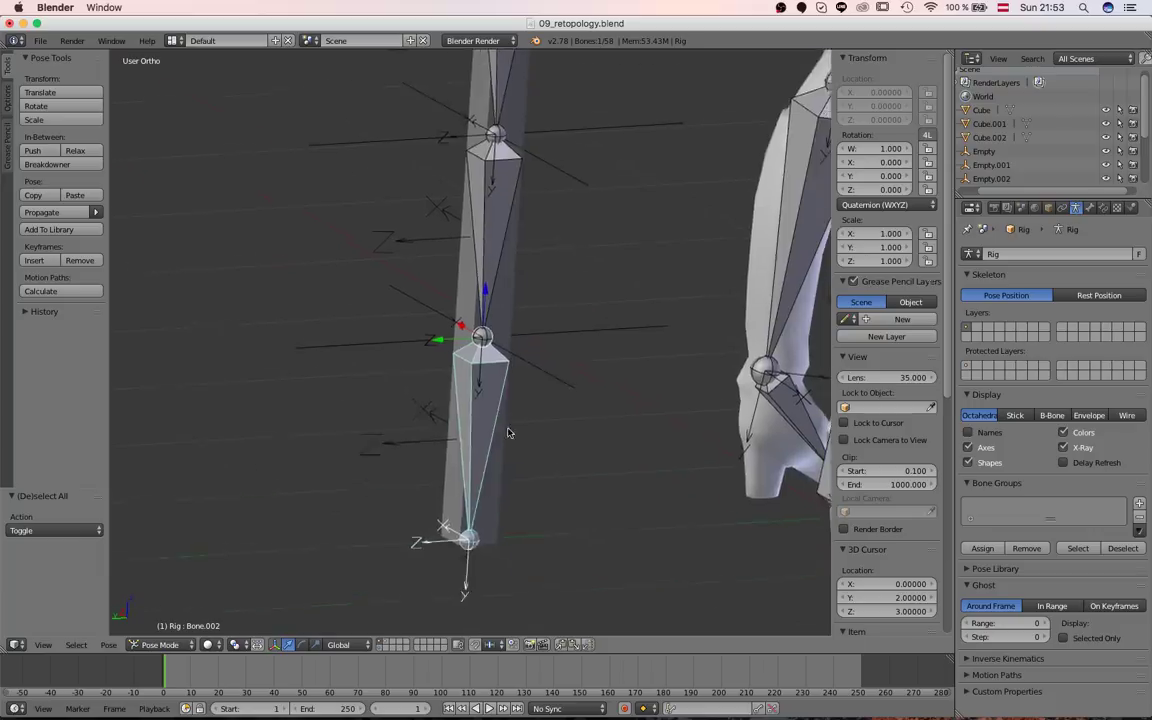
{"action": "middle_click_drag", "start_coordinate": [509, 432], "coordinate": [486, 357]}
Parent the bottom bar to the bottom chain bone using the Bone parent type.
{"action": "key", "text": "z"}
{"action": "right_click", "coordinate": [514, 335]}
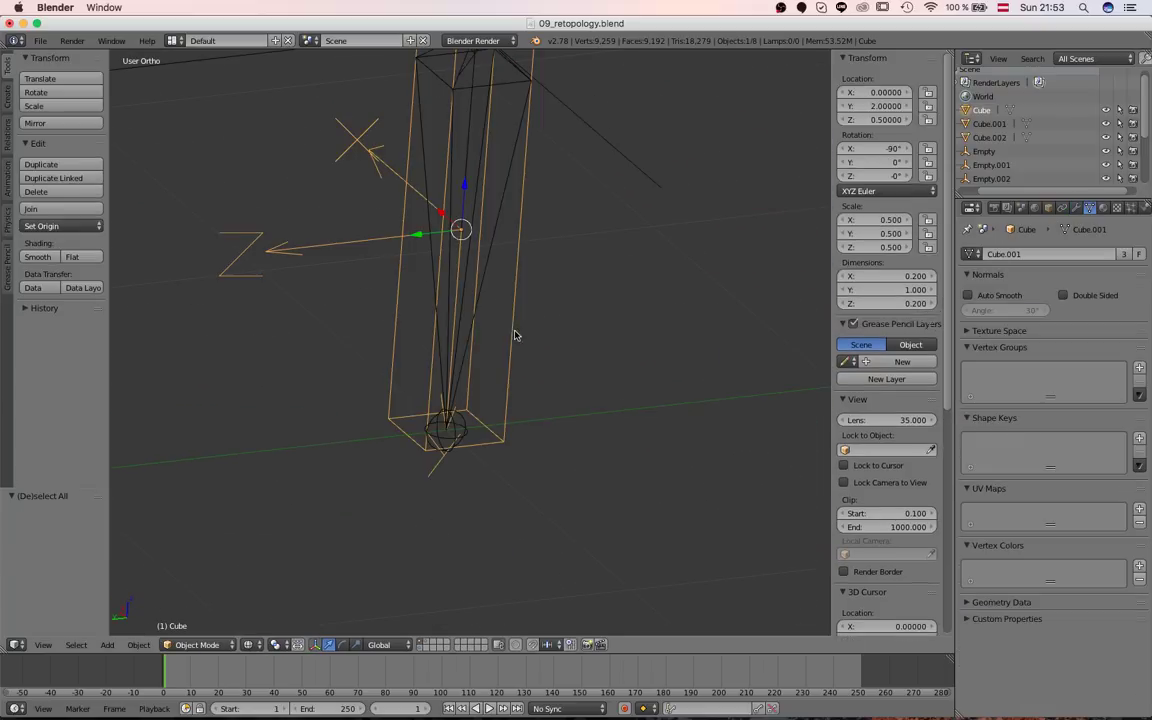
{"action": "right_click", "coordinate": [495, 254], "text": "shift"}
{"action": "key", "text": "ctrl+Tab"}
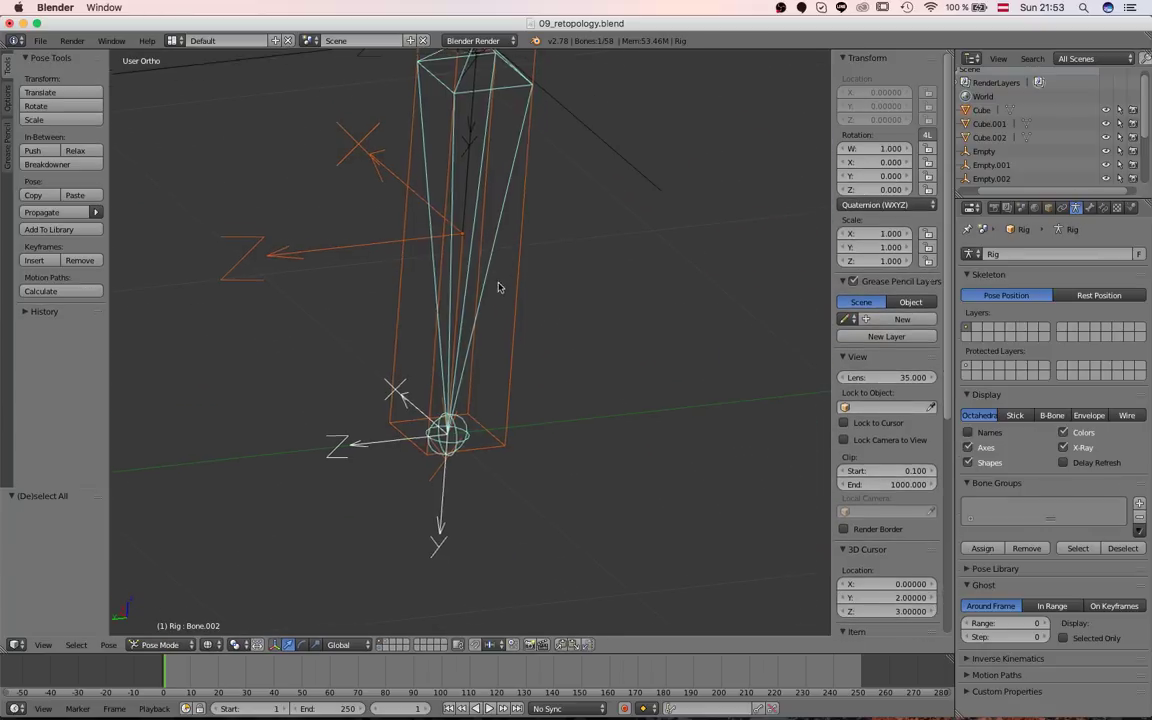
{"action": "middle_click_drag", "start_coordinate": [496, 285], "coordinate": [535, 417]}
{"action": "key", "text": "ctrl+p"}
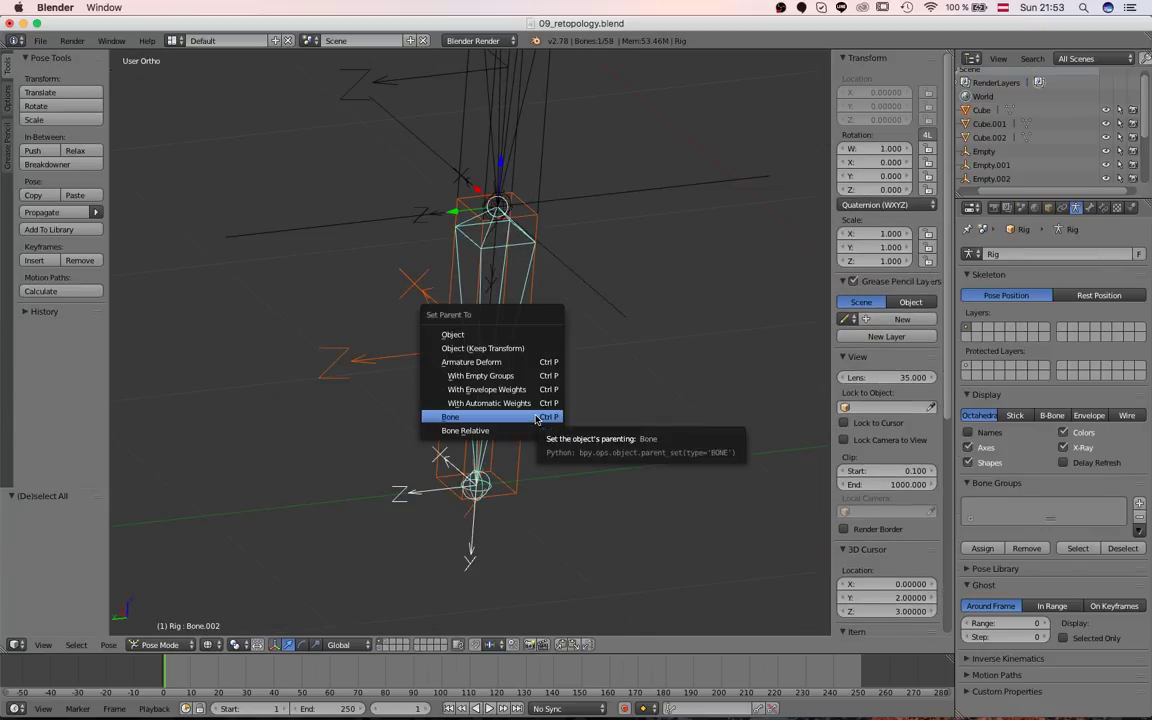
{"action": "left_click", "coordinate": [536, 417]}
Examine the joint between the middle and bottom bars, selecting the middle bar and the empty at that joint.
{"action": "middle_click_drag", "start_coordinate": [532, 194], "coordinate": [540, 450], "text": "shift"}
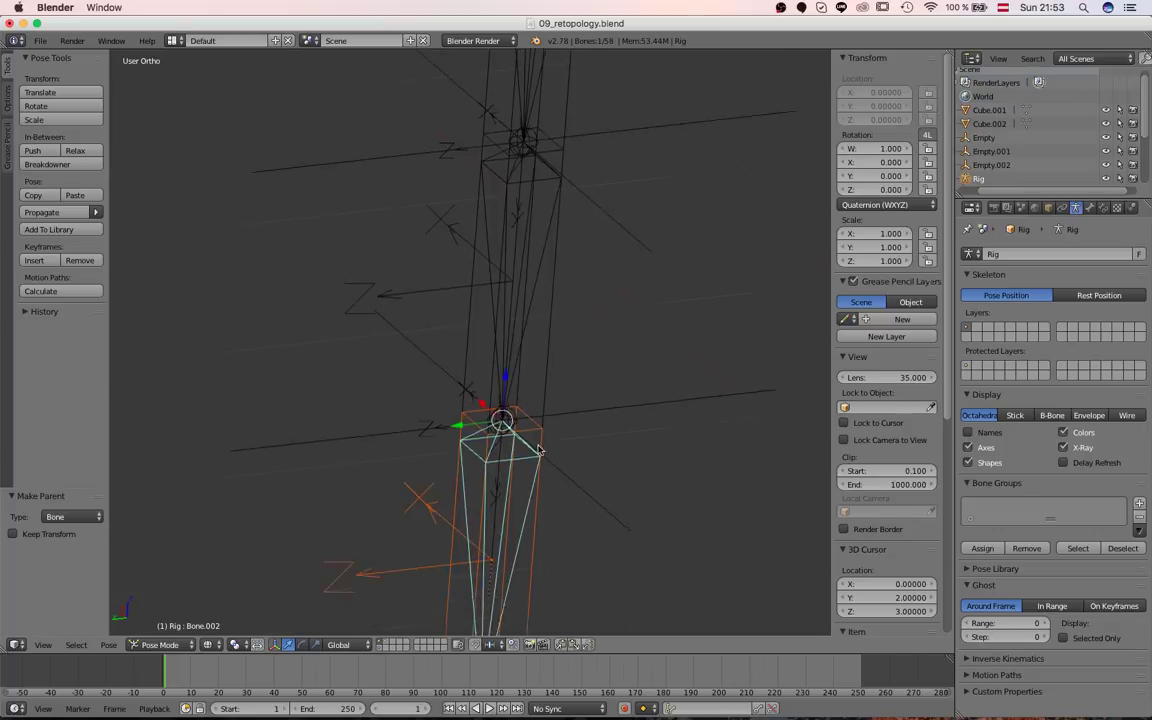
{"action": "scroll", "coordinate": [540, 398], "scroll_direction": "down", "scroll_amount": 2}
{"action": "right_click", "coordinate": [523, 371]}
{"action": "scroll", "coordinate": [520, 371], "scroll_direction": "up", "scroll_amount": 2}
{"action": "key", "text": "z"}
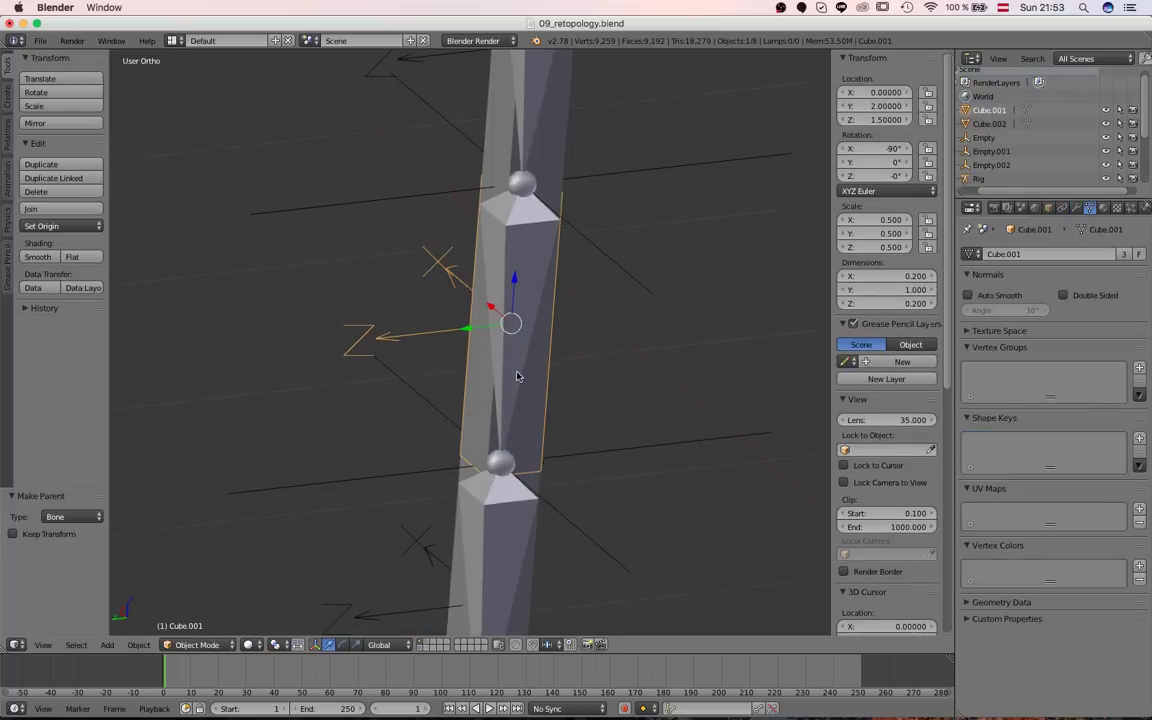
{"action": "middle_click_drag", "start_coordinate": [517, 375], "coordinate": [571, 452]}
{"action": "right_click", "coordinate": [571, 452]}
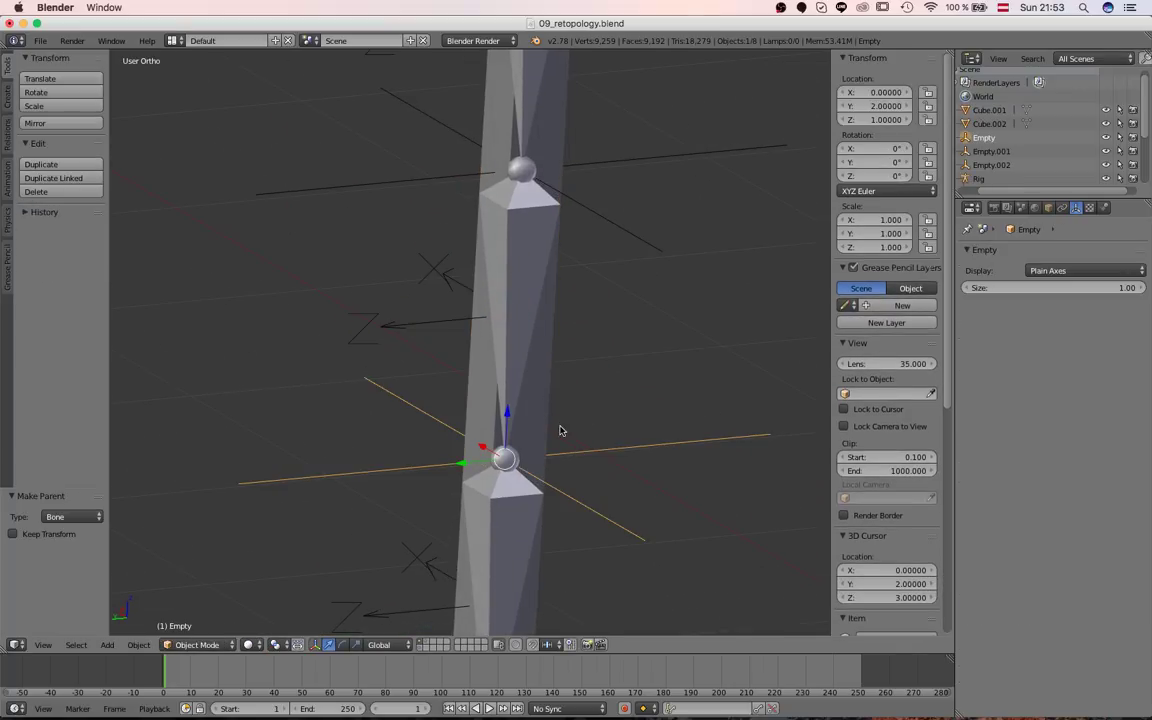
{"action": "scroll", "coordinate": [540, 463], "scroll_direction": "down", "scroll_amount": 4}
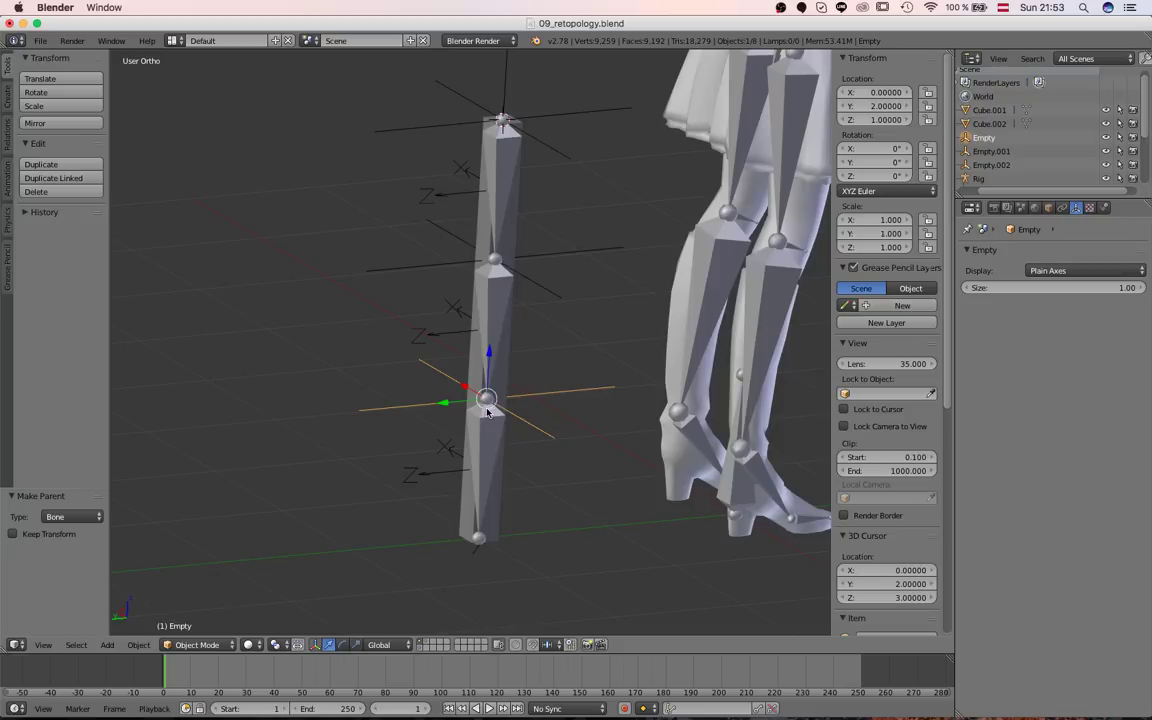
{"action": "scroll", "coordinate": [481, 408], "scroll_direction": "up", "scroll_amount": 2}
{"action": "scroll", "coordinate": [481, 408], "scroll_direction": "down", "scroll_amount": 3}
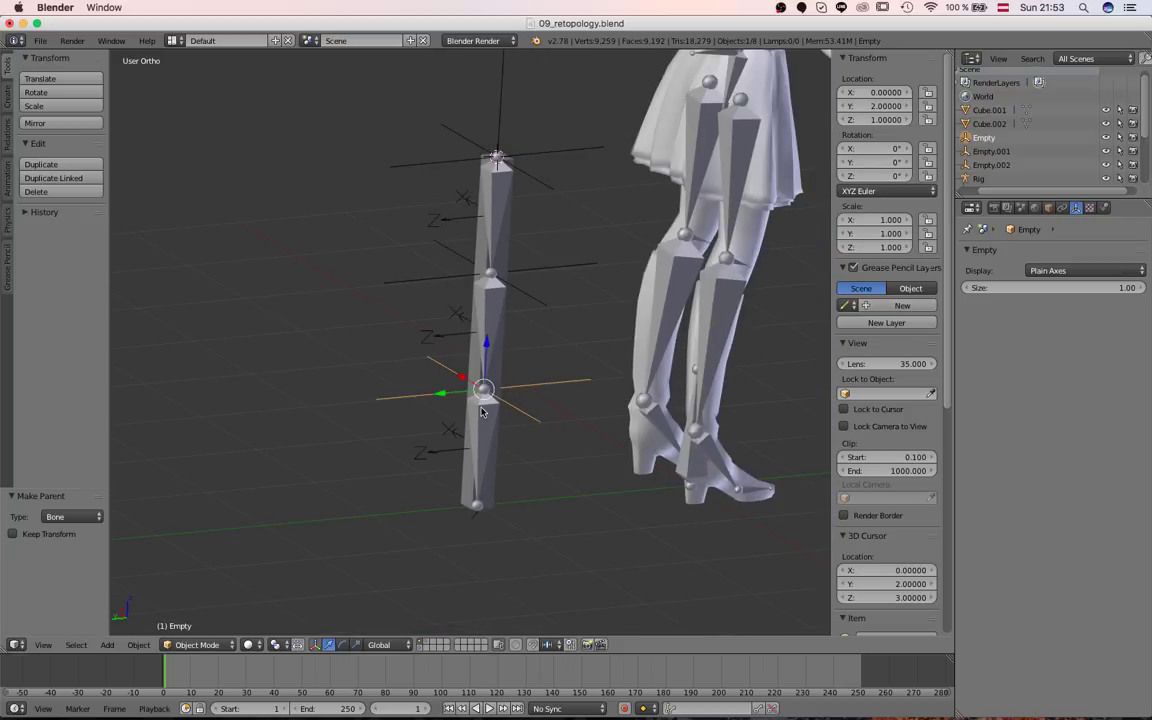
{"action": "scroll", "coordinate": [481, 408], "scroll_direction": "up", "scroll_amount": 2}
Parent the empty at the bottom bar's upper end to the bottom chain bone using the Bone parent type.
{"action": "right_click", "coordinate": [492, 449]}
{"action": "right_click", "coordinate": [530, 435]}
{"action": "scroll", "coordinate": [525, 429], "scroll_direction": "down", "scroll_amount": 1}
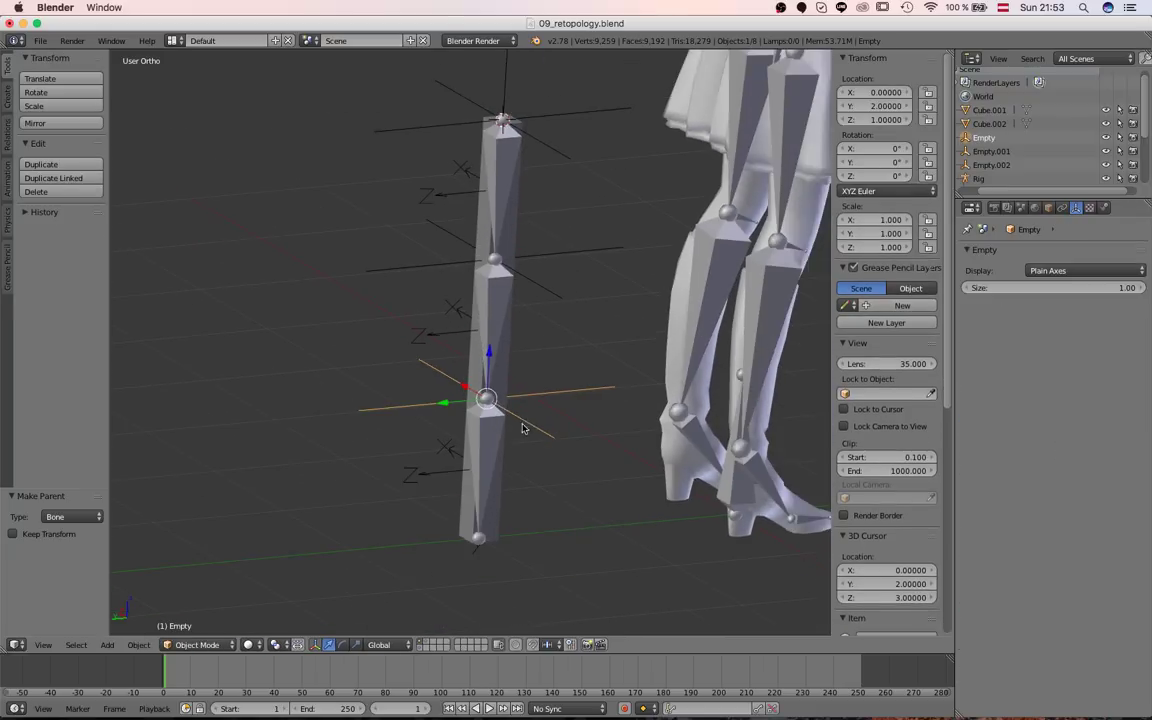
{"action": "middle_click_drag", "start_coordinate": [525, 429], "coordinate": [527, 353], "text": "shift"}
{"action": "scroll", "coordinate": [565, 345], "scroll_direction": "up", "scroll_amount": 3}
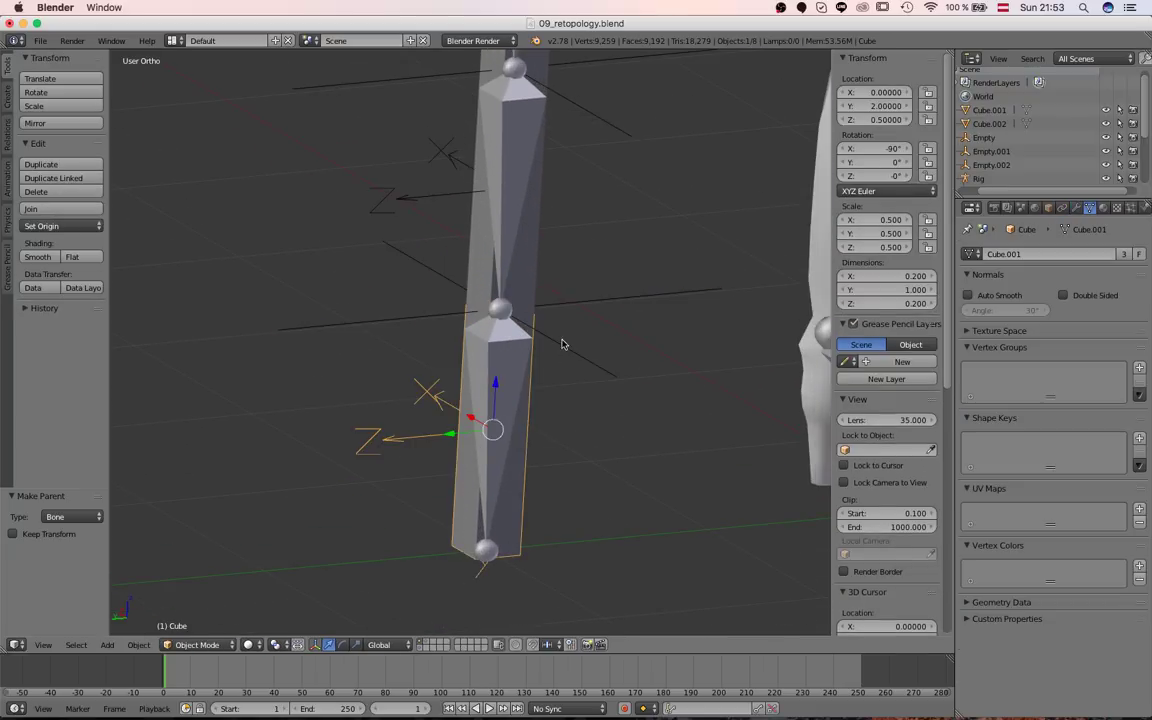
{"action": "right_click", "coordinate": [502, 389]}
{"action": "key", "text": "ctrl+Tab"}
{"action": "right_click", "coordinate": [569, 347]}
{"action": "right_click", "coordinate": [507, 377], "text": "shift"}
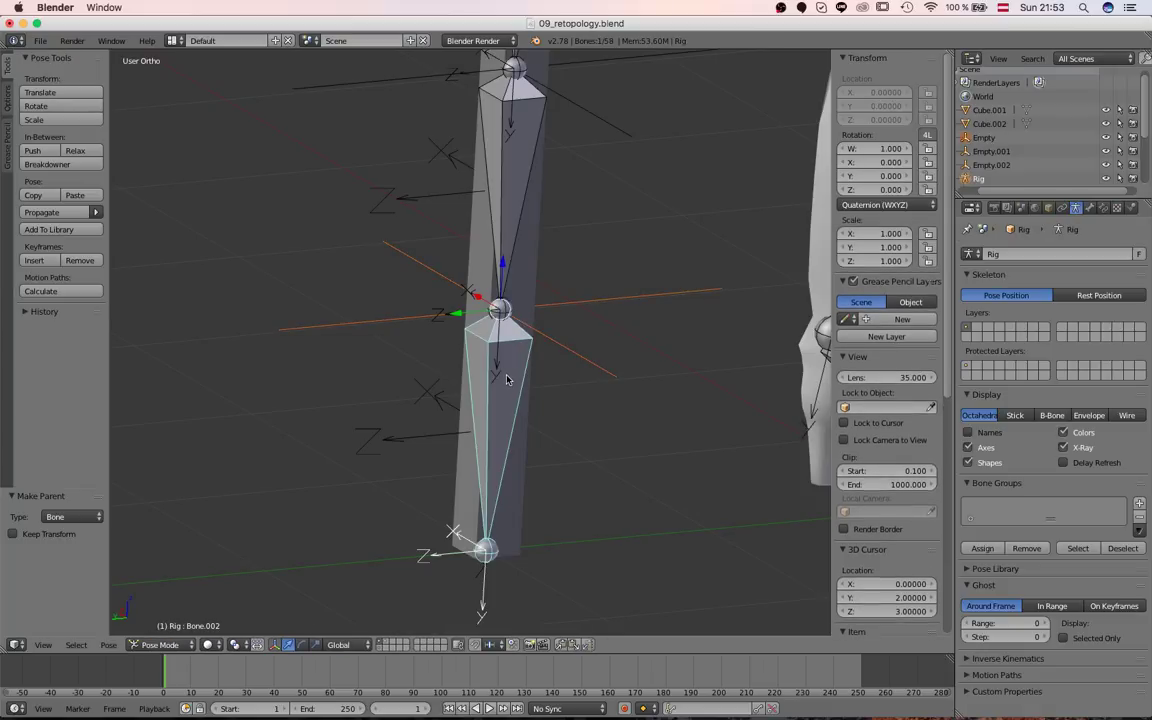
{"action": "key", "text": "ctrl+p"}
{"action": "left_click", "coordinate": [508, 379]}
Parent the middle bar and the empty at its upper end to the middle chain bone using the Bone parent type.
{"action": "scroll", "coordinate": [527, 170], "scroll_direction": "up", "scroll_amount": 2}
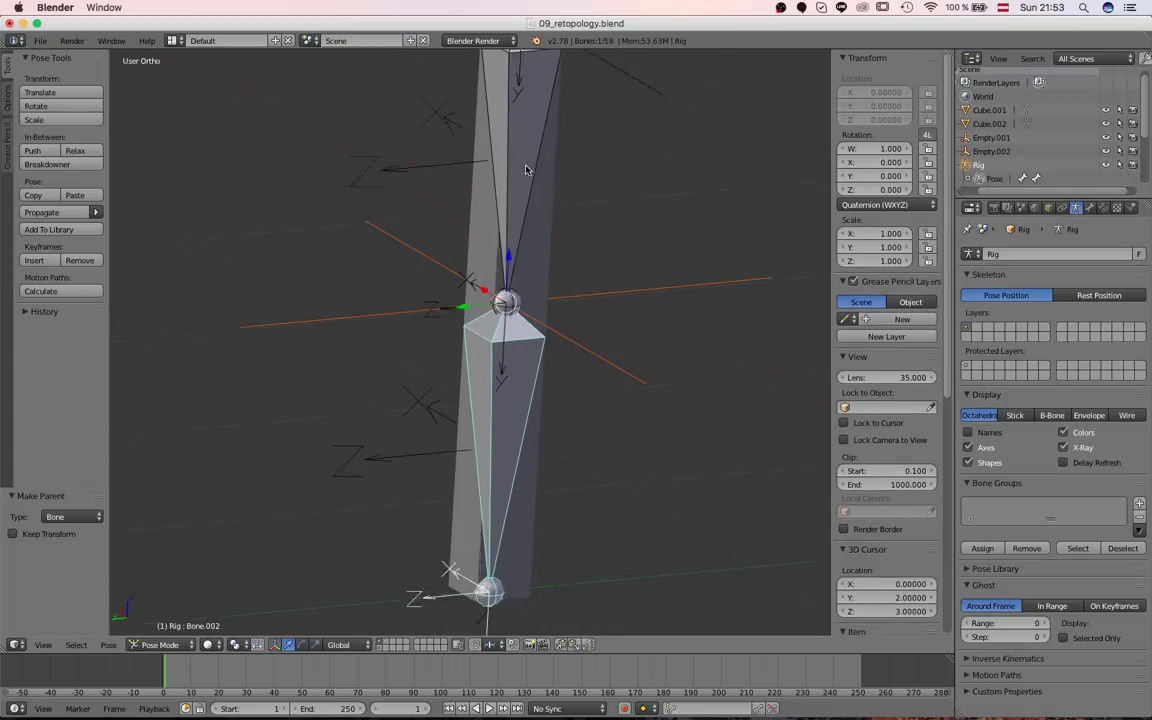
{"action": "right_click", "coordinate": [556, 199]}
{"action": "scroll", "coordinate": [566, 176], "scroll_direction": "down", "scroll_amount": 4}
{"action": "middle_click_drag", "start_coordinate": [568, 173], "coordinate": [562, 245], "text": "shift"}
{"action": "scroll", "coordinate": [562, 245], "scroll_direction": "up", "scroll_amount": 2}
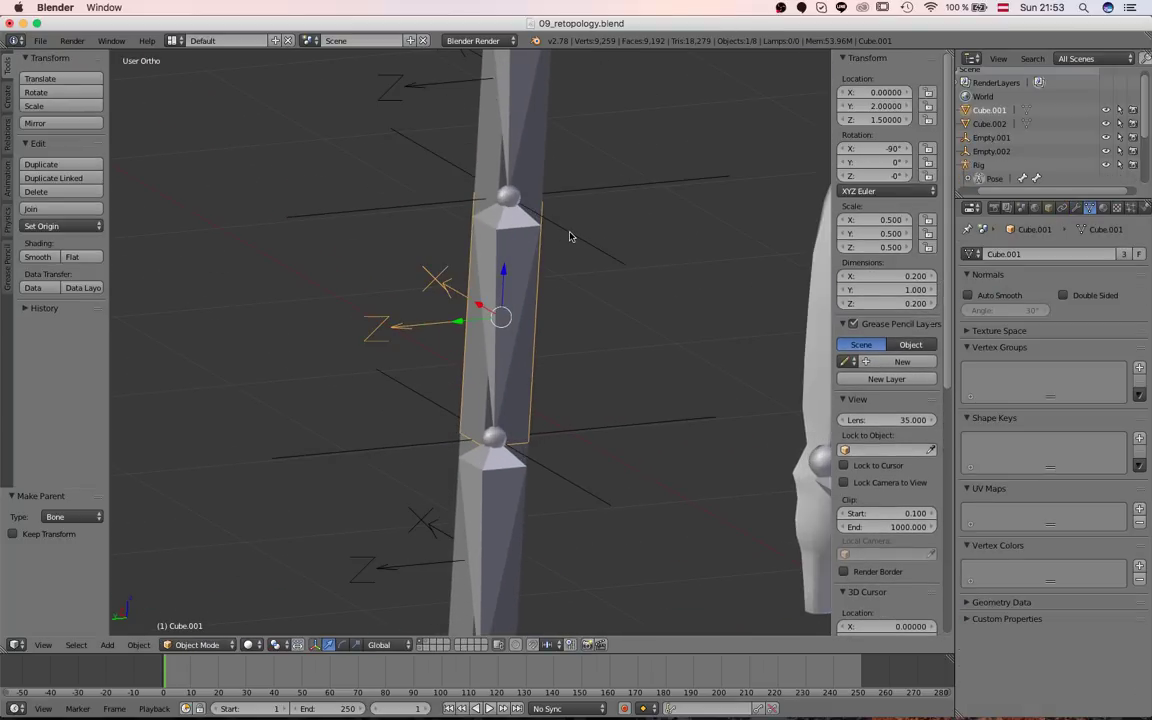
{"action": "right_click", "coordinate": [570, 236], "text": "shift"}
{"action": "right_click", "coordinate": [518, 279], "text": "shift"}
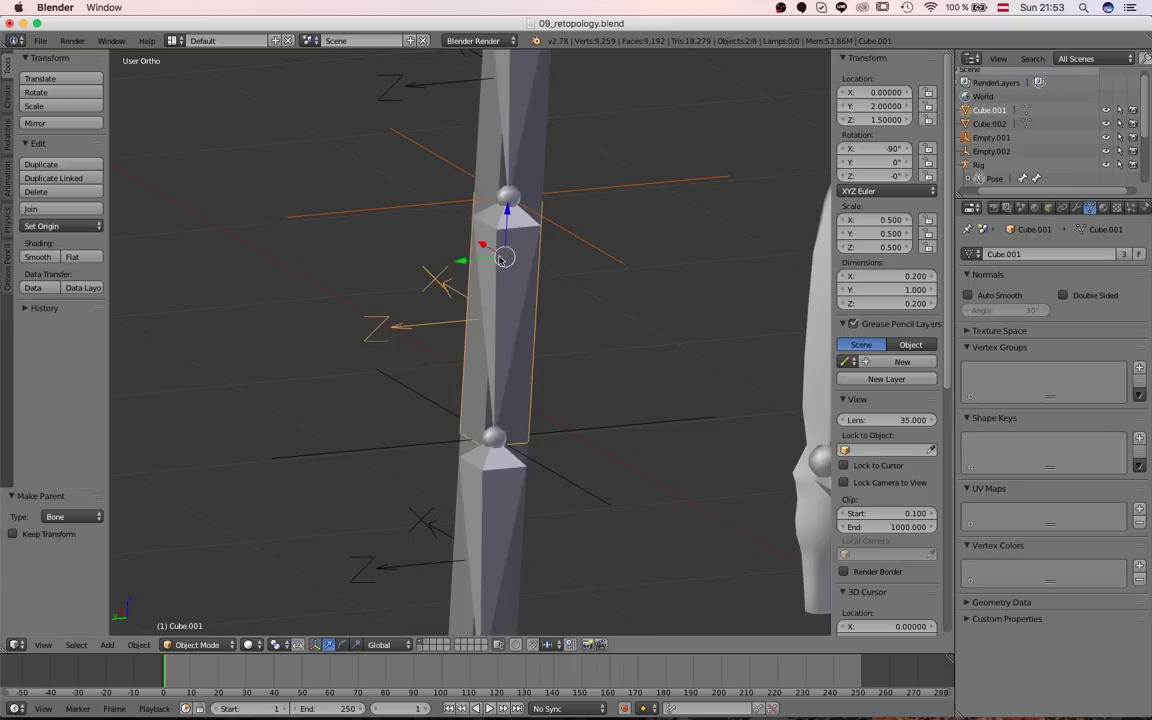
{"action": "mouse_move", "coordinate": [590, 306]}
{"action": "middle_mouse_down"}
{"action": "mouse_move", "coordinate": [404, 303]}
{"action": "mouse_move", "coordinate": [424, 188]}
{"action": "mouse_move", "coordinate": [535, 355]}
{"action": "middle_mouse_up"}
{"action": "scroll", "coordinate": [424, 188], "scroll_direction": "up", "scroll_amount": 2}
{"action": "scroll", "coordinate": [535, 355], "scroll_direction": "up", "scroll_amount": 3}
{"action": "key", "text": "z"}
{"action": "right_click", "coordinate": [583, 303], "text": "shift"}
{"action": "scroll", "coordinate": [597, 296], "scroll_direction": "down", "scroll_amount": 4}
{"action": "key", "text": "ctrl+KP_3"}
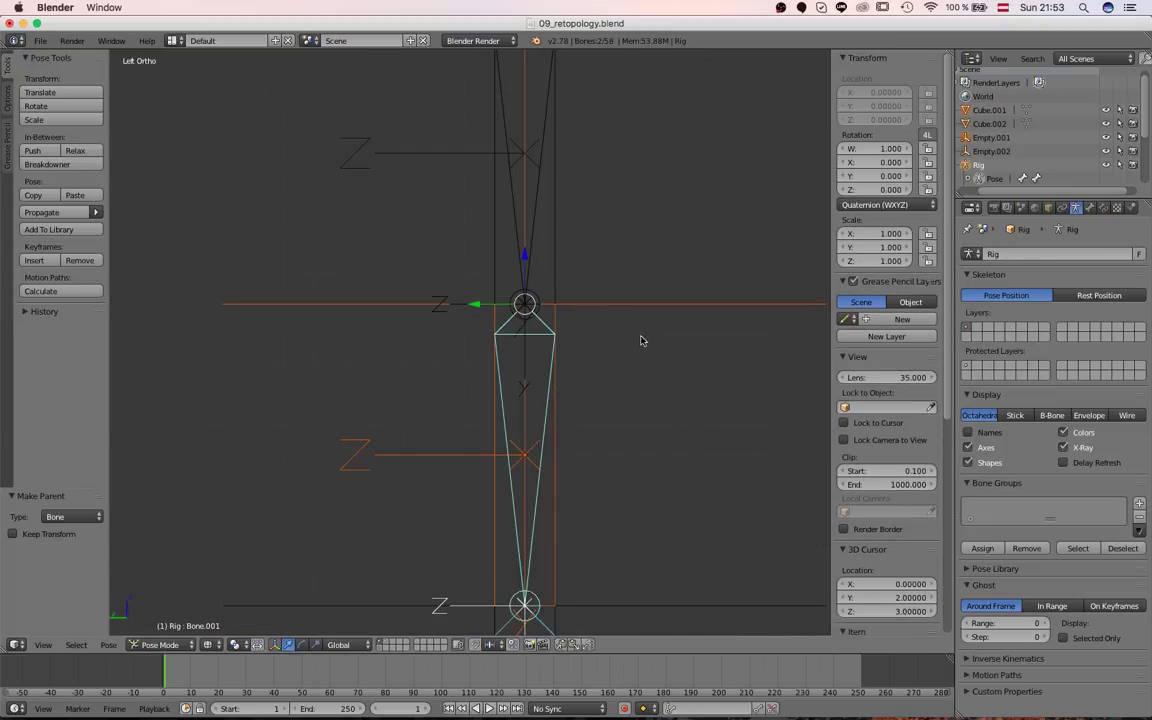
{"action": "key", "text": "ctrl+p"}
{"action": "left_click", "coordinate": [643, 334]}
Parent the top bar and the empty at its upper end to the top chain bone using the Bone parent type.
{"action": "scroll", "coordinate": [525, 208], "scroll_direction": "down", "scroll_amount": 4}
{"action": "middle_click_drag", "start_coordinate": [517, 226], "coordinate": [517, 244], "text": "shift"}
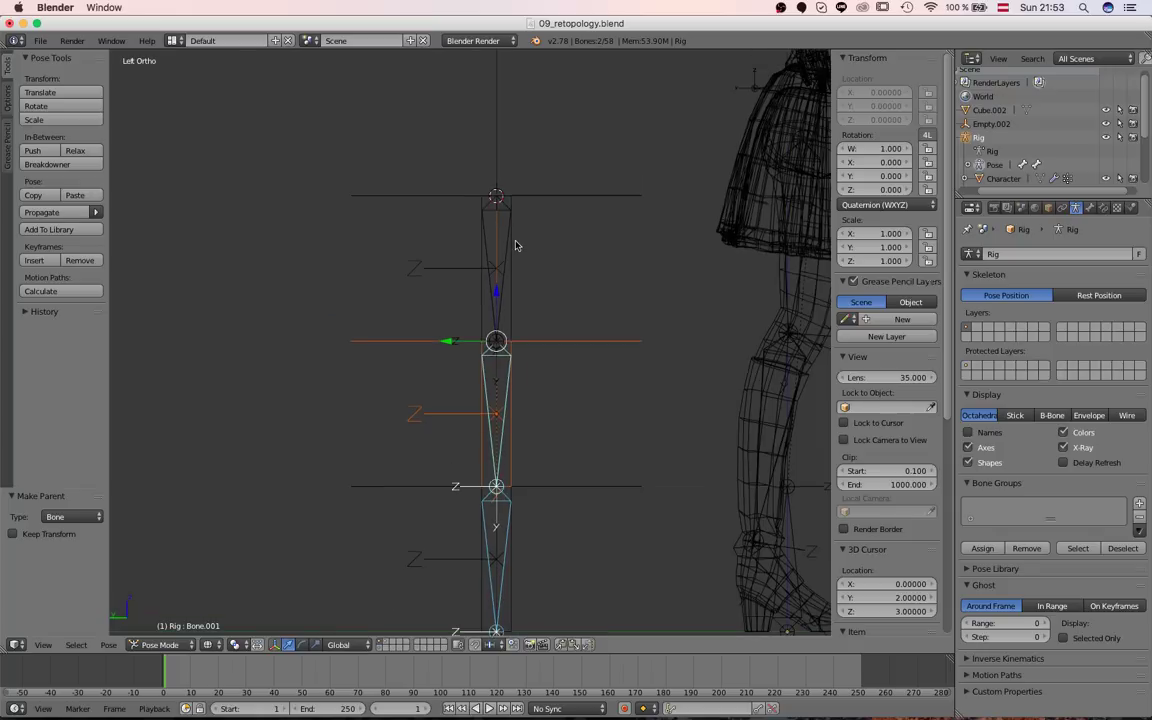
{"action": "right_click", "coordinate": [514, 244]}
{"action": "right_click", "coordinate": [543, 206], "text": "shift"}
{"action": "scroll", "coordinate": [530, 260], "scroll_direction": "up", "scroll_amount": 6}
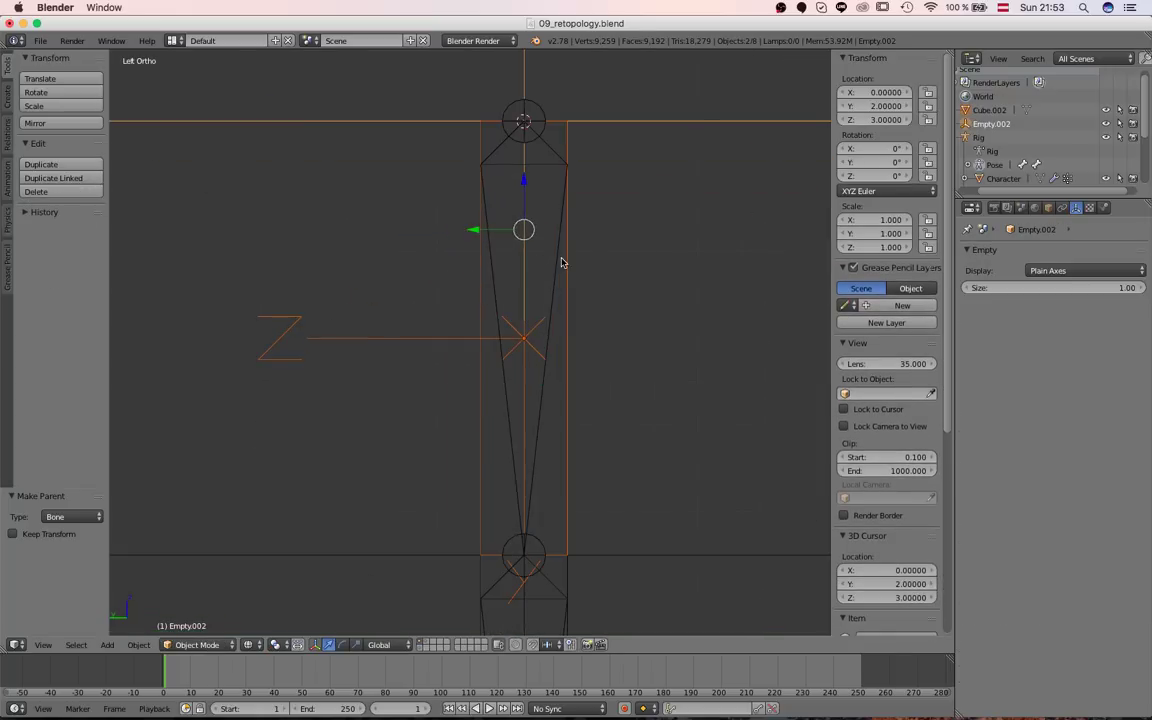
{"action": "key", "text": "ctrl+Tab"}
{"action": "key", "text": "ctrl+p"}
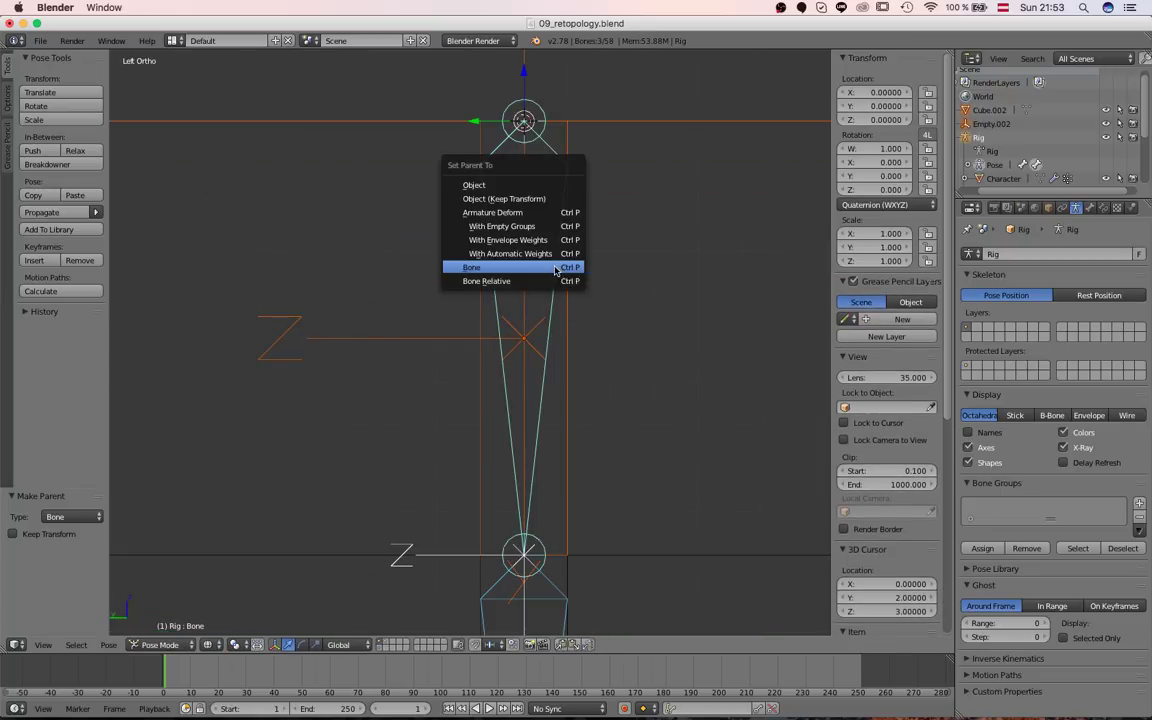
{"action": "left_click", "coordinate": [505, 259]}
Test-rotate the top chain bone in the side view to check that the bars and empties follow, cancelling the rotation.
{"action": "scroll", "coordinate": [500, 333], "scroll_direction": "down", "scroll_amount": 3}
{"action": "key", "text": "a"}
{"action": "right_click", "coordinate": [500, 330]}
{"action": "scroll", "coordinate": [517, 309], "scroll_direction": "down", "scroll_amount": 2}
{"action": "key", "text": "r"}
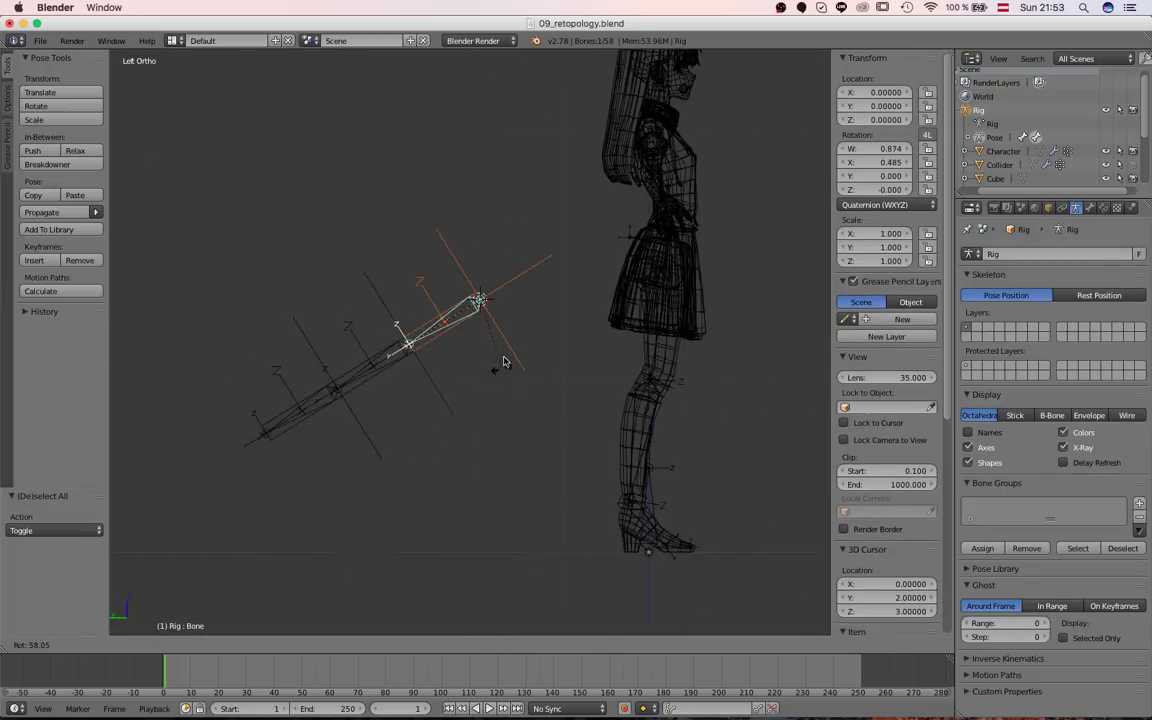
{"action": "right_click", "coordinate": [462, 404]}
{"action": "key", "text": "r"}
{"action": "key", "text": "Escape"}
Test-rotate the empty at the lowest joint, the middle bone and the bottom bone, cancelling each rotation.
{"action": "right_click", "coordinate": [482, 476]}
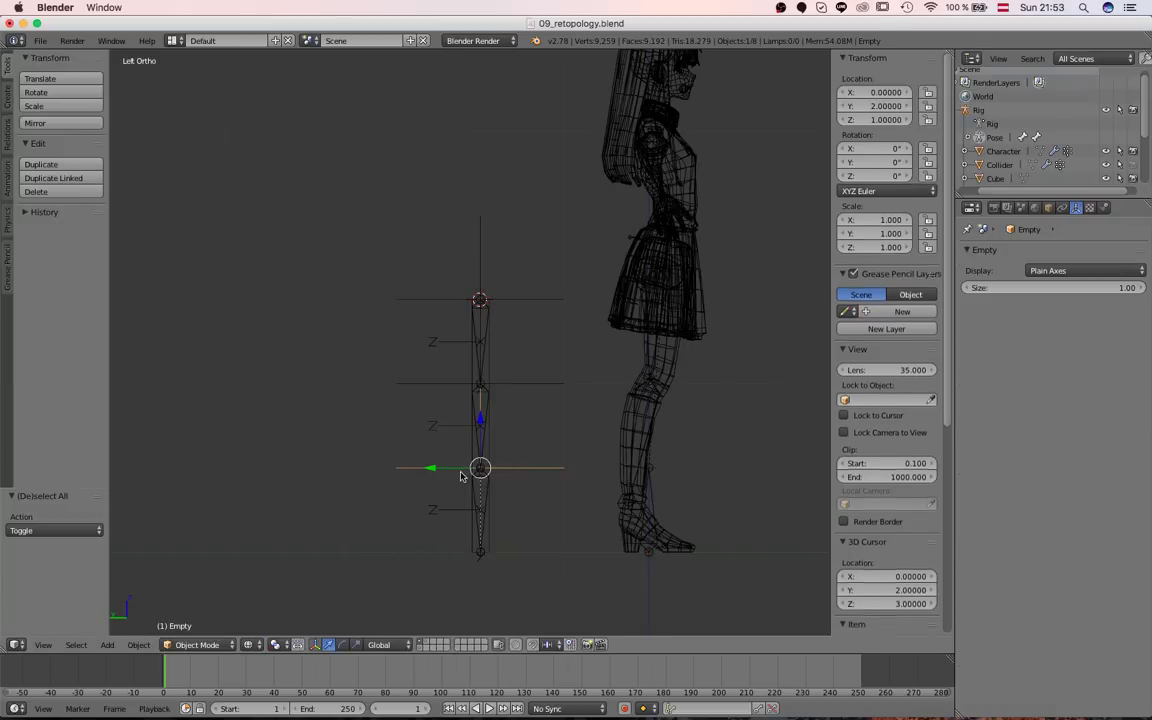
{"action": "key", "text": "r"}
{"action": "right_click", "coordinate": [450, 504]}
{"action": "middle_click_drag", "start_coordinate": [450, 504], "coordinate": [586, 424]}
{"action": "right_click", "coordinate": [488, 440]}
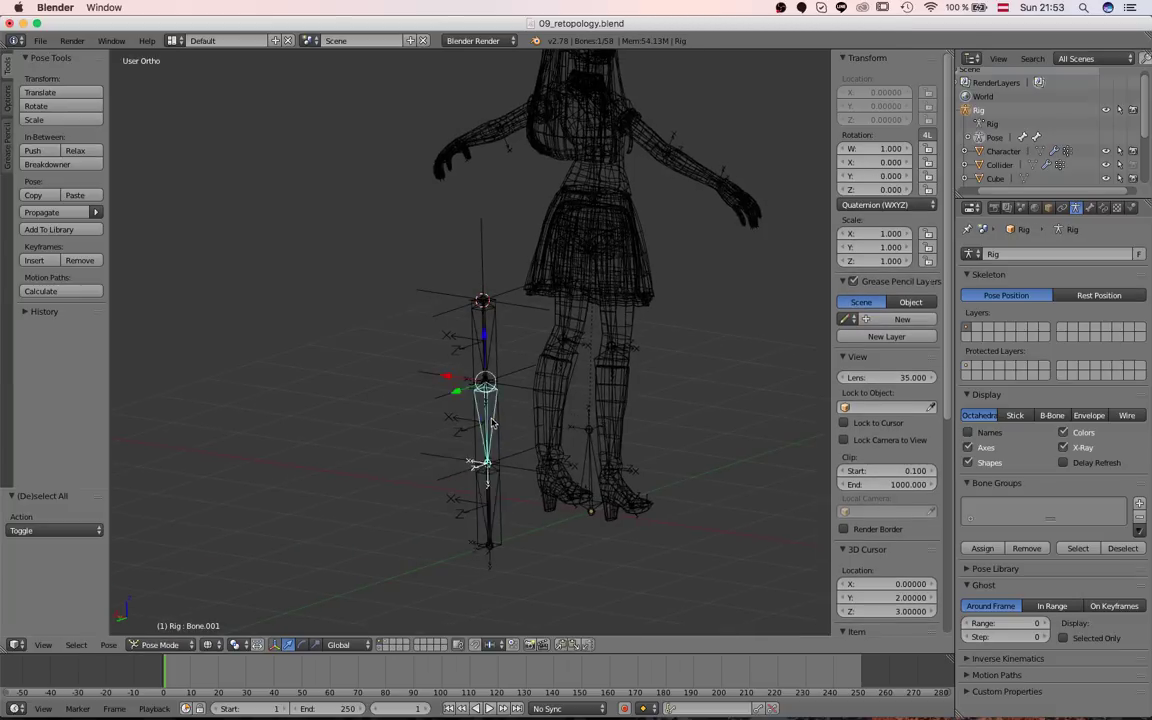
{"action": "key", "text": "r"}
{"action": "right_click", "coordinate": [470, 457]}
{"action": "right_click", "coordinate": [497, 483]}
{"action": "key", "text": "r"}
{"action": "right_click", "coordinate": [455, 470]}
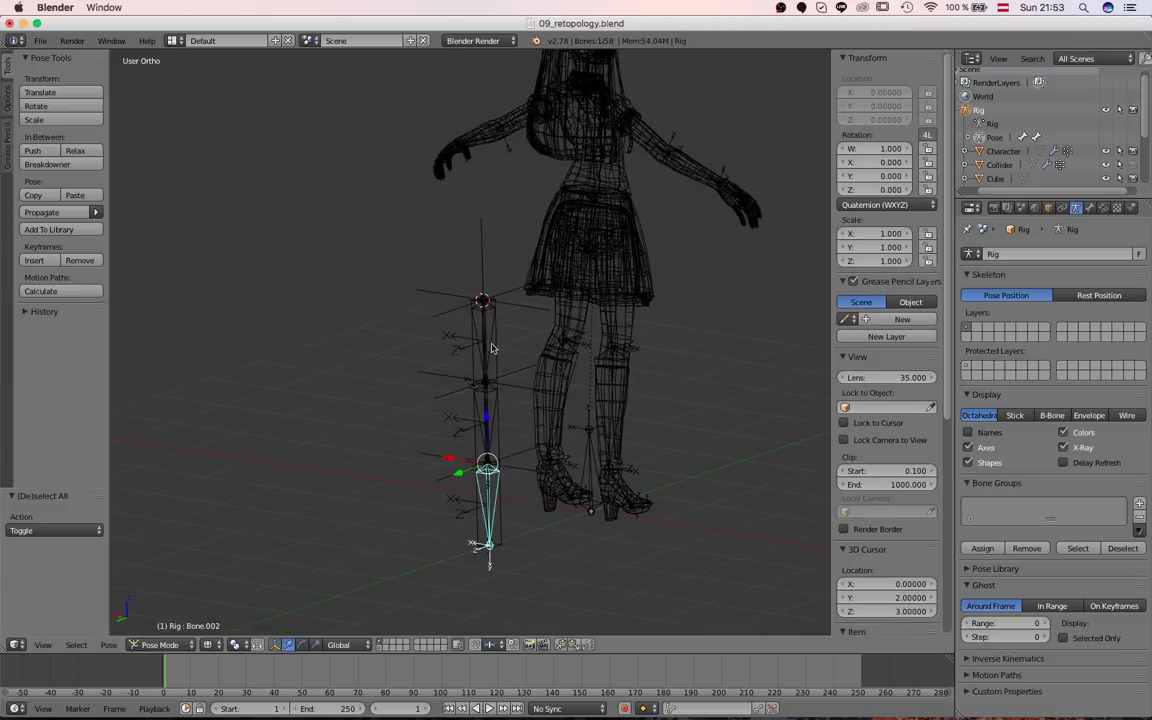
Select the top chain bone, return to solid shading and put the rig in edit mode.
{"action": "right_click", "coordinate": [495, 349]}
{"action": "middle_click_drag", "start_coordinate": [495, 410], "coordinate": [443, 416]}
{"action": "scroll", "coordinate": [443, 416], "scroll_direction": "up", "scroll_amount": 1}
{"action": "key", "text": "z"}
{"action": "key", "text": "ctrl+KP_3"}
{"action": "middle_click_drag", "start_coordinate": [596, 158], "coordinate": [527, 268], "text": "shift"}
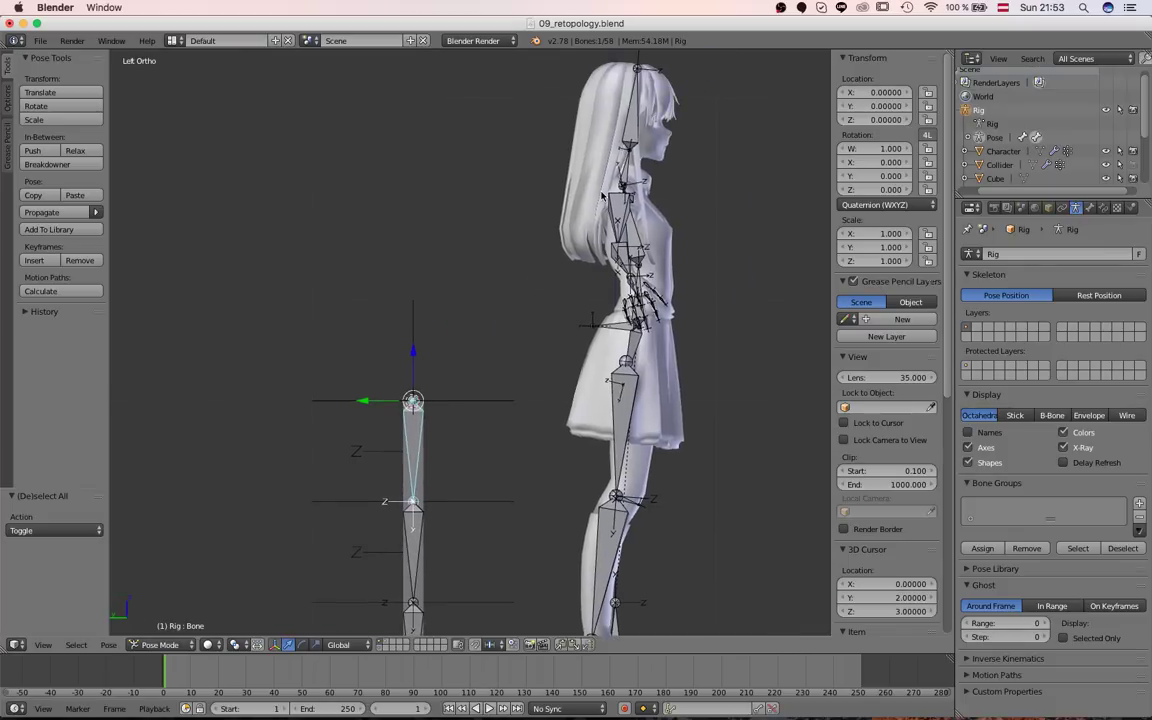
{"action": "key", "text": "Tab"}
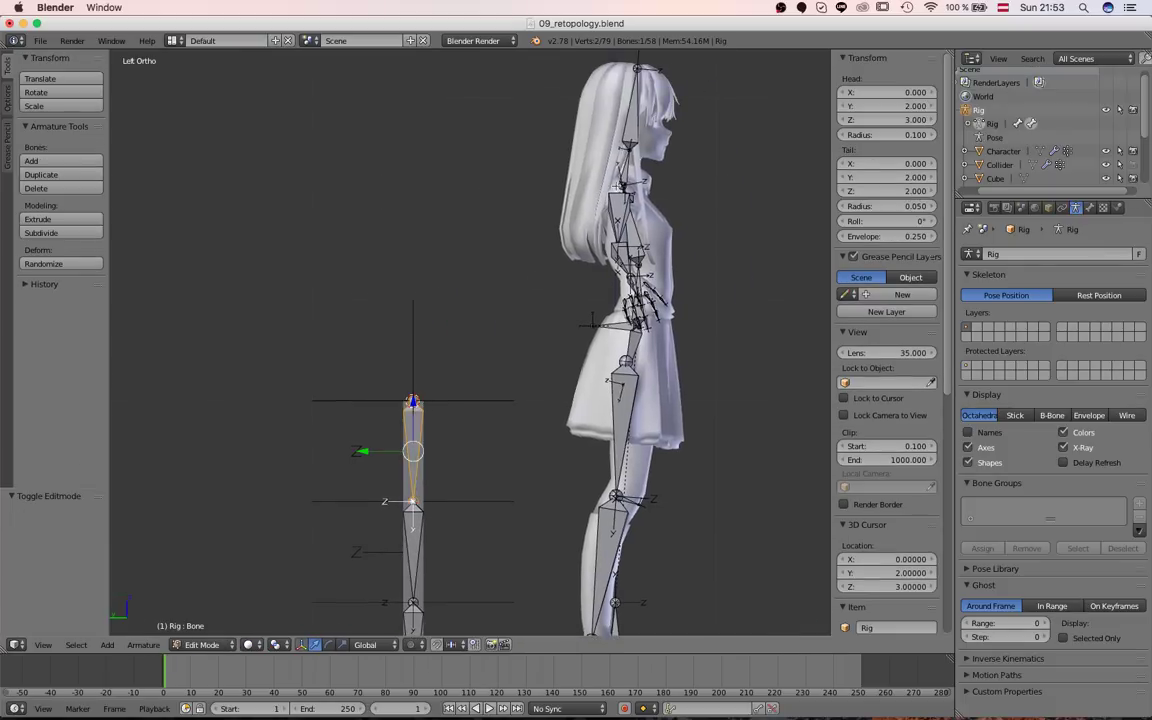
{"action": "middle_click_drag", "start_coordinate": [540, 330], "coordinate": [460, 433]}
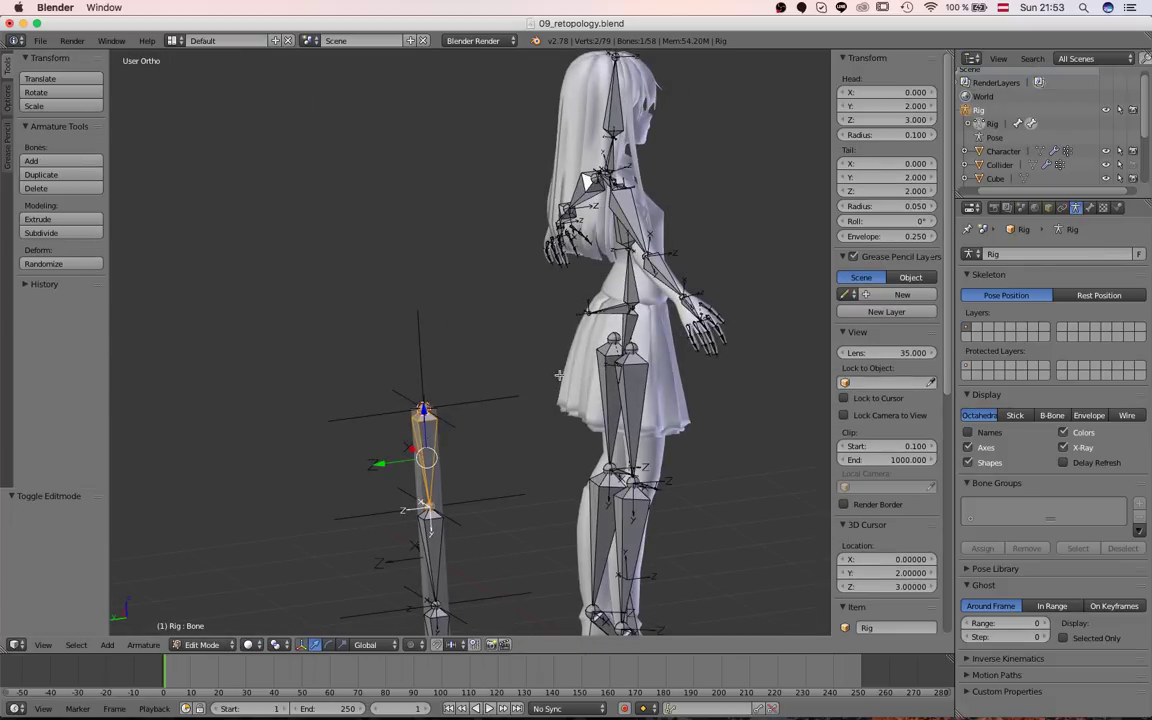
Parent the top chain bone to the character's head bone using the Keep Offset parent type.
{"action": "middle_click_drag", "start_coordinate": [559, 375], "coordinate": [498, 297]}
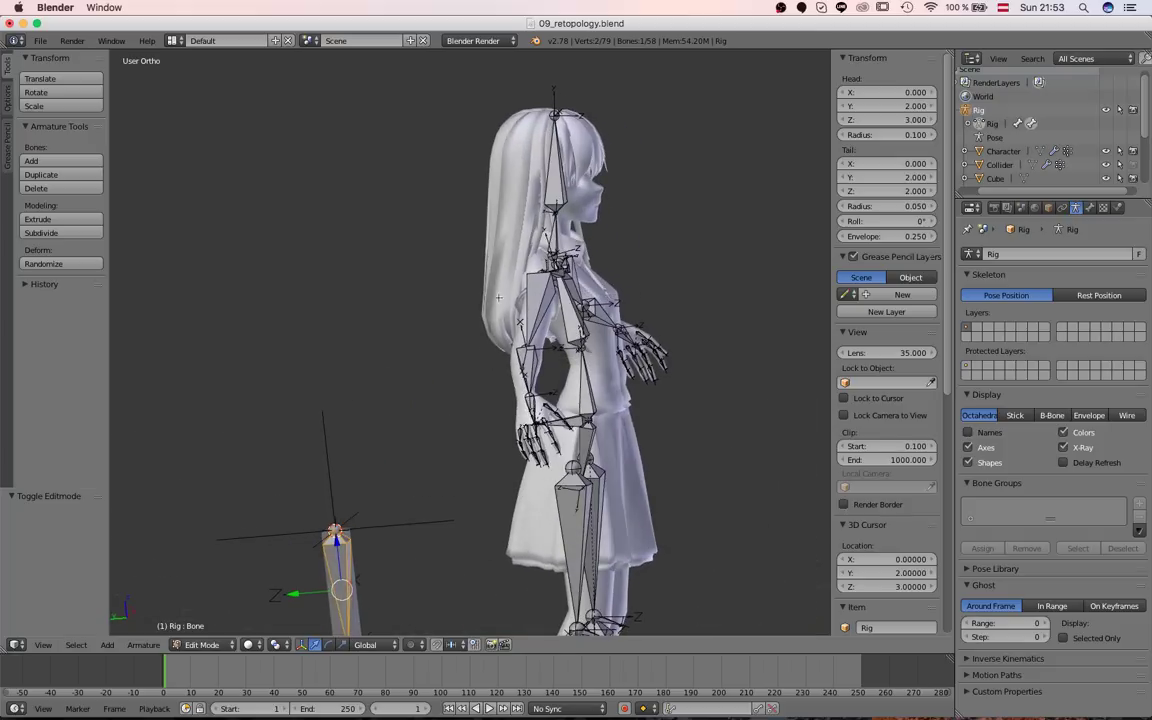
{"action": "left_click", "coordinate": [524, 206]}
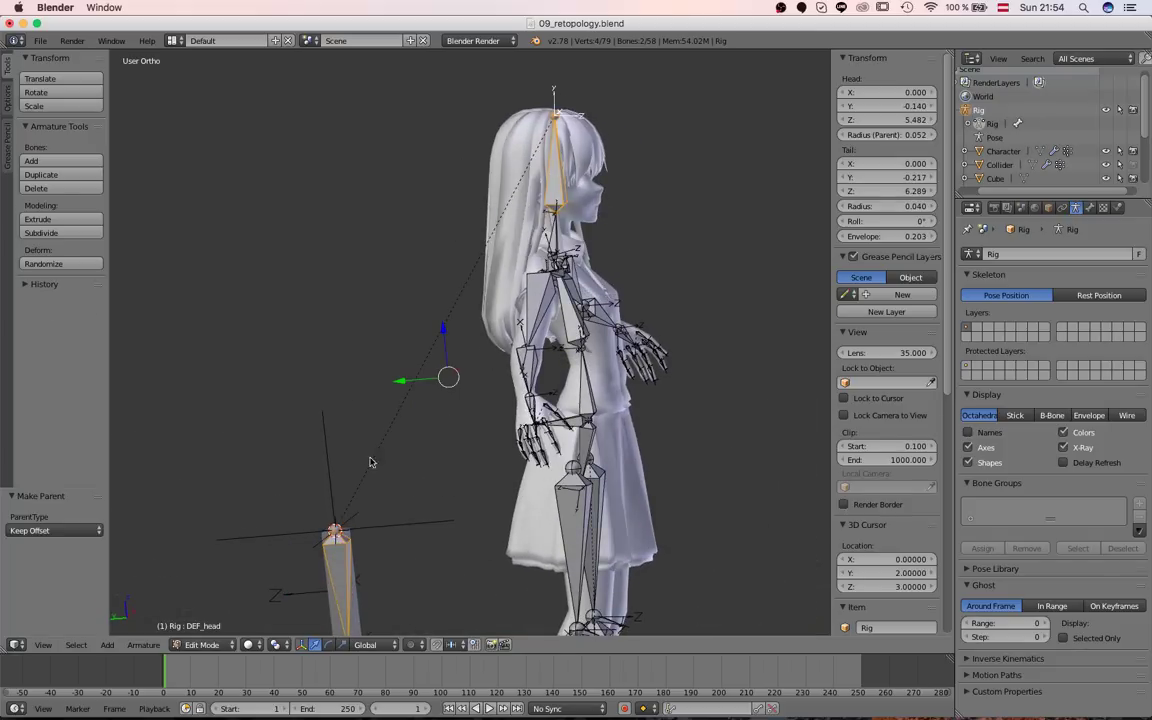
Test-rotate the head bone in pose mode from the side view to check that the chain follows, cancelling the rotation.
{"action": "key", "text": "ctrl+Tab"}
{"action": "key", "text": "KP_3"}
{"action": "right_click", "coordinate": [571, 211]}
{"action": "key", "text": "r"}
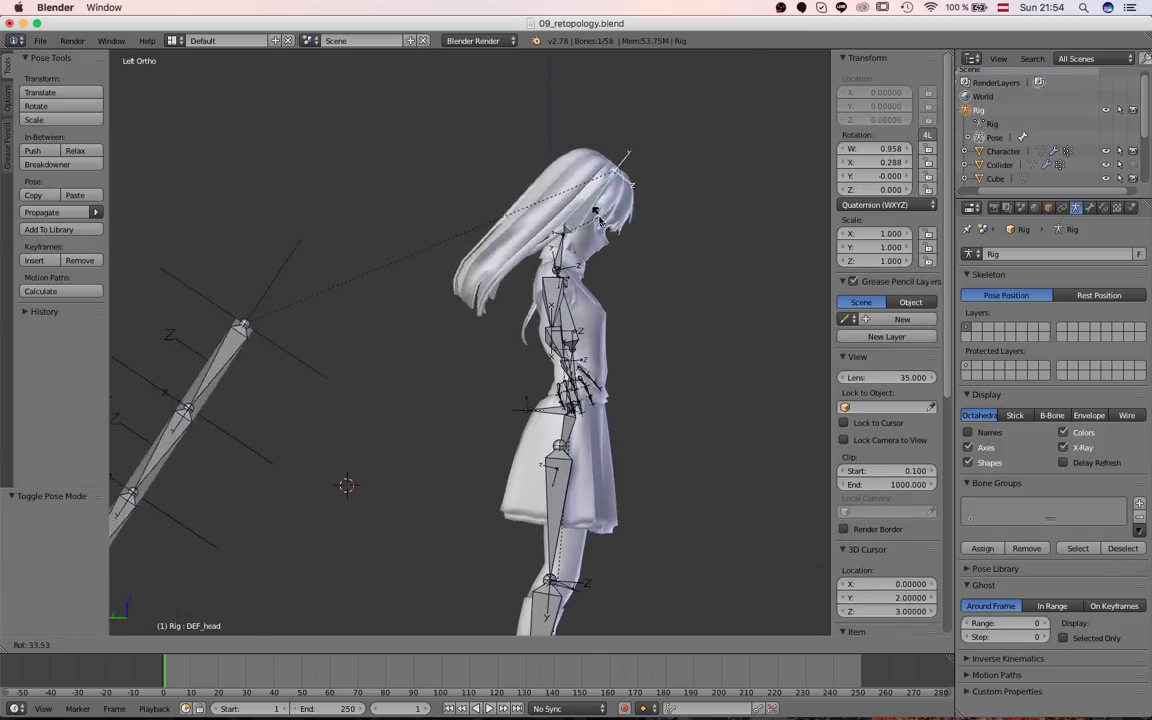
{"action": "right_click", "coordinate": [590, 233]}
Test-rotate the top, middle and bottom chain bones one after another, cancelling each rotation.
{"action": "scroll", "coordinate": [386, 494], "scroll_direction": "down", "scroll_amount": 1}
{"action": "middle_click_drag", "start_coordinate": [365, 495], "coordinate": [451, 389], "text": "shift"}
{"action": "key", "text": "r"}
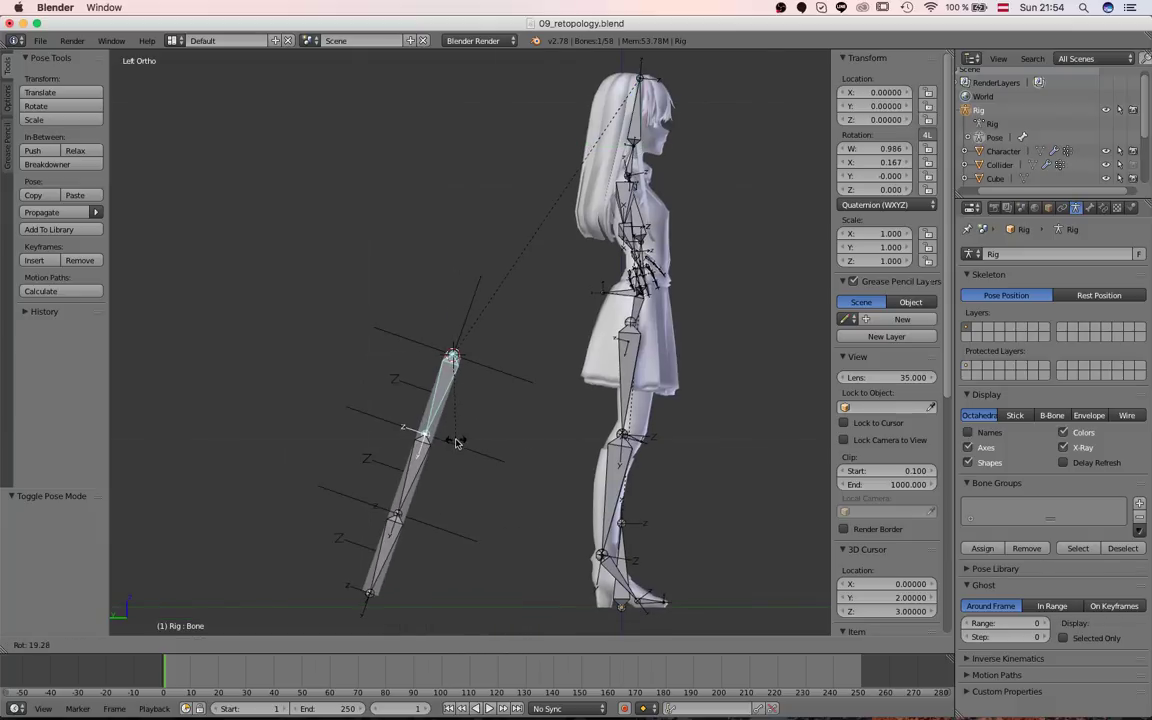
{"action": "key", "text": "Escape"}
{"action": "key", "text": "r"}
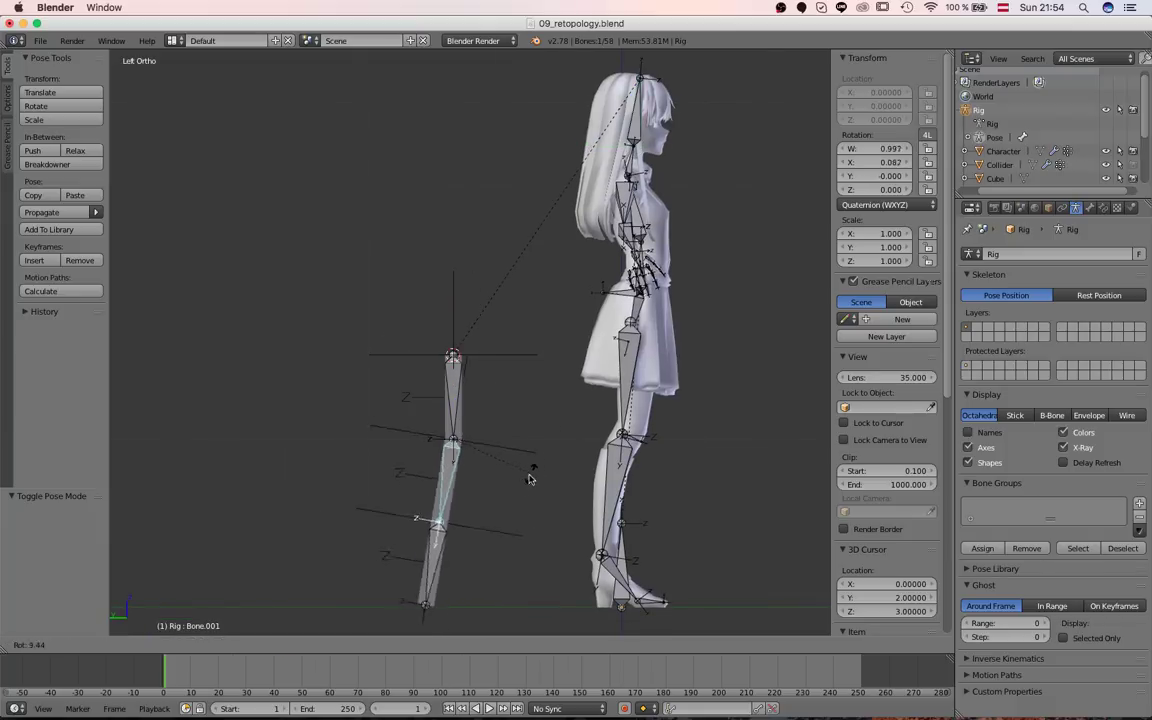
{"action": "key", "text": "Escape"}
{"action": "right_click", "coordinate": [460, 517]}
{"action": "key", "text": "r"}
{"action": "key", "text": "Escape"}
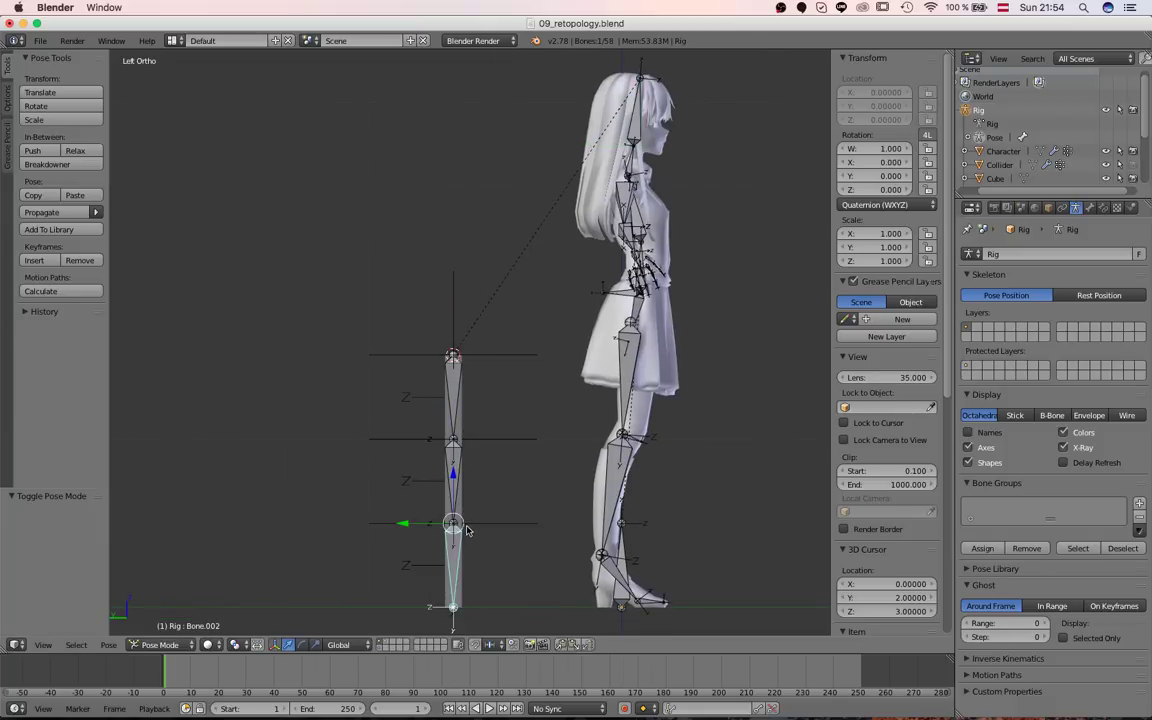
Select the top bar in side view and enable active rigid body physics on it.
{"action": "middle_click_drag", "start_coordinate": [530, 391], "coordinate": [435, 377]}
{"action": "key", "text": "ctrl+KP_3"}
{"action": "scroll", "coordinate": [374, 425], "scroll_direction": "down", "scroll_amount": 2}
{"action": "middle_click_drag", "start_coordinate": [374, 425], "coordinate": [458, 347], "text": "shift"}
{"action": "scroll", "coordinate": [500, 347], "scroll_direction": "up", "scroll_amount": 5}
{"action": "right_click", "coordinate": [595, 367]}
{"action": "middle_click_drag", "start_coordinate": [1137, 210], "coordinate": [1068, 217]}
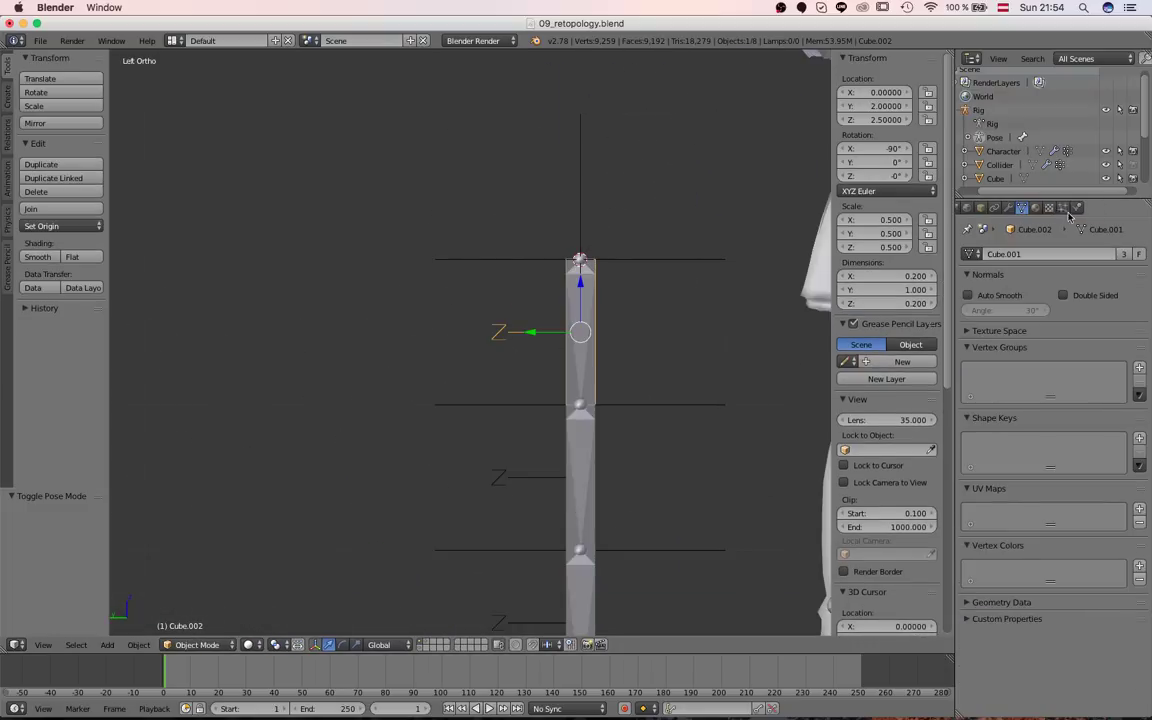
{"action": "left_click", "coordinate": [1079, 208]}
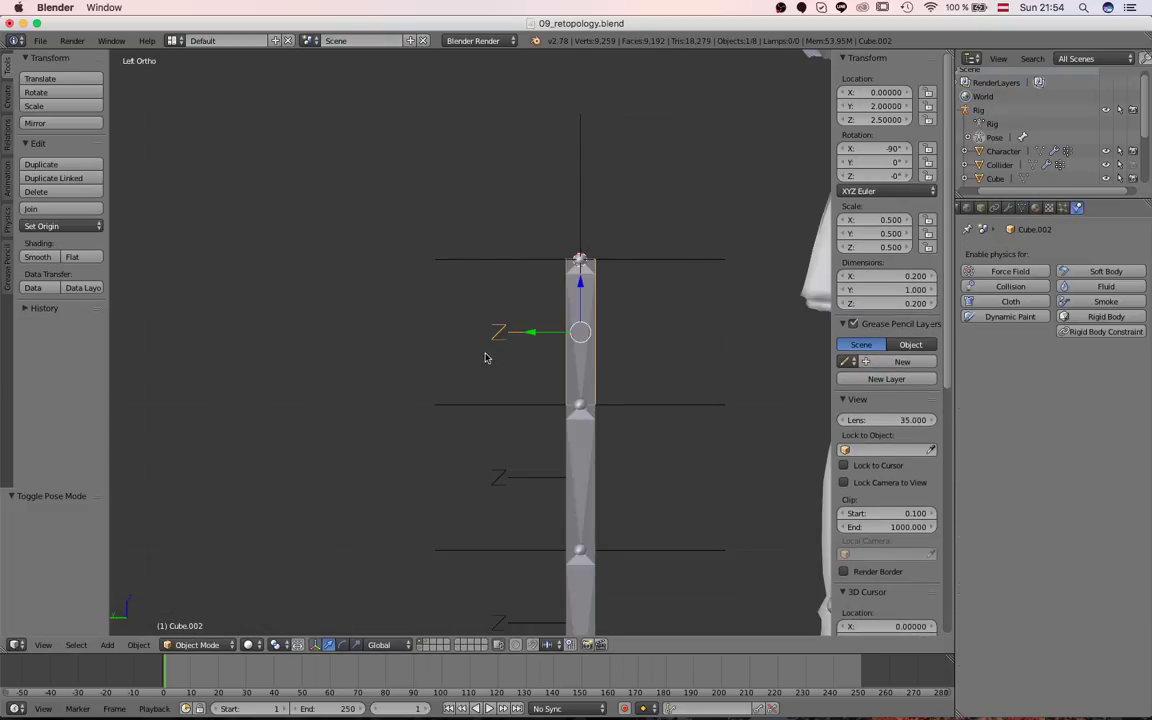
{"action": "left_click", "coordinate": [1100, 316]}
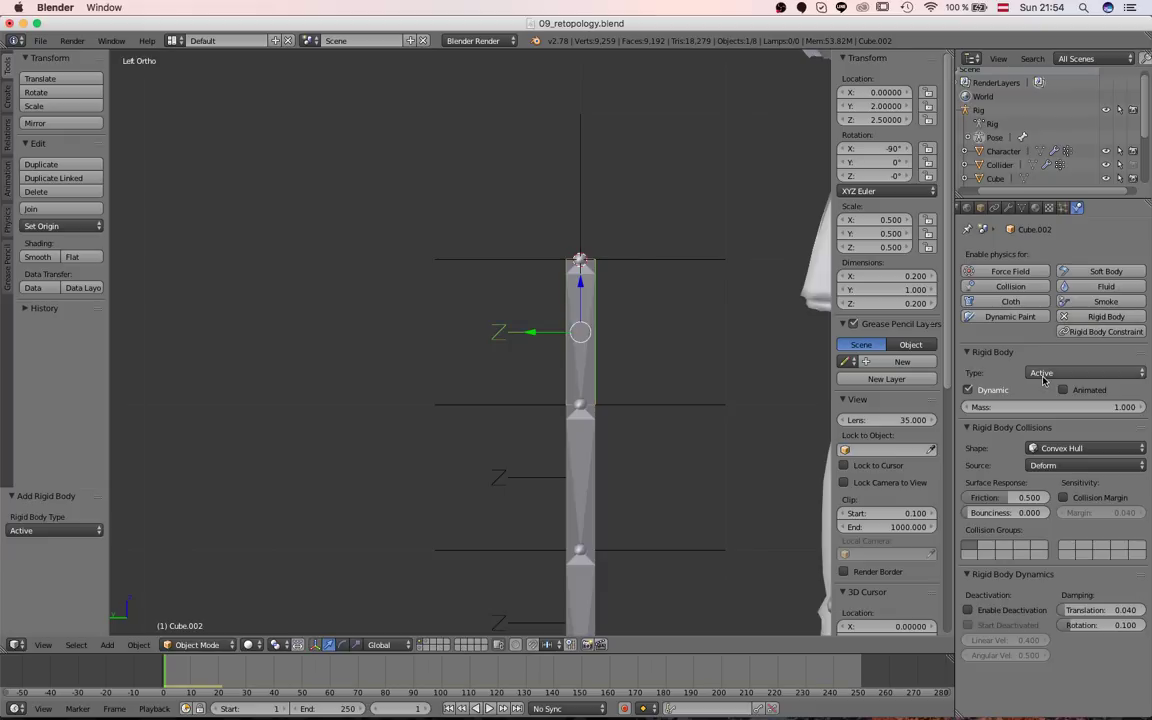
Enable active rigid body physics on the middle bar and the bottom bar.
{"action": "right_click", "coordinate": [603, 540]}
{"action": "left_click", "coordinate": [1106, 319]}
{"action": "middle_click_drag", "start_coordinate": [592, 469], "coordinate": [585, 305], "text": "shift"}
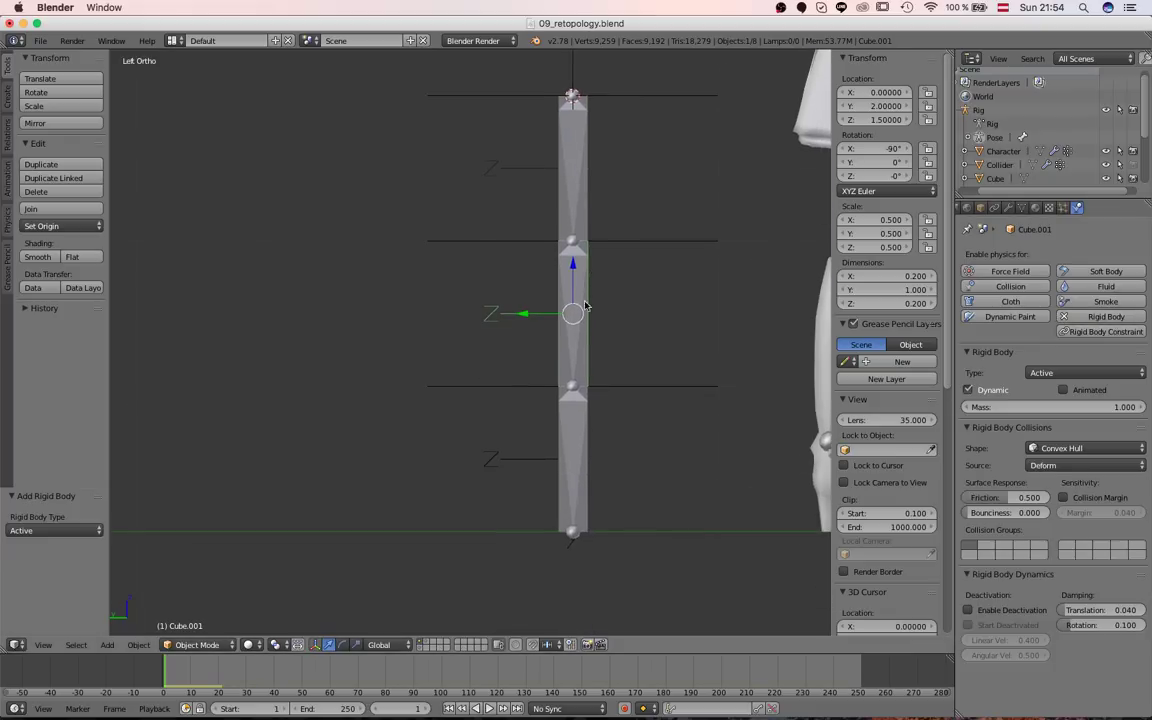
{"action": "right_click", "coordinate": [586, 481]}
{"action": "left_click", "coordinate": [1091, 316]}
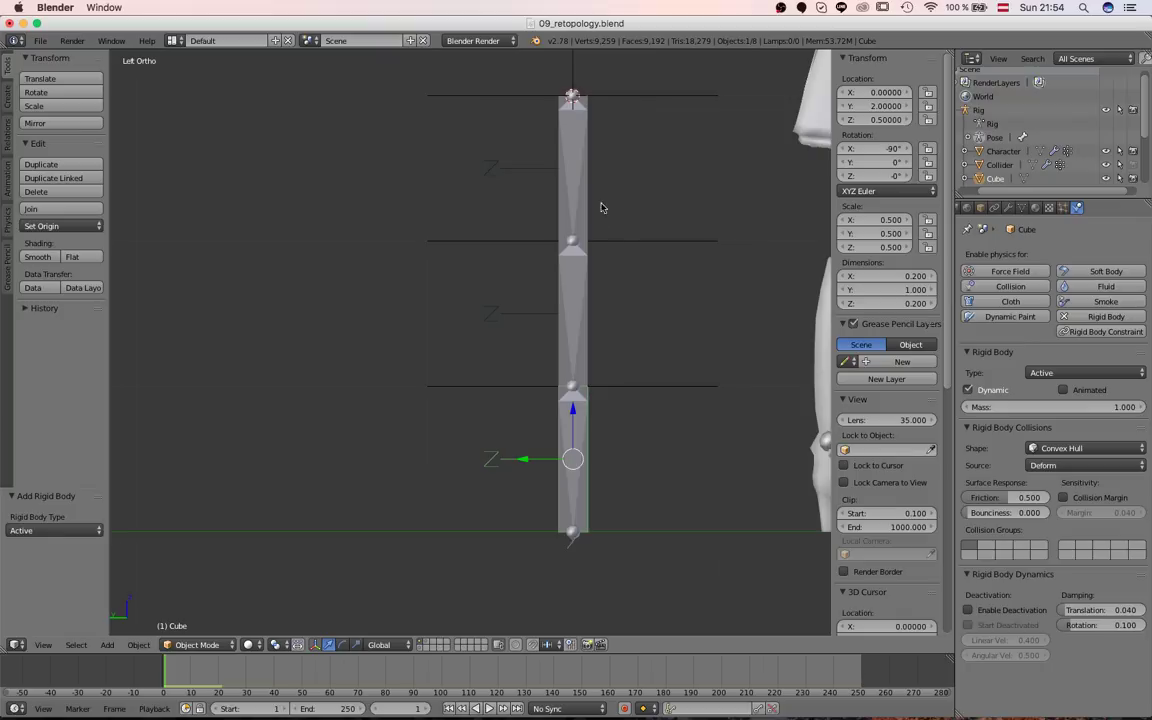
Set the rigid body collision shape of the top, middle and bottom bars to Box.
{"action": "right_click", "coordinate": [580, 195]}
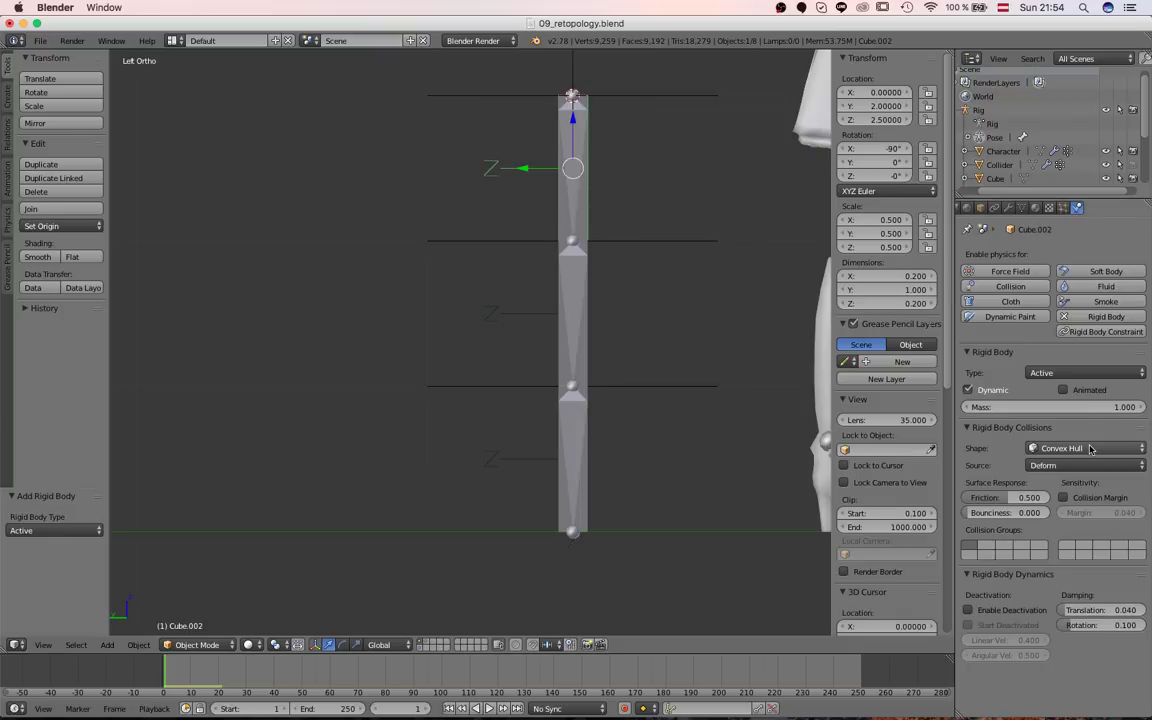
{"action": "left_click", "coordinate": [1085, 448]}
{"action": "left_click", "coordinate": [1093, 436]}
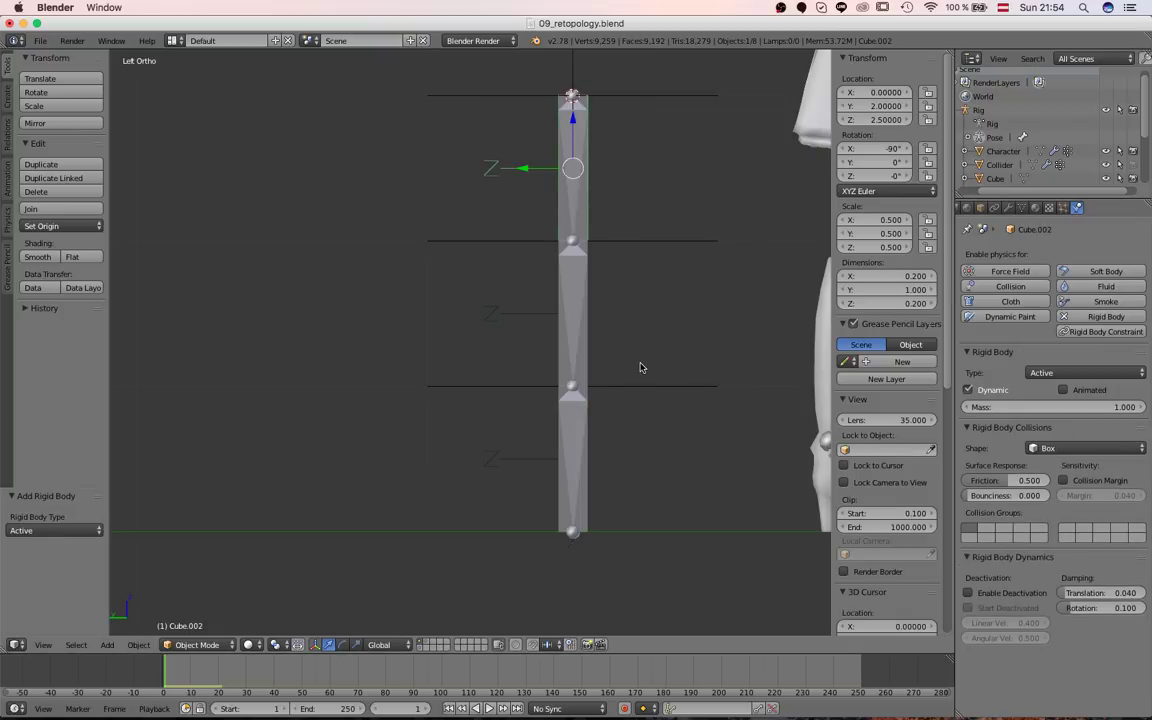
{"action": "right_click", "coordinate": [582, 330]}
{"action": "left_click", "coordinate": [1085, 448]}
{"action": "left_click", "coordinate": [1085, 446]}
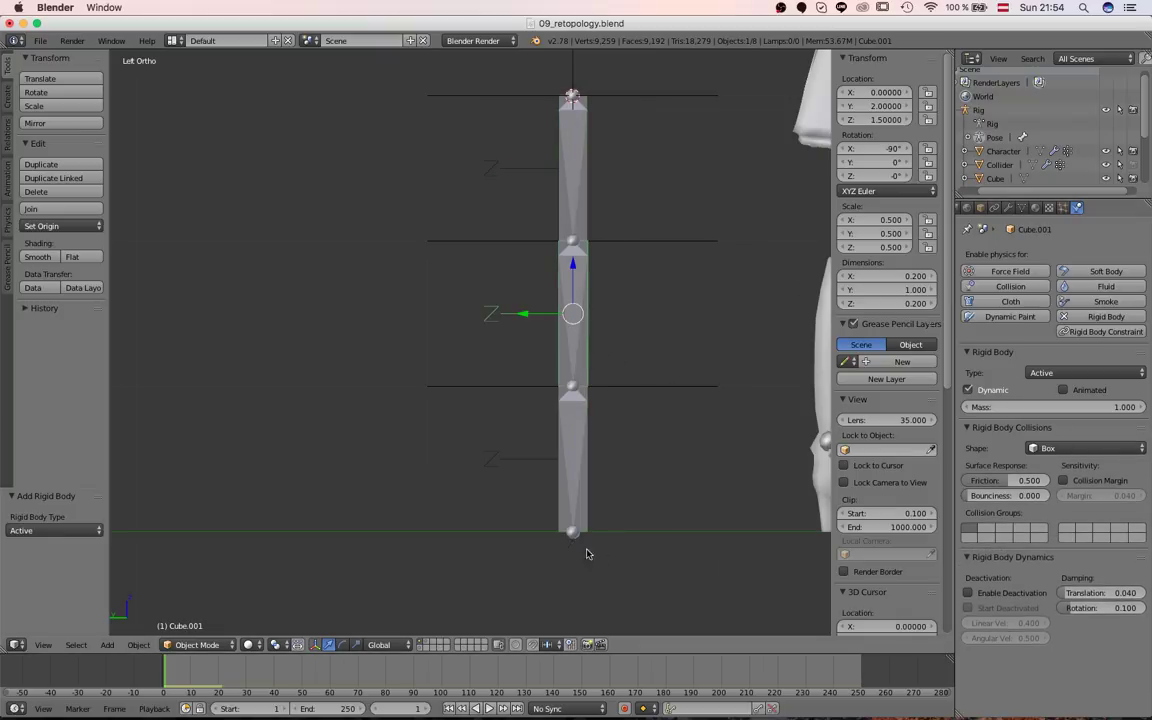
{"action": "right_click", "coordinate": [582, 470]}
{"action": "left_click", "coordinate": [1085, 448]}
{"action": "left_click", "coordinate": [1085, 440]}
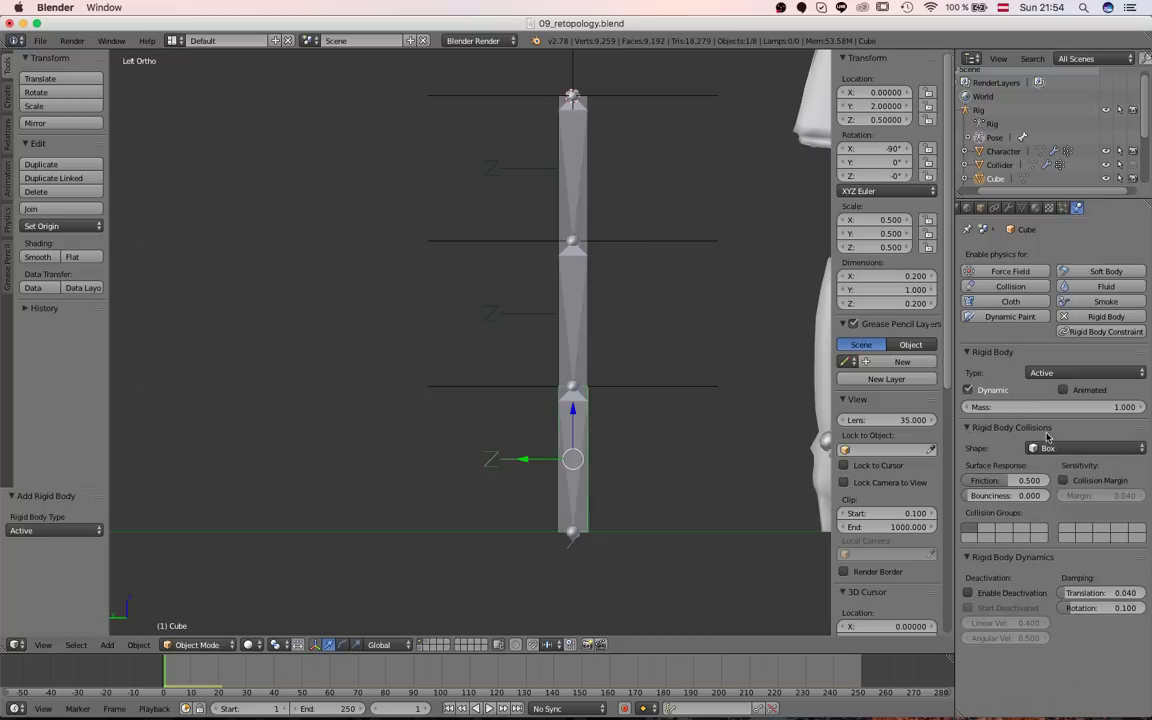
Review the available collision shapes for the bottom bar's rigid body, keeping Box selected.
{"action": "middle_click_drag", "start_coordinate": [530, 439], "coordinate": [516, 376]}
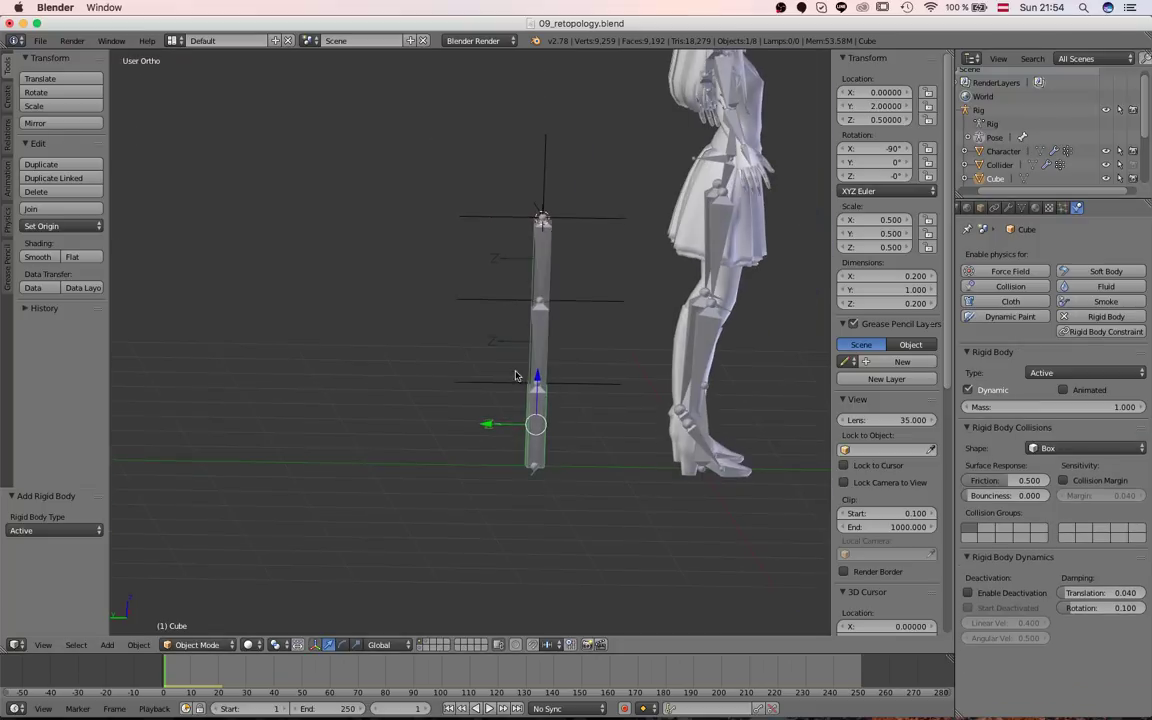
{"action": "middle_click_drag", "start_coordinate": [527, 253], "coordinate": [540, 385]}
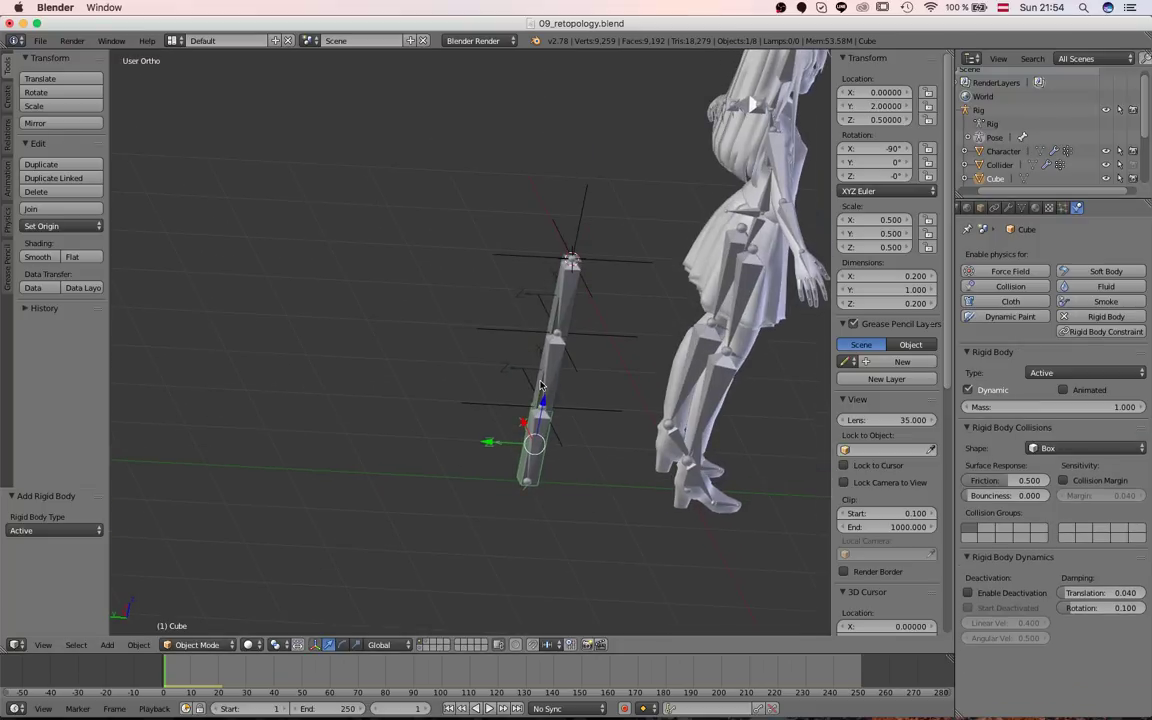
{"action": "left_click", "coordinate": [1090, 448]}
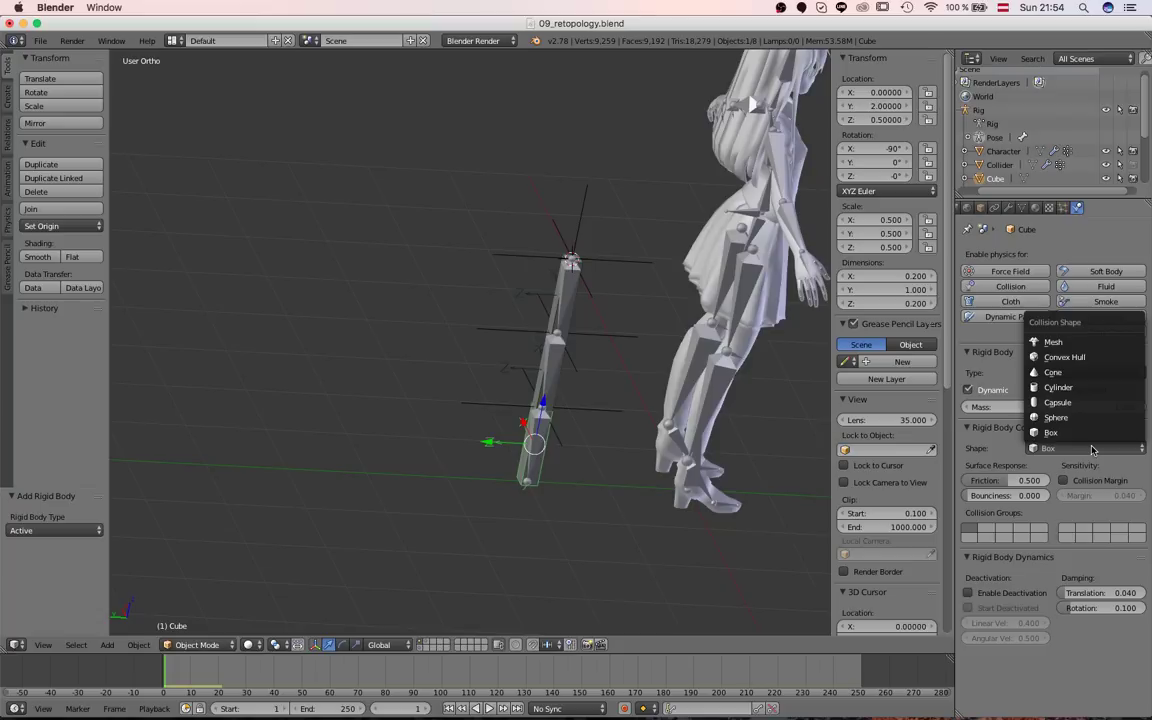
{"action": "left_click", "coordinate": [1048, 432]}
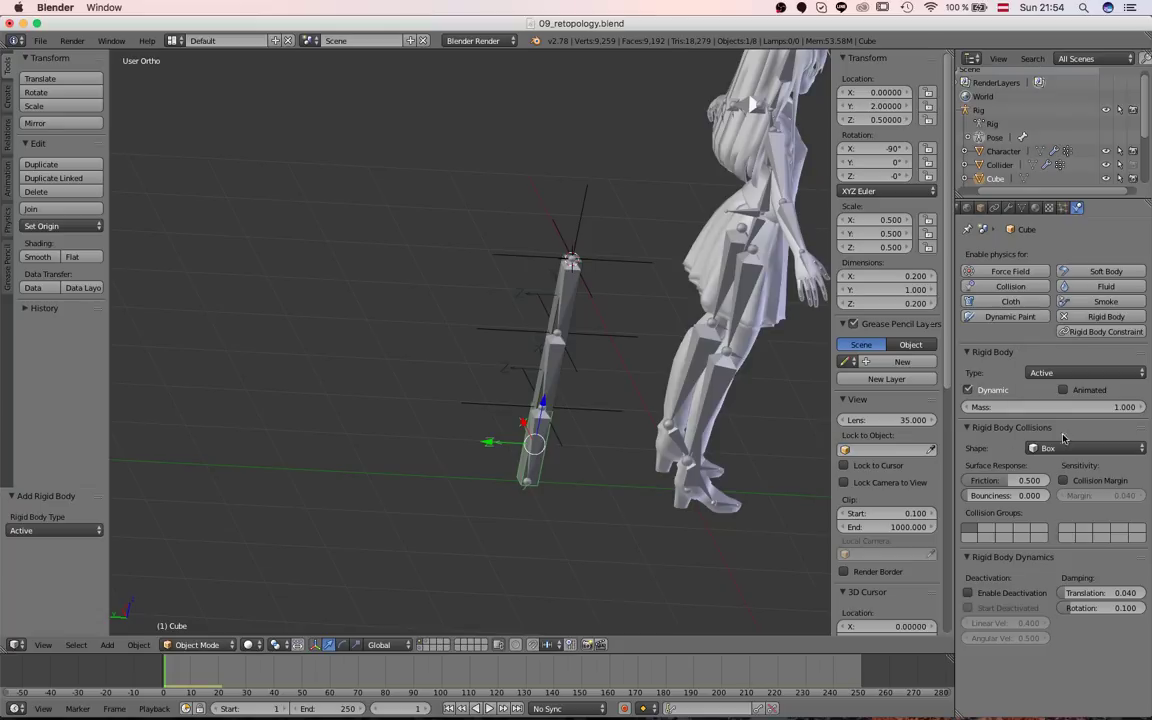
{"action": "left_click", "coordinate": [1064, 446]}
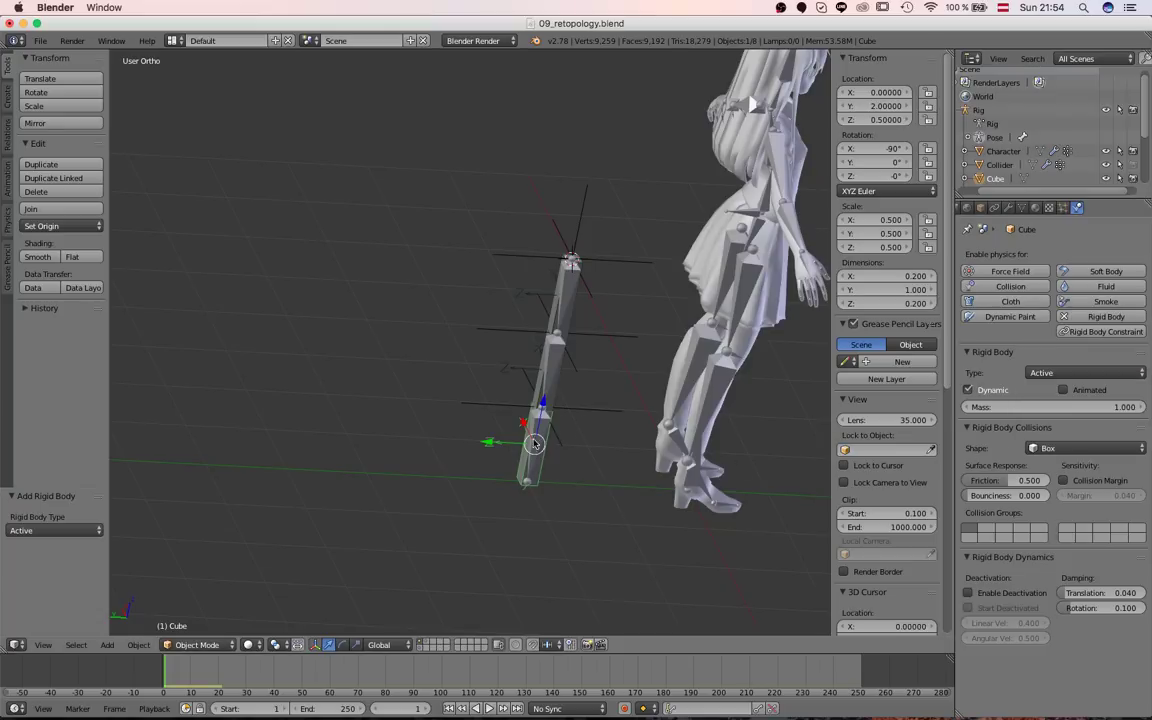
Play the animation briefly to check how the bars behave in the rigid body simulation, returning to the first frame.
{"action": "scroll", "coordinate": [534, 443], "scroll_direction": "up", "scroll_amount": 4}
{"action": "middle_click_drag", "start_coordinate": [566, 465], "coordinate": [545, 437]}
{"action": "scroll", "coordinate": [545, 437], "scroll_direction": "down", "scroll_amount": 4}
{"action": "scroll", "coordinate": [525, 404], "scroll_direction": "up", "scroll_amount": 3}
{"action": "scroll", "coordinate": [525, 404], "scroll_direction": "down", "scroll_amount": 2}
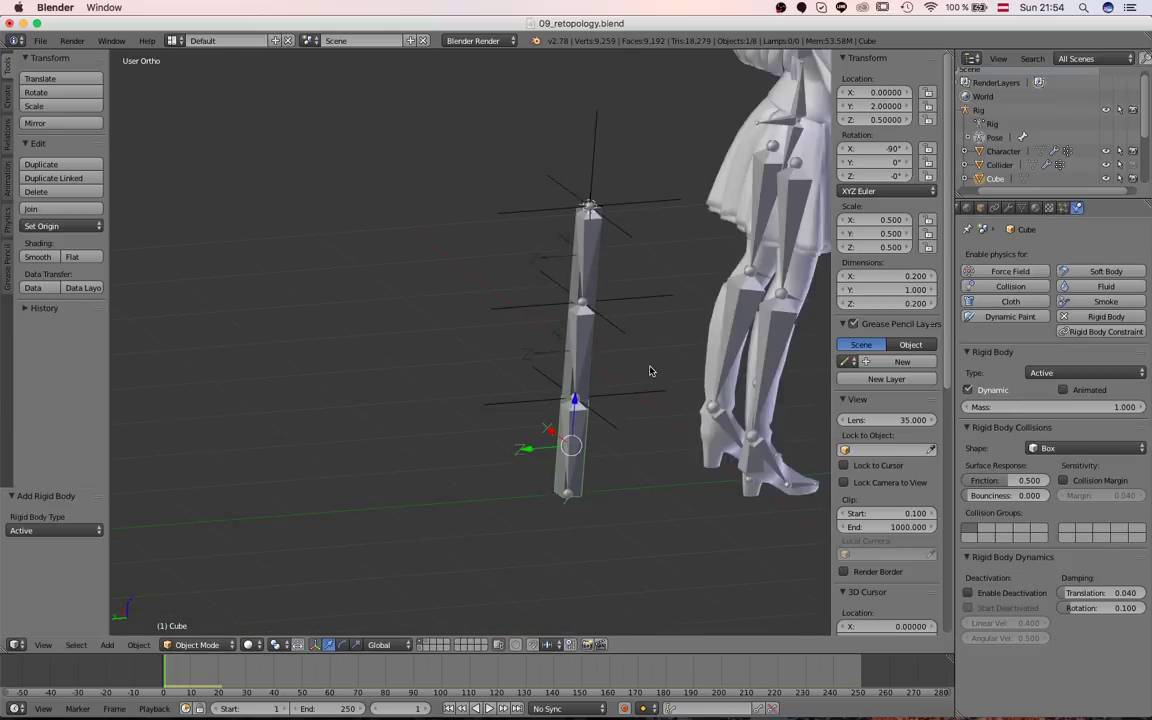
{"action": "scroll", "coordinate": [649, 375], "scroll_direction": "up", "scroll_amount": 3}
{"action": "scroll", "coordinate": [648, 378], "scroll_direction": "down", "scroll_amount": 3}
{"action": "key", "text": "alt+a"}
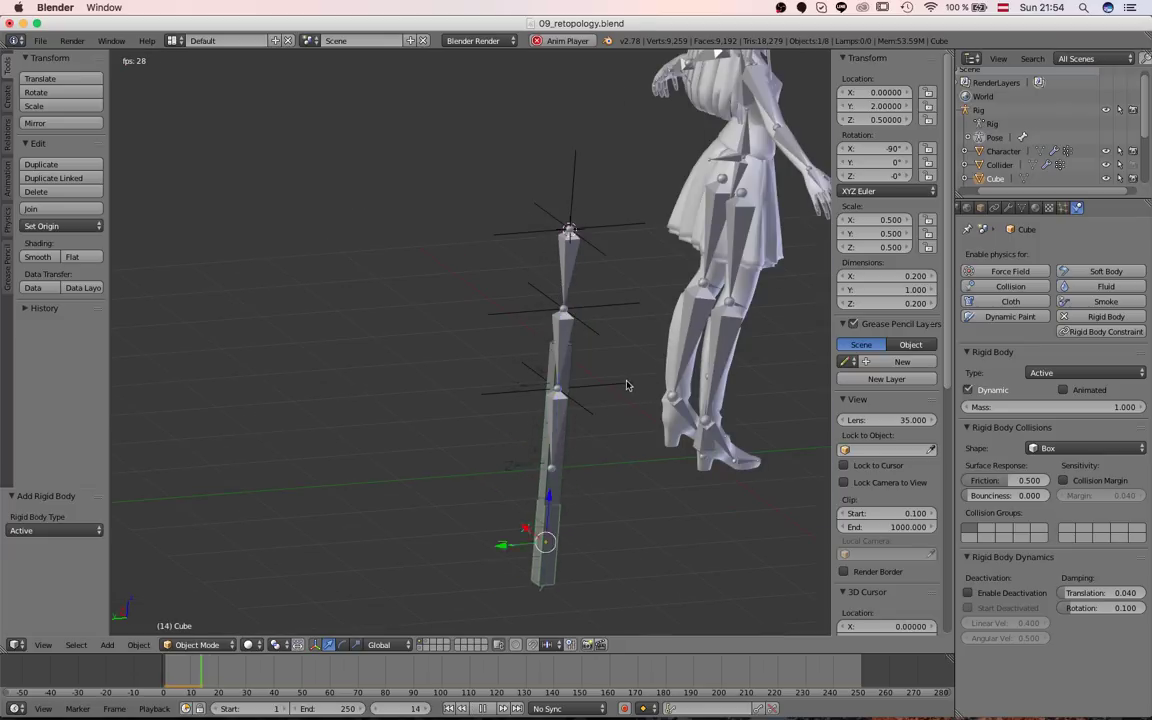
{"action": "key", "text": "Escape"}
Add a Fixed rigid body constraint to the empty at the chain's upper end.
{"action": "scroll", "coordinate": [555, 385], "scroll_direction": "up", "scroll_amount": 4}
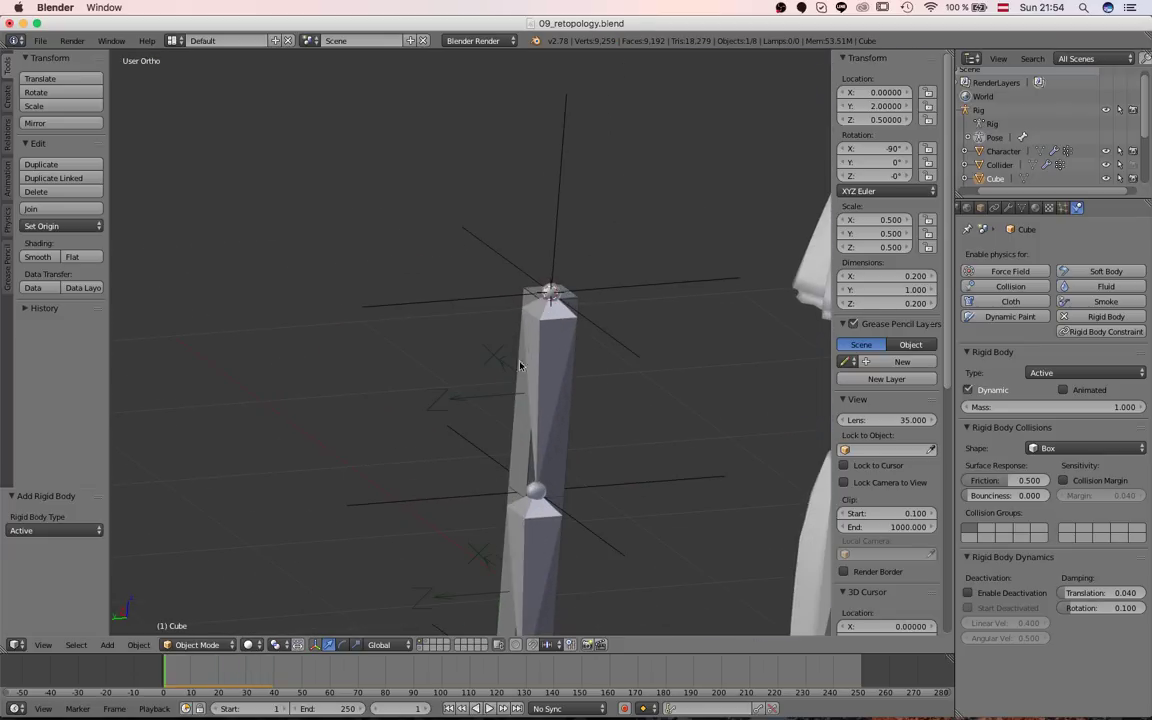
{"action": "right_click", "coordinate": [601, 291]}
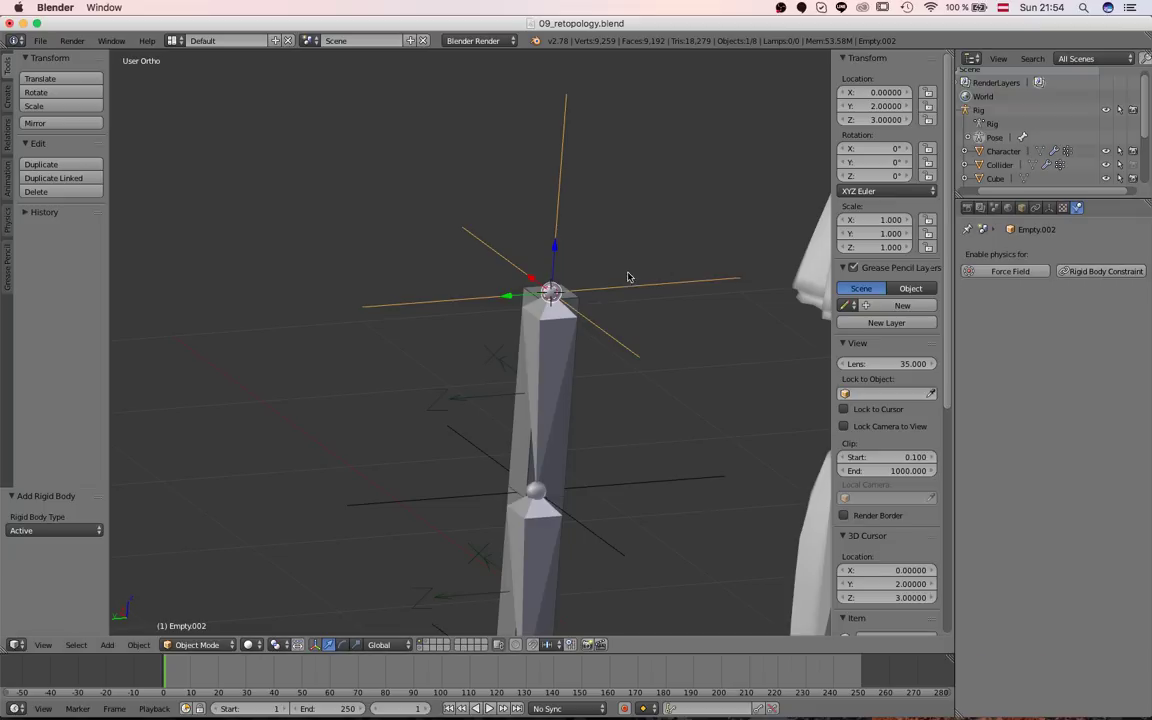
{"action": "left_click", "coordinate": [1101, 271]}
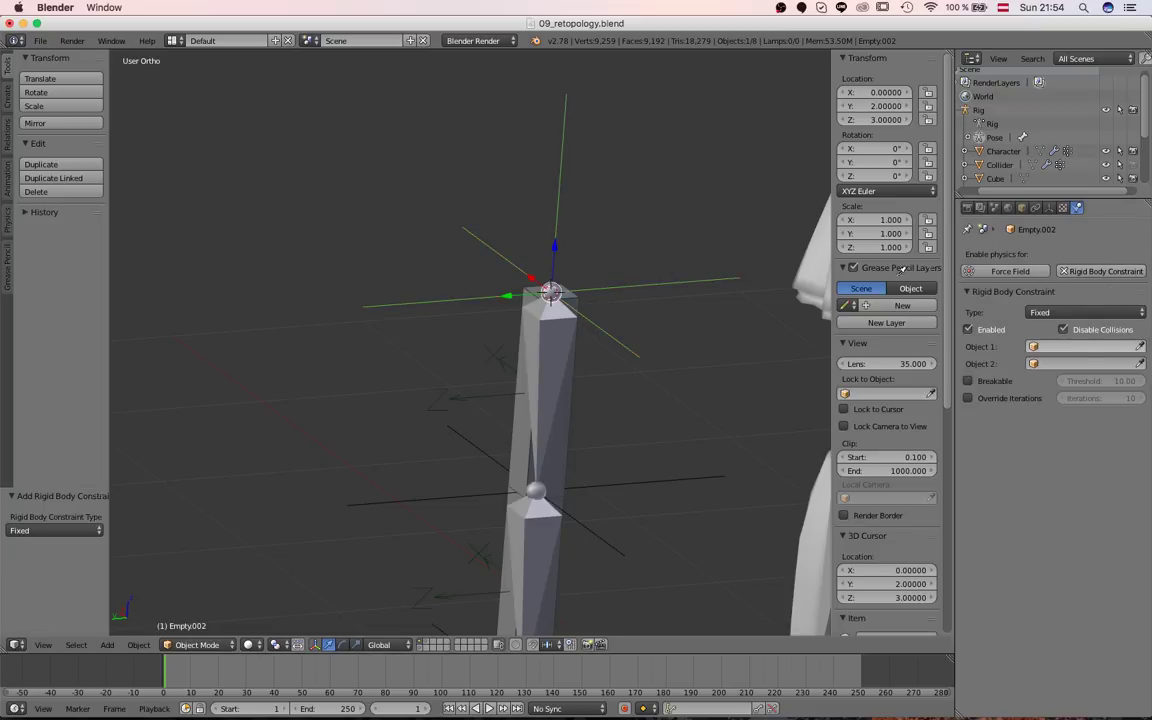
Assign Collider from layer 11 as Object 1 and the top bar, Cube.002, as Object 2 of the top empty's constraint.
{"action": "scroll", "coordinate": [709, 256], "scroll_direction": "down", "scroll_amount": 3}
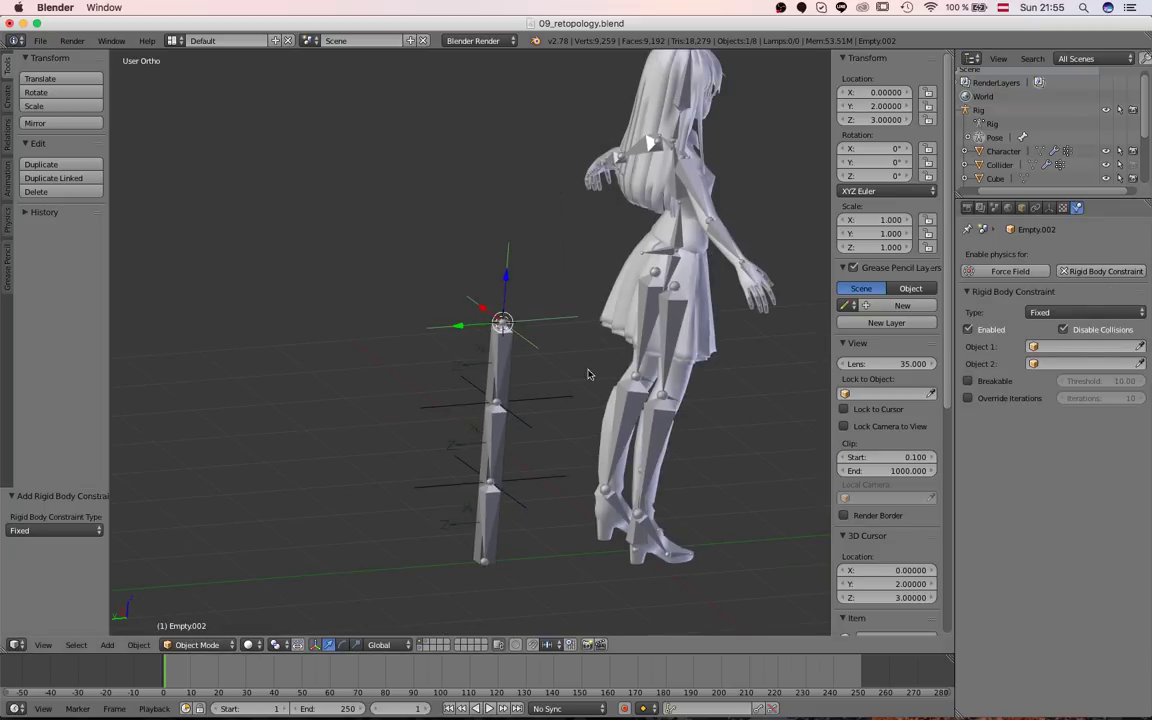
{"action": "key", "text": "alt+1"}
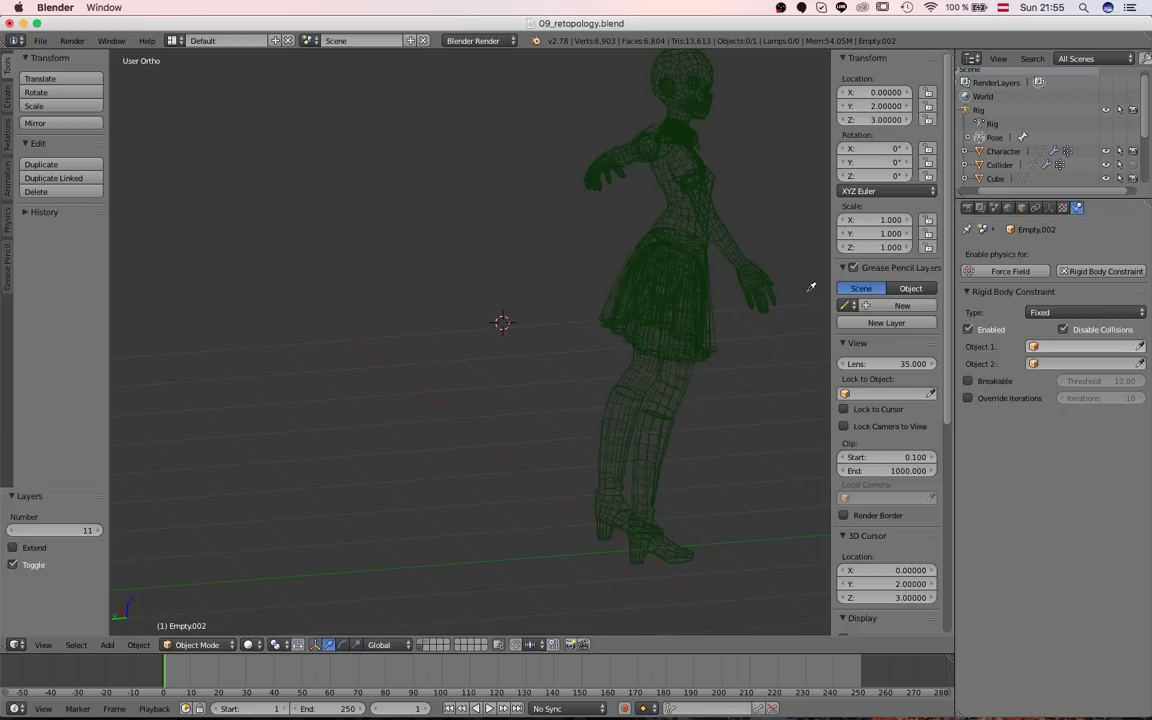
{"action": "left_click", "coordinate": [693, 284]}
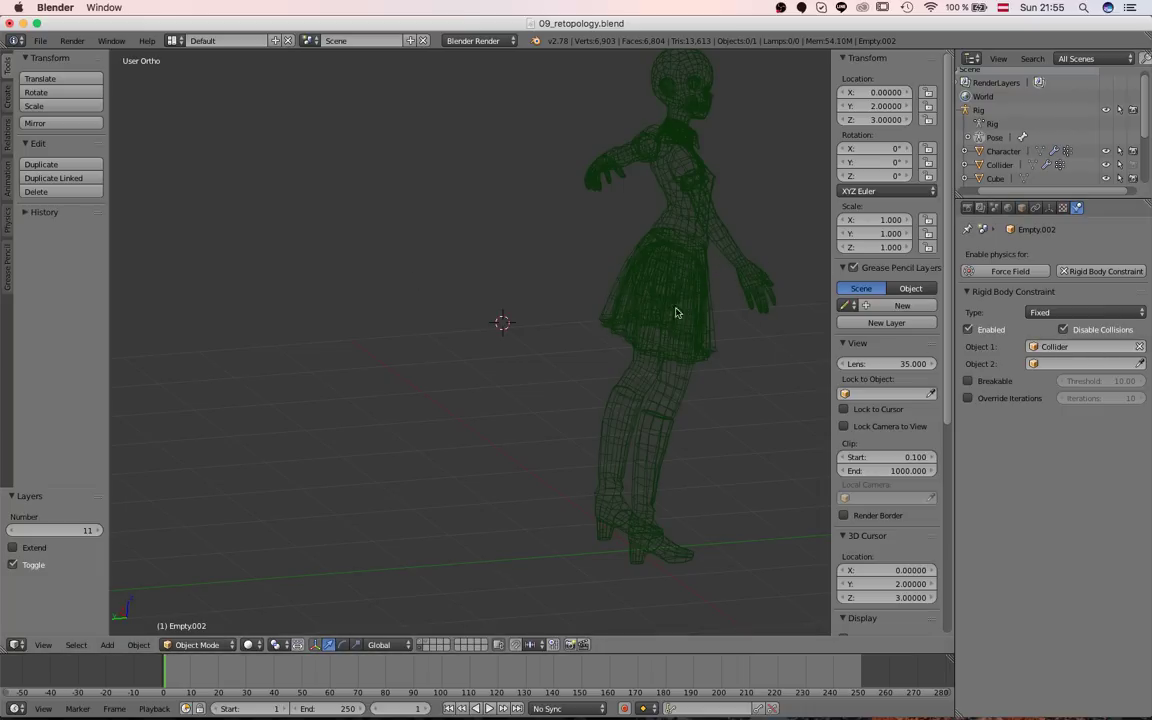
{"action": "key", "text": "1"}
{"action": "scroll", "coordinate": [561, 301], "scroll_direction": "up", "scroll_amount": 4}
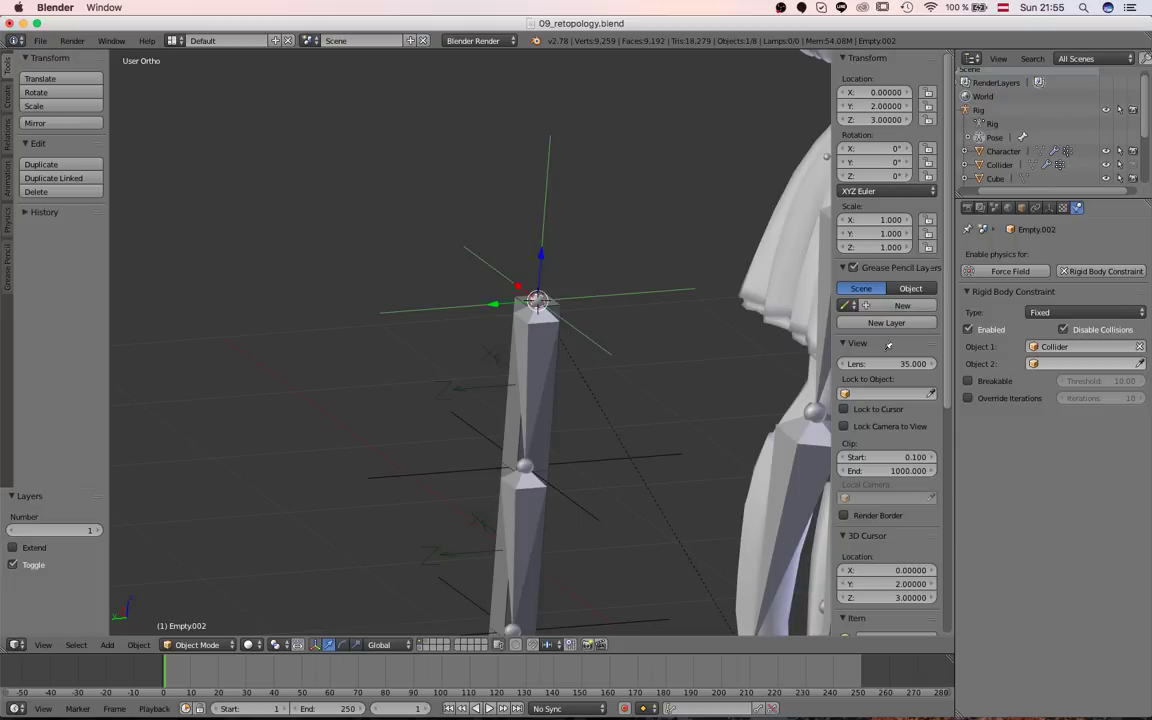
{"action": "left_click", "coordinate": [548, 408]}
Add a Fixed rigid body constraint to the empty between the top and middle bars, linking Cube.002 to Cube.001.
{"action": "middle_click_drag", "start_coordinate": [576, 460], "coordinate": [542, 374], "text": "shift"}
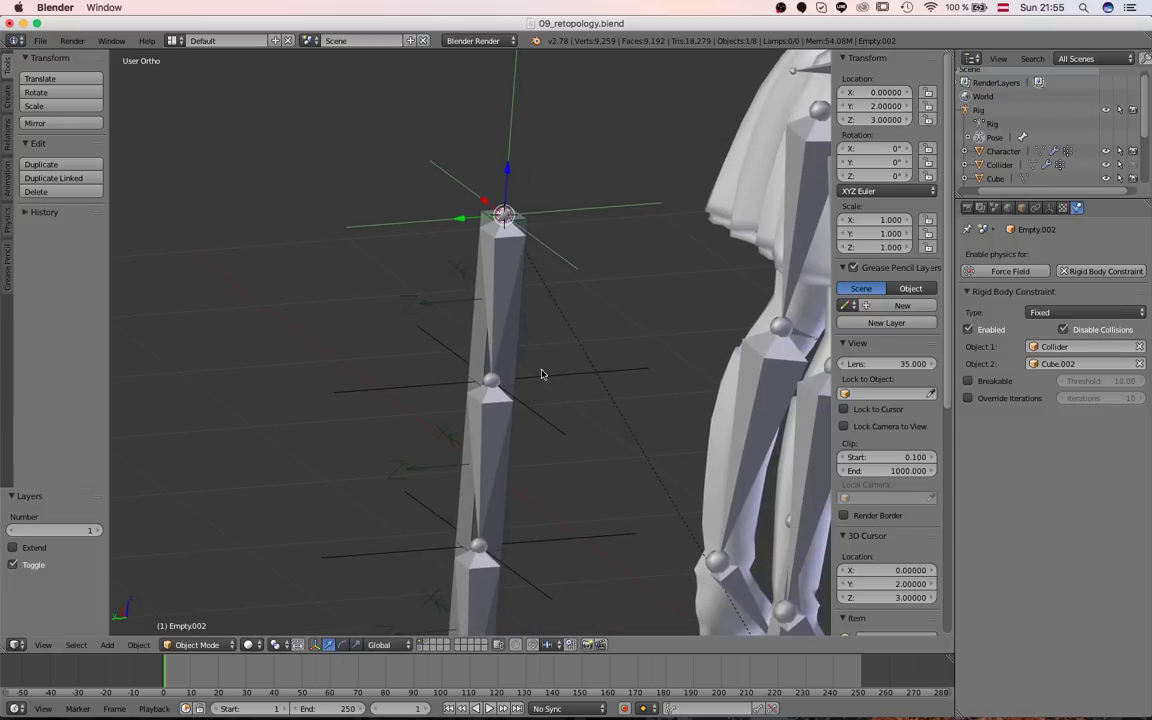
{"action": "right_click", "coordinate": [553, 375]}
{"action": "left_click", "coordinate": [1097, 273]}
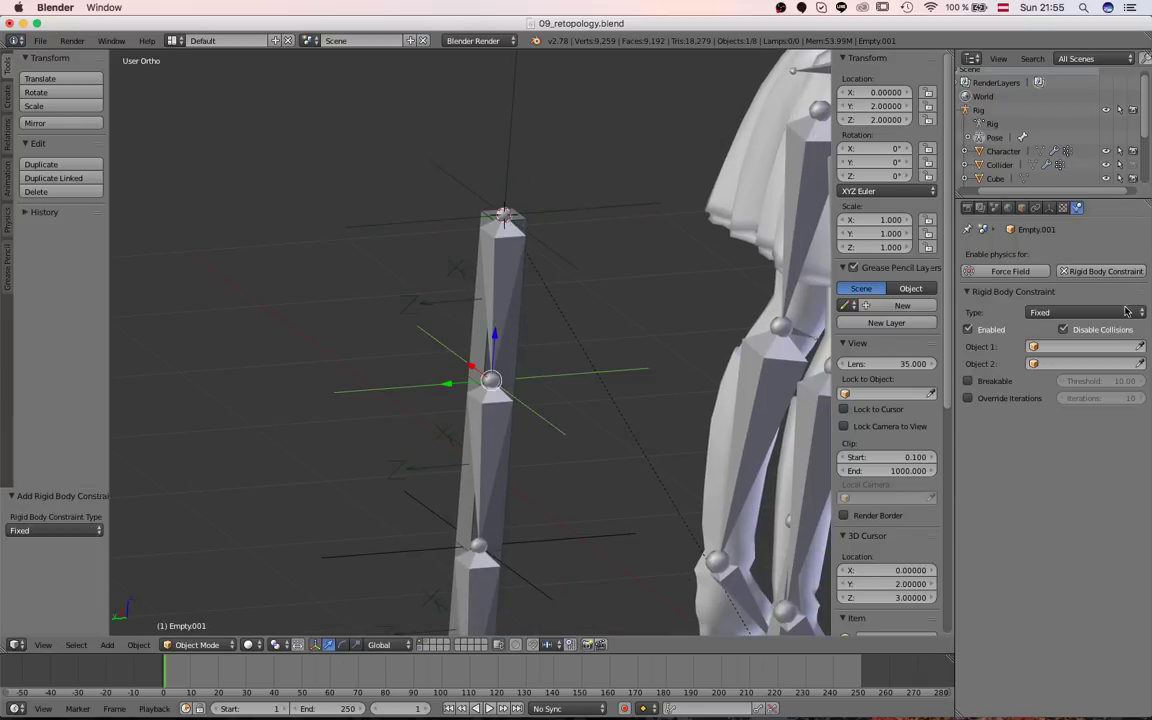
{"action": "left_click", "coordinate": [517, 325]}
{"action": "middle_click_drag", "start_coordinate": [776, 380], "coordinate": [766, 315], "text": "shift"}
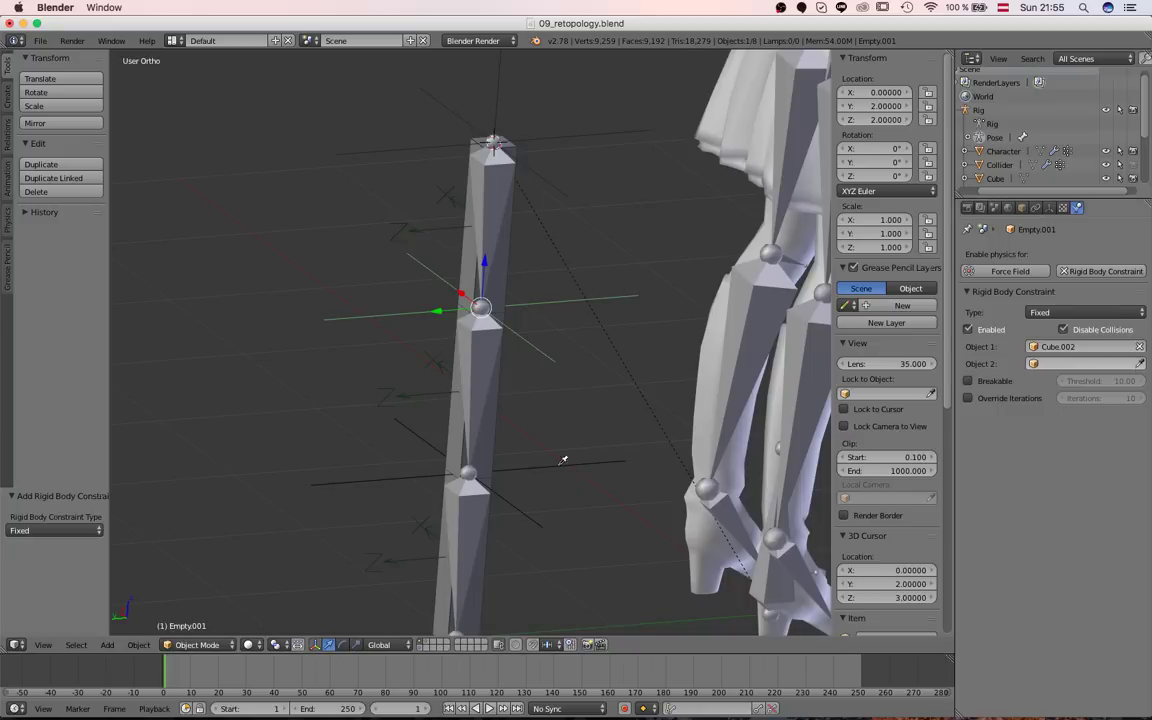
{"action": "left_click", "coordinate": [494, 446]}
Add a Fixed rigid body constraint to the empty between the middle and bottom bars, linking Cube.001 to Cube.
{"action": "right_click", "coordinate": [543, 466]}
{"action": "middle_click_drag", "start_coordinate": [540, 470], "coordinate": [546, 394], "text": "shift"}
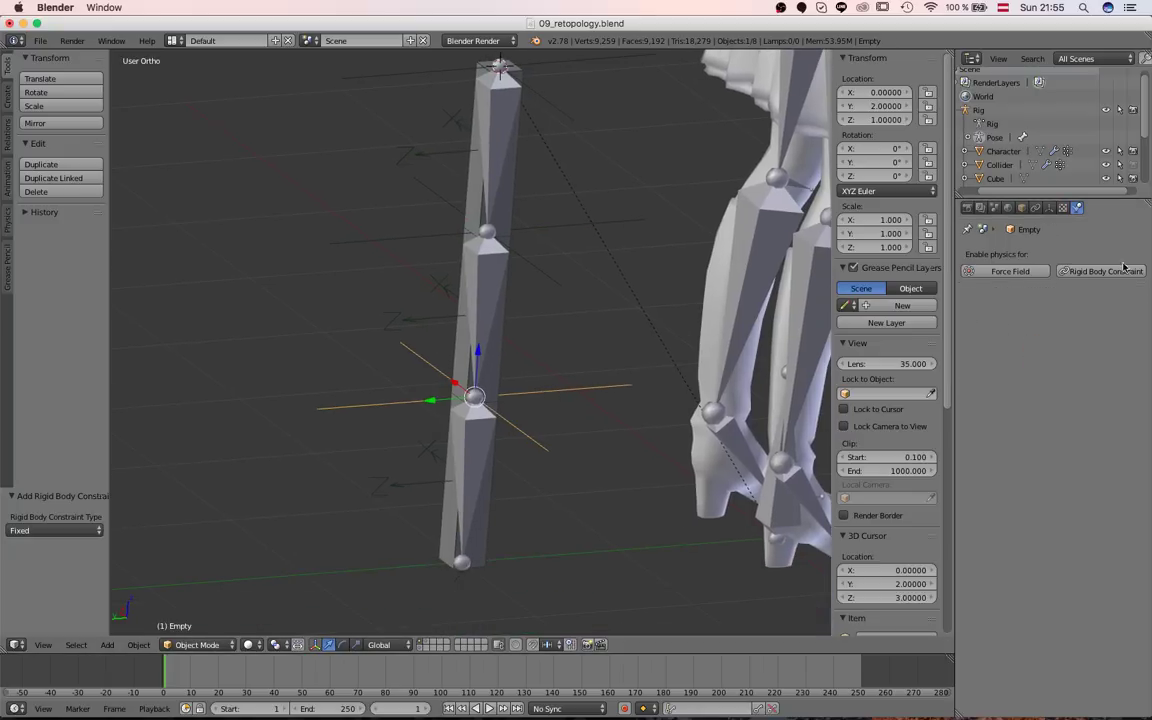
{"action": "left_click", "coordinate": [1122, 270]}
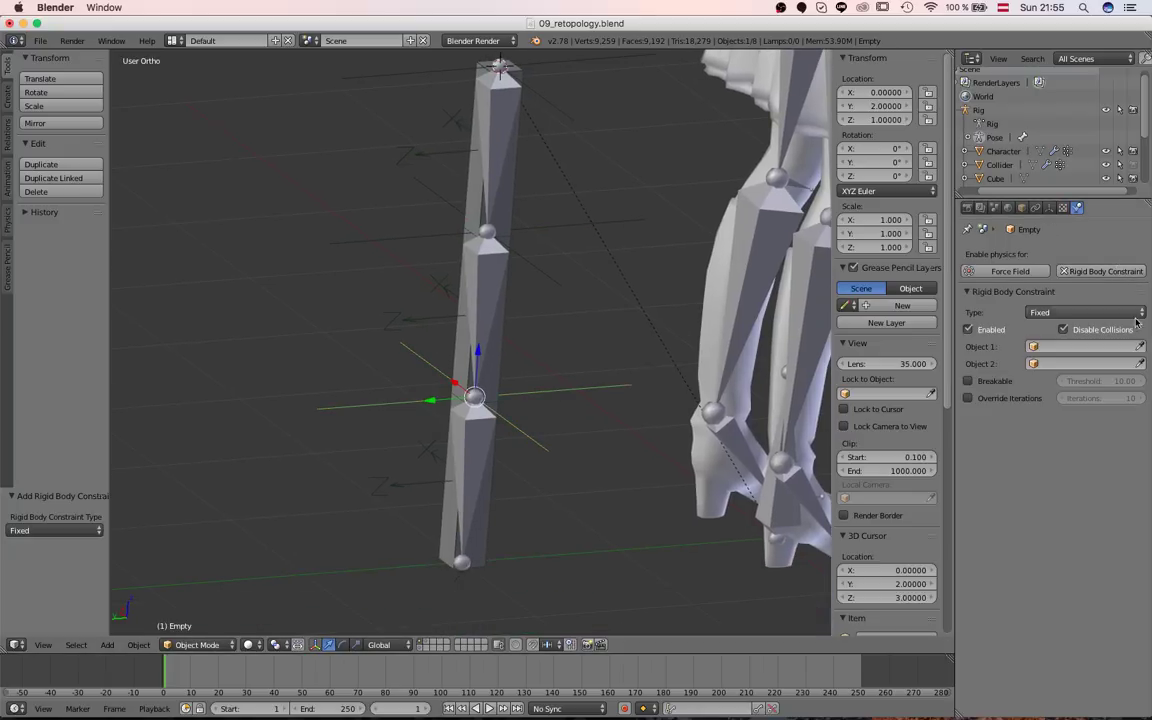
{"action": "left_click", "coordinate": [513, 331]}
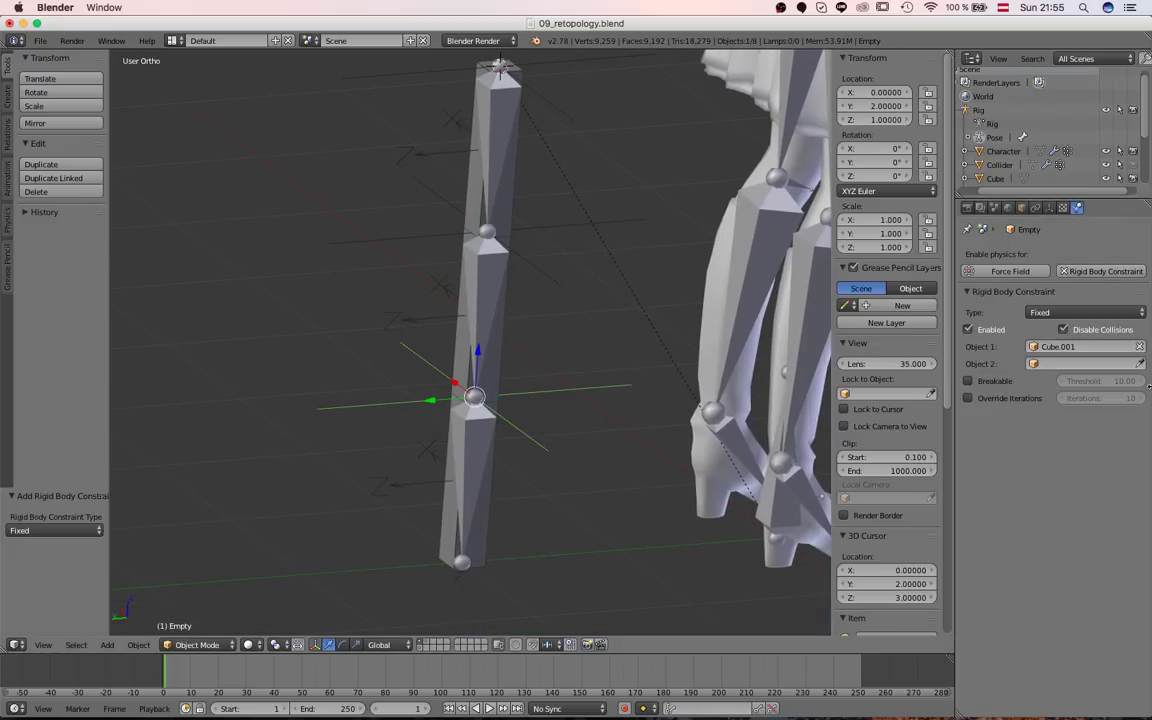
{"action": "left_click", "coordinate": [493, 519]}
Play the animation briefly to check how the linked bars hold together, returning to the first frame.
{"action": "scroll", "coordinate": [576, 440], "scroll_direction": "down", "scroll_amount": 4}
{"action": "key", "text": "alt+a"}
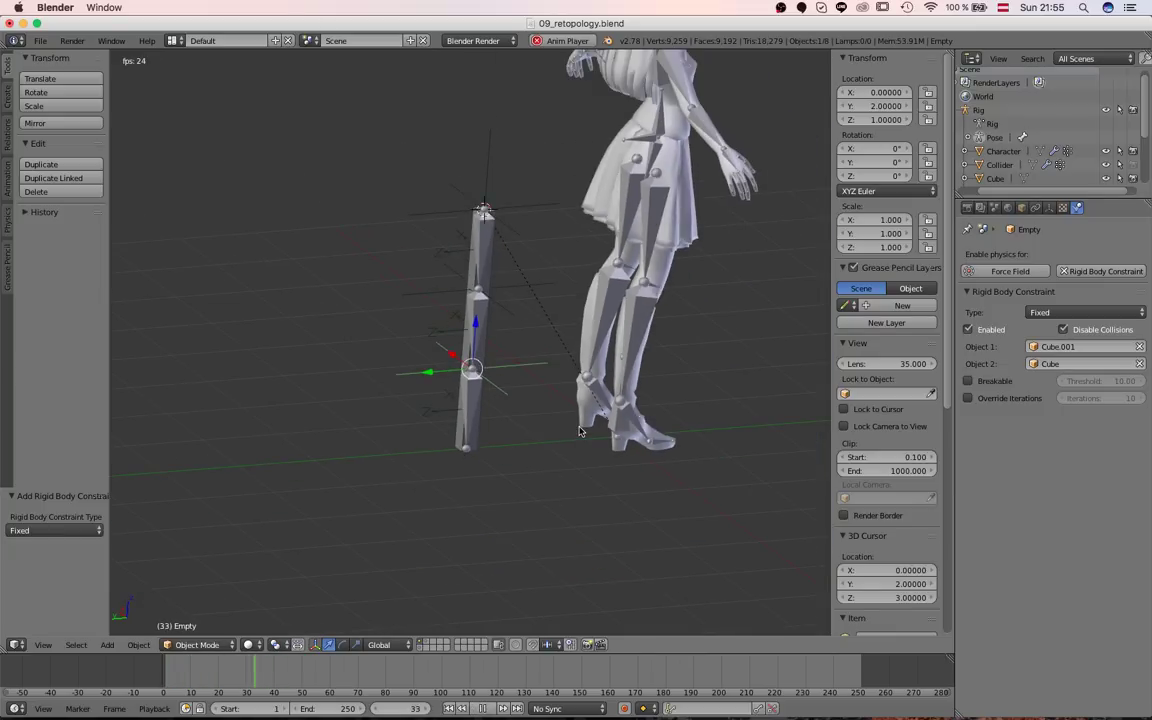
{"action": "key", "text": "alt+a"}
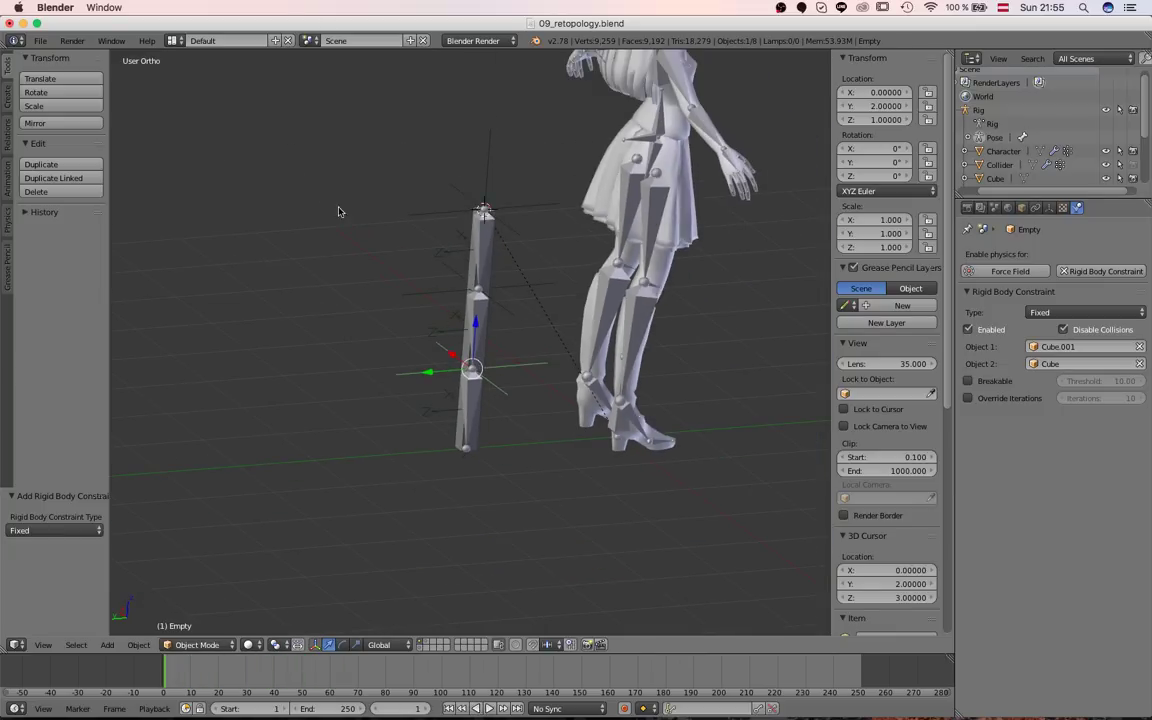
Change the top empty's rigid body constraint to Generic and enable the limits for all X, Y and Z axes and angles.
{"action": "scroll", "coordinate": [436, 274], "scroll_direction": "up", "scroll_amount": 2}
{"action": "key", "text": "ctrl+KP_3"}
{"action": "right_click", "coordinate": [516, 121]}
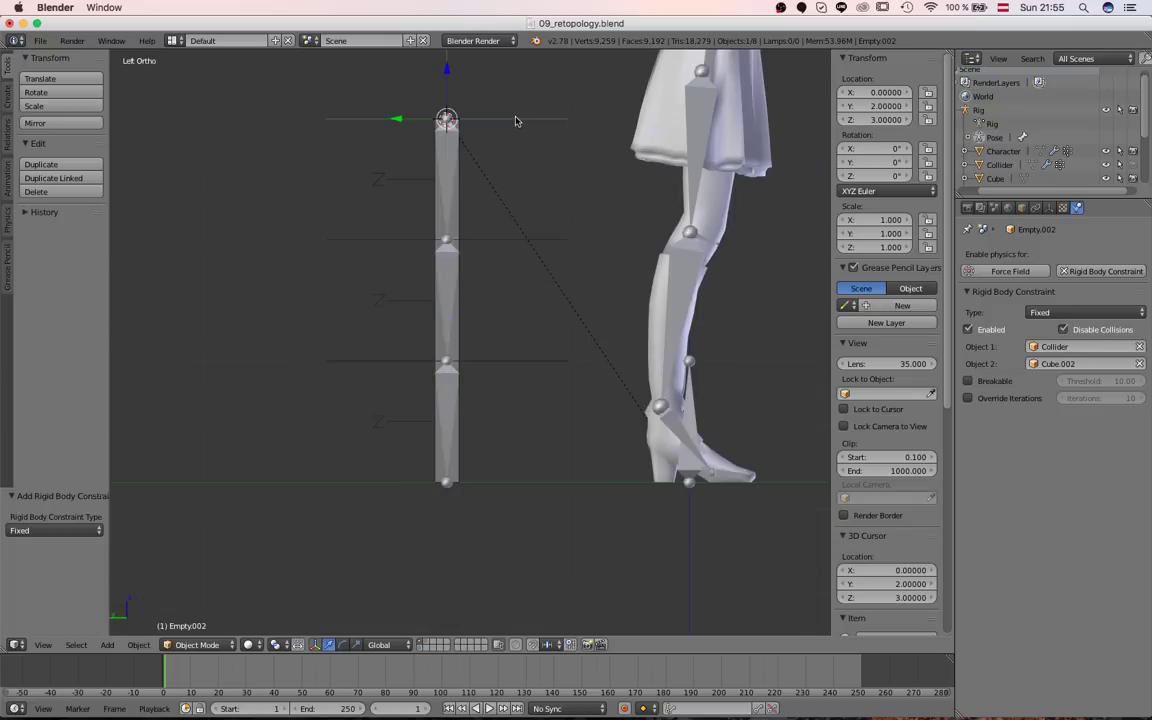
{"action": "middle_click_drag", "start_coordinate": [584, 218], "coordinate": [614, 285], "text": "shift"}
{"action": "left_click", "coordinate": [1050, 312]}
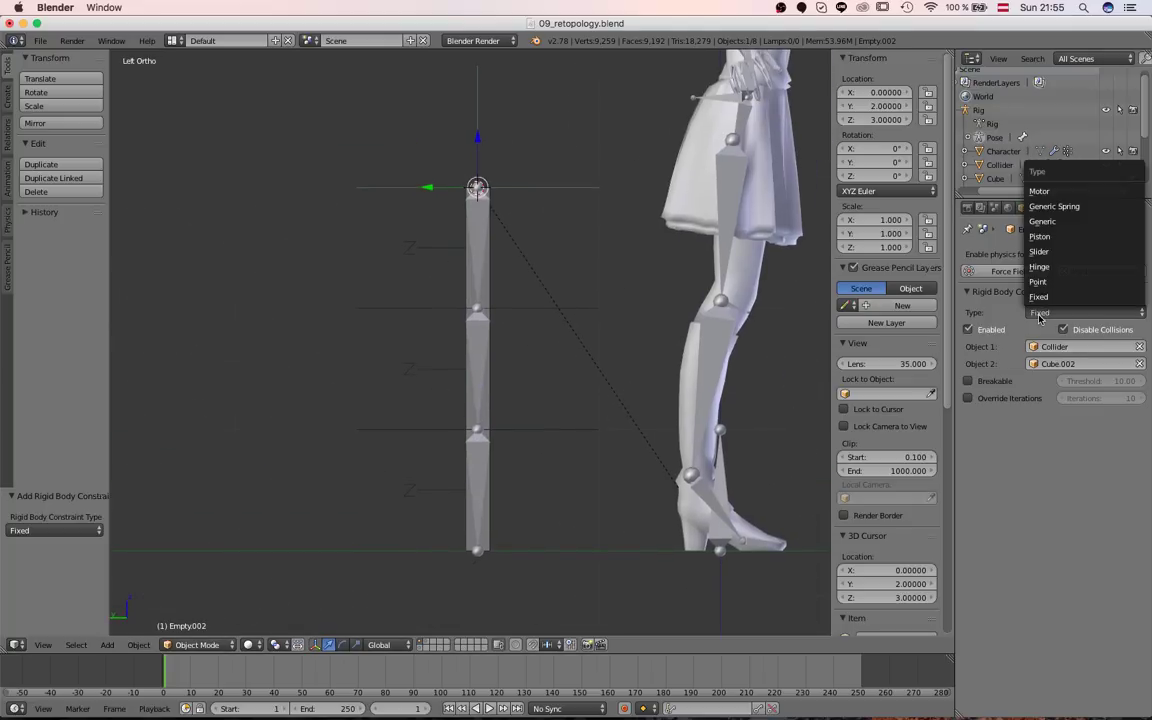
{"action": "left_click", "coordinate": [1046, 222]}
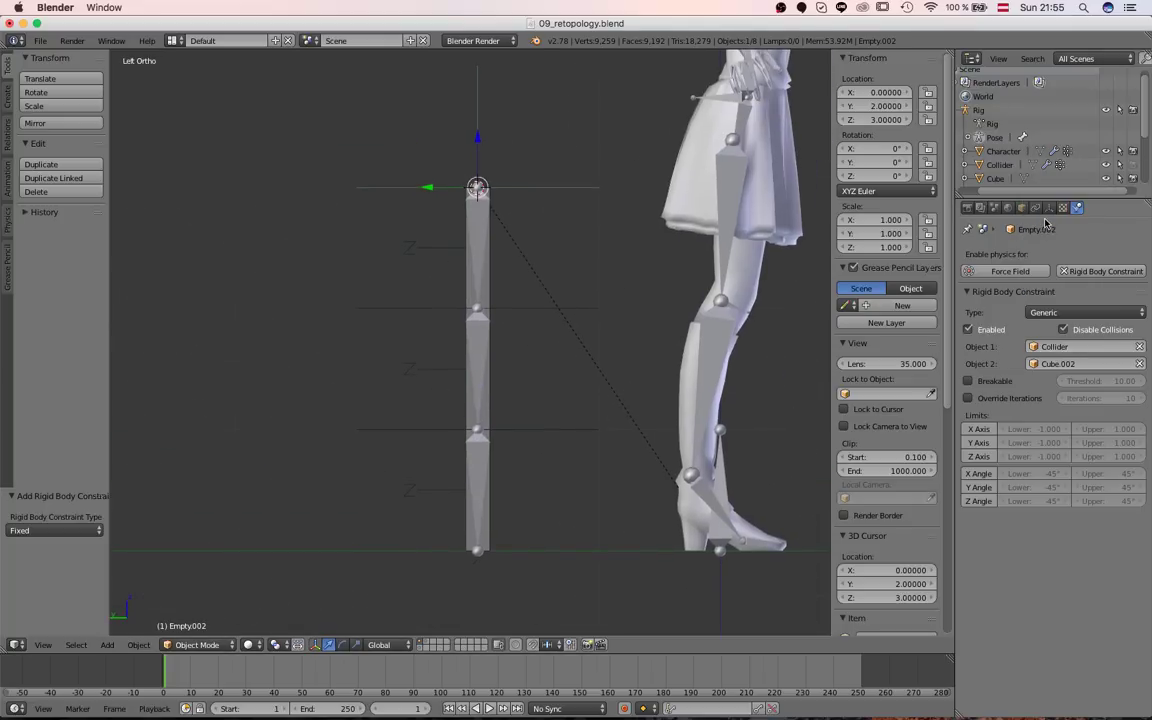
{"action": "left_click_drag", "start_coordinate": [986, 432], "coordinate": [981, 503]}
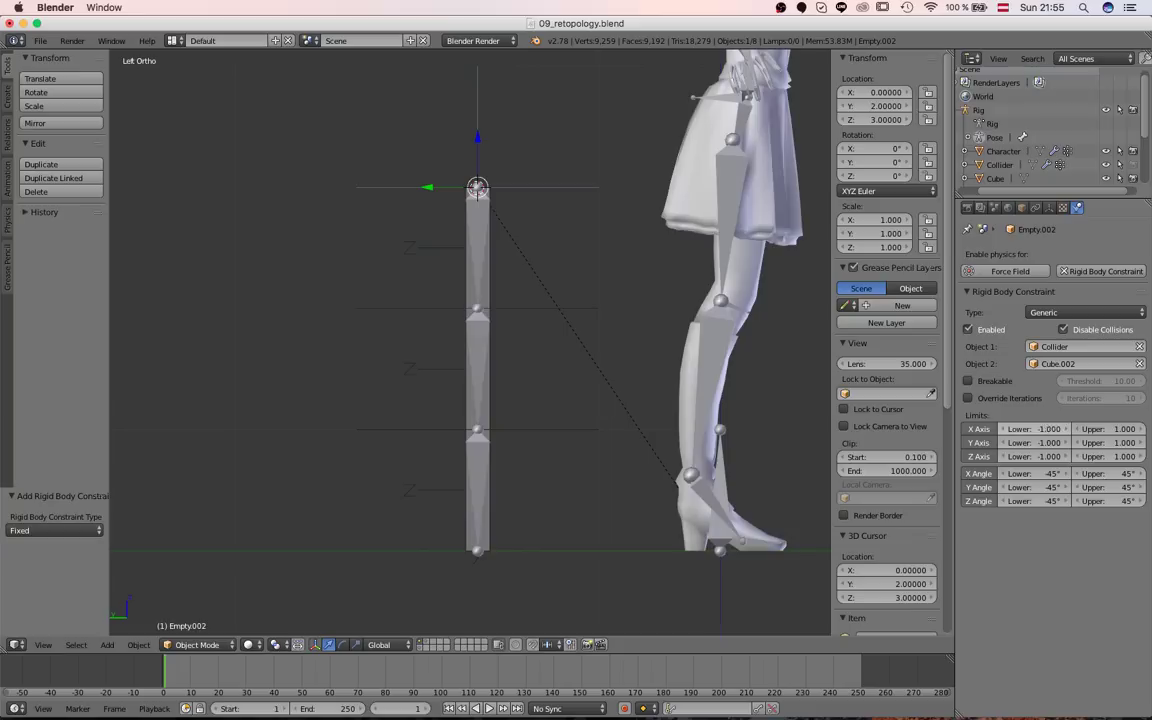
Set the top empty's lower and upper X, Y and Z axis limits to 0 and both Z angle limits to 0°.
{"action": "left_click", "coordinate": [1045, 428]}
{"action": "type", "text": "0"}
{"action": "key", "text": "Tab"}
{"action": "type", "text": "0"}
{"action": "key", "text": "Tab"}
{"action": "type", "text": "0"}
{"action": "key", "text": "Tab"}
{"action": "type", "text": "0"}
{"action": "key", "text": "Tab"}
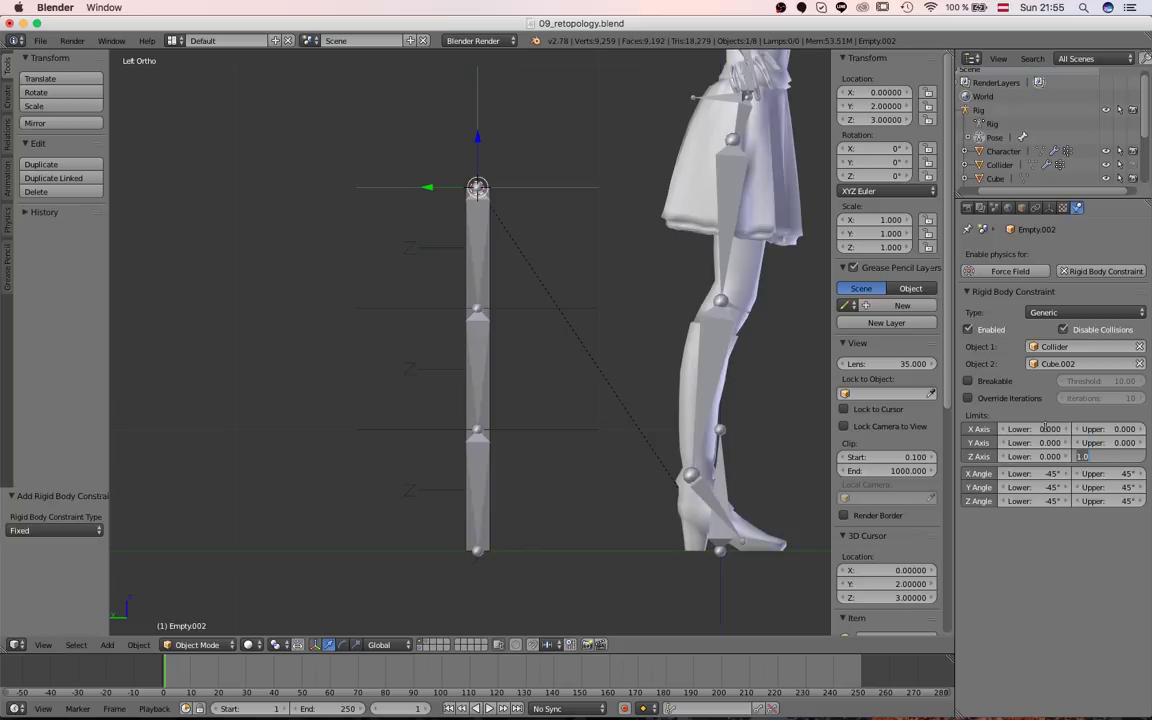
{"action": "type", "text": "0"}
{"action": "key", "text": "Return"}
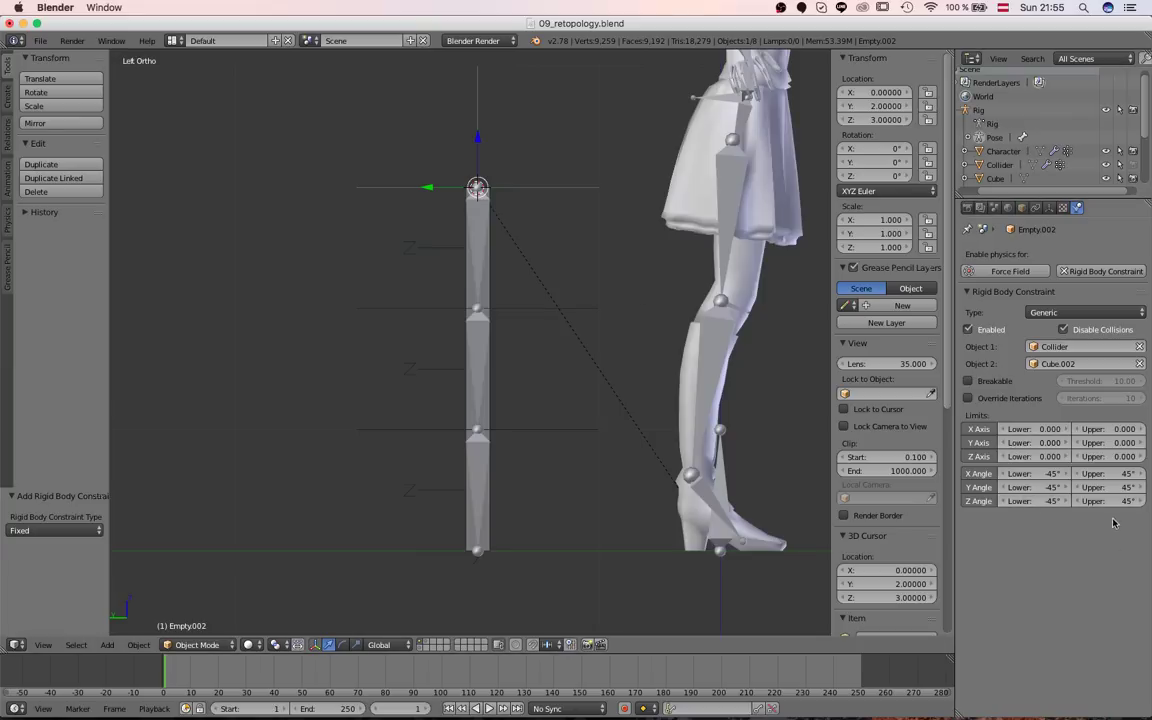
{"action": "left_click_drag", "start_coordinate": [1034, 501], "coordinate": [1079, 501]}
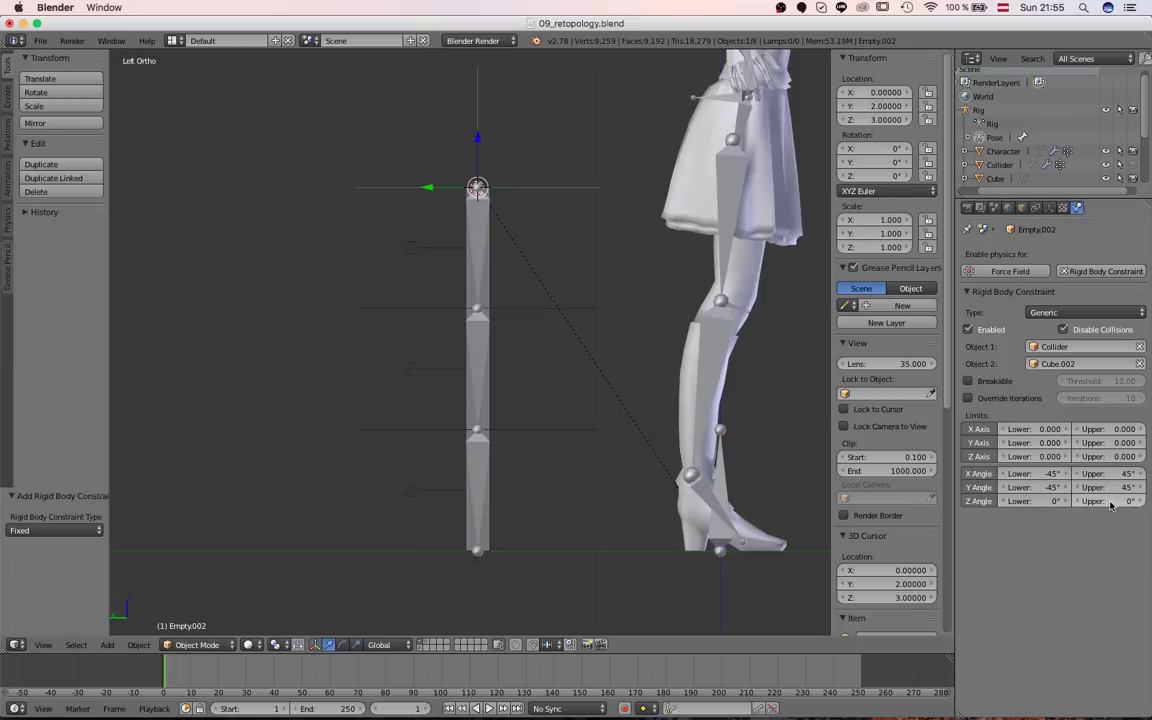
Switch to wireframe display and examine the orientation of the top empty and top bar to compare their axes.
{"action": "middle_click_drag", "start_coordinate": [499, 411], "coordinate": [555, 488]}
{"action": "scroll", "coordinate": [458, 320], "scroll_direction": "up", "scroll_amount": 3}
{"action": "middle_click_drag", "start_coordinate": [472, 283], "coordinate": [434, 411], "text": "shift"}
{"action": "scroll", "coordinate": [434, 411], "scroll_direction": "up", "scroll_amount": 2}
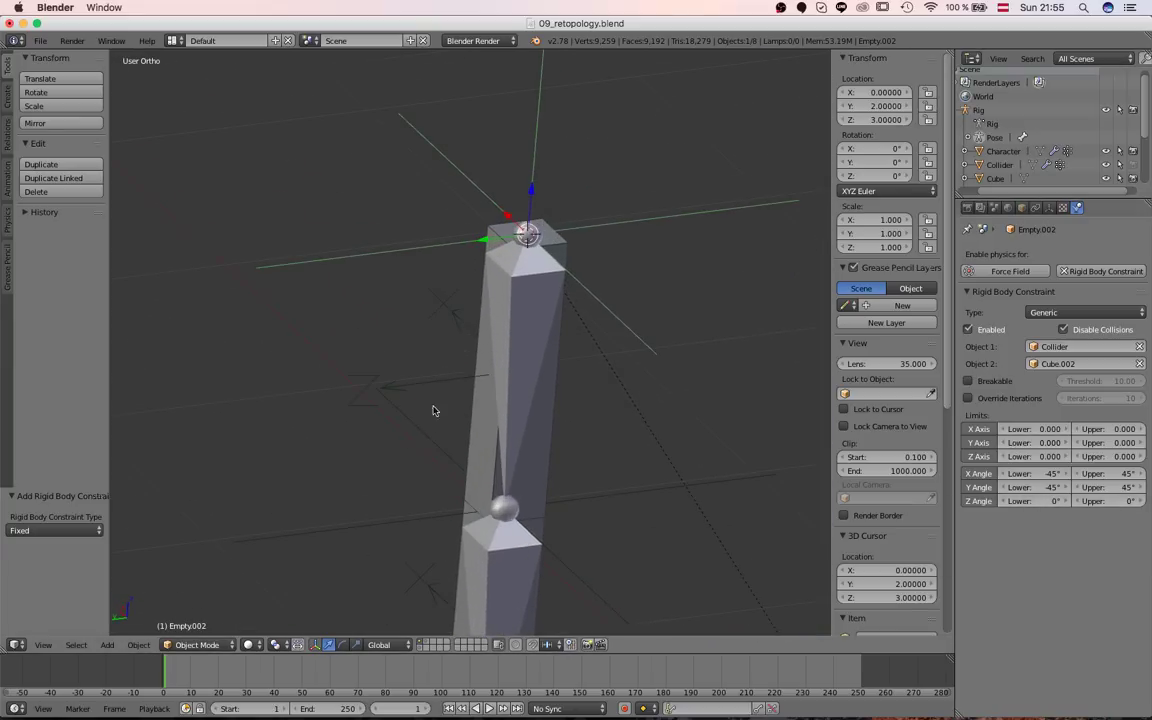
{"action": "key", "text": "z"}
{"action": "scroll", "coordinate": [524, 228], "scroll_direction": "down", "scroll_amount": 4}
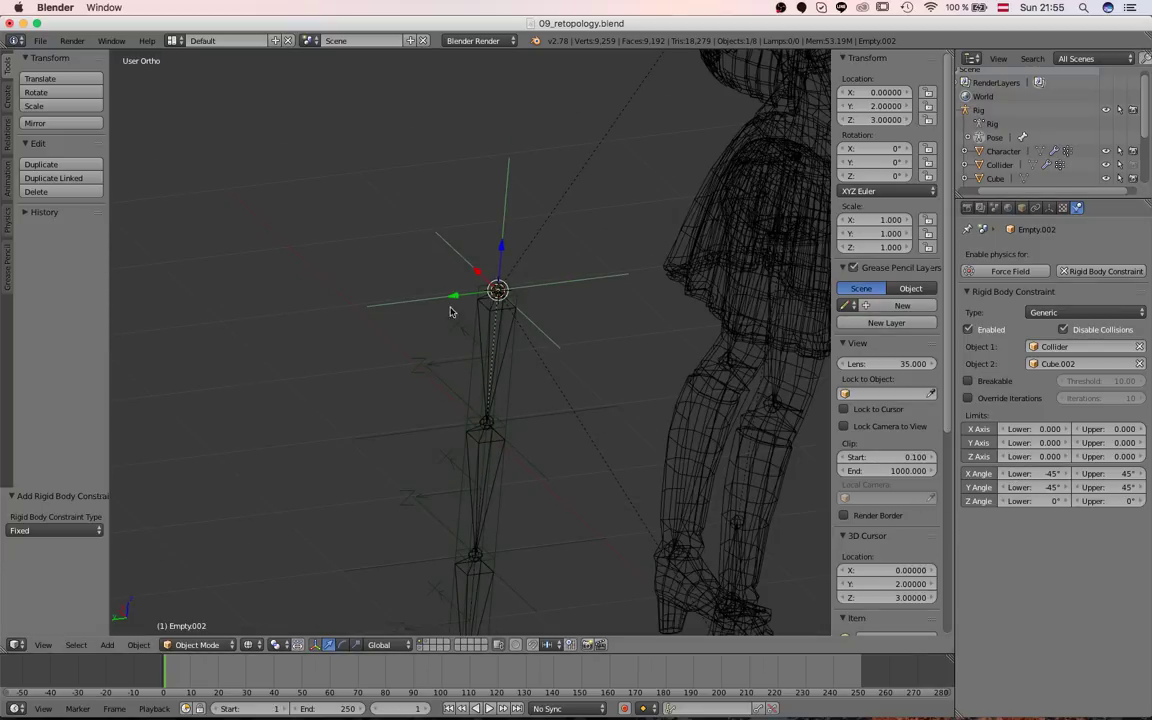
{"action": "scroll", "coordinate": [450, 312], "scroll_direction": "up", "scroll_amount": 2}
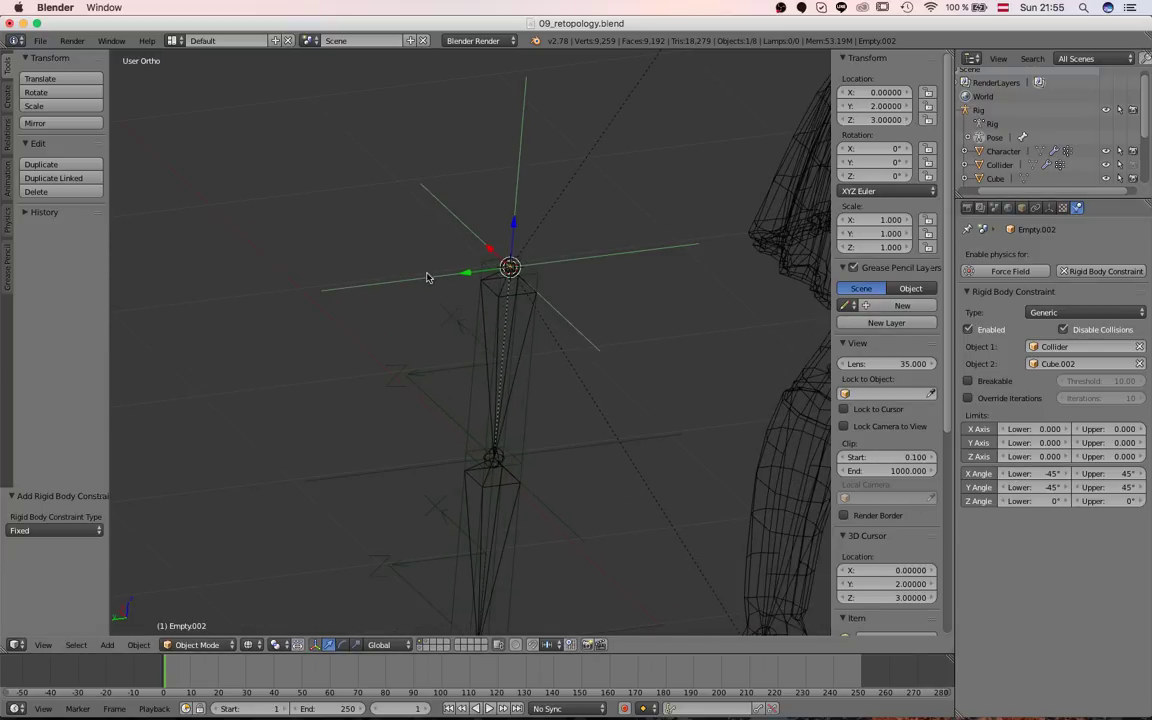
{"action": "scroll", "coordinate": [486, 329], "scroll_direction": "down", "scroll_amount": 3}
{"action": "scroll", "coordinate": [486, 329], "scroll_direction": "up", "scroll_amount": 4}
{"action": "middle_click_drag", "start_coordinate": [488, 362], "coordinate": [509, 337]}
{"action": "right_click", "coordinate": [528, 312]}
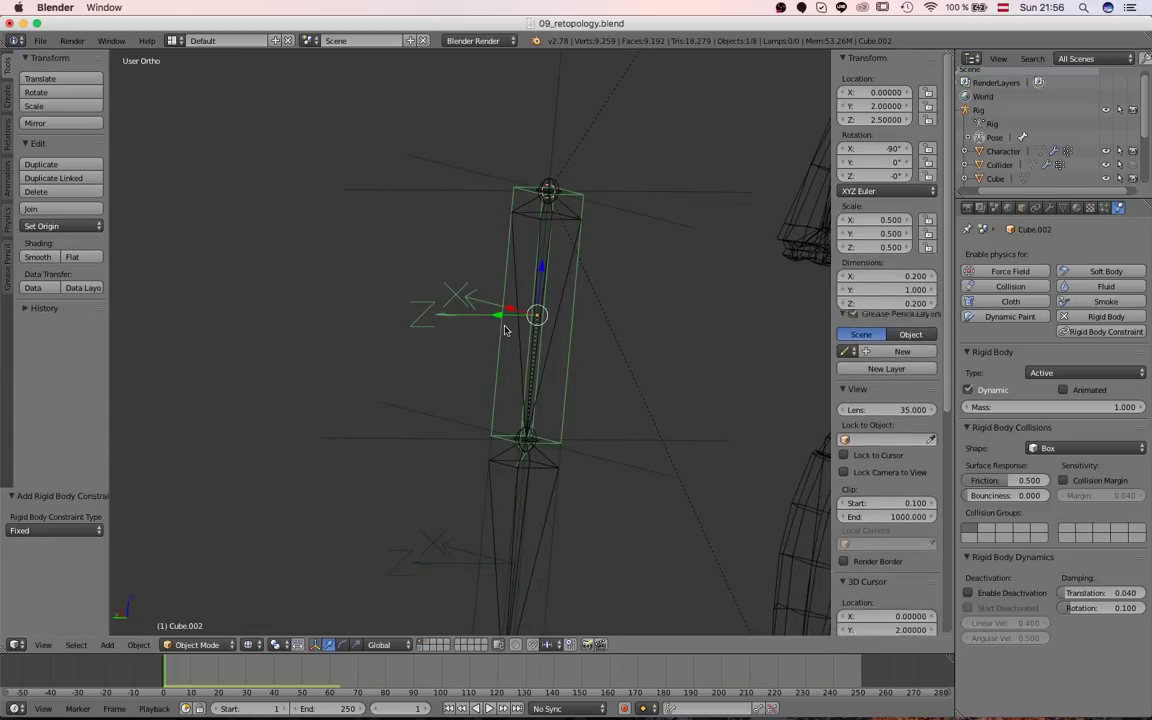
{"action": "middle_click_drag", "start_coordinate": [495, 352], "coordinate": [510, 376]}
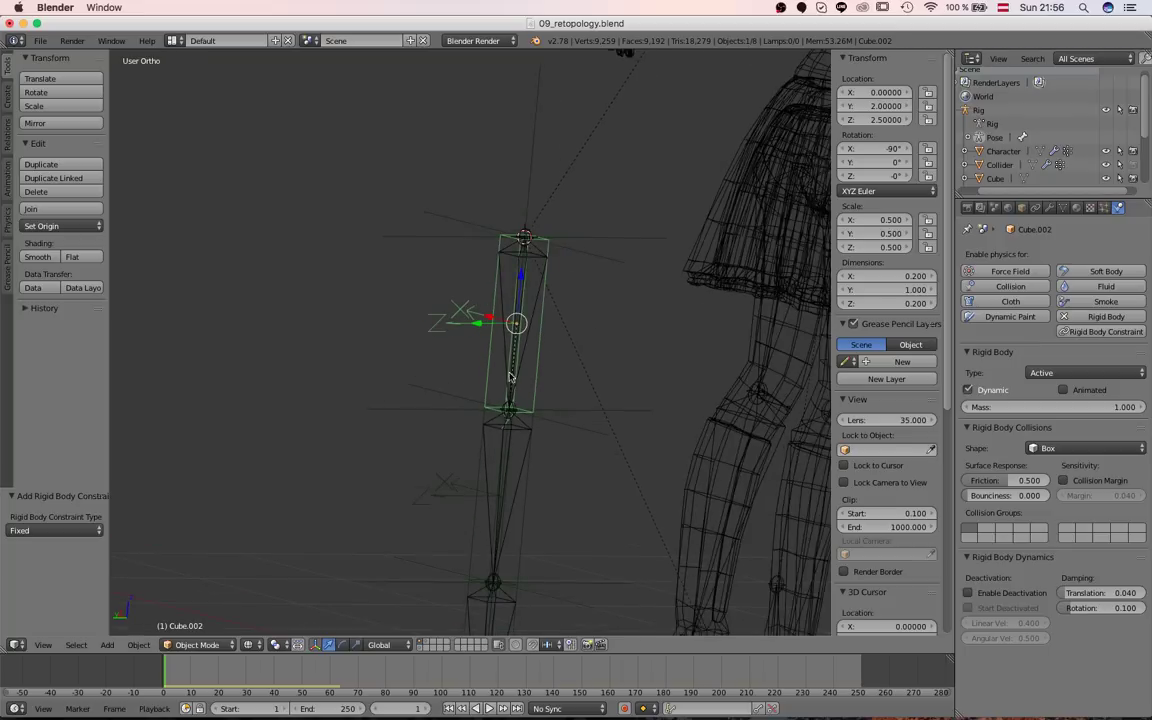
{"action": "right_click", "coordinate": [604, 238]}
{"action": "scroll", "coordinate": [519, 133], "scroll_direction": "down", "scroll_amount": 3}
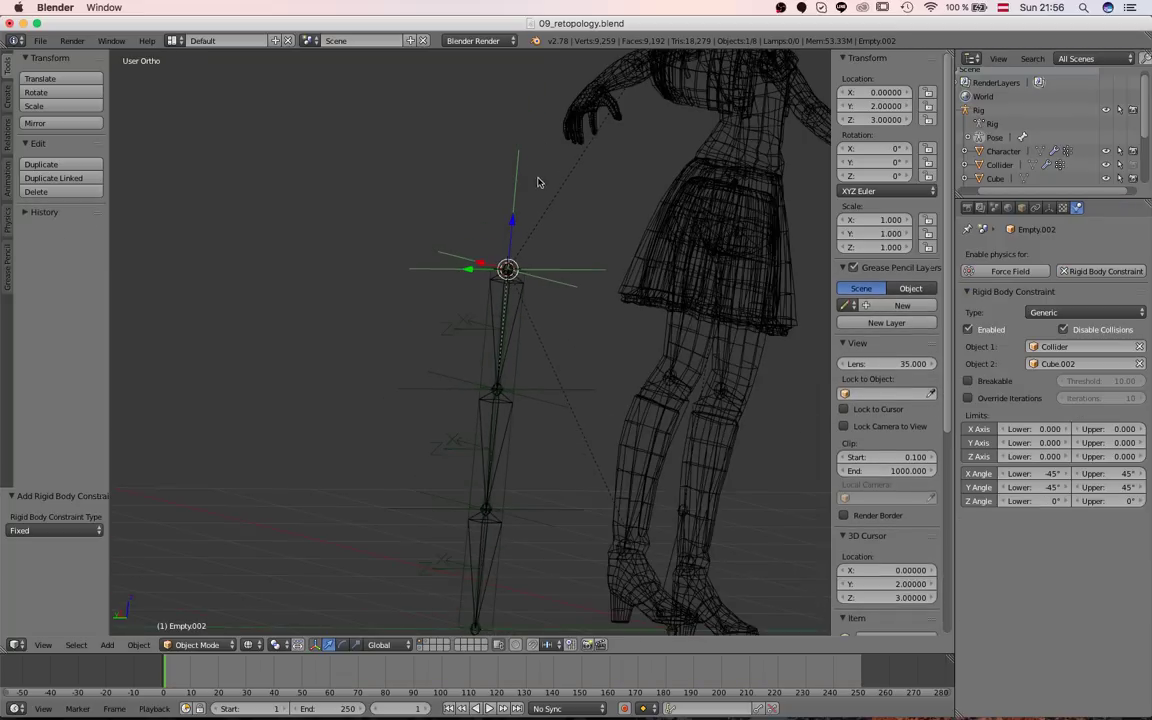
{"action": "scroll", "coordinate": [506, 278], "scroll_direction": "up", "scroll_amount": 4}
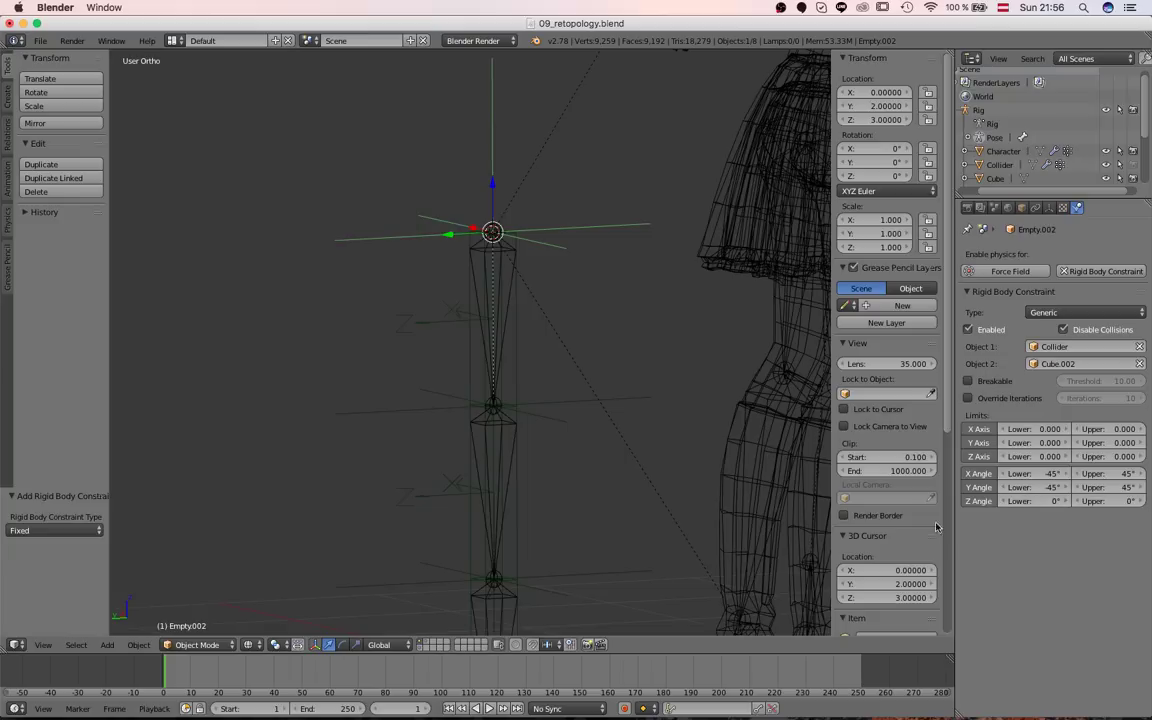
Change the constraint on the empty between the top and middle bars to Generic with all axis and angle limits enabled.
{"action": "right_click", "coordinate": [563, 410]}
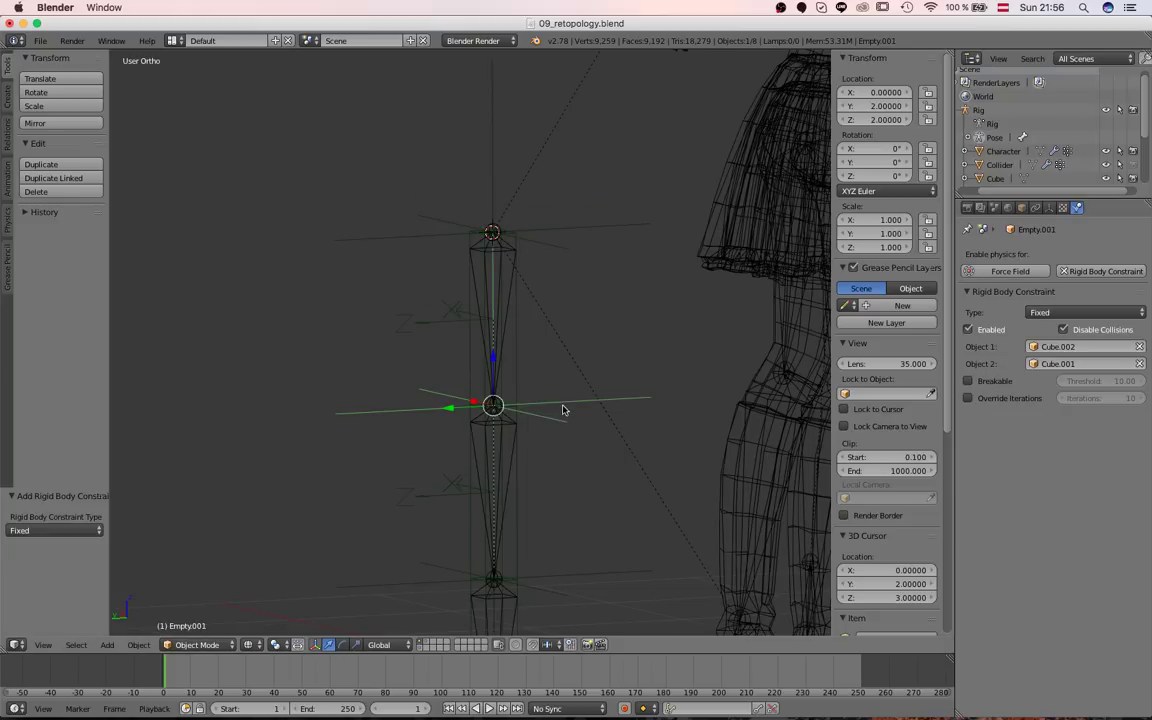
{"action": "left_click", "coordinate": [1085, 312]}
{"action": "left_click", "coordinate": [1040, 285]}
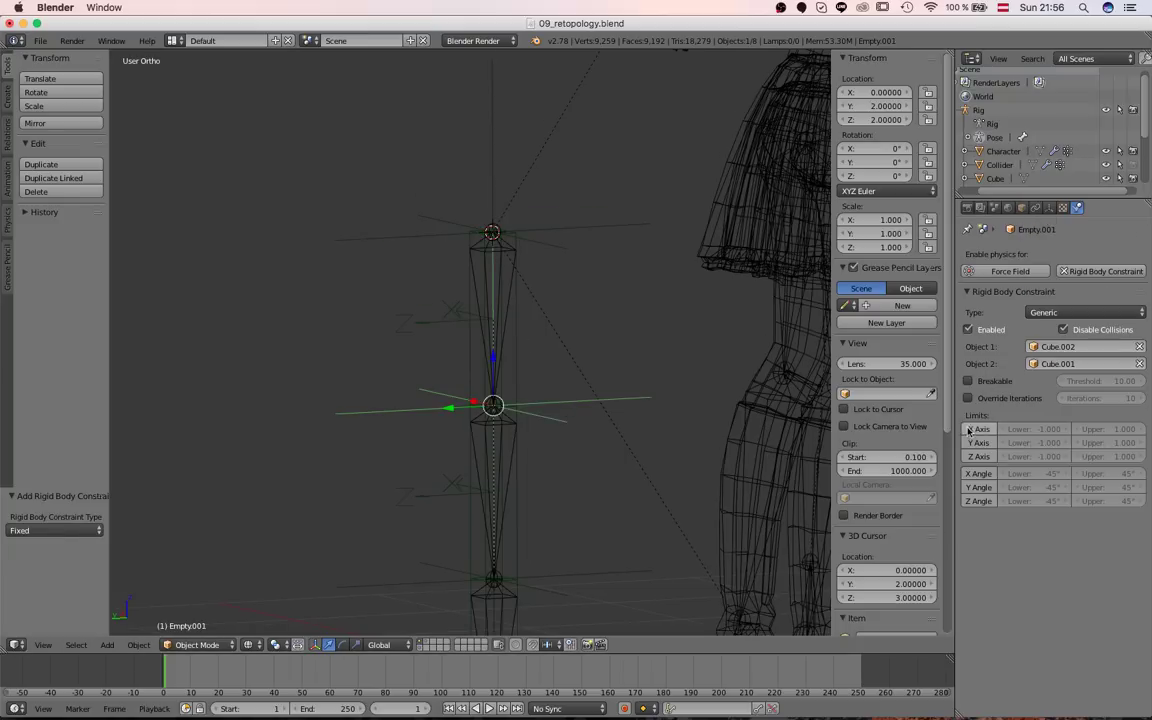
{"action": "left_click_drag", "start_coordinate": [968, 431], "coordinate": [981, 504]}
Set the lower and upper X, Y and Z axis limits of the Empty.001 constraint to 0.
{"action": "left_click", "coordinate": [1035, 428]}
{"action": "type", "text": "0"}
{"action": "key", "text": "Tab"}
{"action": "type", "text": "0"}
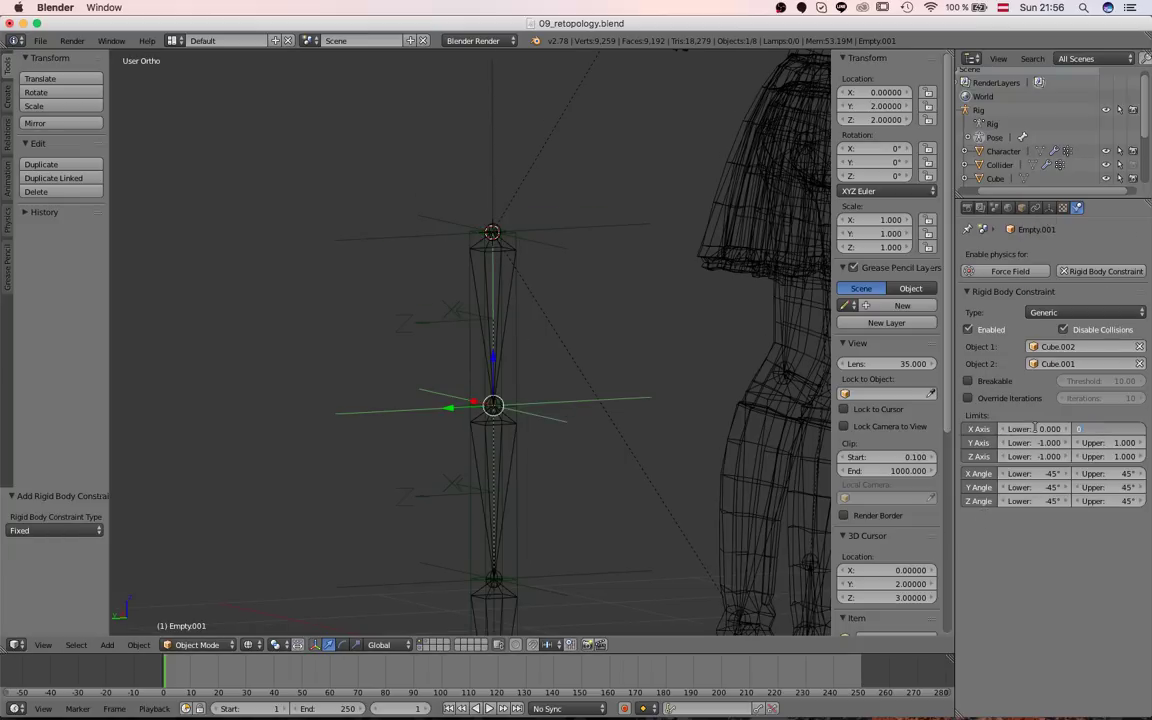
{"action": "key", "text": "Tab"}
{"action": "key", "text": "0"}
{"action": "key", "text": "Tab"}
{"action": "type", "text": "0"}
{"action": "key", "text": "Tab"}
{"action": "type", "text": "0"}
{"action": "key", "text": "Tab"}
{"action": "type", "text": "0"}
{"action": "key", "text": "Return"}
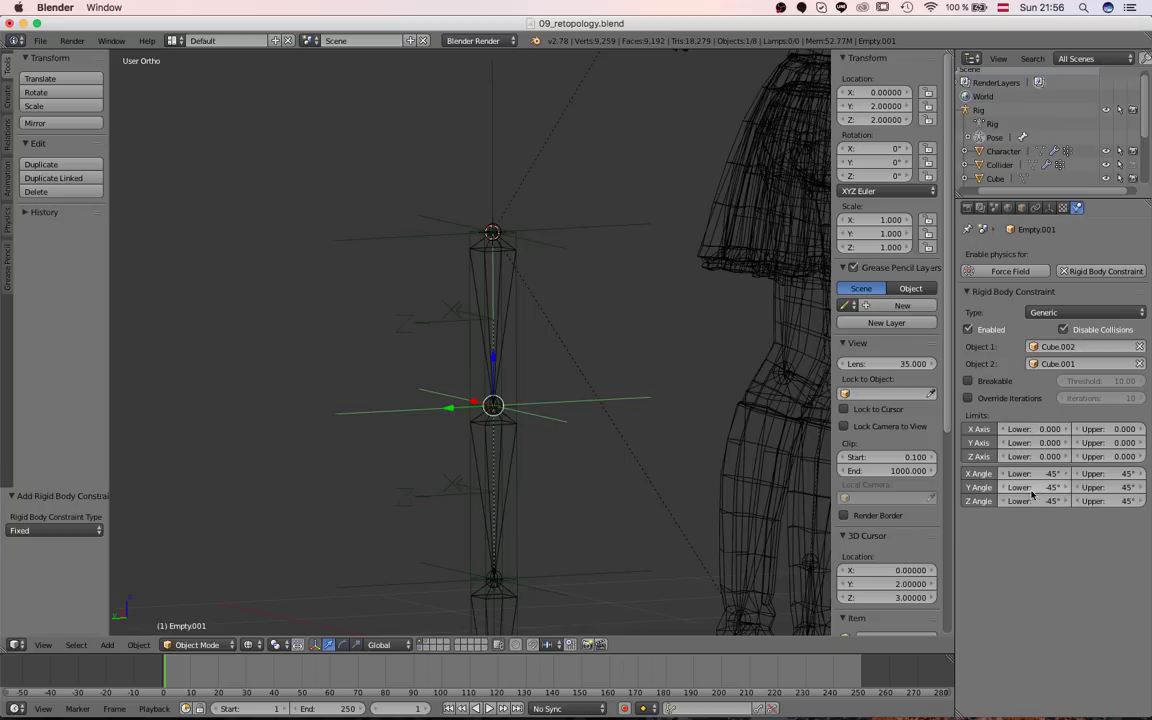
Set the lower and upper Z angle limits of the Empty.001 constraint to 0°.
{"action": "left_click", "coordinate": [1030, 500]}
{"action": "type", "text": "0"}
{"action": "key", "text": "Tab"}
{"action": "type", "text": "0"}
{"action": "key", "text": "Return"}
Change the lowest empty's rigid body constraint to Generic and enable the limits for all axes and angles.
{"action": "middle_click_drag", "start_coordinate": [567, 539], "coordinate": [563, 449], "text": "shift"}
{"action": "right_click", "coordinate": [497, 486]}
{"action": "left_click", "coordinate": [1085, 312]}
{"action": "left_click", "coordinate": [1064, 223]}
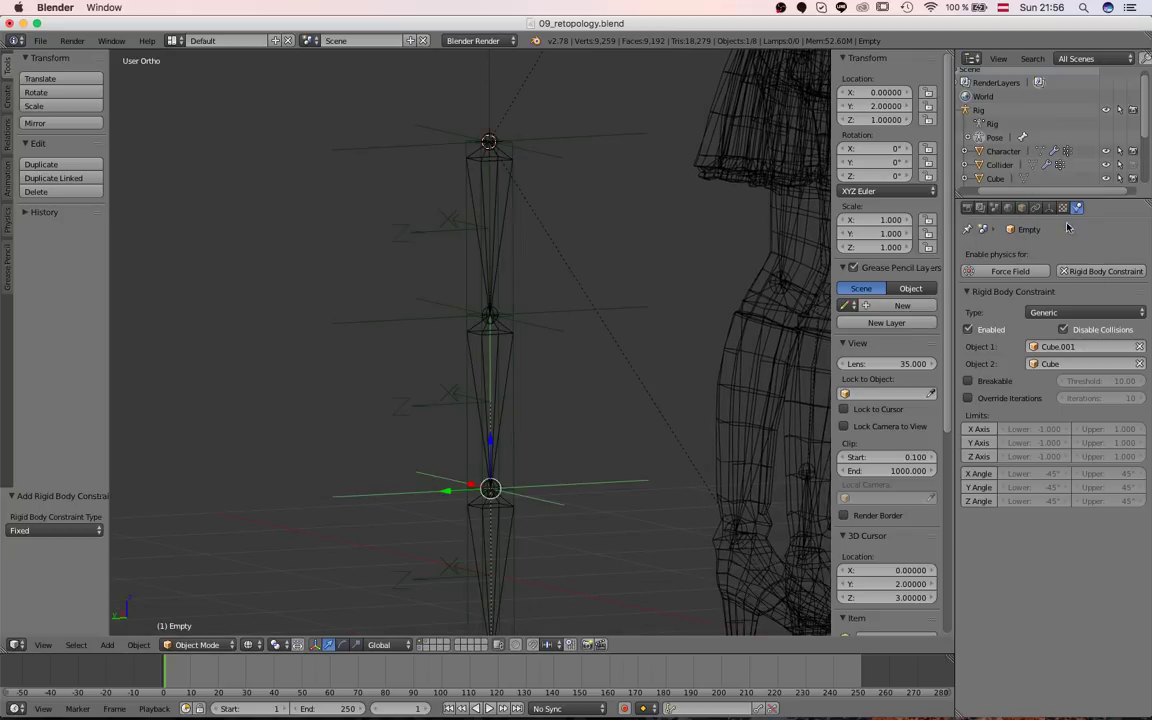
{"action": "left_click_drag", "start_coordinate": [978, 429], "coordinate": [977, 533]}
Set the lowest empty's lower and upper X, Y and Z axis limits to 0 and both Z angle limits to 0°.
{"action": "left_click", "coordinate": [1036, 429]}
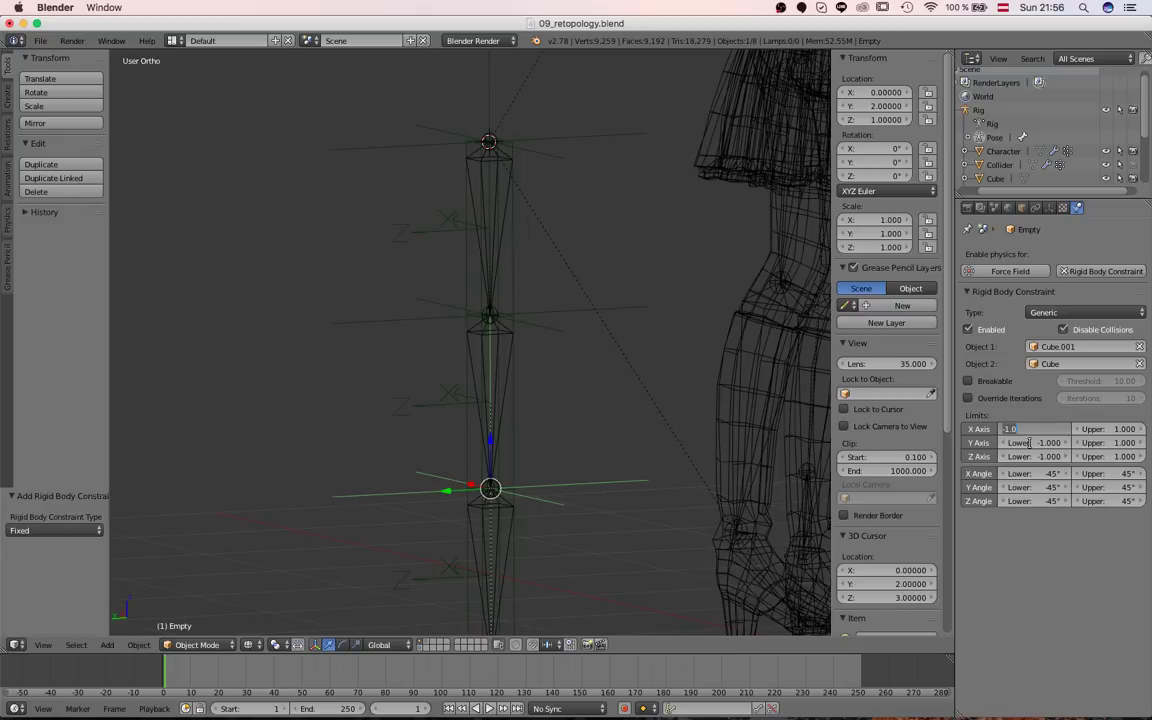
{"action": "type", "text": "0\t0\t0\t0\t0\t0"}
{"action": "key", "text": "Return"}
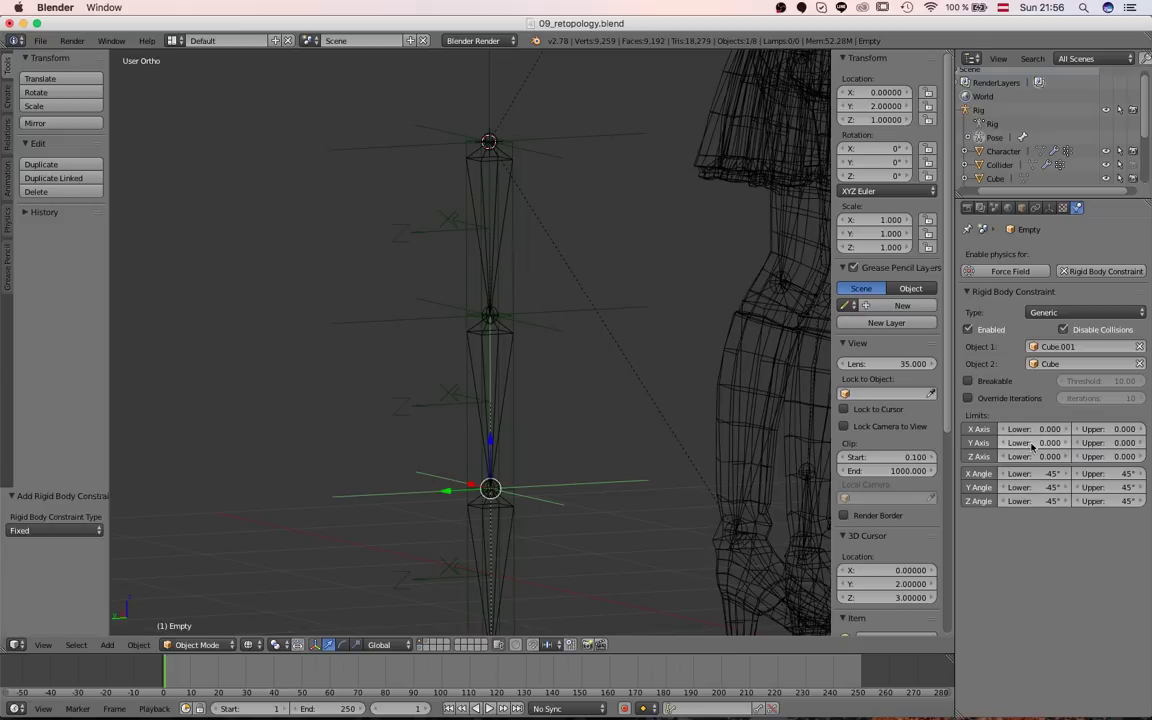
{"action": "left_click", "coordinate": [1042, 505]}
{"action": "type", "text": "0"}
{"action": "key", "text": "Tab"}
{"action": "type", "text": "0"}
{"action": "key", "text": "Return"}
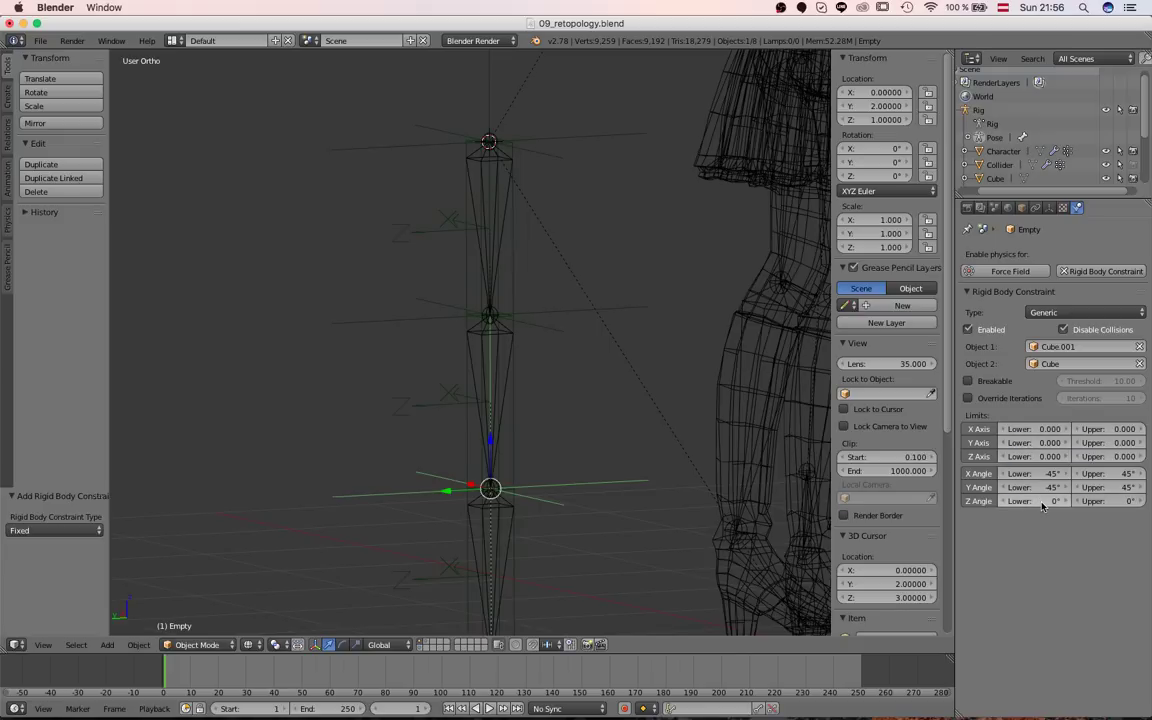
Rotate the chain's top bone about 57° away from the character in the left side view.
{"action": "key", "text": "ctrl+KP_3"}
{"action": "right_click", "coordinate": [446, 151]}
{"action": "scroll", "coordinate": [540, 150], "scroll_direction": "down", "scroll_amount": 2}
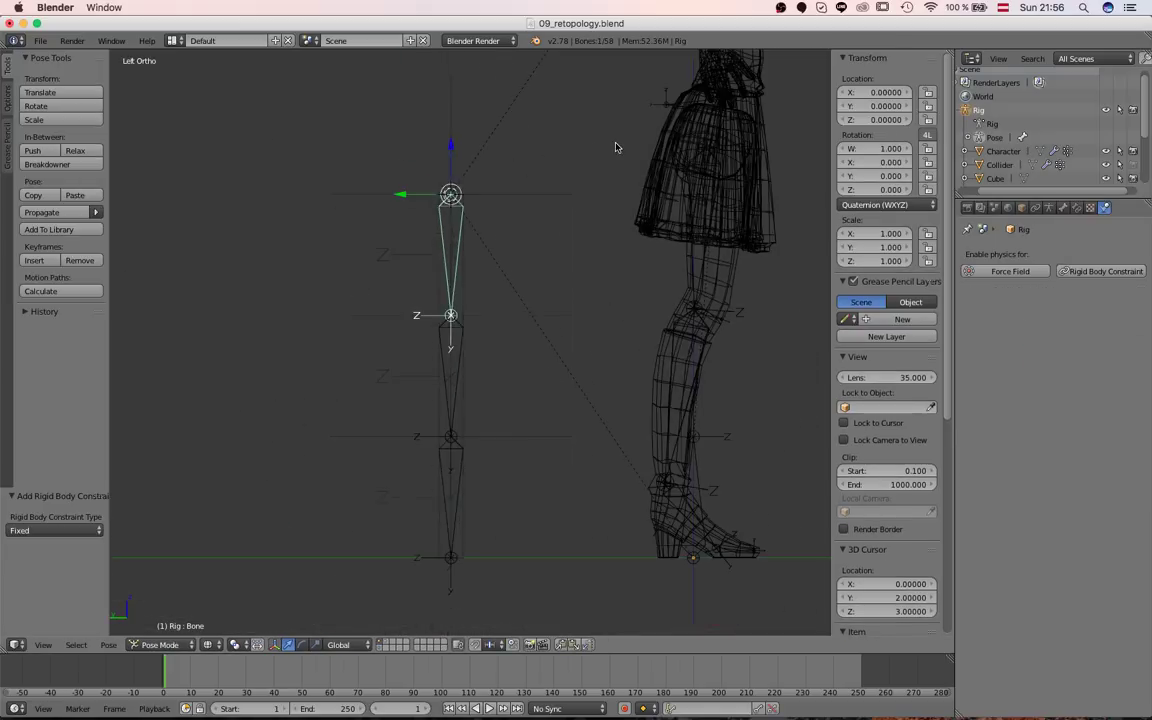
{"action": "key", "text": "r"}
{"action": "left_click", "coordinate": [600, 349]}
Play the simulation to watch the bars swing from the rotated bone, switch to Object Mode, and stop playback.
{"action": "key", "text": "alt+a"}
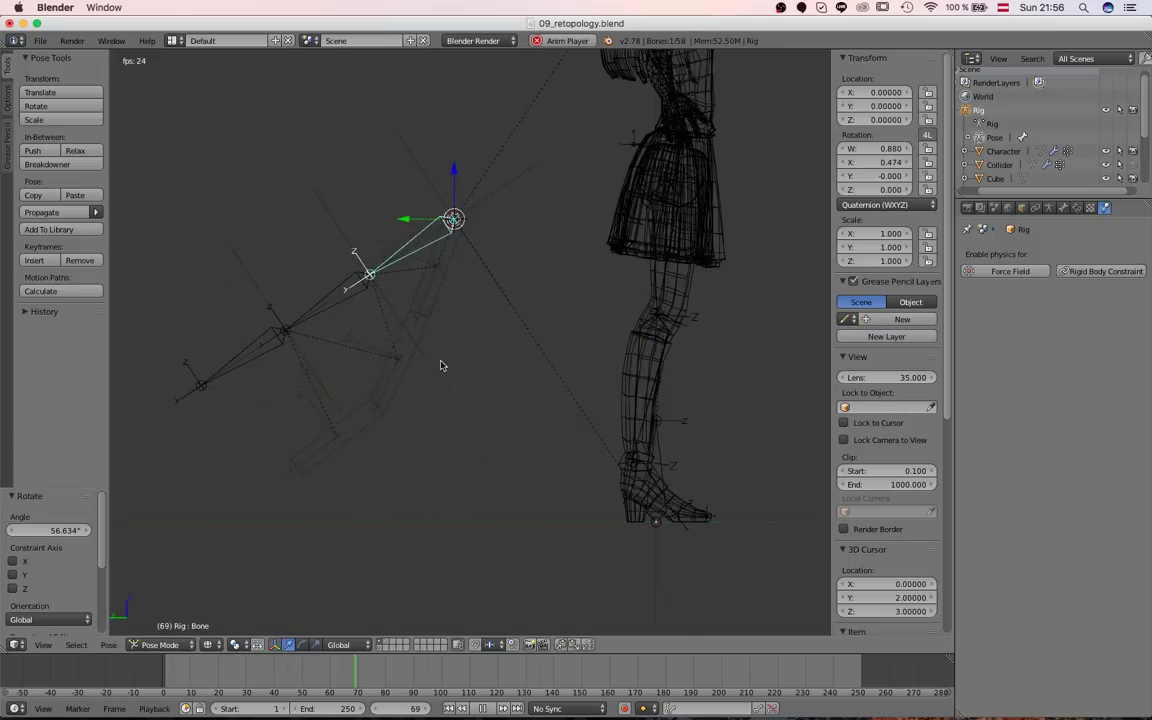
{"action": "key", "text": "ctrl+Tab"}
{"action": "right_click", "coordinate": [443, 310]}
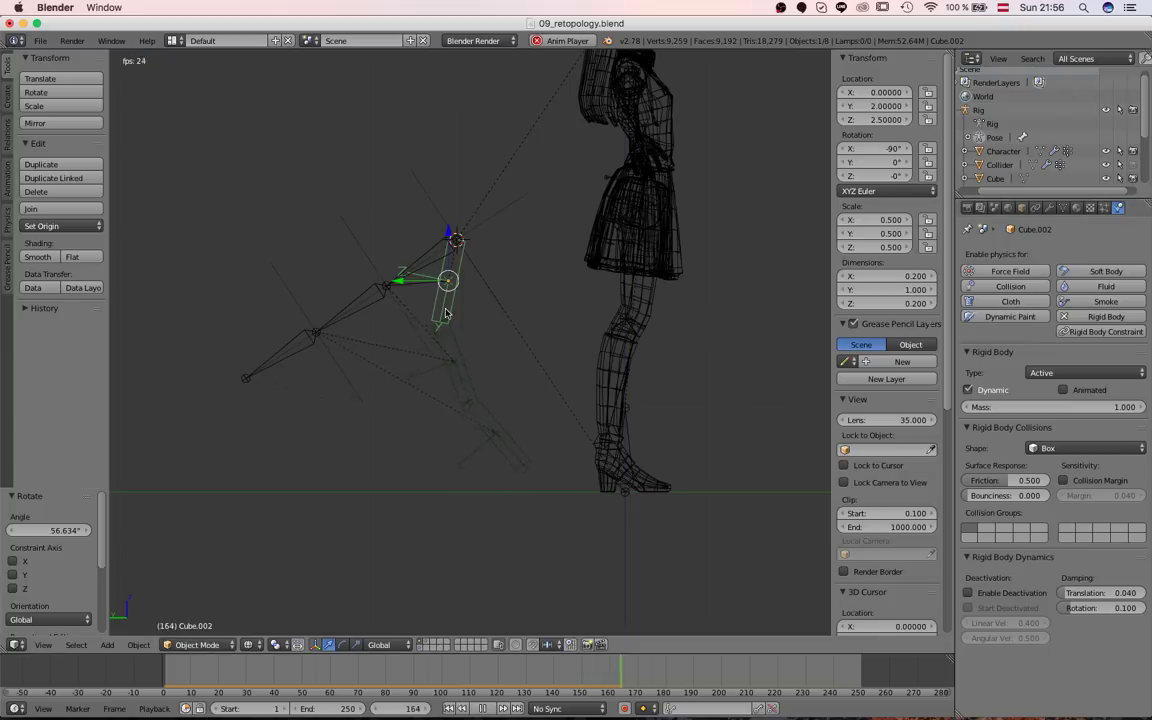
{"action": "key", "text": "alt+a"}
Set the lower X and Y angle limits of the top empty's constraint to -70°.
{"action": "right_click", "coordinate": [455, 238]}
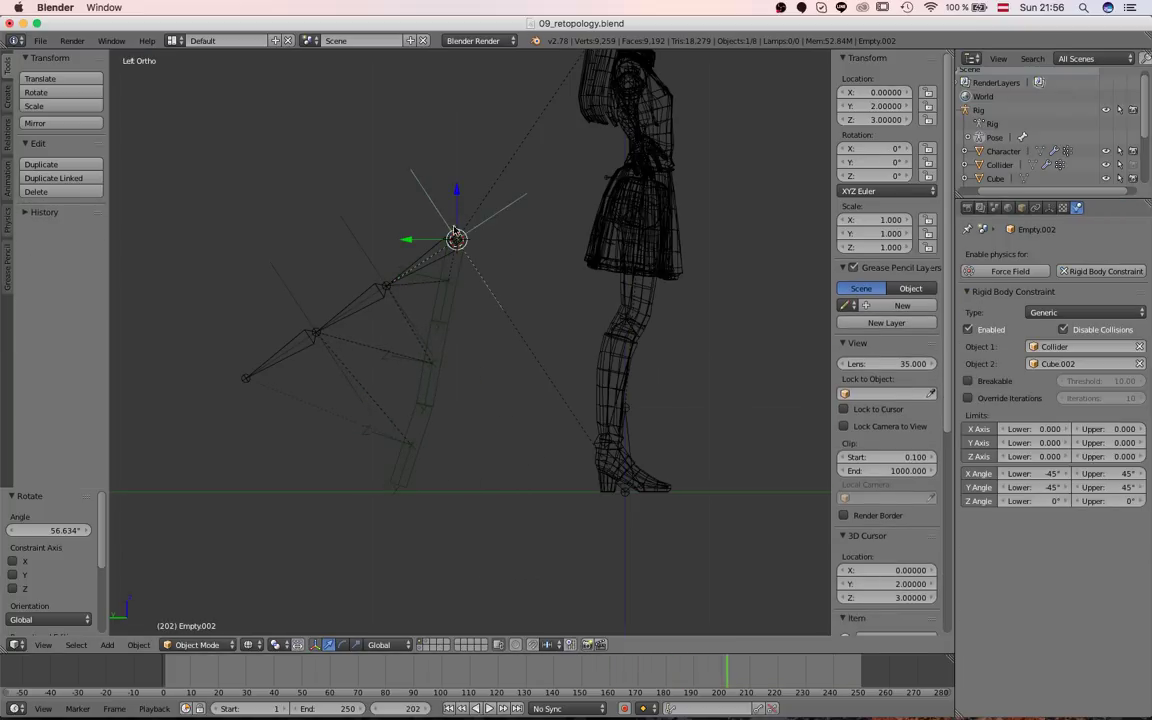
{"action": "left_click", "coordinate": [1042, 474]}
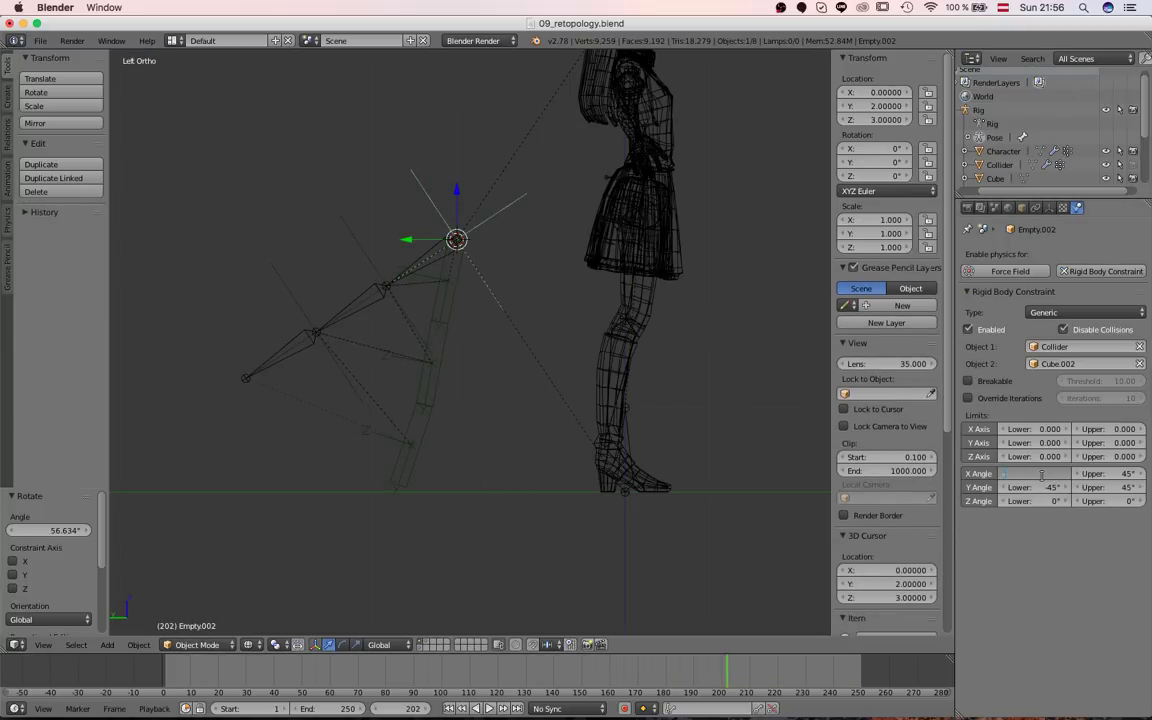
{"action": "type", "text": "-70"}
{"action": "key", "text": "Return"}
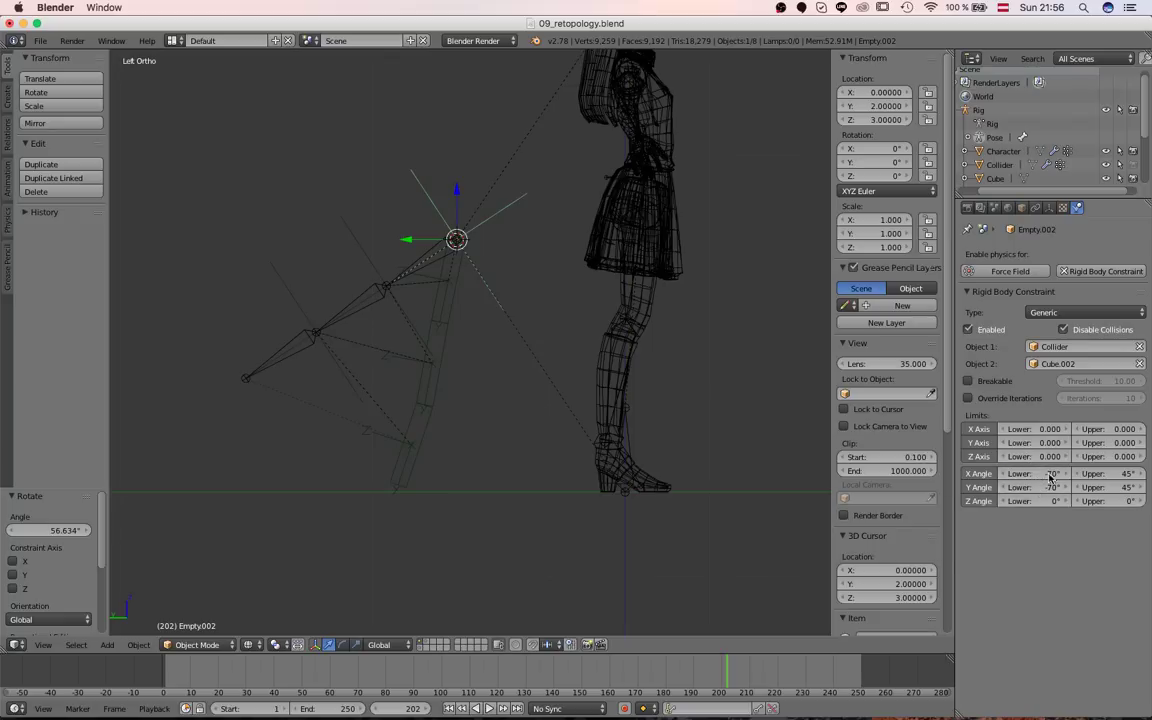
Set the lowest empty's X and Y angle limits to -70° lower and 70° upper.
{"action": "right_click", "coordinate": [384, 283]}
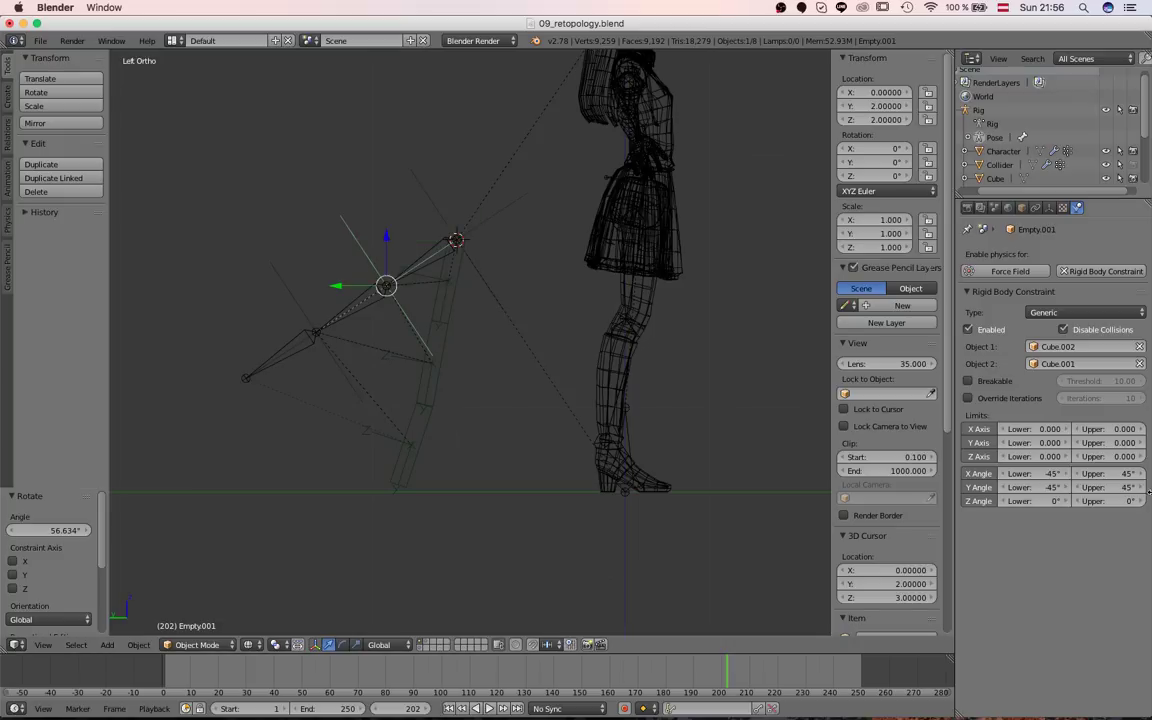
{"action": "right_click", "coordinate": [341, 310]}
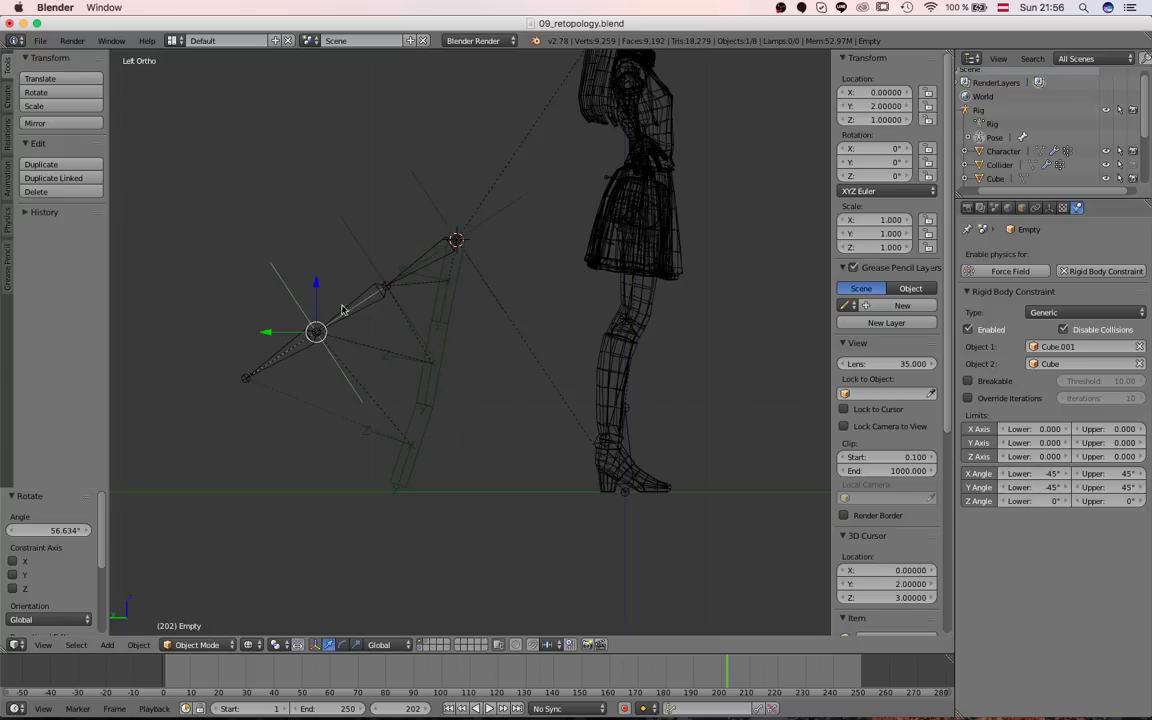
{"action": "type", "text": "-70°"}
{"action": "type", "text": "-70°"}
{"action": "double_click", "coordinate": [1110, 474]}
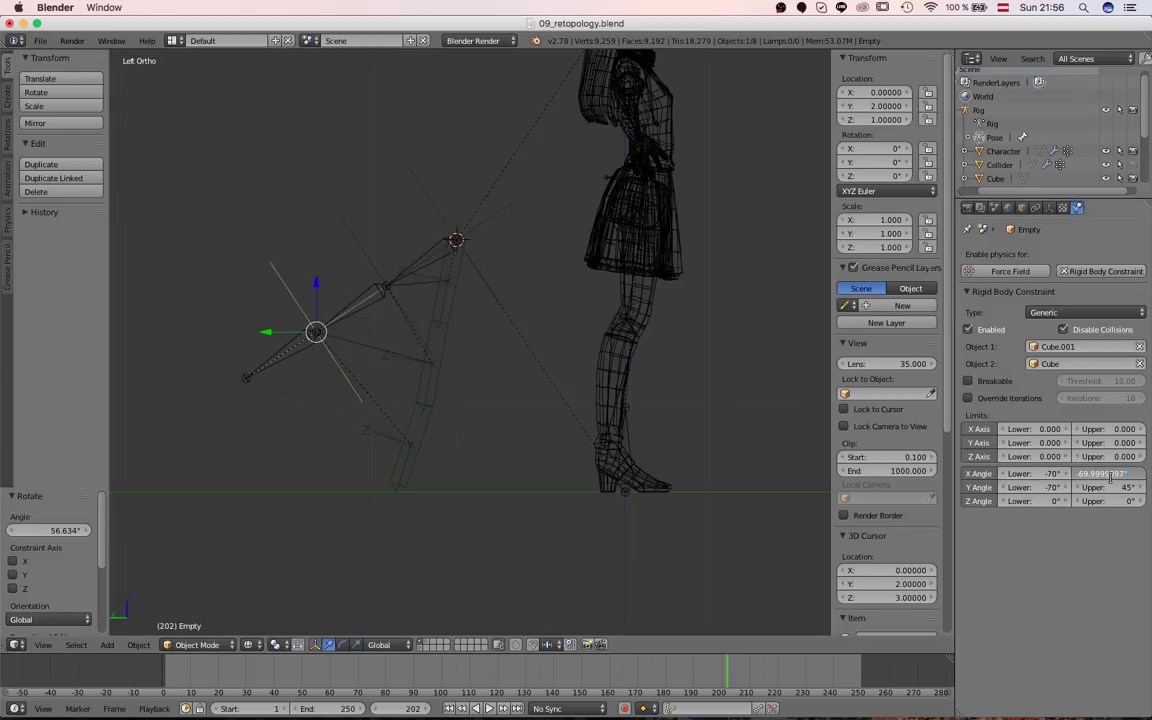
{"action": "key", "text": "Escape"}
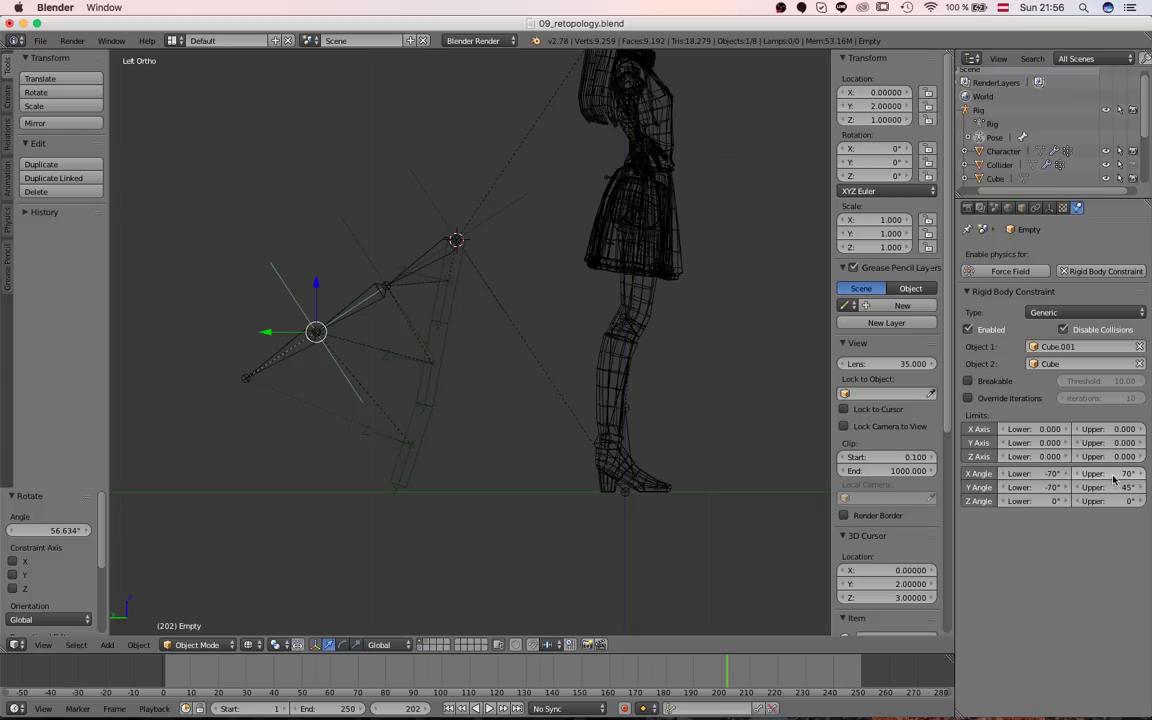
{"action": "type", "text": "70°"}
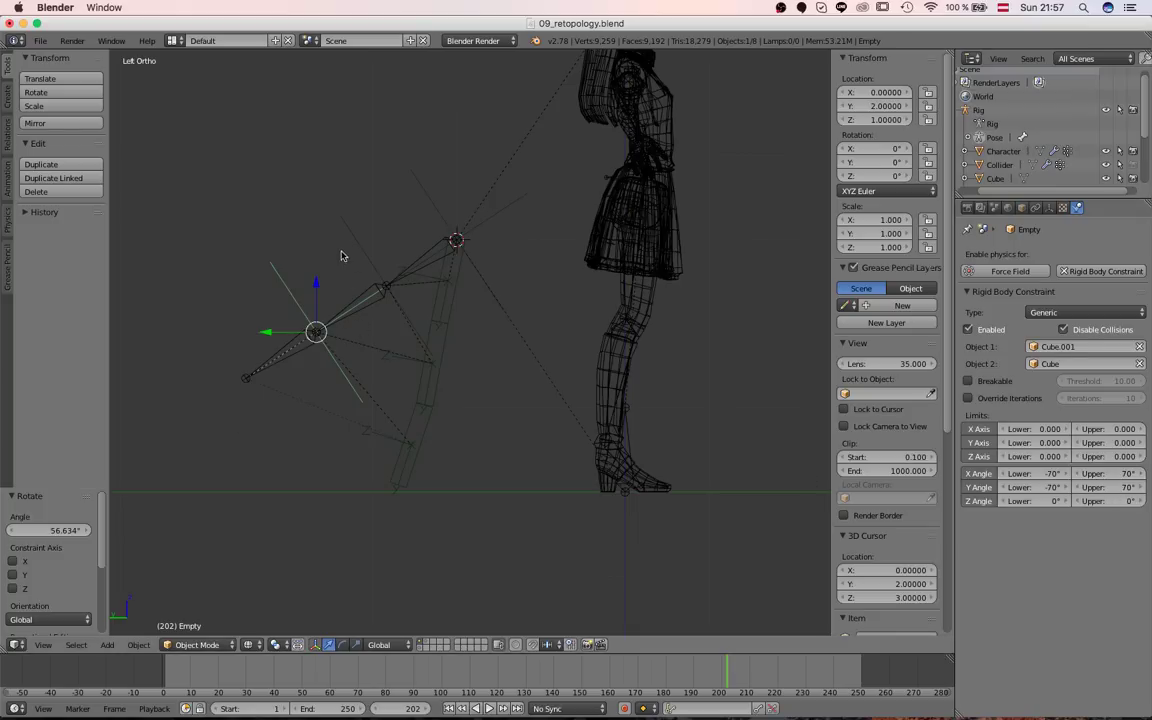
Set the middle empty's X and Y angle limits to -70° and 70°, and the top empty's upper X and Y angle limits to 70°.
{"action": "right_click", "coordinate": [349, 249]}
{"action": "key", "text": "ctrl+v"}
{"action": "key", "text": "ctrl+v"}
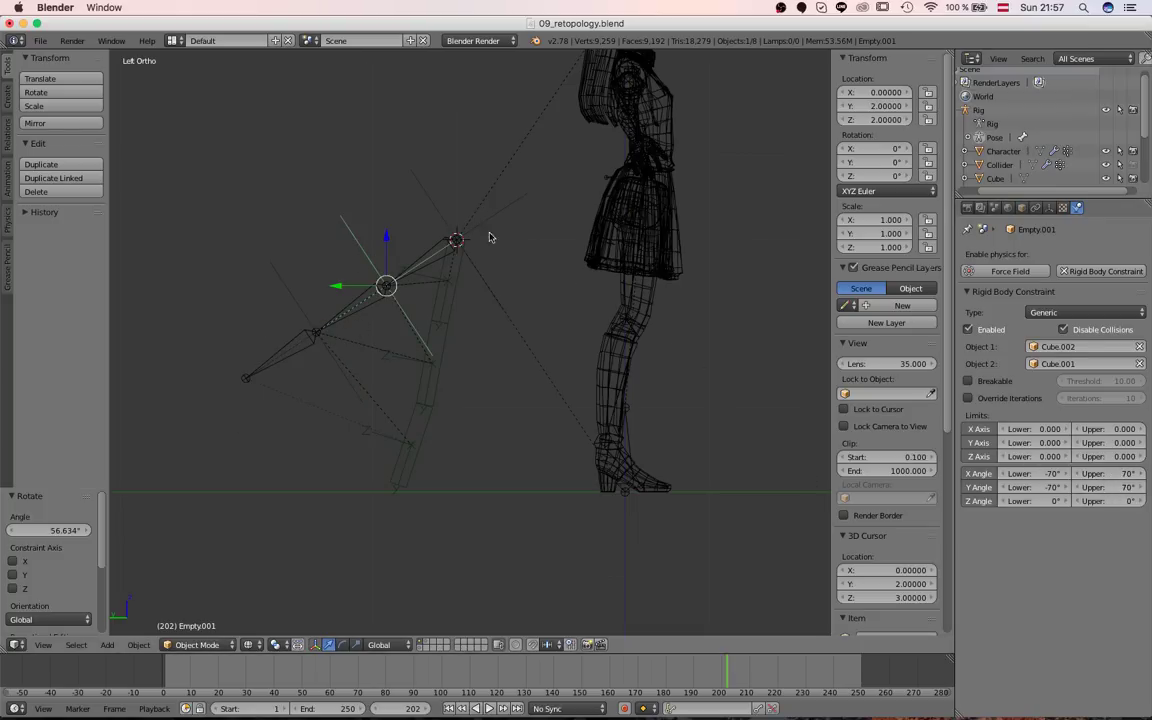
{"action": "key", "text": "shift+d"}
{"action": "type", "text": "z1"}
{"action": "key", "text": "Return"}
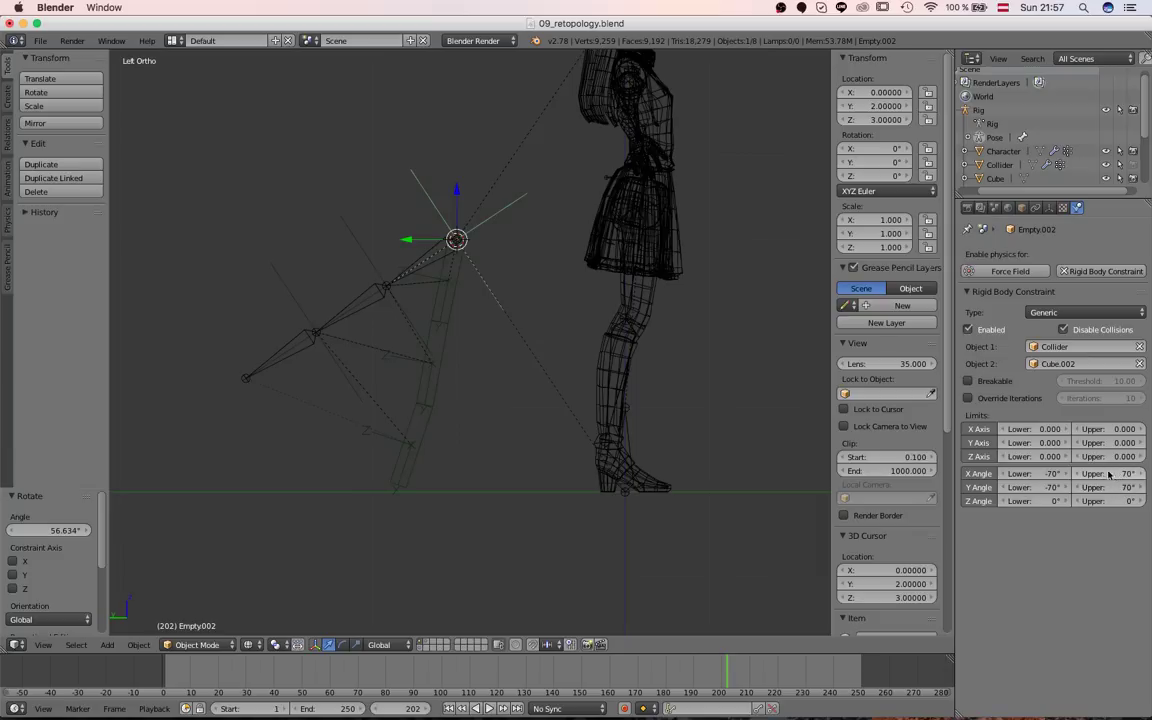
Play the simulation and set the top bar's translation and rotation damping to 0.9.
{"action": "key", "text": "alt+a"}
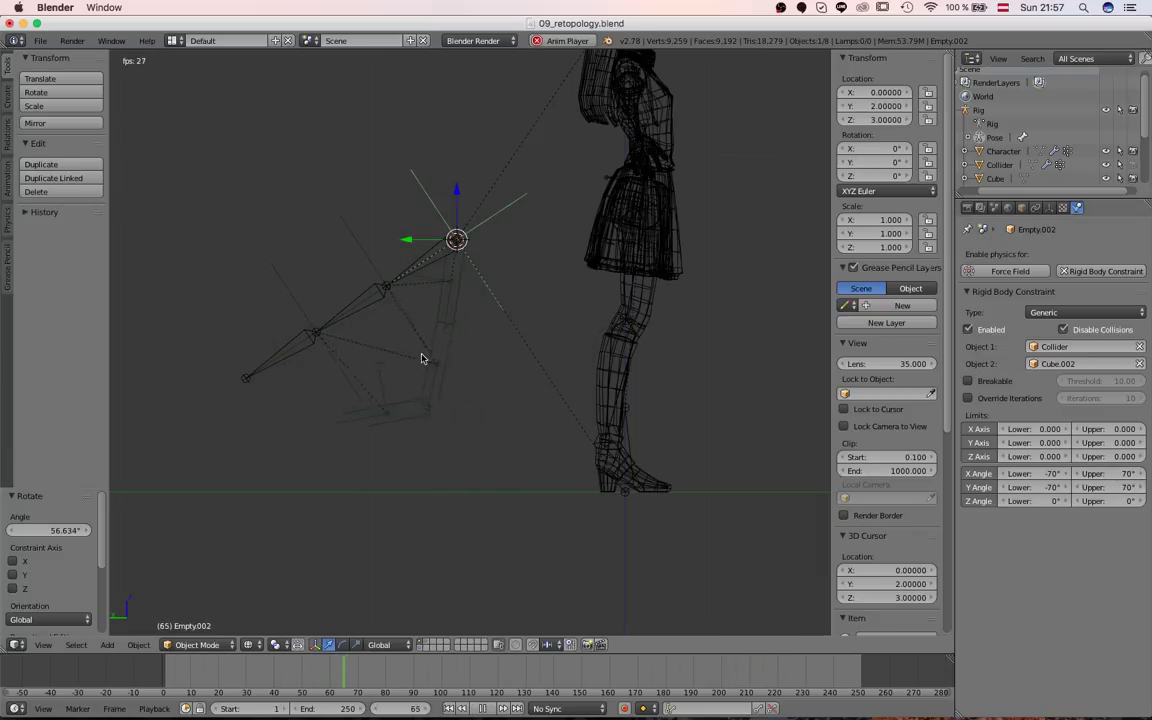
{"action": "right_click", "coordinate": [466, 308]}
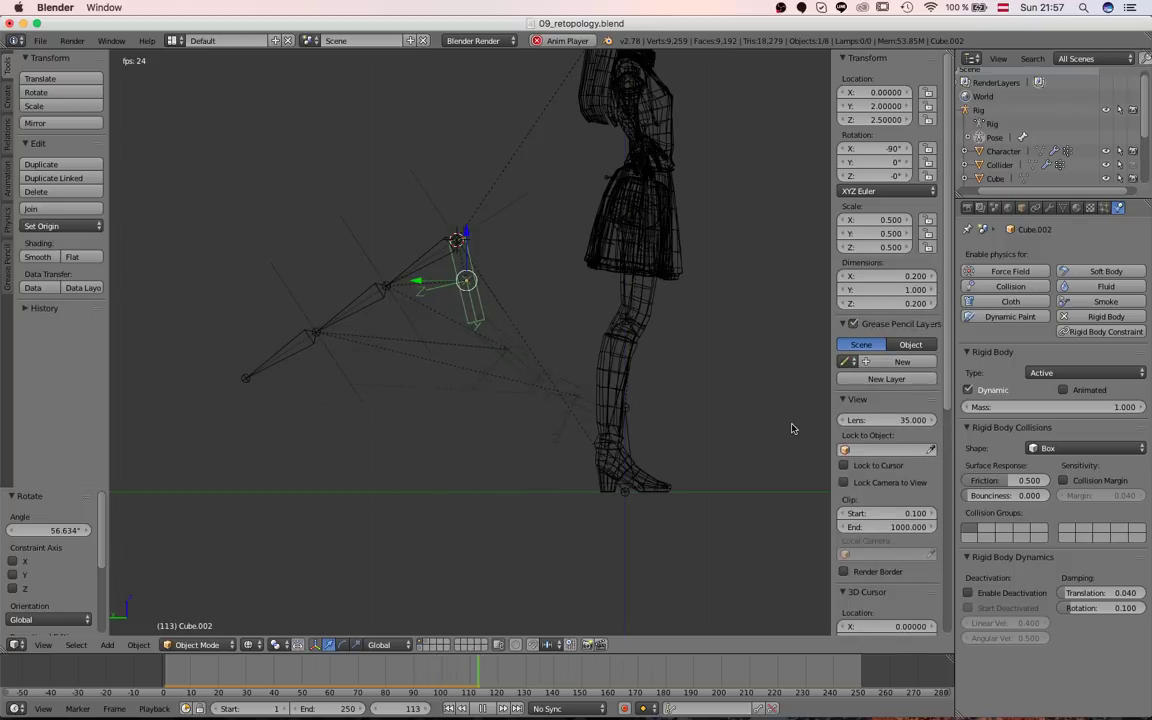
{"action": "left_click", "coordinate": [1105, 594]}
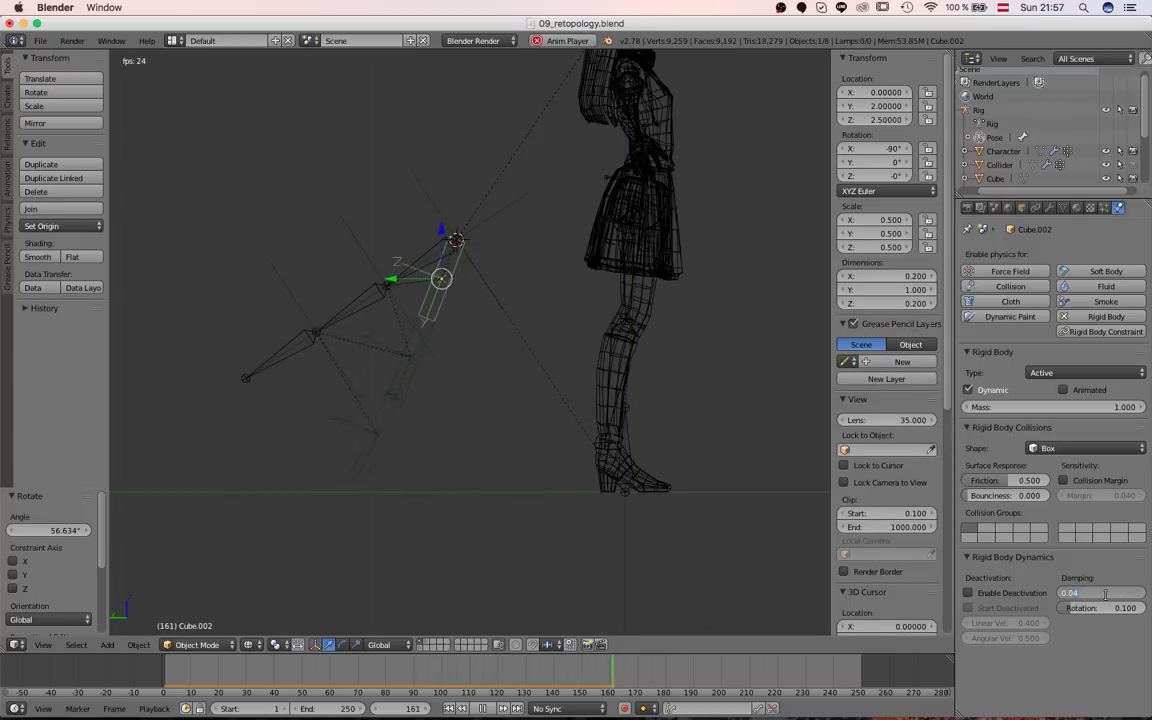
{"action": "type", "text": ".9.9"}
{"action": "key", "text": "Return"}
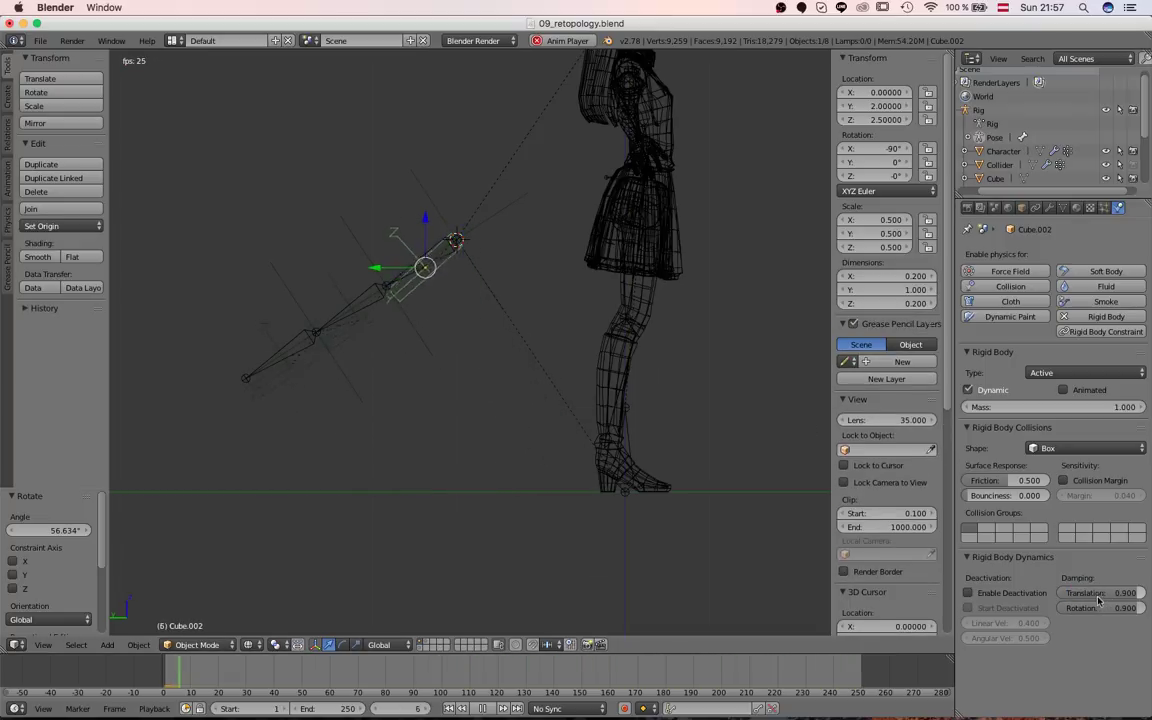
Set the translation and rotation damping of the middle and lowest bars to 0.9.
{"action": "right_click", "coordinate": [489, 368]}
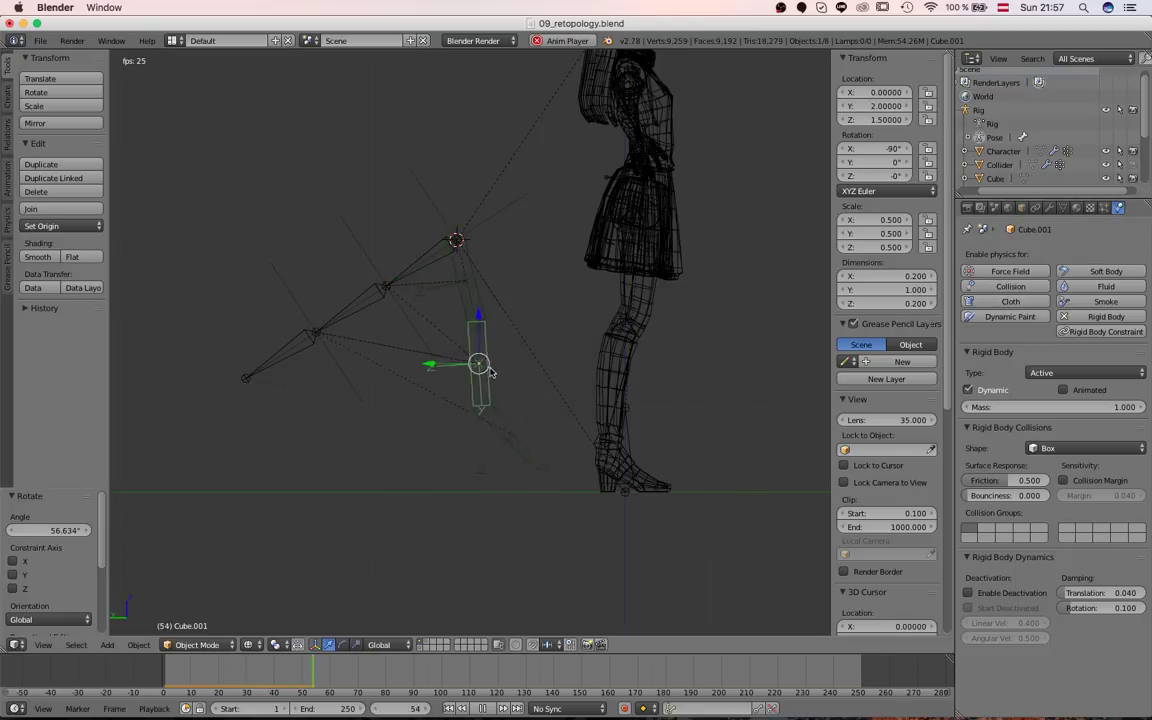
{"action": "key", "text": "ctrl+v"}
{"action": "key", "text": "ctrl+v"}
{"action": "right_click", "coordinate": [465, 447]}
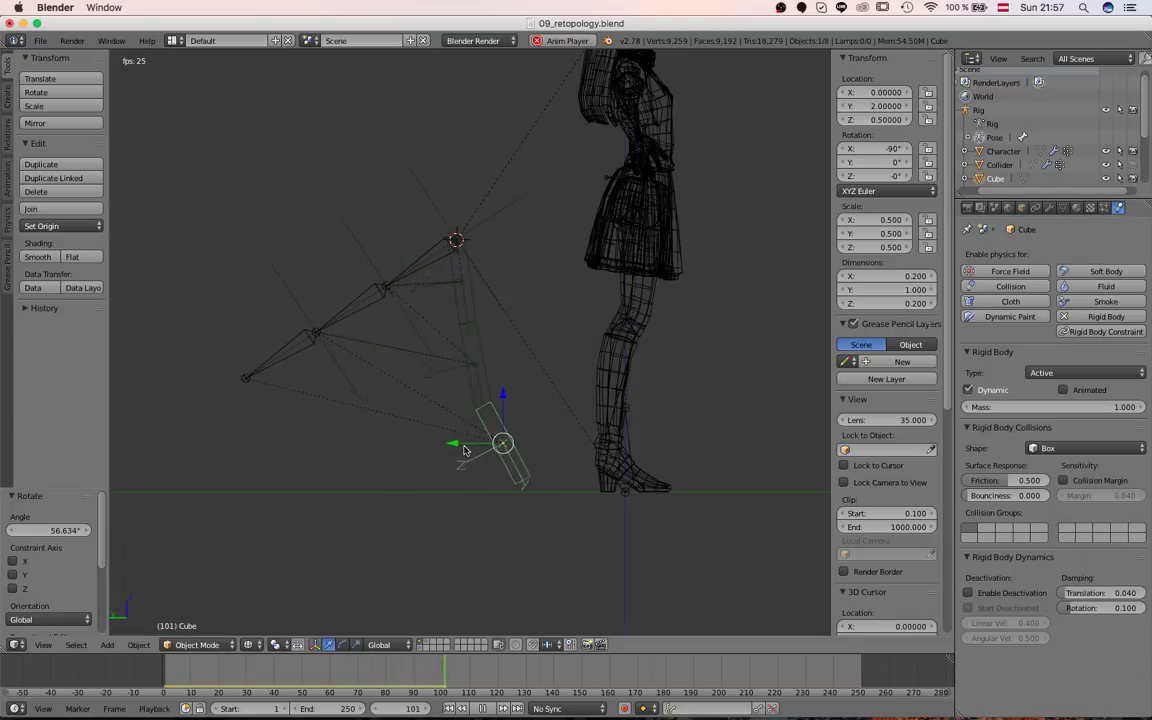
{"action": "type", "text": "0.900"}
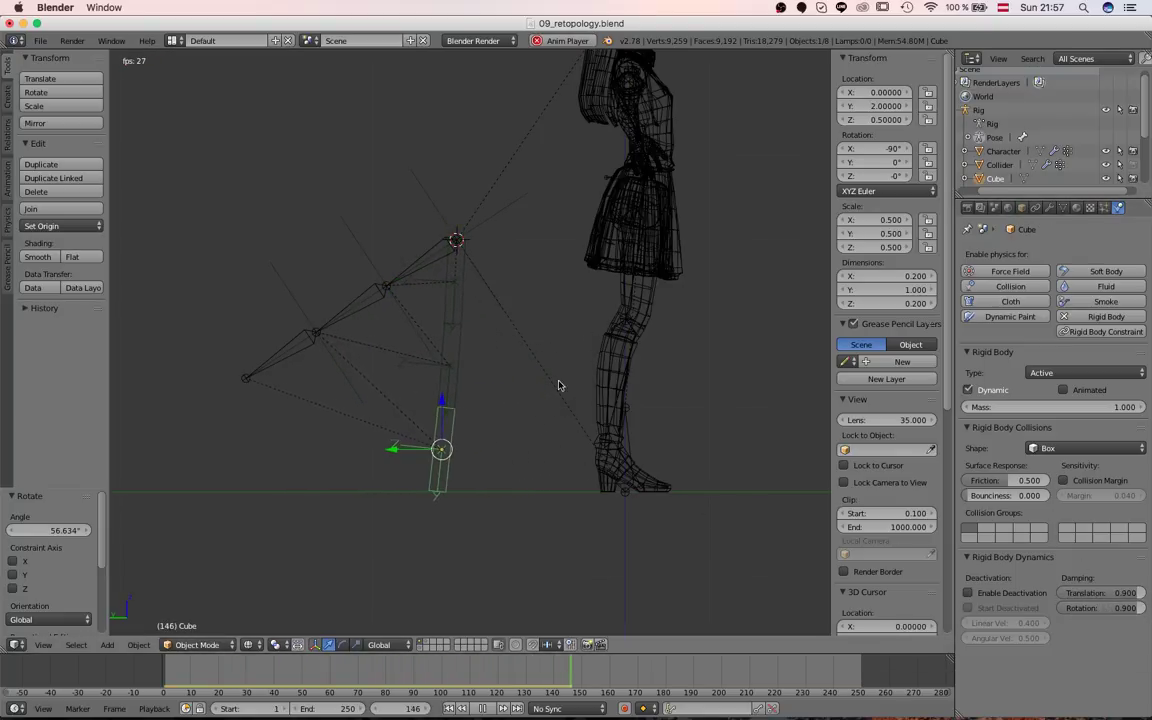
Set the scene's frame rate to 60 fps.
{"action": "left_click", "coordinate": [968, 208]}
{"action": "left_click", "coordinate": [1092, 414]}
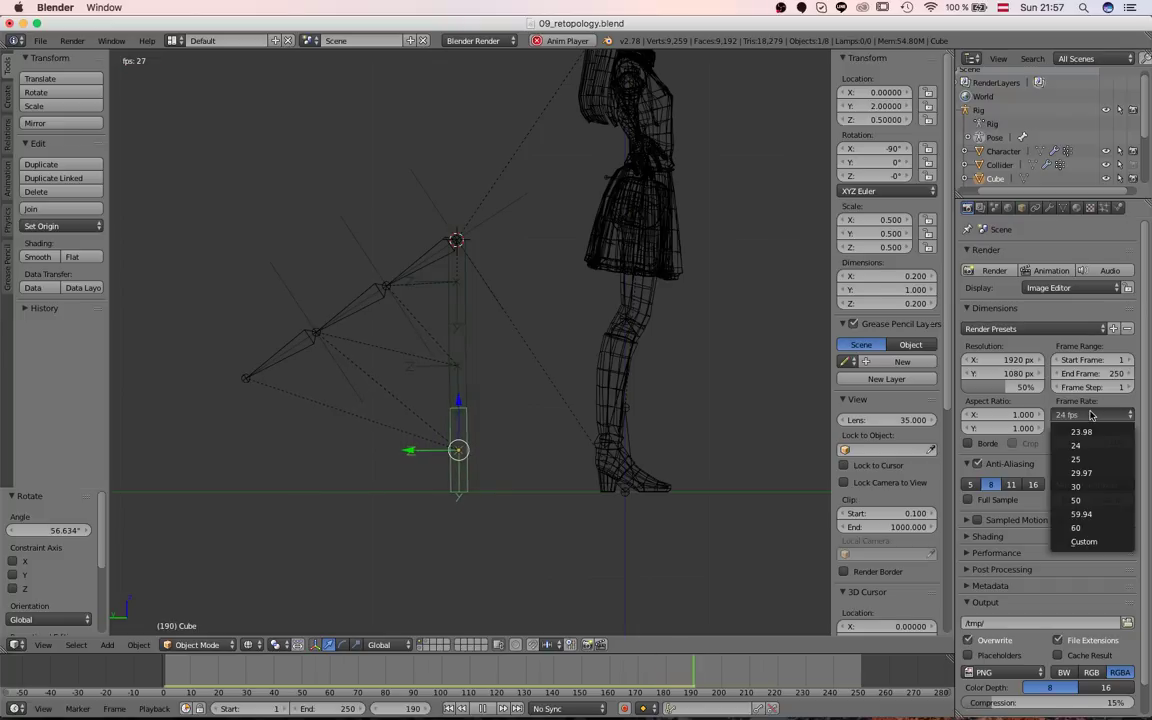
{"action": "left_click", "coordinate": [1097, 528]}
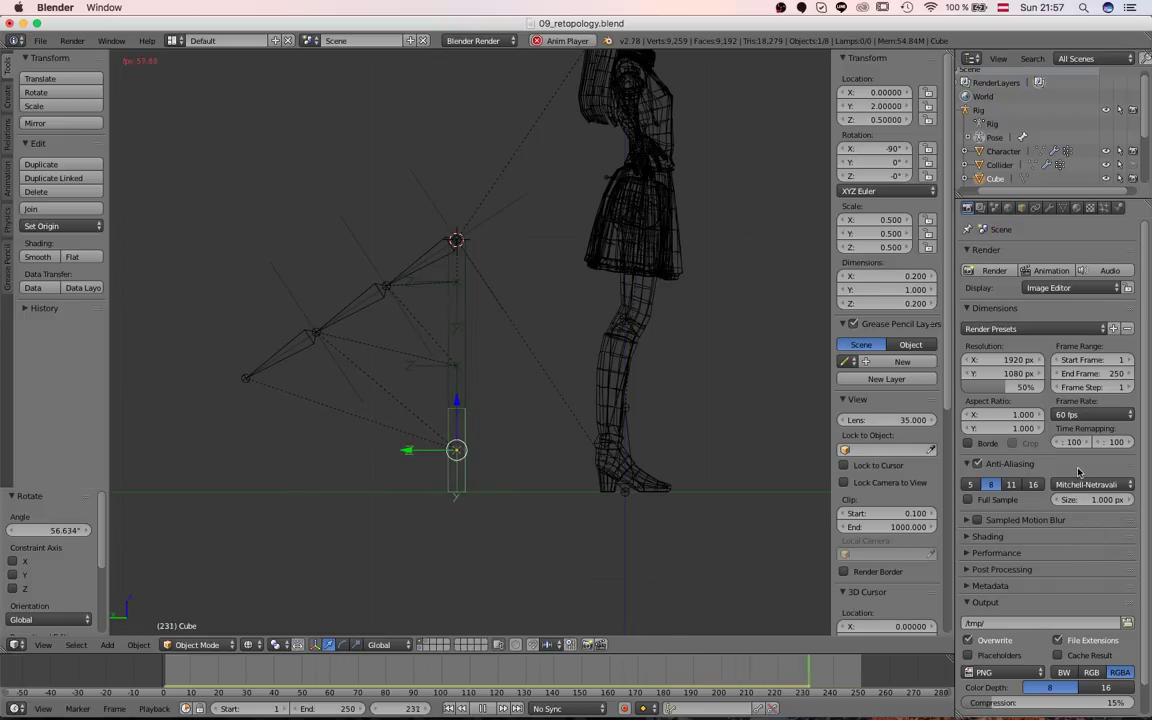
Set the rigid body world's speed to 5 and replay the simulation from the start.
{"action": "left_click", "coordinate": [981, 208]}
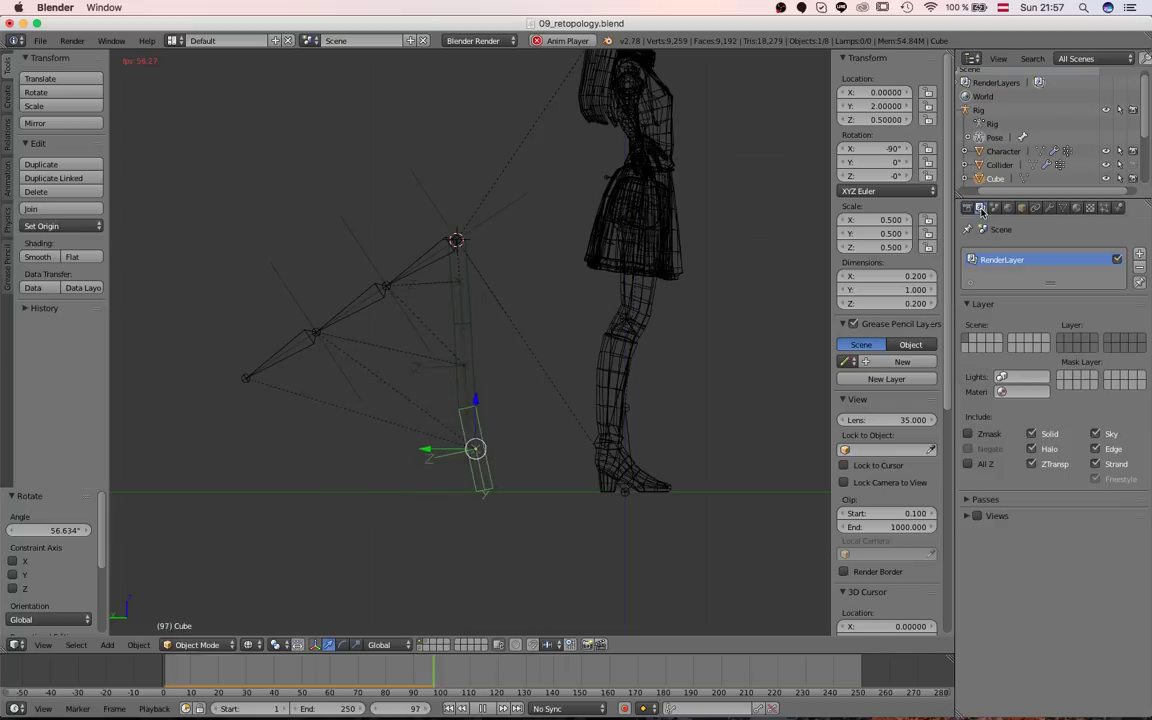
{"action": "left_click", "coordinate": [1008, 208]}
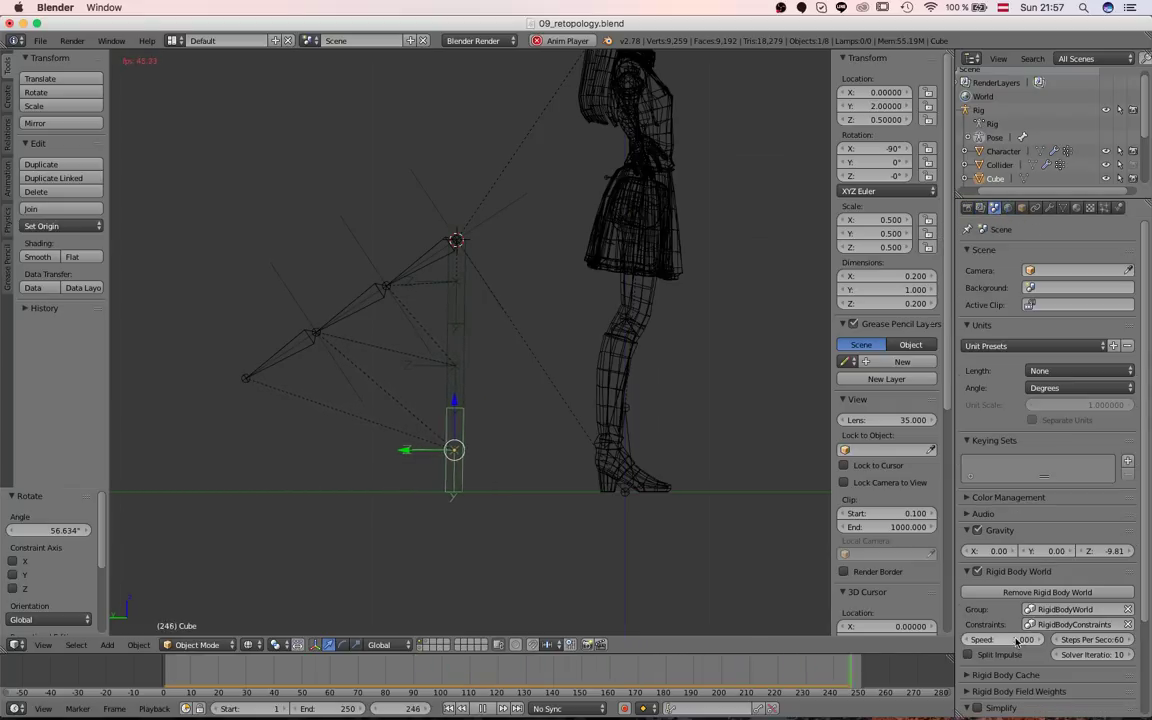
{"action": "left_click", "coordinate": [1010, 639]}
{"action": "type", "text": "5"}
{"action": "key", "text": "Return"}
{"action": "key", "text": "shift+Left"}
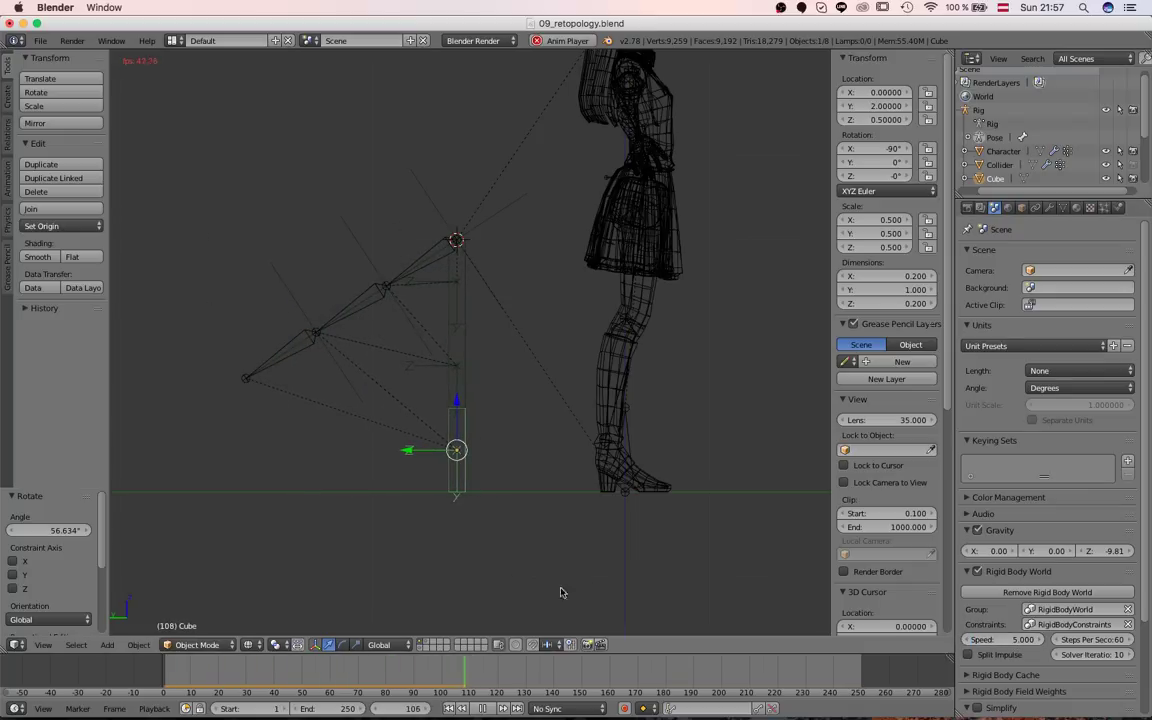
{"action": "key", "text": "shift+Left"}
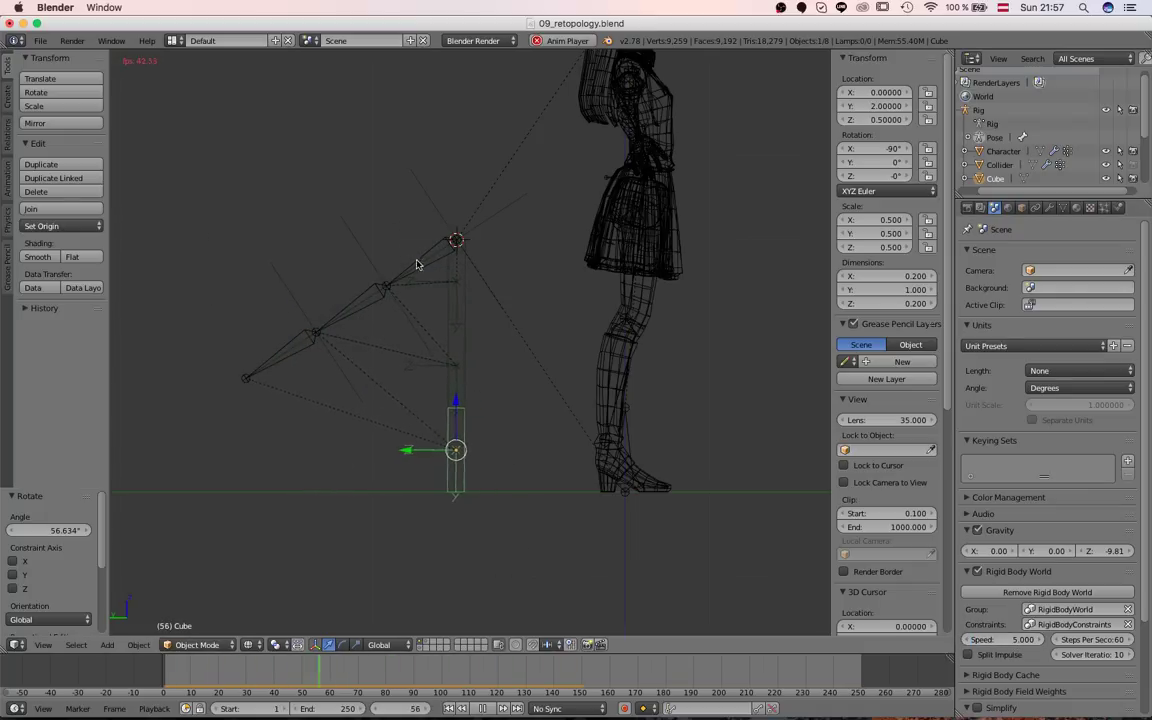
Clear the rotation of the chain's top bone in Pose Mode and stop playback at frame 1.
{"action": "right_click", "coordinate": [419, 257]}
{"action": "key", "text": "ctrl+Tab"}
{"action": "key", "text": "alt+r"}
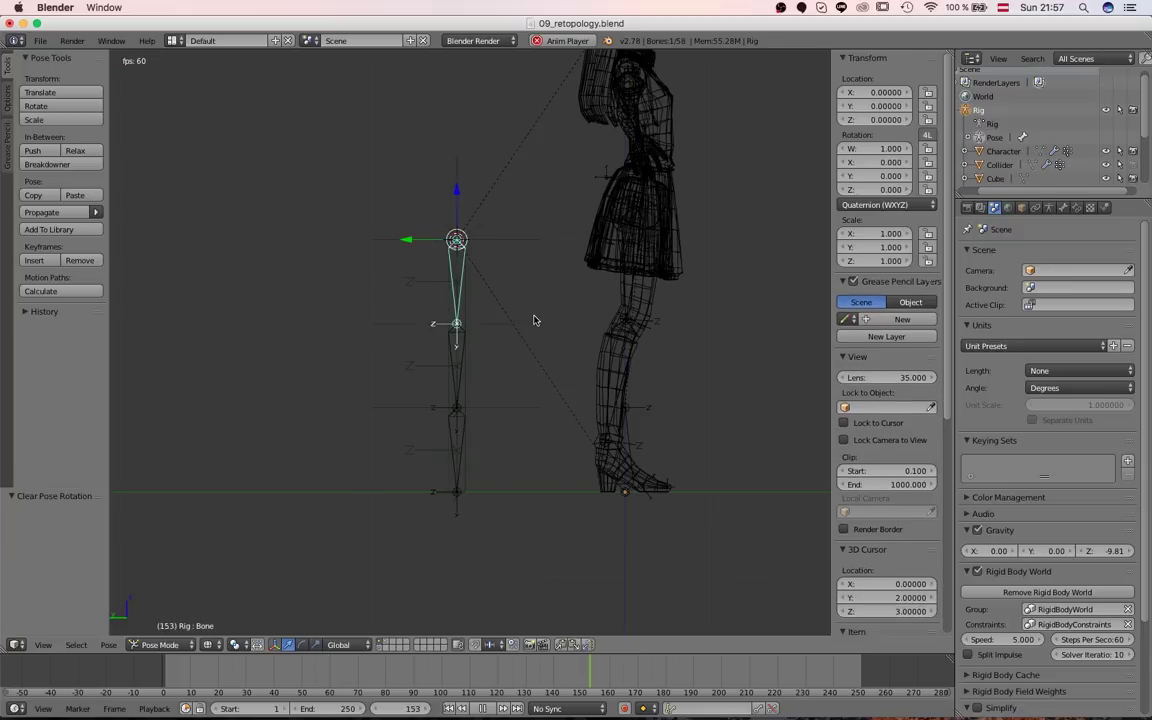
{"action": "key", "text": "Escape"}
{"action": "key", "text": "alt+a"}
{"action": "key", "text": "Escape"}
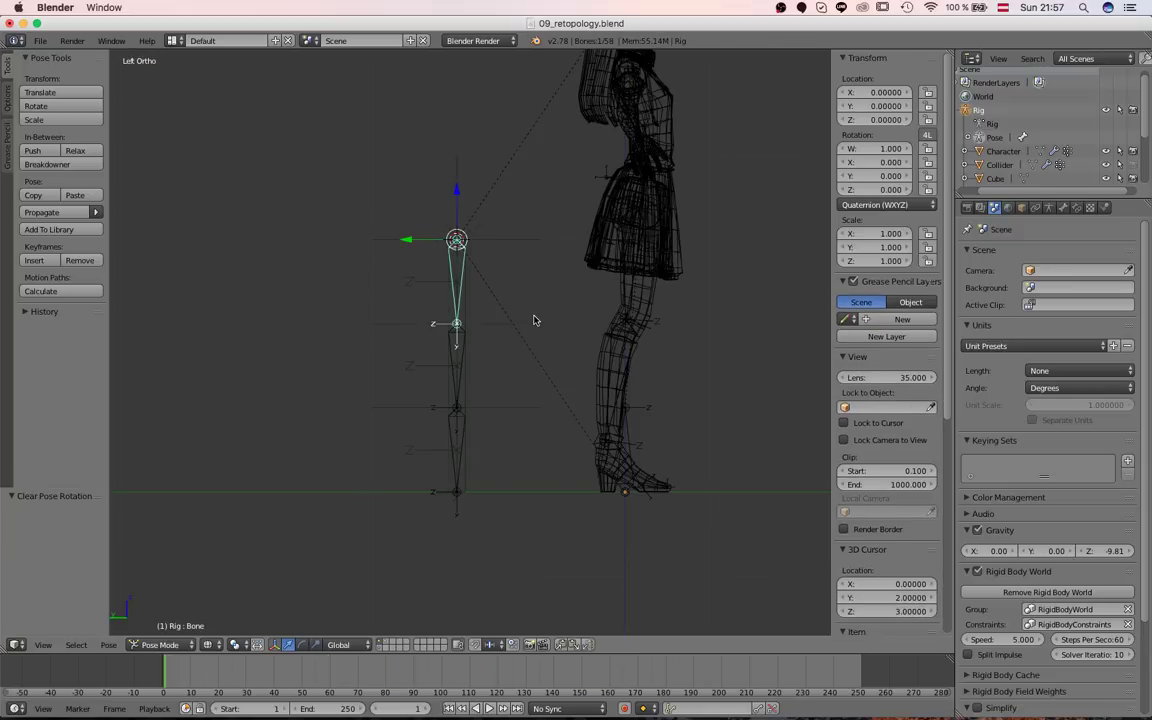
Try rotating each of the three chain bones in turn in the left side view, cancelling every rotation.
{"action": "middle_click_drag", "start_coordinate": [540, 319], "coordinate": [457, 354]}
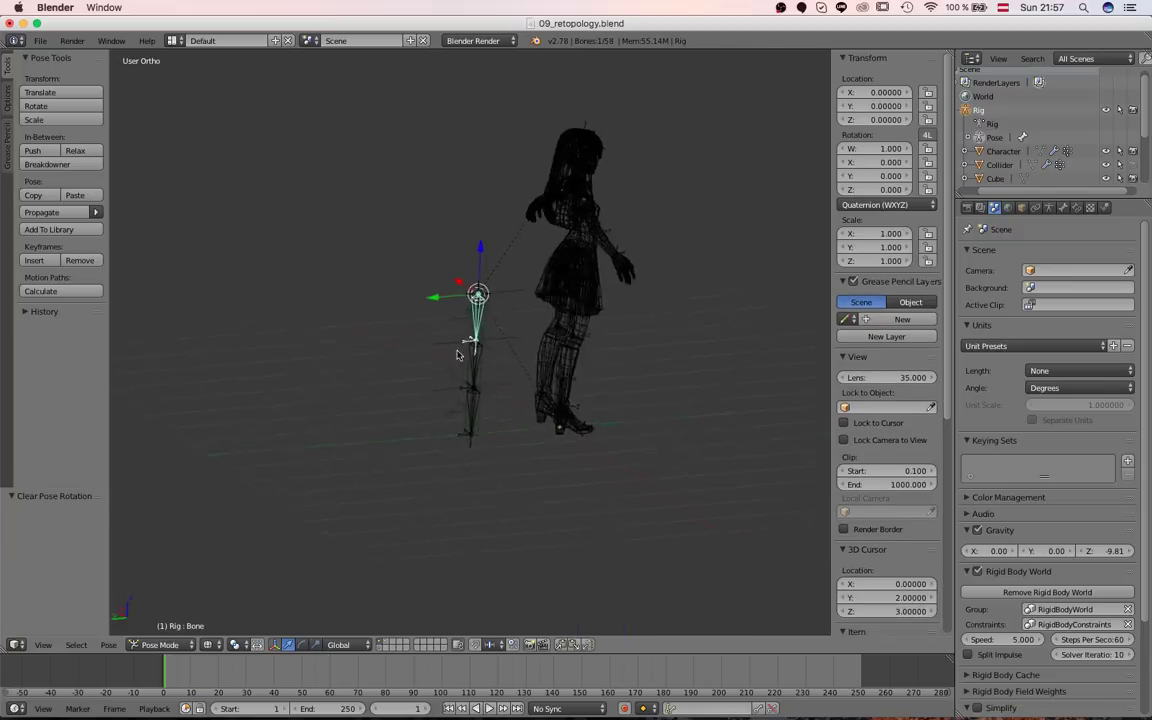
{"action": "key", "text": "ctrl+KP_3"}
{"action": "scroll", "coordinate": [504, 260], "scroll_direction": "up", "scroll_amount": 4}
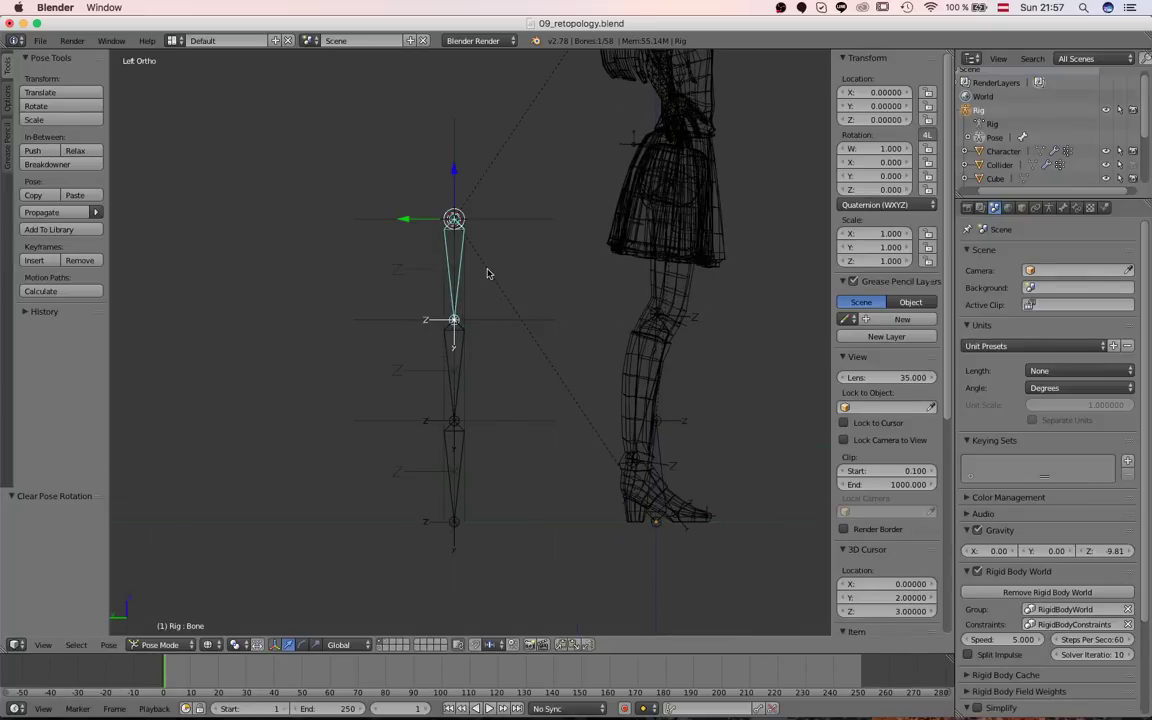
{"action": "key", "text": "r"}
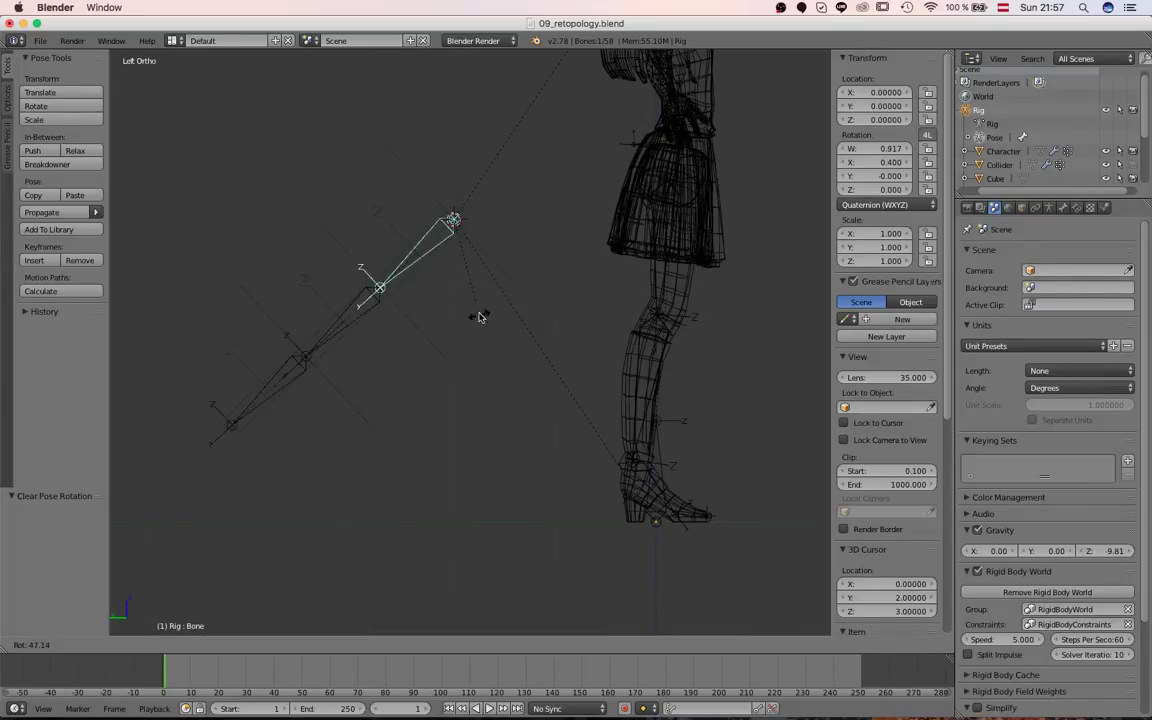
{"action": "key", "text": "Escape"}
{"action": "right_click", "coordinate": [458, 341]}
{"action": "key", "text": "r"}
{"action": "right_click", "coordinate": [448, 380]}
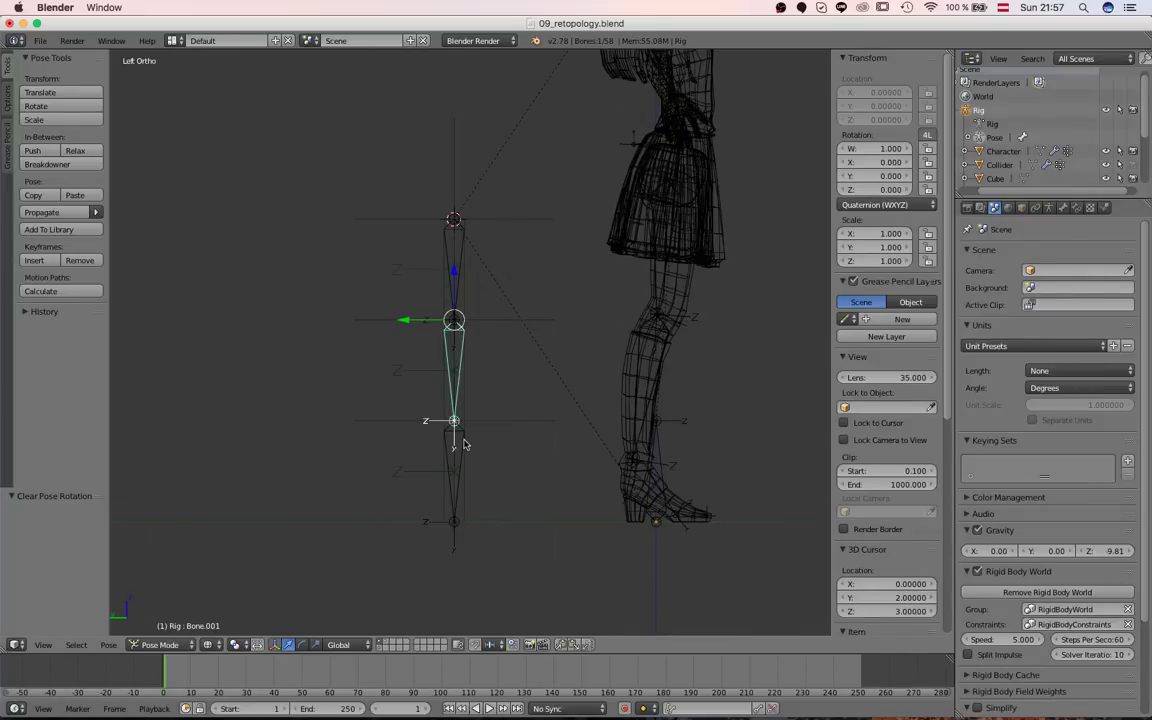
{"action": "right_click", "coordinate": [461, 450]}
{"action": "key", "text": "r"}
{"action": "key", "text": "Escape"}
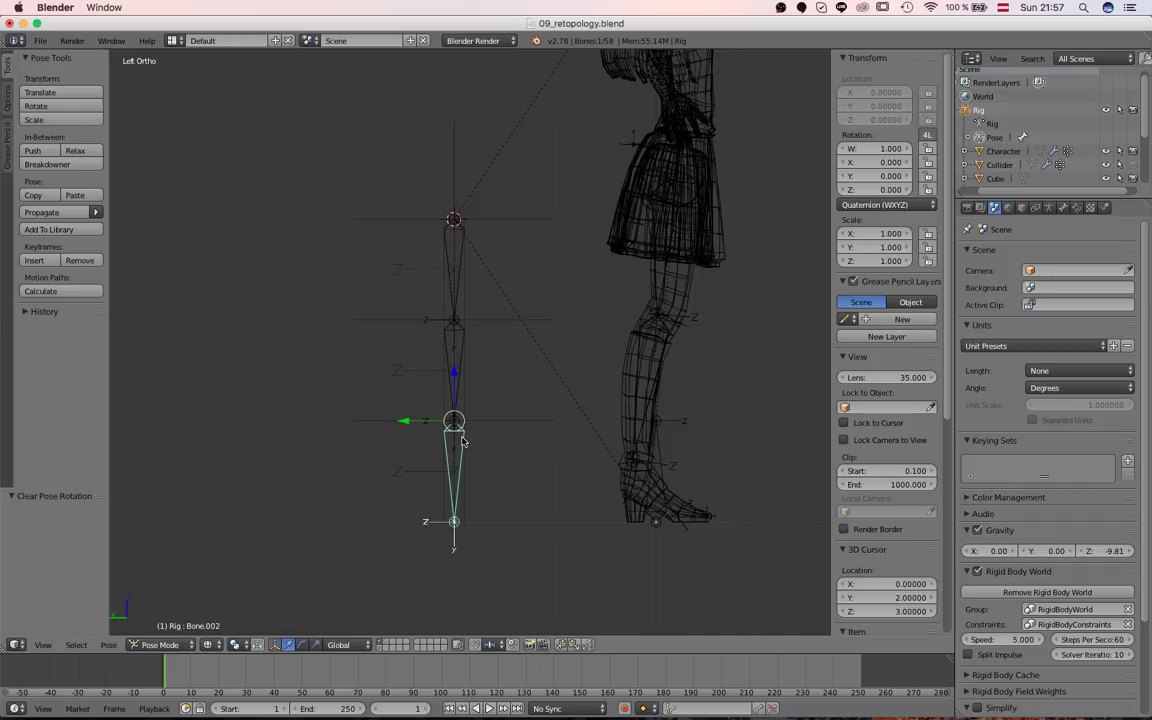
Examine the character's hair and head bones in solid shading from the back, front and left side.
{"action": "middle_click_drag", "start_coordinate": [408, 385], "coordinate": [458, 444]}
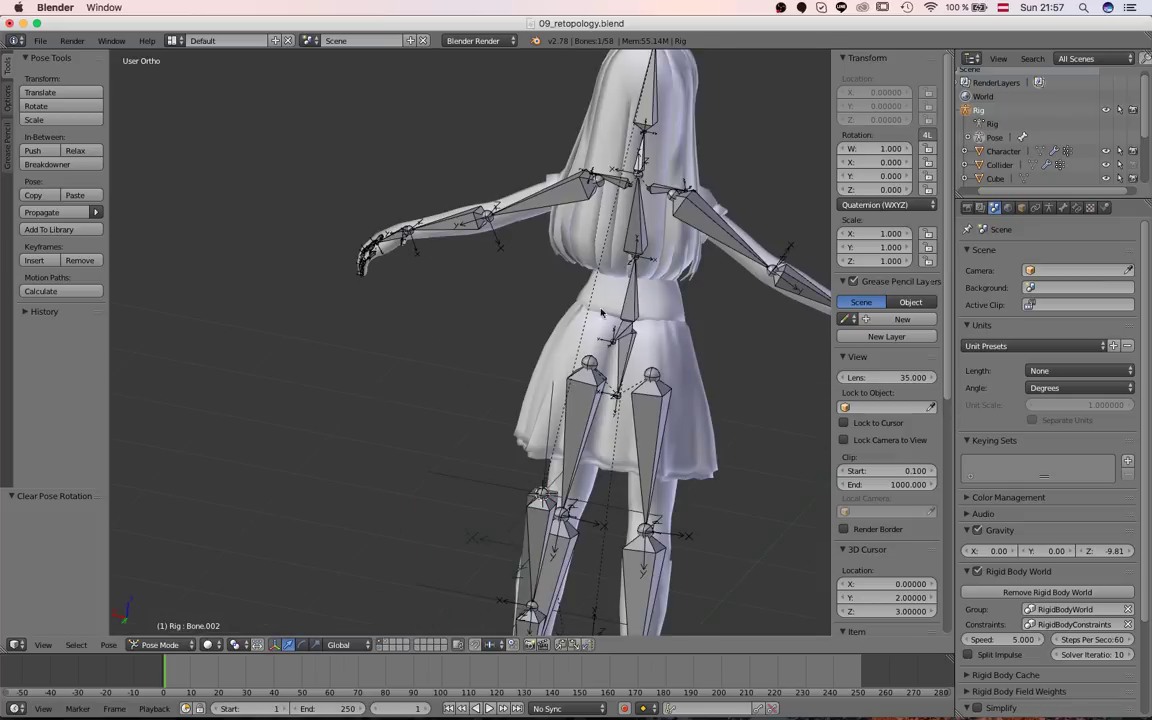
{"action": "middle_click_drag", "start_coordinate": [440, 420], "coordinate": [470, 398]}
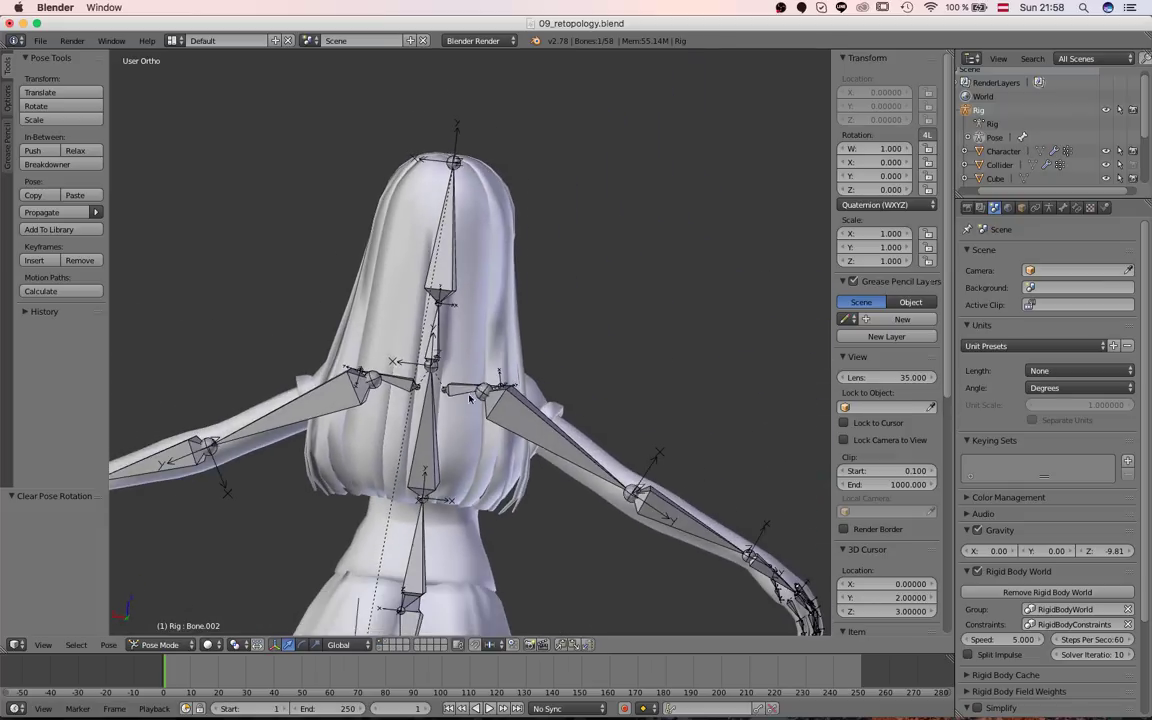
{"action": "key", "text": "ctrl+KP_1"}
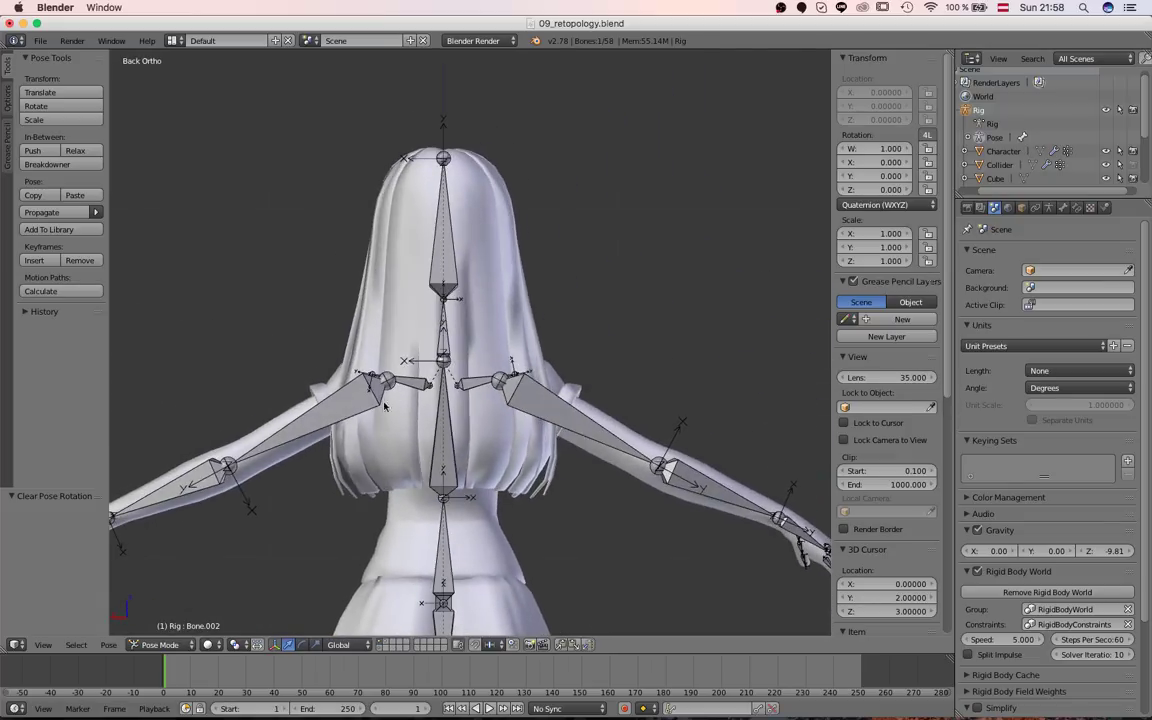
{"action": "middle_click_drag", "start_coordinate": [525, 380], "coordinate": [260, 404]}
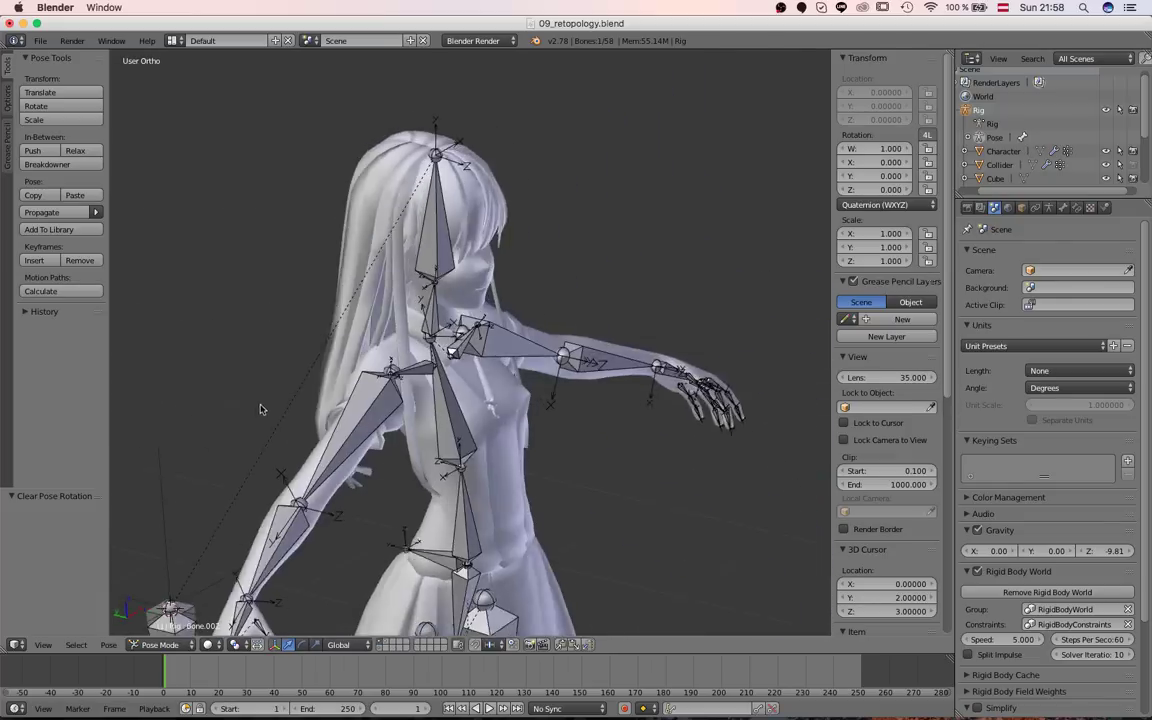
{"action": "scroll", "coordinate": [346, 221], "scroll_direction": "up", "scroll_amount": 3}
{"action": "middle_click_drag", "start_coordinate": [456, 285], "coordinate": [321, 296]}
{"action": "scroll", "coordinate": [566, 211], "scroll_direction": "up", "scroll_amount": 3}
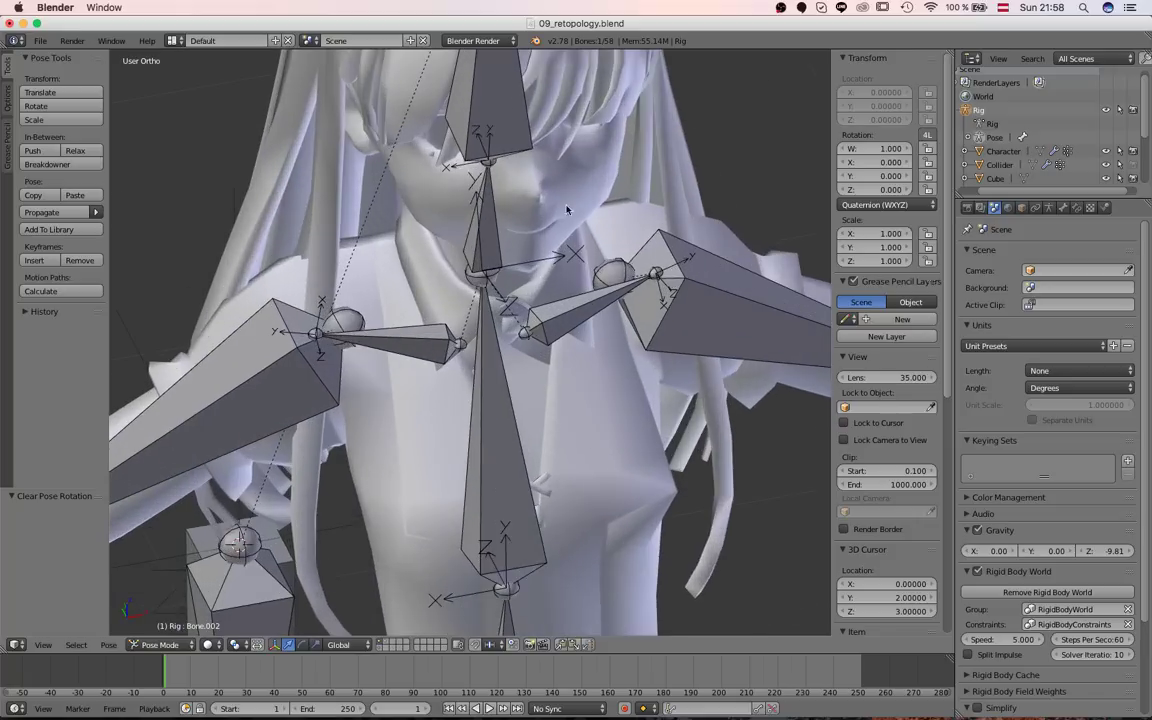
{"action": "scroll", "coordinate": [600, 320], "scroll_direction": "down", "scroll_amount": 4}
{"action": "middle_click_drag", "start_coordinate": [634, 413], "coordinate": [648, 486], "text": "shift"}
{"action": "middle_click_drag", "start_coordinate": [480, 440], "coordinate": [614, 425]}
{"action": "scroll", "coordinate": [553, 382], "scroll_direction": "up", "scroll_amount": 4}
{"action": "middle_click_drag", "start_coordinate": [496, 284], "coordinate": [546, 223]}
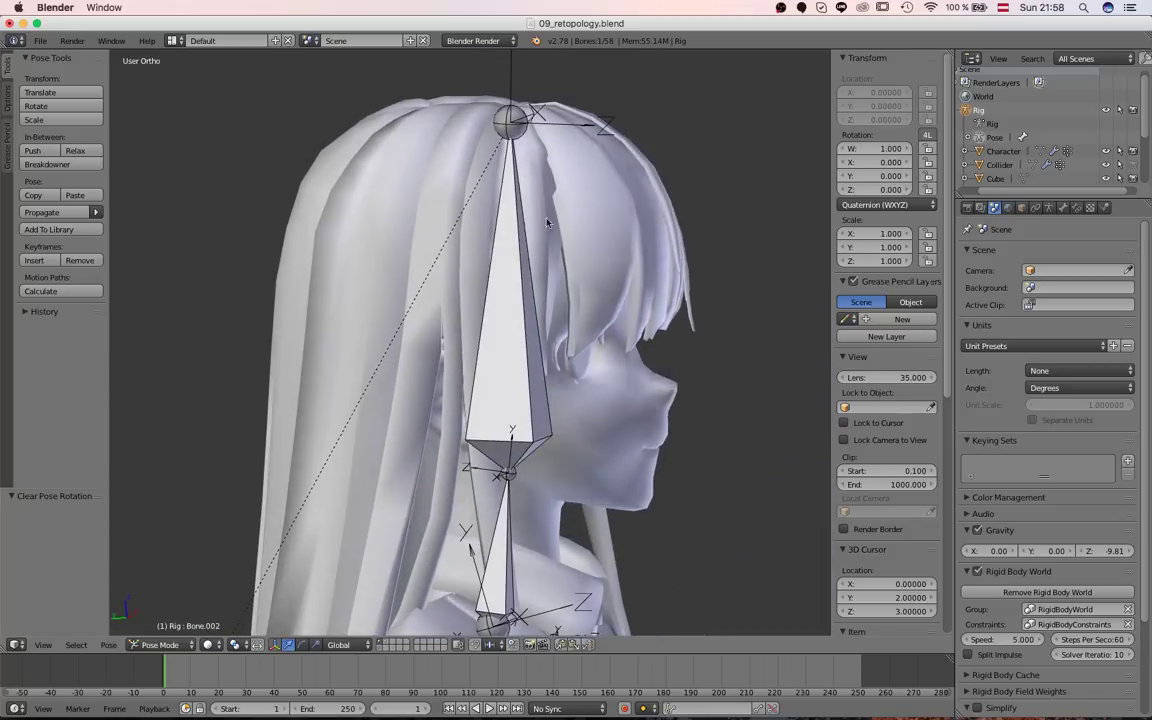
{"action": "scroll", "coordinate": [561, 148], "scroll_direction": "down", "scroll_amount": 3}
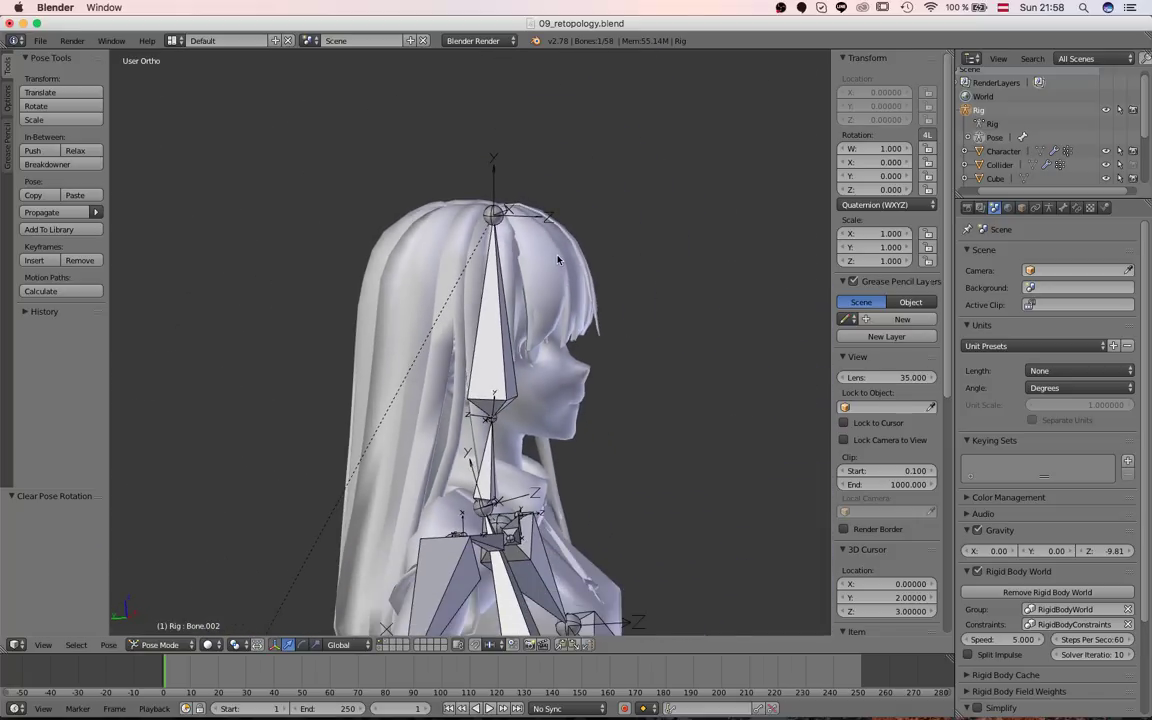
{"action": "scroll", "coordinate": [442, 352], "scroll_direction": "down", "scroll_amount": 3}
{"action": "key", "text": "ctrl+KP_3"}
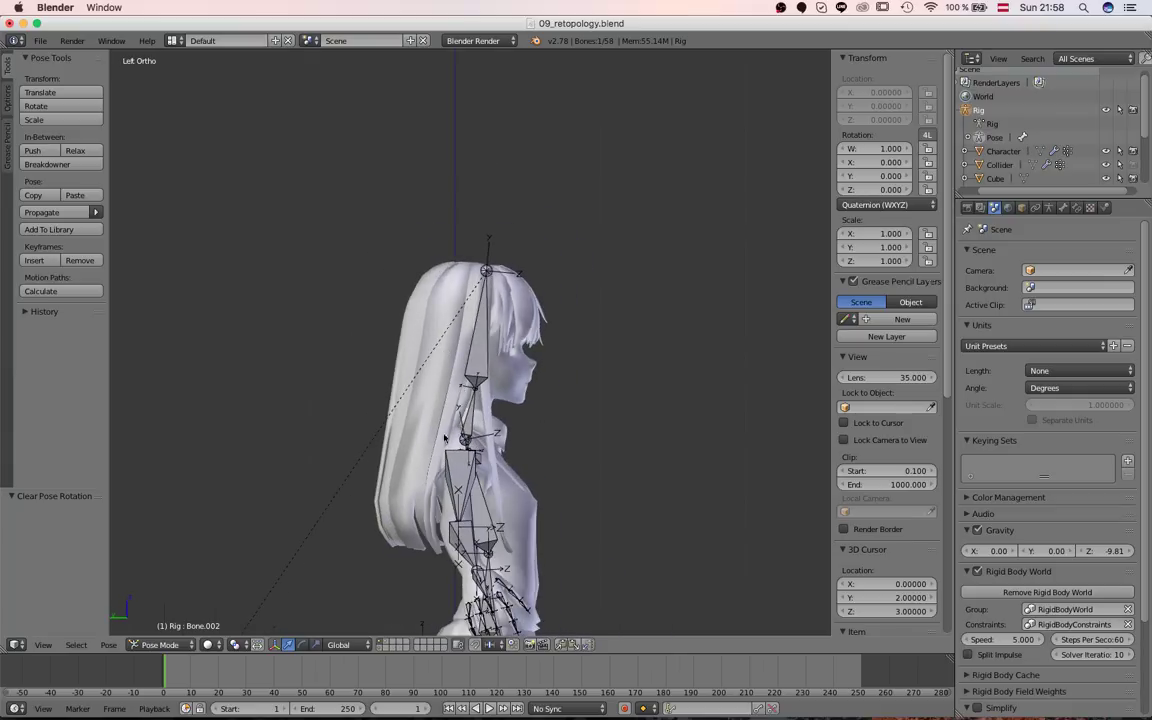
Examine the three-bone chain beside the full character in perspective-style orbit and from the right side.
{"action": "scroll", "coordinate": [443, 504], "scroll_direction": "down", "scroll_amount": 2}
{"action": "scroll", "coordinate": [440, 414], "scroll_direction": "down", "scroll_amount": 3}
{"action": "middle_click_drag", "start_coordinate": [443, 500], "coordinate": [685, 356], "text": "shift"}
{"action": "scroll", "coordinate": [460, 355], "scroll_direction": "down", "scroll_amount": 1}
{"action": "scroll", "coordinate": [449, 384], "scroll_direction": "up", "scroll_amount": 3}
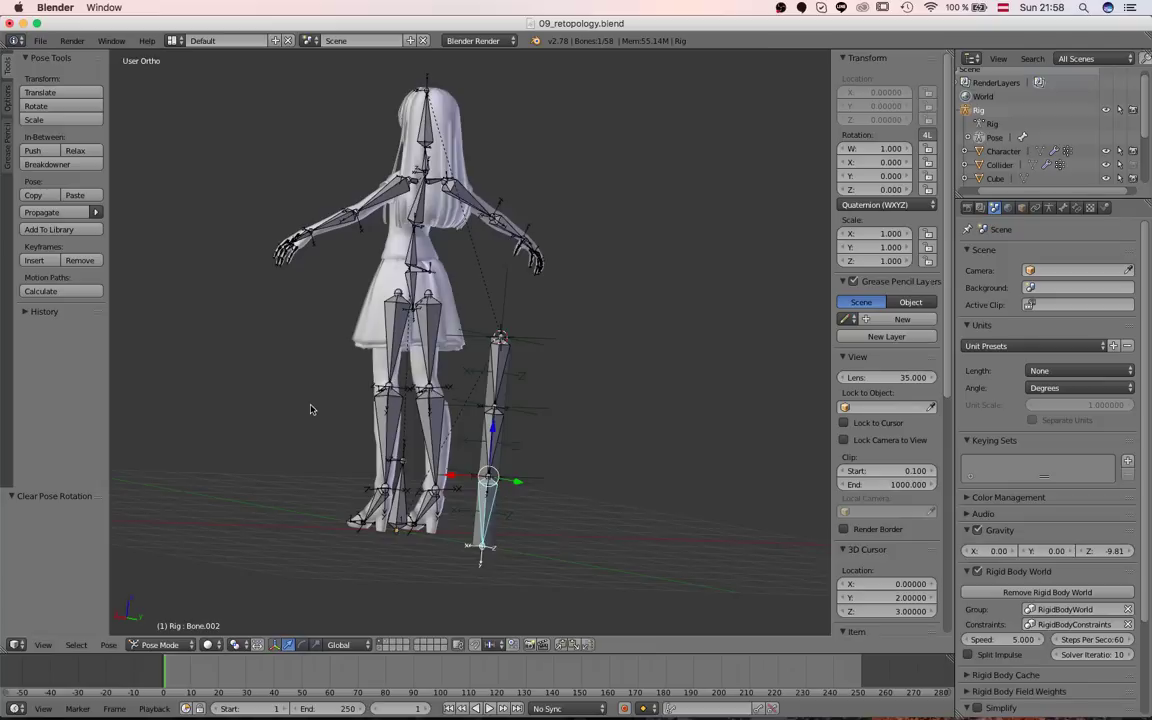
{"action": "middle_click_drag", "start_coordinate": [311, 409], "coordinate": [473, 416]}
{"action": "key", "text": "KP_3"}
{"action": "scroll", "coordinate": [476, 418], "scroll_direction": "down", "scroll_amount": 1}
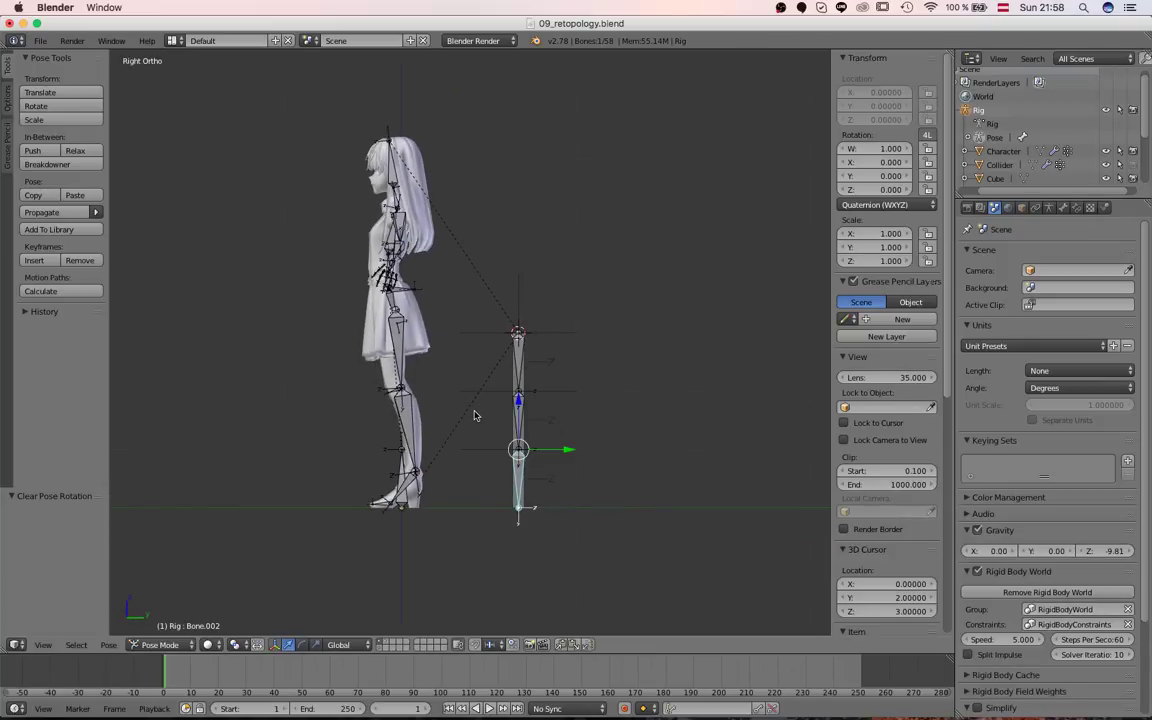
{"action": "scroll", "coordinate": [468, 421], "scroll_direction": "down", "scroll_amount": 2}
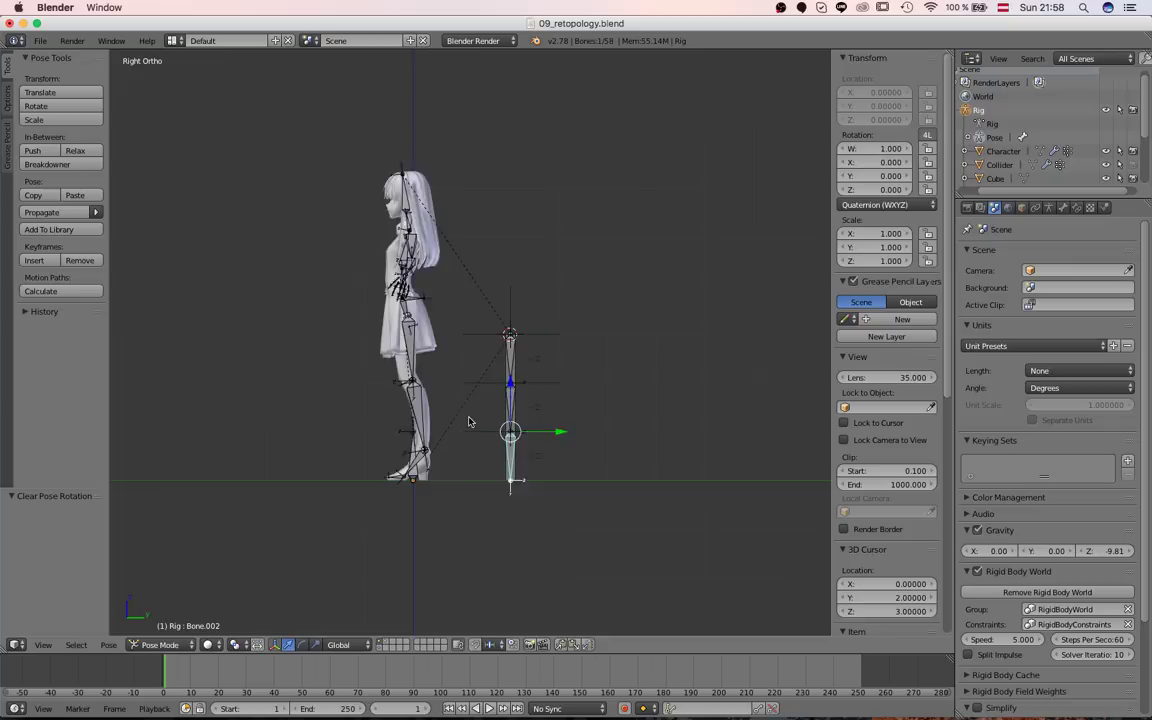
{"action": "scroll", "coordinate": [467, 424], "scroll_direction": "up", "scroll_amount": 4}
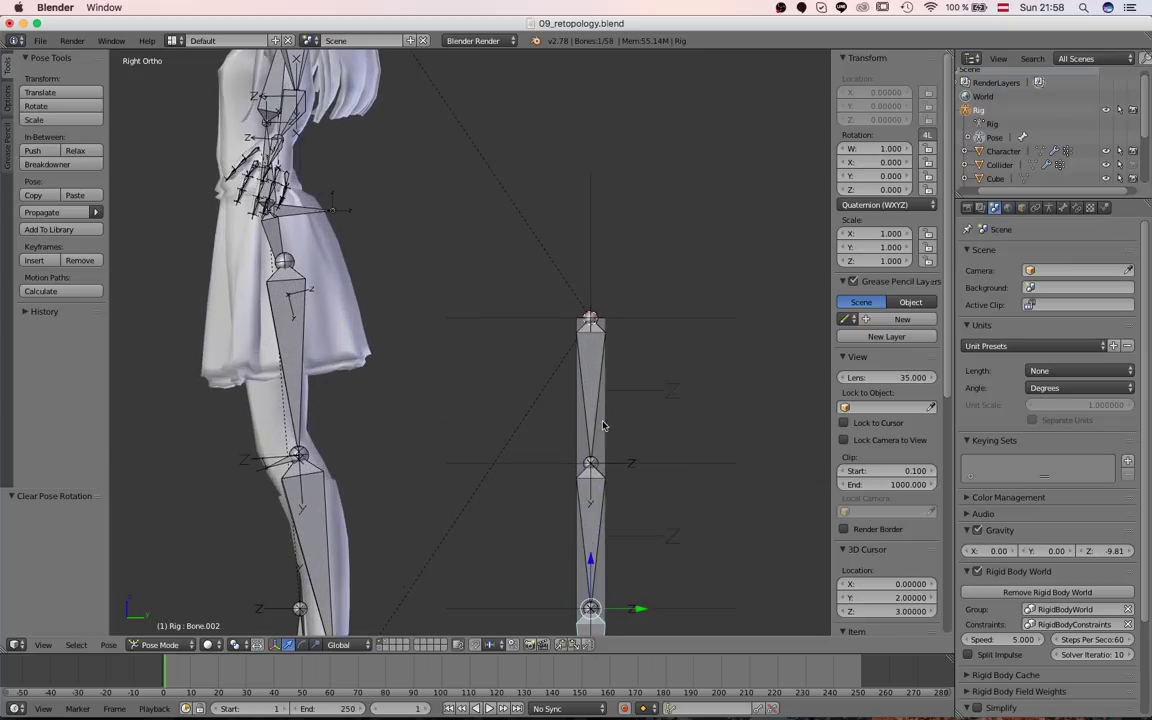
Rotate the chain's top bone about -39° in the right side view and, during playback, its middle bone about -67°.
{"action": "middle_click_drag", "start_coordinate": [542, 330], "coordinate": [494, 414]}
{"action": "middle_click_drag", "start_coordinate": [562, 362], "coordinate": [536, 313]}
{"action": "right_click", "coordinate": [534, 313]}
{"action": "key", "text": "KP_3"}
{"action": "key", "text": "r"}
{"action": "left_click", "coordinate": [616, 290]}
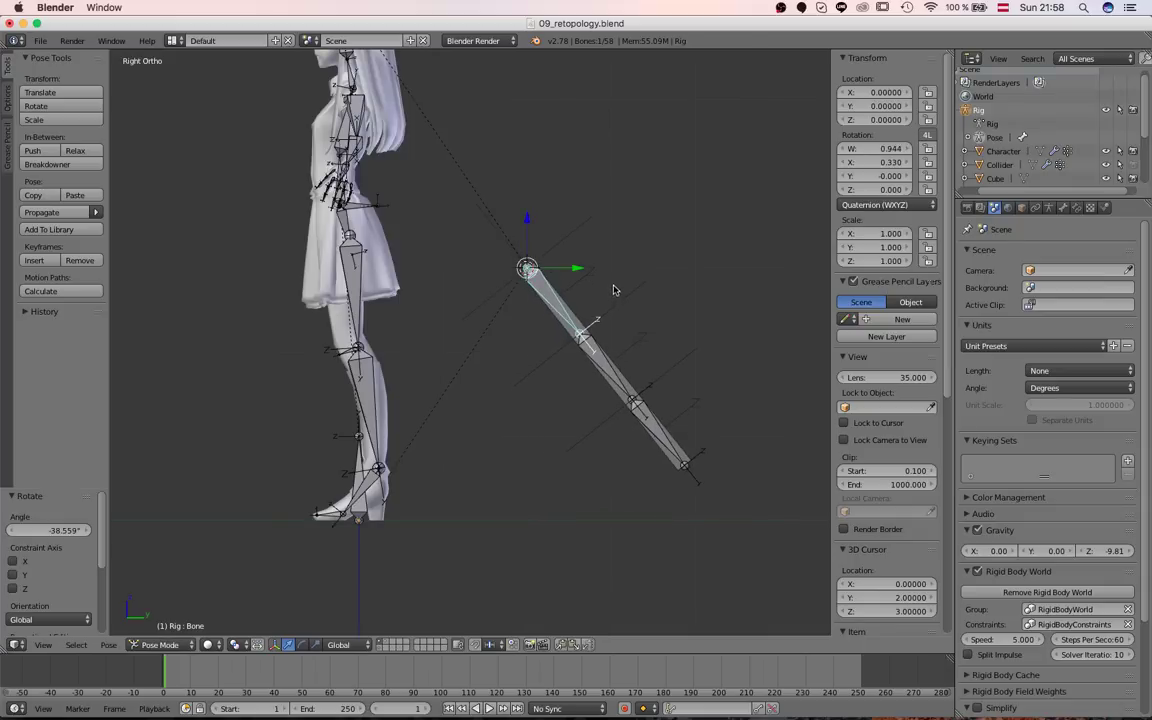
{"action": "key", "text": "alt+a"}
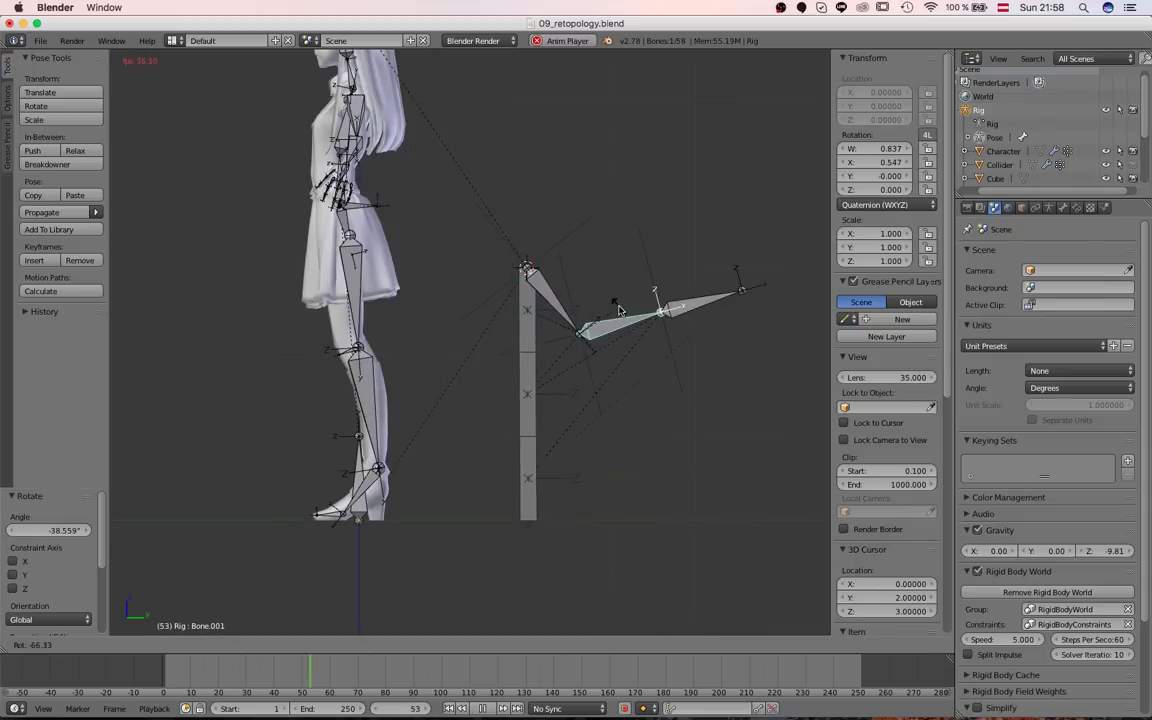
{"action": "left_click", "coordinate": [616, 313]}
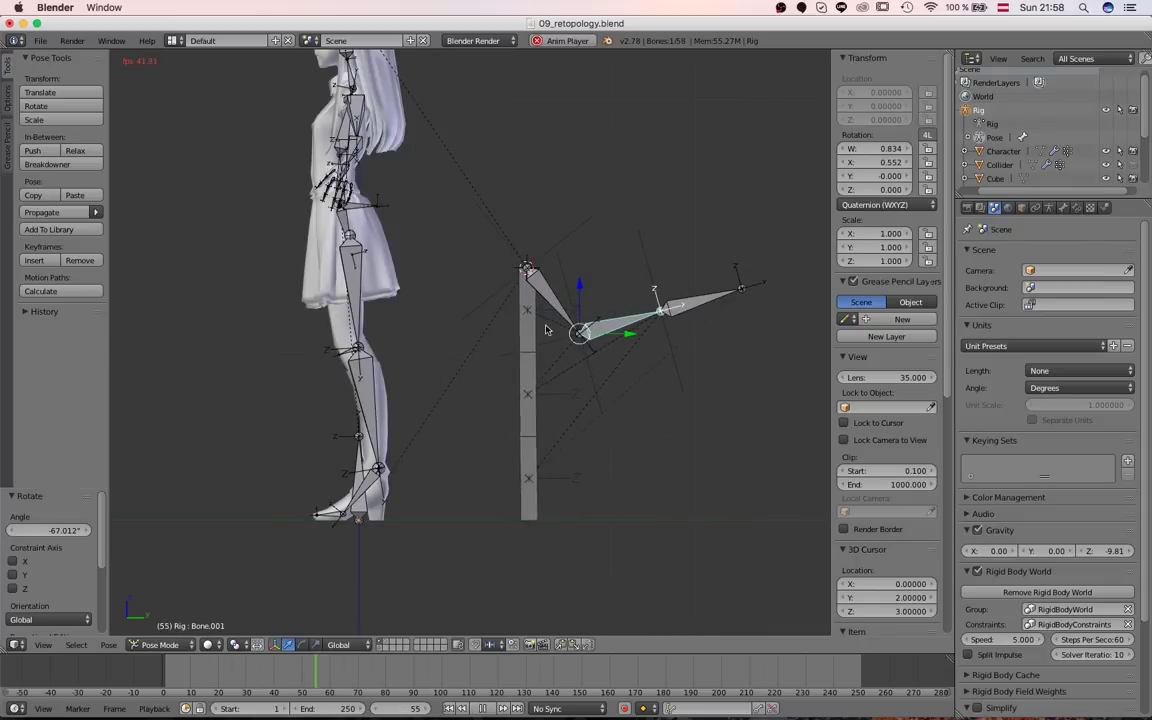
Clear the rotations of the chain's middle and top bones, and return to frame 1 with playback stopped and nothing selected.
{"action": "right_click", "coordinate": [572, 313]}
{"action": "key", "text": "alt+r"}
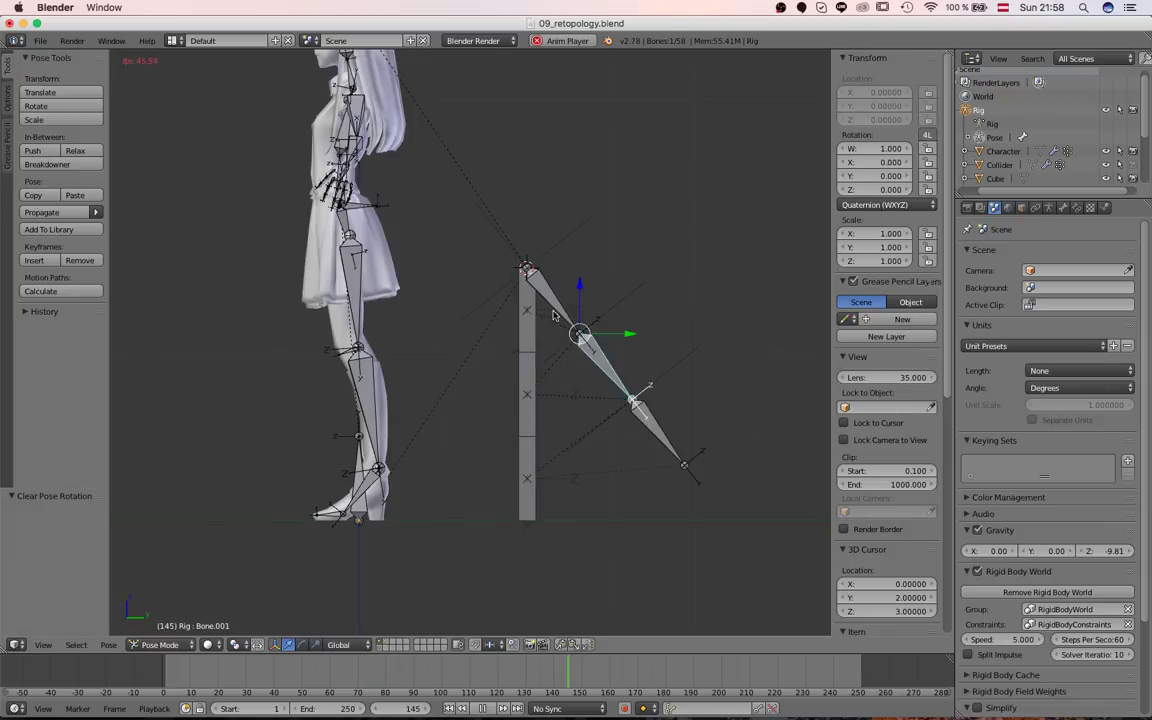
{"action": "key", "text": "alt+a"}
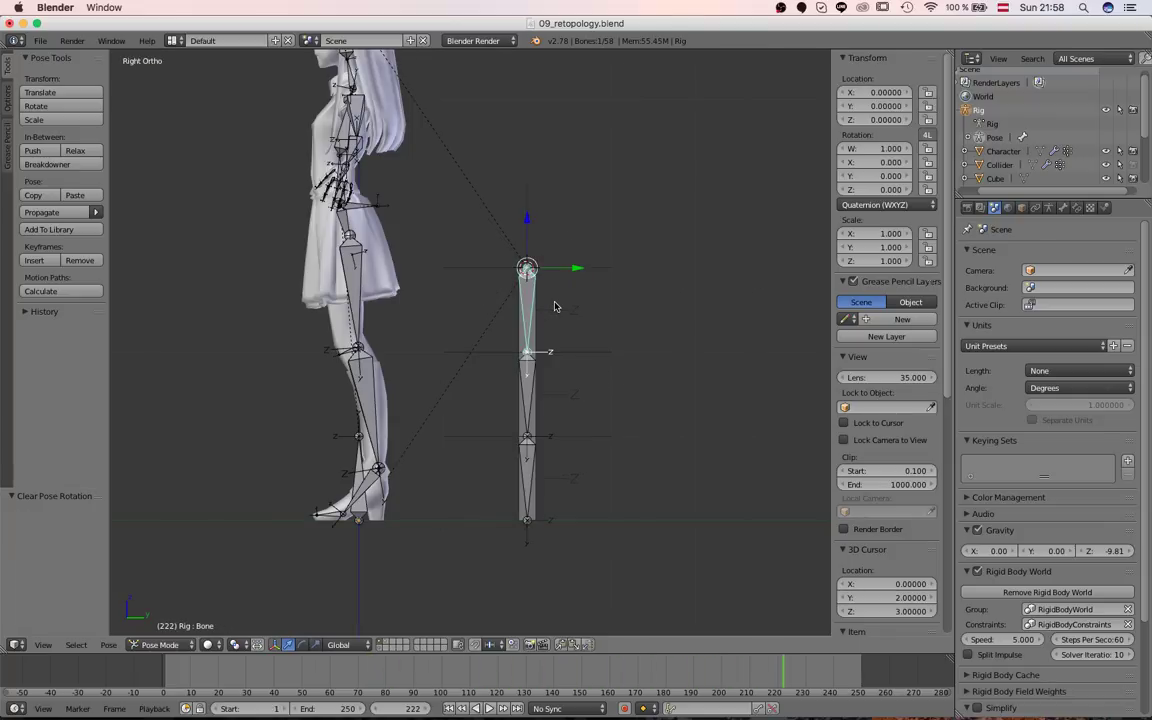
{"action": "key", "text": "a"}
{"action": "key", "text": "shift+Left"}
Examine the bone chain and its rigid body pieces up close from the front and the left side.
{"action": "middle_click_drag", "start_coordinate": [481, 357], "coordinate": [578, 385]}
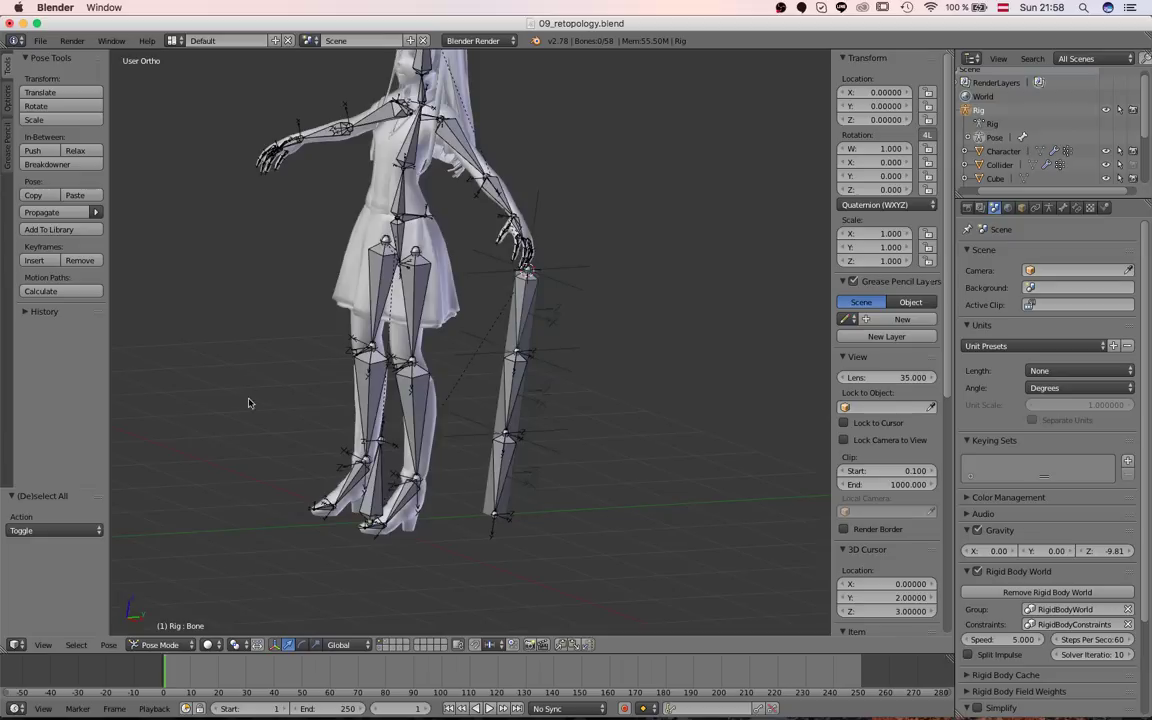
{"action": "middle_click_drag", "start_coordinate": [249, 403], "coordinate": [435, 359]}
{"action": "scroll", "coordinate": [445, 420], "scroll_direction": "up", "scroll_amount": 5}
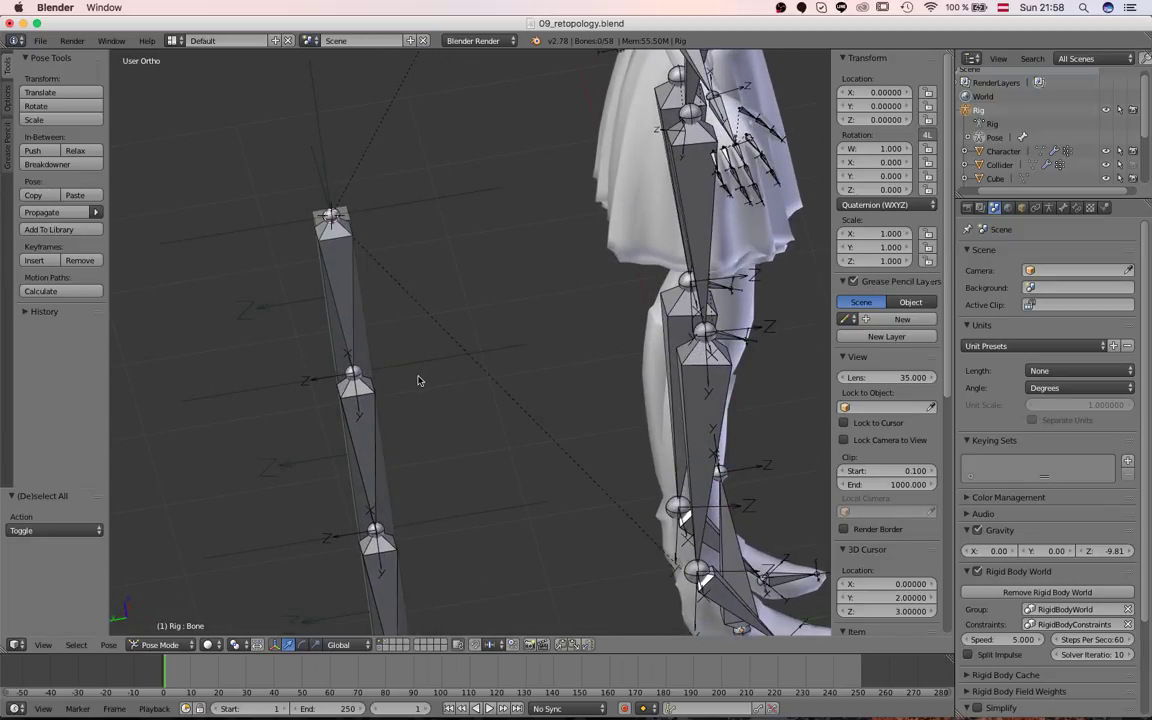
{"action": "middle_click_drag", "start_coordinate": [409, 386], "coordinate": [405, 389]}
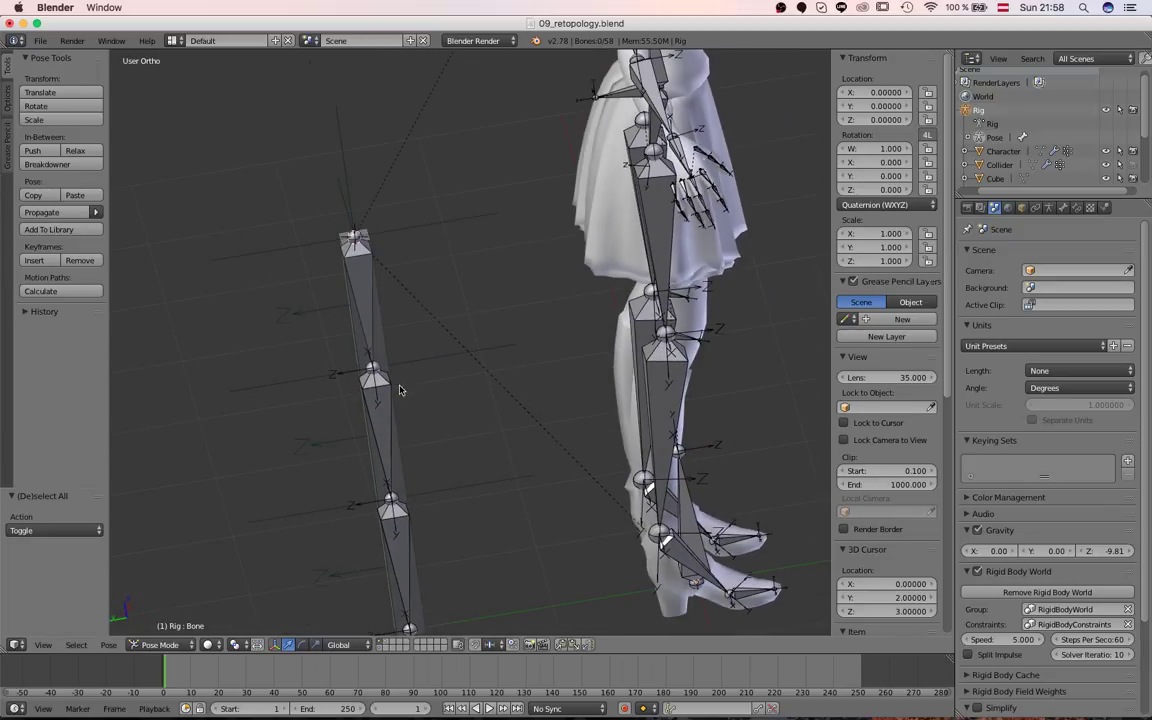
{"action": "scroll", "coordinate": [399, 389], "scroll_direction": "down", "scroll_amount": 4}
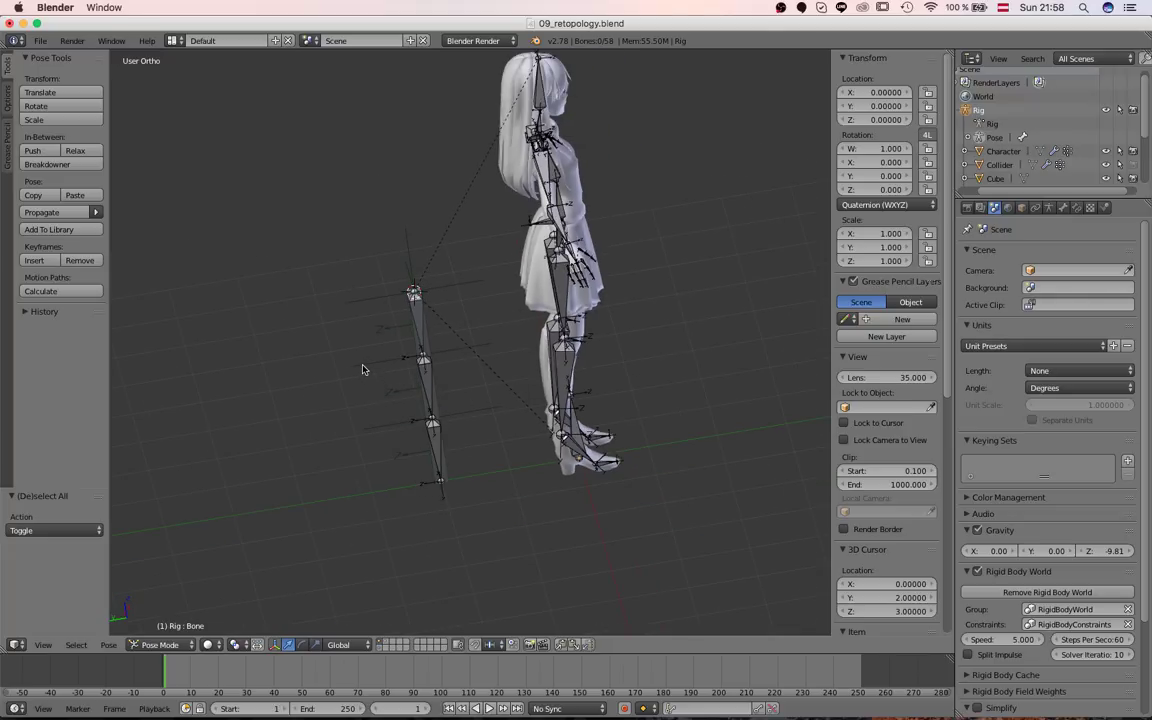
Examine the character's hair, head and body bones from the left side, from above and behind, and from the front.
{"action": "key", "text": "ctrl+KP_3"}
{"action": "scroll", "coordinate": [523, 160], "scroll_direction": "up", "scroll_amount": 1}
{"action": "middle_click_drag", "start_coordinate": [523, 160], "coordinate": [460, 348], "text": "shift"}
{"action": "scroll", "coordinate": [493, 293], "scroll_direction": "up", "scroll_amount": 4}
{"action": "scroll", "coordinate": [523, 298], "scroll_direction": "down", "scroll_amount": 4}
{"action": "middle_click_drag", "start_coordinate": [387, 498], "coordinate": [463, 198]}
{"action": "scroll", "coordinate": [519, 228], "scroll_direction": "up", "scroll_amount": 2}
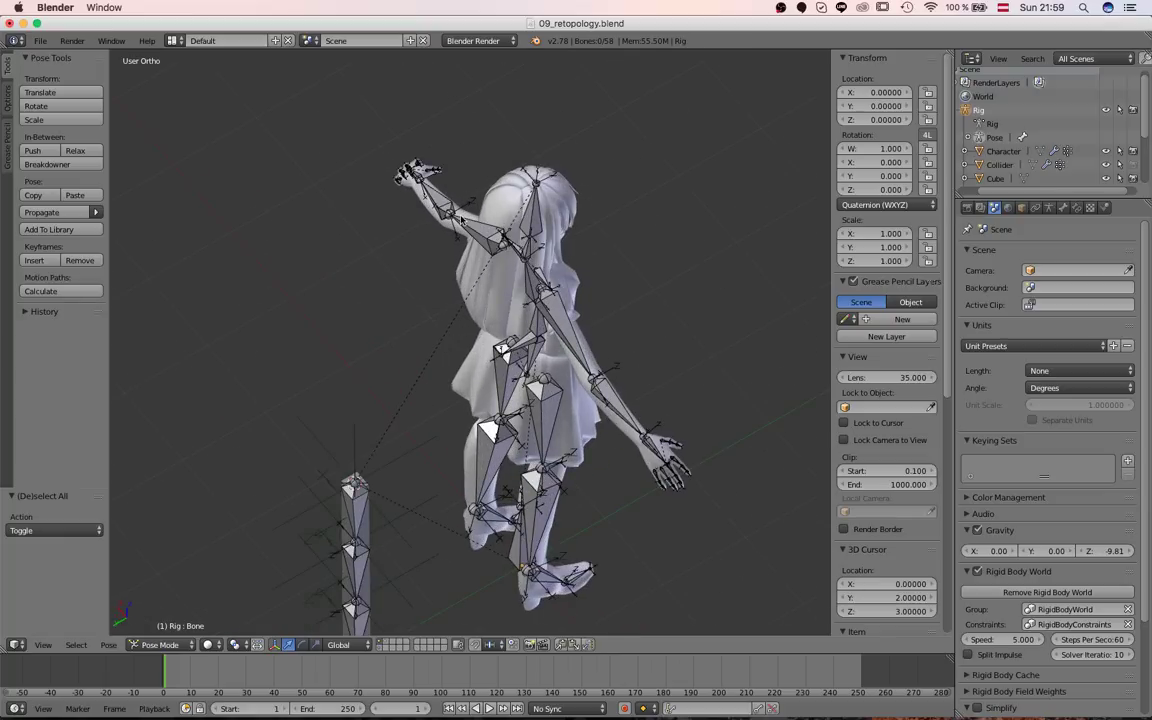
{"action": "middle_click_drag", "start_coordinate": [521, 300], "coordinate": [361, 253]}
{"action": "scroll", "coordinate": [361, 253], "scroll_direction": "up", "scroll_amount": 2}
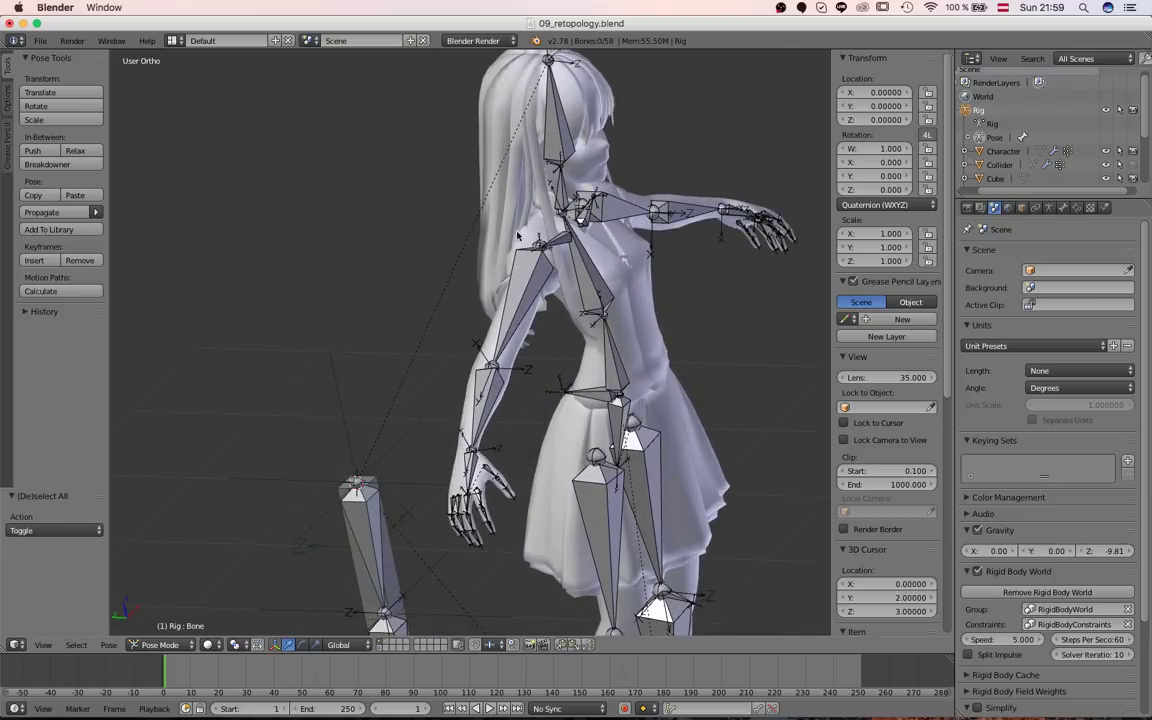
{"action": "key", "text": "ctrl+KP_3"}
{"action": "scroll", "coordinate": [447, 405], "scroll_direction": "down", "scroll_amount": 4}
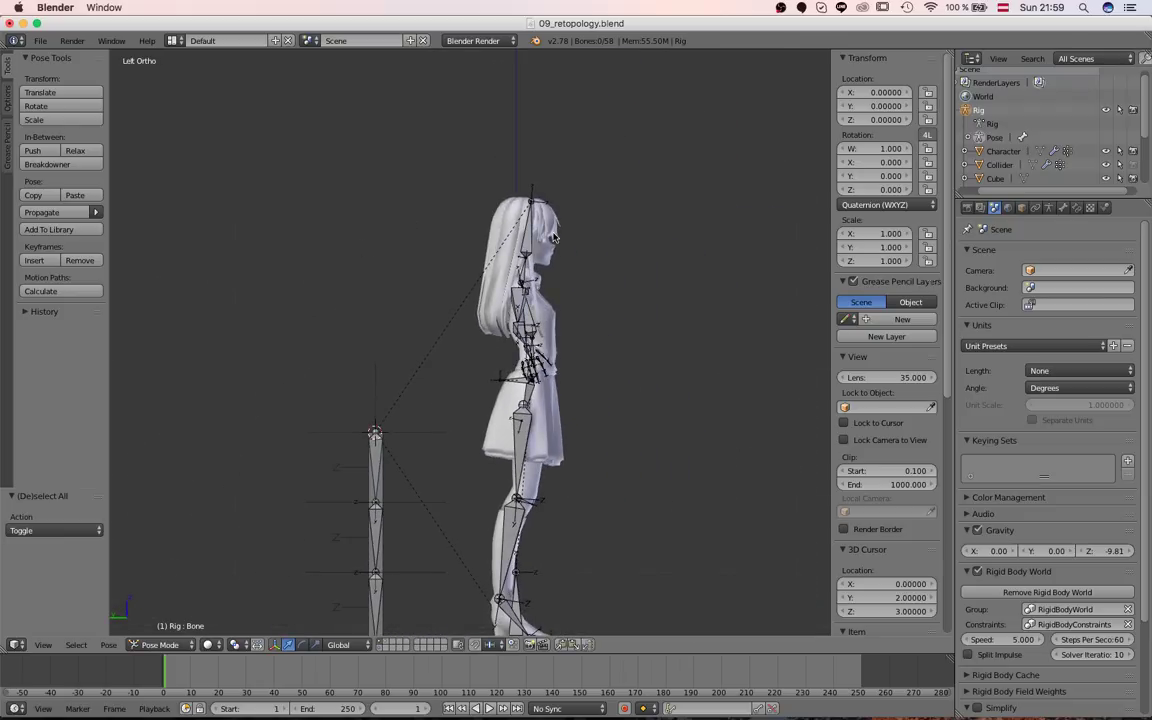
{"action": "middle_click_drag", "start_coordinate": [569, 332], "coordinate": [447, 388]}
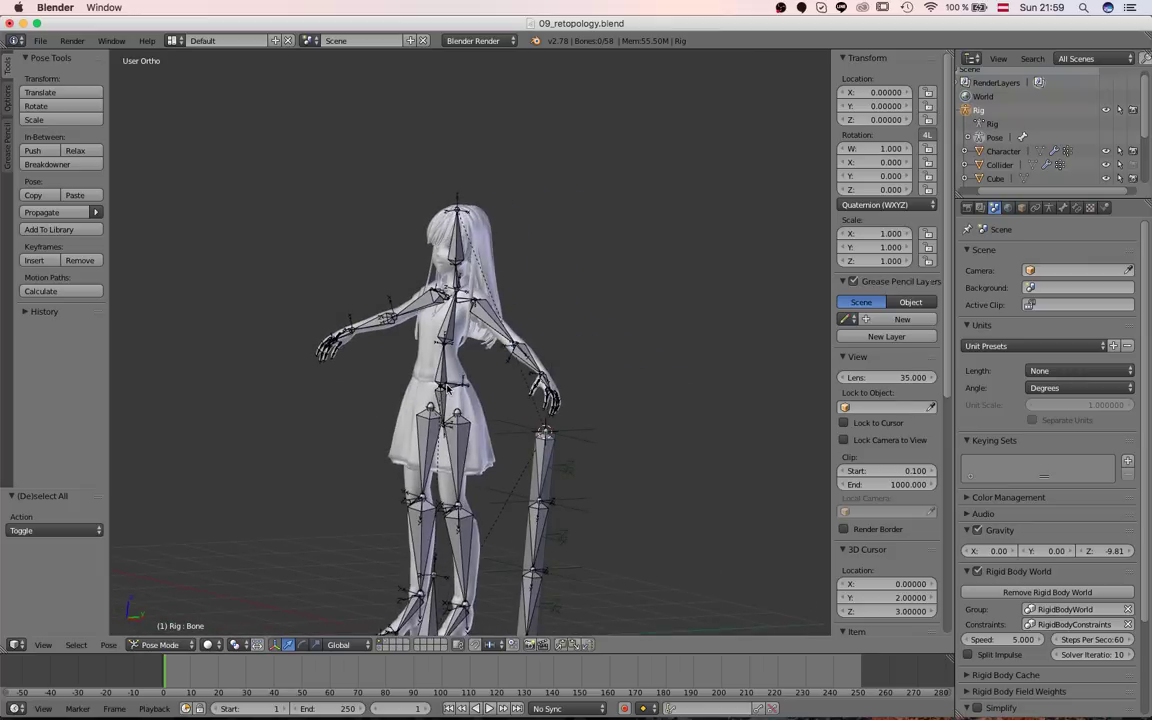
{"action": "middle_click_drag", "start_coordinate": [513, 363], "coordinate": [556, 395]}
{"action": "scroll", "coordinate": [580, 435], "scroll_direction": "up", "scroll_amount": 2}
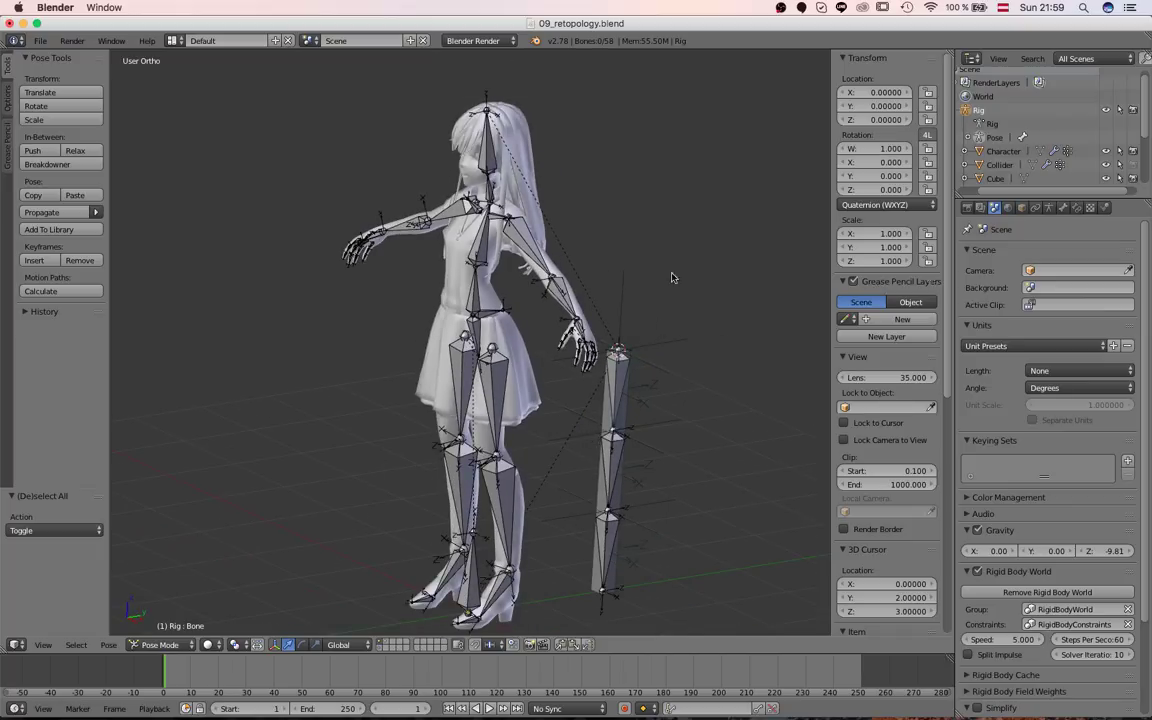